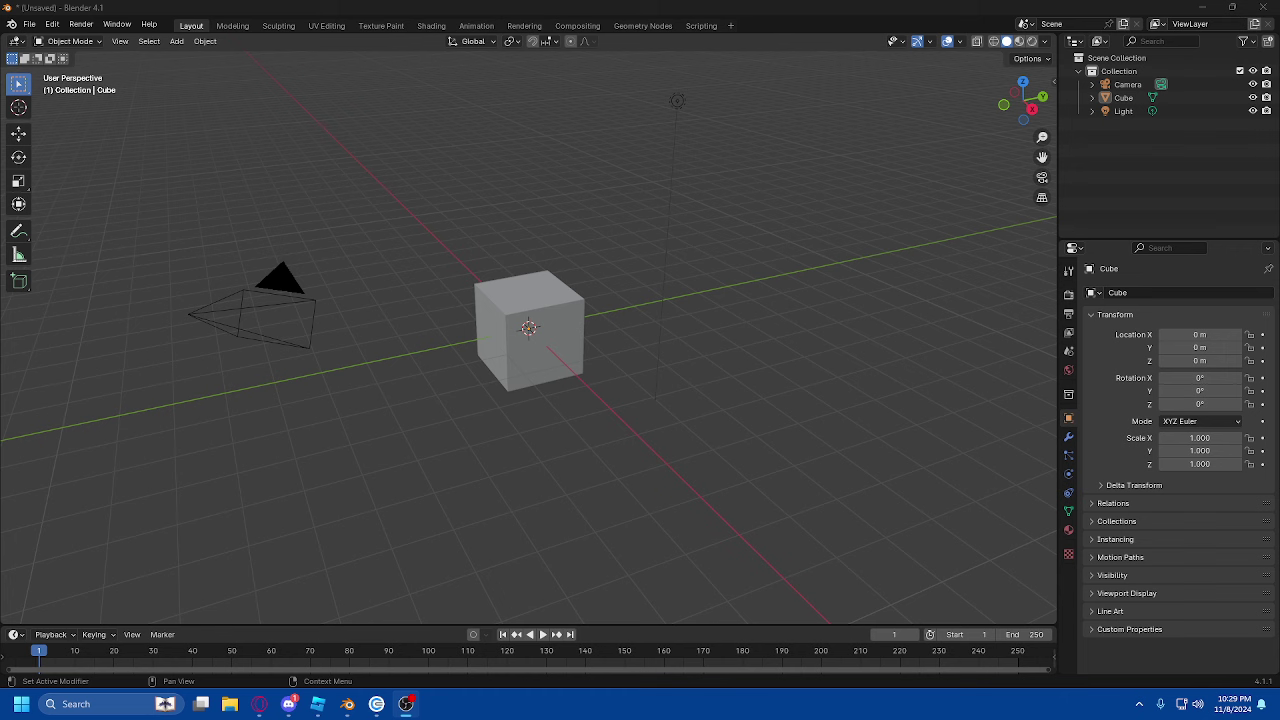
- Switch to Roblox Studio, view the subway train front in wireframe rendering, and restore normal rendering
click(318, 704)
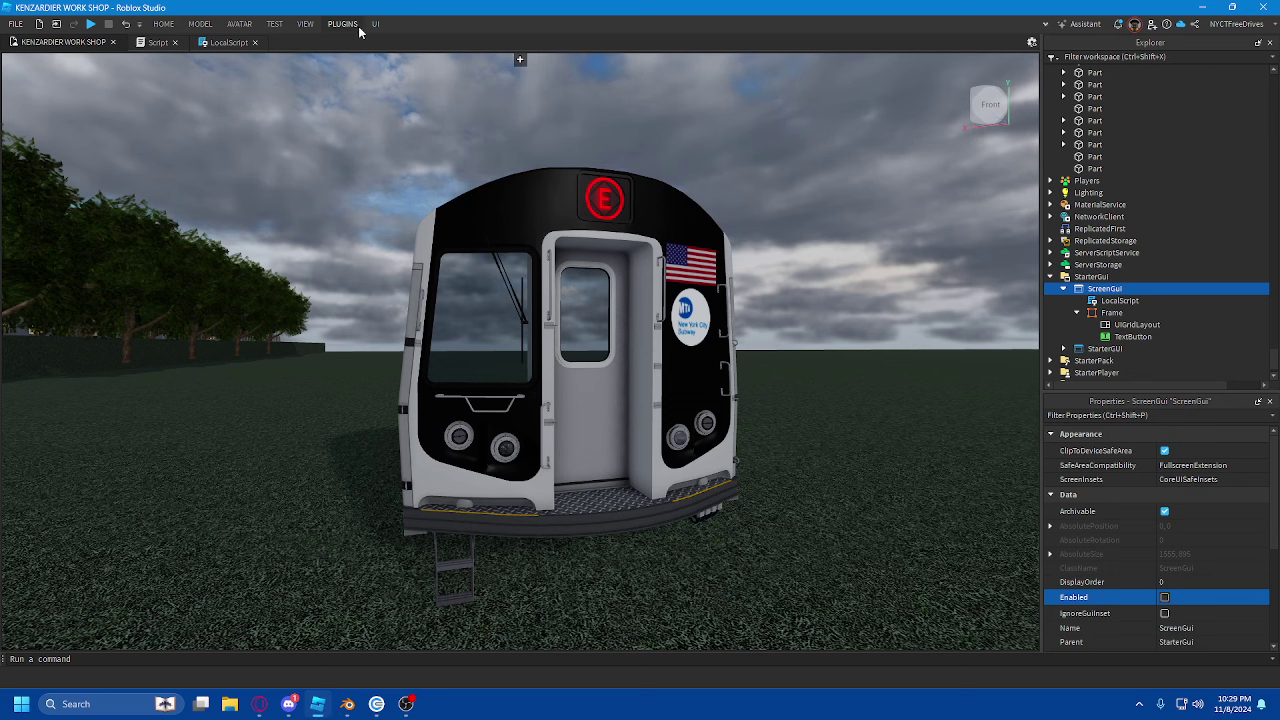
click(305, 24)
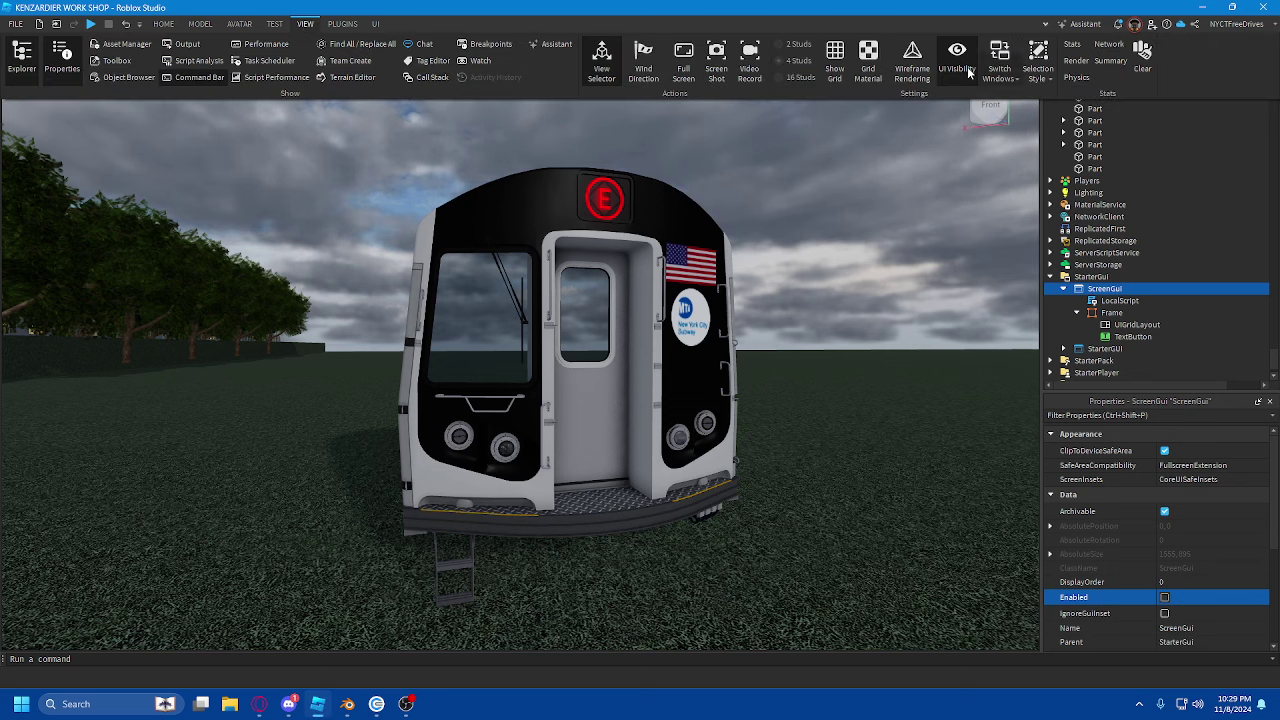
click(912, 58)
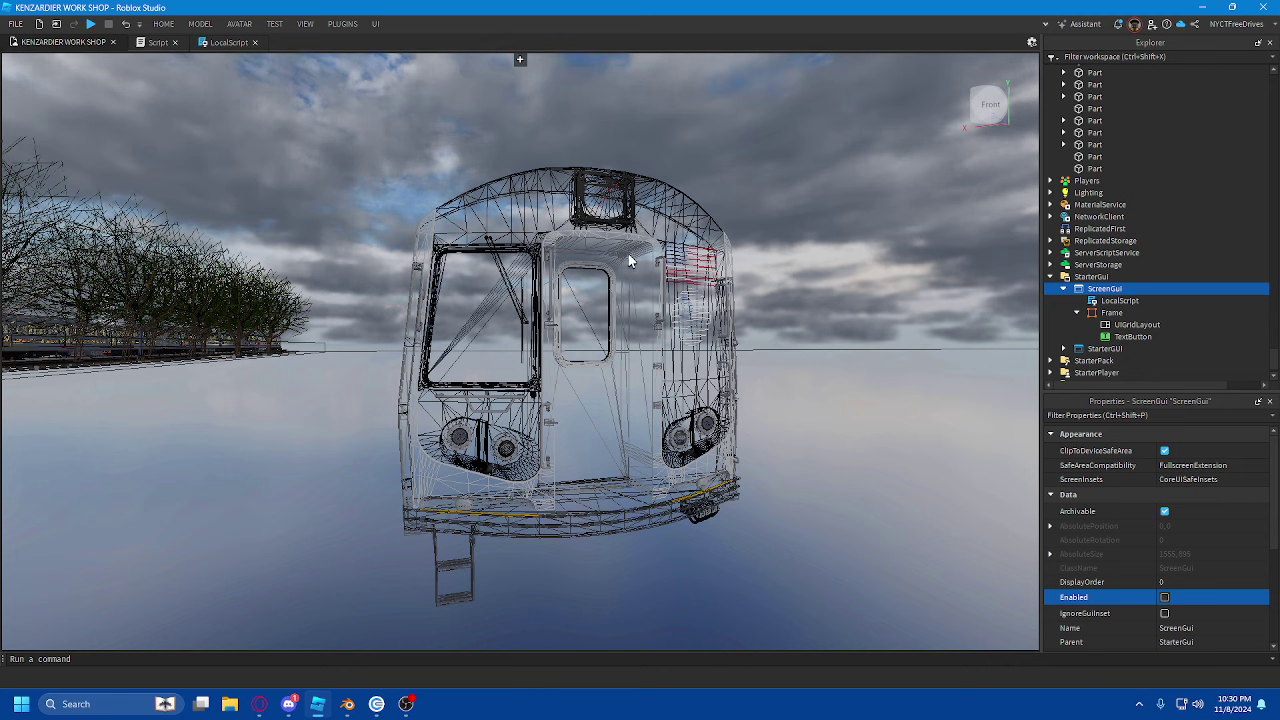
click(303, 26)
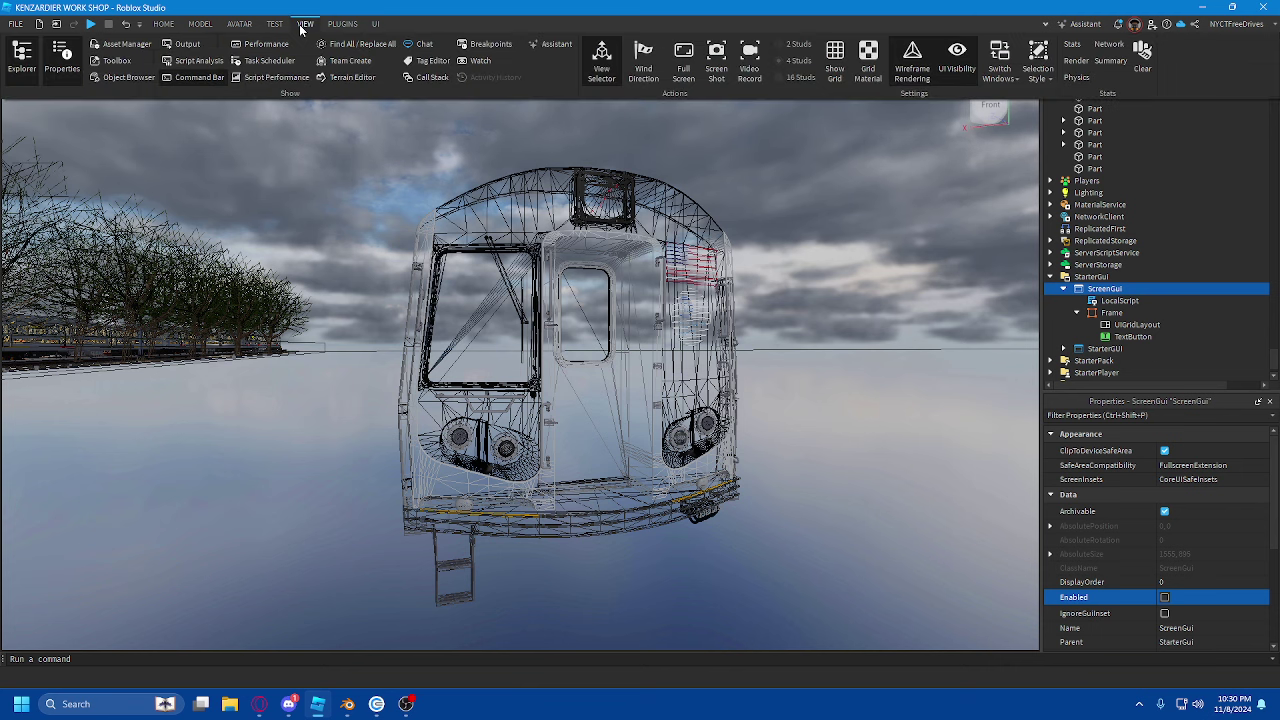
click(929, 80)
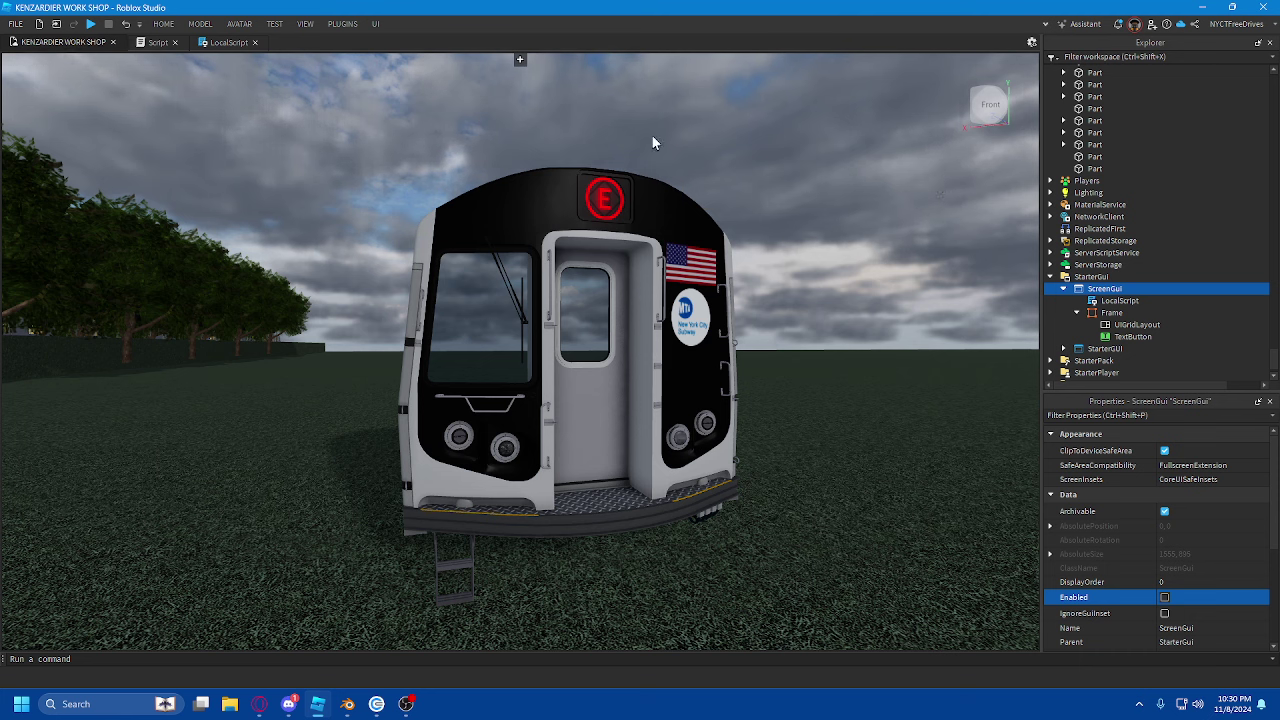
- Examine the train front up close and from several angles, including the roof, door recess and headlights
scroll(673, 140, up, 5)
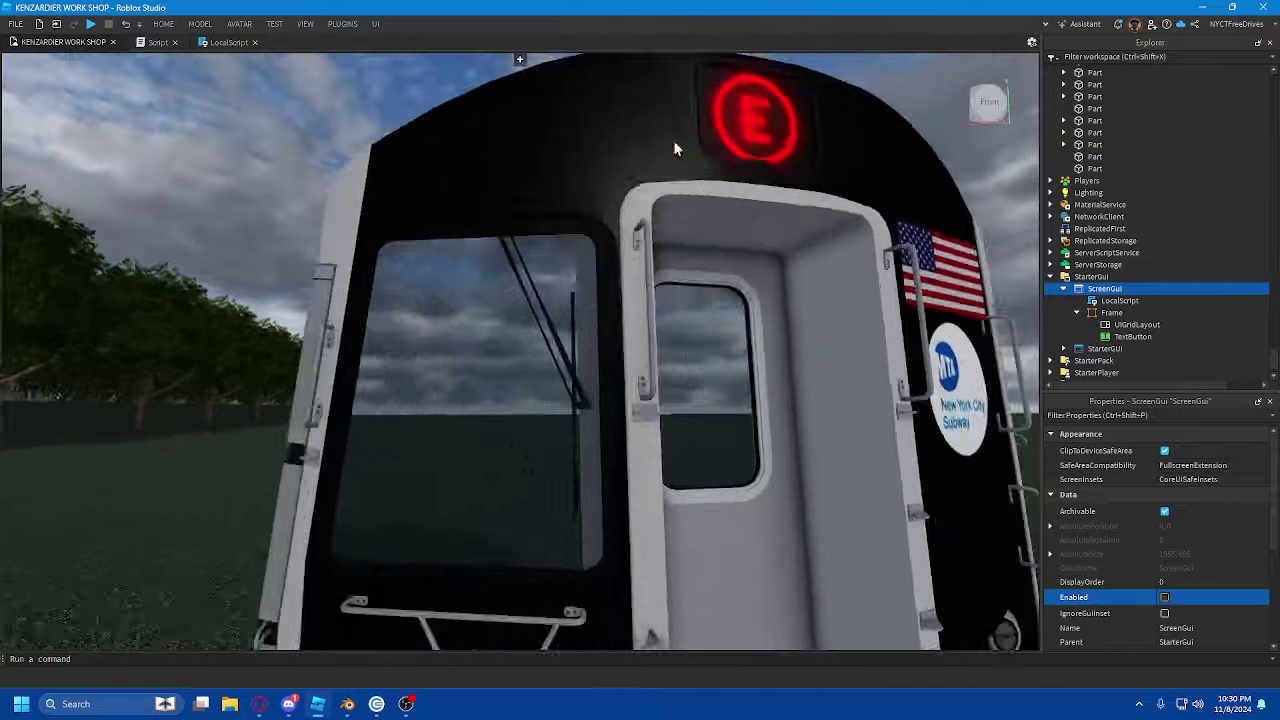
right_drag(674, 142, 674, 142)
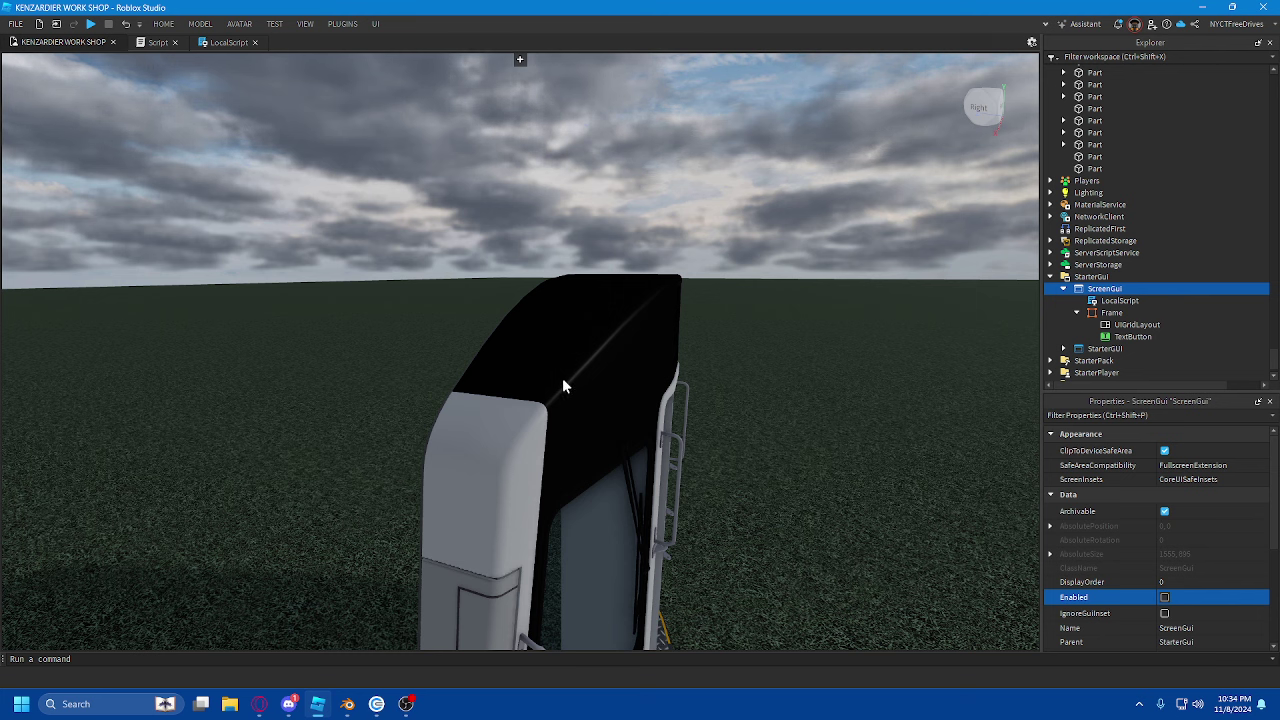
key(d)
right_drag(782, 157, 792, 165)
key(w)
key(s)
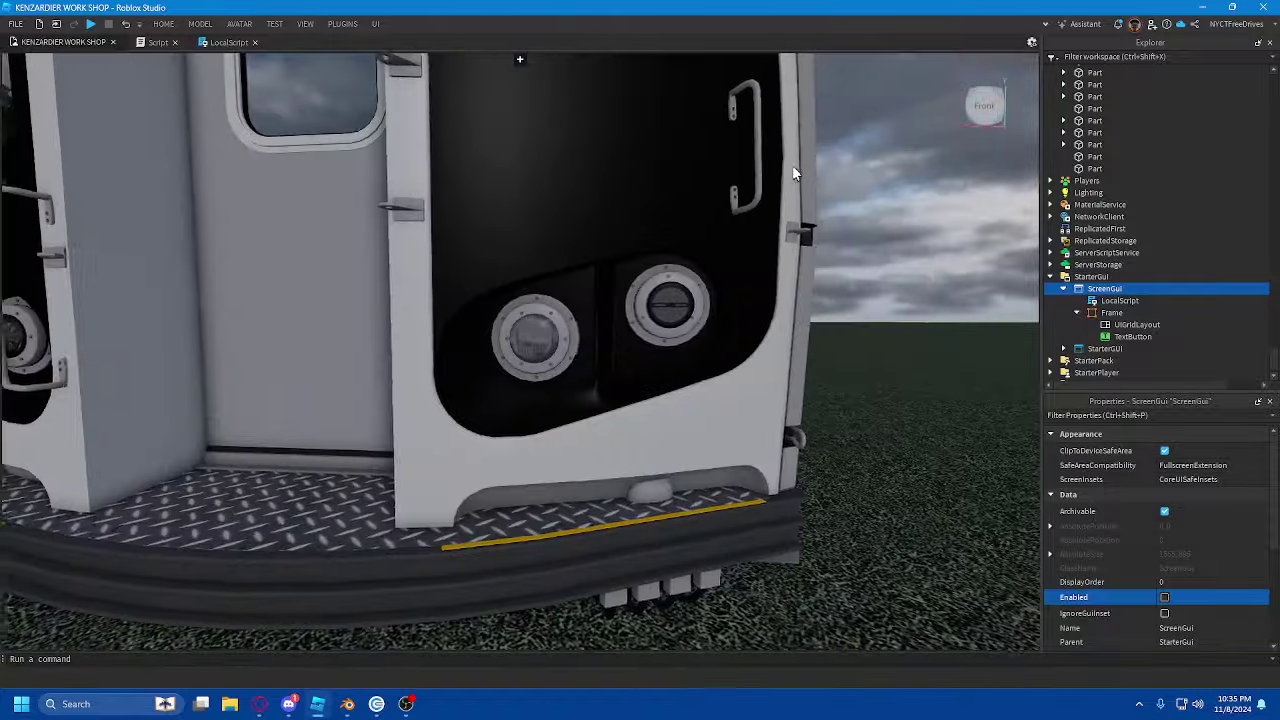
key(s)
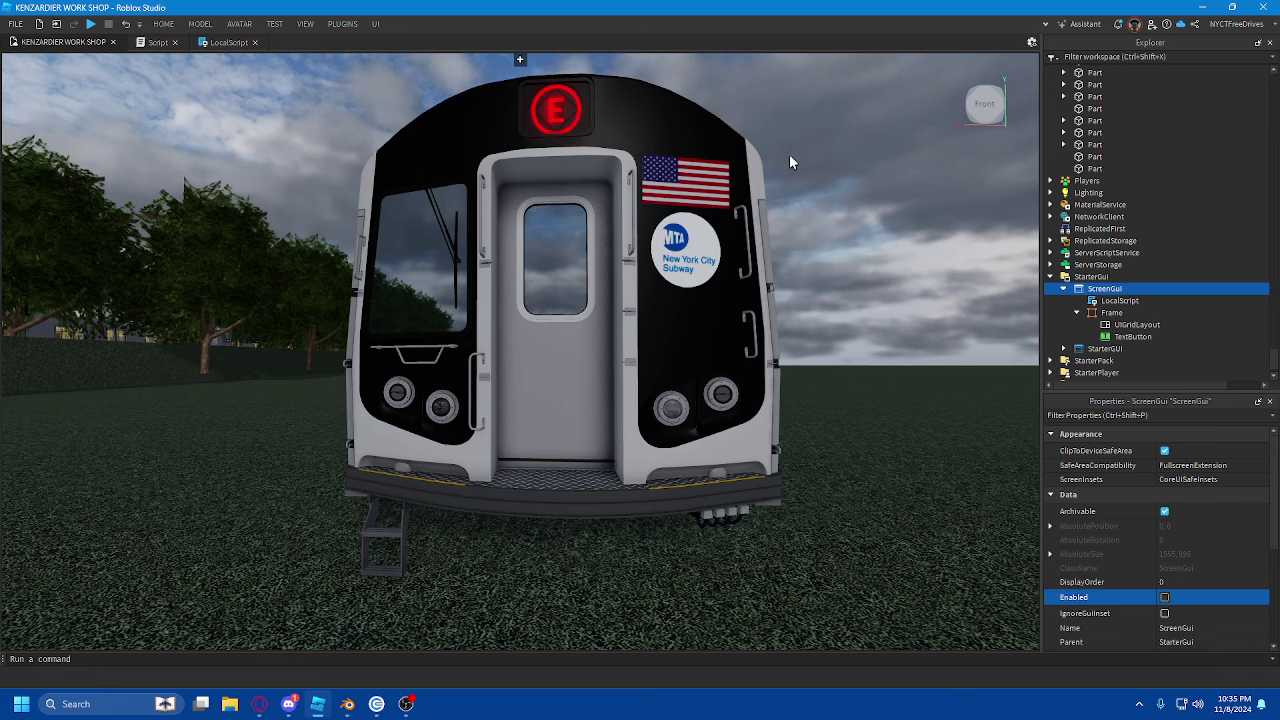
- Select the Decal inside Part1 of the R160Headlight model and focus the view on it
right_drag(609, 220, 628, 295)
key(a)
key(w)
click(597, 368)
scroll(1105, 124, up, 10)
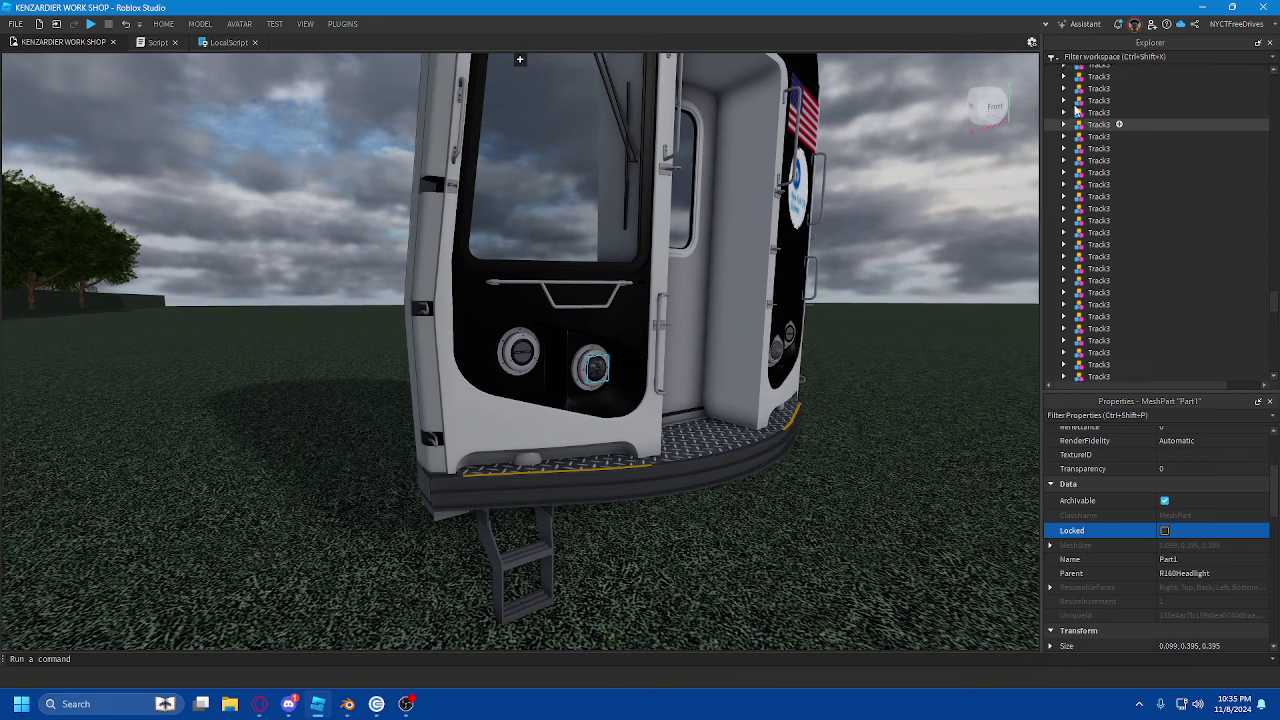
click(1105, 124)
click(1122, 82)
key(f)
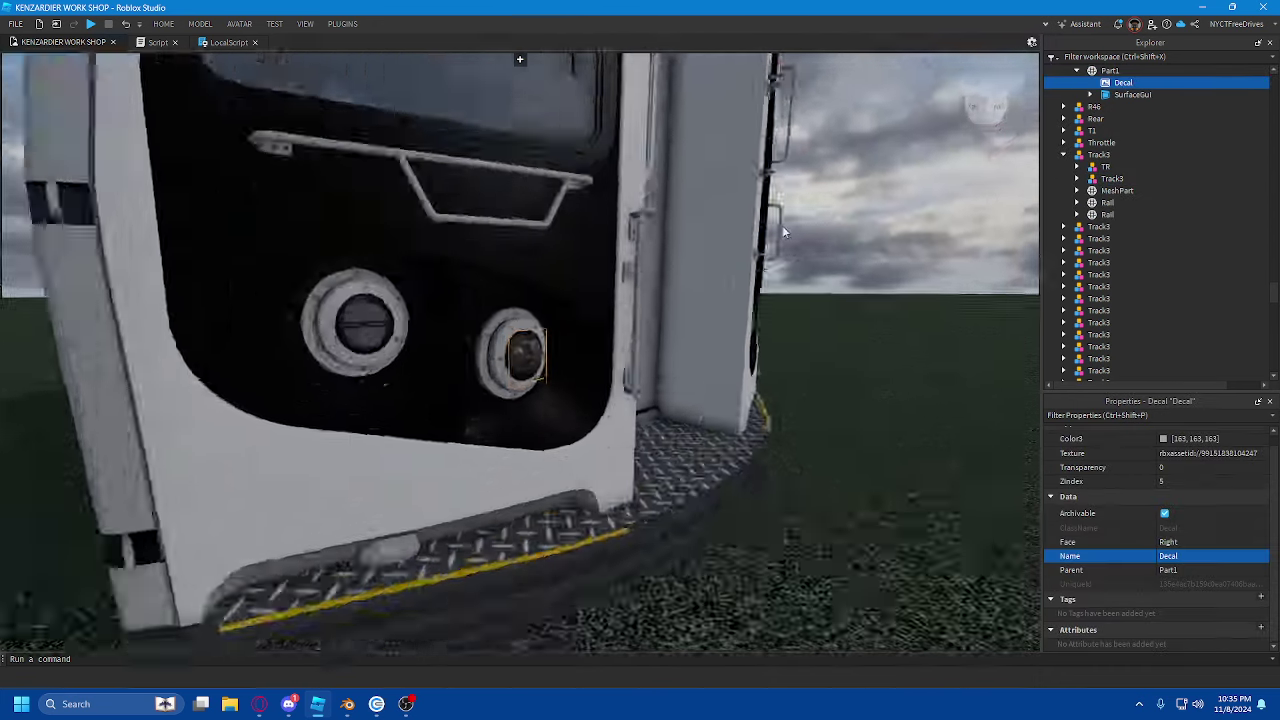
- Examine from the side and front how the selected decal sits relative to the headlight lens
key(a)
key(s)
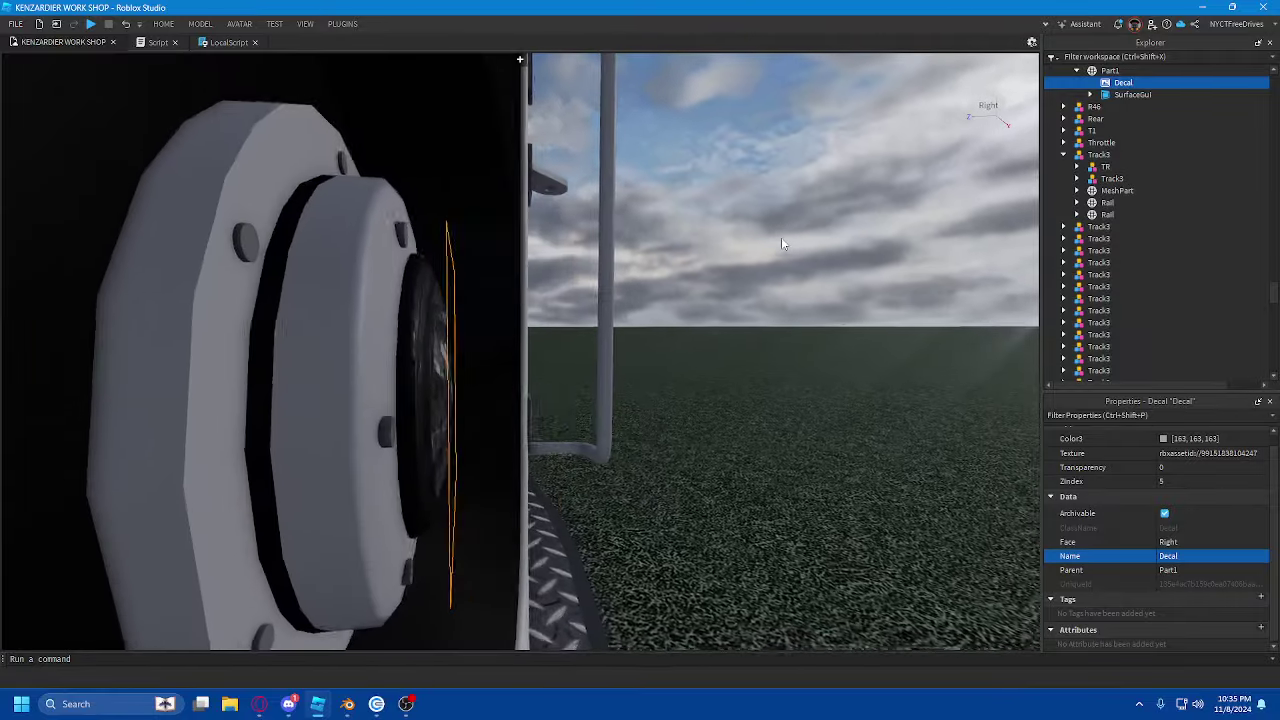
key(a)
key(d)
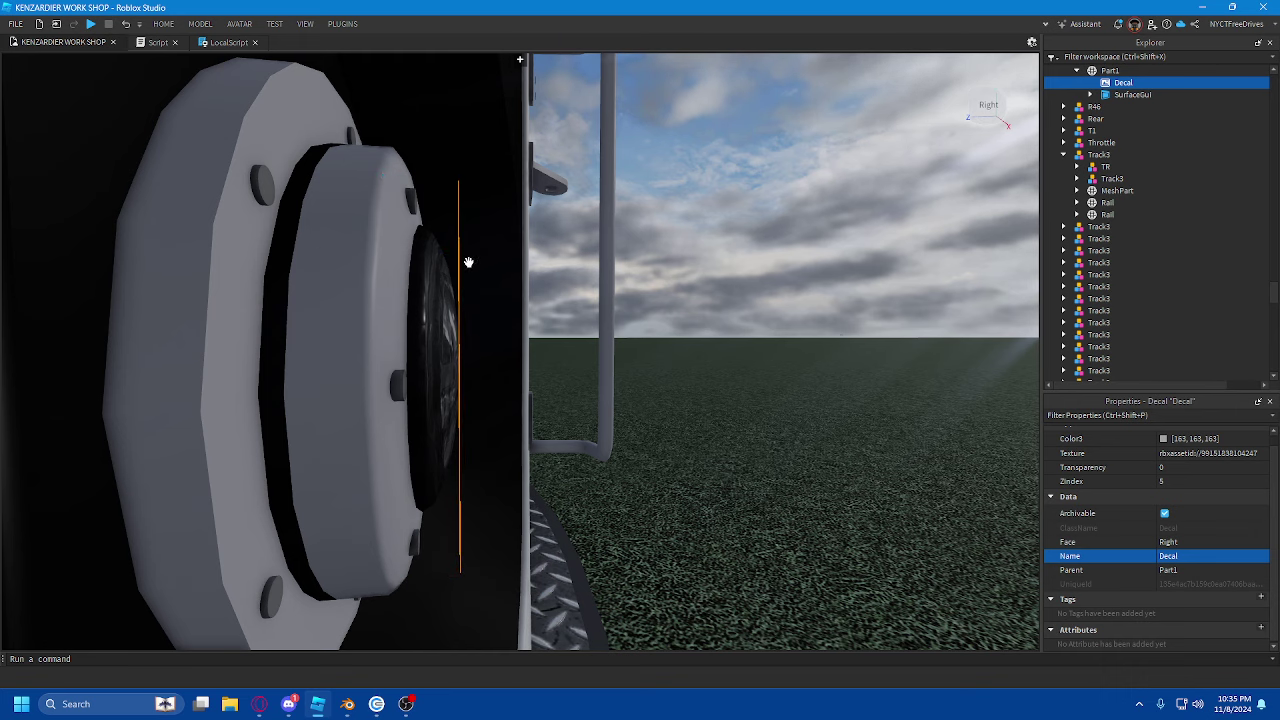
key(s)
right_drag(438, 202, 514, 274)
key(w)
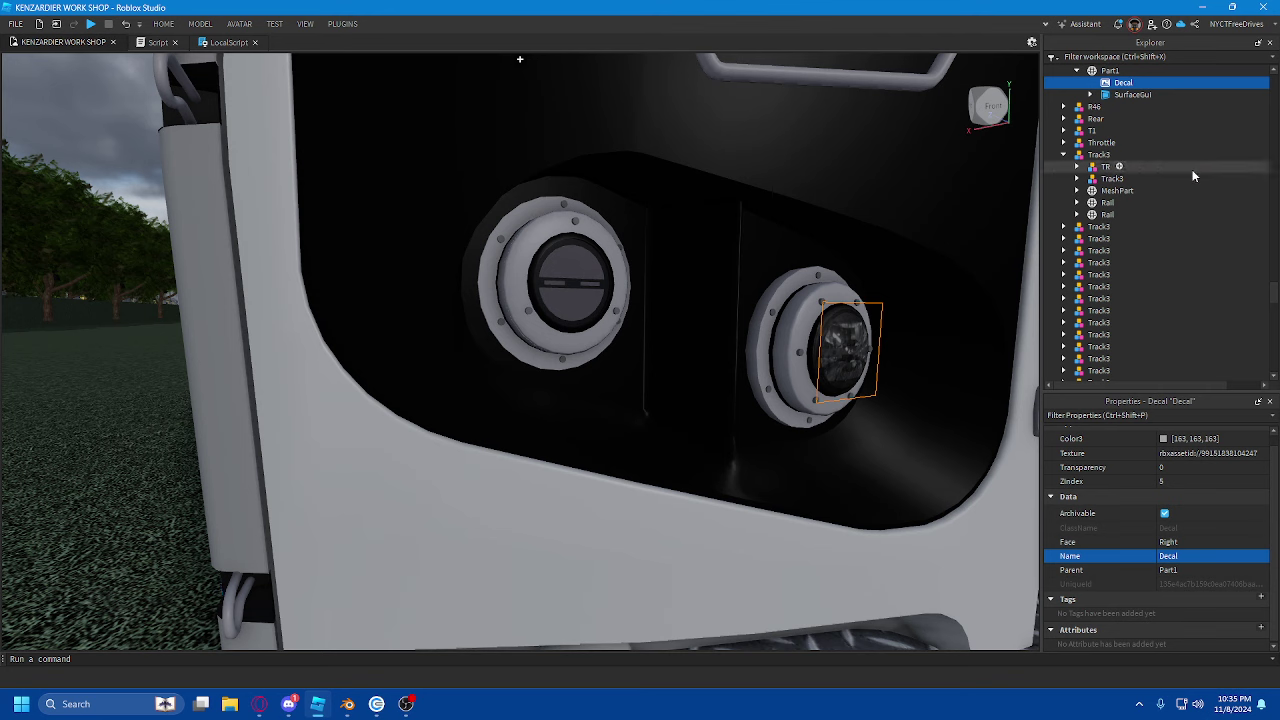
- Select the headlight's Part1 and the train's whole Front model in turn, and frame the Front model in the view
scroll(1125, 176, up, 3)
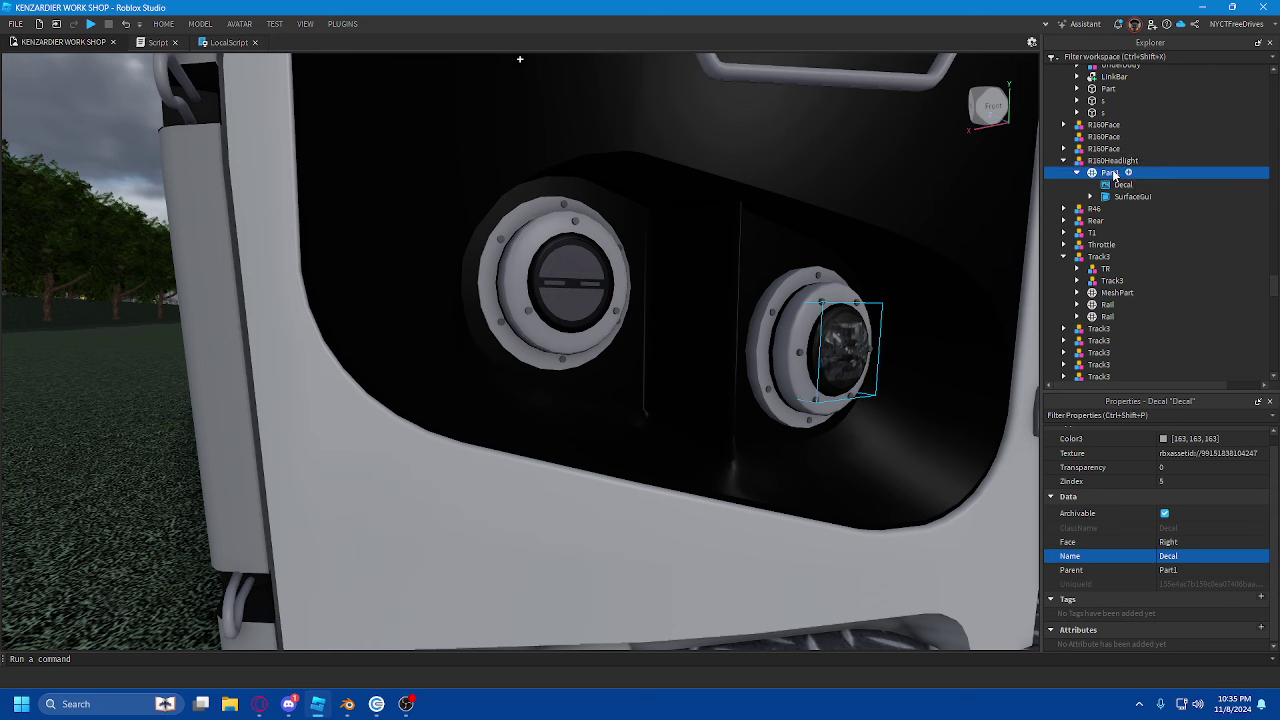
click(1110, 172)
scroll(1127, 189, up, 10)
scroll(1150, 199, up, 10)
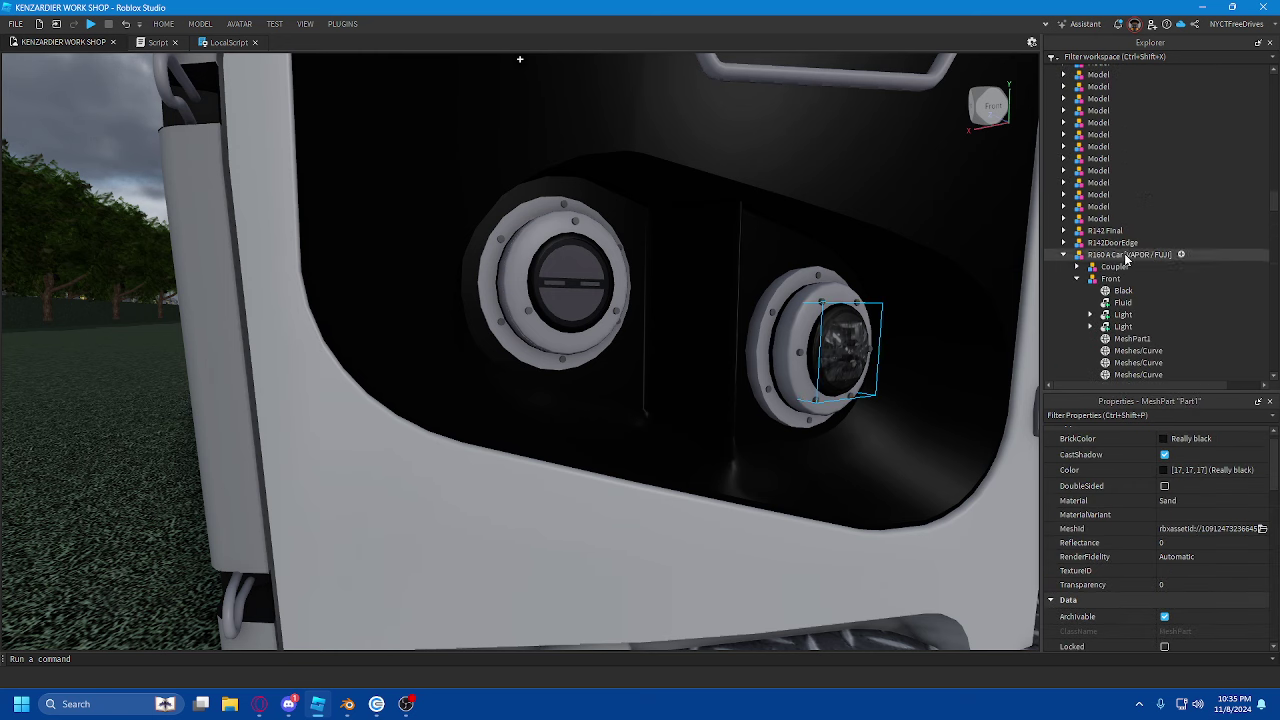
click(772, 287)
key(f)
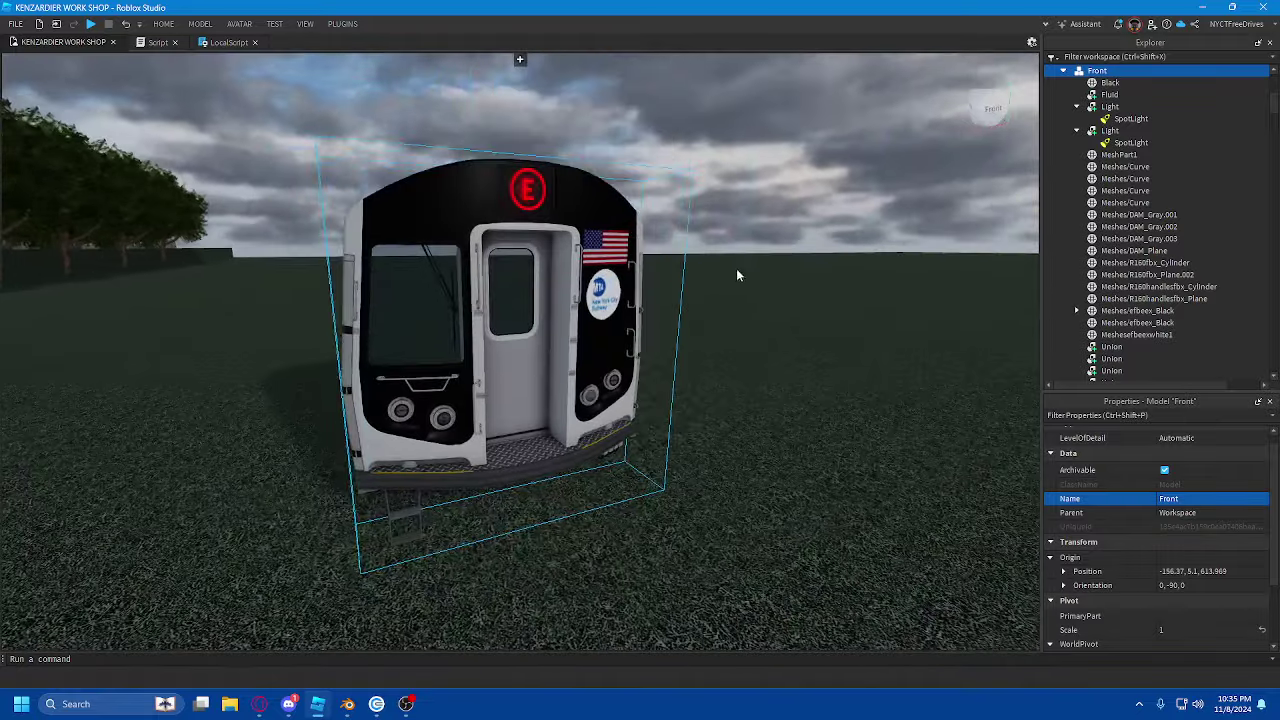
- Try moving the Front model sideways with the Move tool and undo the move
click(199, 24)
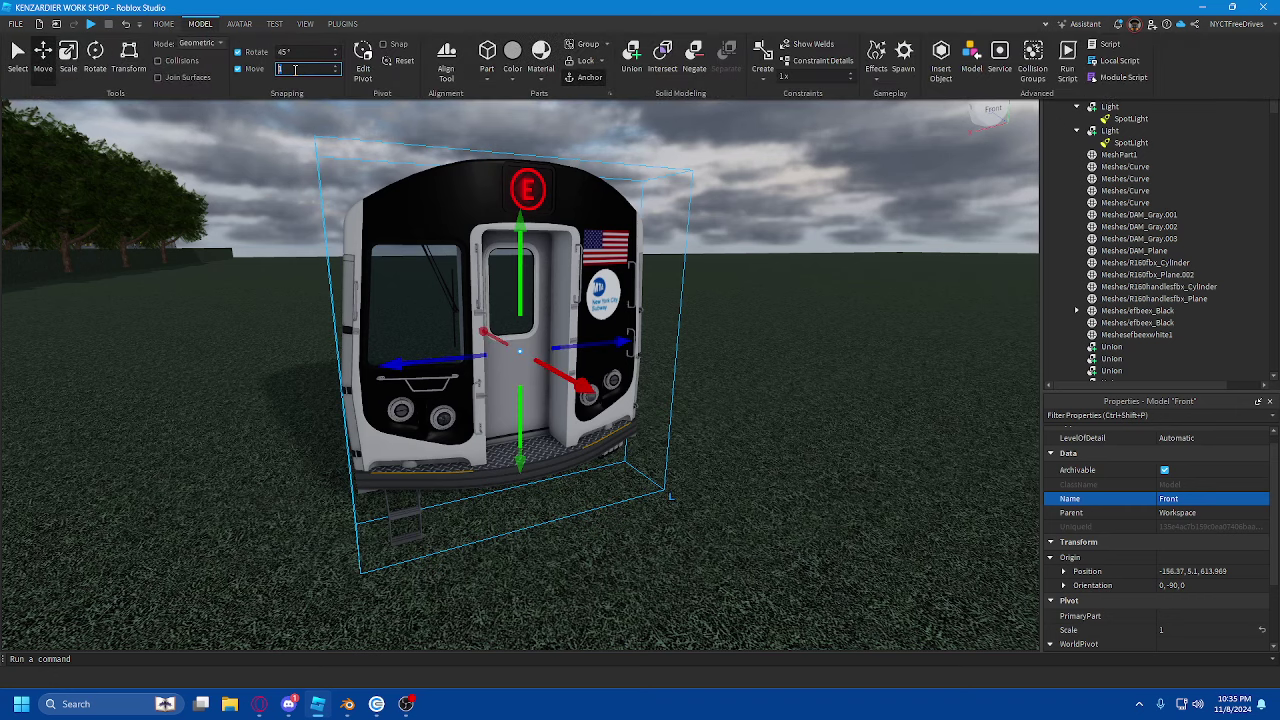
right_drag(625, 270, 637, 305)
drag(572, 313, 722, 309)
key(f)
scroll(707, 323, up, 3)
right_drag(707, 323, 388, 443)
scroll(439, 428, down, 1)
key(ctrl+z)
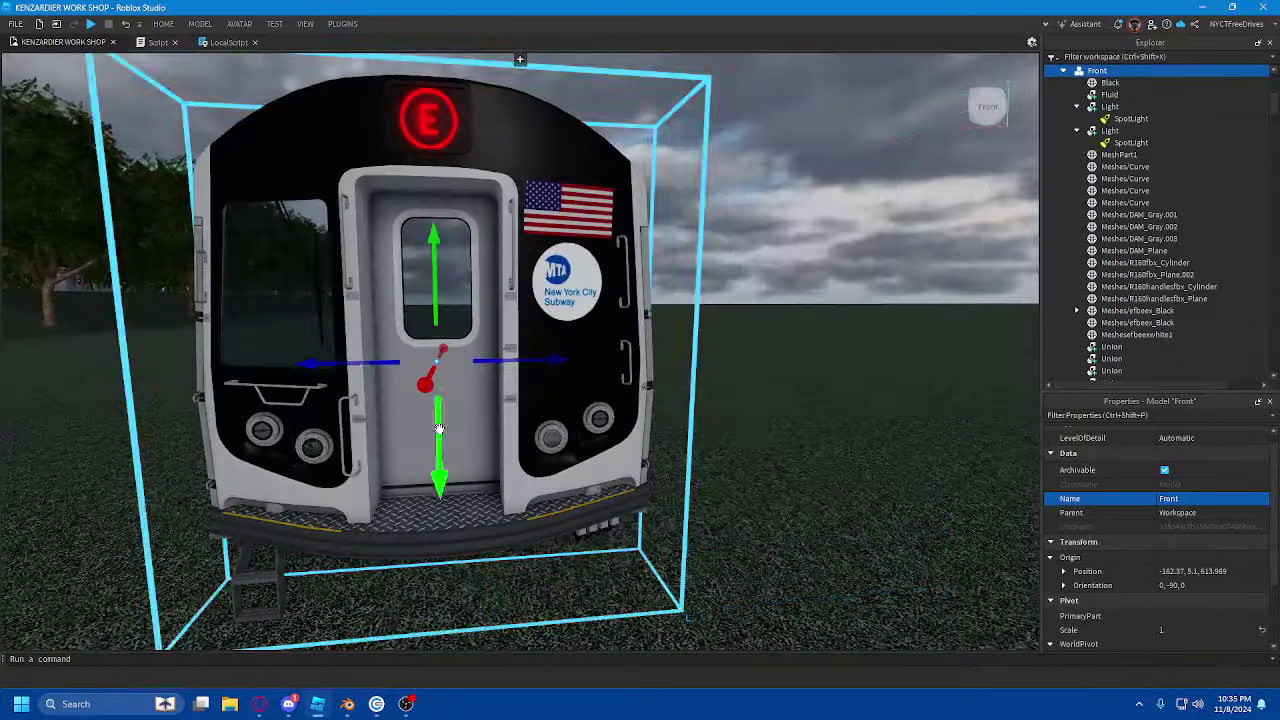
- Move the Front model well away from the separate R160Headlight model, select that headlight, and undo the move
ctrl+click(313, 448)
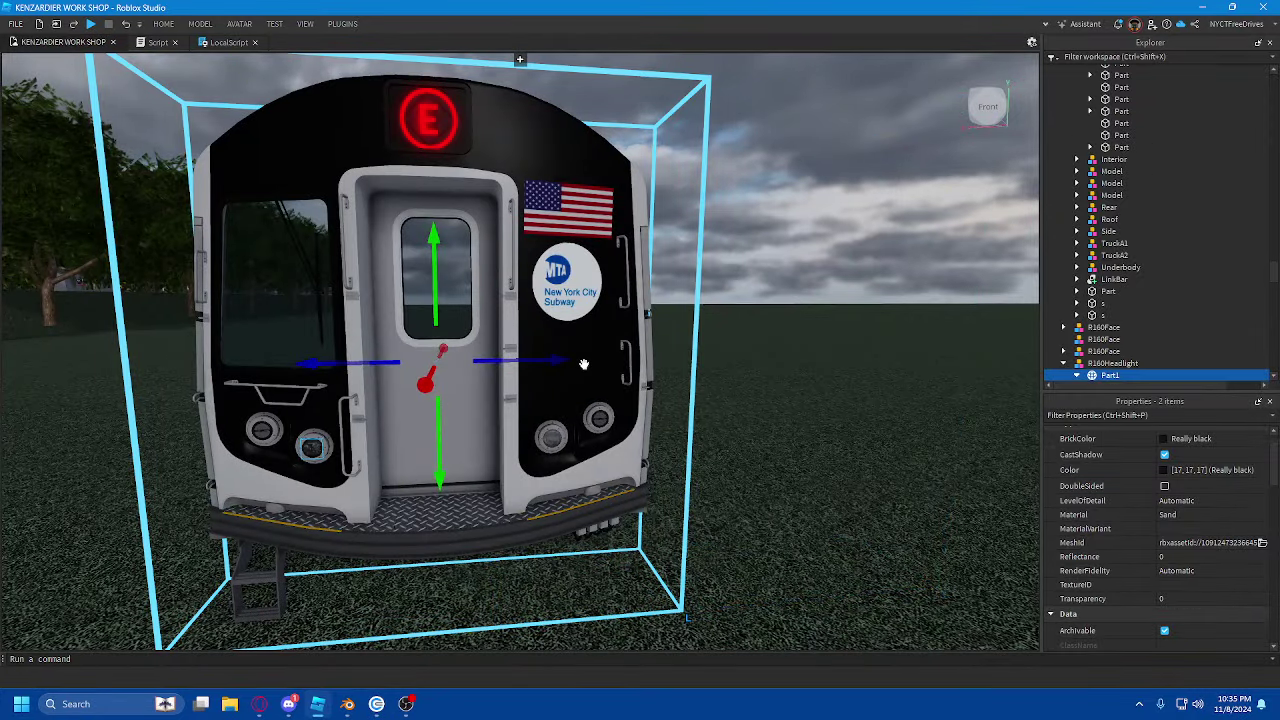
click(546, 408)
drag(545, 360, 1002, 353)
key(s)
key(d)
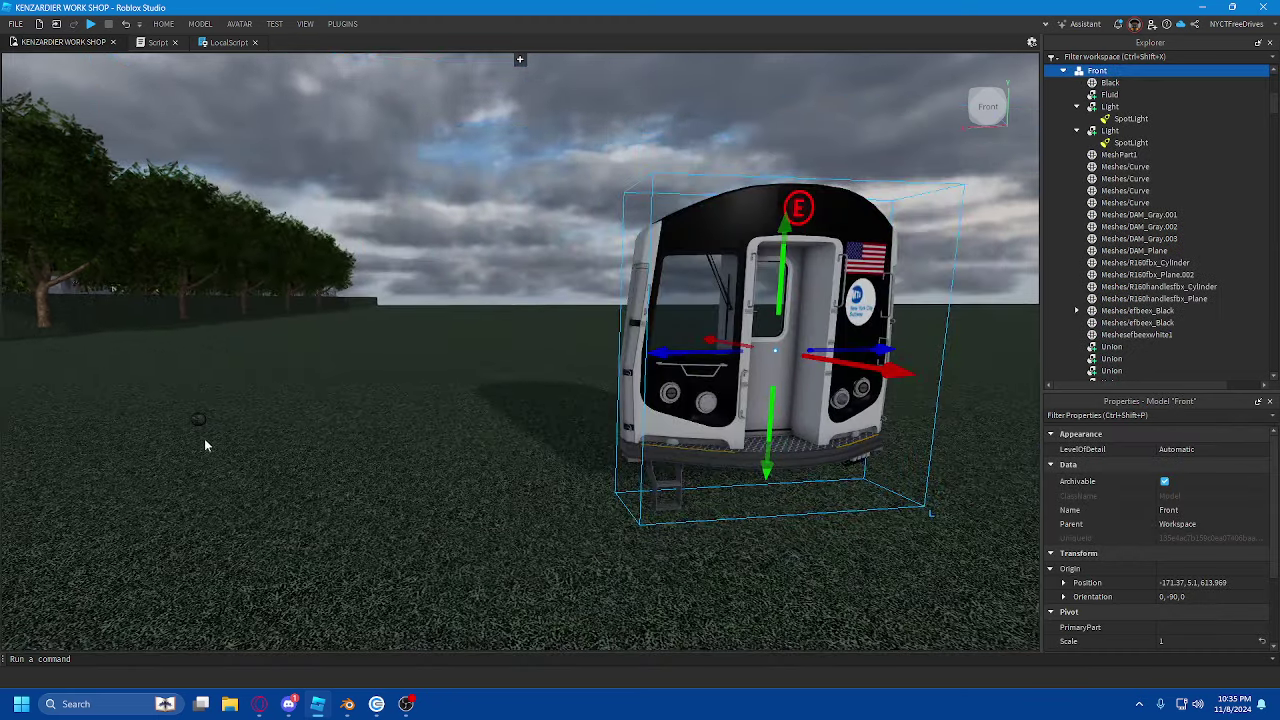
click(198, 420)
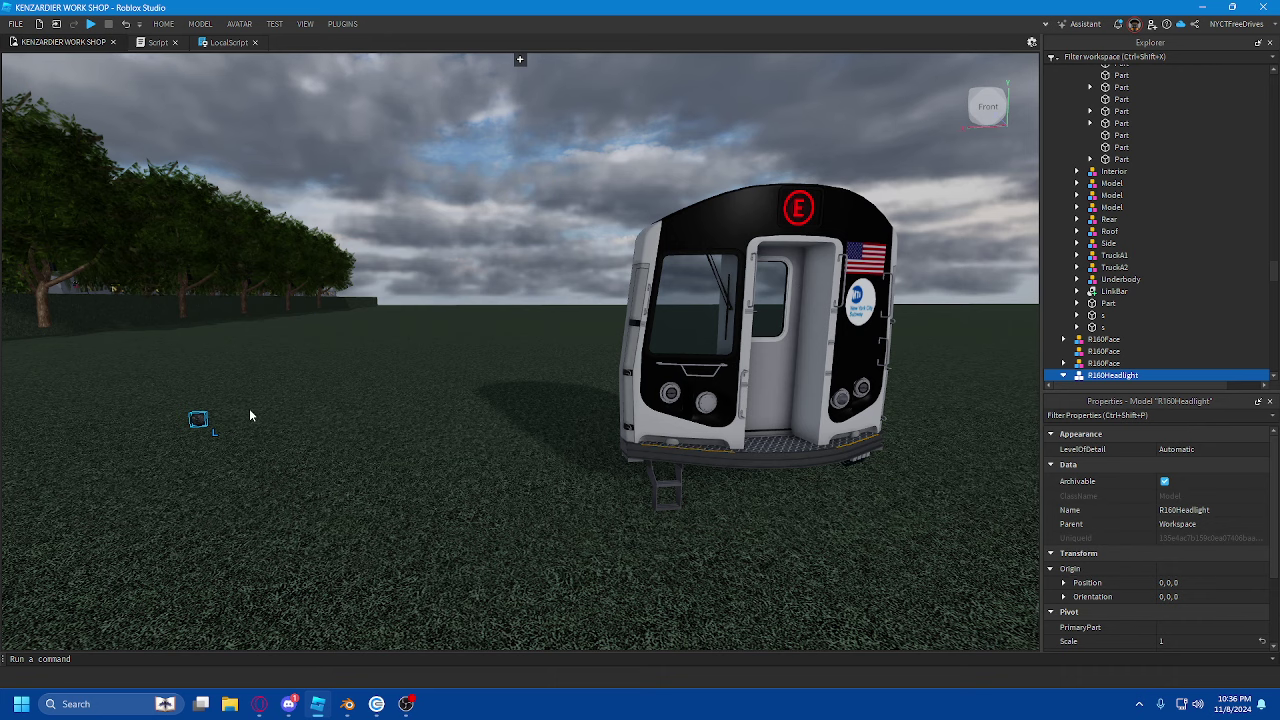
key(ctrl+z)
- Select the four headlight inserts together: the two Light unions, the inner Part and the R160Headlight Part1
key(a)
scroll(508, 380, up, 3)
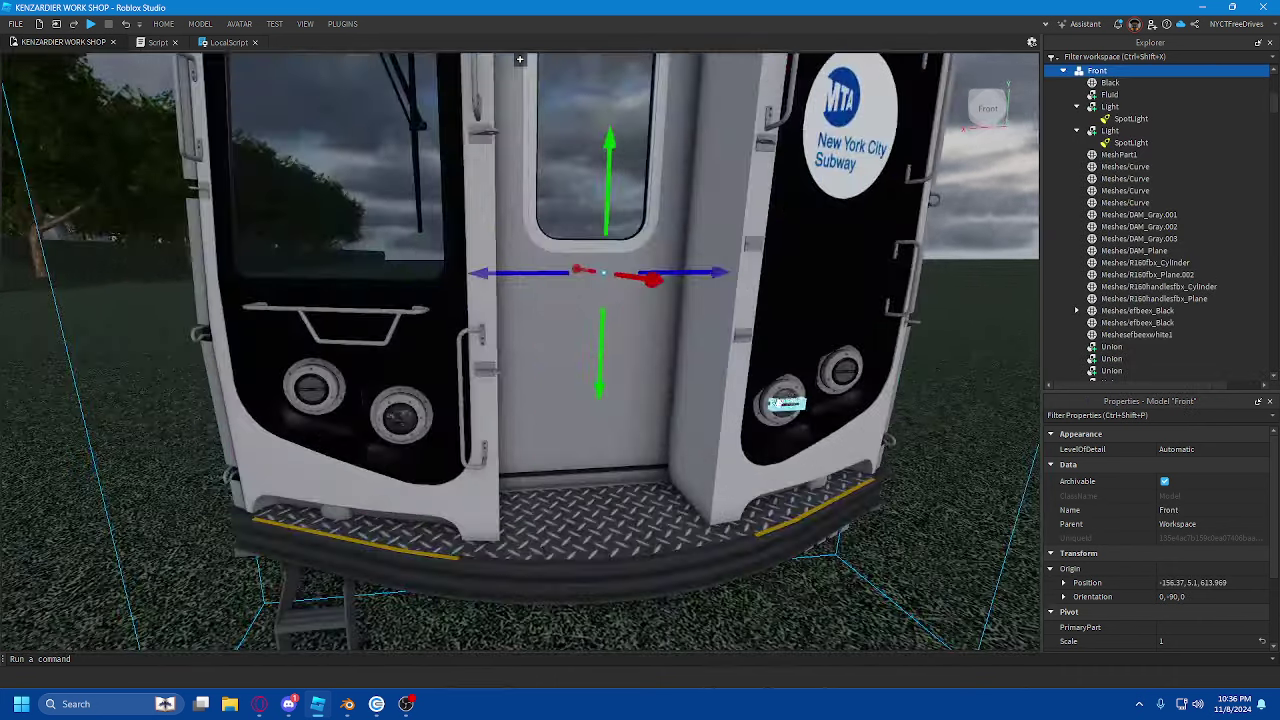
click(792, 403)
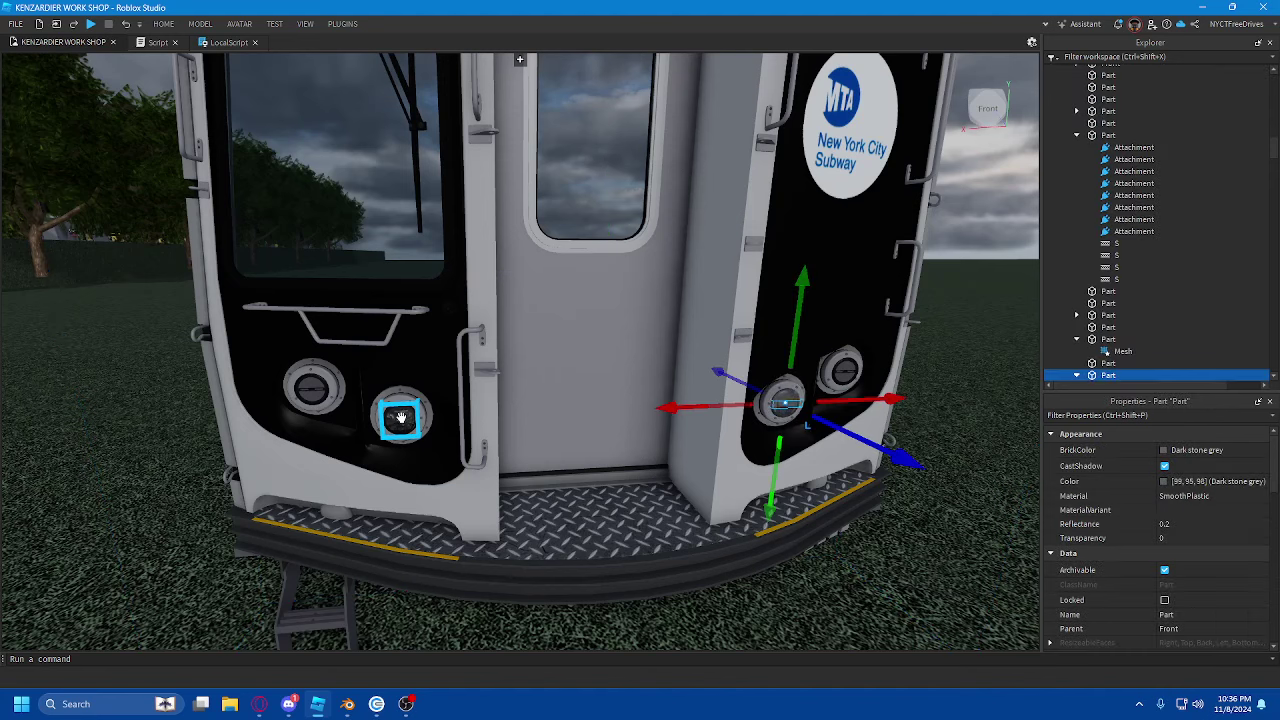
ctrl+click(400, 414)
ctrl+click(315, 386)
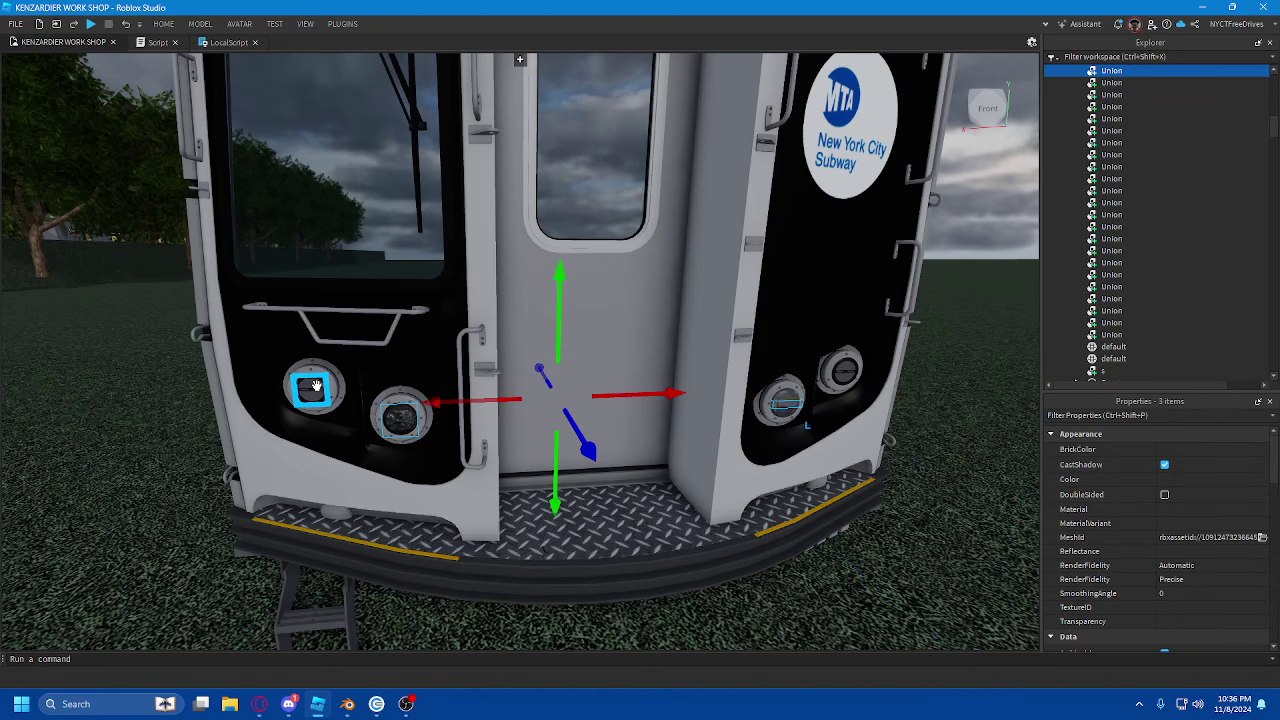
scroll(1108, 176, up, 1)
ctrl+click(1113, 105)
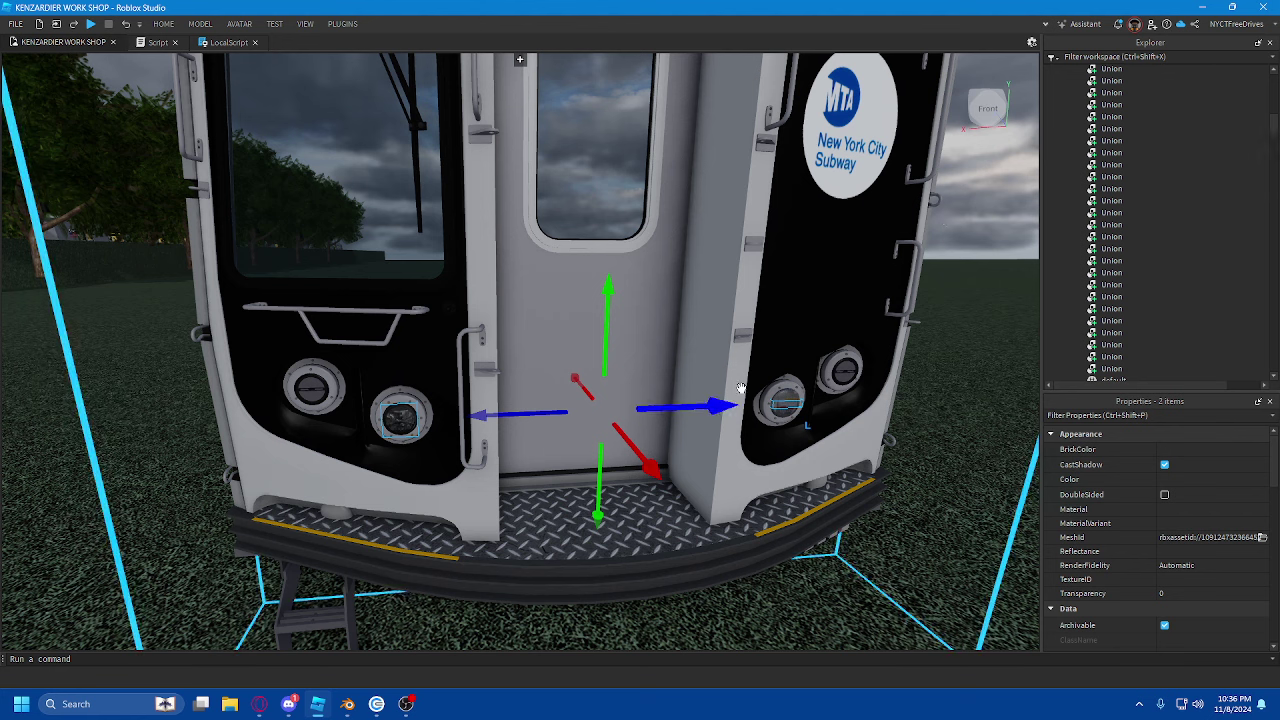
scroll(1100, 280, up, 8)
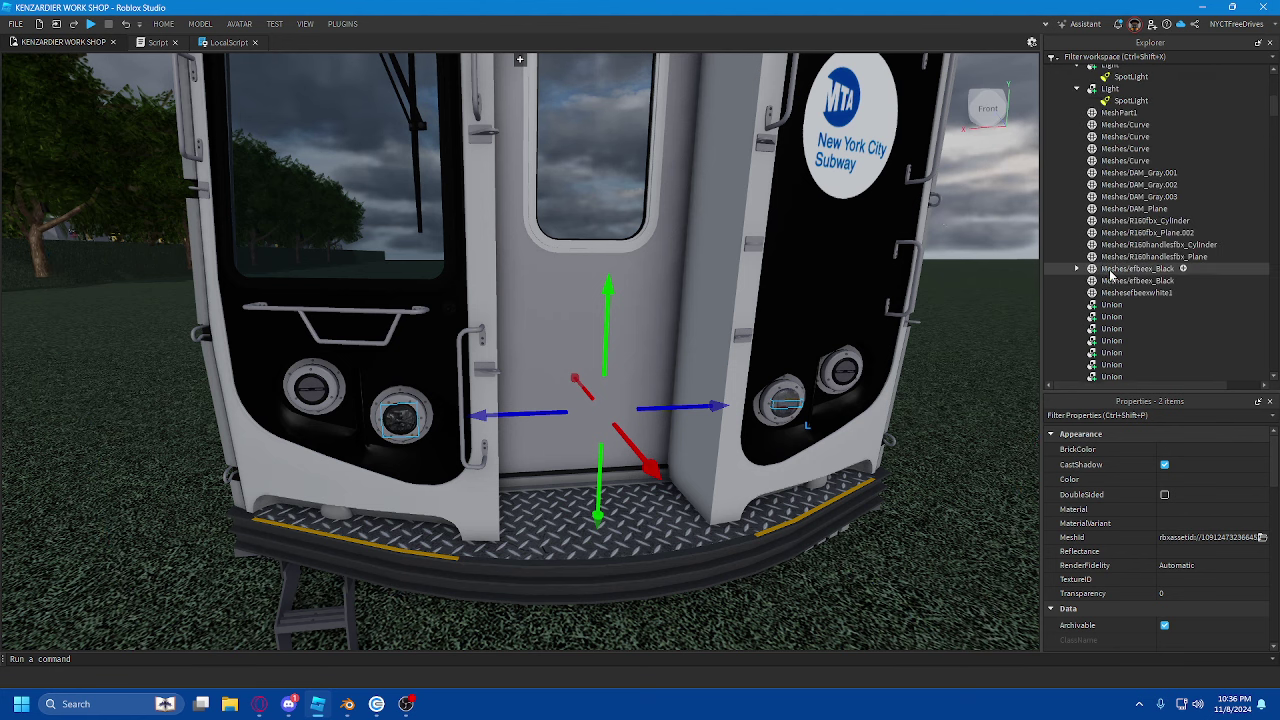
ctrl+click(1110, 190)
ctrl+click(1106, 167)
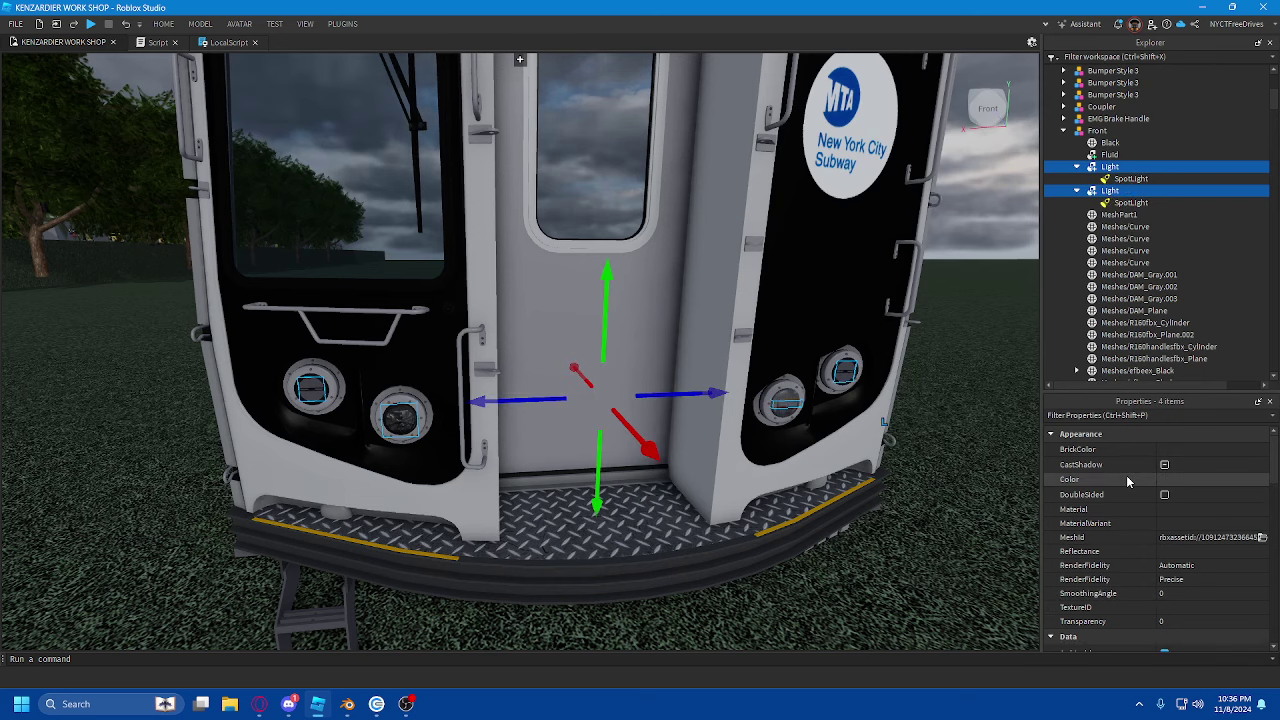
- Try moving the four selected headlight inserts sideways out of the train front and undo the move
scroll(789, 355, down, 10)
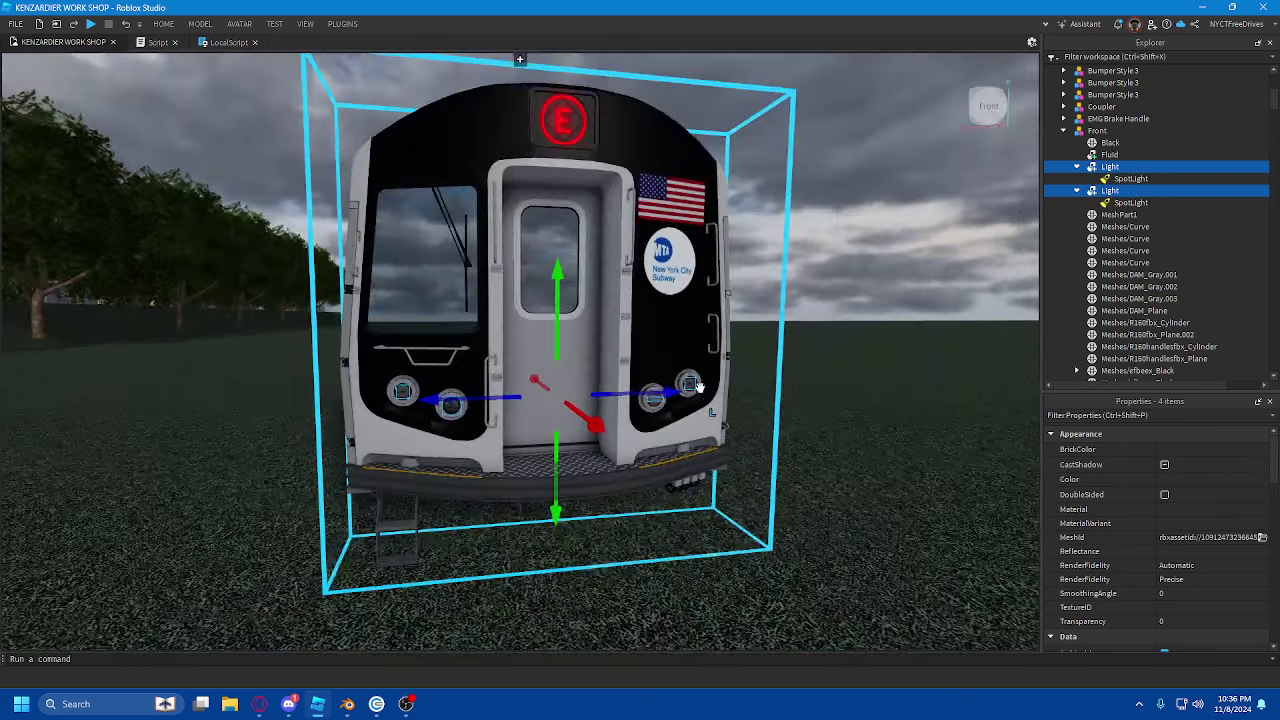
key(a)
drag(666, 396, 443, 430)
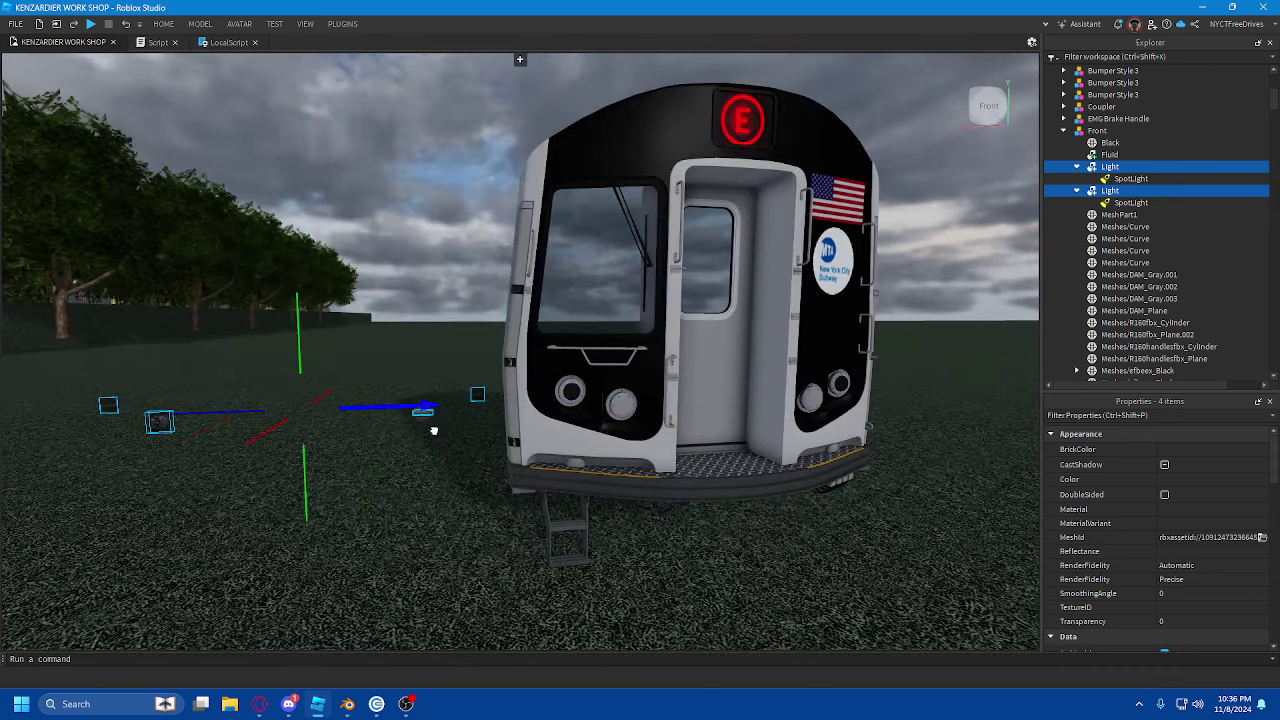
drag(282, 441, 228, 446)
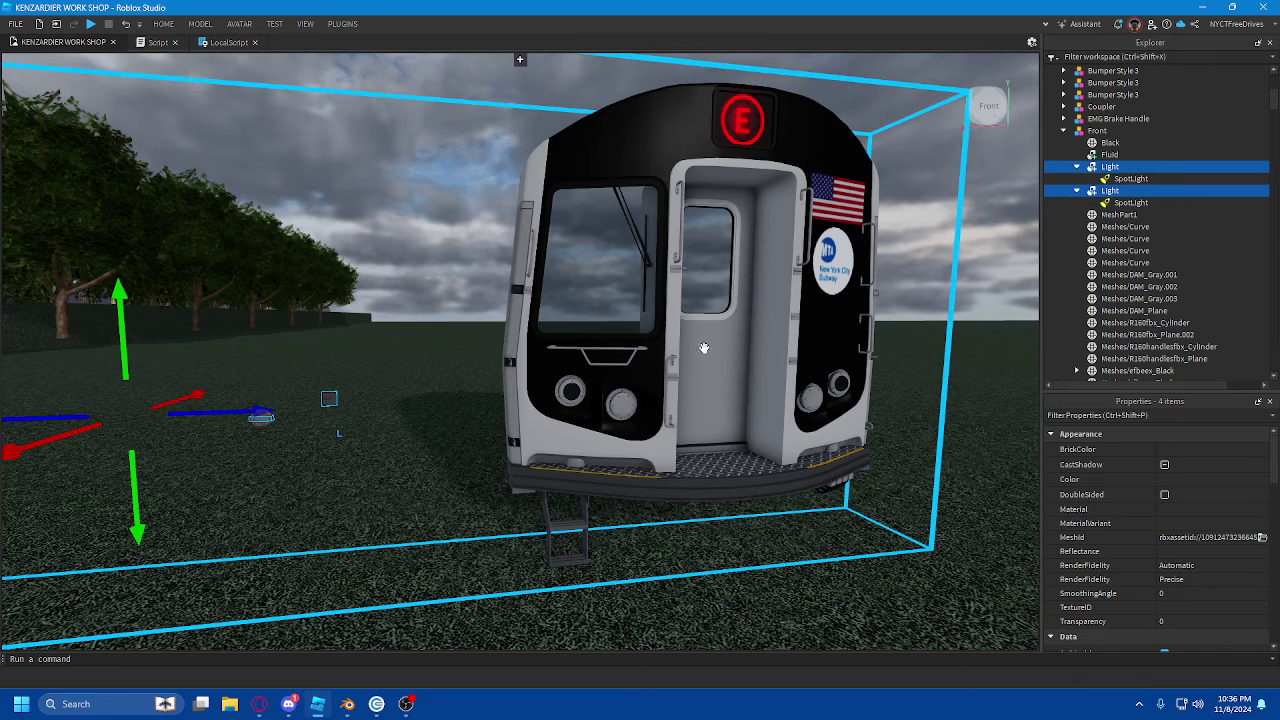
key(ctrl+z)
- Add the Front part carrying the E route sign to the headlight selection and move all five parts sideways clear of the train
right_drag(703, 349, 1035, 230)
scroll(829, 269, up, 5)
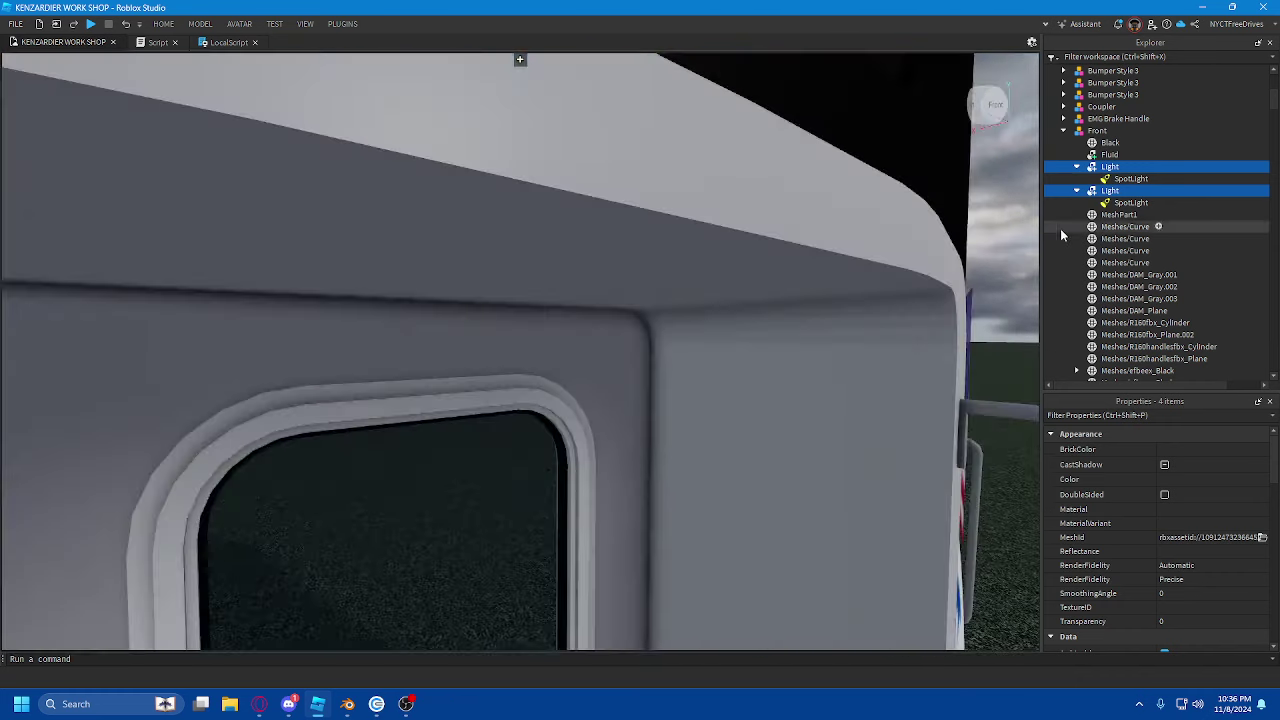
scroll(1020, 214, down, 3)
scroll(1160, 280, down, 10)
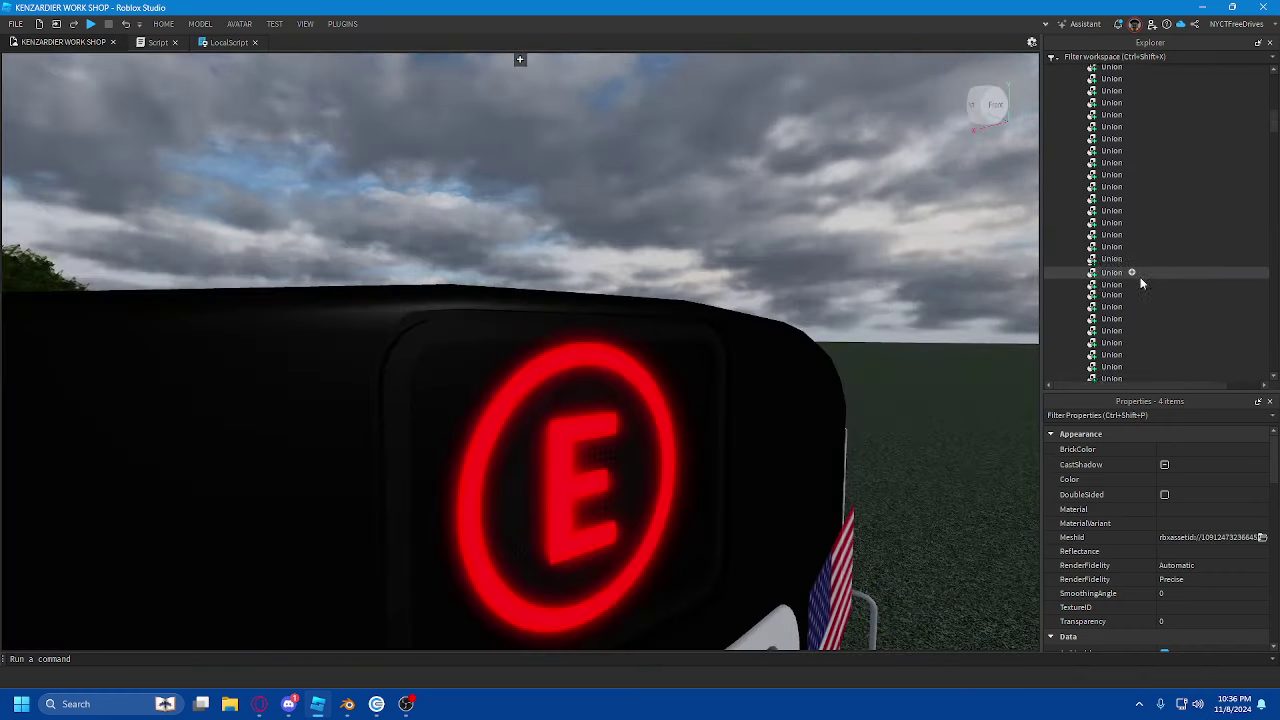
click(1100, 247)
key(f)
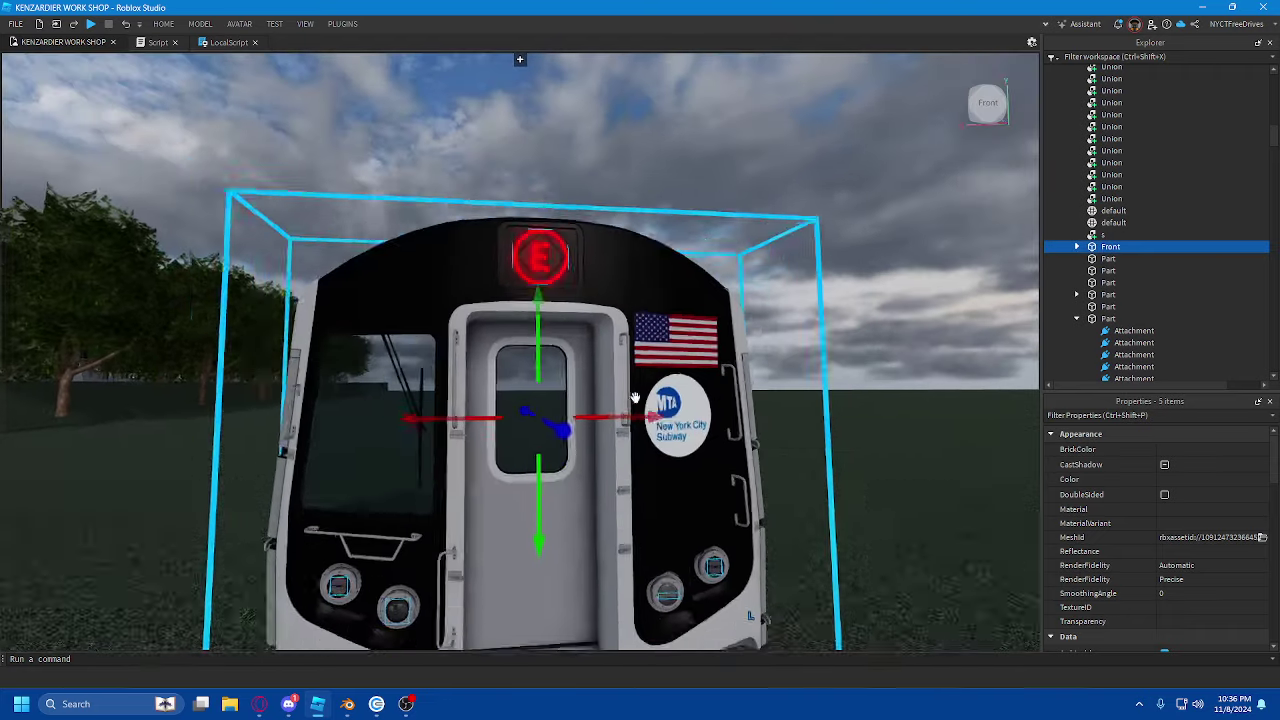
drag(611, 409, 275, 445)
key(a)
scroll(656, 359, up, 5)
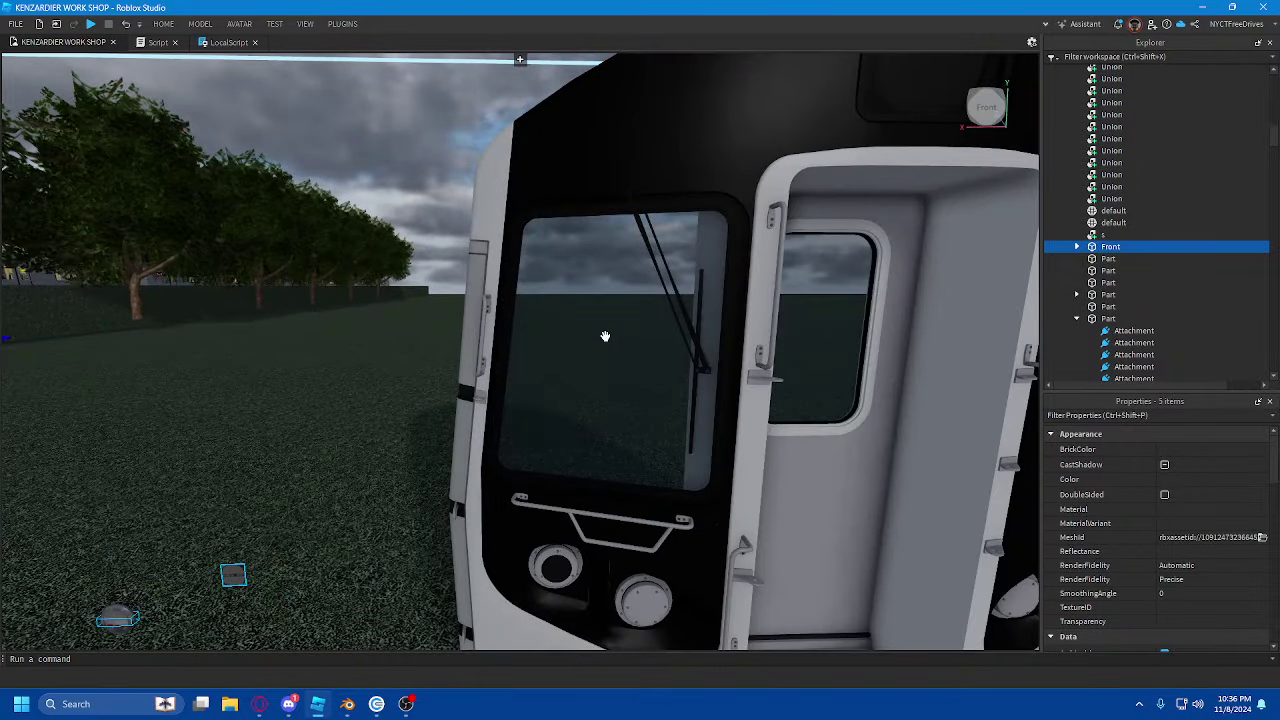
- Move the five separated headlight and route sign parts farther sideways from the train and group them into a model
scroll(605, 336, down, 5)
key(a)
drag(621, 354, 523, 355)
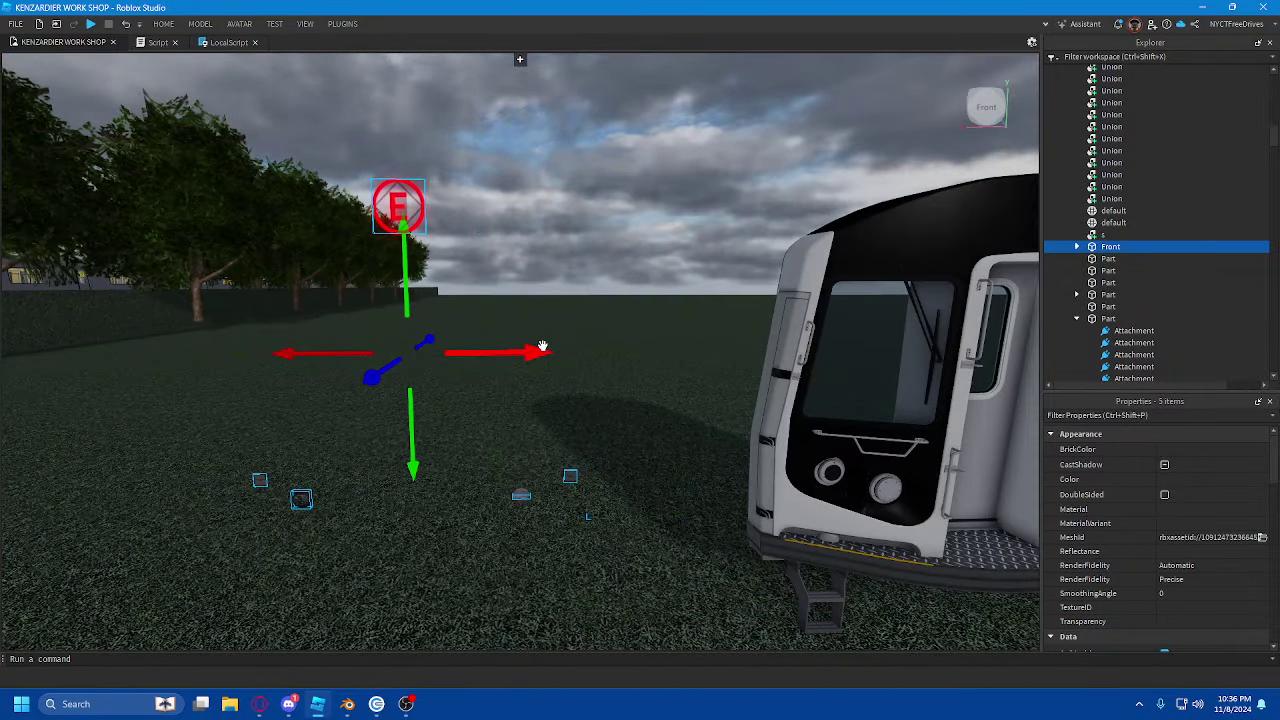
key(ctrl+g)
- Select the cab windshield glass and the door window glass together and move them sideways beside the separated parts
right_drag(720, 405, 670, 397)
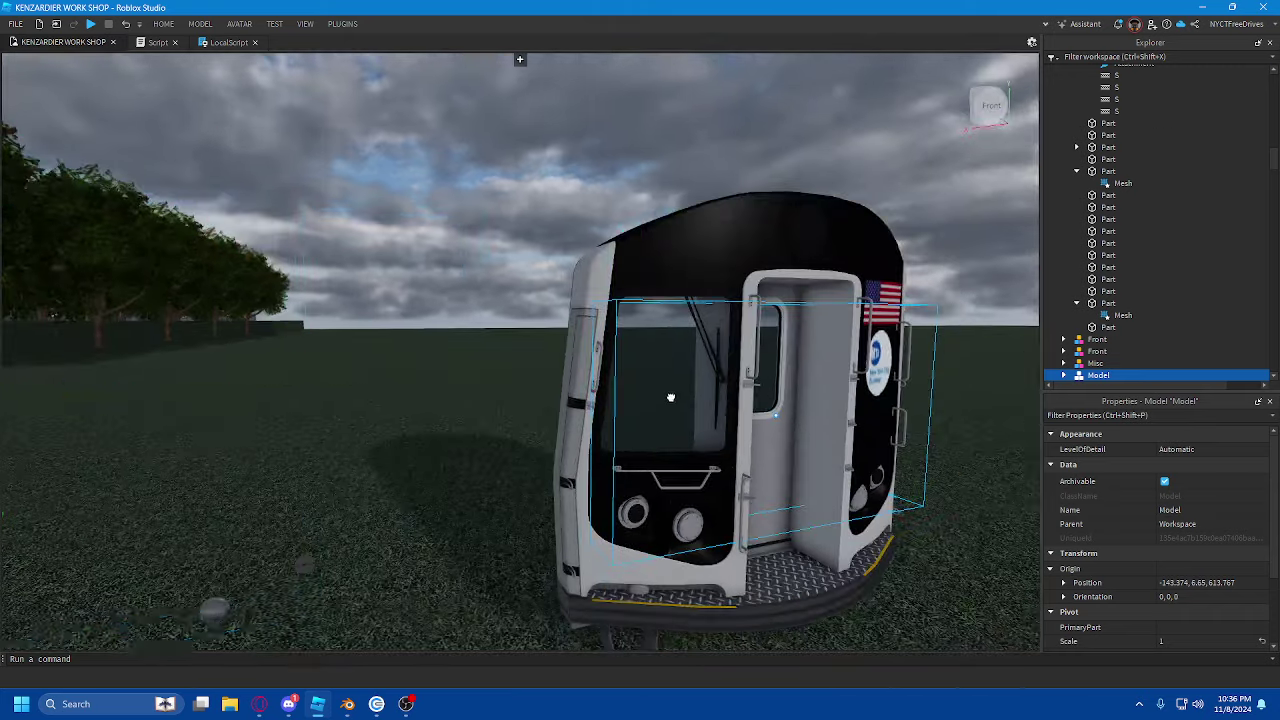
alt+click(657, 460)
alt+click(685, 308)
key(w)
key(d)
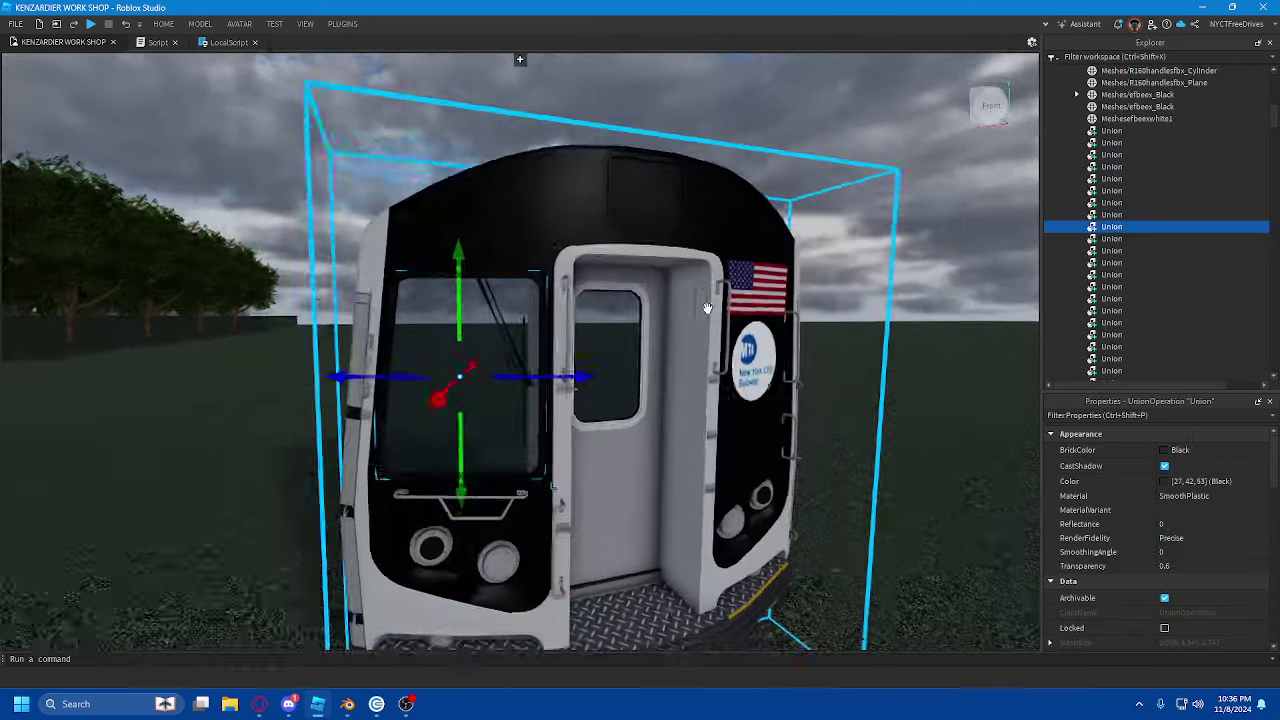
scroll(708, 308, up, 5)
ctrl+alt+drag(531, 429, 544, 438)
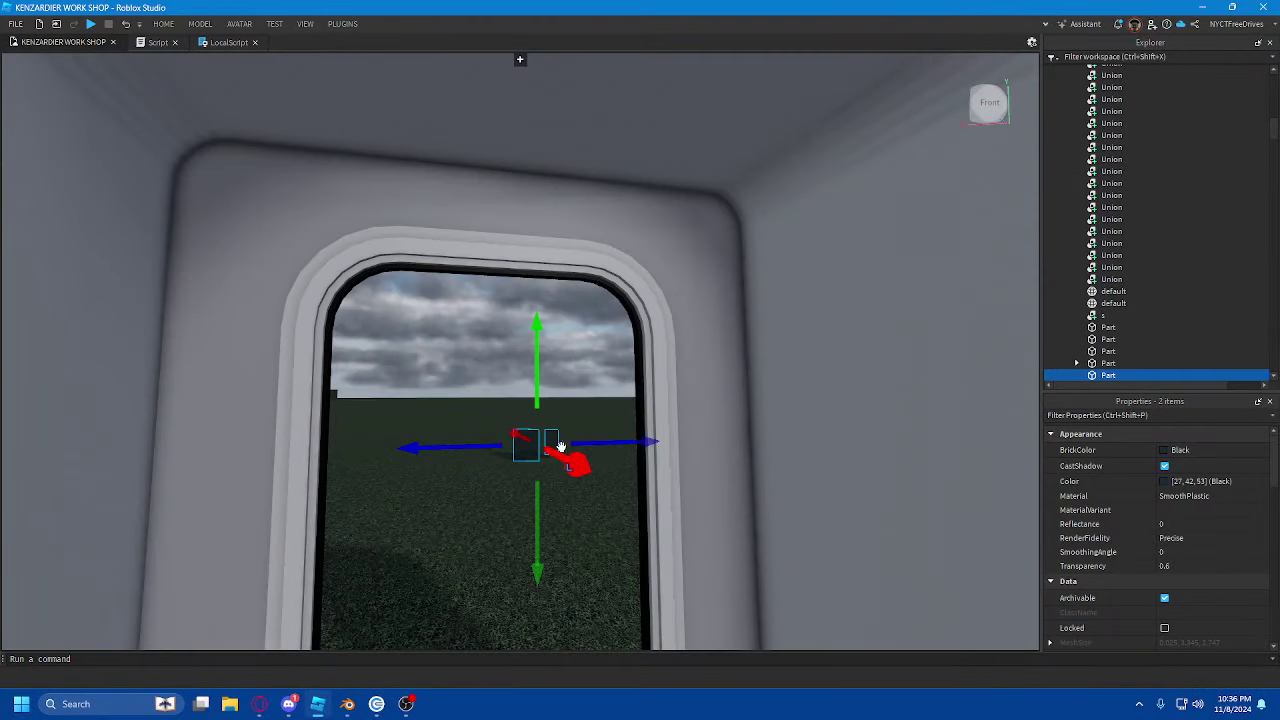
scroll(560, 447, down, 12)
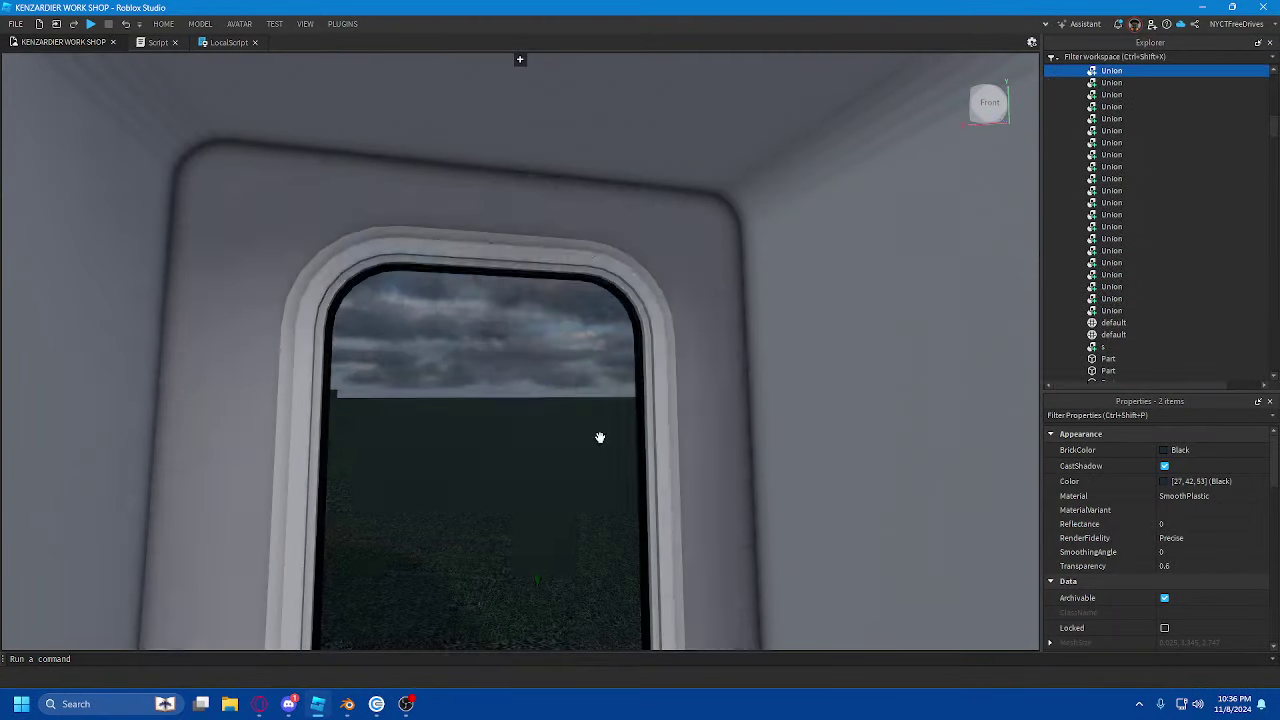
drag(646, 342, 603, 346)
key(a)
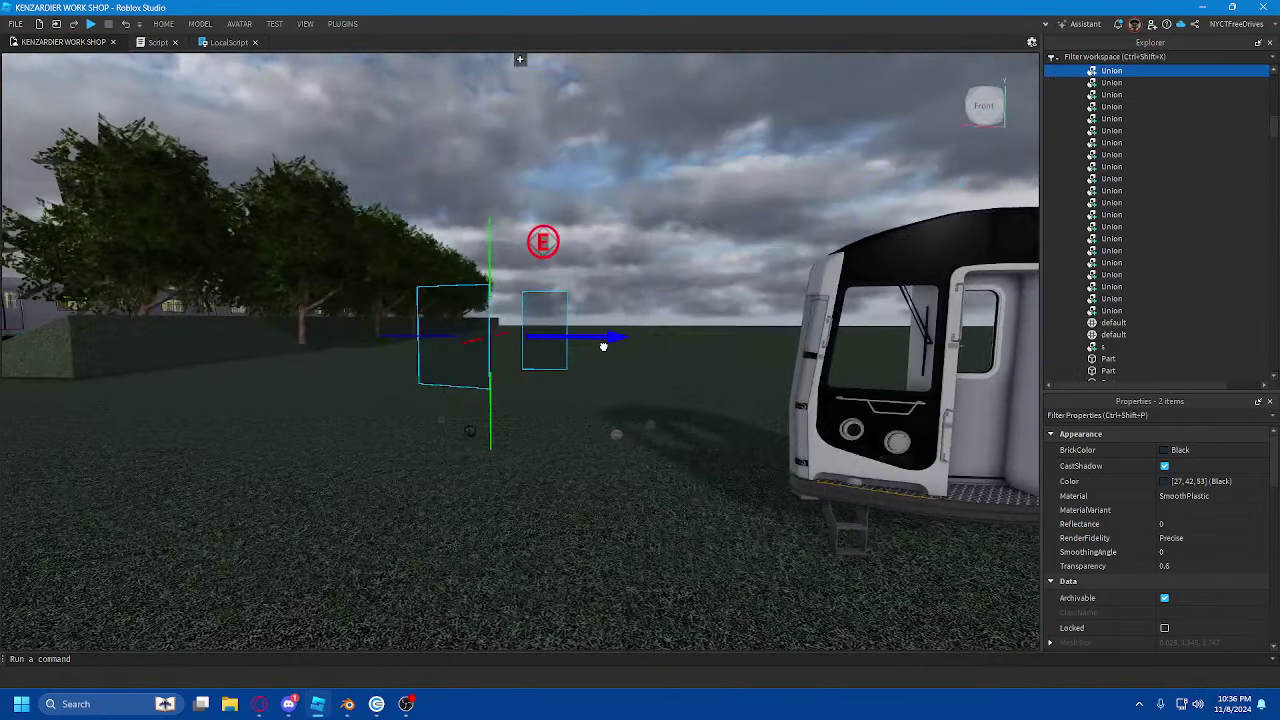
- Put the two glass pieces into the model that holds the headlight inserts and the E route sign
ctrl+click(543, 243)
drag(1106, 277, 1114, 225)
click(744, 218)
- Delete the USAFlag and USAFlag1 attachments from the black mesh of the train front
key(d)
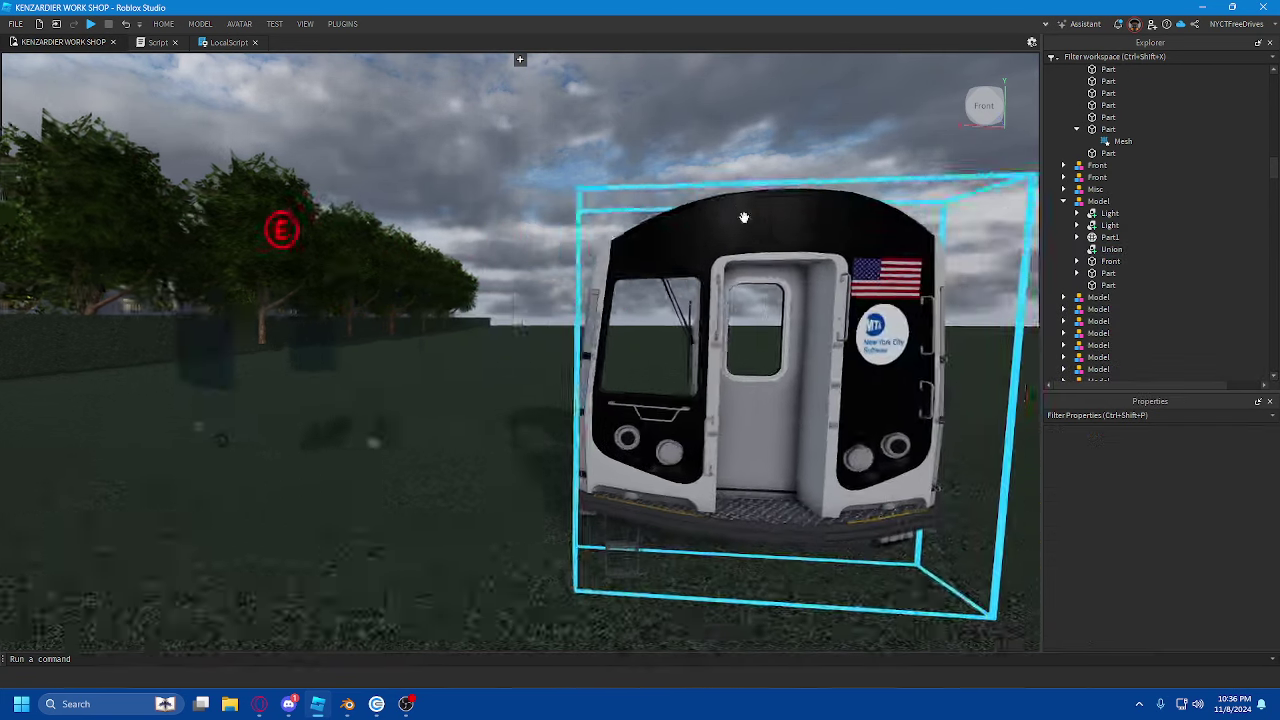
key(w)
key(q)
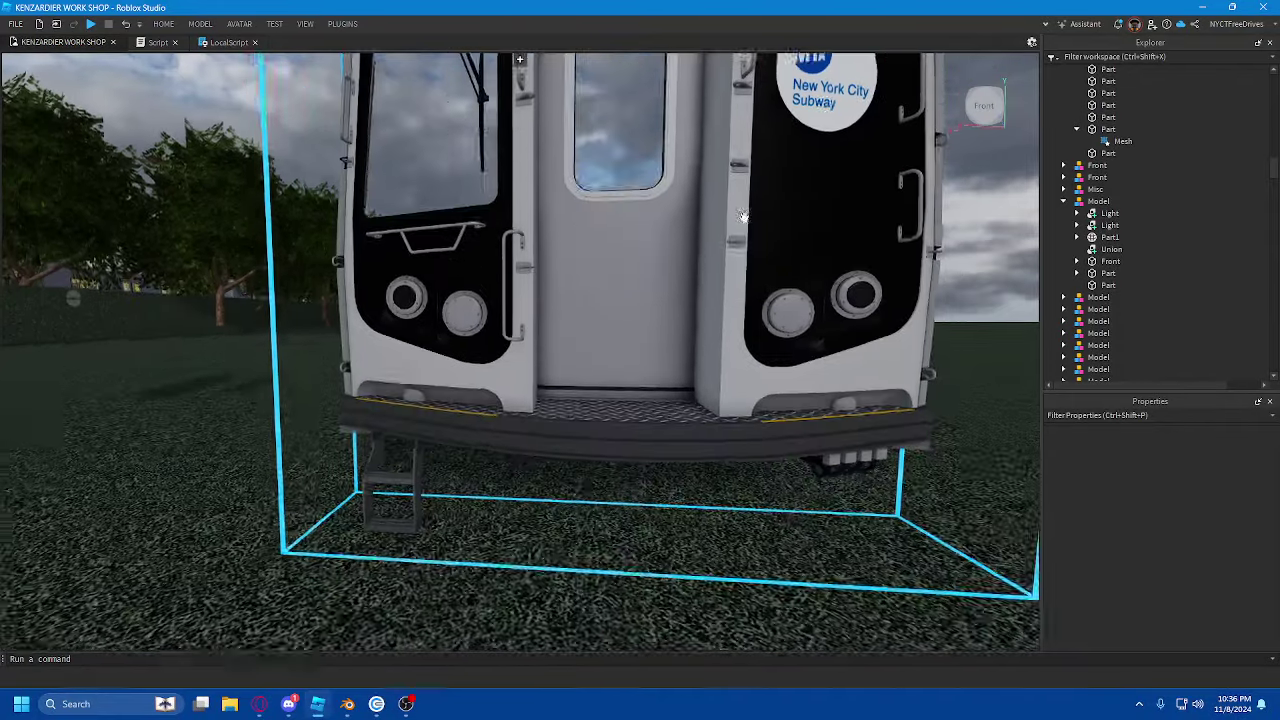
key(w)
key(a)
right_drag(744, 218, 742, 219)
key(s)
key(a)
key(w)
key(e)
key(d)
click(510, 166)
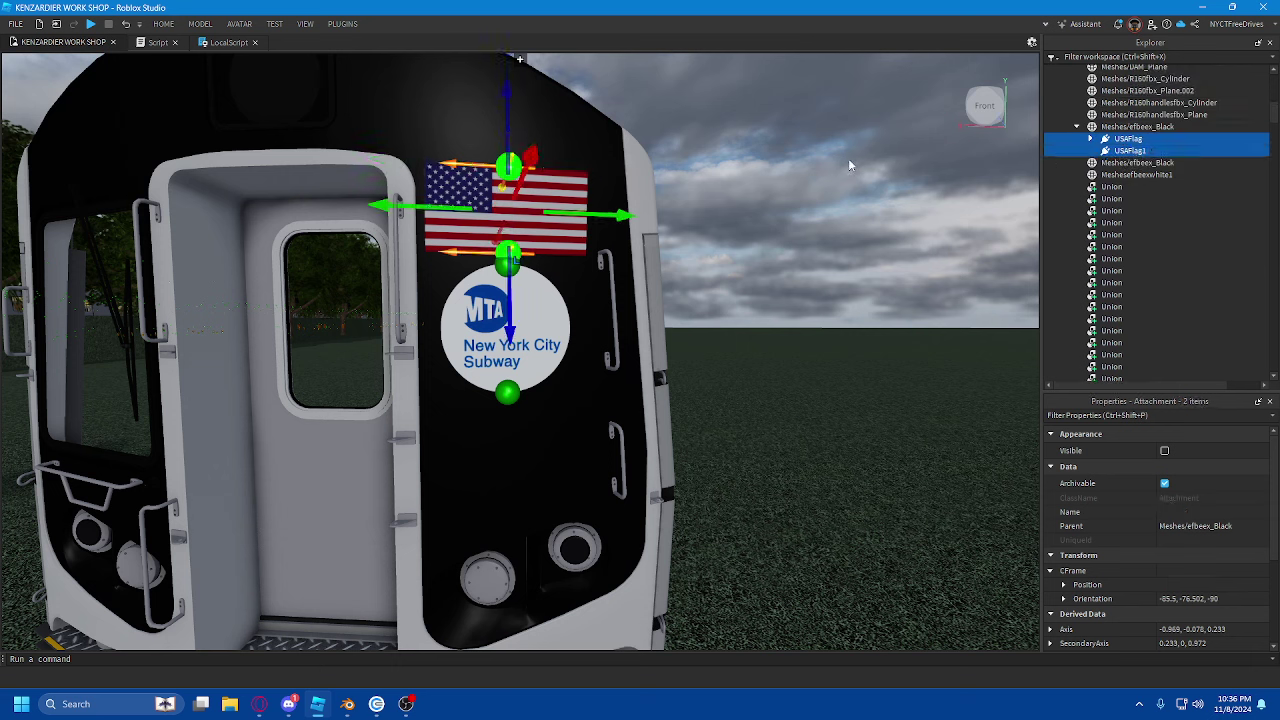
key(Delete)
- Delete the MTALogo and MTALogo1 attachments from the black mesh of the train front
click(510, 263)
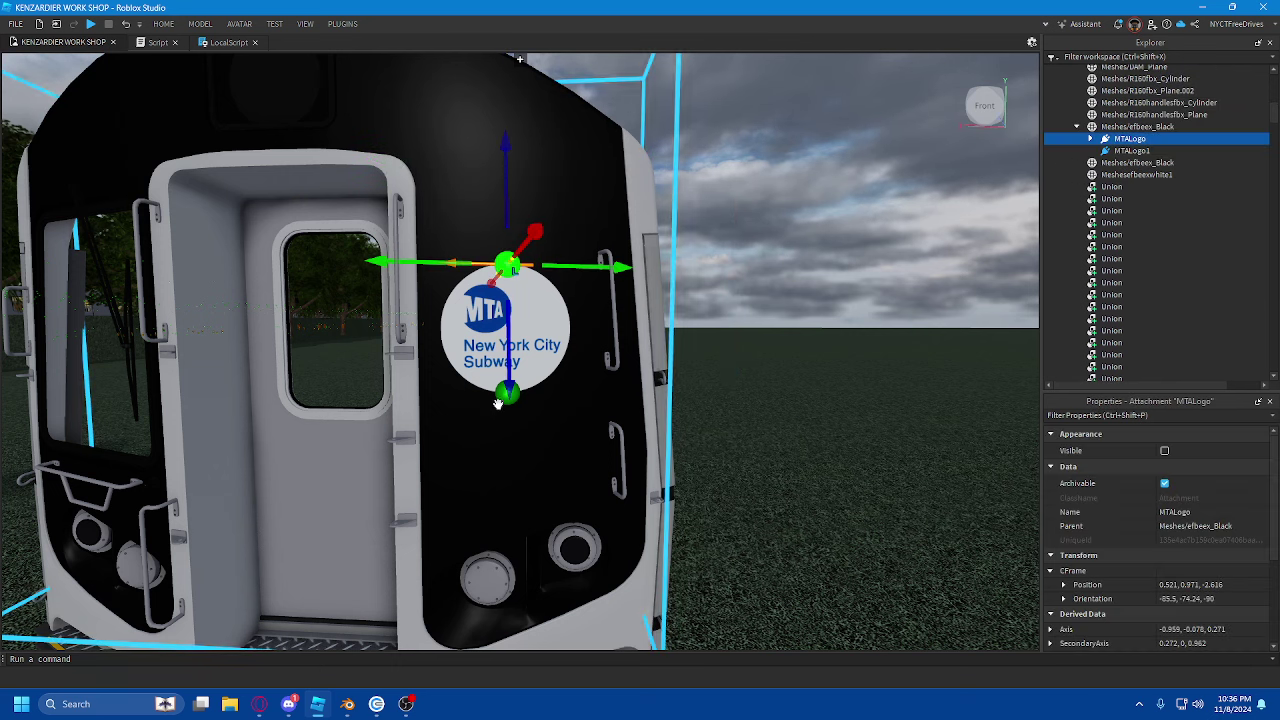
ctrl+click(508, 392)
key(Delete)
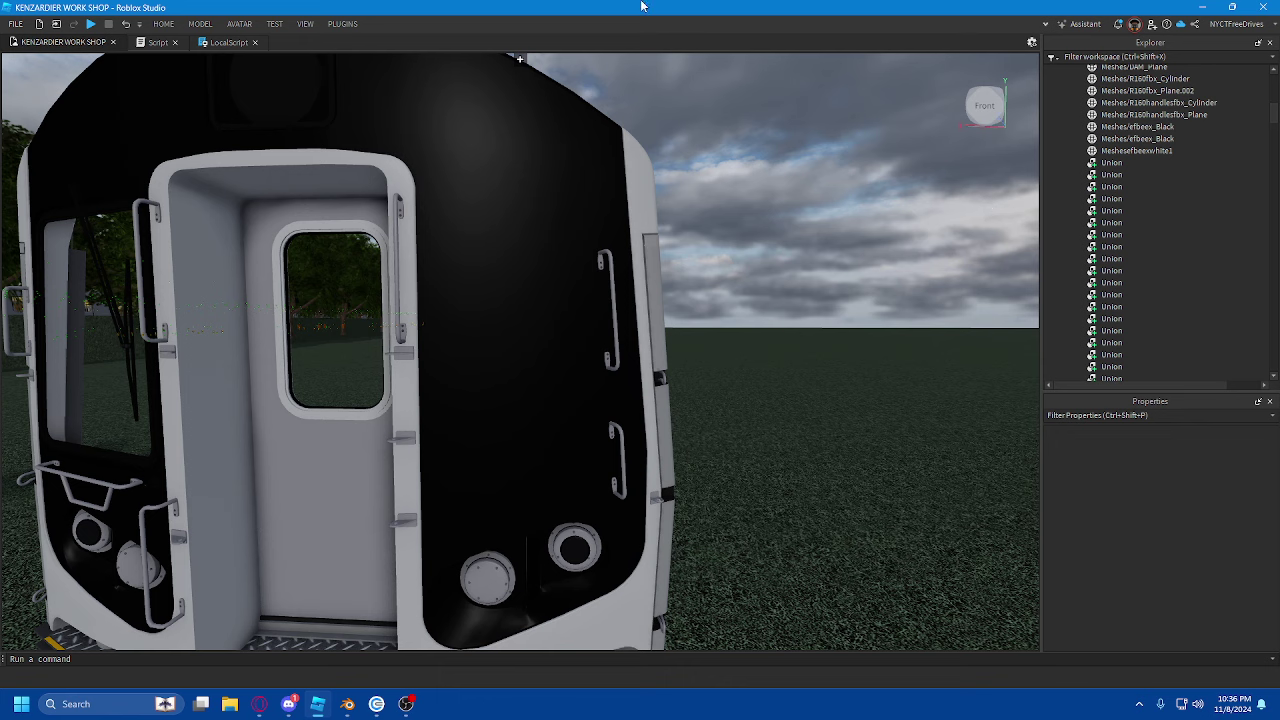
scroll(500, 313, up, 3)
scroll(500, 313, down, 3)
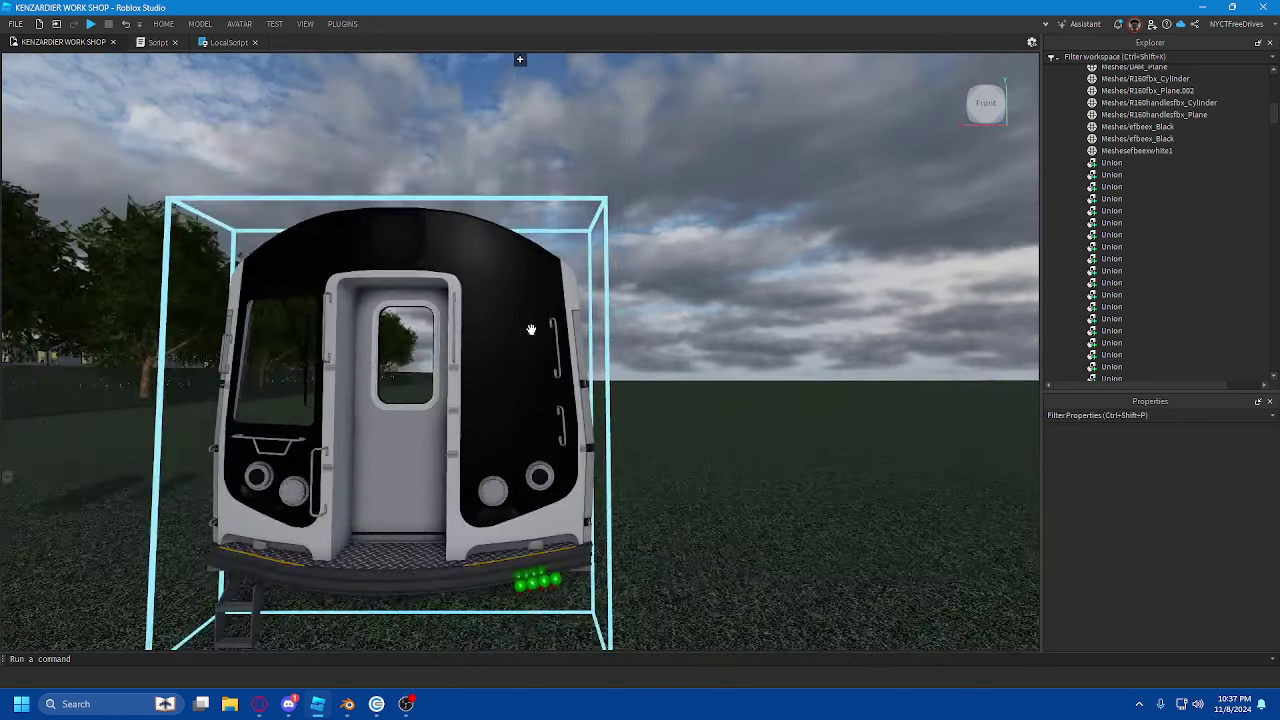
key(a)
key(a)
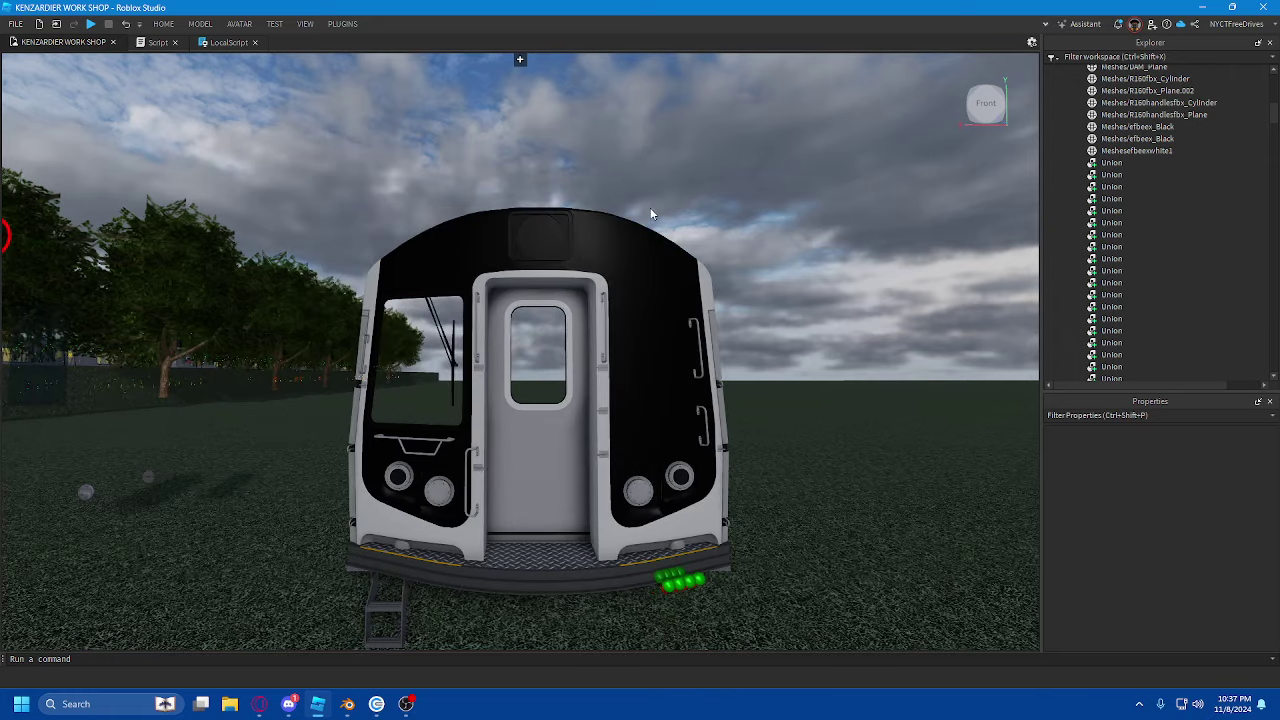
key(a)
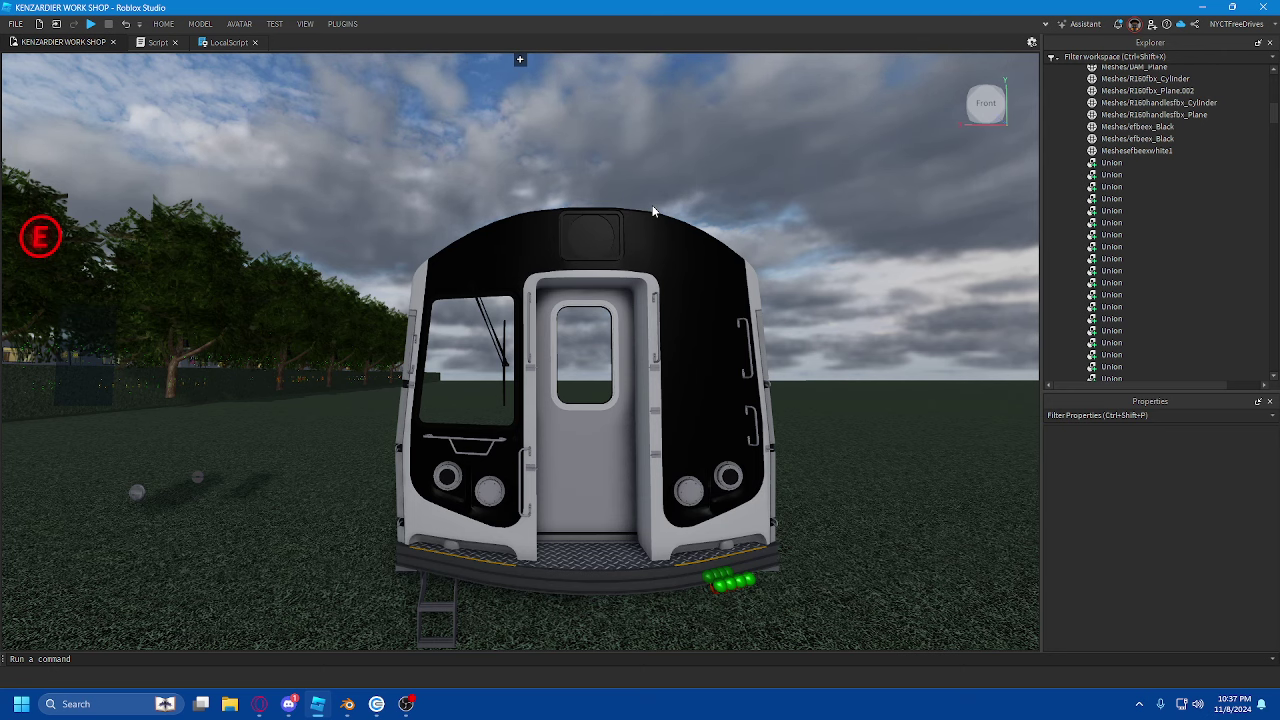
- Delete the ceiling light Union from the IntLight group inside the complete subway car
key(w)
right_drag(652, 211, 269, 174)
mouse_move(334, 278)
right_down()
mouse_move(331, 323)
mouse_move(326, 300)
right_up()
key(q)
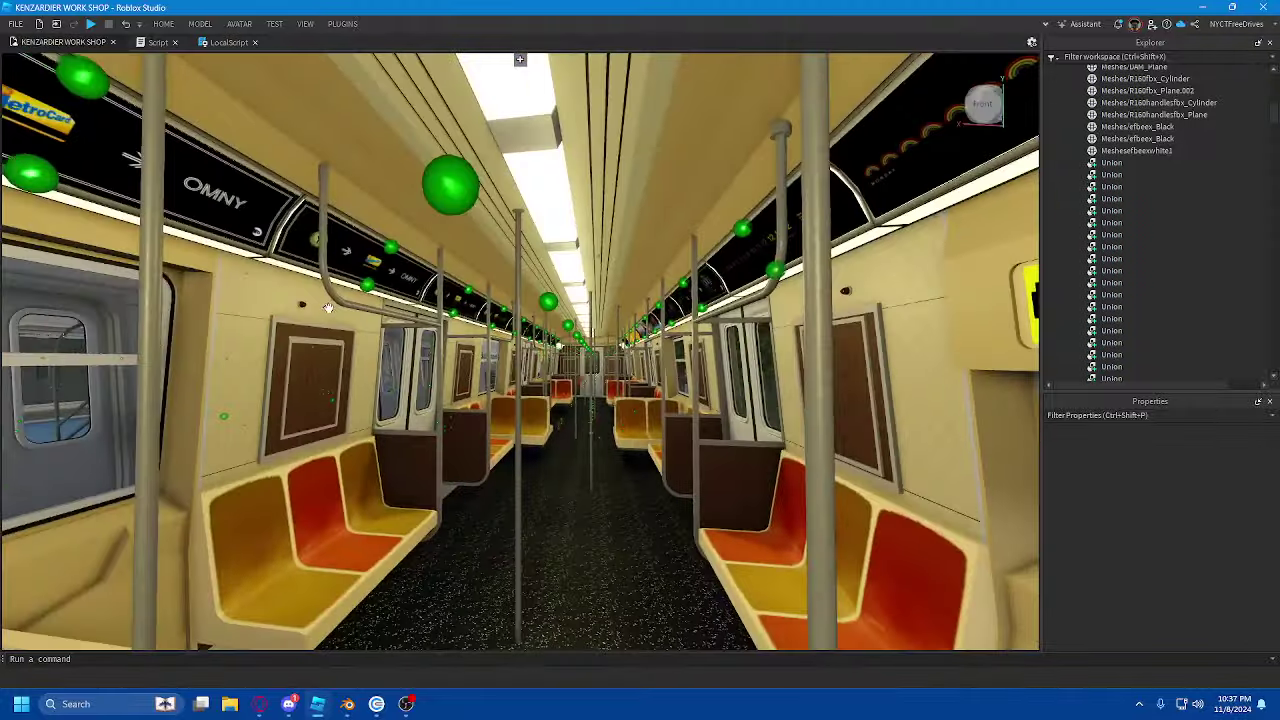
key(s)
key(s)
key(w)
right_drag(684, 308, 682, 303)
click(280, 246)
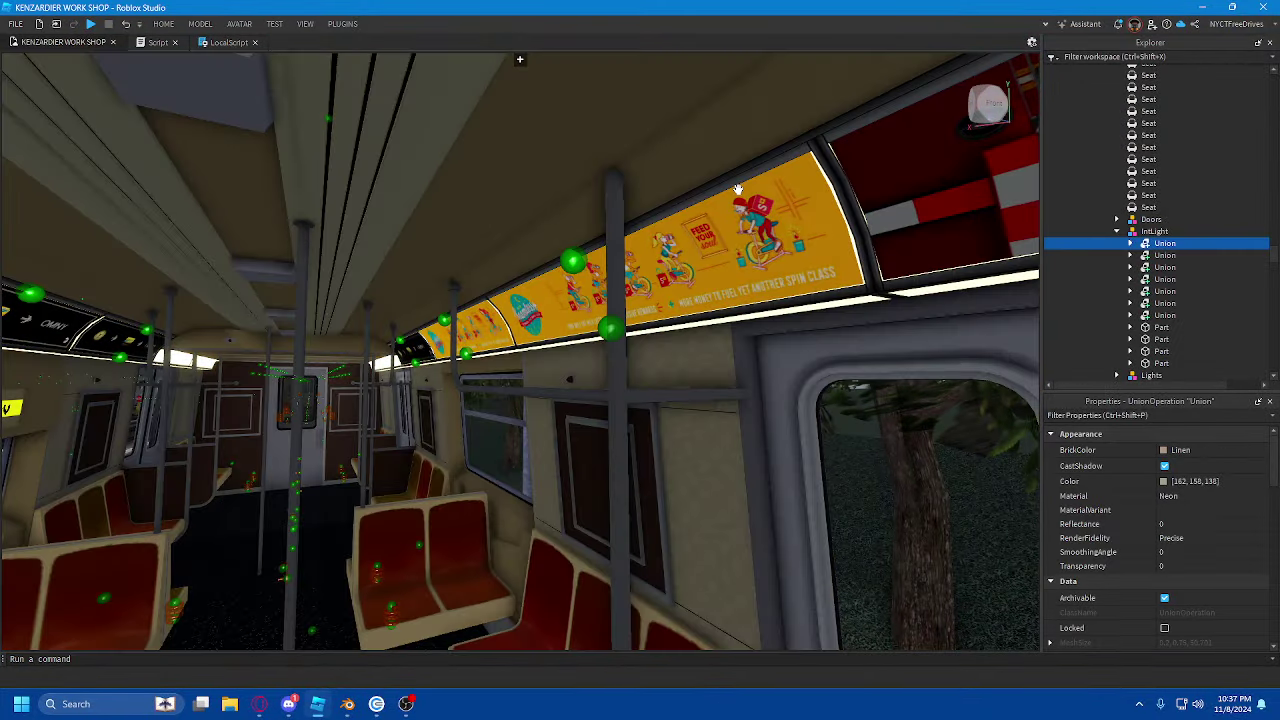
key(Delete)
- Set the Lighting service's OutdoorAmbient to 0, 0, 0 and its ClockTime to 0
key(s)
right_drag(738, 189, 725, 201)
scroll(1150, 263, down, 10)
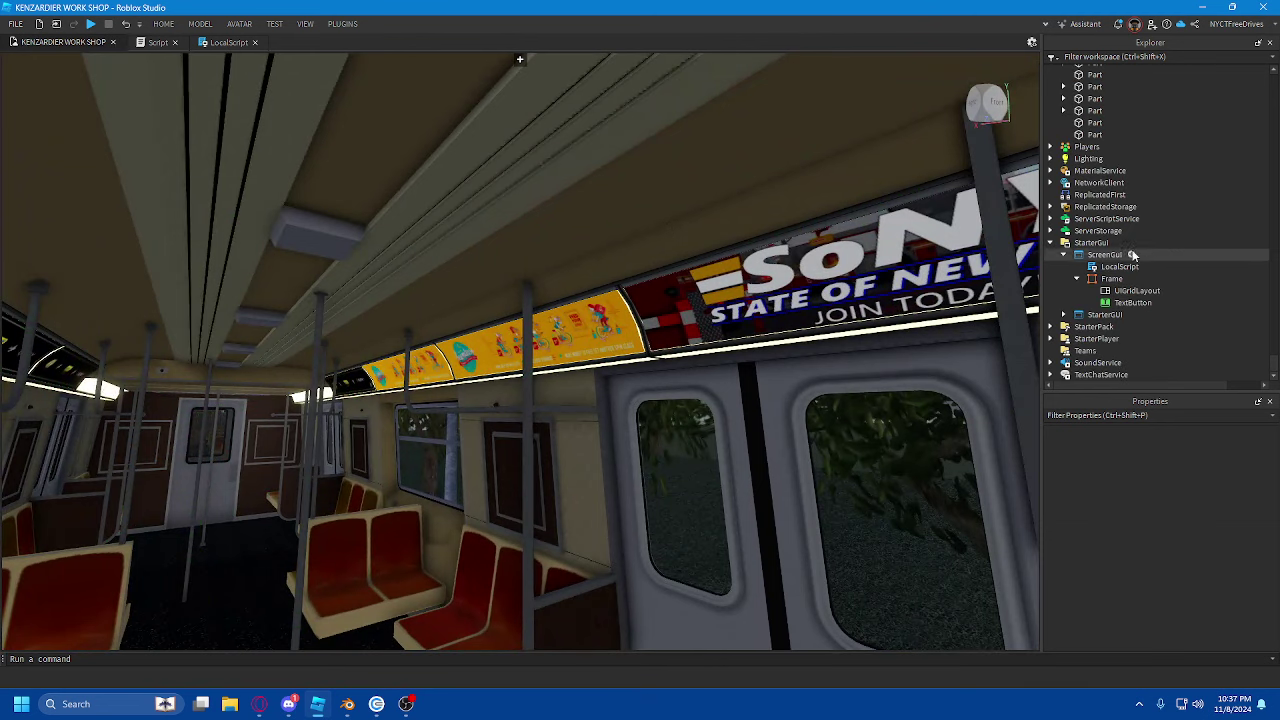
click(1089, 159)
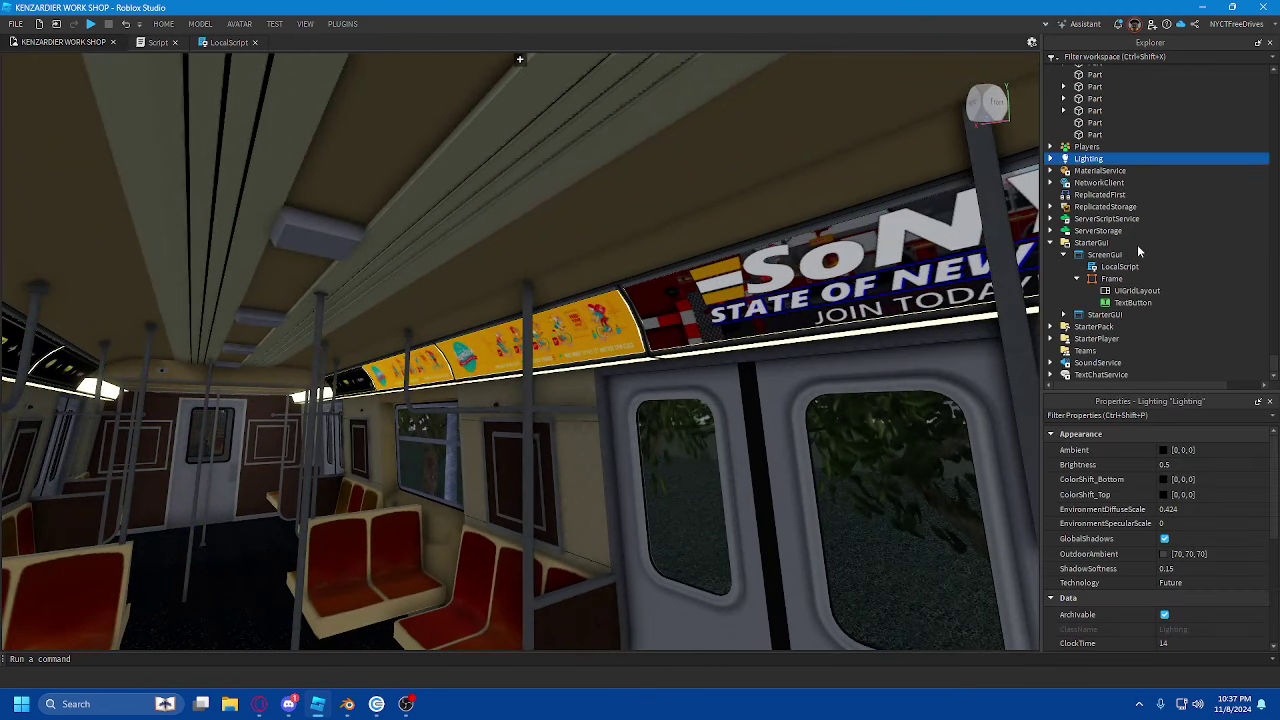
scroll(1193, 480, down, 3)
click(1190, 470)
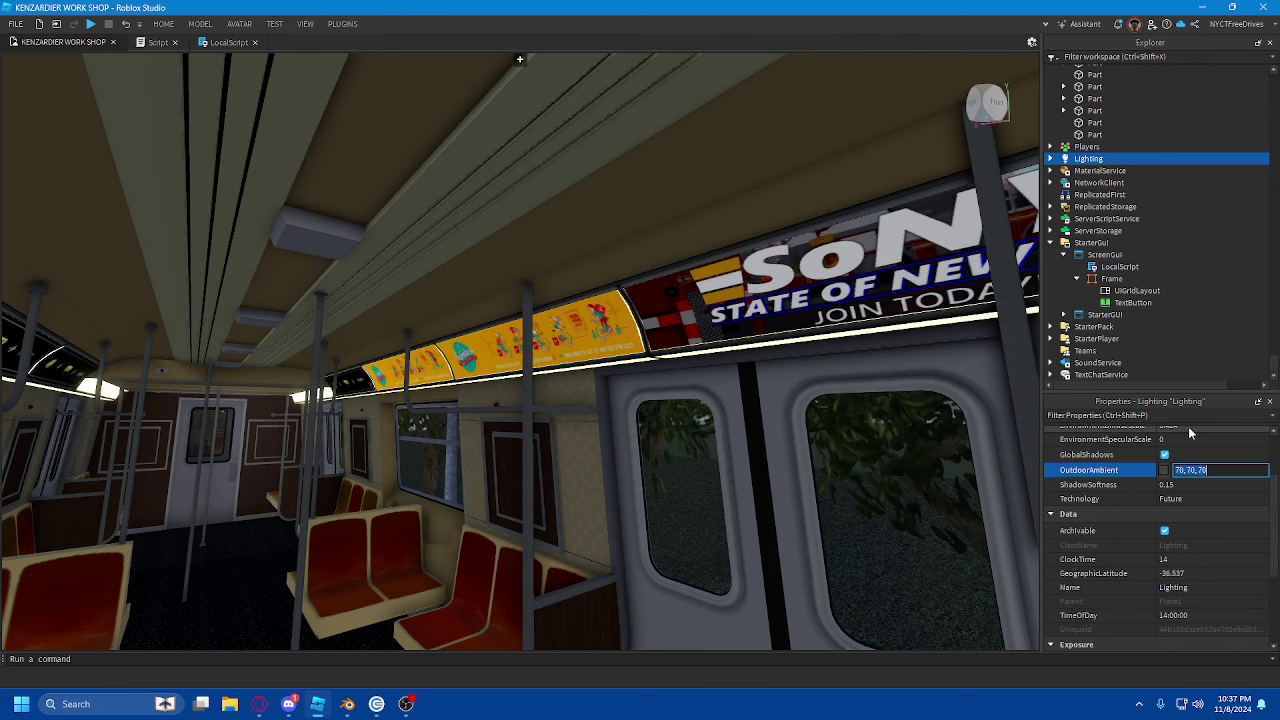
text(0, 0, 0)
key(Return)
click(1187, 560)
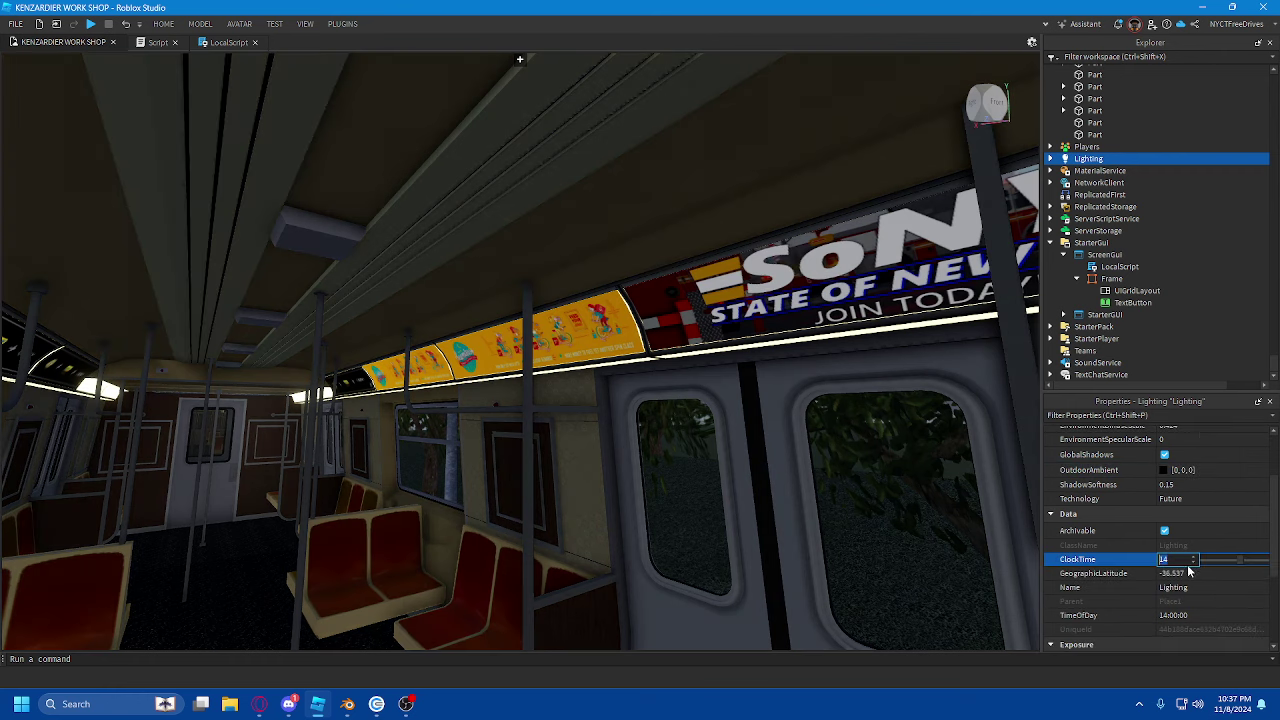
text(0)
key(Return)
- Look over the ad panels in the dark car, and undo both lighting changes and the ceiling light deletion
right_drag(575, 396, 578, 391)
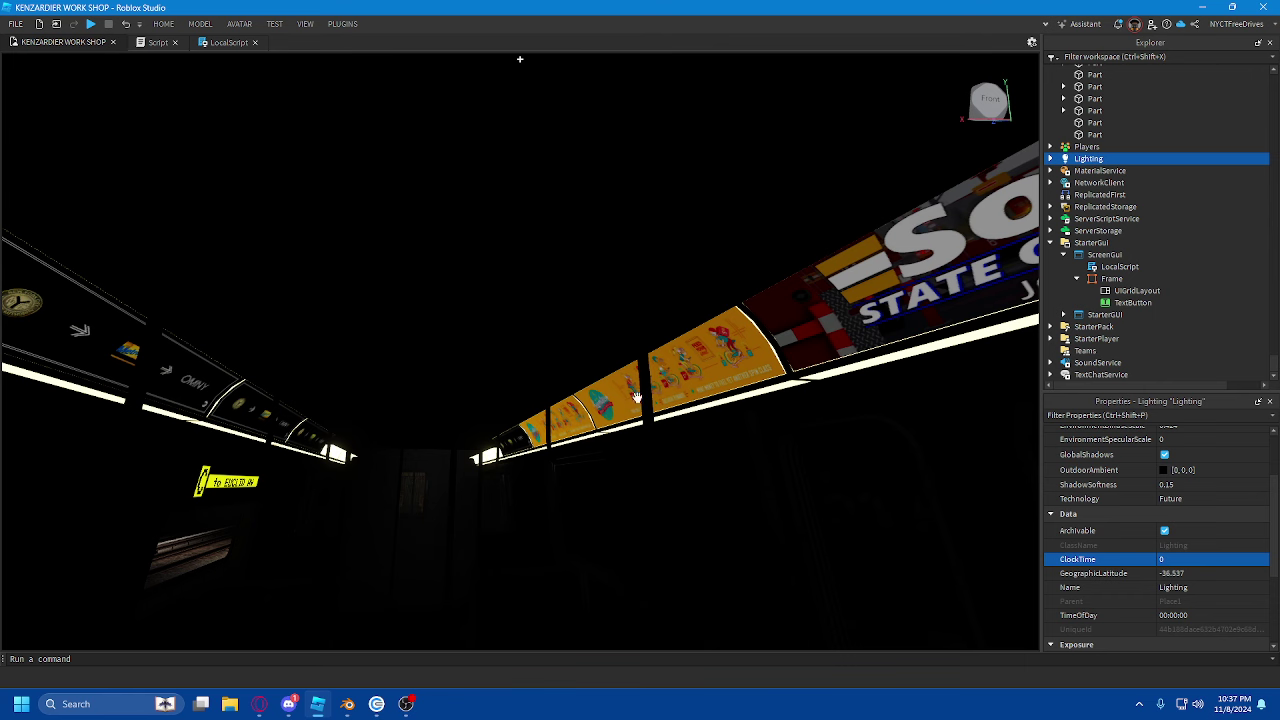
right_drag(857, 275, 795, 308)
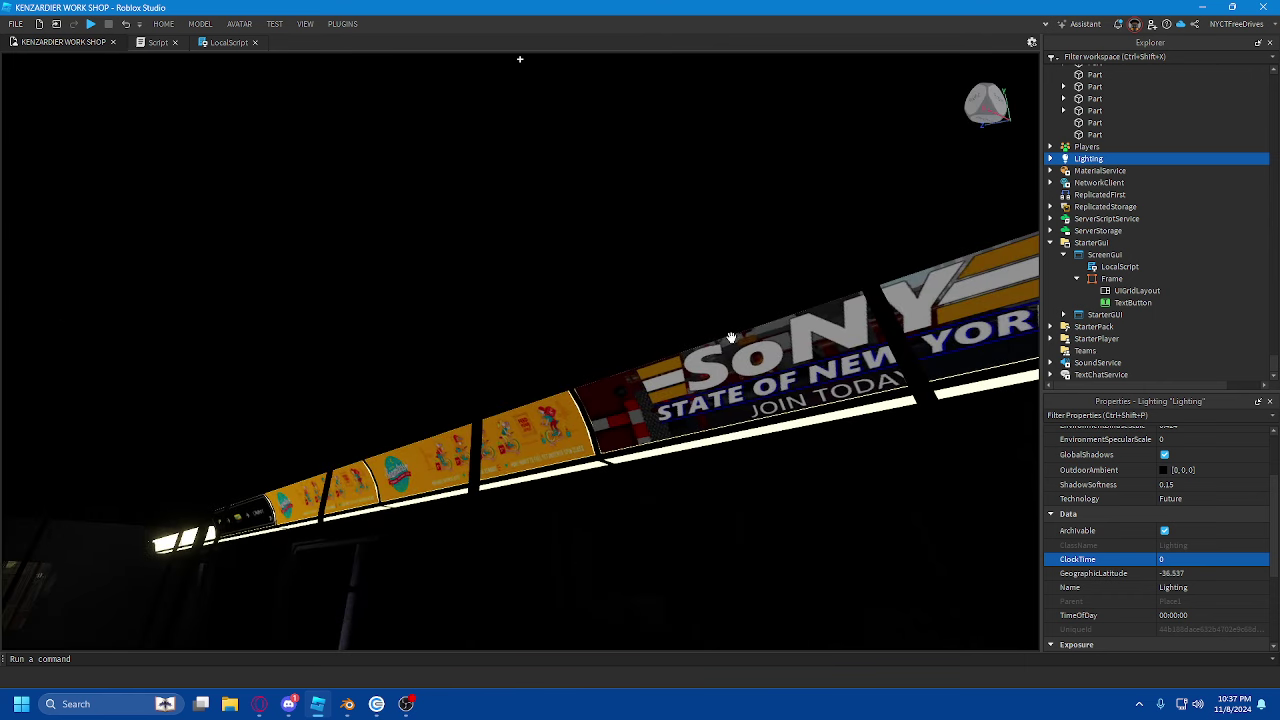
key(ctrl+z)
key(ctrl+z)
key(ctrl+z)
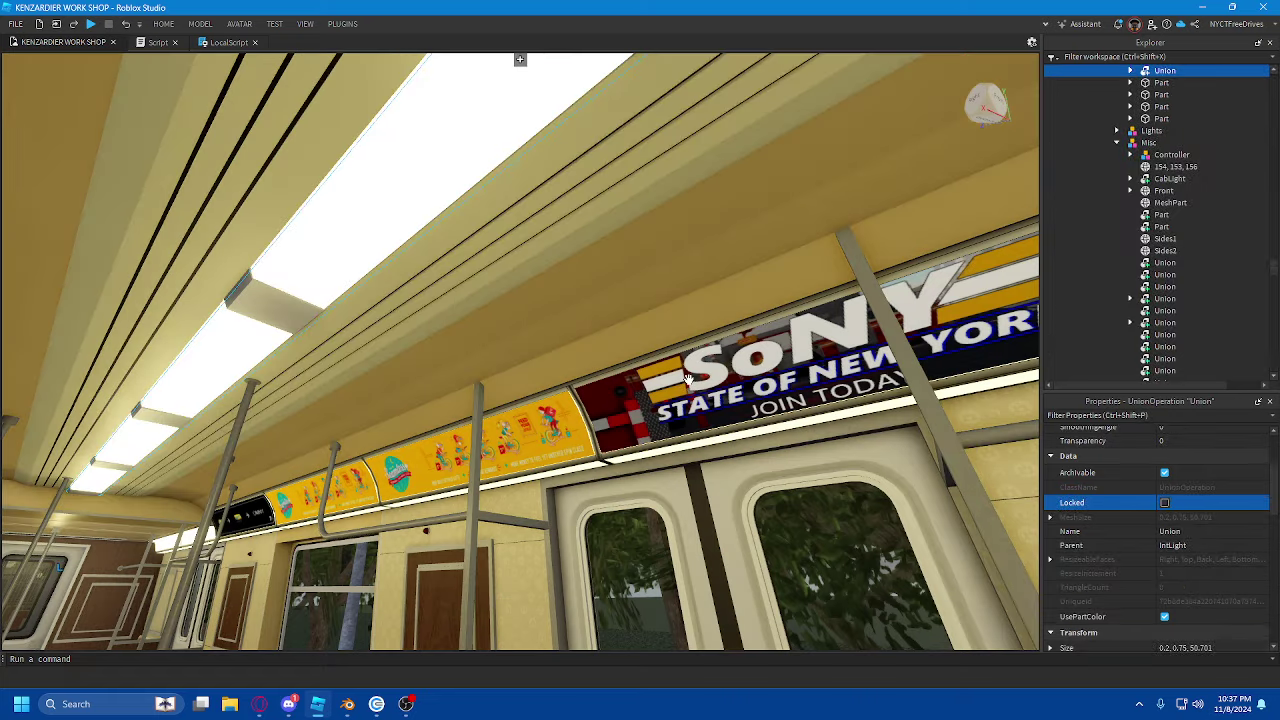
- Select the diamond-plate floor Union of the separate train front and drag it out of its place
right_drag(488, 416, 487, 414)
key(w)
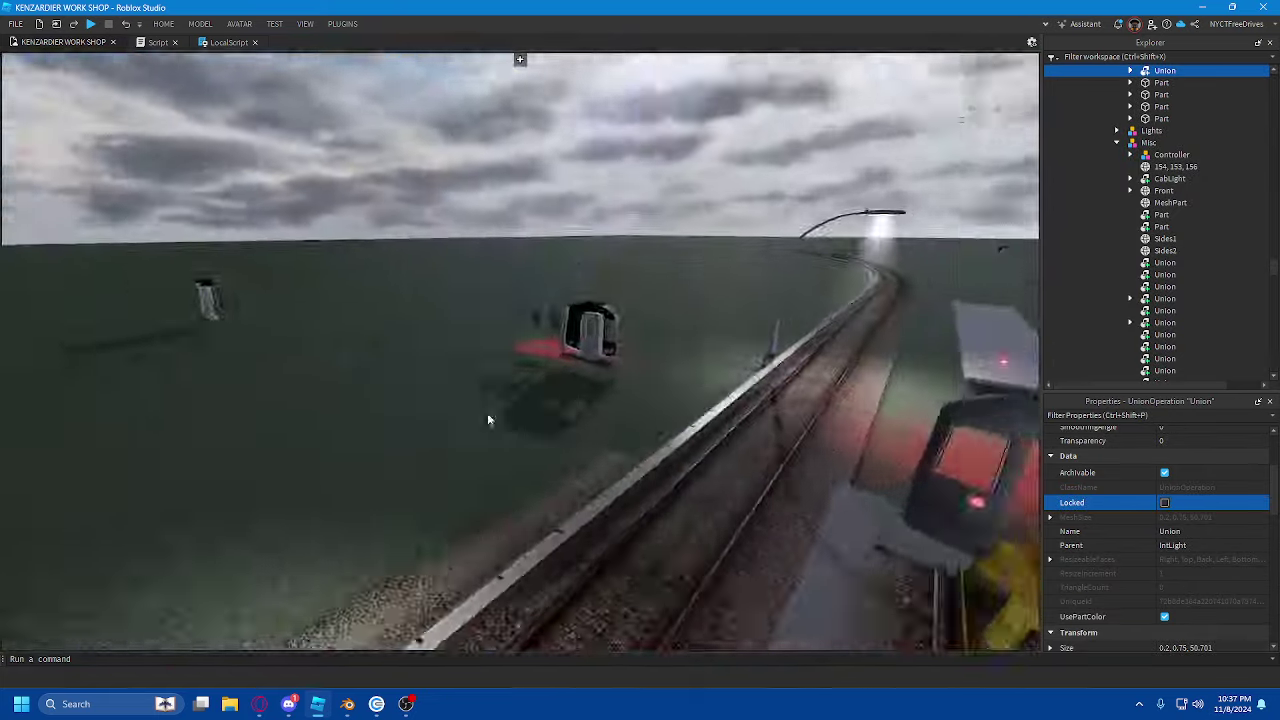
click(668, 241)
key(w)
right_drag(668, 241, 666, 240)
key(s)
right_drag(792, 497, 793, 494)
key(w)
scroll(793, 494, up, 8)
click(563, 443)
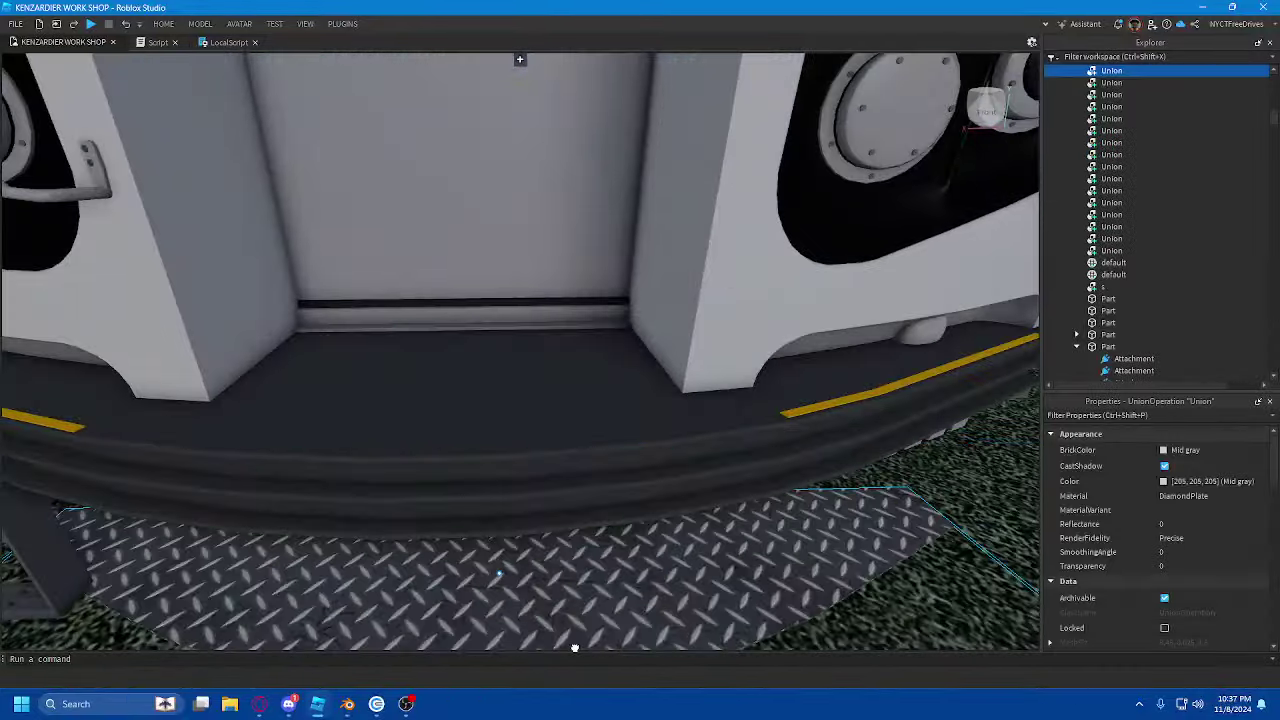
scroll(633, 558, down, 8)
drag(633, 558, 589, 512)
- Examine the shape and surface pattern of the diamond-plate floor Union up close
key(f)
right_drag(589, 512, 603, 494)
scroll(604, 473, up, 3)
scroll(603, 472, down, 3)
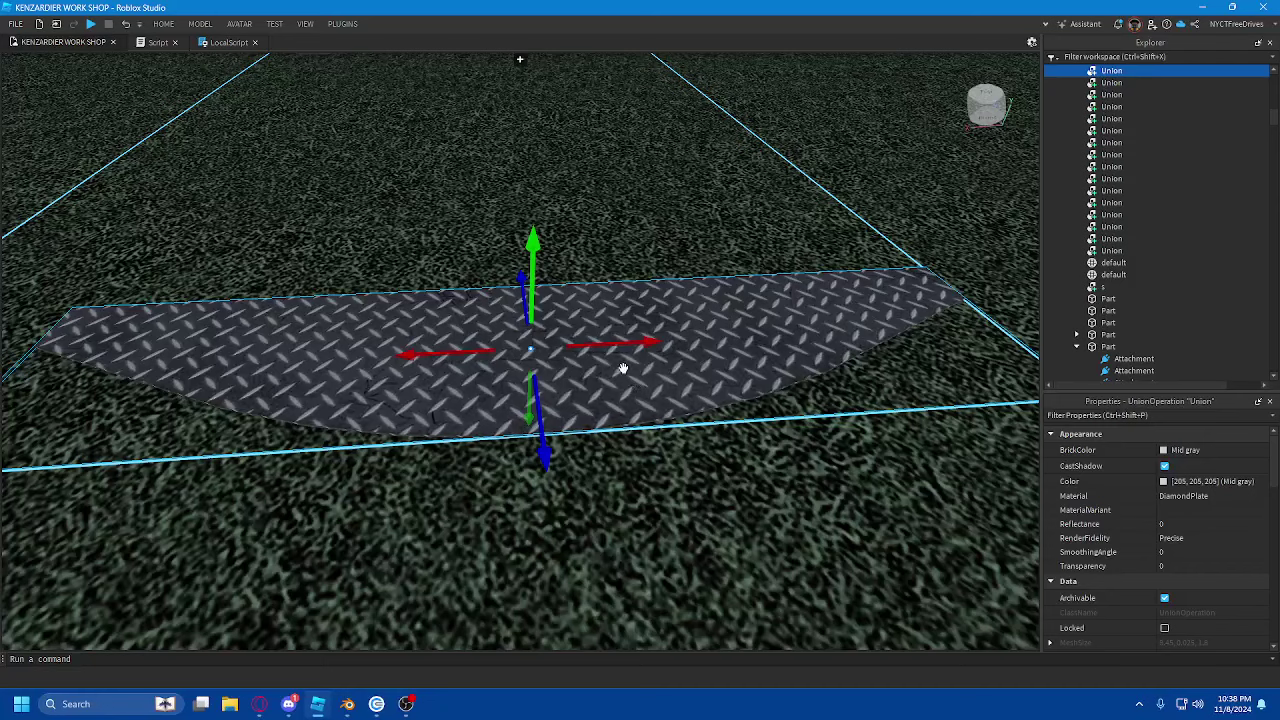
scroll(598, 370, up, 5)
scroll(670, 360, down, 4)
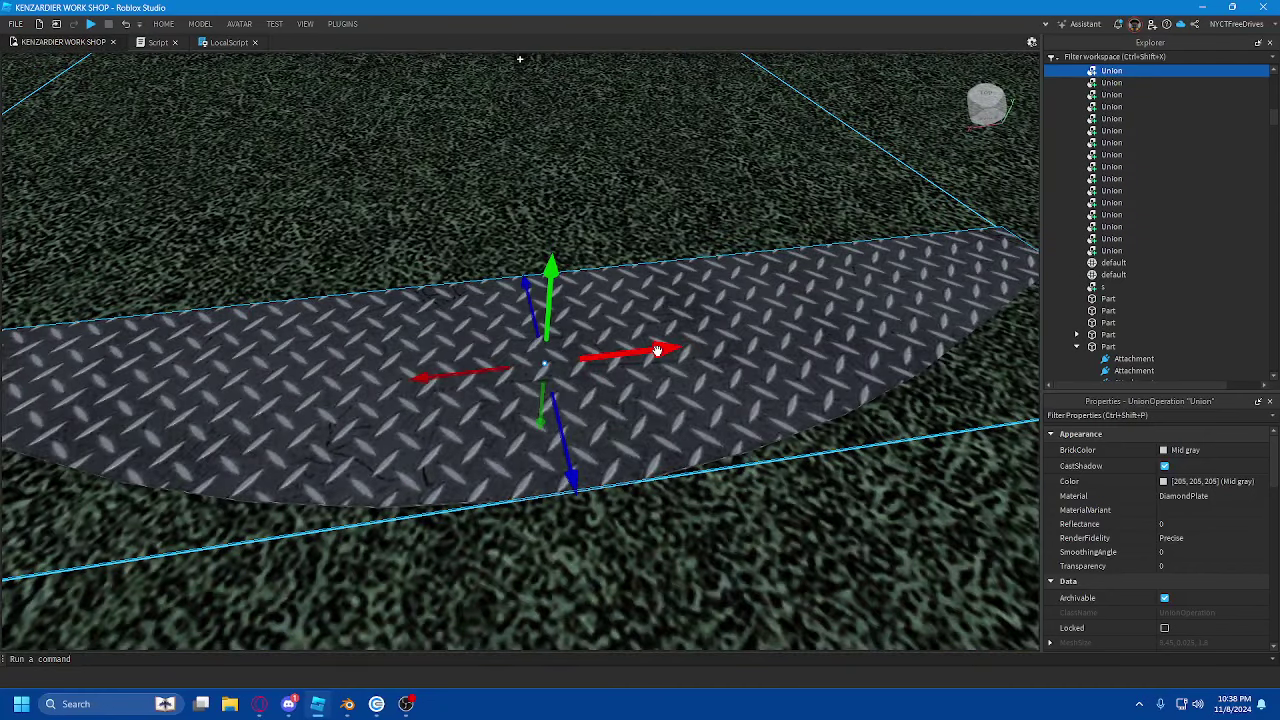
scroll(606, 303, down, 8)
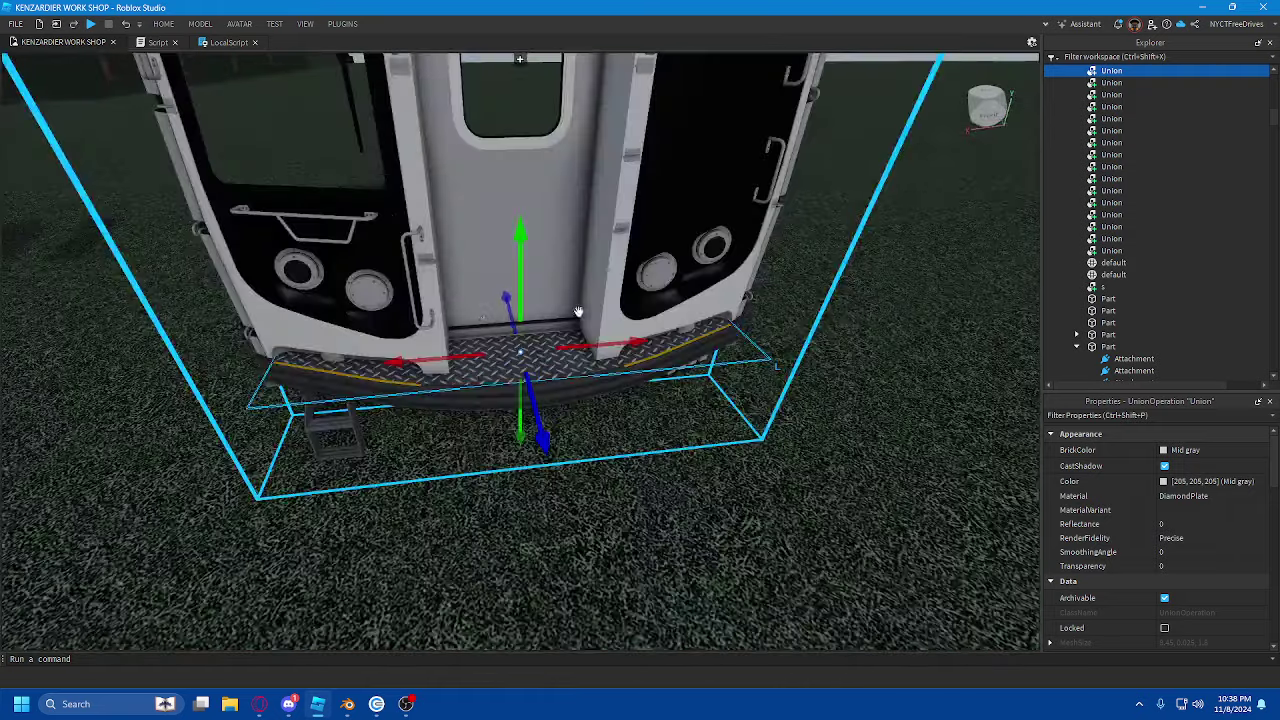
- Move the diamond-plate floor Union sideways clear of the train, near the separated glass and headlight parts, and deselect it
key(a)
drag(564, 344, 474, 370)
right_drag(474, 370, 474, 363)
scroll(557, 390, down, 4)
click(702, 457)
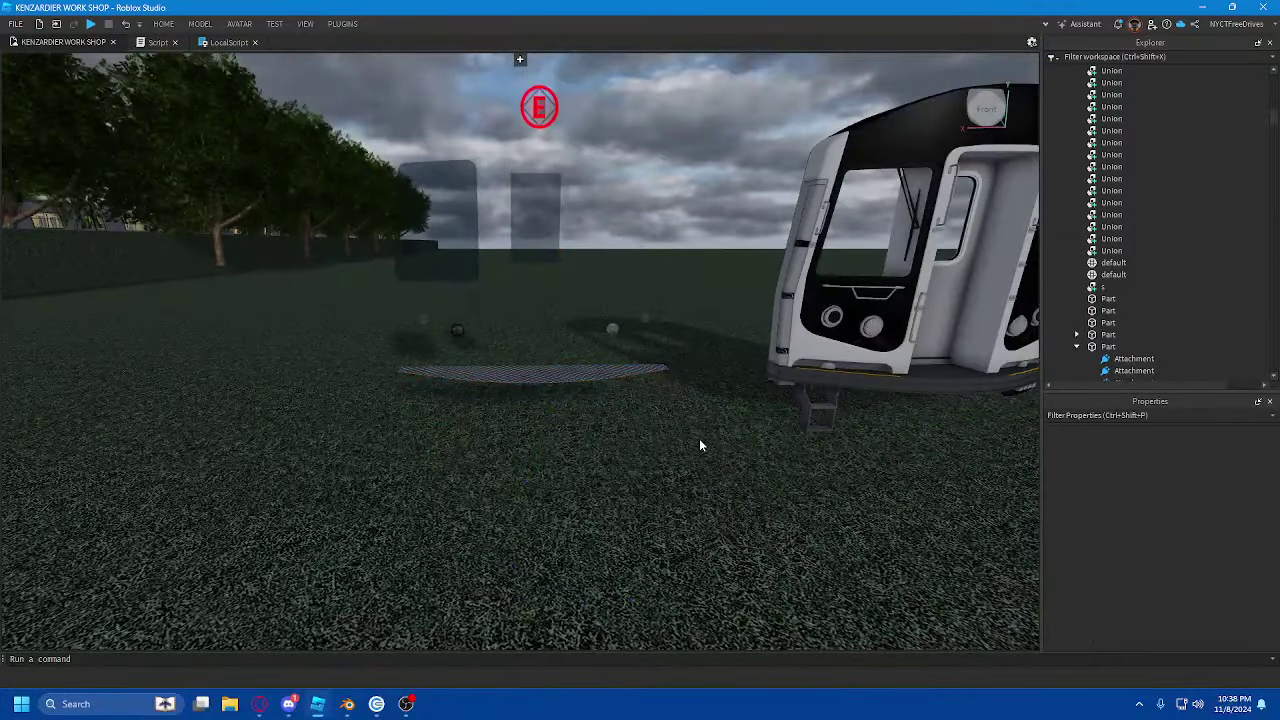
- Examine the cable connectors and hanging hoses beneath the train front's bumper
scroll(700, 444, up, 6)
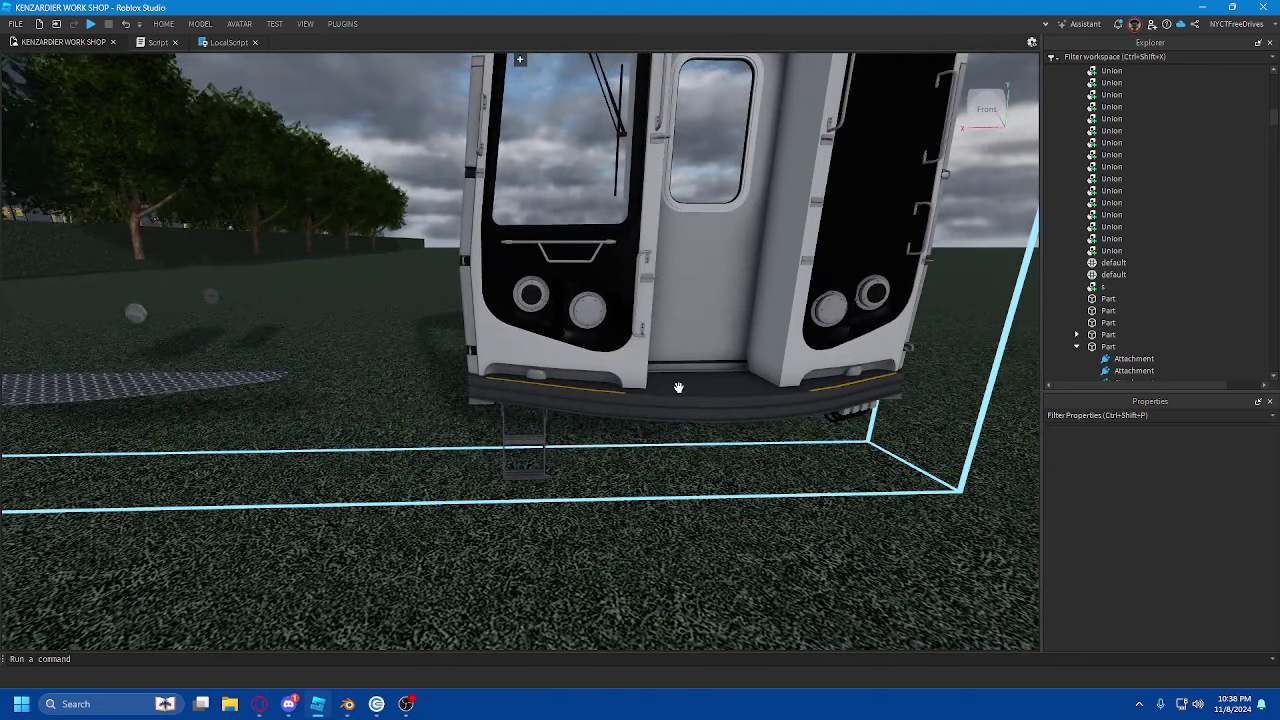
right_drag(679, 387, 636, 412)
key(q)
key(w)
key(w)
key(s)
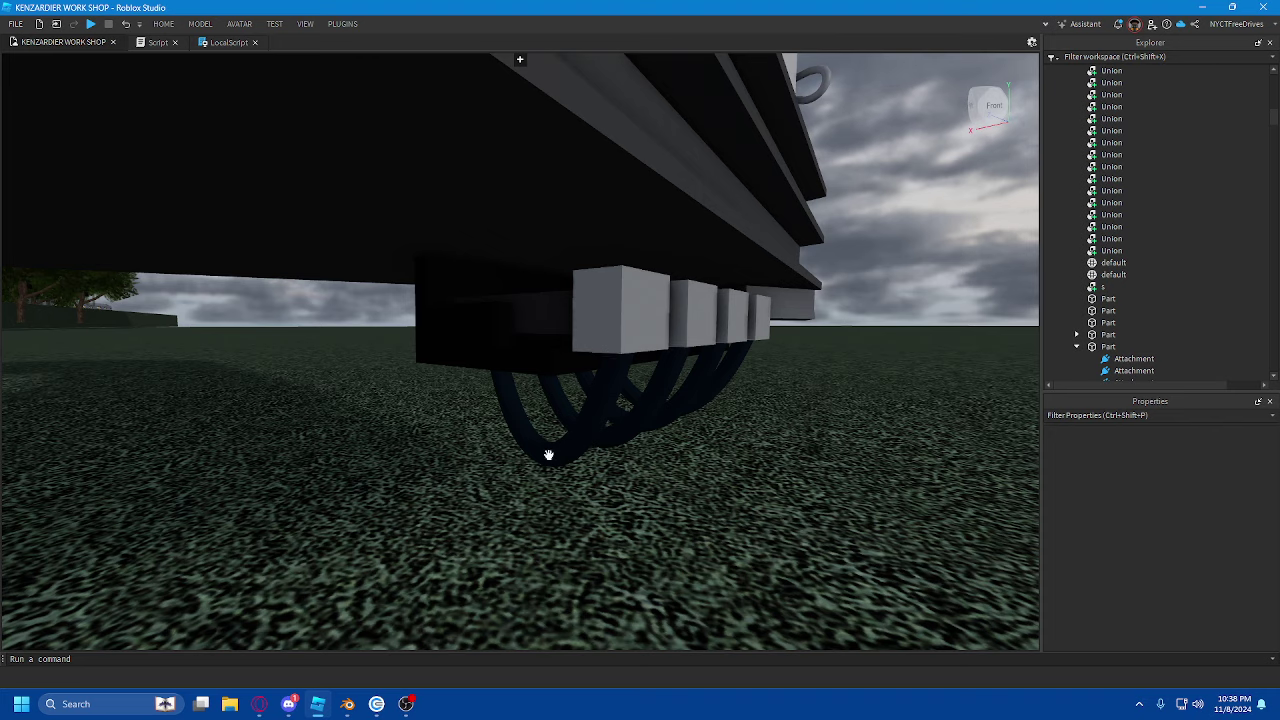
scroll(696, 331, down, 3)
key(e)
- Examine the train front's headlight housings, handrails, bumper and boarding steps from several heights
mouse_move(766, 362)
right_down()
mouse_move(743, 349)
mouse_move(754, 343)
right_up()
scroll(756, 342, down, 2)
key(a)
key(w)
key(w)
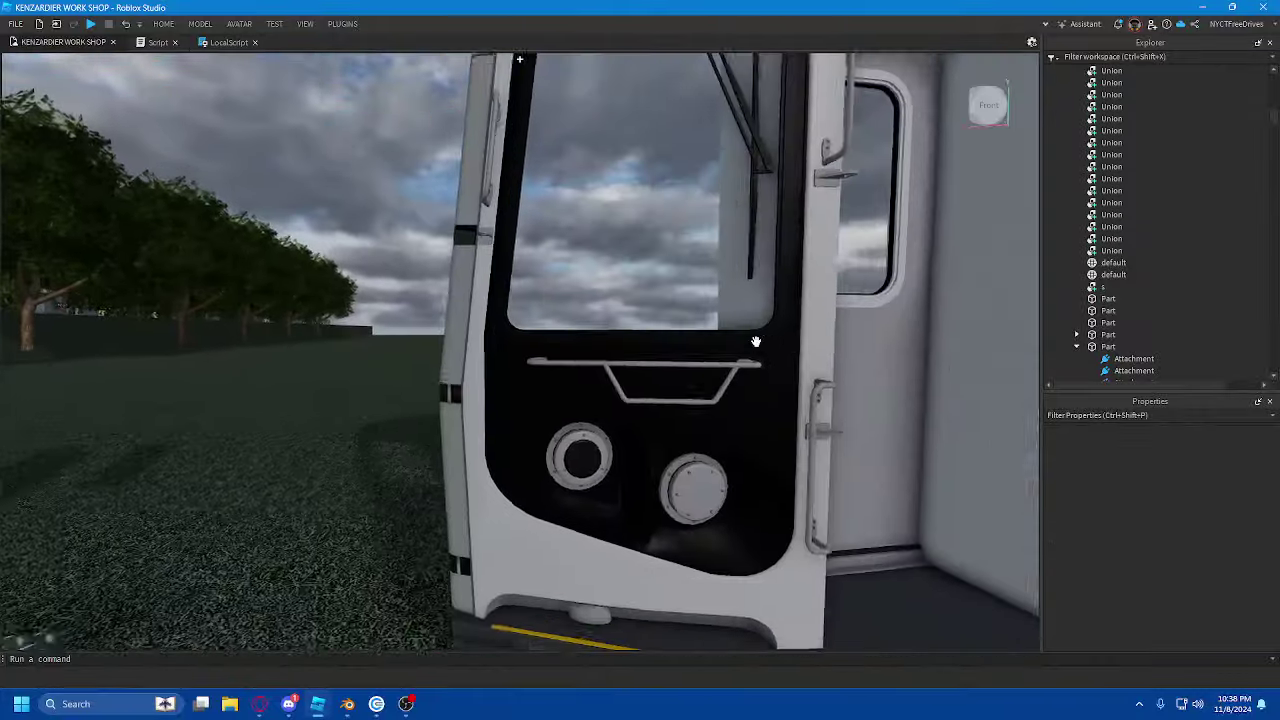
key(s)
key(q)
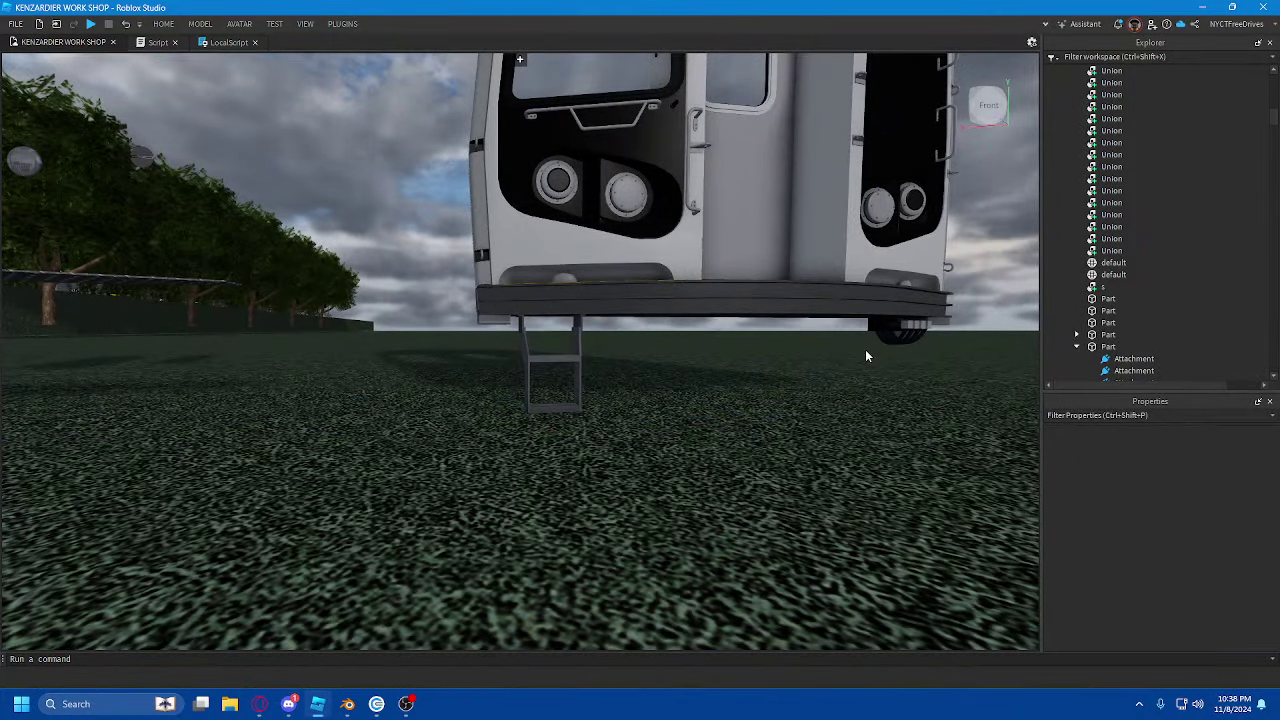
right_drag(619, 301, 654, 286)
key(e)
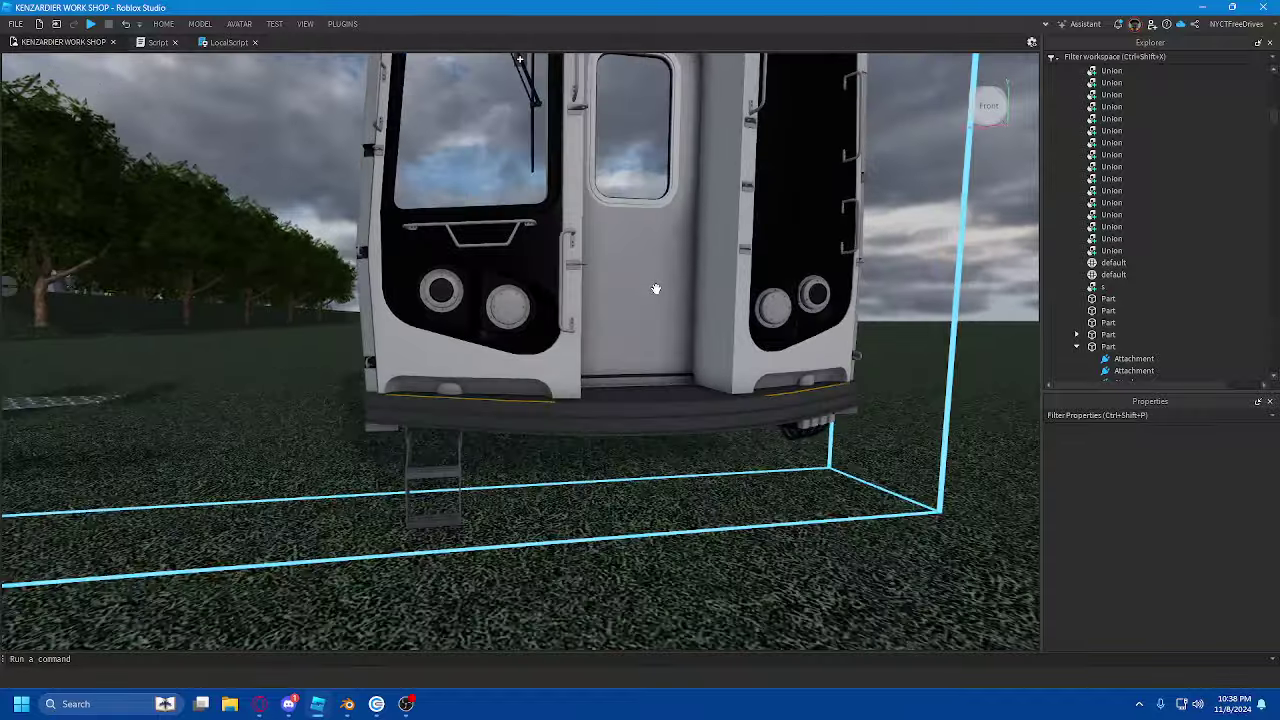
key(w)
key(a)
key(e)
scroll(650, 284, down, 10)
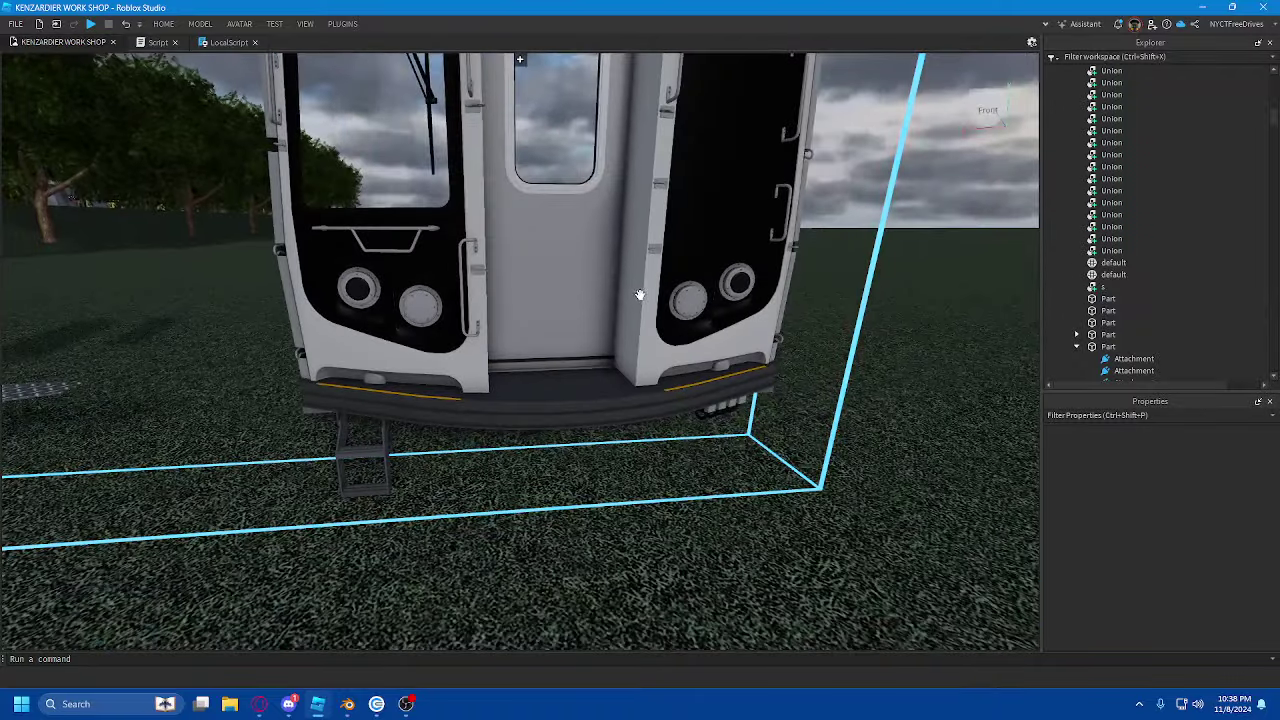
- Examine the bumper ledge, its gold warning strip and the recessed lower edge of the body shell up close
right_drag(636, 296, 557, 328)
scroll(555, 327, up, 5)
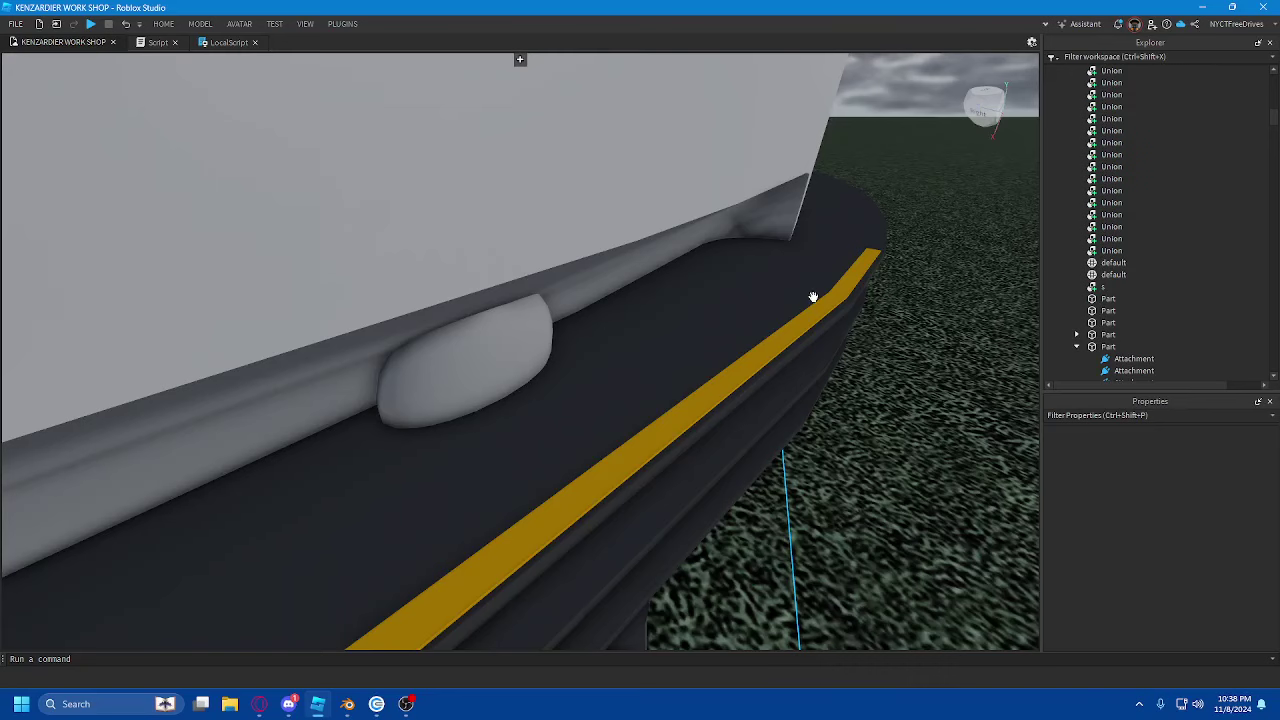
scroll(614, 408, down, 4)
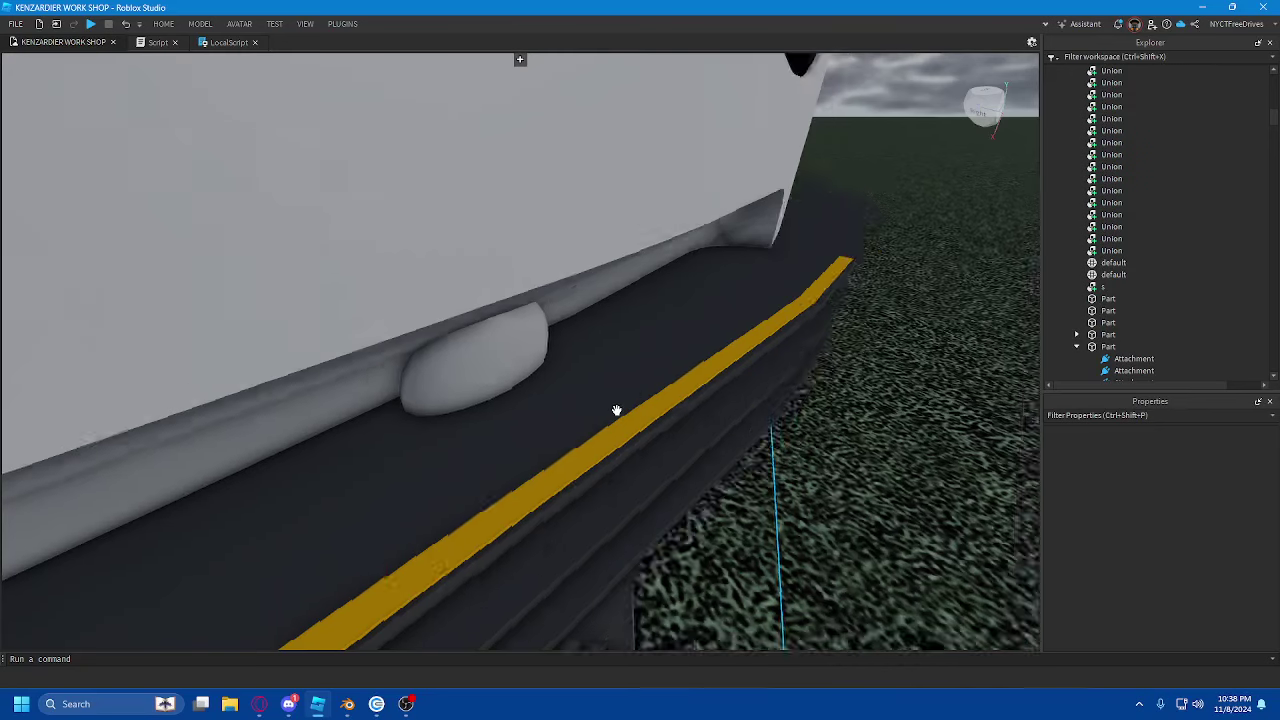
right_drag(614, 408, 570, 356)
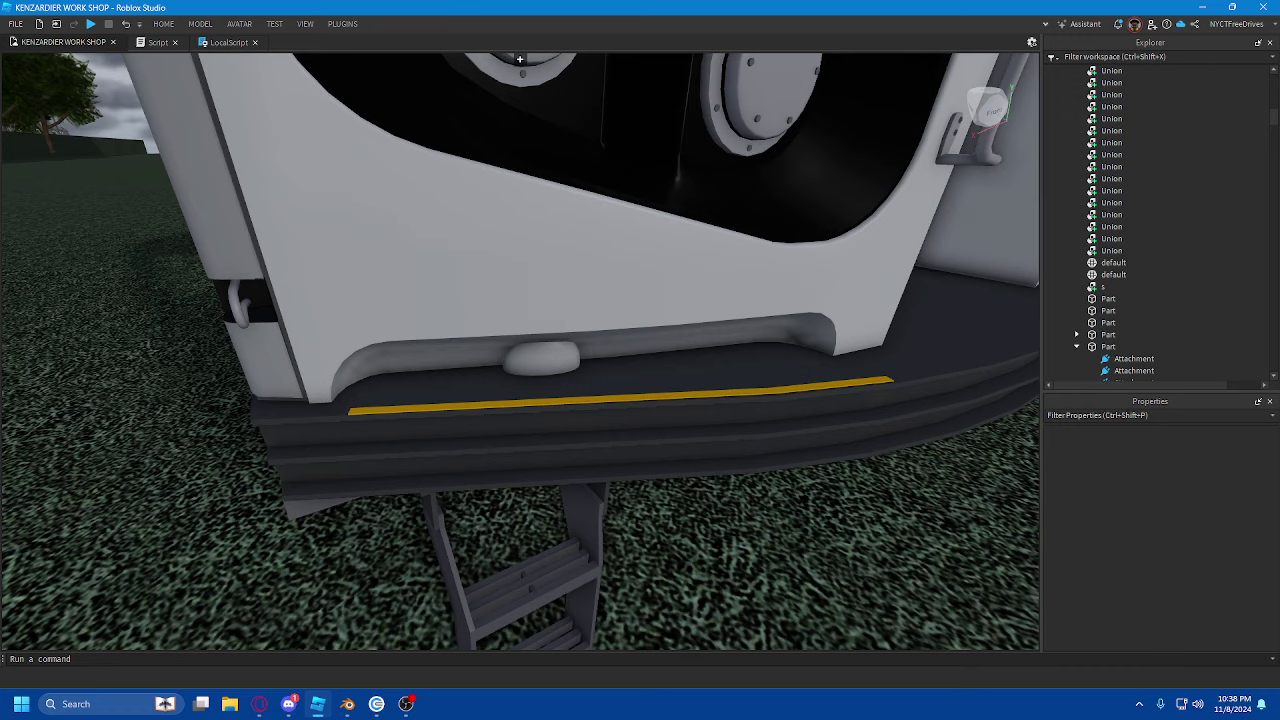
- Try to move the gold strip Union on the bumper, undo the move and deselect the strip
right_drag(651, 386, 646, 382)
drag(620, 224, 686, 245)
key(ctrl+z)
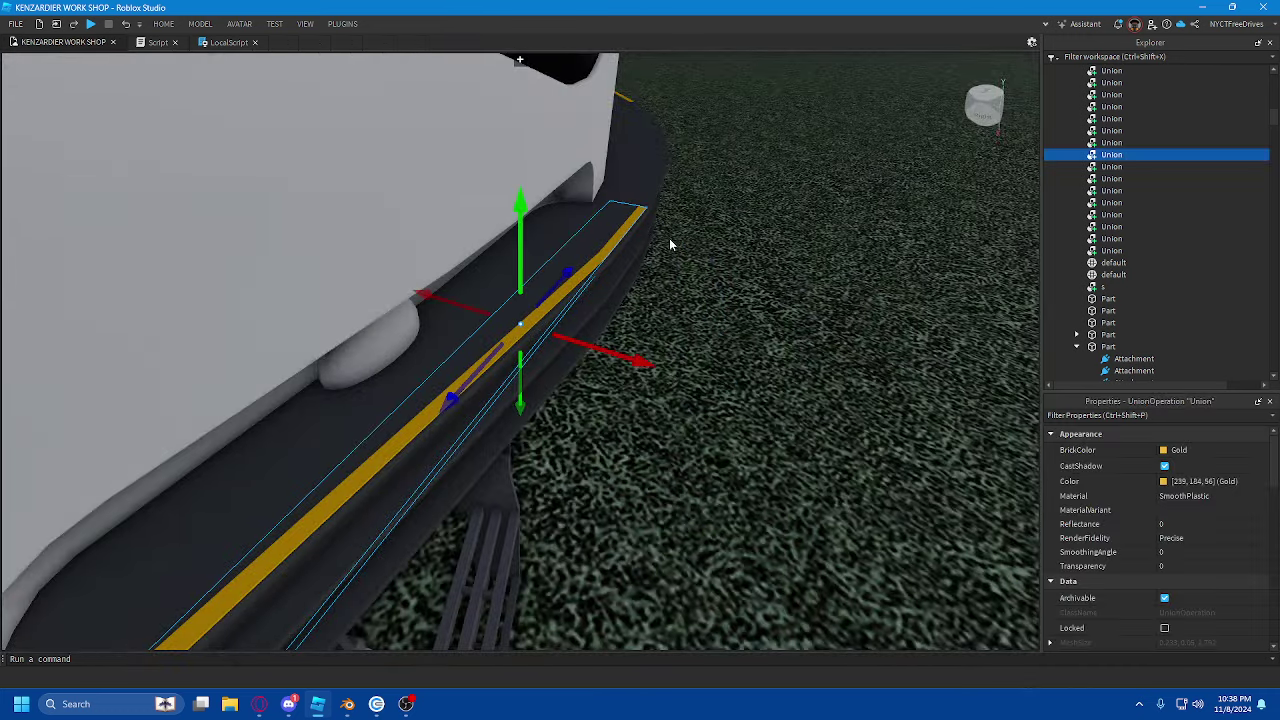
right_drag(678, 201, 680, 202)
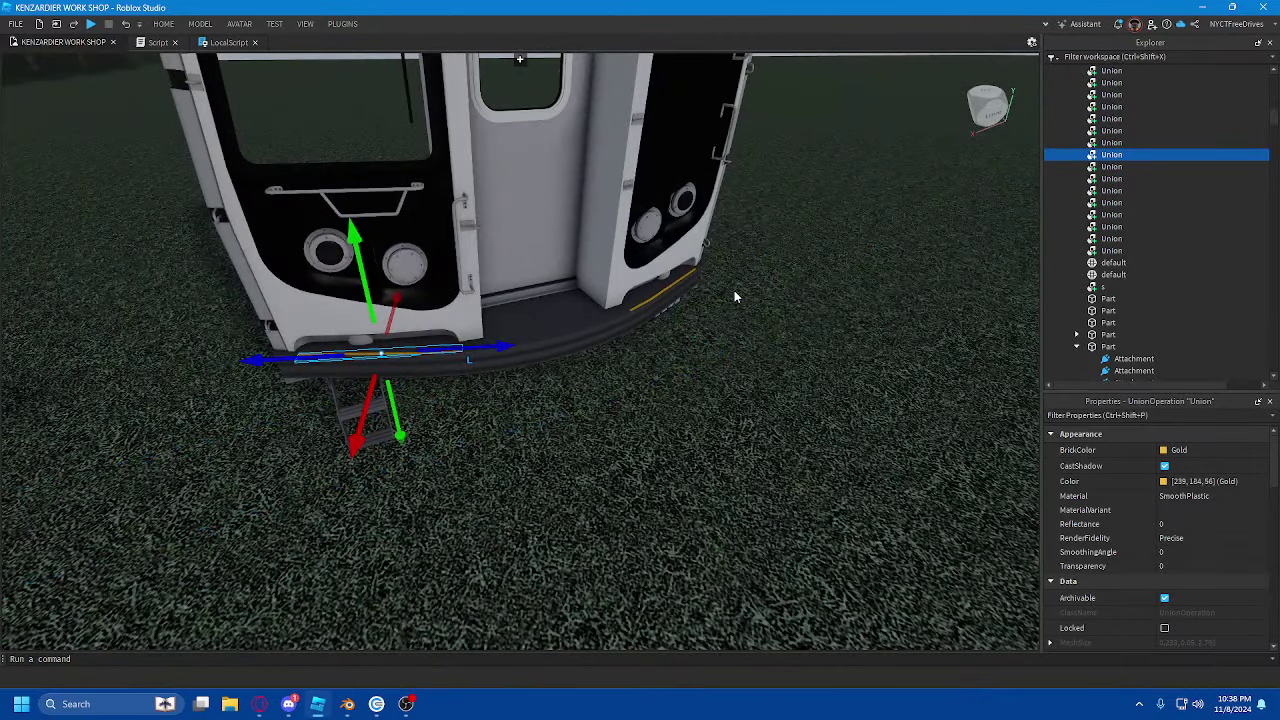
click(759, 284)
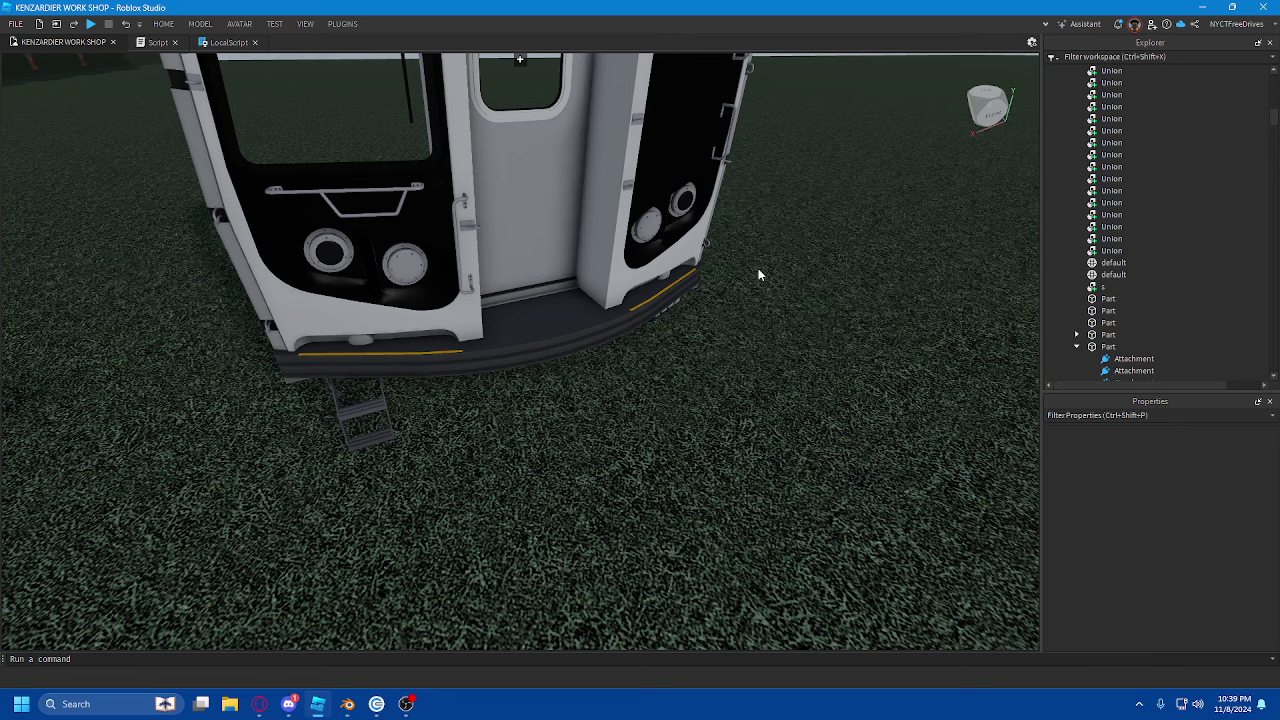
- Examine the train front's black face mesh head-on and at an angle, from near and far
right_drag(734, 292, 684, 349)
scroll(730, 317, down, 3)
alt+click(652, 365)
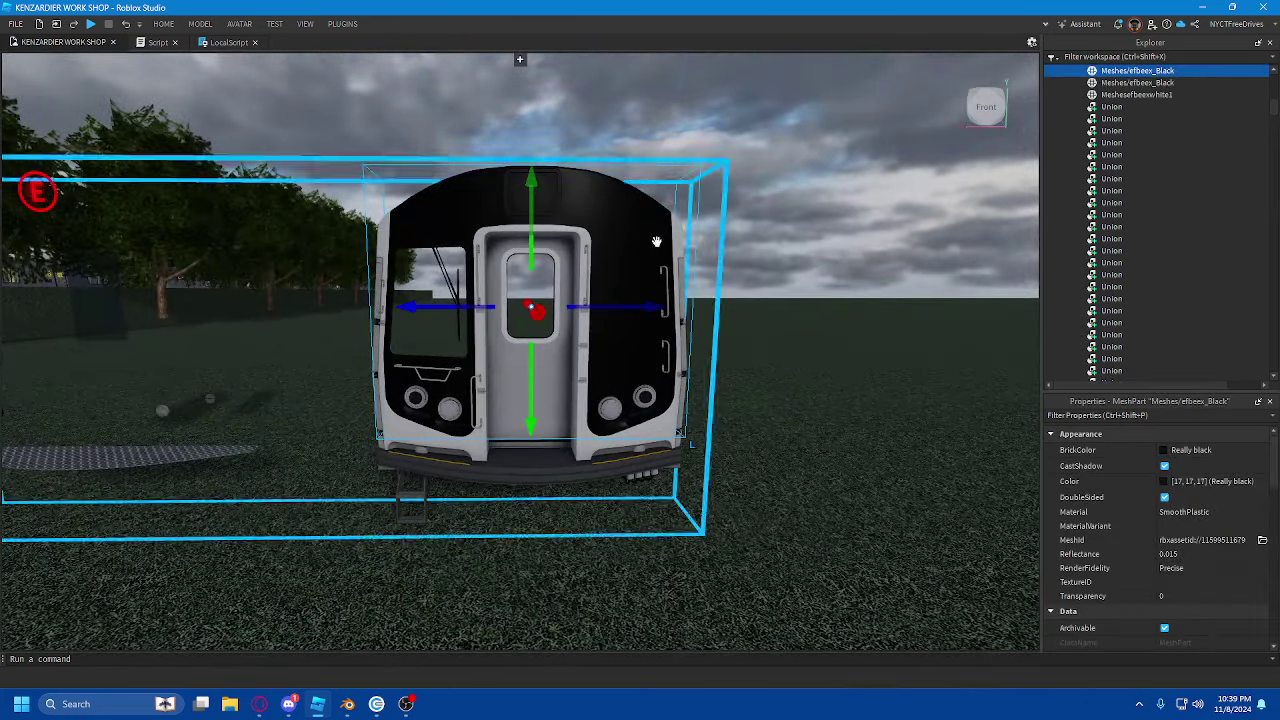
scroll(633, 253, up, 3)
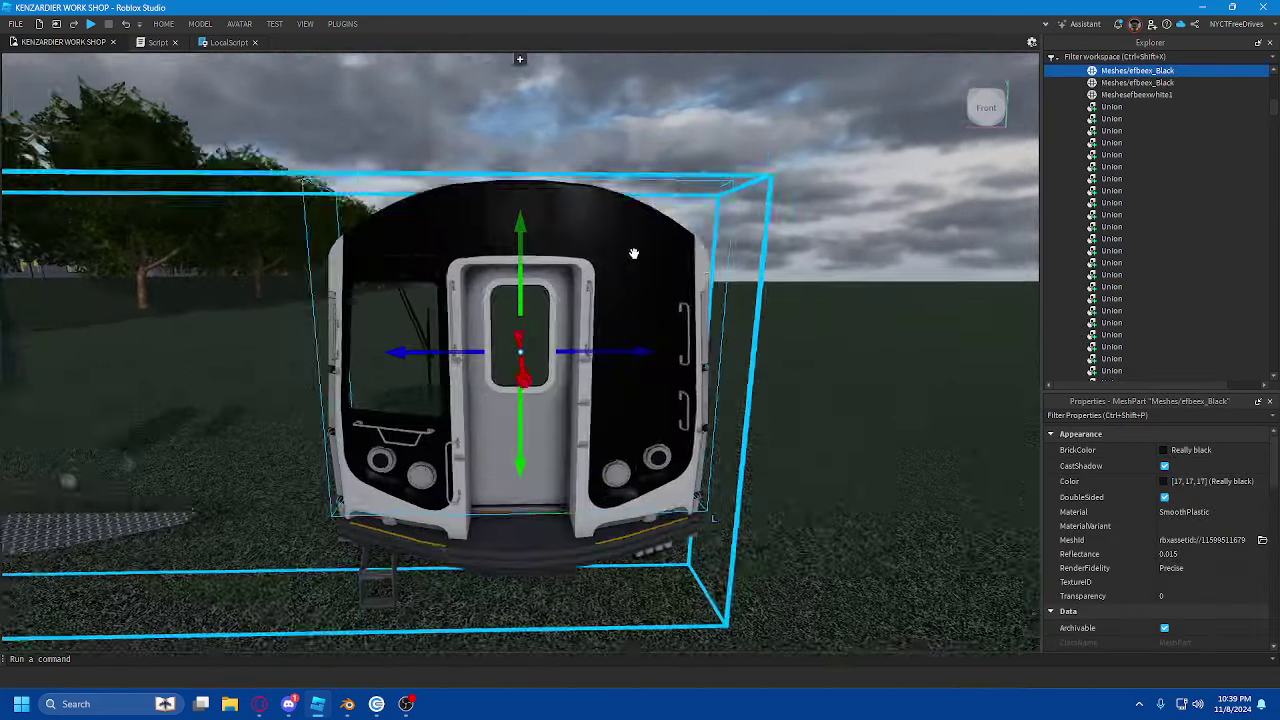
scroll(634, 253, down, 3)
right_drag(634, 253, 668, 256)
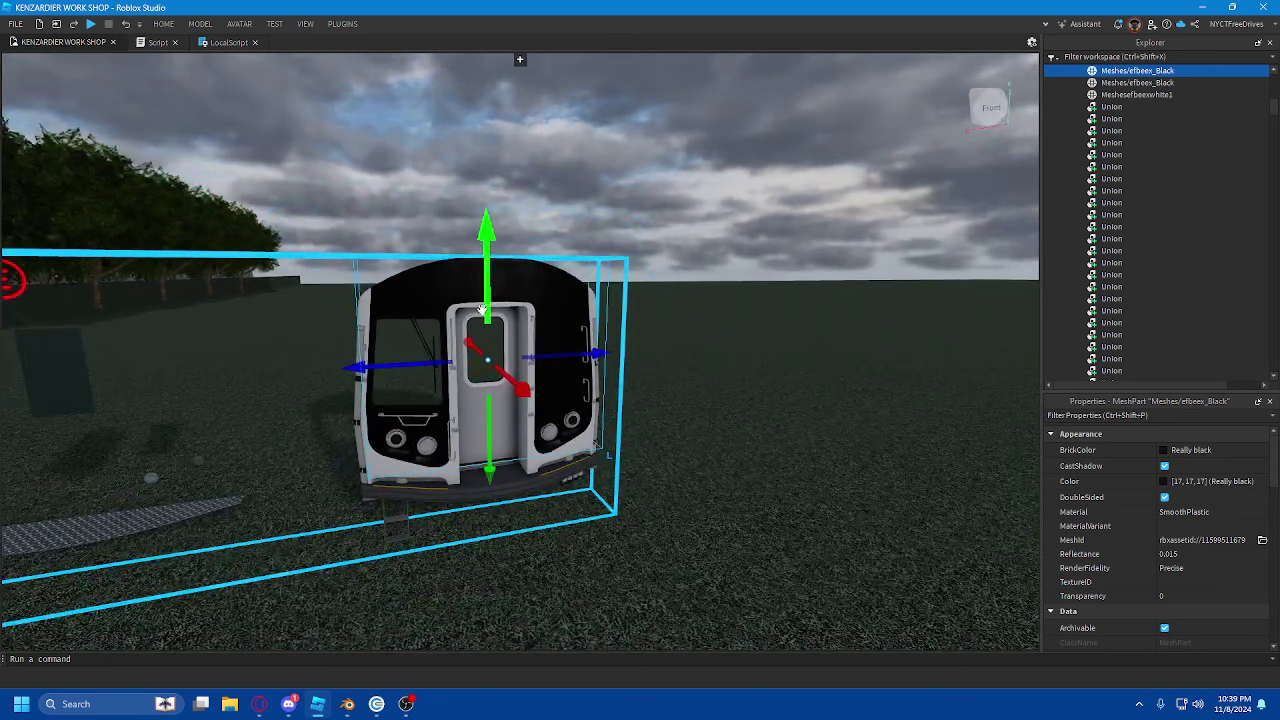
- Move the diamond-plate floor Union into the Model that holds the separated lights, sign and glass, and focus on that Model
click(437, 300)
scroll(1044, 188, down, 10)
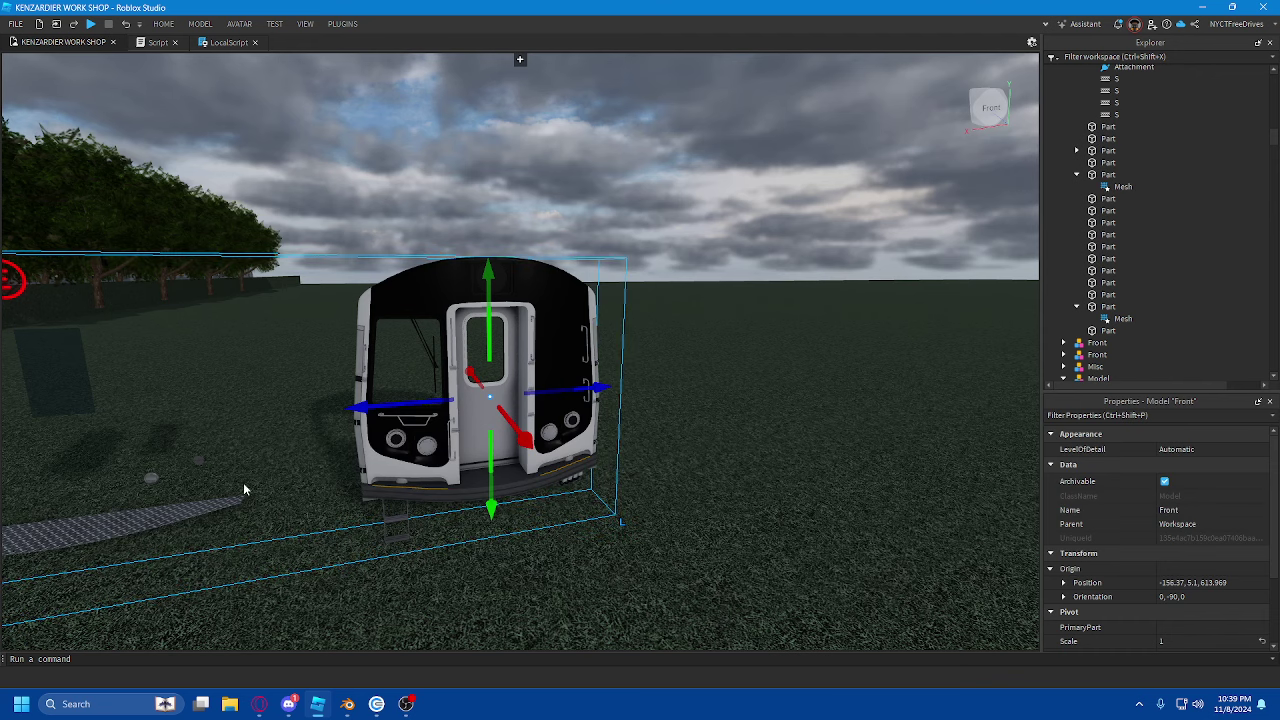
click(217, 503)
ctrl+click(88, 381)
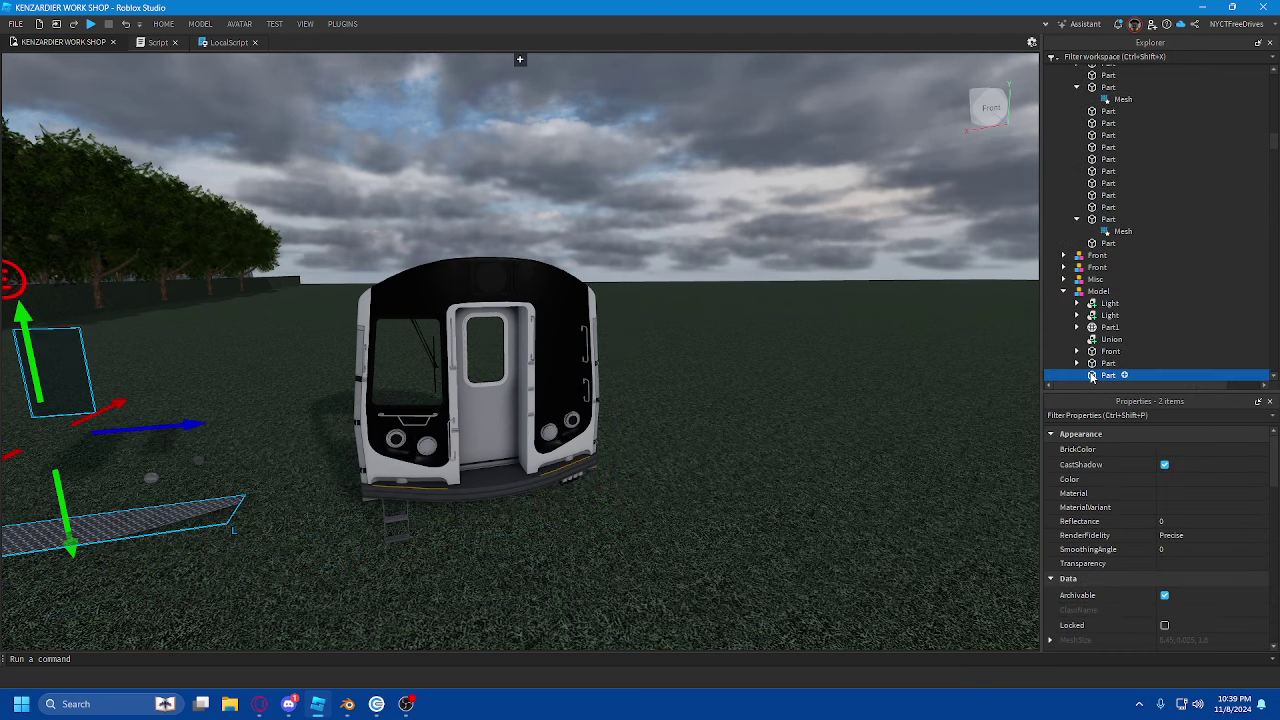
click(1105, 281)
key(f)
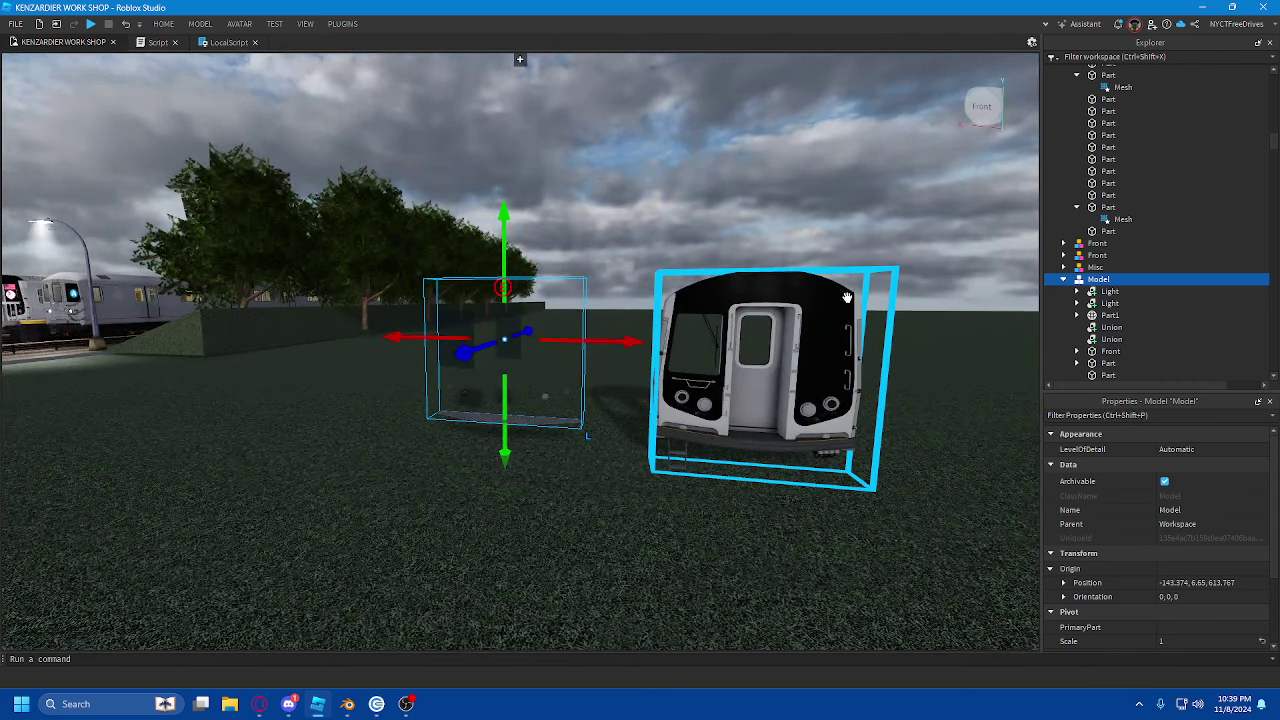
- Select the Front model and examine the stripped train front head-on from several distances
click(790, 320)
key(f)
scroll(795, 321, up, 4)
right_drag(795, 323, 765, 323)
scroll(795, 316, down, 4)
key(f)
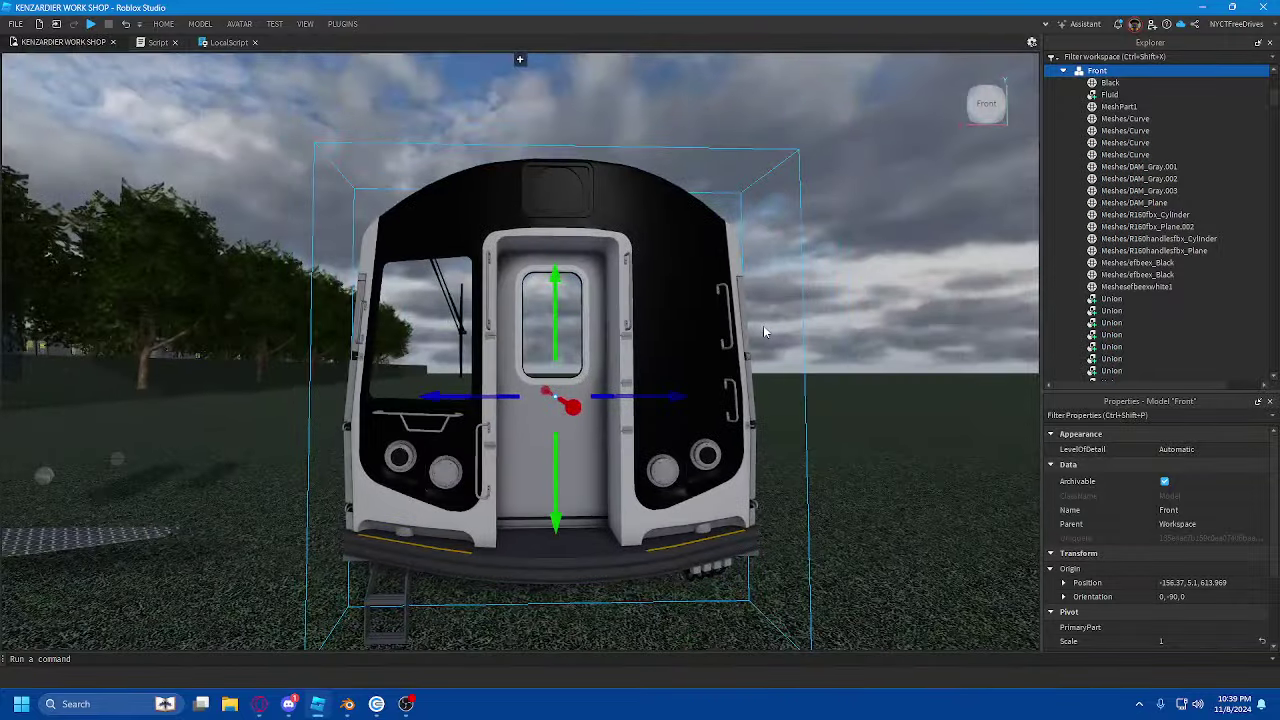
key(s)
key(w)
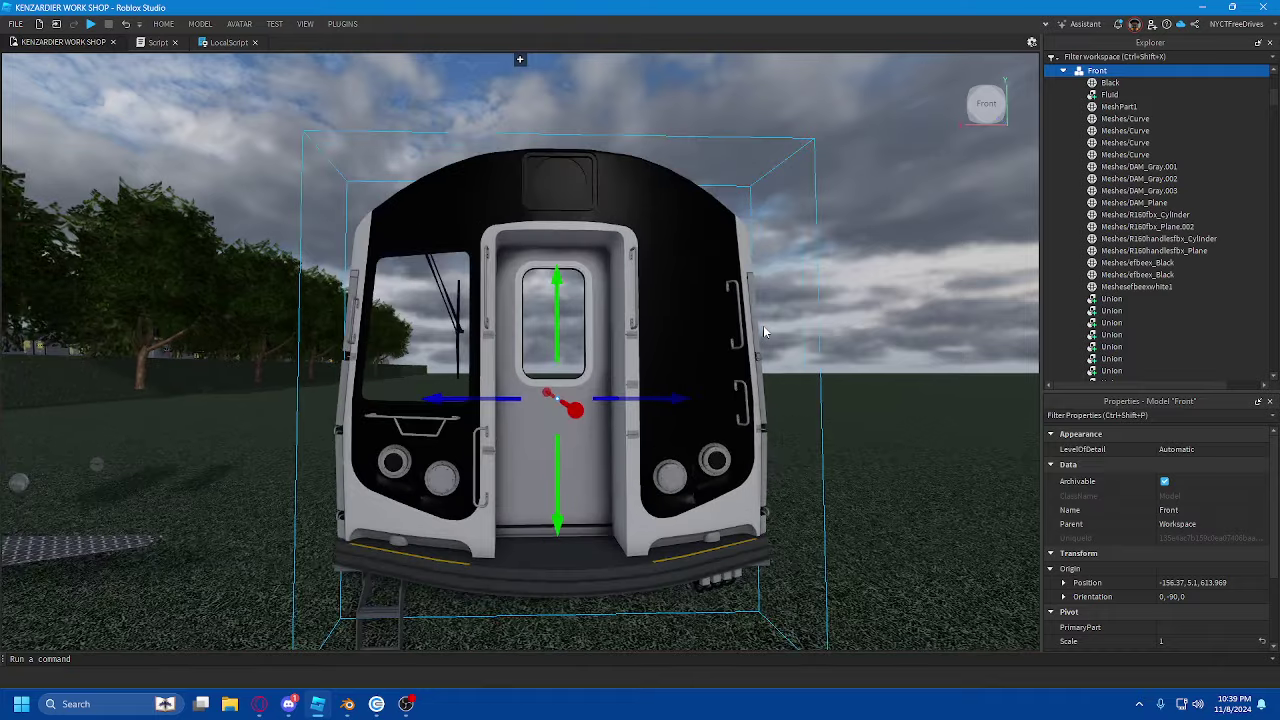
key(s)
key(q)
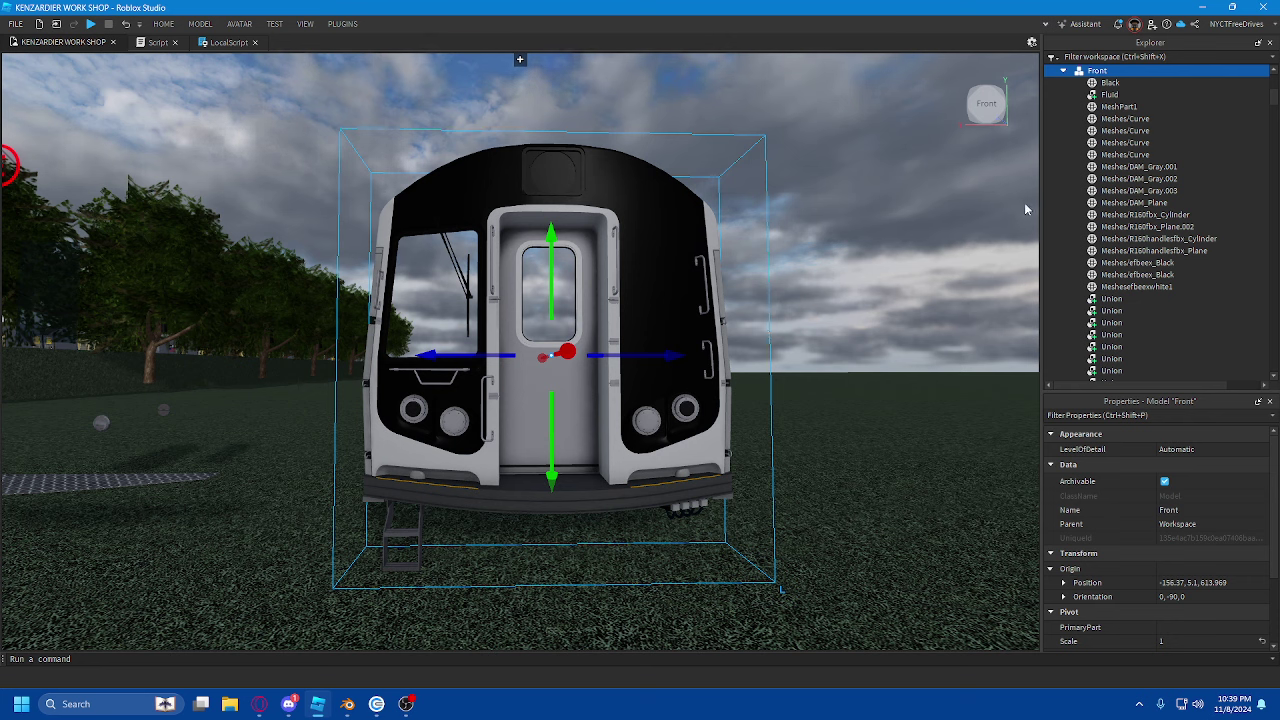
- Rename the Black mesh in the Front model to its color value, 163, 162, 165
click(1109, 84)
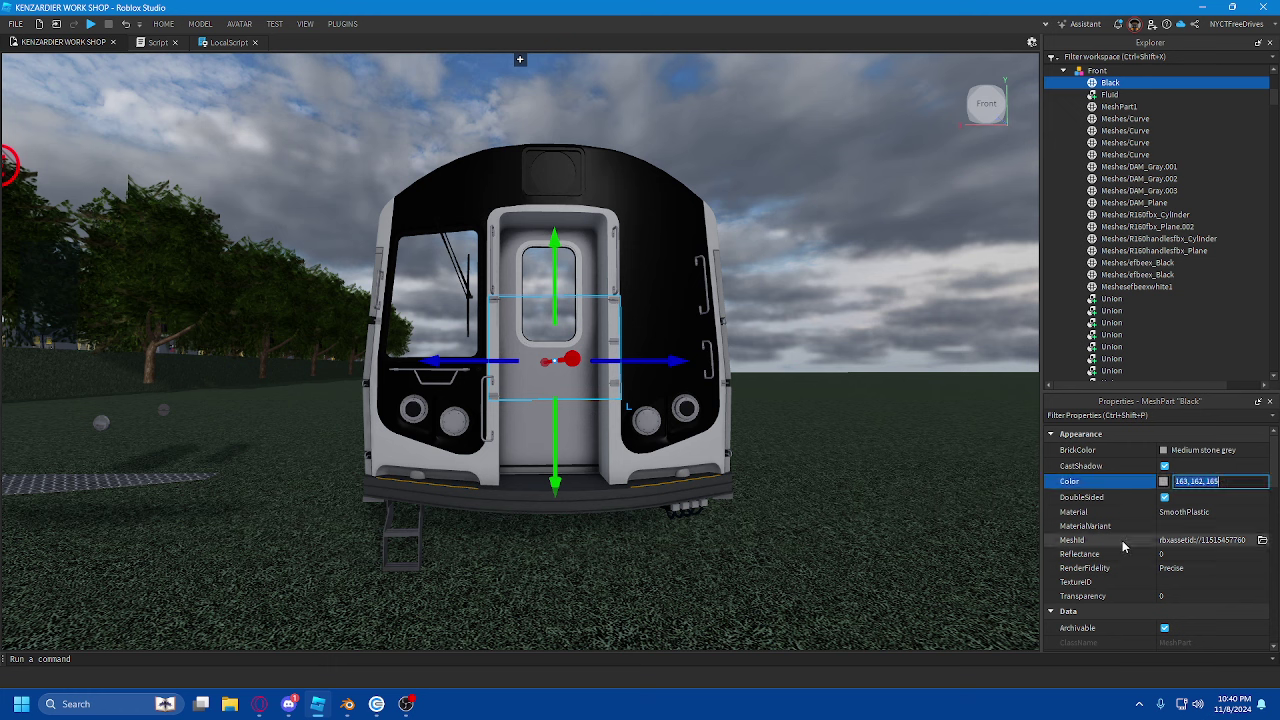
scroll(1193, 556, down, 3)
click(1160, 562)
text(163, 162, 165)
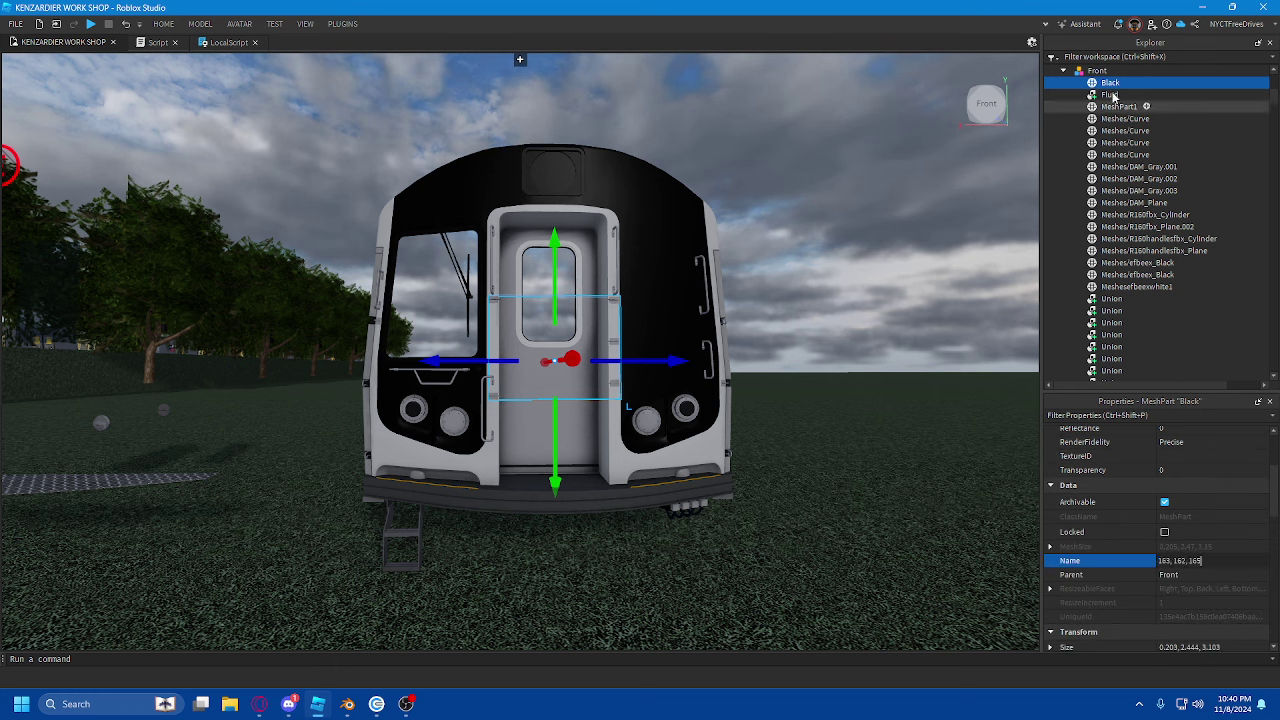
- Rename the Fluid Union in the Front model as 30, 30, 30
click(1112, 94)
scroll(1178, 446, up, 2)
scroll(1206, 444, down, 4)
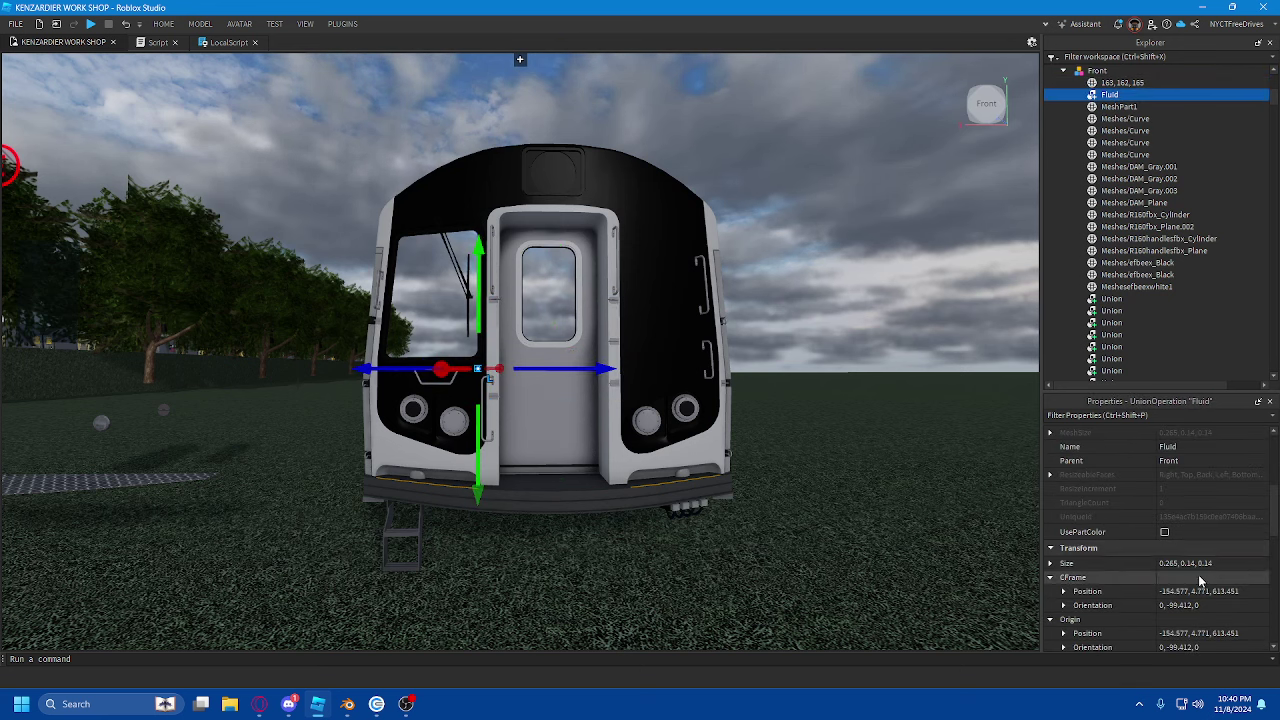
scroll(1200, 562, down, 2)
scroll(1195, 555, down, 4)
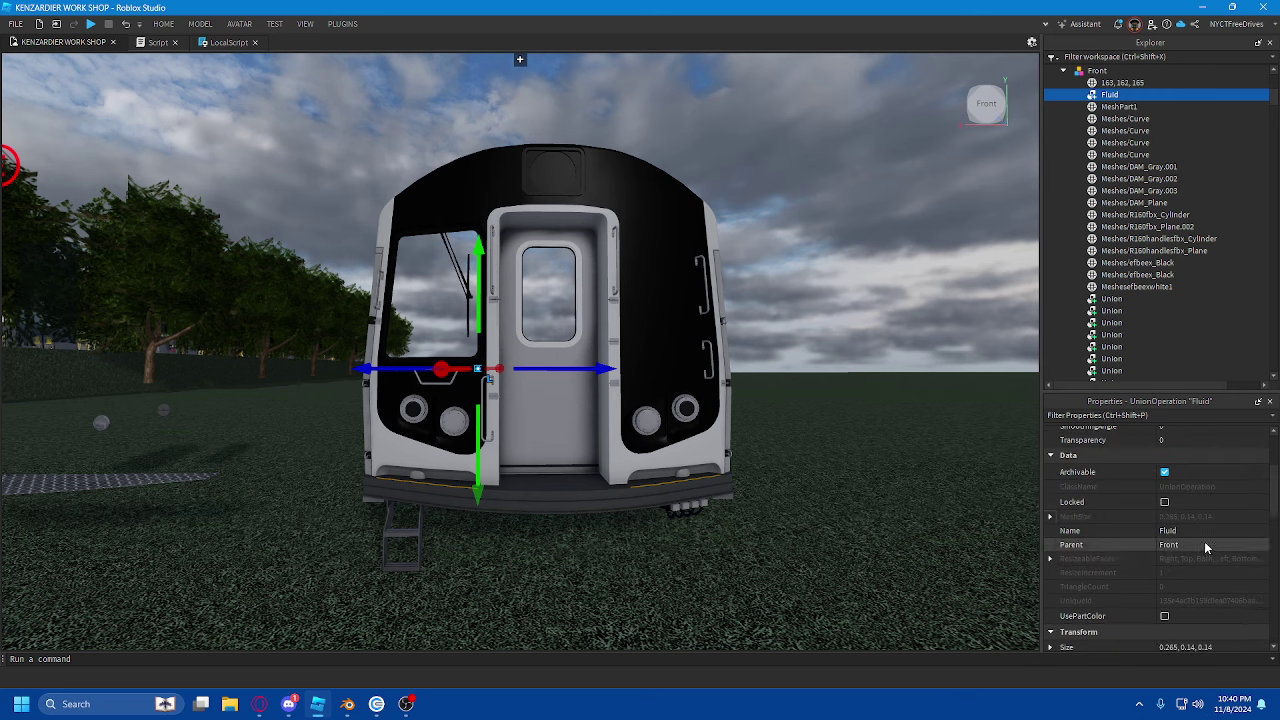
scroll(1204, 541, up, 6)
scroll(1184, 490, up, 1)
click(1172, 488)
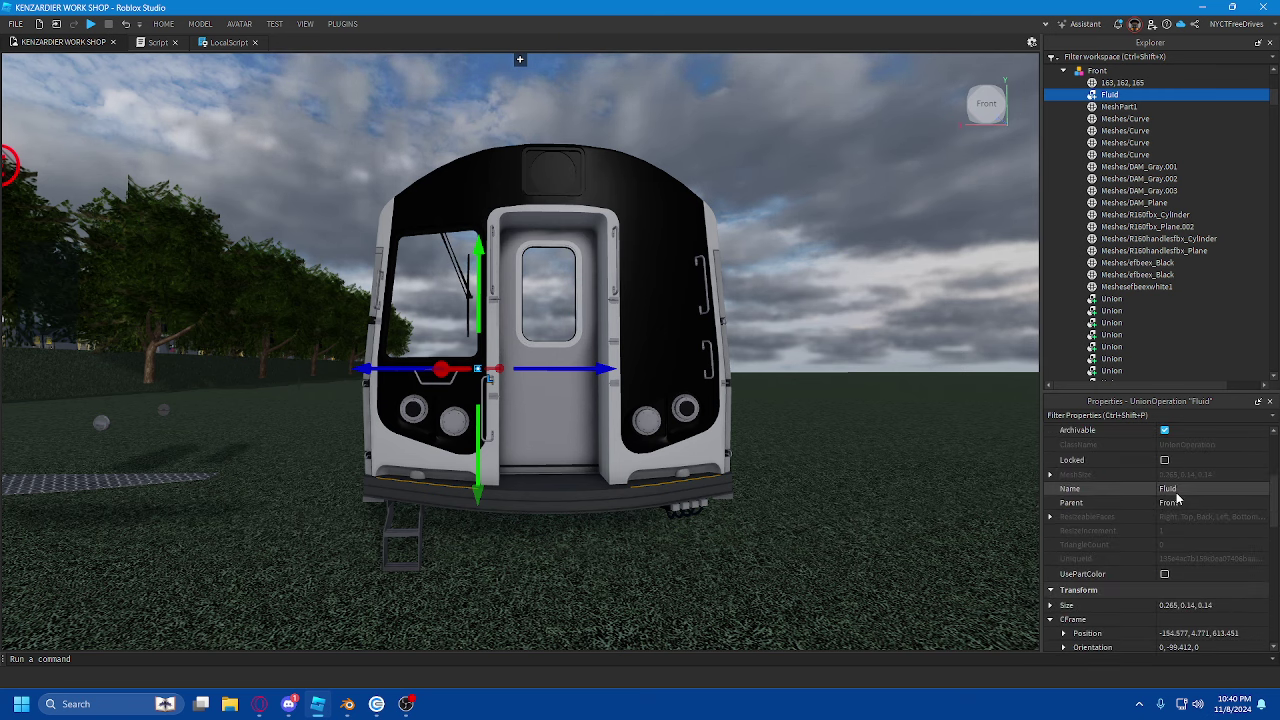
text(30, 30, 30)
key(Return)
- Select the whole Front model, check its model count and browse its list of child objects
key(f)
right_drag(855, 446, 860, 405)
click(877, 419)
scroll(860, 405, down, 4)
scroll(1170, 150, down, 2)
scroll(1172, 152, up, 3)
click(1110, 172)
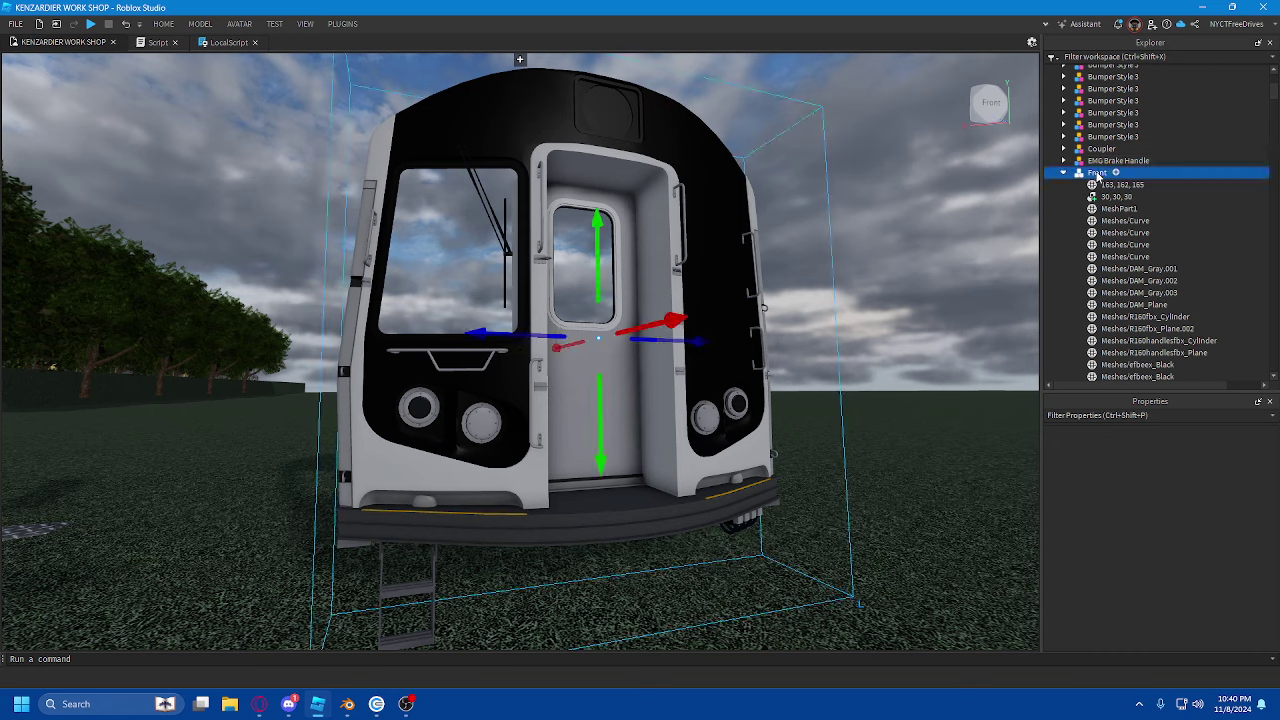
scroll(876, 186, down, 4)
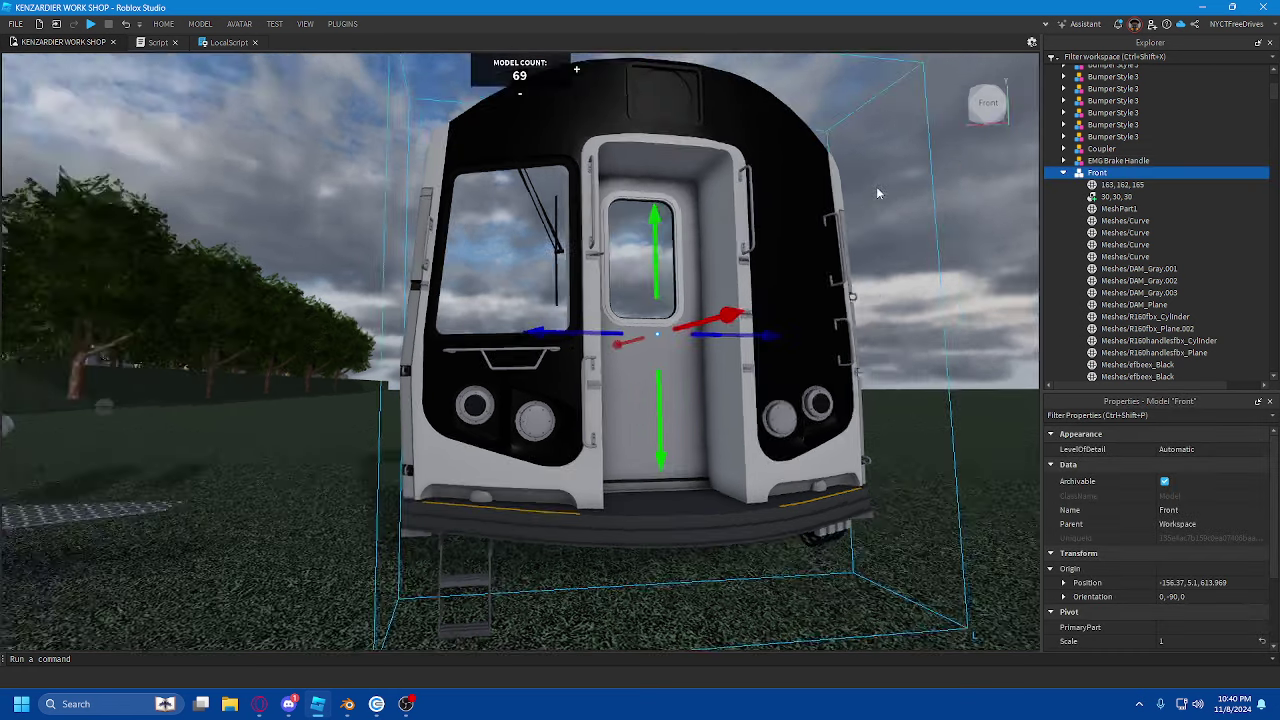
scroll(1133, 258, down, 3)
scroll(1133, 258, down, 6)
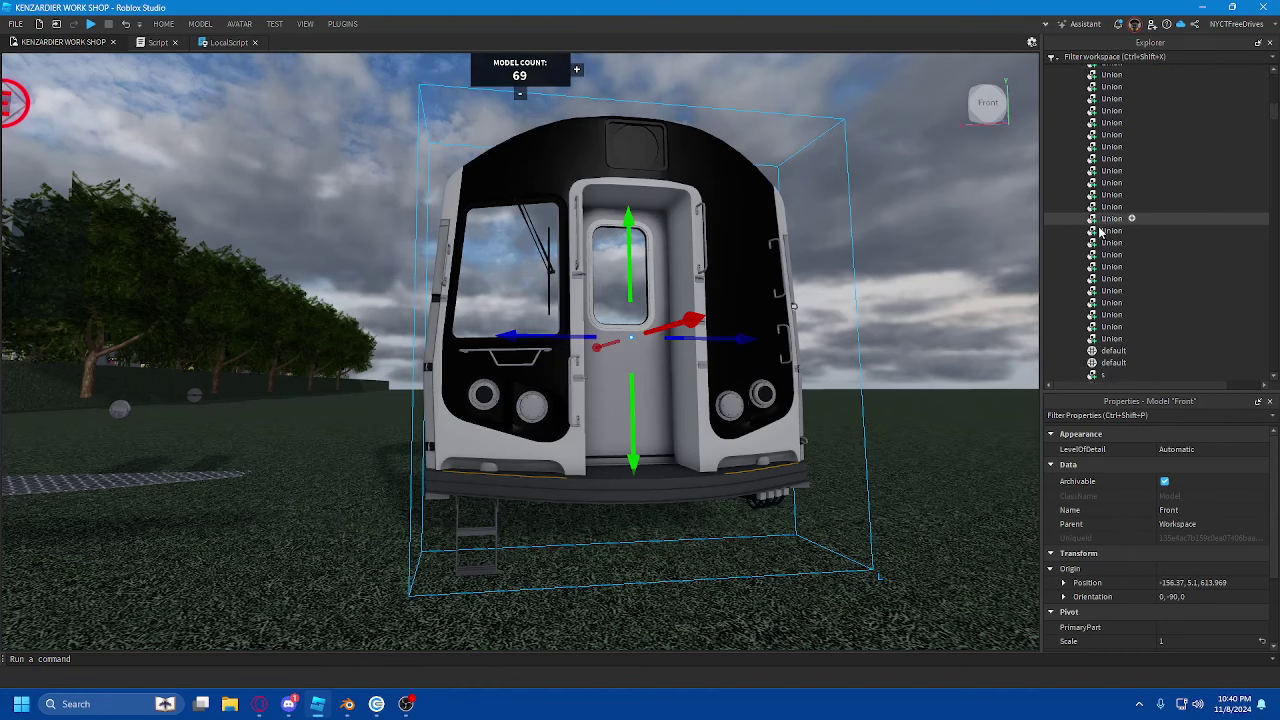
- Examine the Front model's Parts with Attachment or Mesh children, including the cable connectors under the bumper, and clear the selection
click(1078, 231)
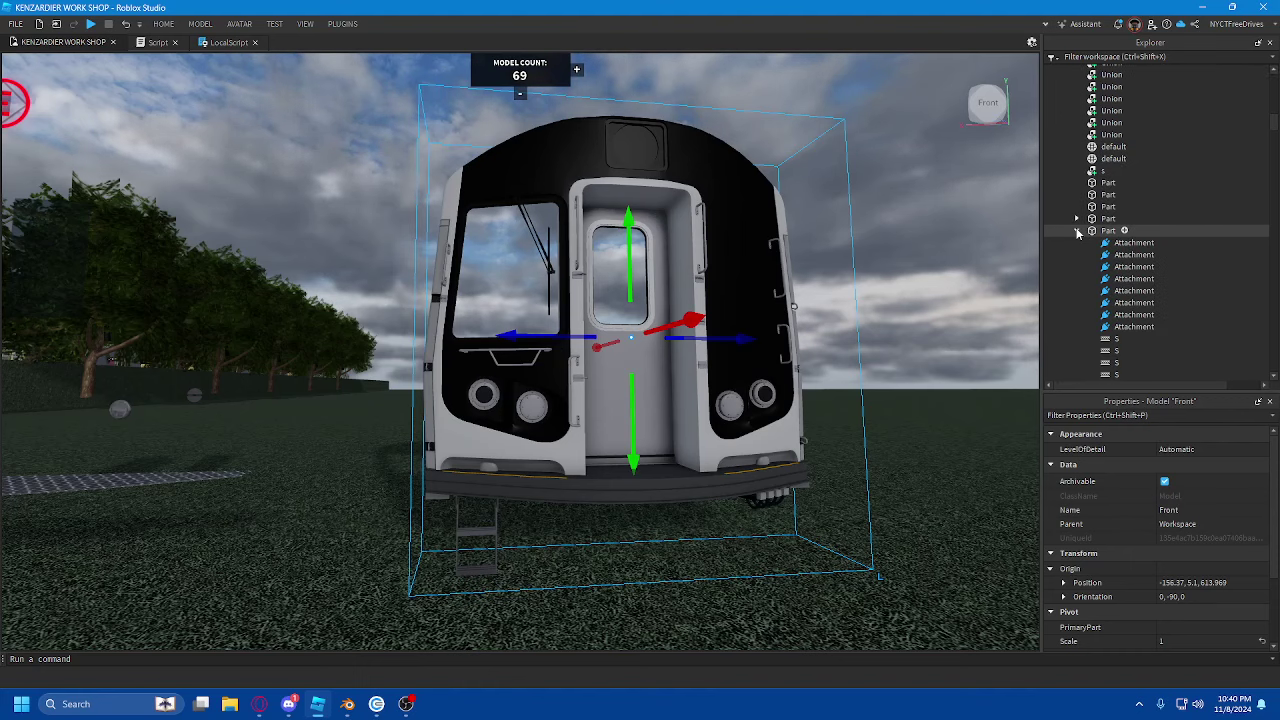
click(1093, 234)
key(f)
right_drag(988, 268, 1030, 285)
scroll(1148, 244, down, 5)
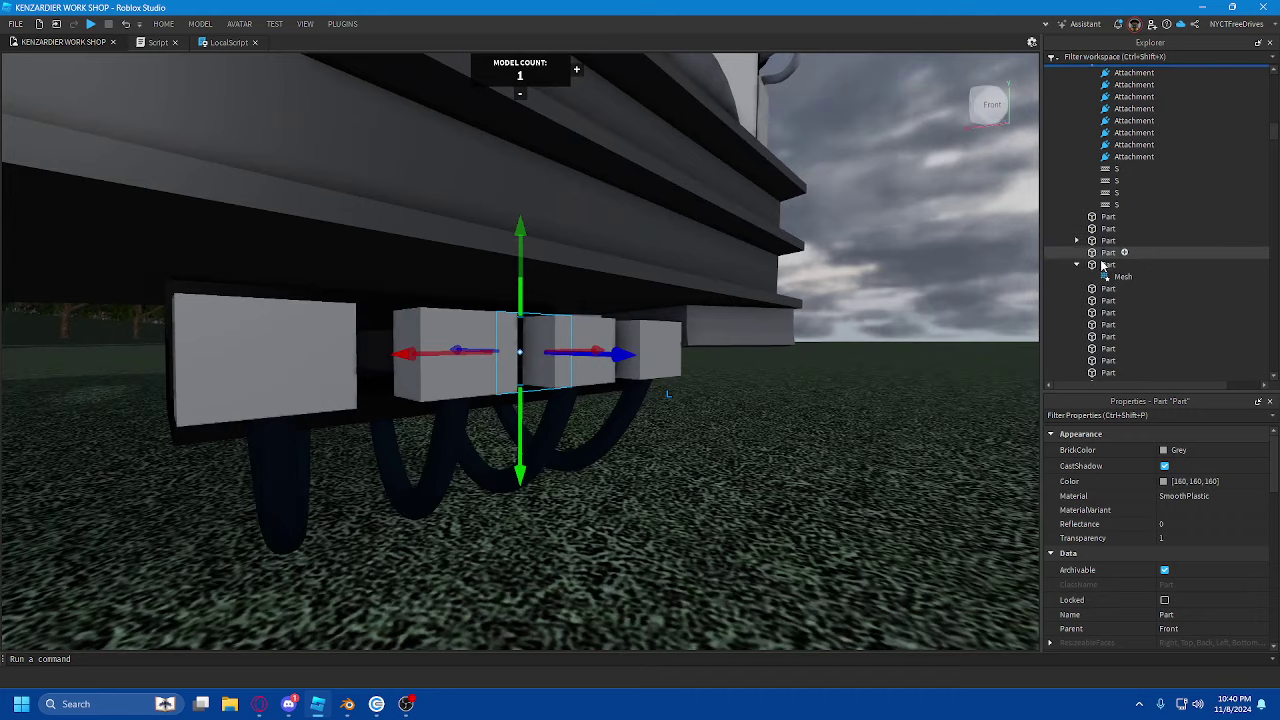
click(1102, 265)
key(f)
right_drag(737, 251, 749, 252)
key(w)
key(d)
key(e)
click(831, 355)
- Undo the renames of the Front model's first two children, restoring the names Black and Fluid
scroll(1196, 196, up, 12)
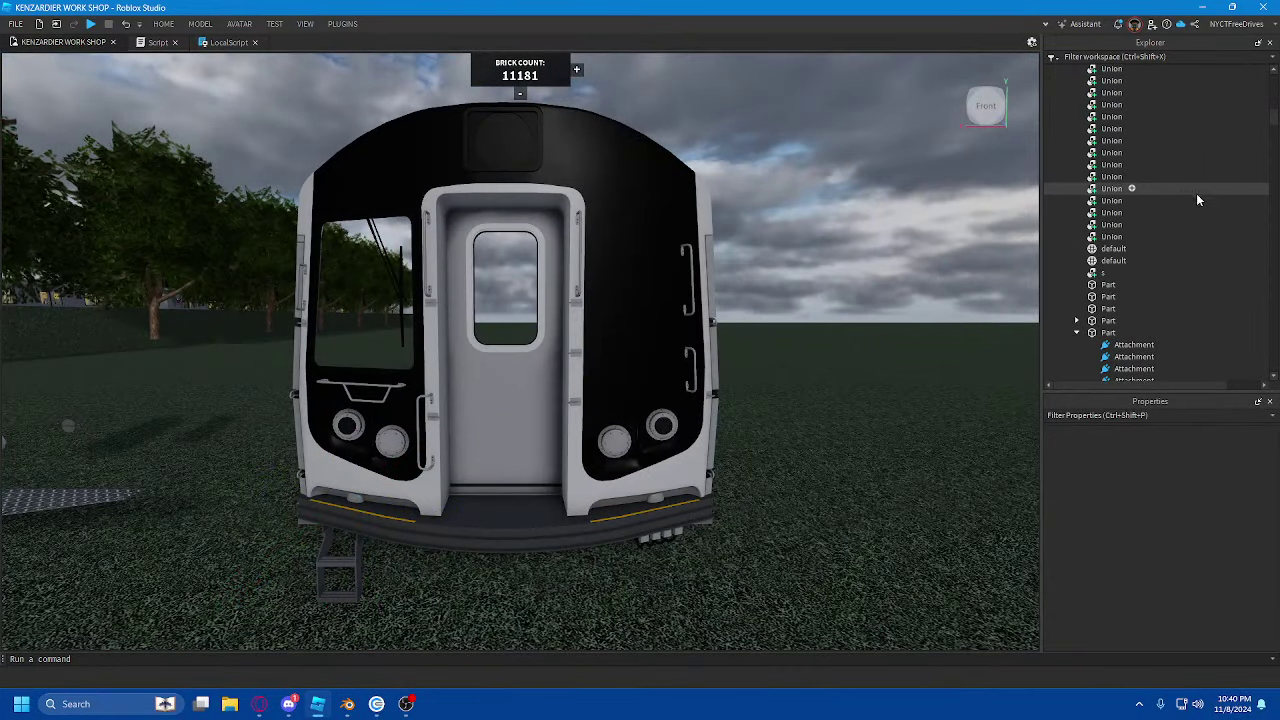
scroll(1180, 200, up, 5)
click(1140, 185)
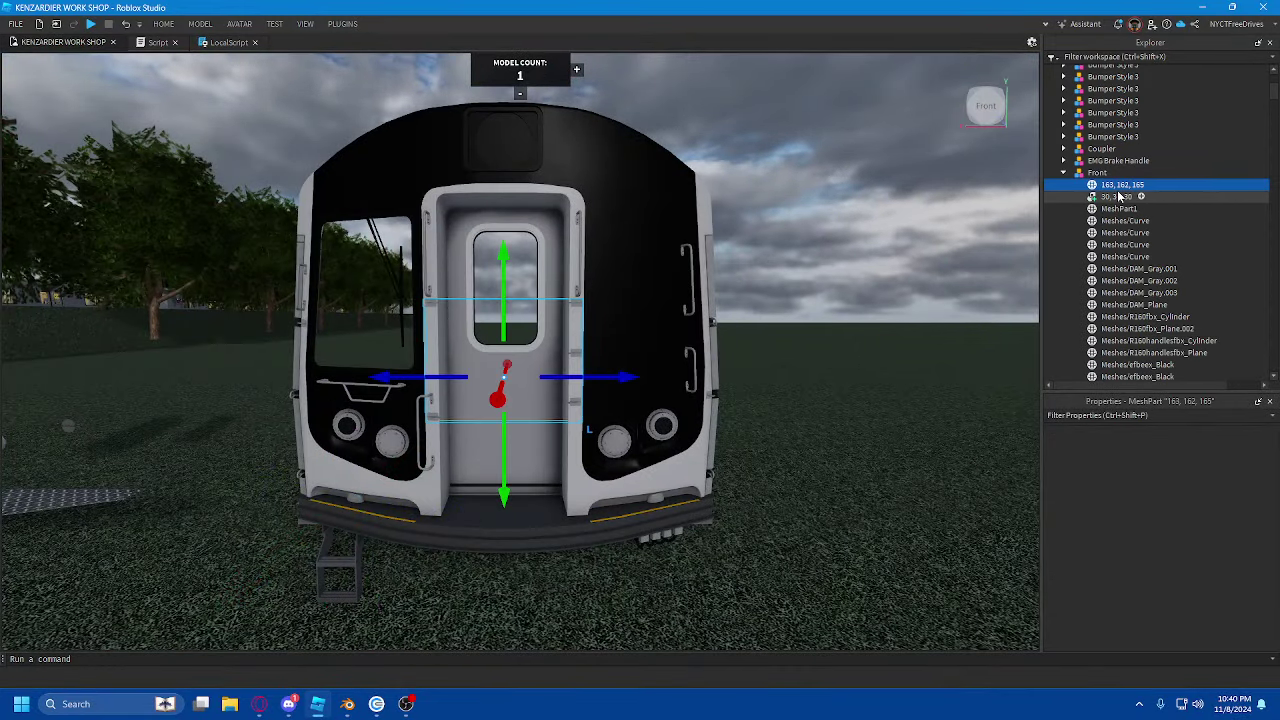
click(1118, 197)
- Collapse the expanded Parts that hold Attachment and Mesh children in the Front model's object tree
scroll(1162, 246, down, 5)
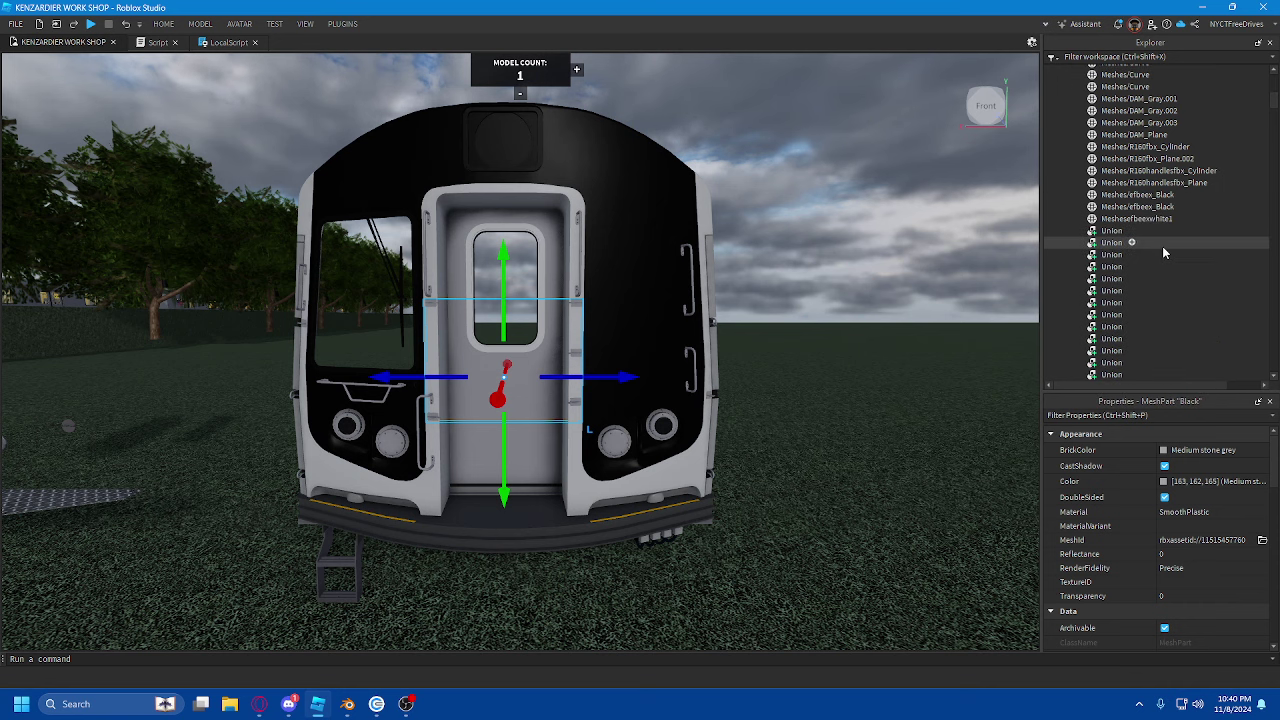
scroll(1164, 246, down, 5)
click(1077, 196)
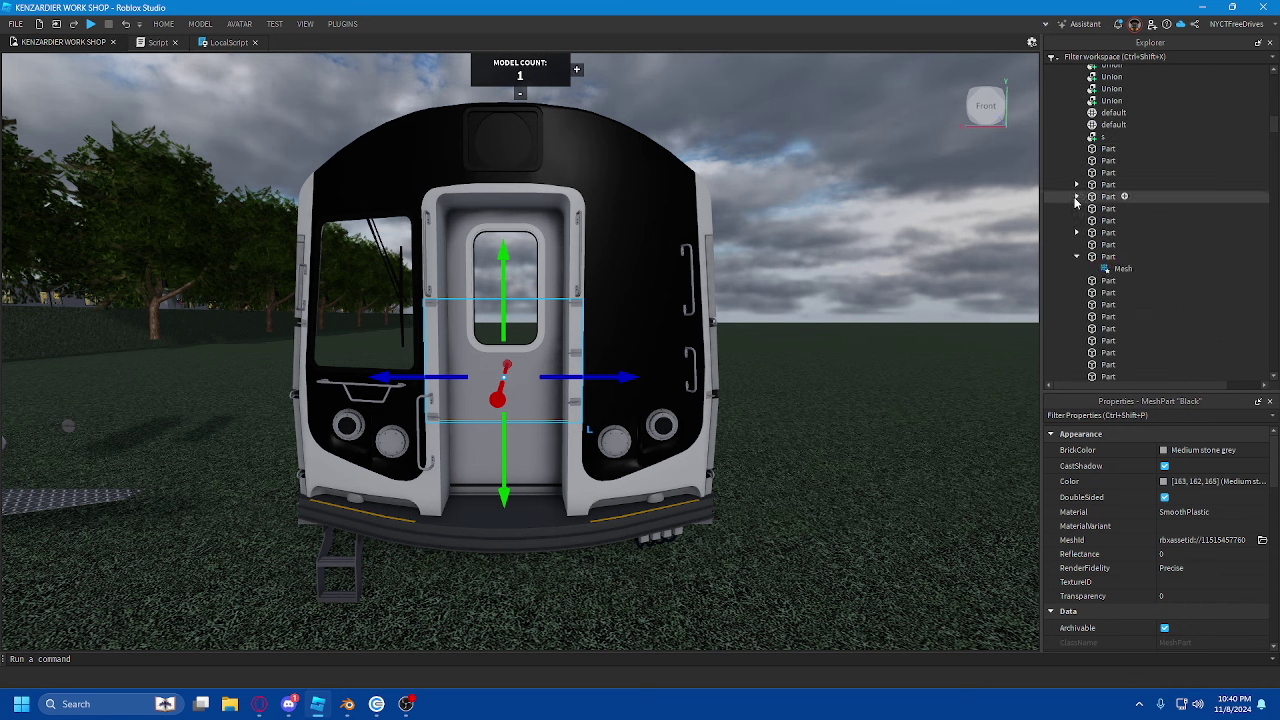
scroll(1084, 260, down, 3)
click(1079, 273)
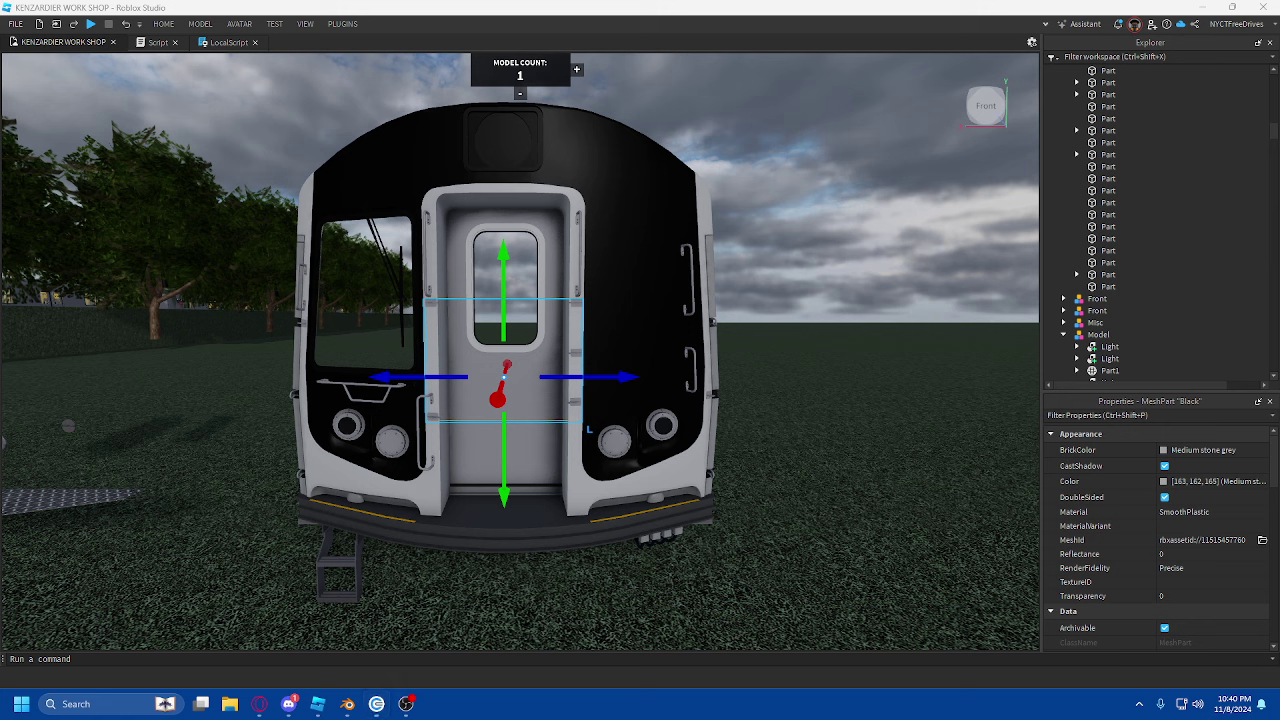
- Check the WHICHMODEL ObjectValue's properties and search the Workspace's insertable objects for "obj" without inserting one
scroll(1139, 218, up, 10)
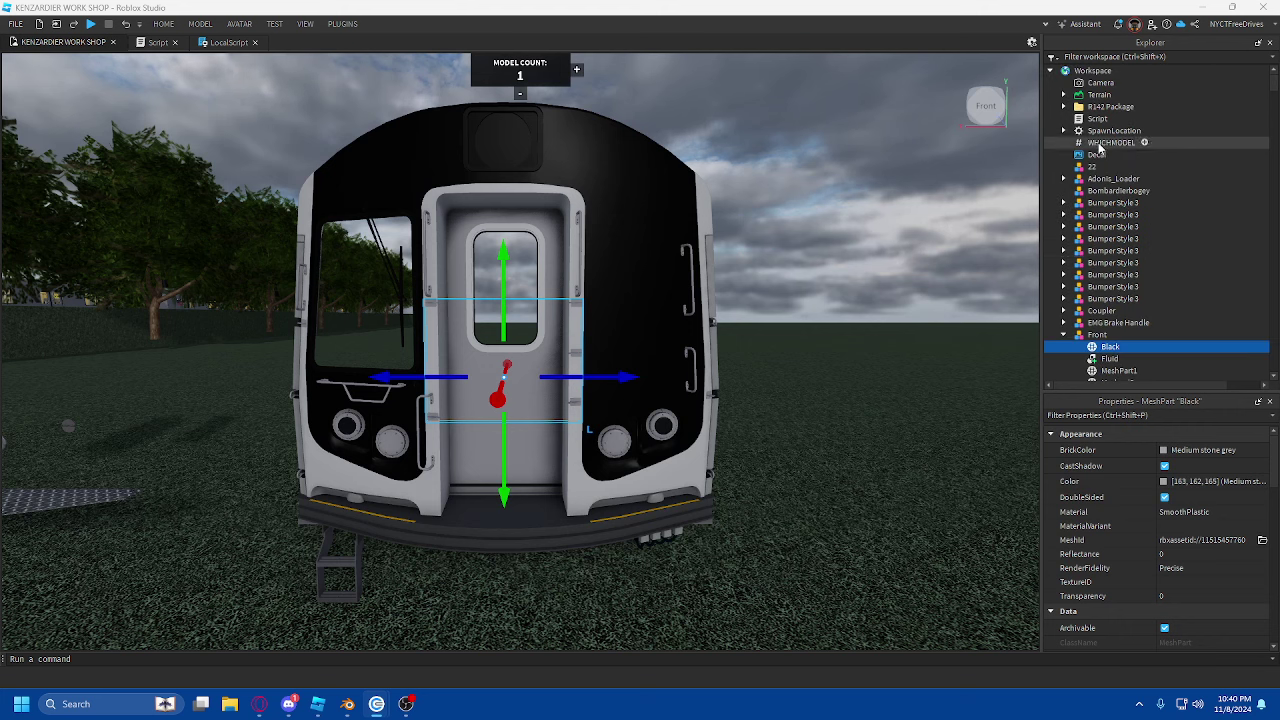
click(1100, 143)
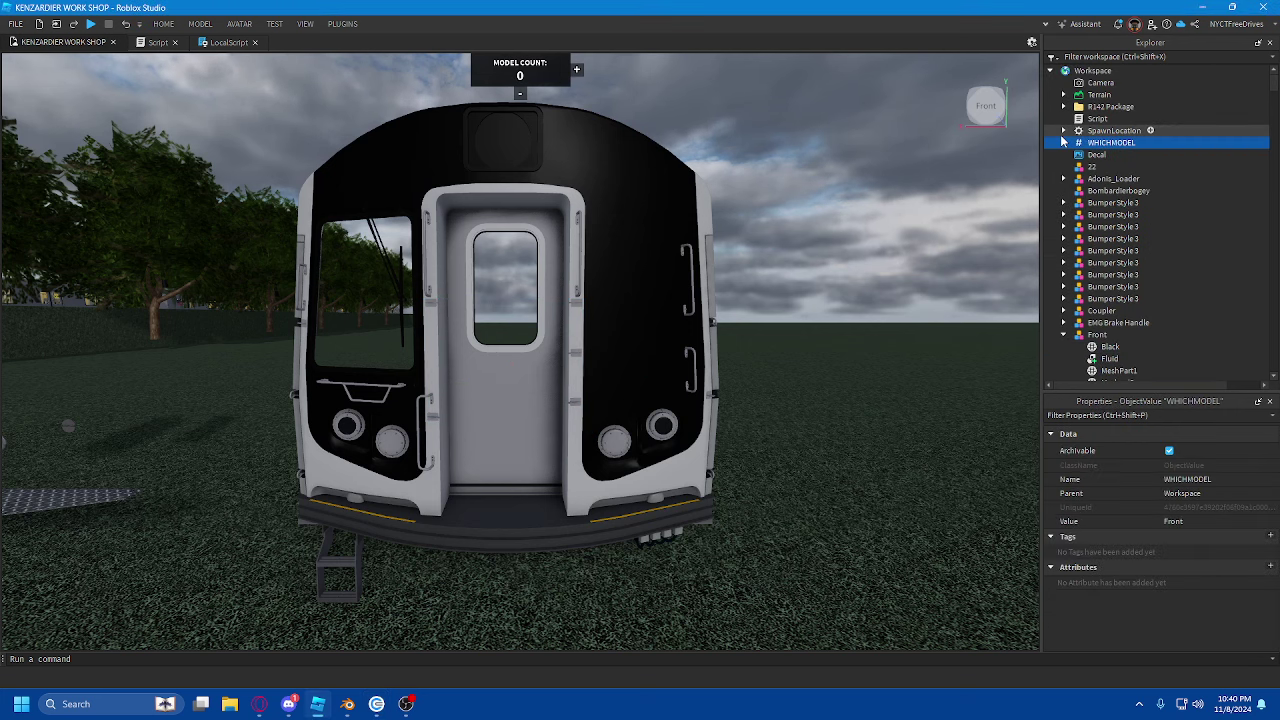
click(1121, 72)
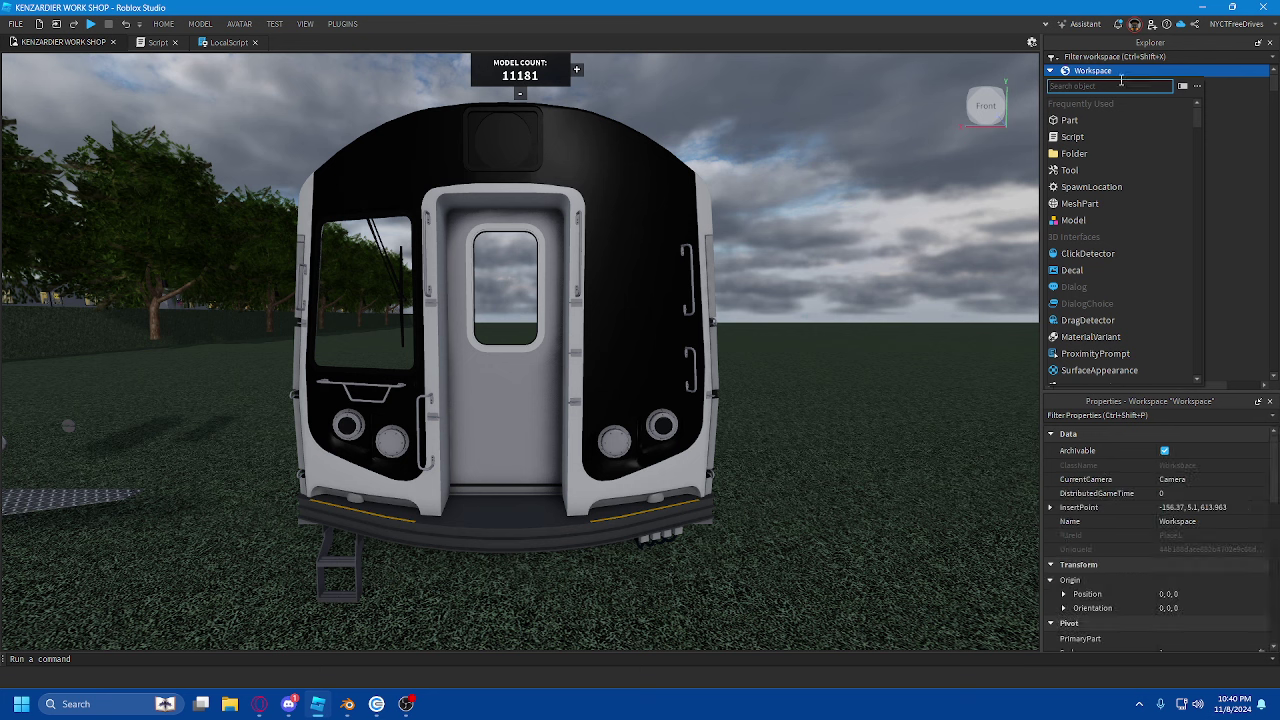
text(obj)
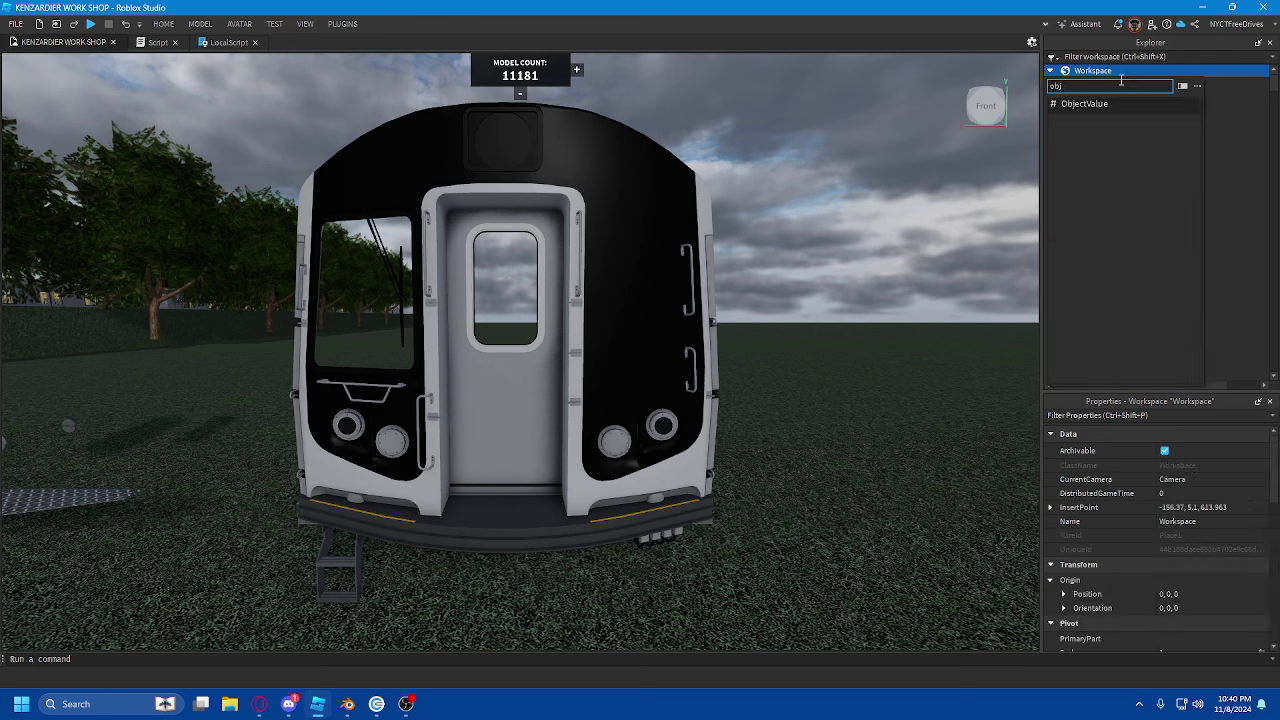
click(1223, 95)
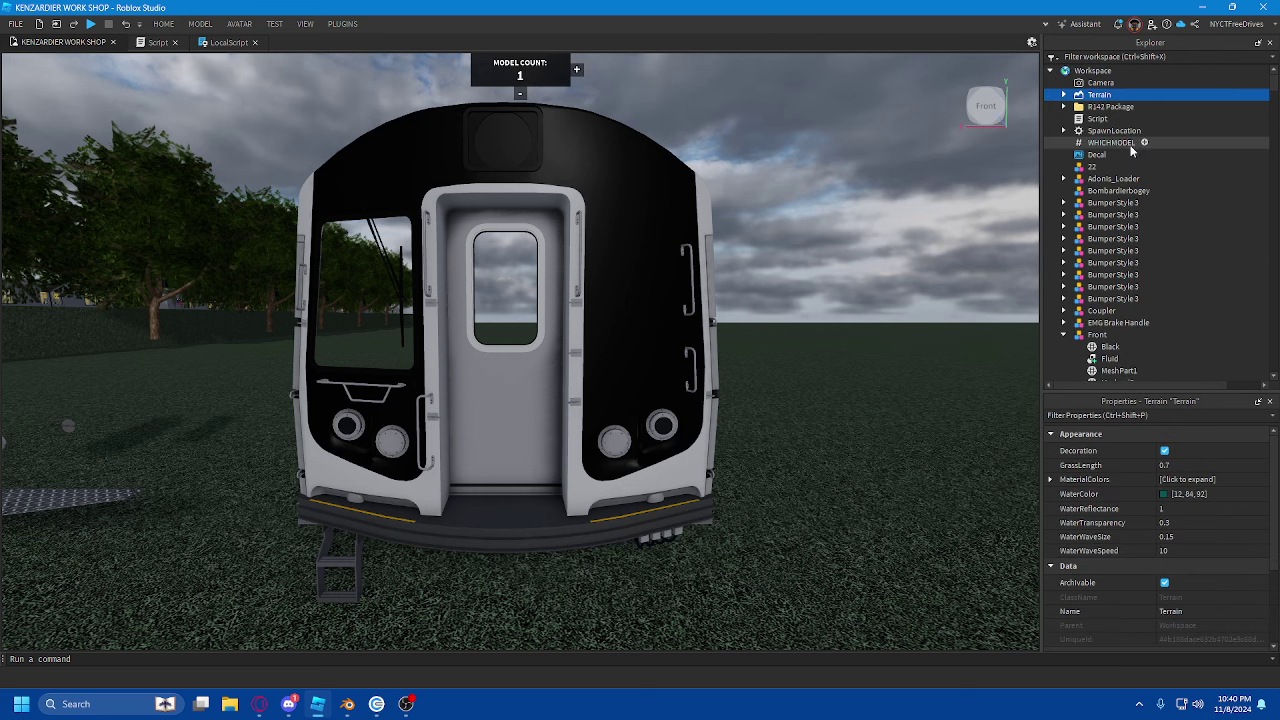
- Set the WHICHMODEL ObjectValue's Value to the train front's Meshes/efbeex_Black part by picking it in the 3D view
click(1097, 144)
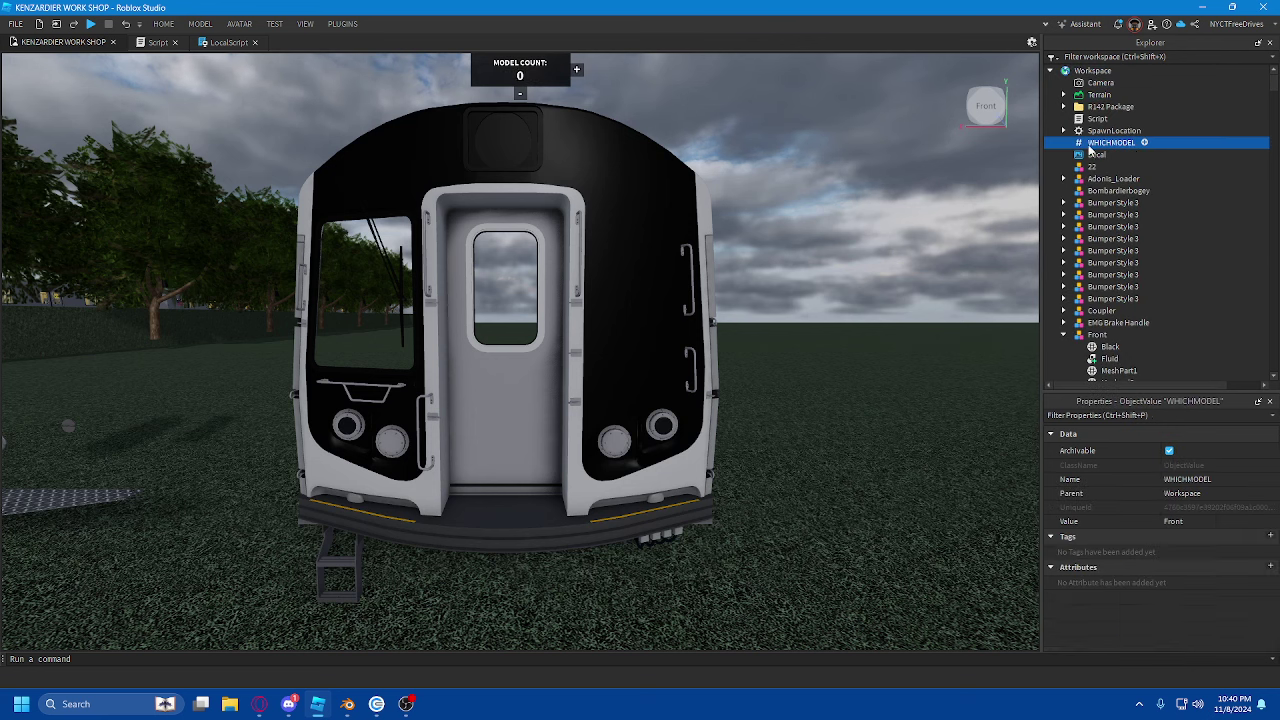
click(1176, 522)
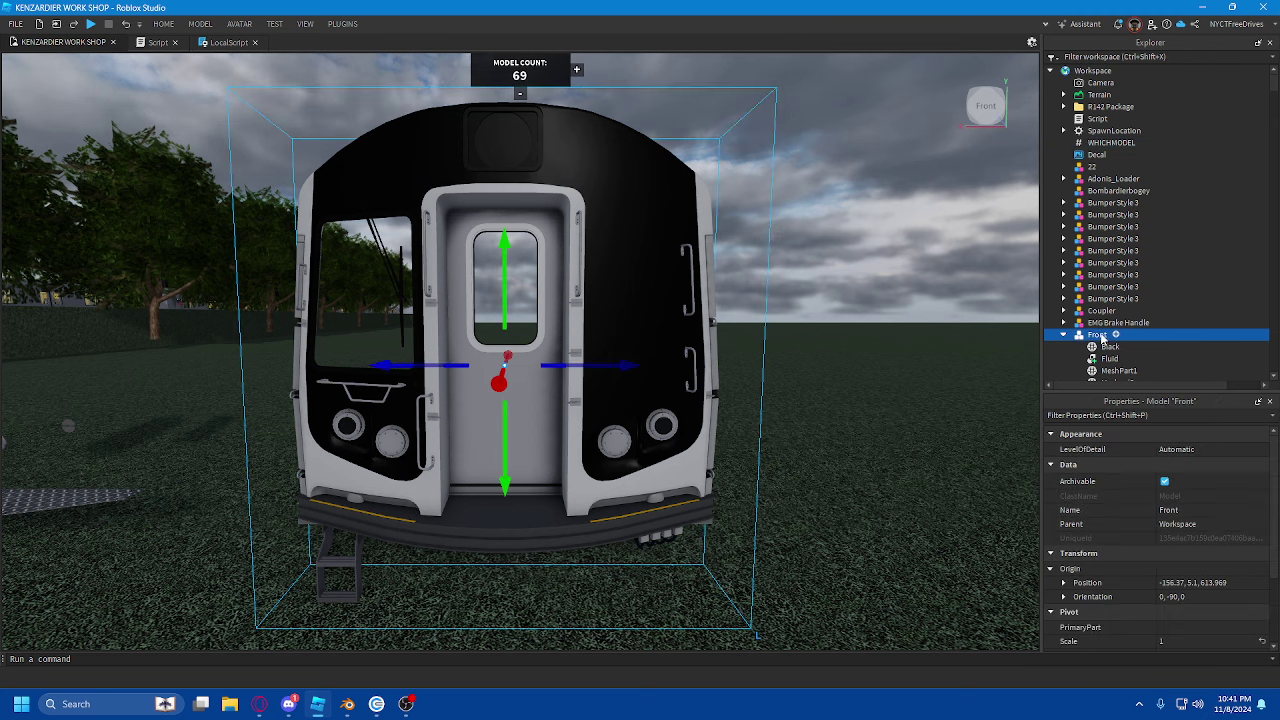
click(1111, 142)
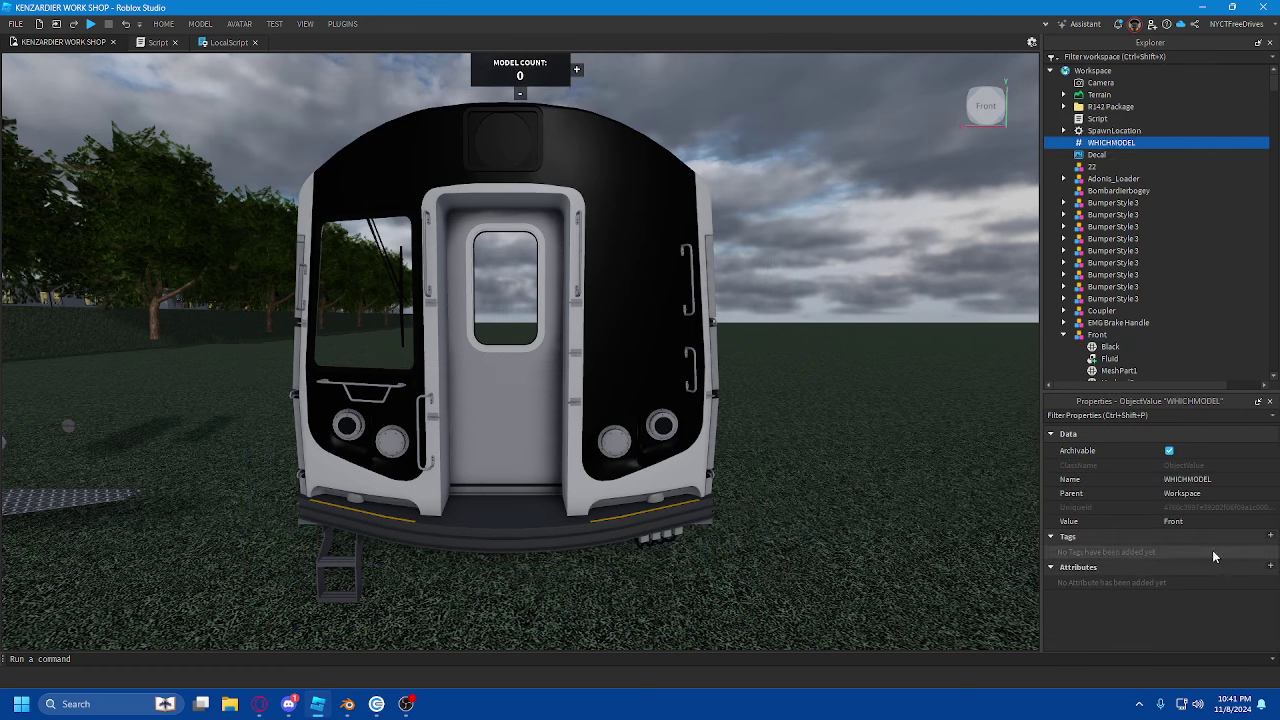
scroll(1110, 260, down, 2)
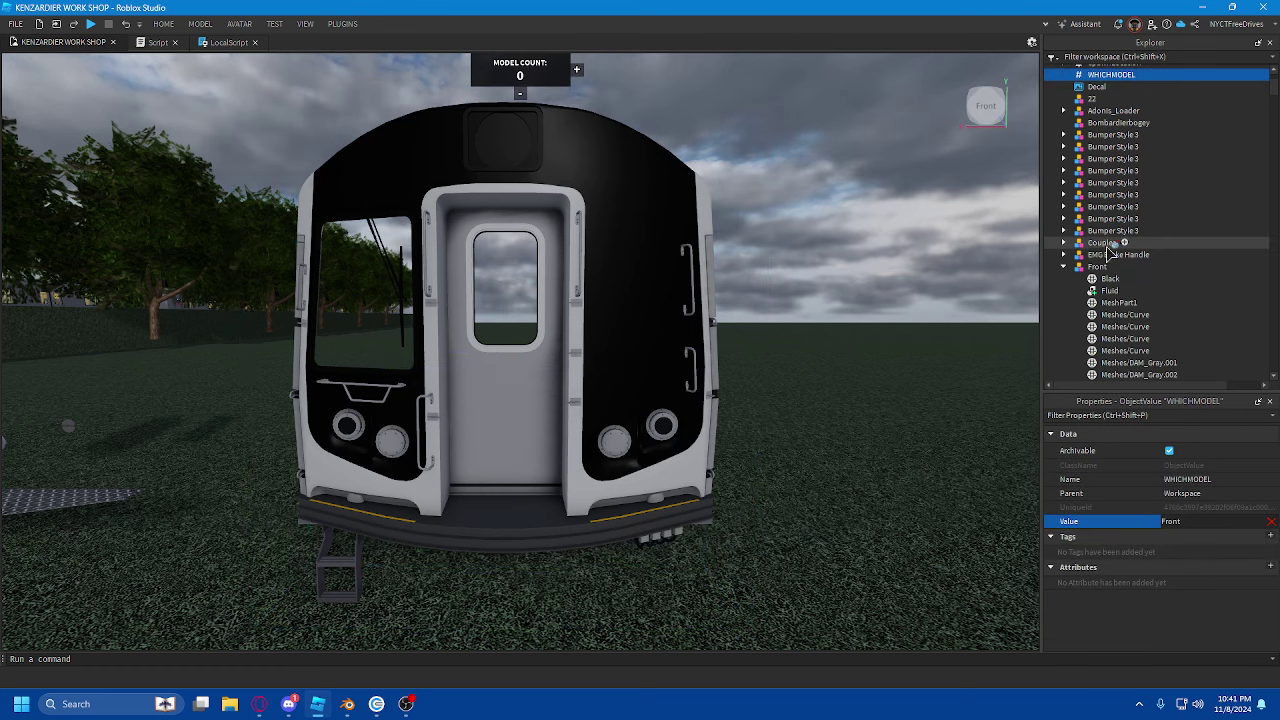
click(674, 201)
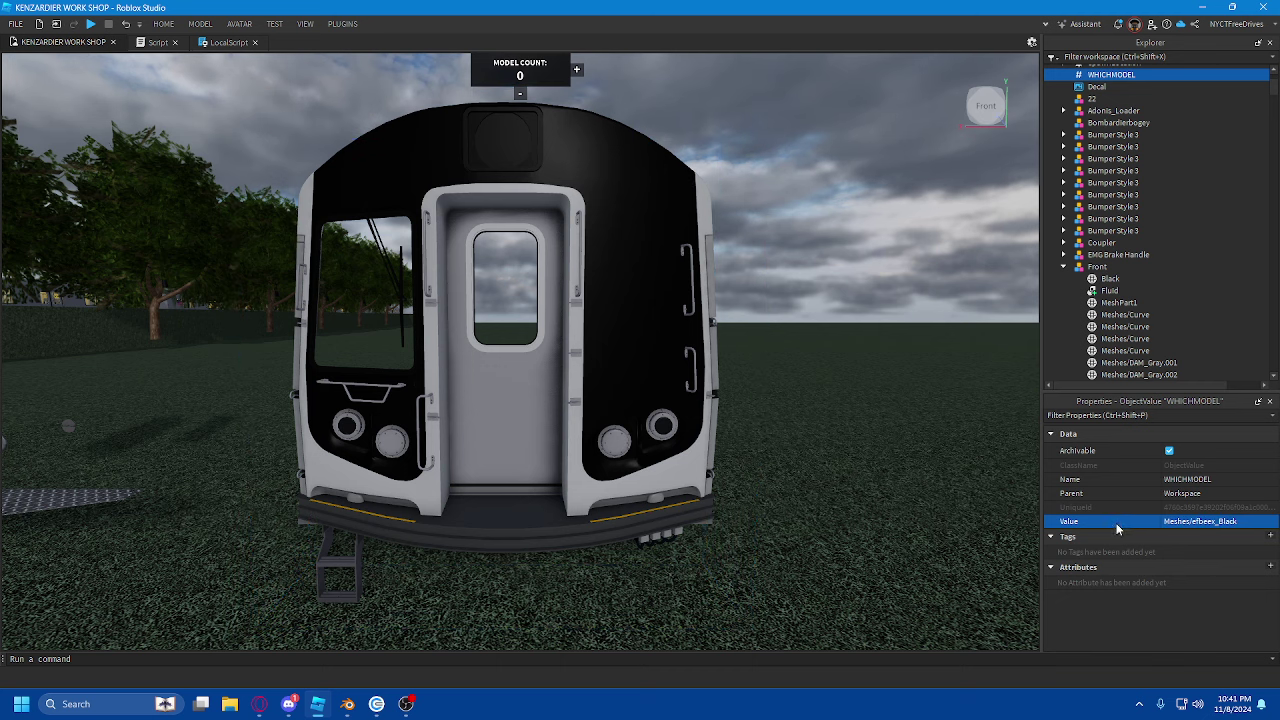
- Assign the Front model as the WHICHMODEL ObjectValue's Value and select that model
click(1187, 524)
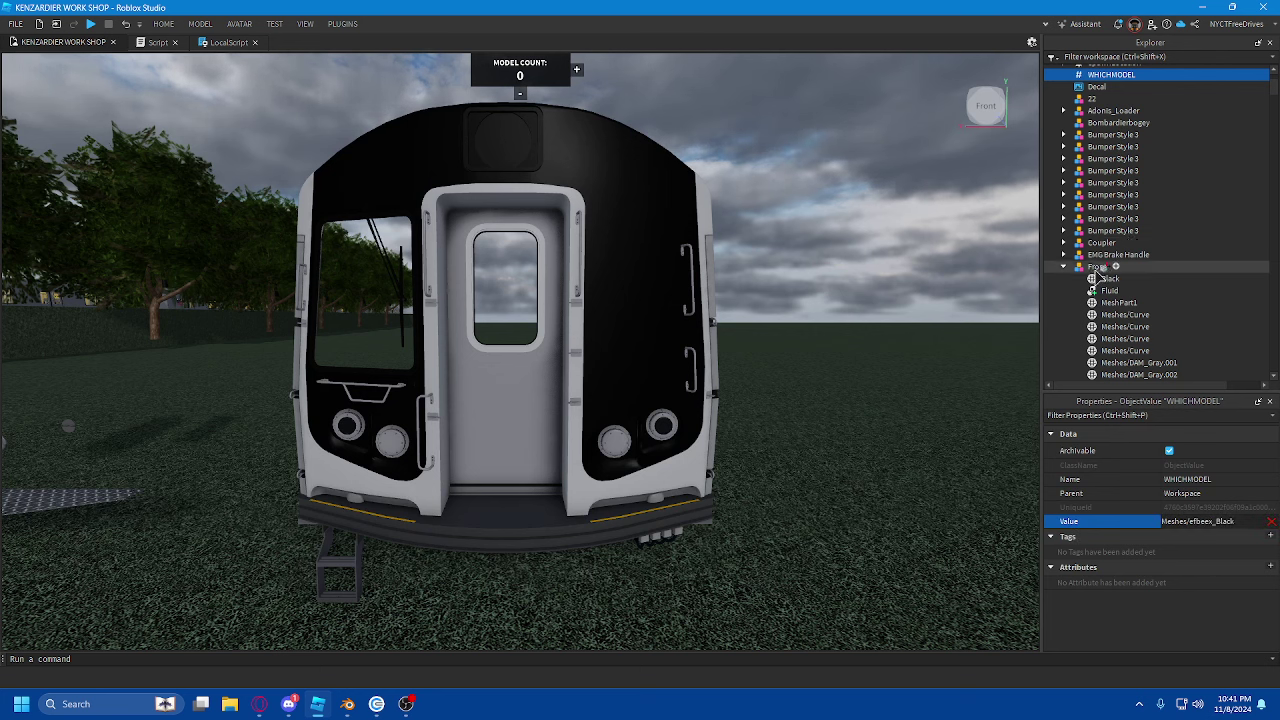
click(1109, 269)
click(1104, 267)
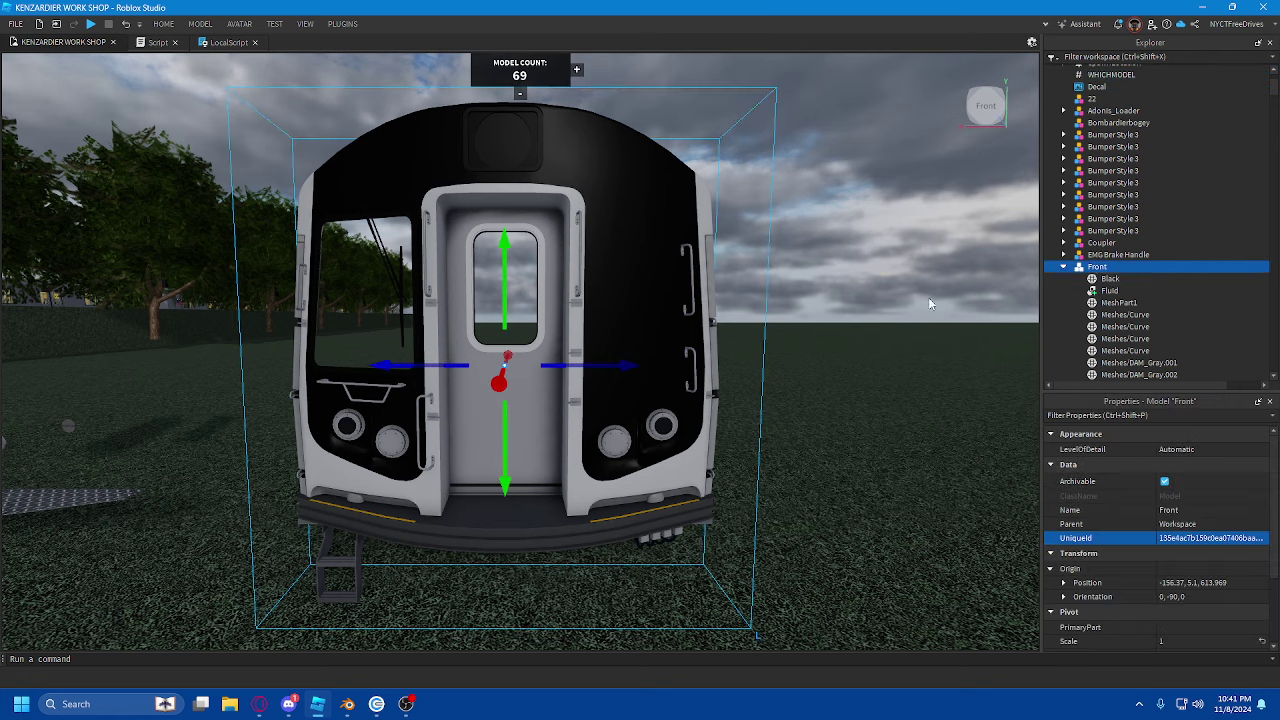
- Rename the Front model as CLICK THIS
right_drag(840, 310, 828, 318)
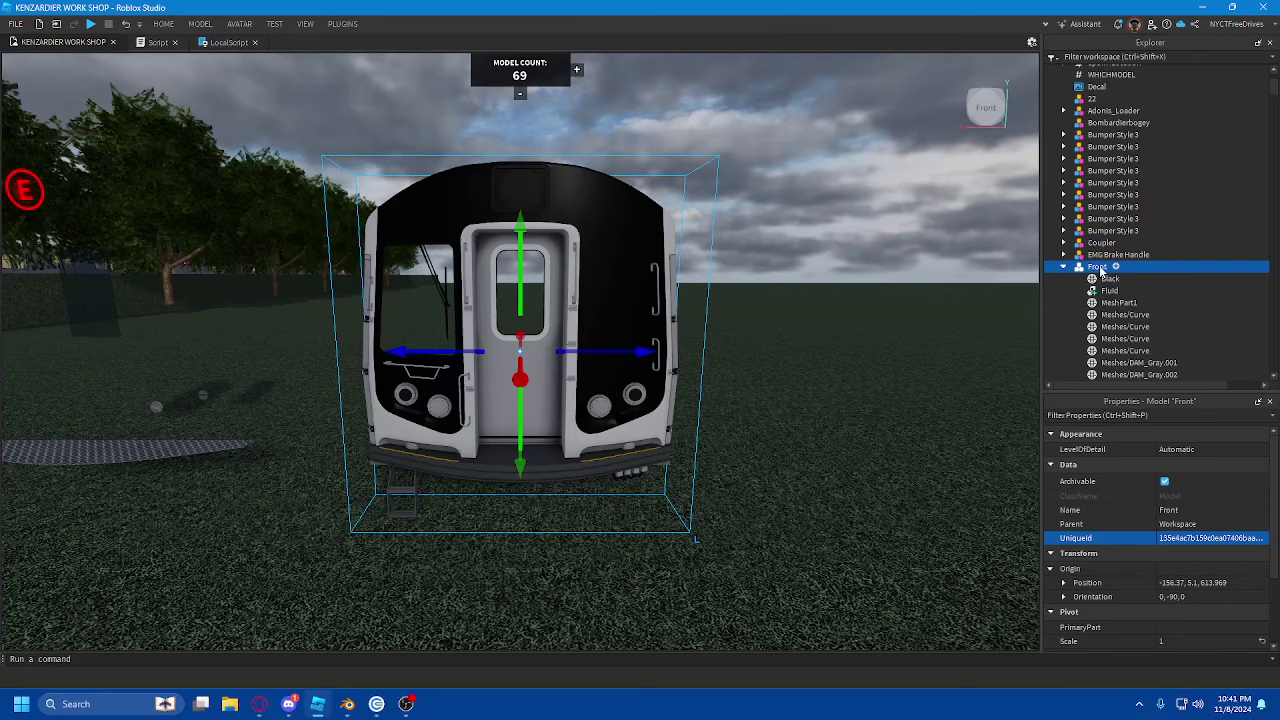
right_drag(748, 278, 754, 274)
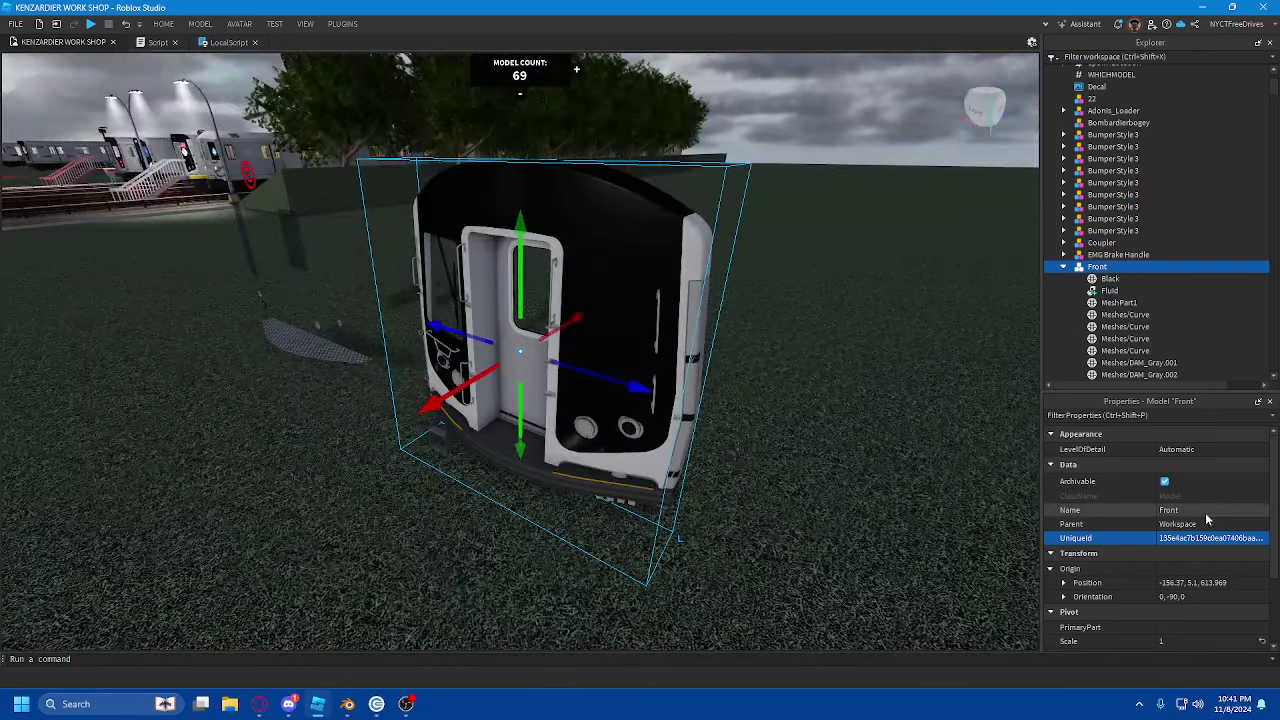
click(1205, 512)
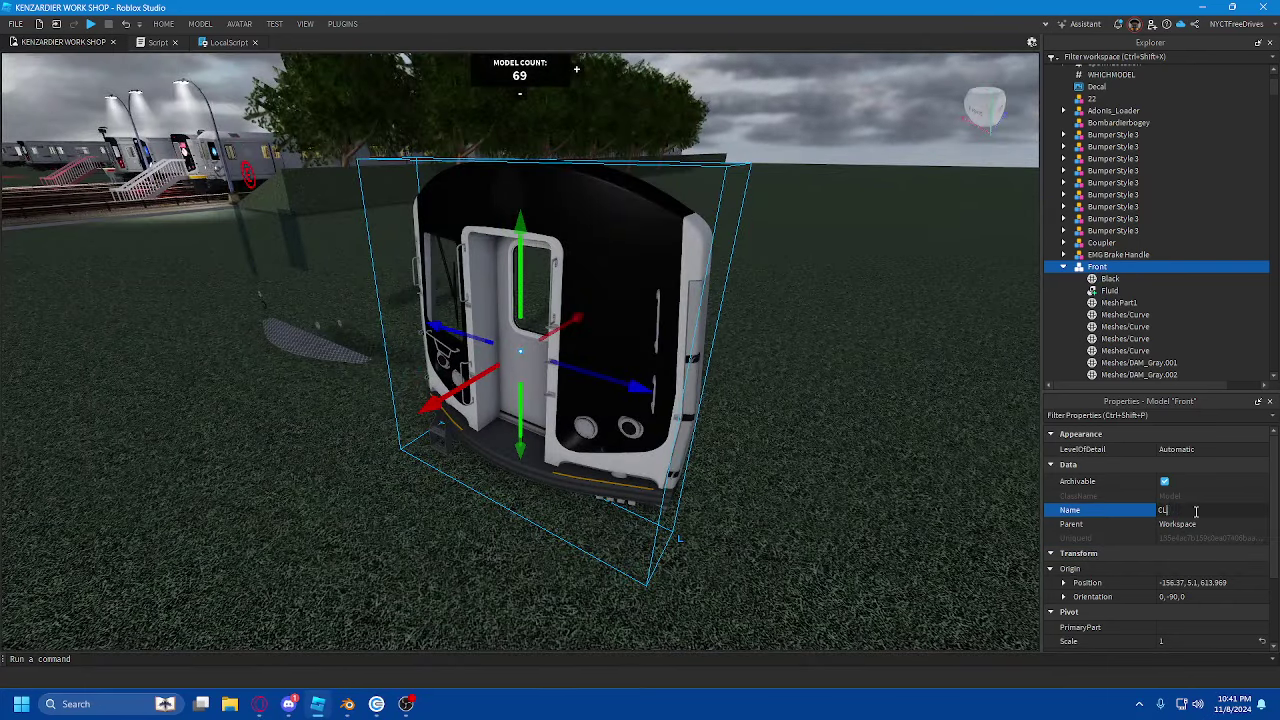
text(CLICK THIS)
key(Return)
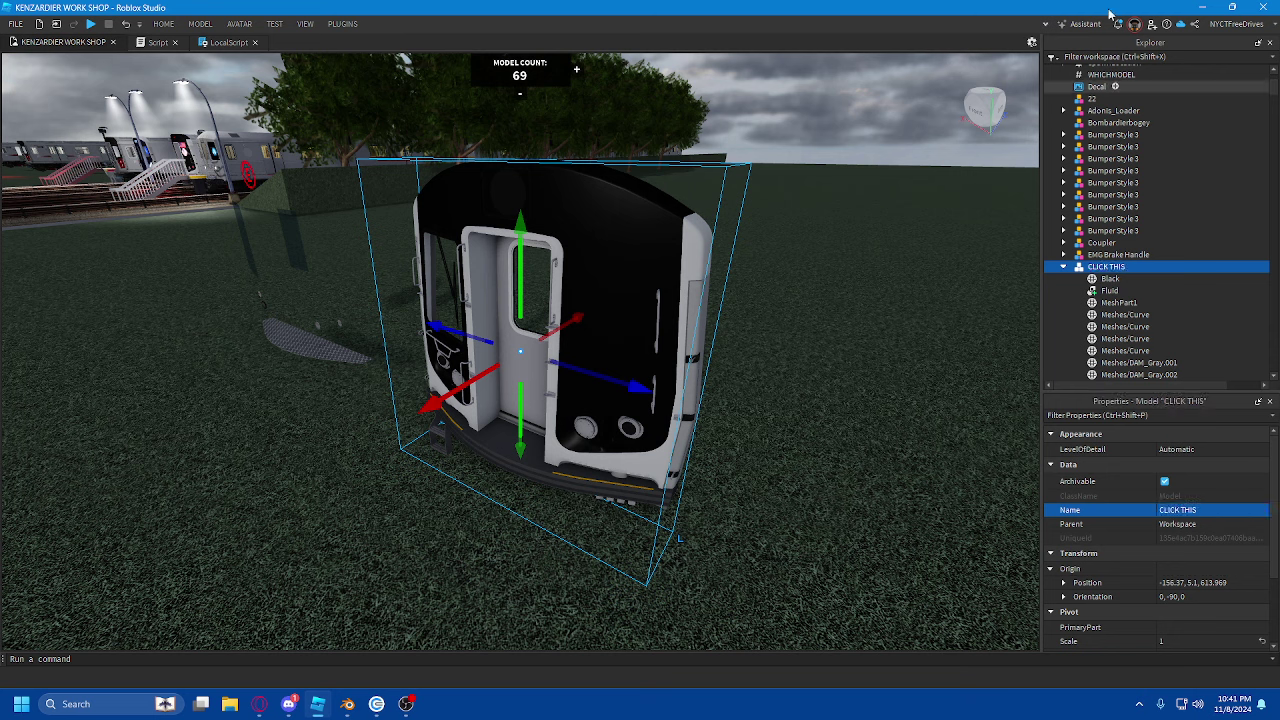
- Pick the CLICK THIS model as WHICHMODEL's Value by filtering the object tree for "click this", and clear the filter
scroll(1135, 147, up, 2)
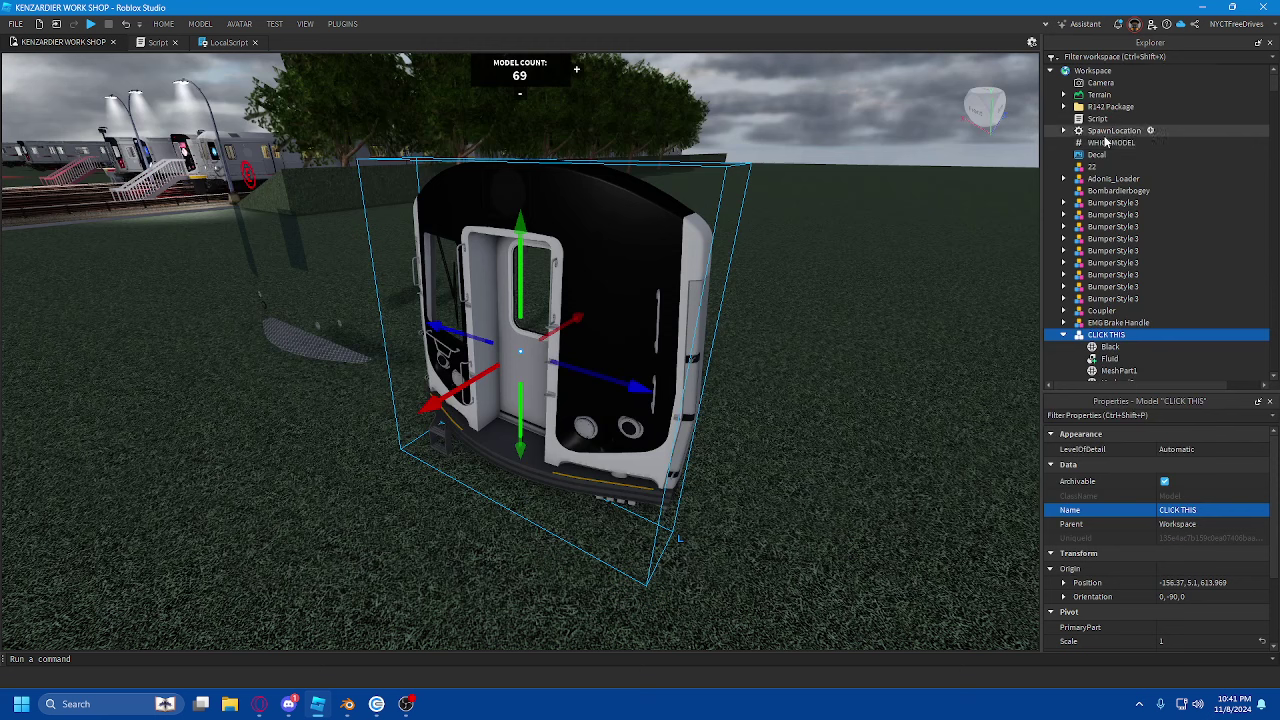
click(1111, 142)
click(1188, 521)
click(1162, 57)
text(click th)
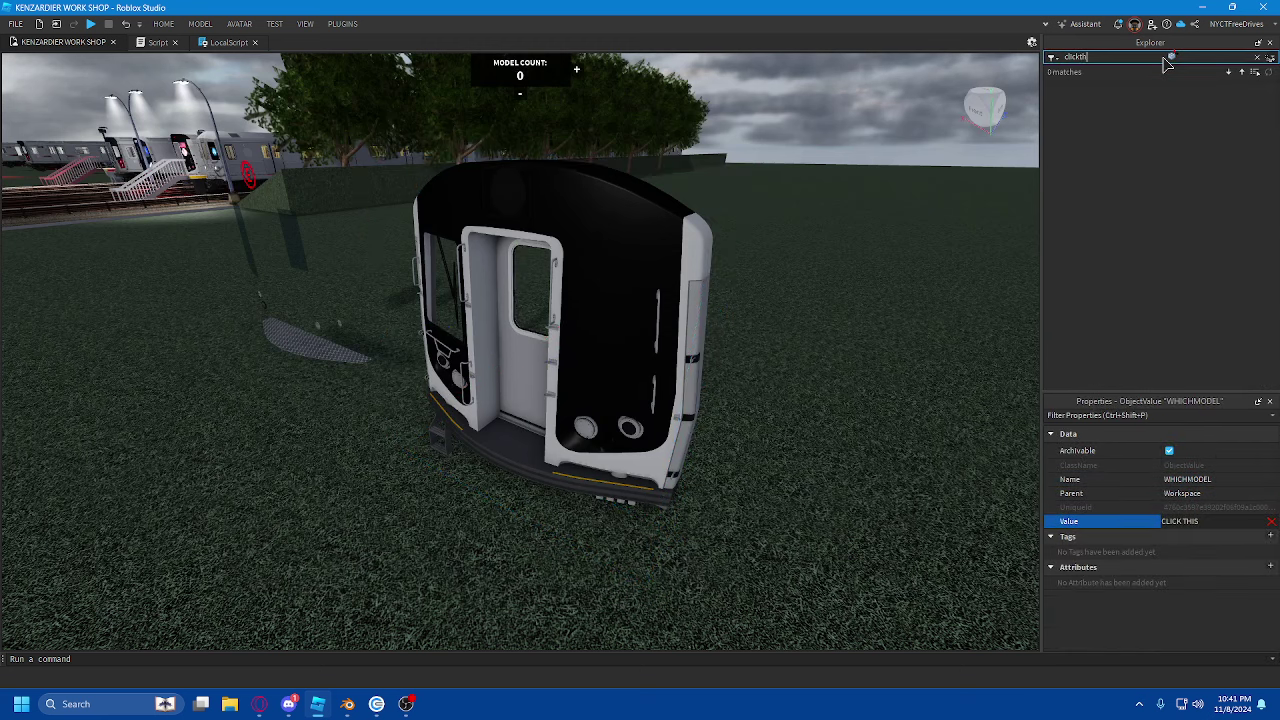
text(is)
click(1106, 100)
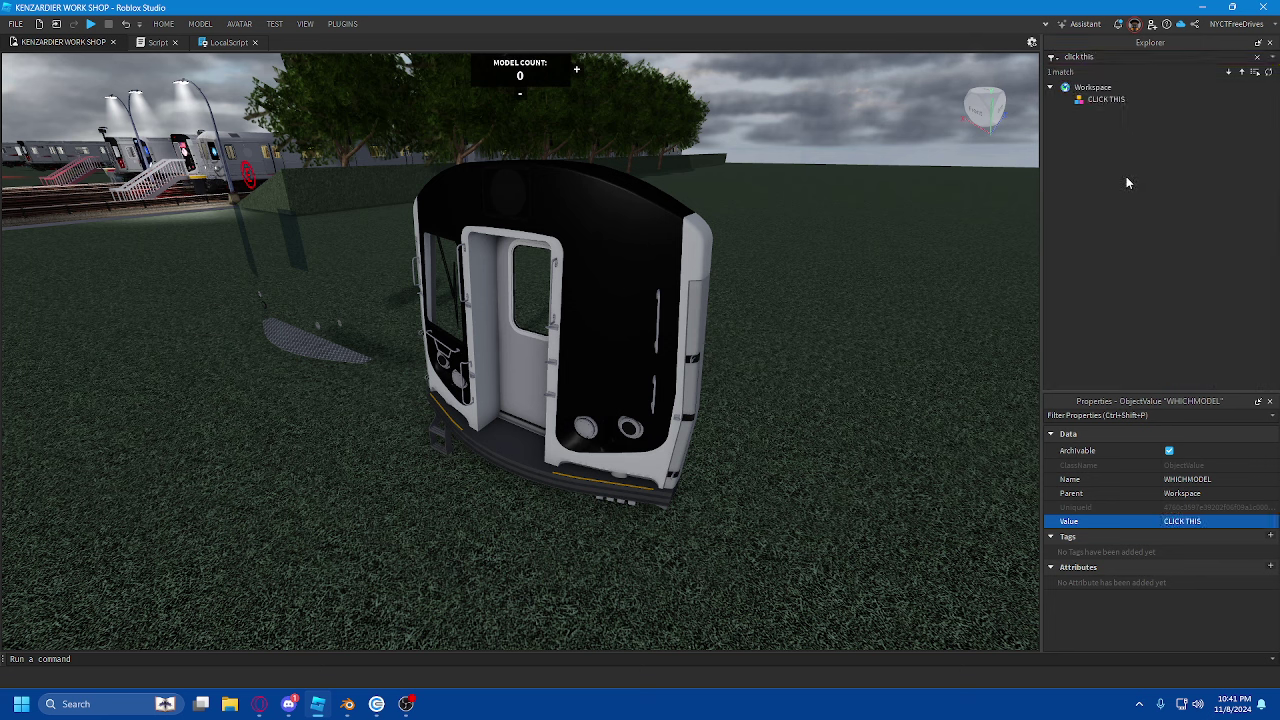
triple_click(1103, 57)
key(BackSpace)
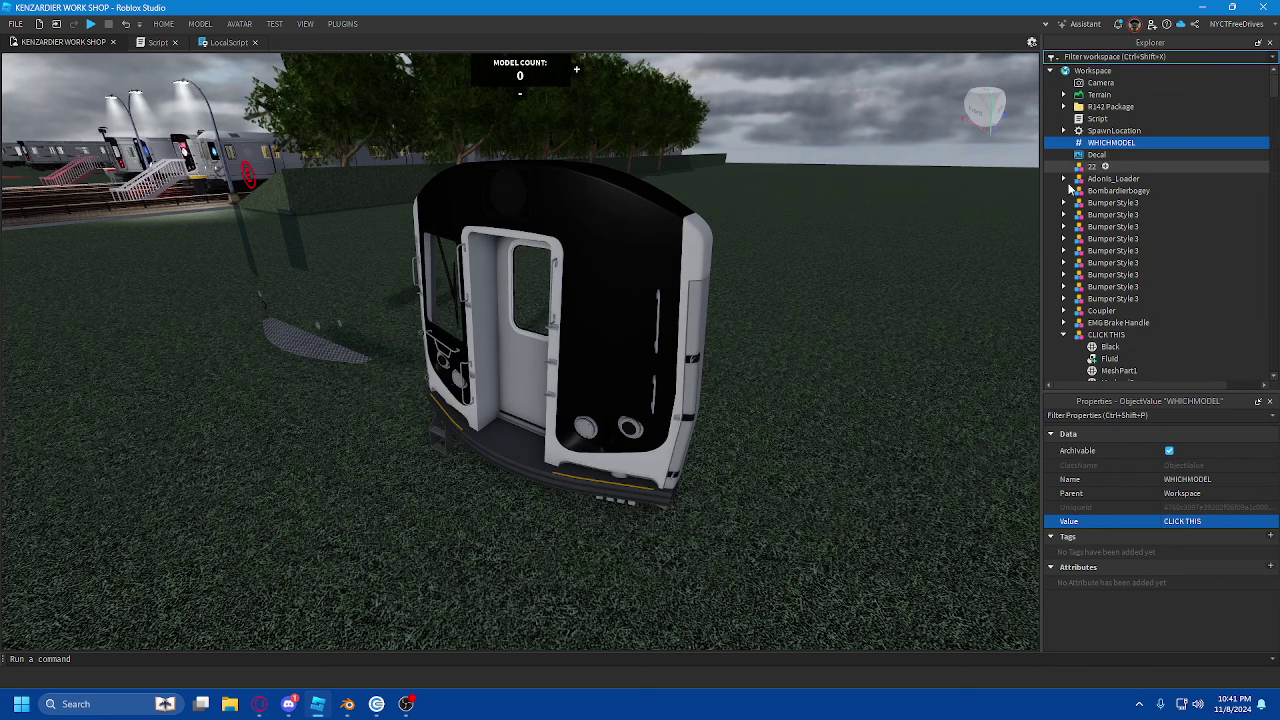
- Run the copied script as a command to group the CLICK THIS model's parts into sub-models named by RGB colour
scroll(1104, 261, down, 2)
scroll(1106, 266, down, 1)
click(1106, 232)
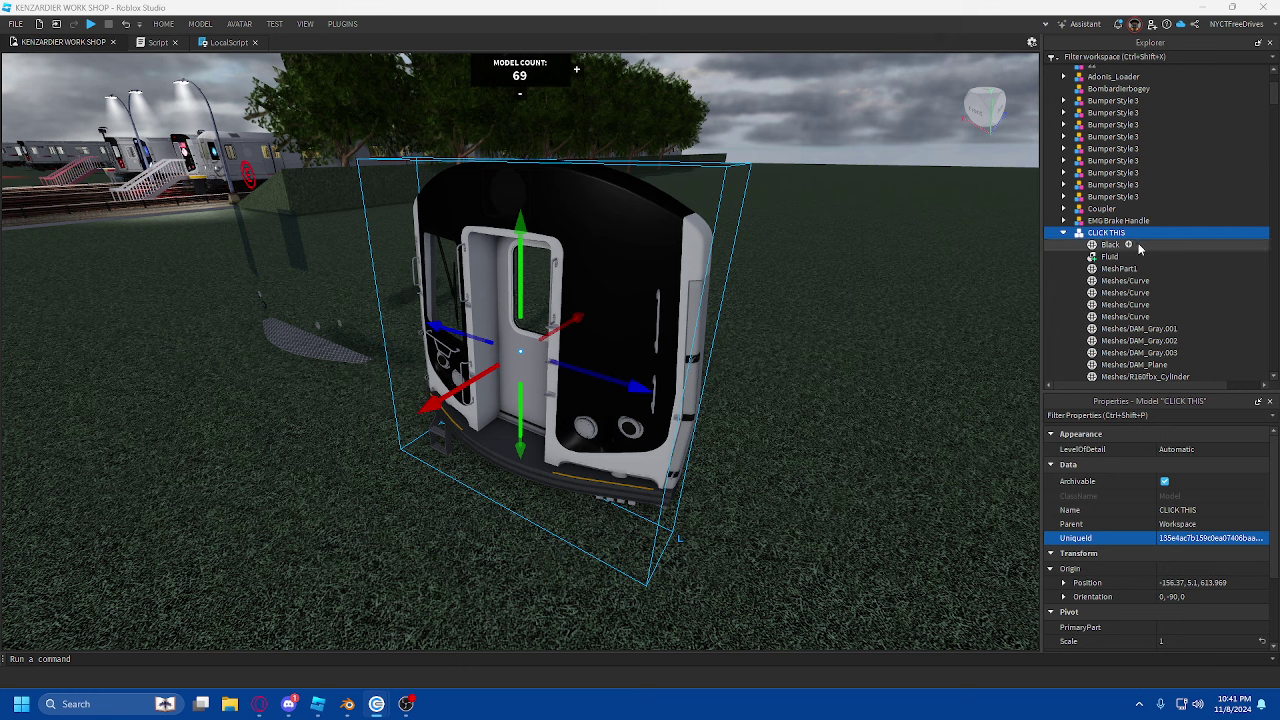
scroll(1160, 300, down, 2)
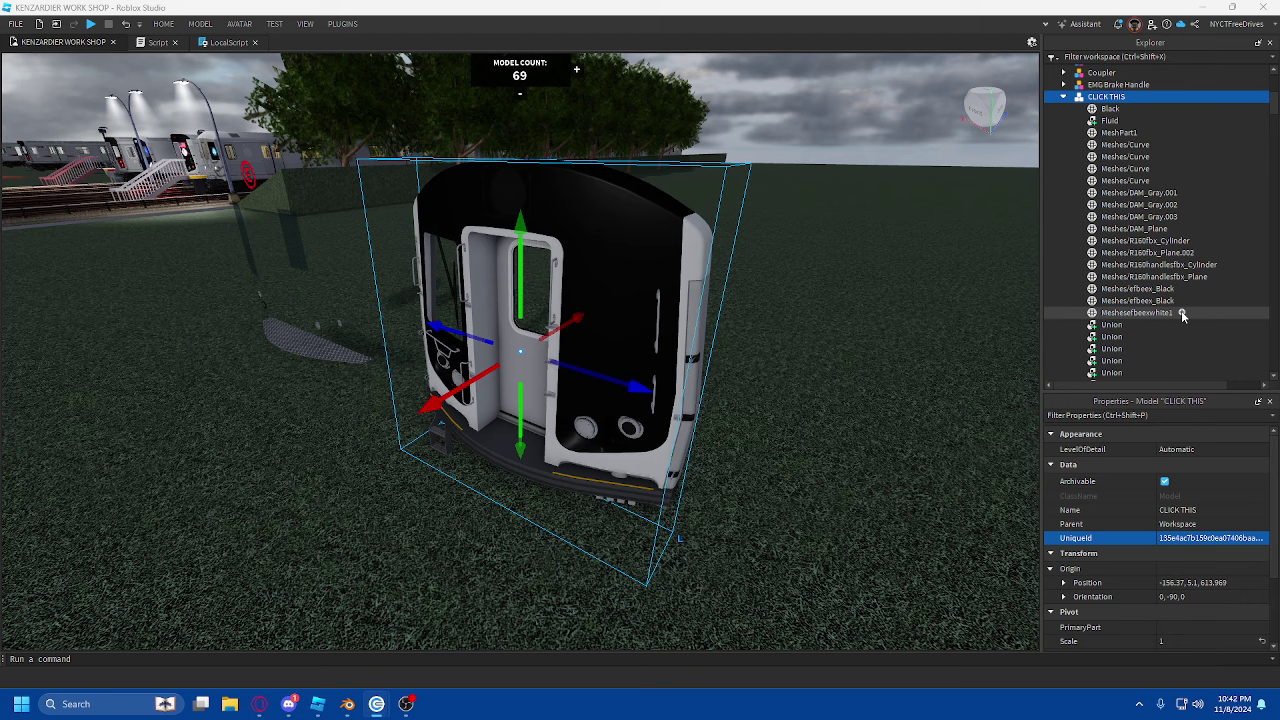
click(1176, 658)
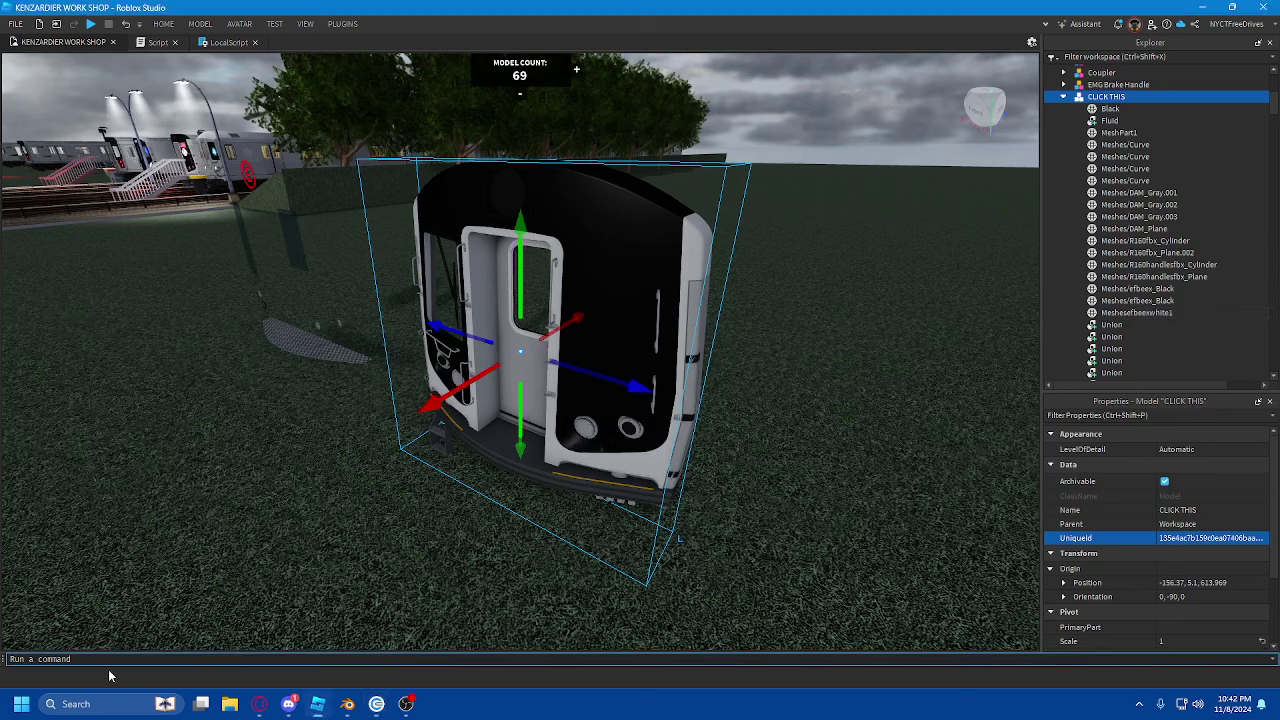
click(305, 24)
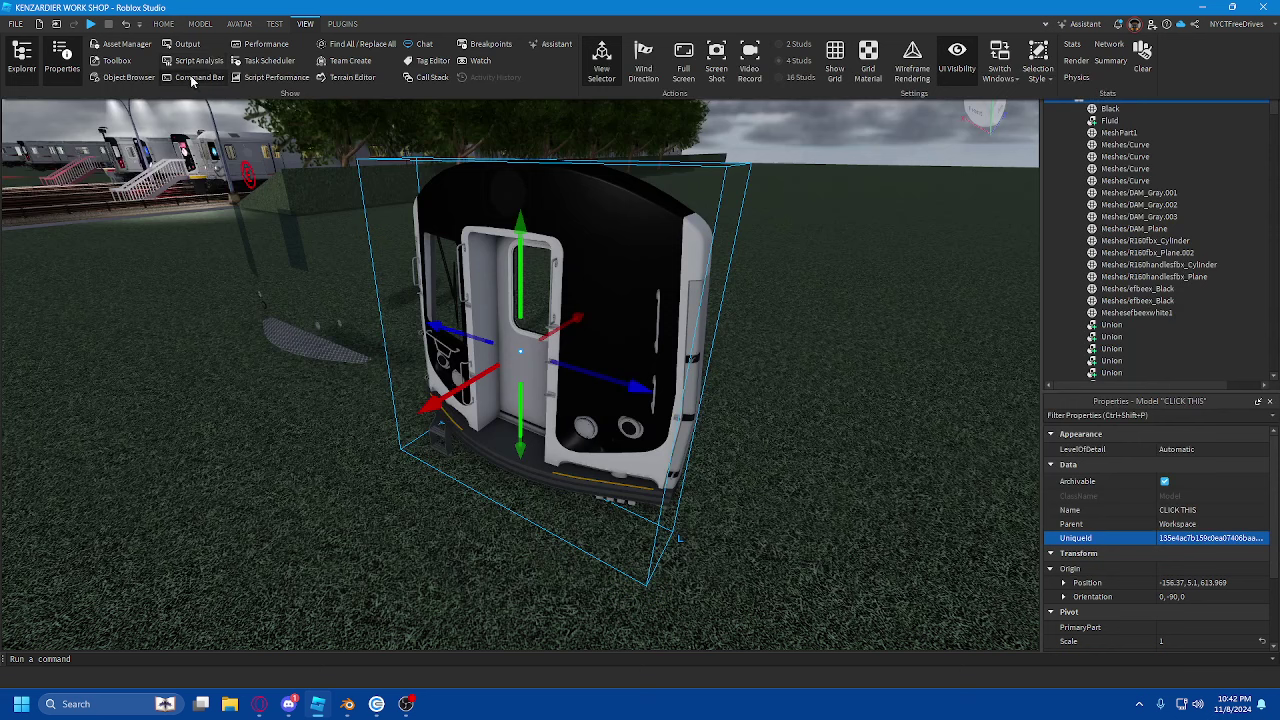
click(308, 27)
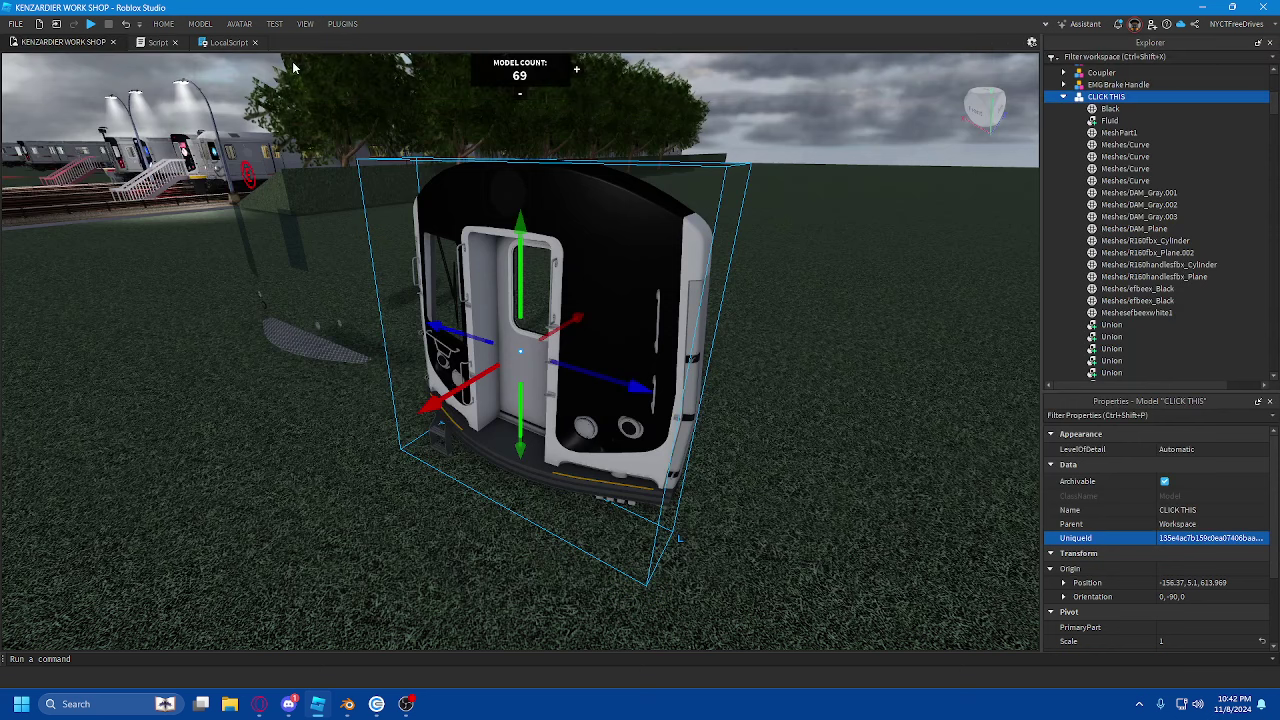
click(449, 659)
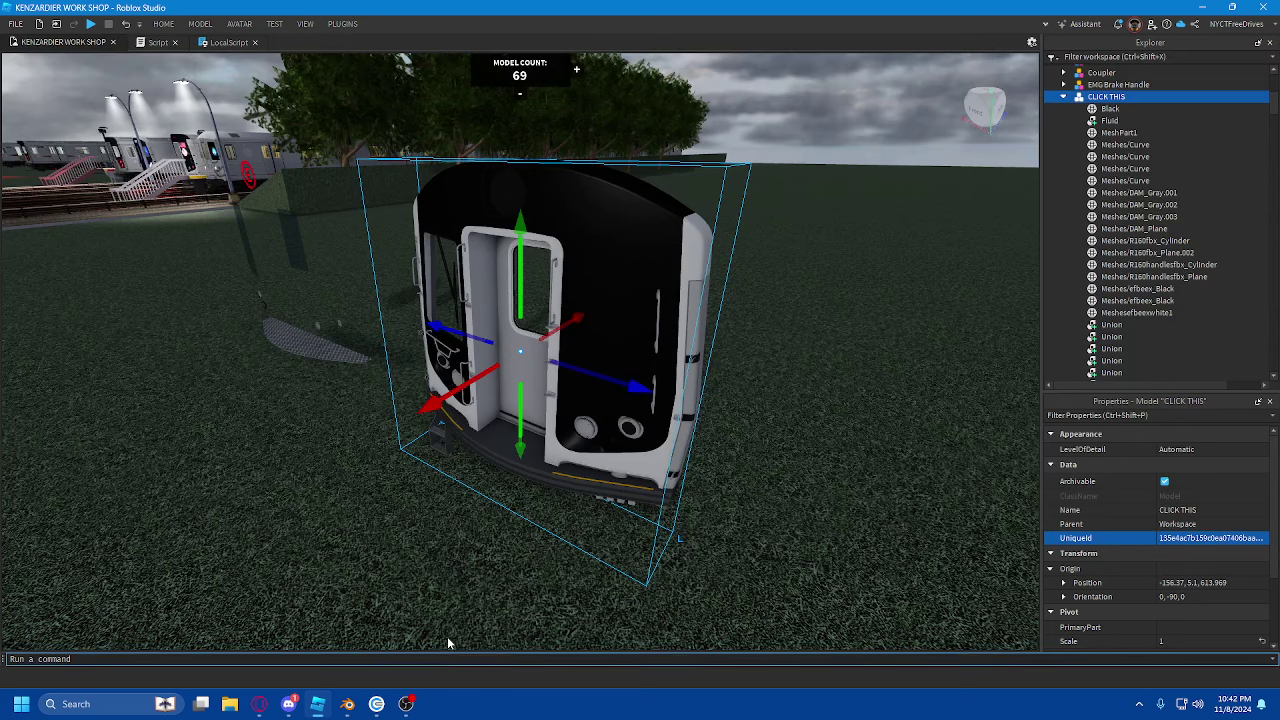
key(ctrl+v)
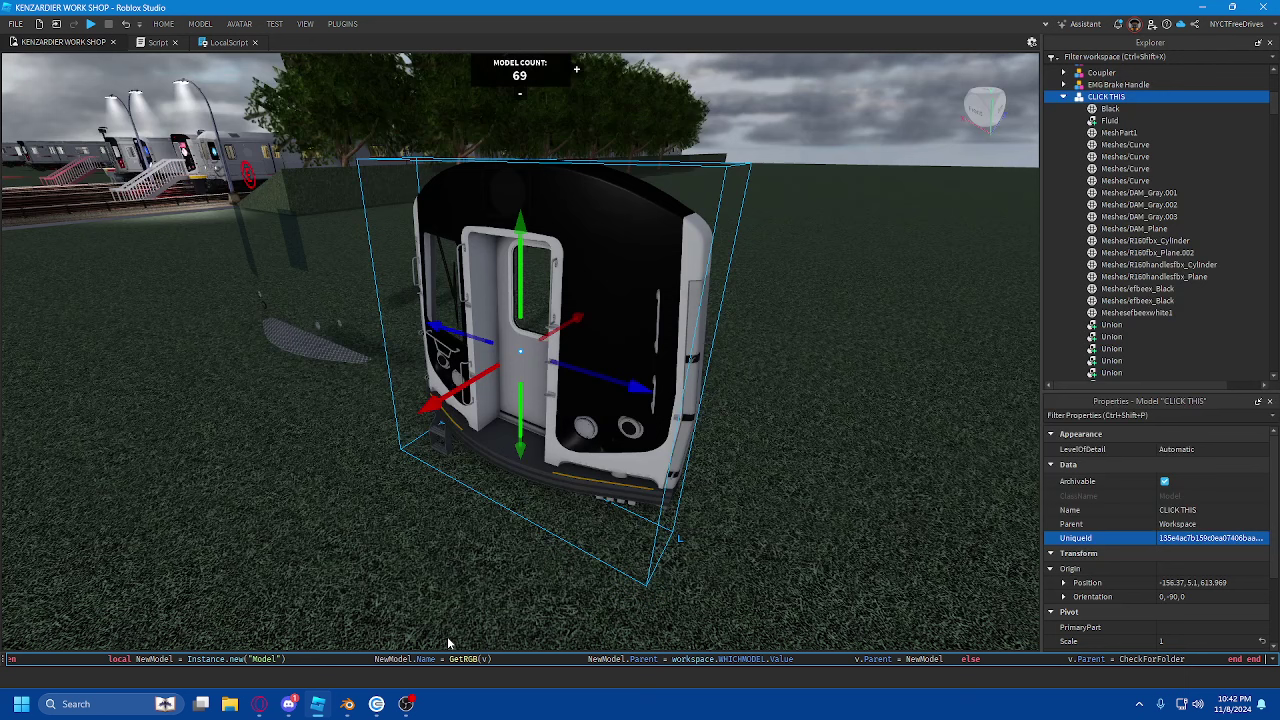
key(Return)
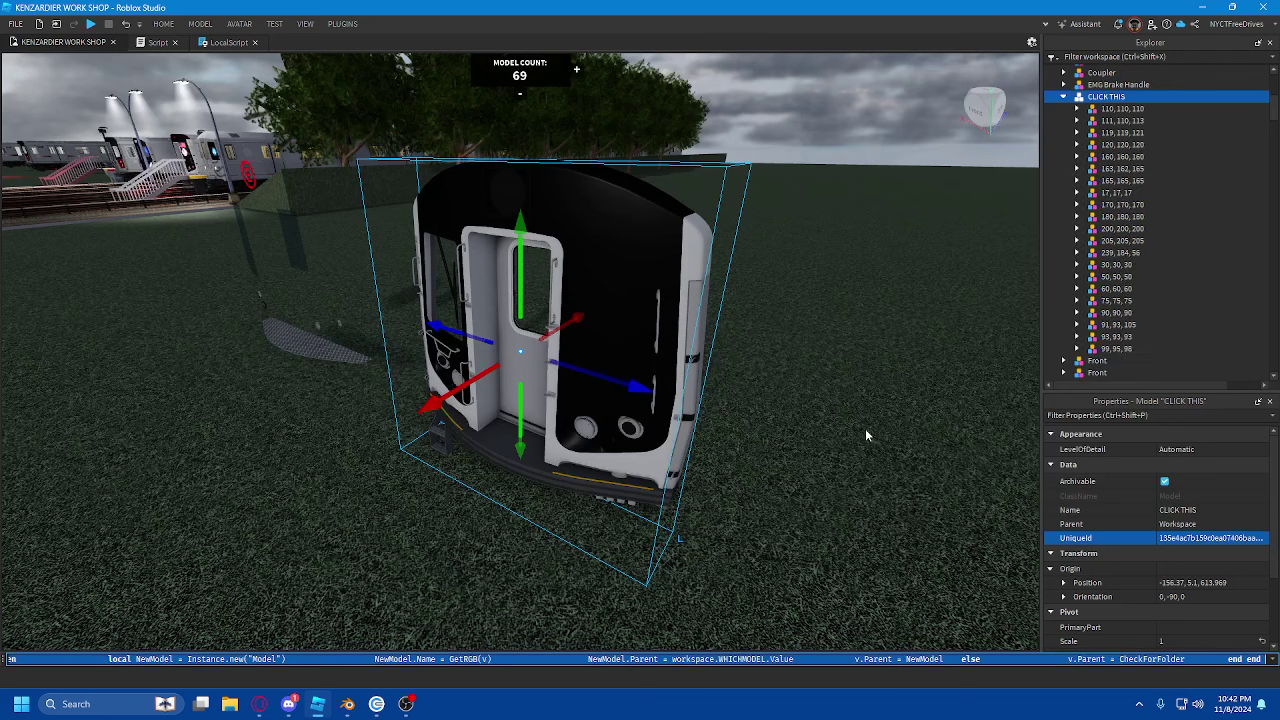
- Examine the first Union of the 93, 93, 93 colour group up close on the train front
click(1078, 335)
click(1120, 348)
key(f)
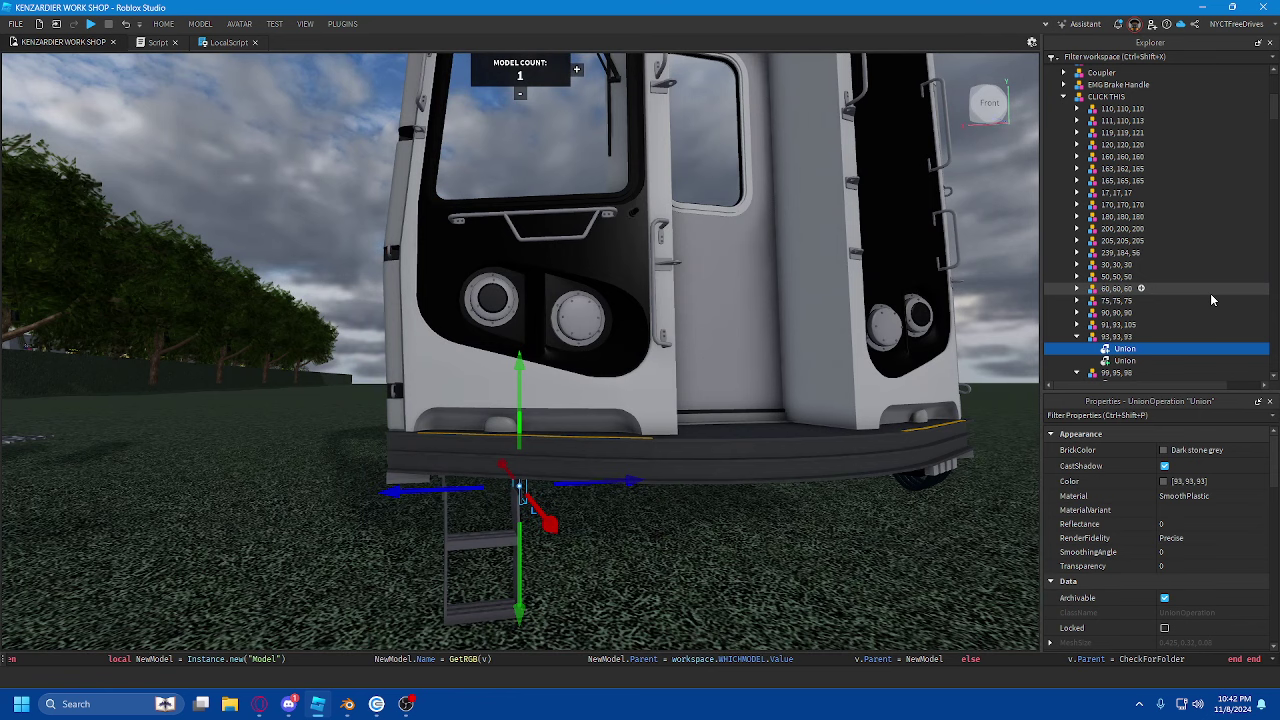
- Move the Union from the 119, 119, 121 group into the 120, 120, 120 group and remove the emptied group
click(1124, 134)
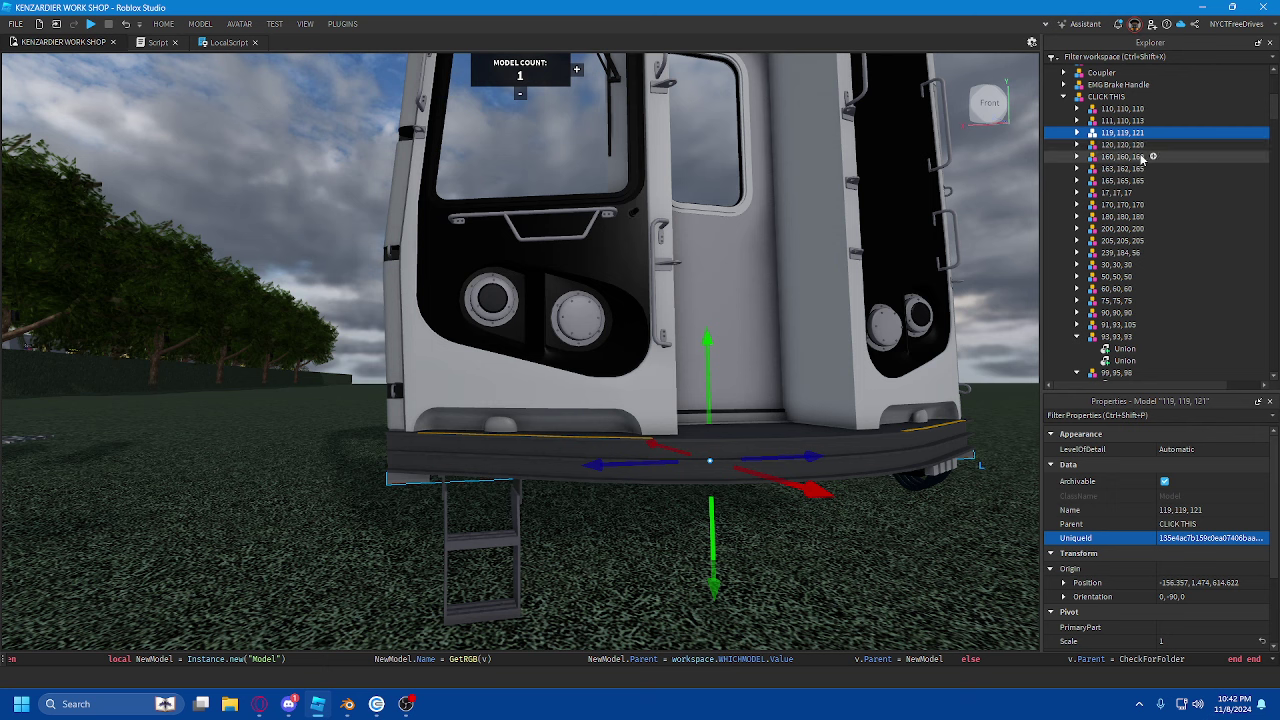
click(1077, 133)
drag(1125, 145, 1122, 161)
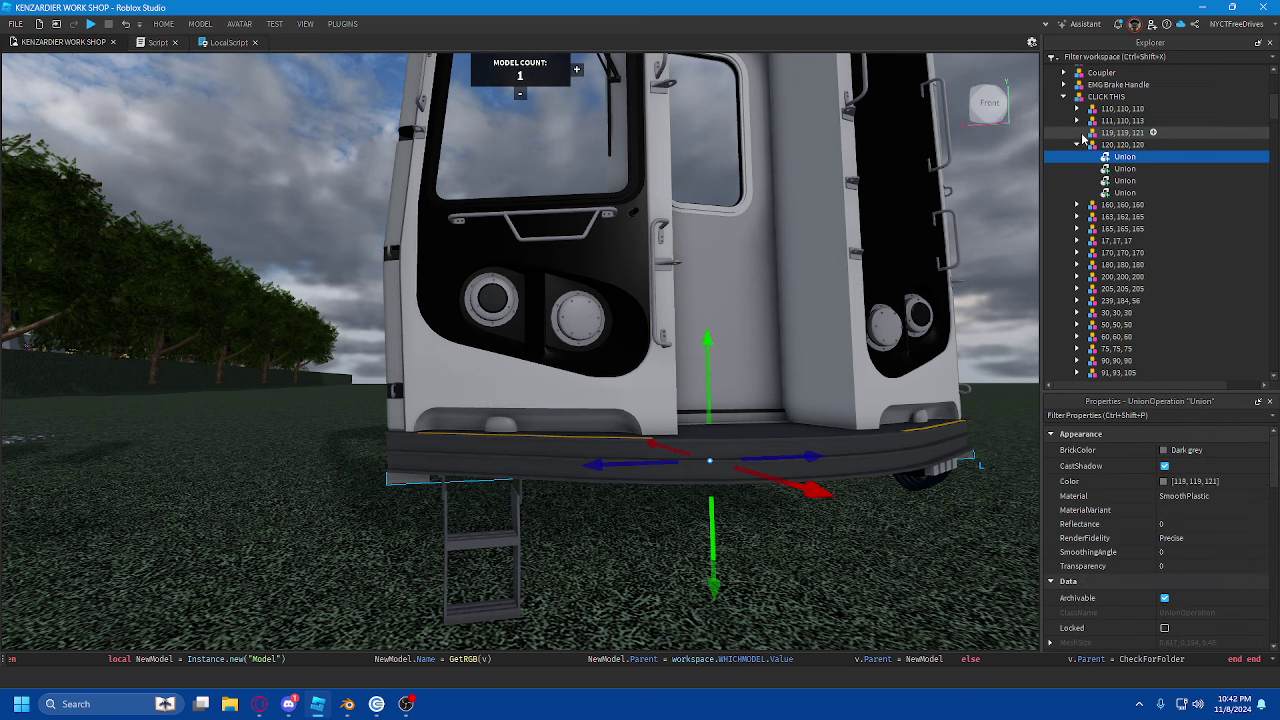
click(1124, 158)
- Set the moved Union's Color to 120, 120, 120, matching the other Unions of its group
click(1188, 482)
click(1128, 181)
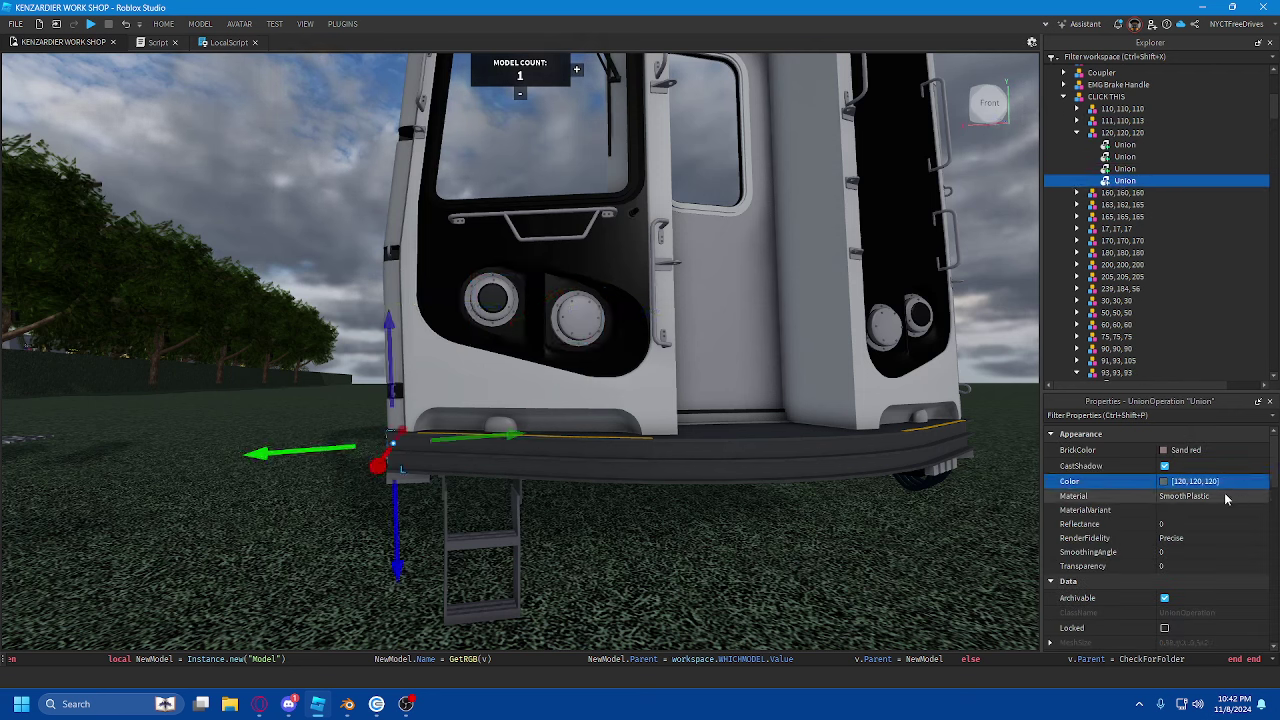
click(1129, 169)
click(1128, 157)
click(1125, 145)
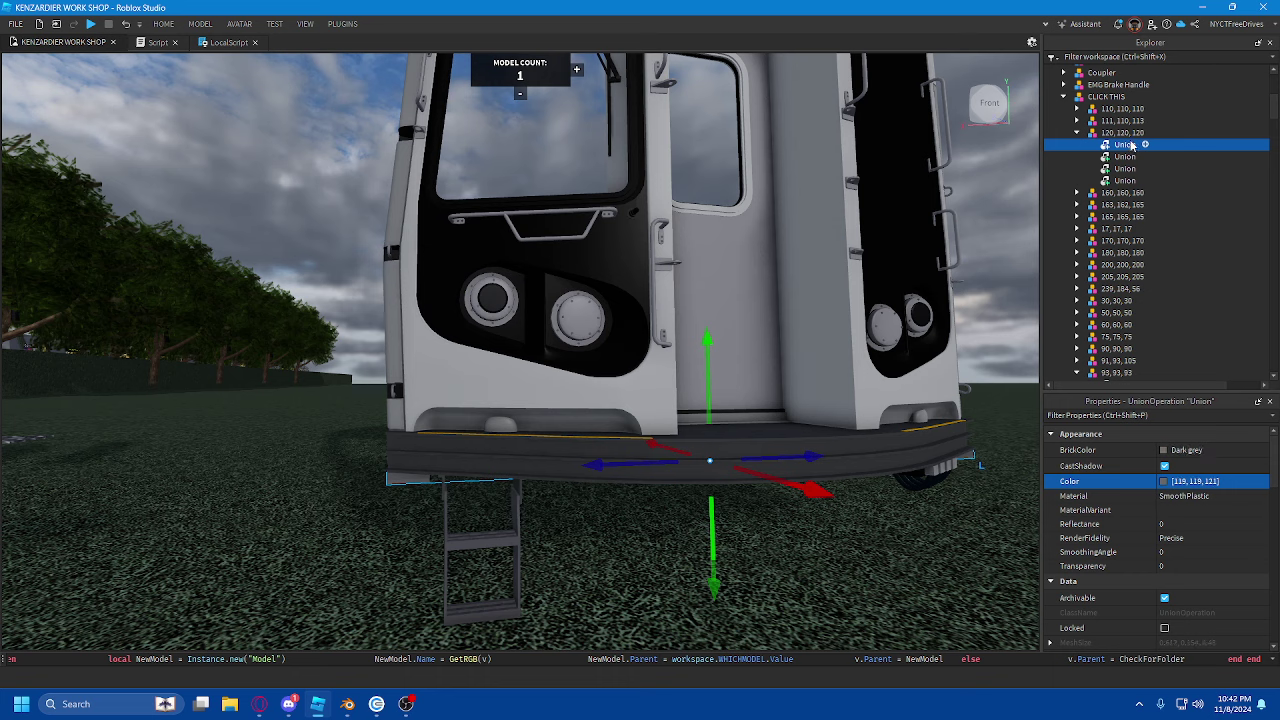
click(1216, 483)
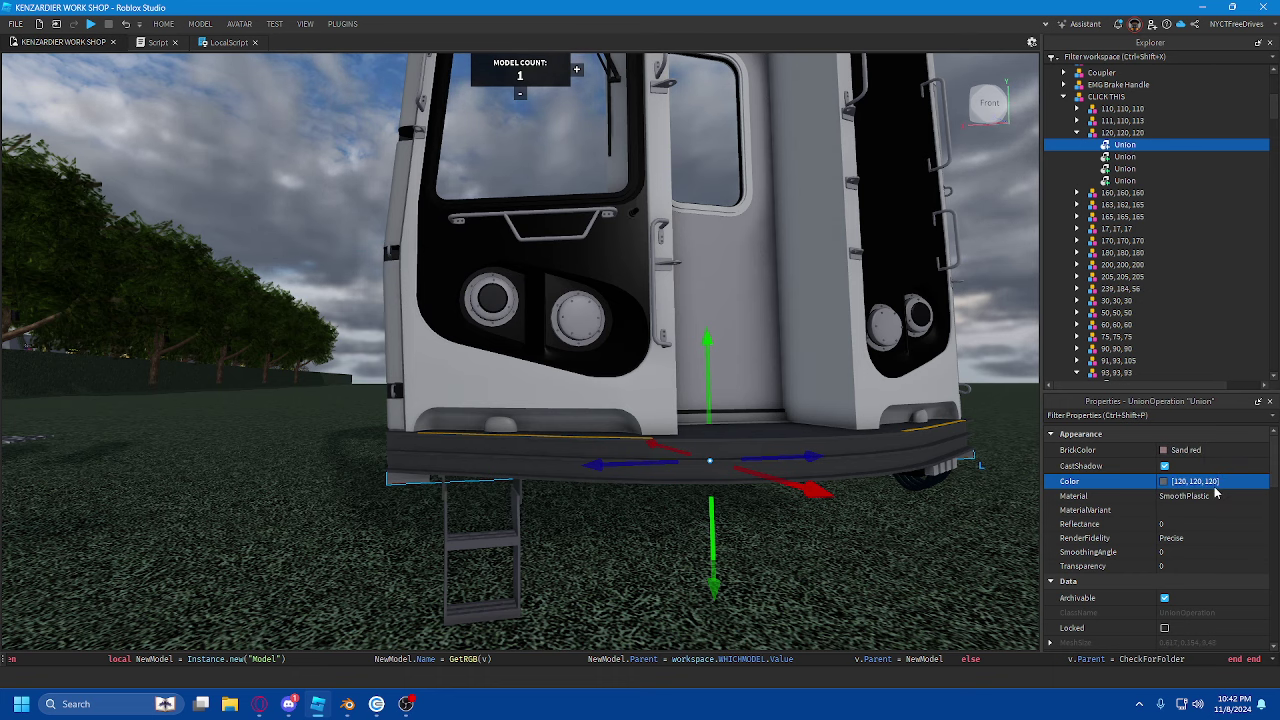
- Enable UsePartColor for the recoloured Union under the bumper and check it from the side
key(a)
right_drag(620, 440, 620, 440)
scroll(1245, 554, down, 3)
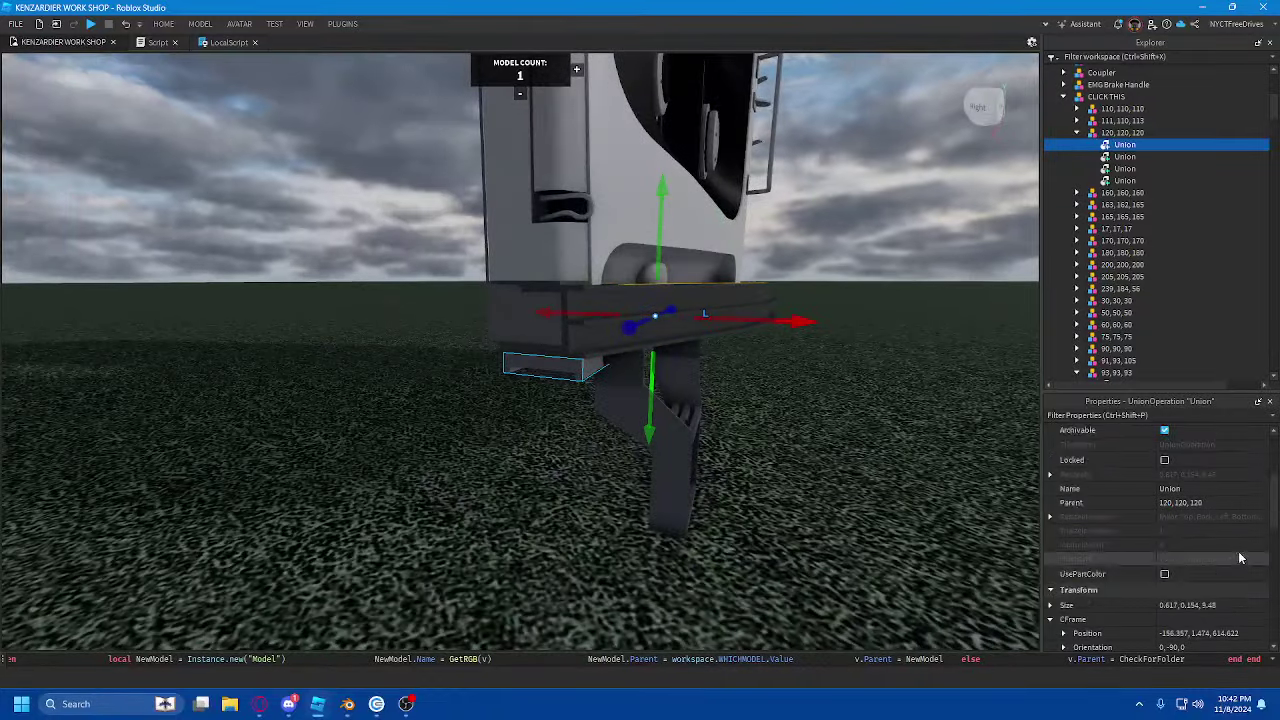
scroll(1239, 558, down, 1)
scroll(829, 460, up, 4)
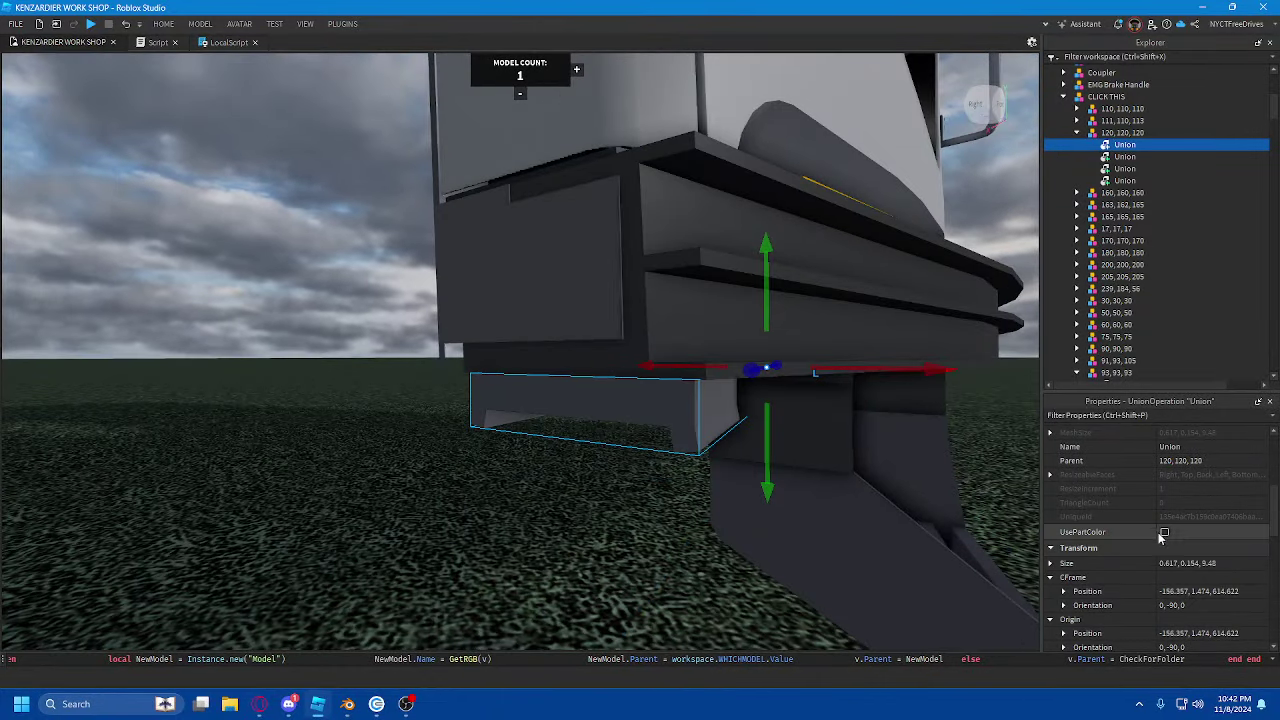
click(1165, 533)
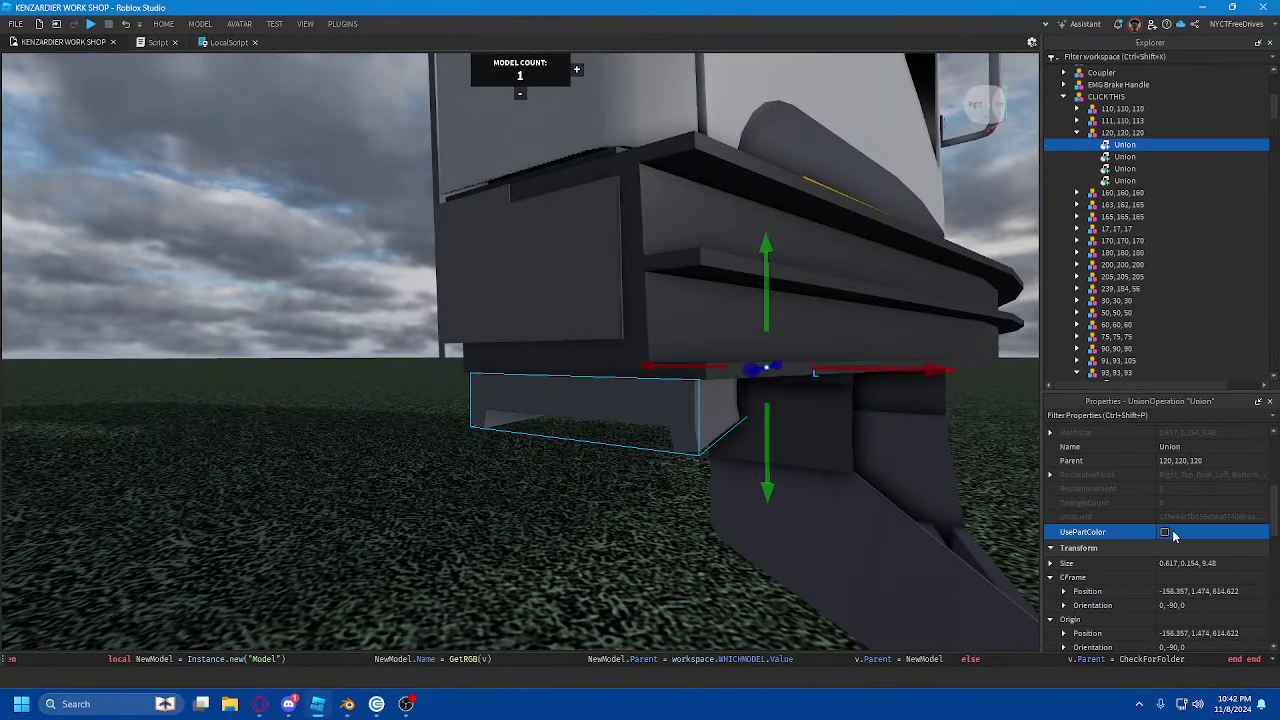
right_drag(884, 494, 884, 494)
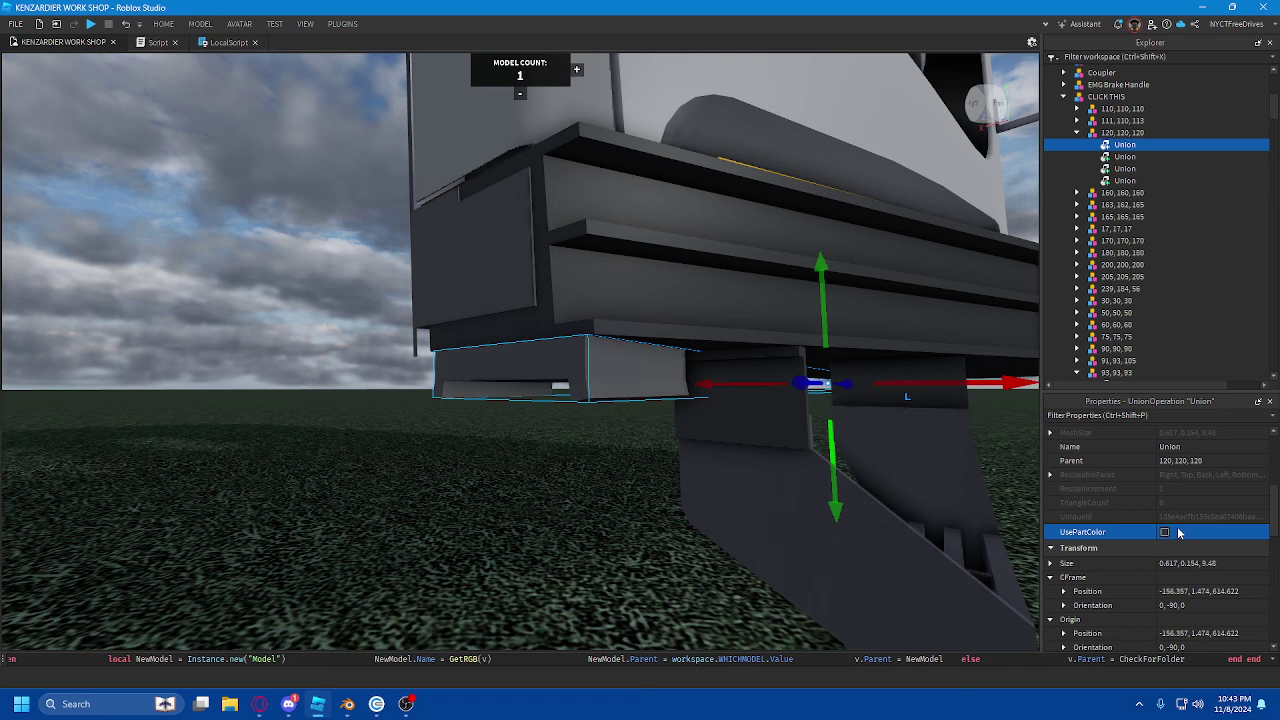
- Move the Union from the 111, 110, 113 group into the 110, 110, 110 group
click(1077, 132)
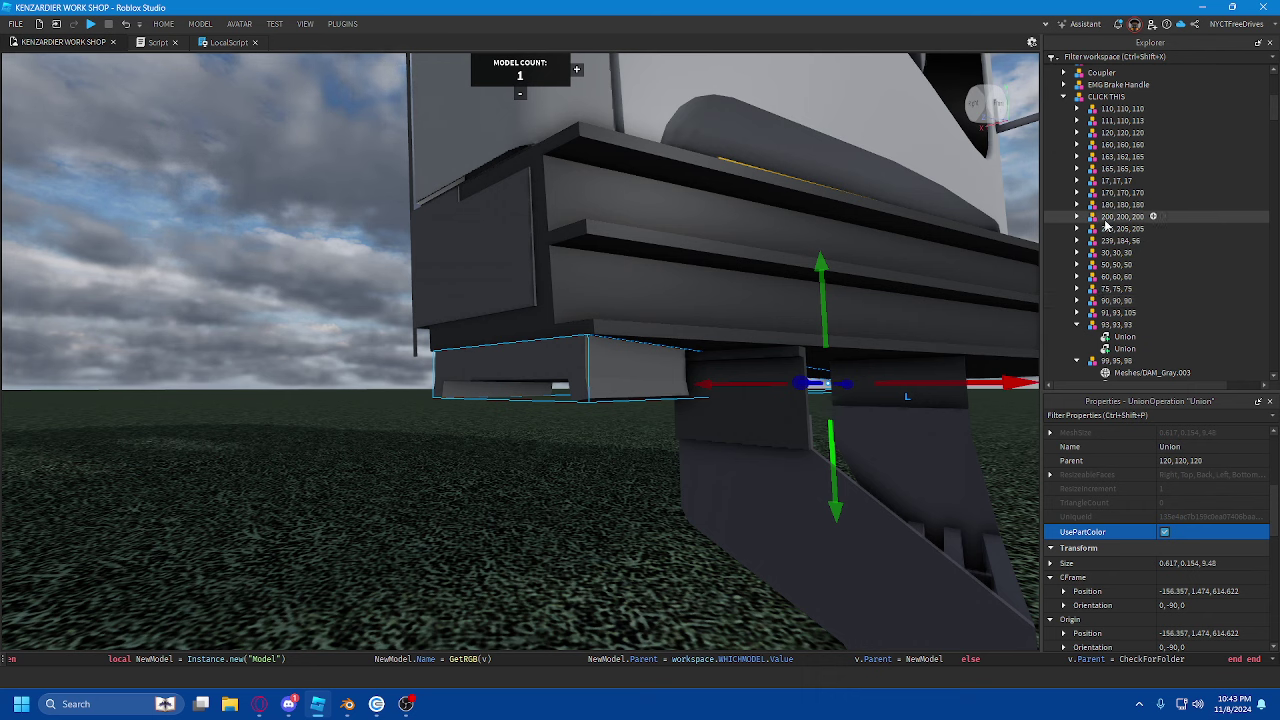
click(1100, 121)
click(1078, 121)
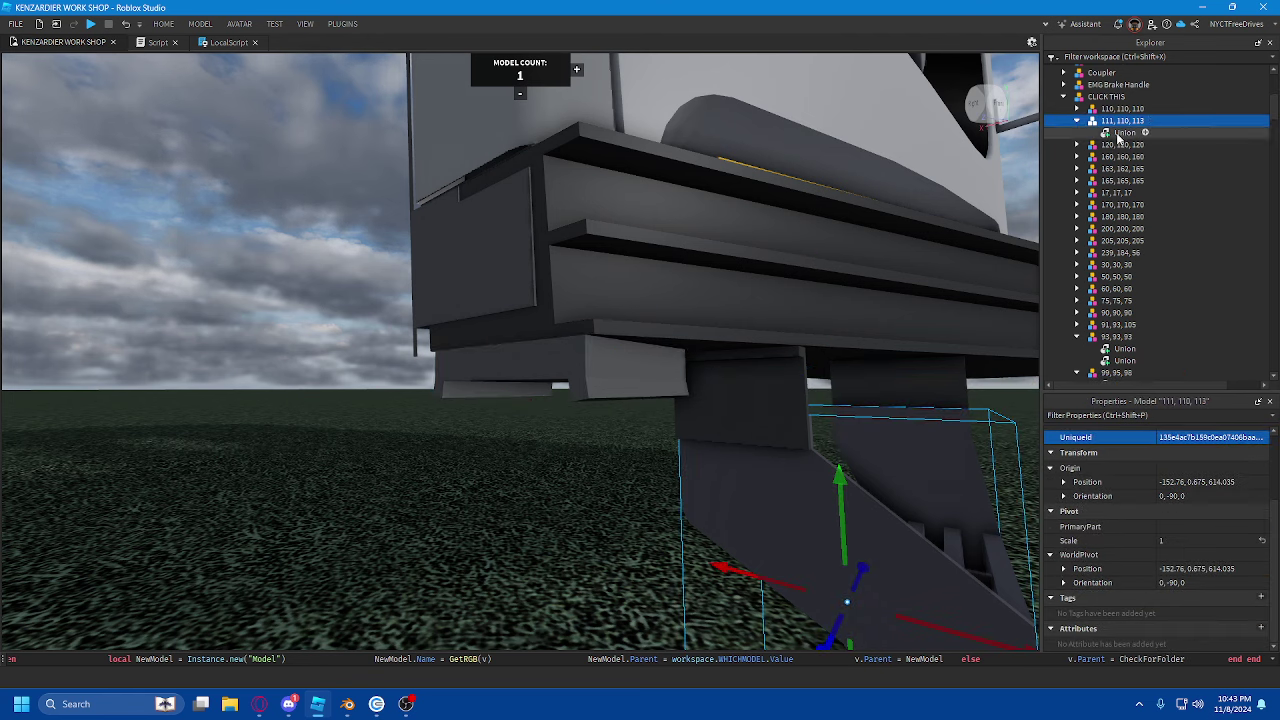
click(1109, 133)
click(1077, 109)
drag(1130, 145, 1142, 111)
- Set the moved Union's Color to 110, 110, 110, copied from Meshes/efbeex_Black in the same group
right_click(1134, 121)
click(1128, 98)
click(1131, 121)
scroll(1216, 455, up, 3)
click(1222, 464)
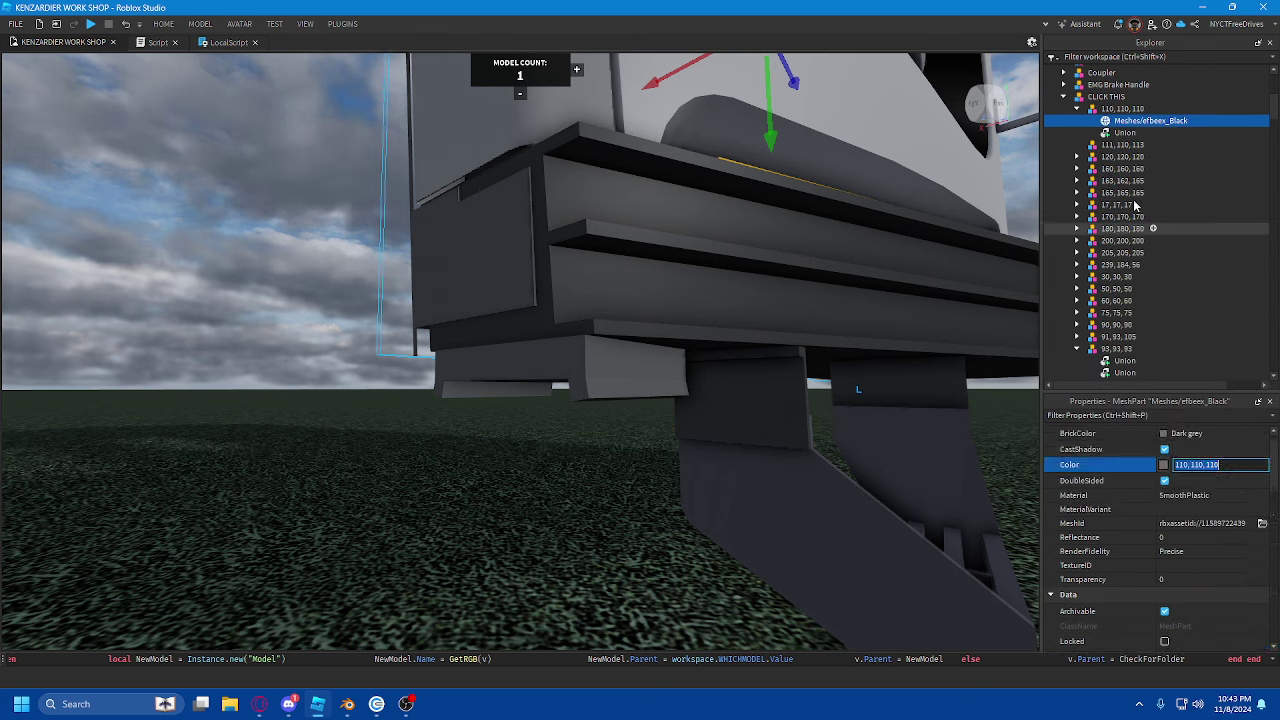
click(1125, 133)
click(1187, 463)
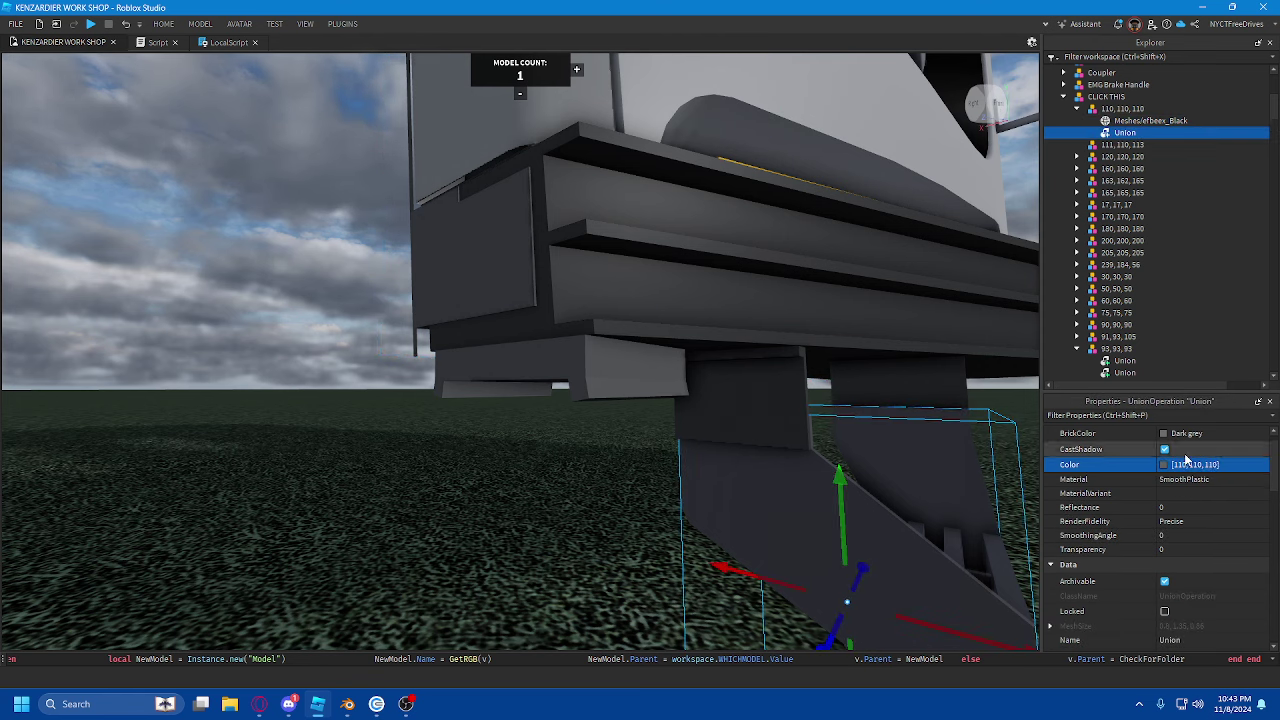
- Check the recoloured Union's UsePartColor setting and compare its look under the train front before and after the merge
scroll(1186, 458, down, 3)
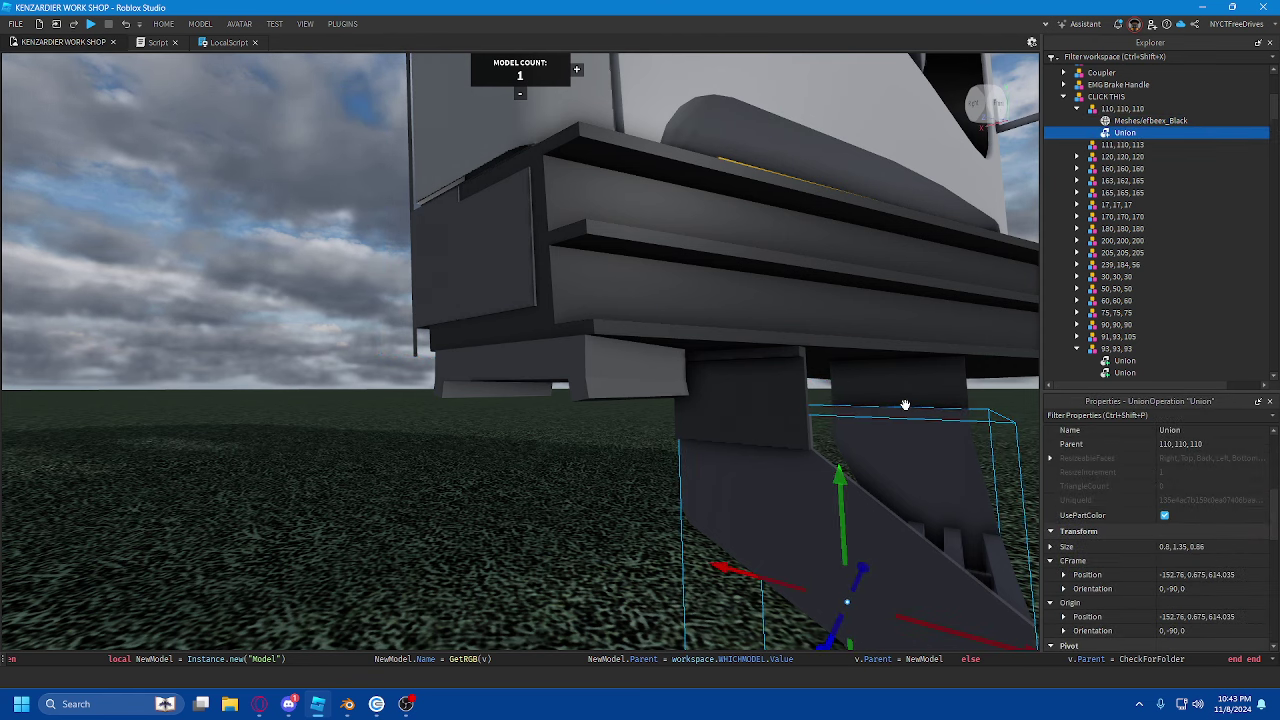
right_drag(871, 510, 878, 485)
click(877, 485)
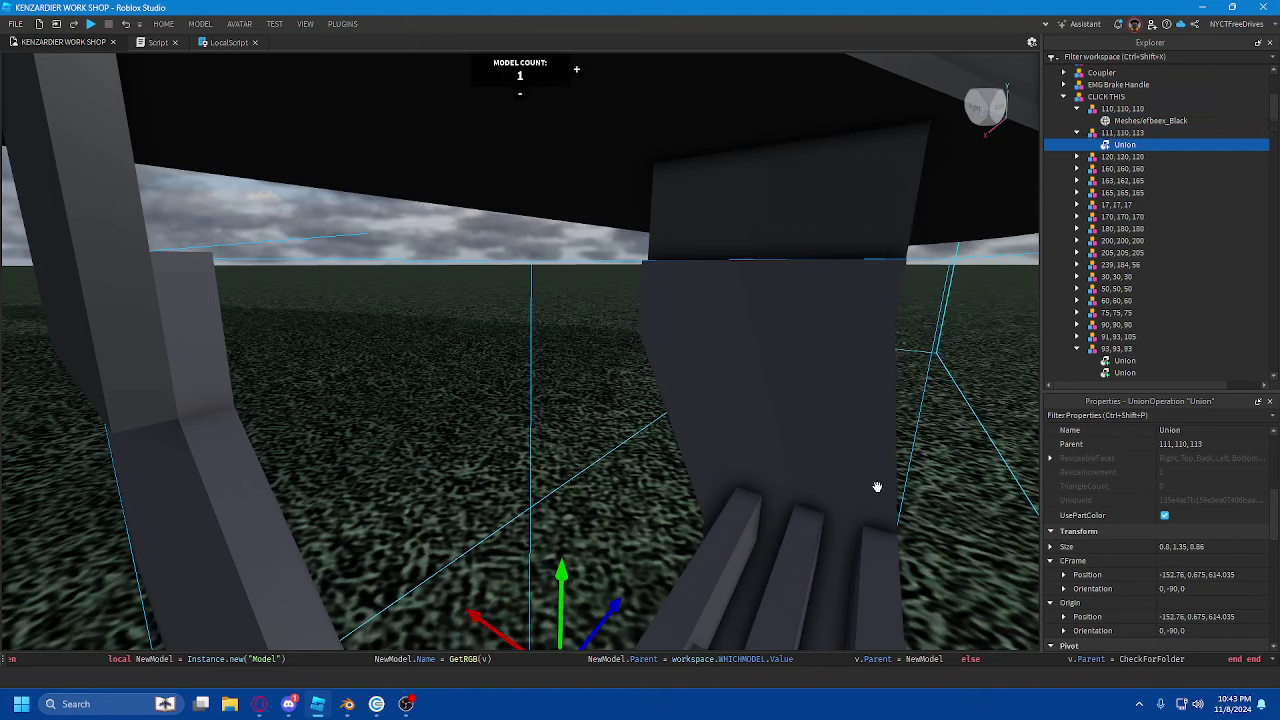
click(880, 490)
click(878, 475)
click(879, 481)
click(966, 514)
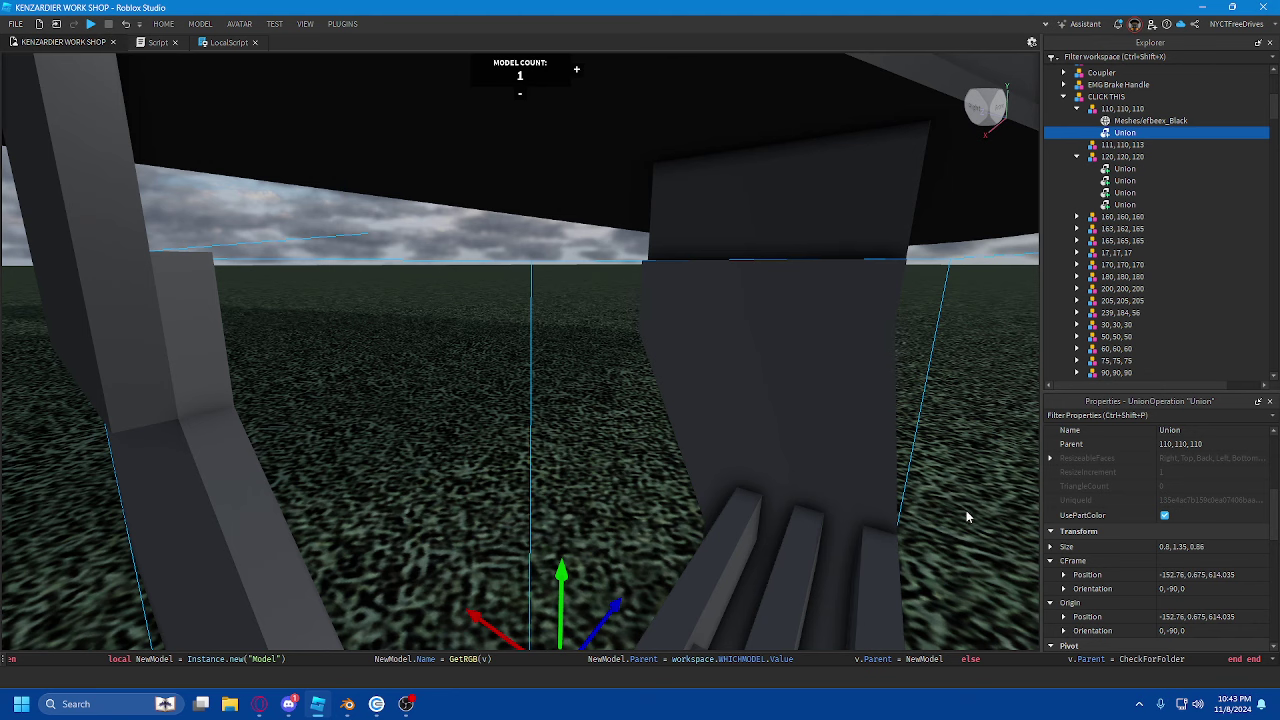
- Delete the emptied 111, 110, 113 group and collapse the 120, 120, 120 group
click(1129, 147)
key(Delete)
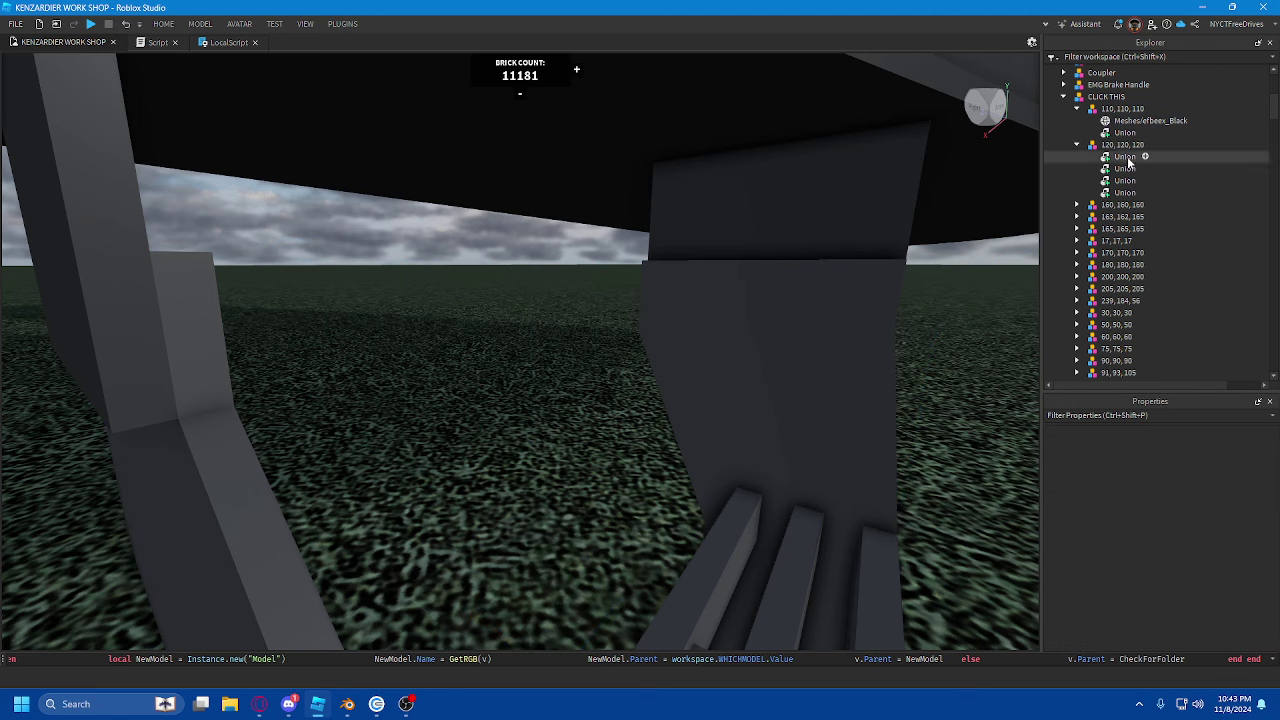
click(1129, 134)
click(1077, 145)
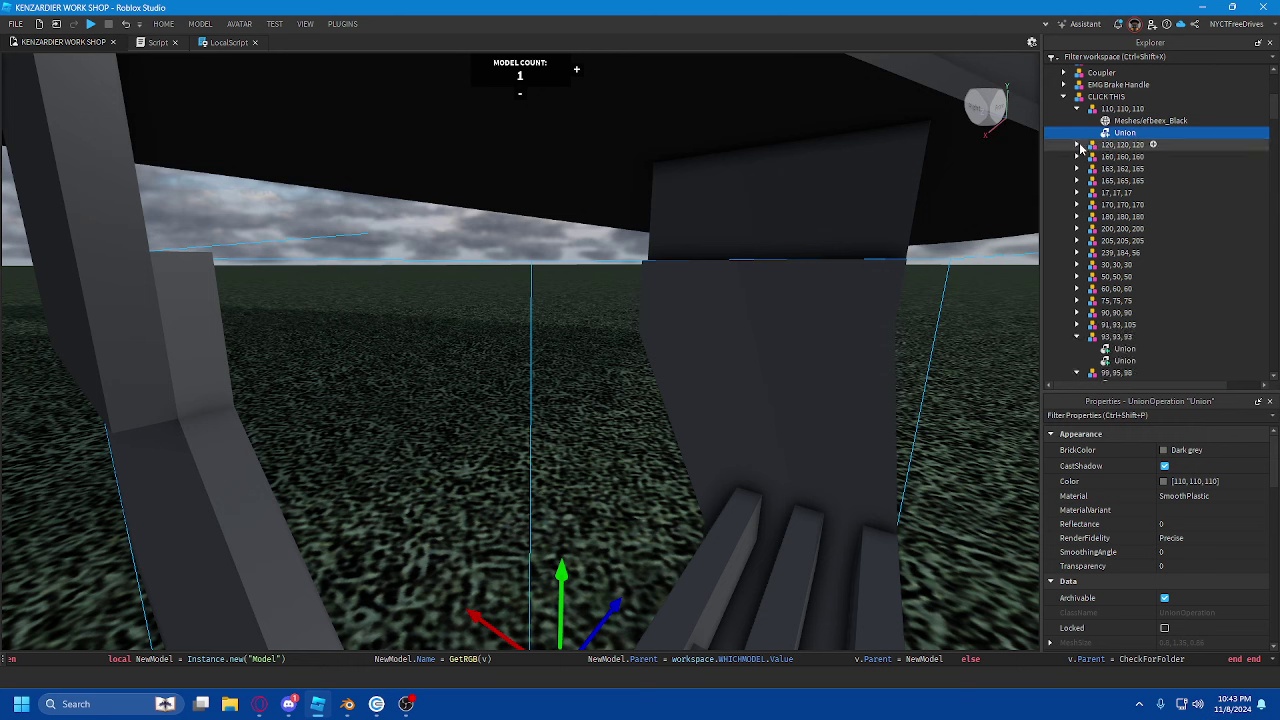
- Inspect the 163, 162, 165 and 165, 165, 165 groups and locate Meshes/DAM_Plane on the train front
click(1085, 169)
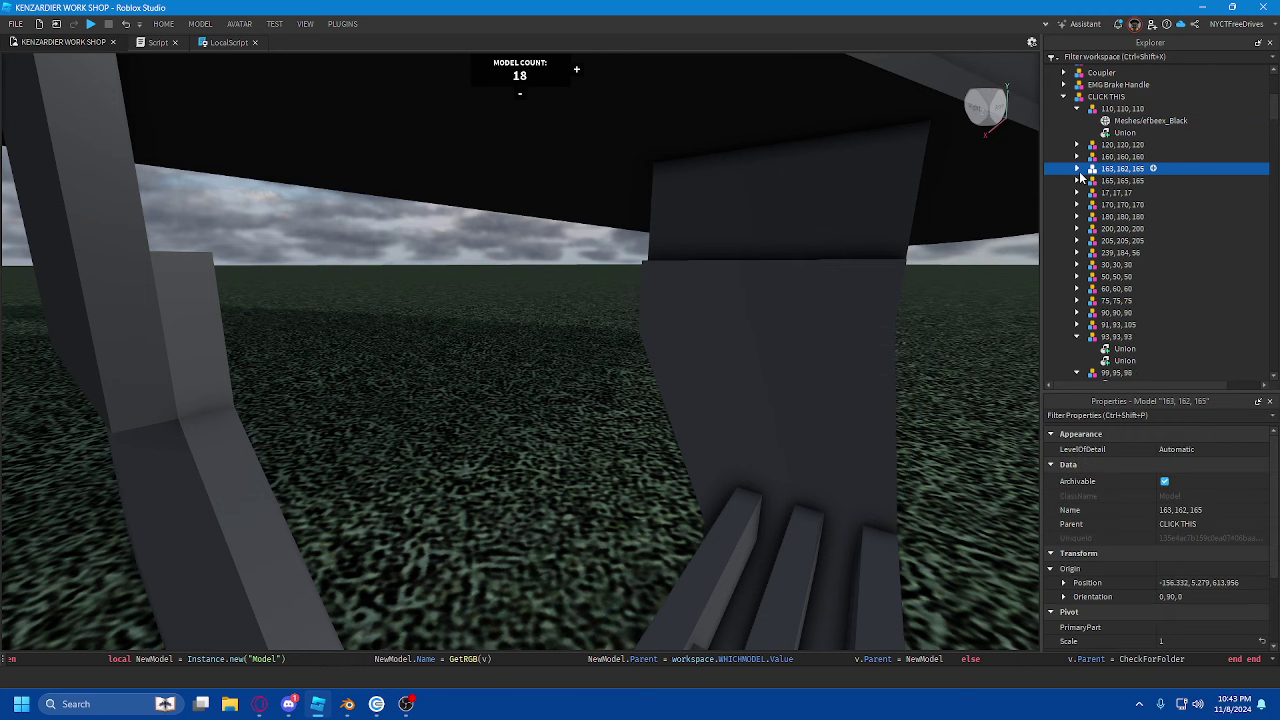
click(1077, 169)
scroll(1098, 178, down, 1)
click(1094, 146)
click(1077, 135)
click(1078, 148)
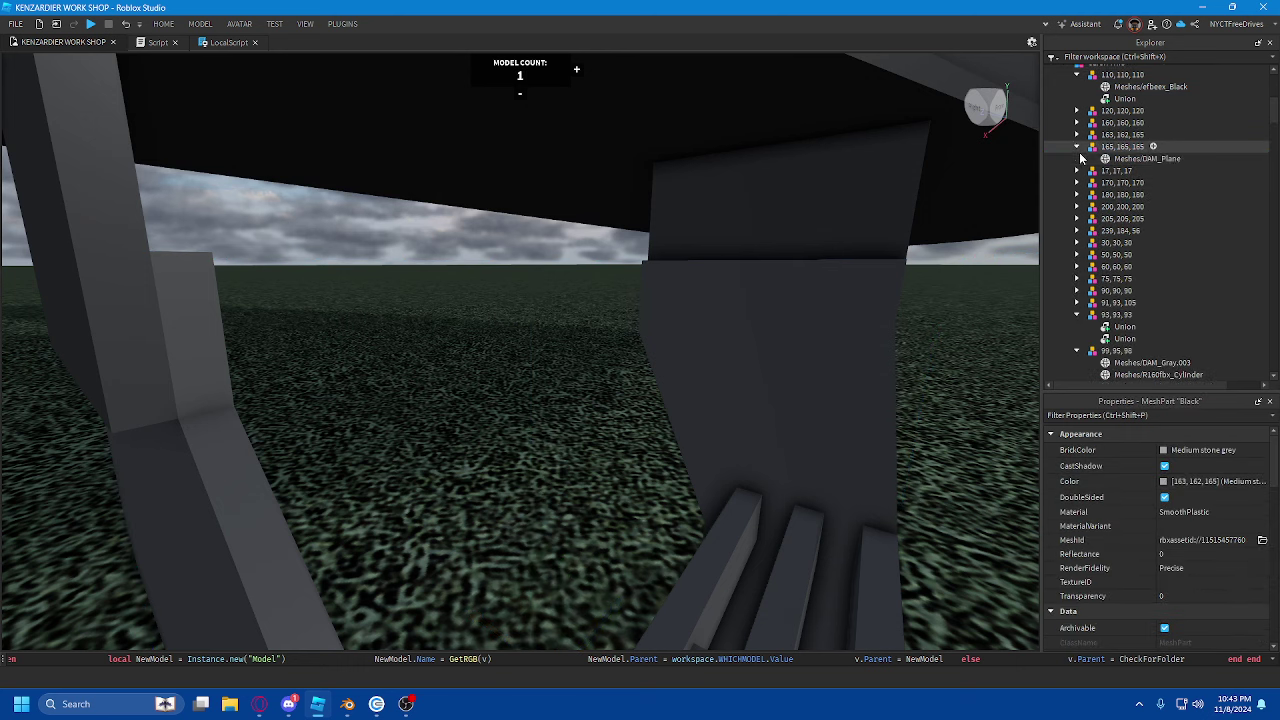
click(1108, 159)
key(f)
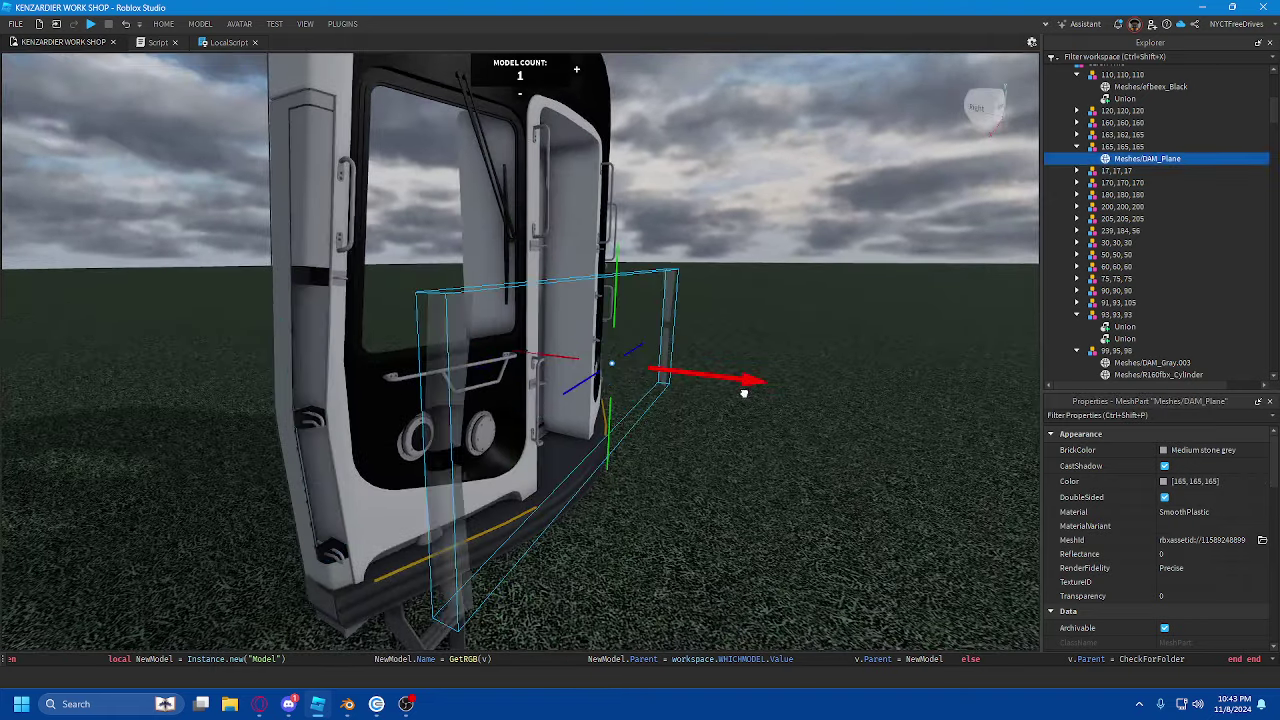
right_drag(750, 388, 754, 384)
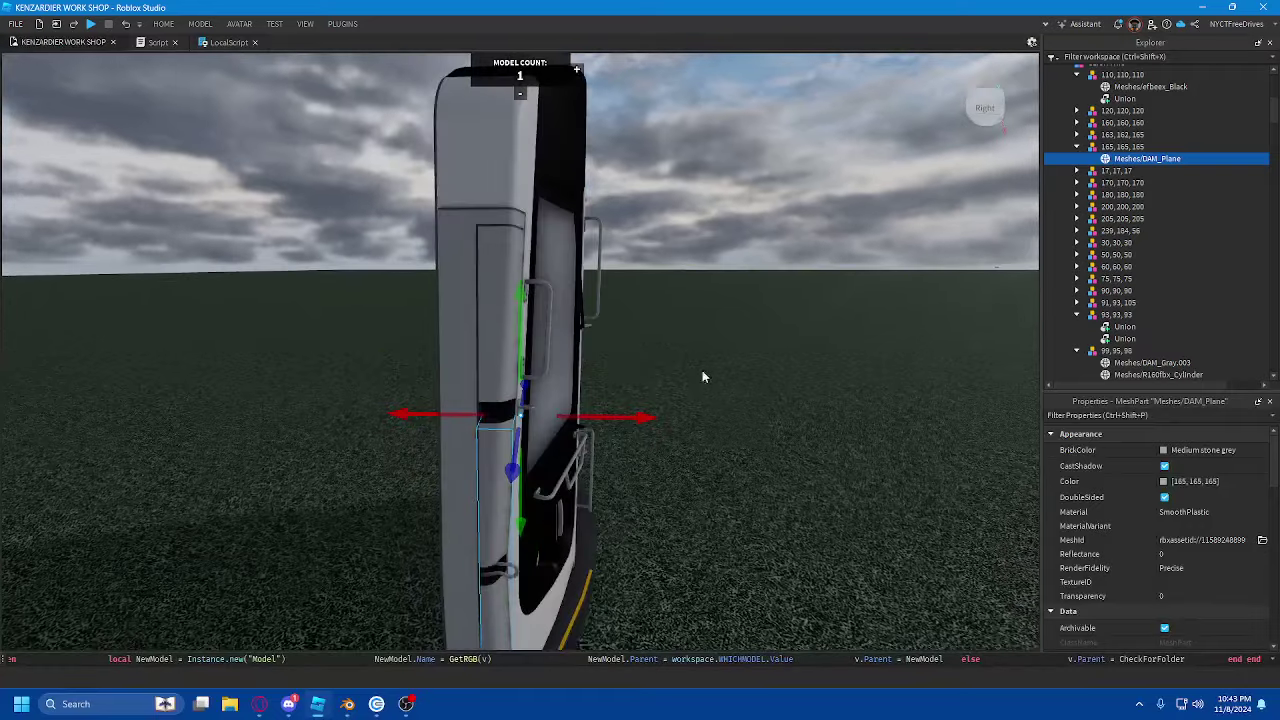
- Compare Meshes/DAM_Plane with the neighbouring Meshes/DAM_Gray.001 of the 170, 170, 170 group on the train's side
click(481, 320)
click(491, 449)
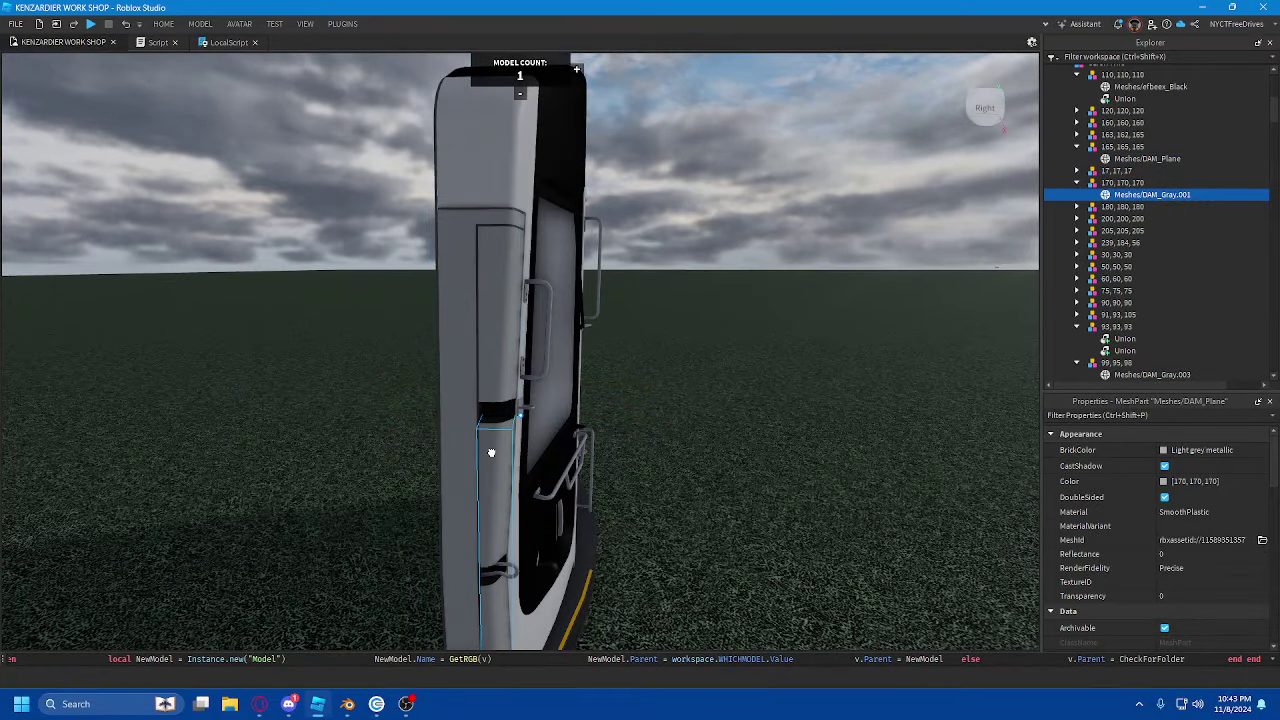
key(f)
scroll(495, 450, down, 3)
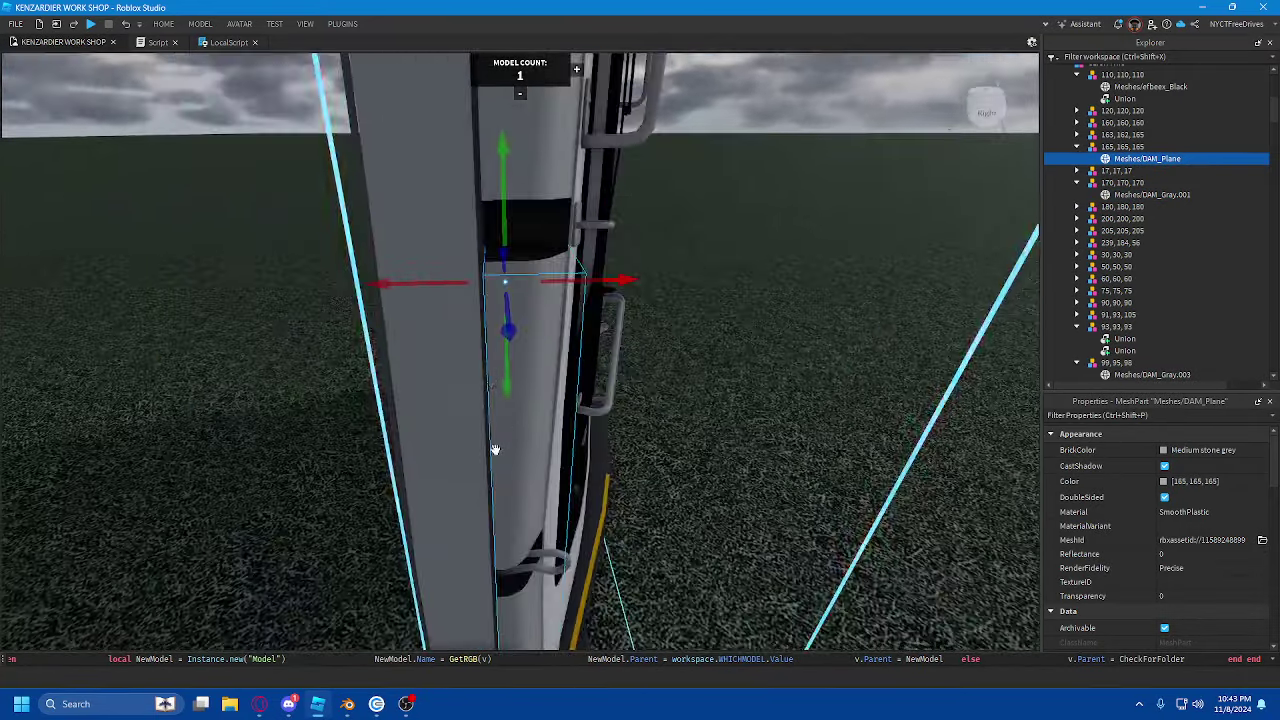
drag(461, 223, 453, 274)
key(ctrl+z)
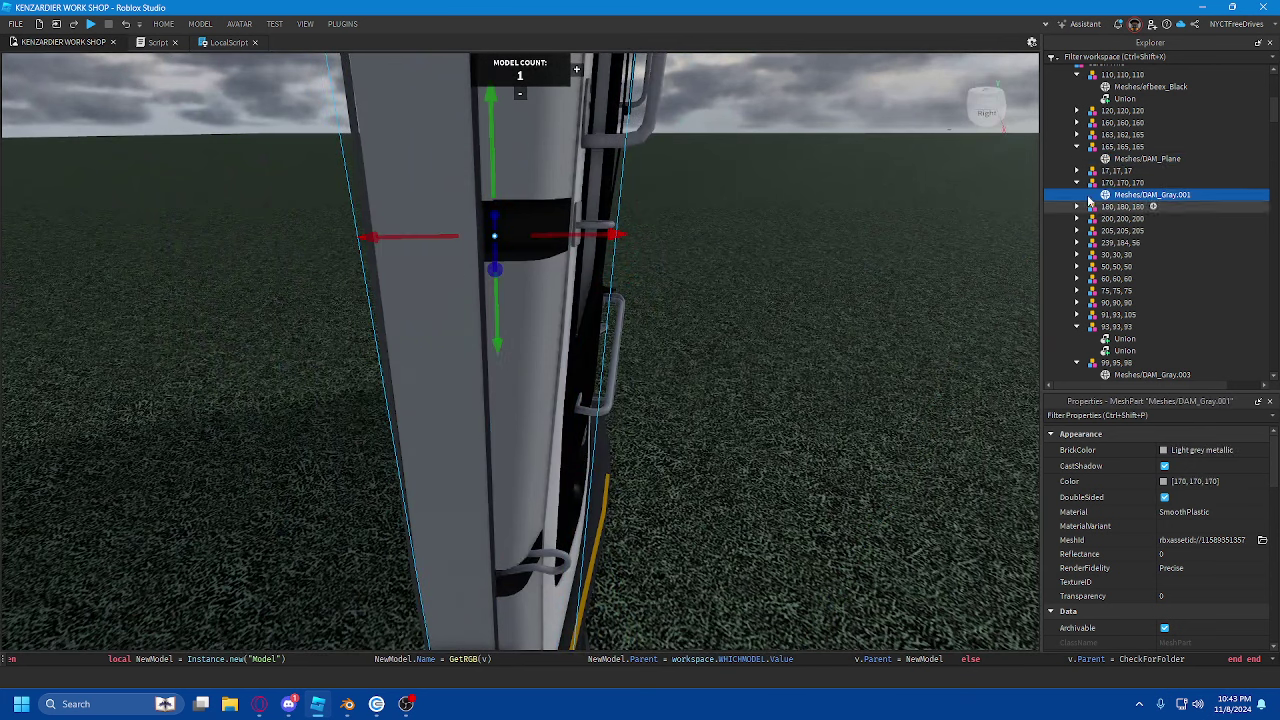
- Move Meshes/DAM_Plane into the 170, 170, 170 group and delete the emptied 165, 165, 165 group
drag(1137, 160, 1149, 183)
click(1125, 146)
key(Delete)
- Set the Color of Meshes/DAM_Plane to 170, 170, 170, copied from Meshes/DAM_Gray.001
click(1150, 170)
click(1205, 481)
key(ctrl+c)
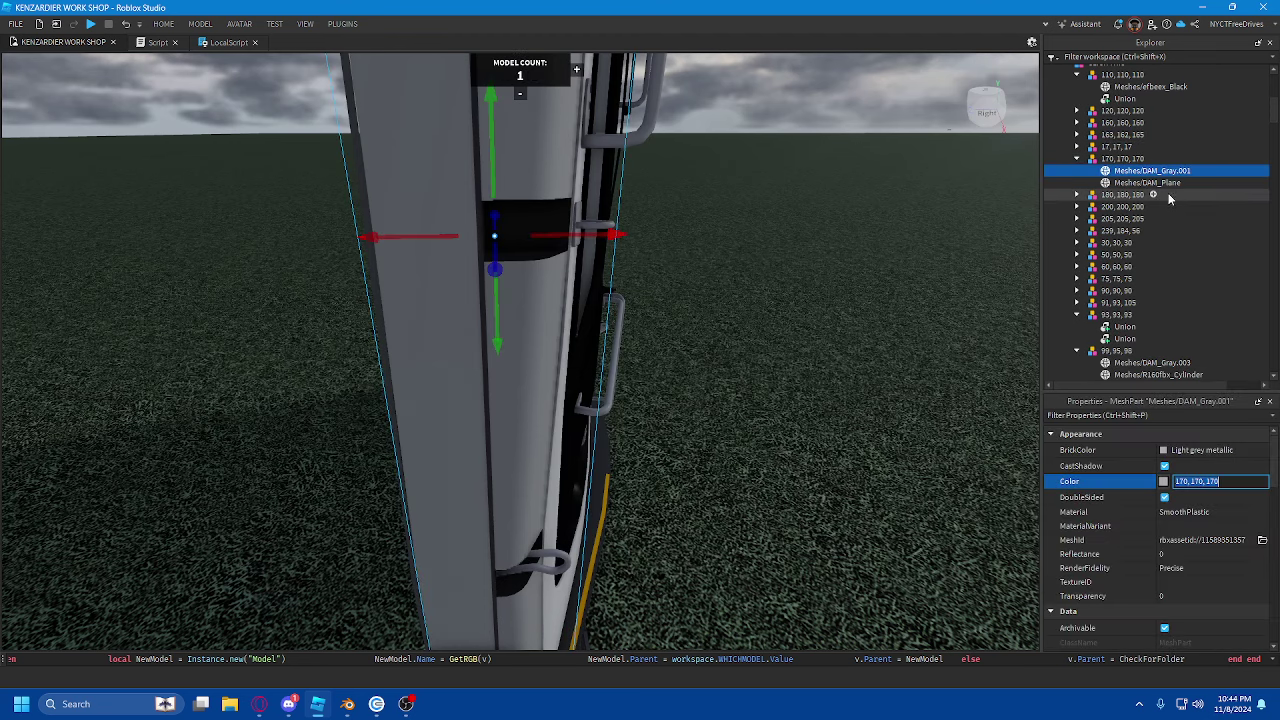
click(1160, 183)
click(1195, 482)
key(ctrl+v)
right_drag(773, 415, 773, 415)
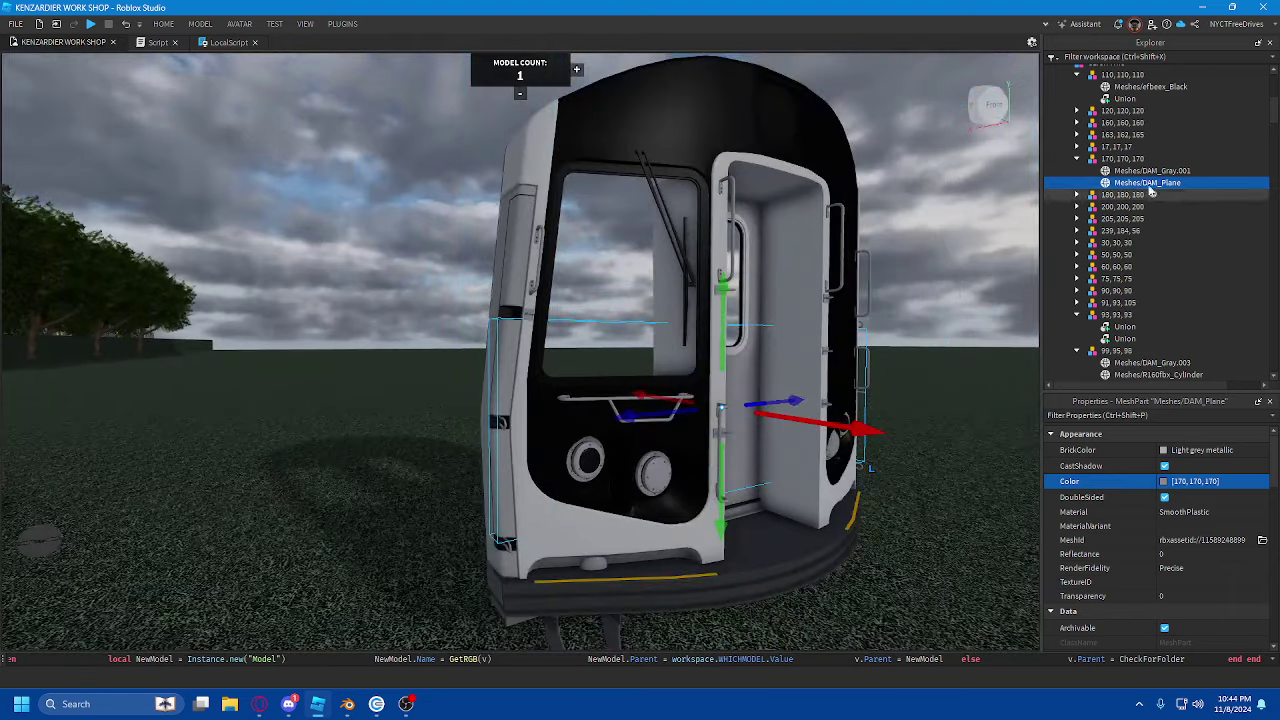
- Collapse the 170, 170, 170 and 110, 110, 110 groups and review the extents of the 110 and 120 groups
click(1122, 158)
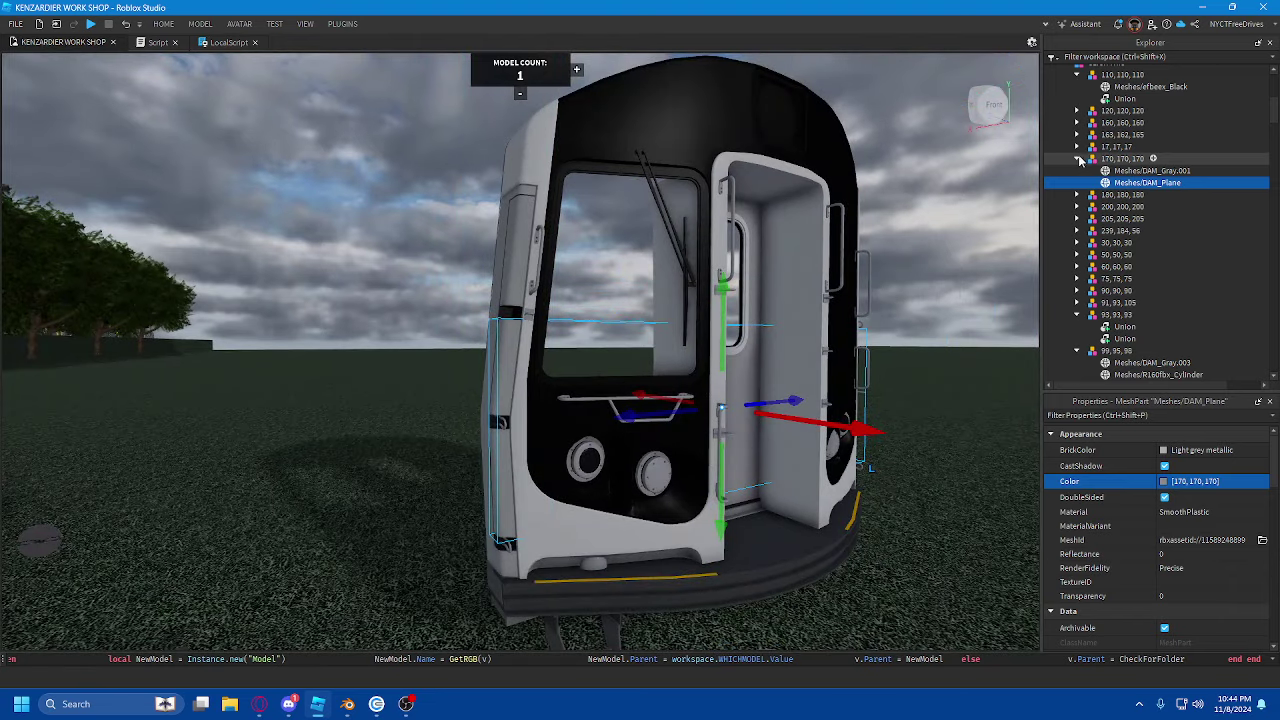
click(1077, 158)
scroll(1075, 158, up, 2)
click(1077, 142)
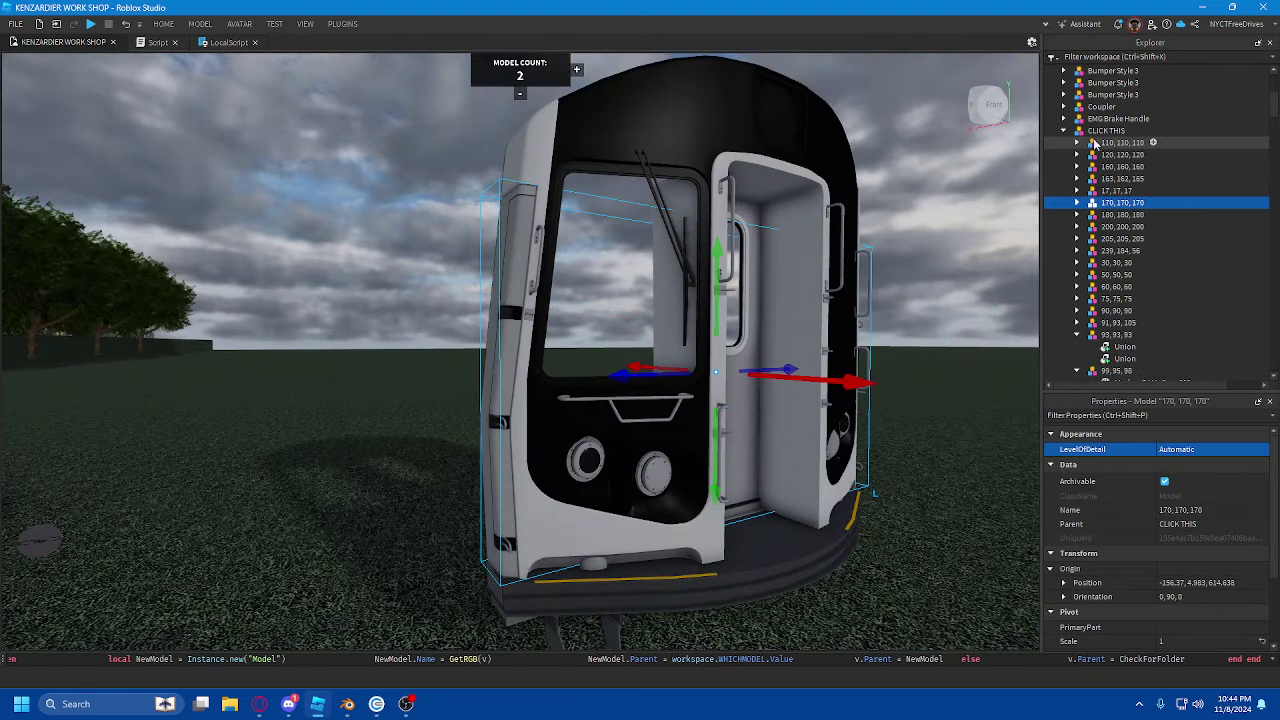
click(1122, 142)
scroll(1130, 142, down, 1)
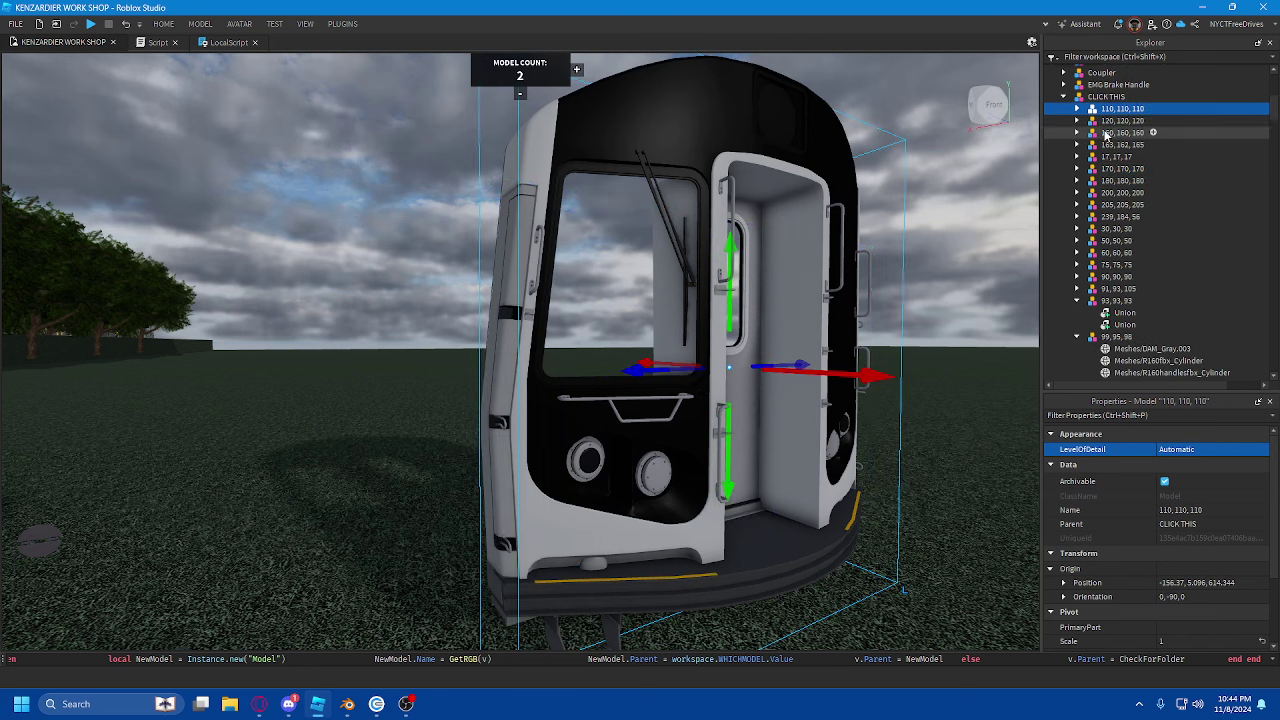
click(1124, 121)
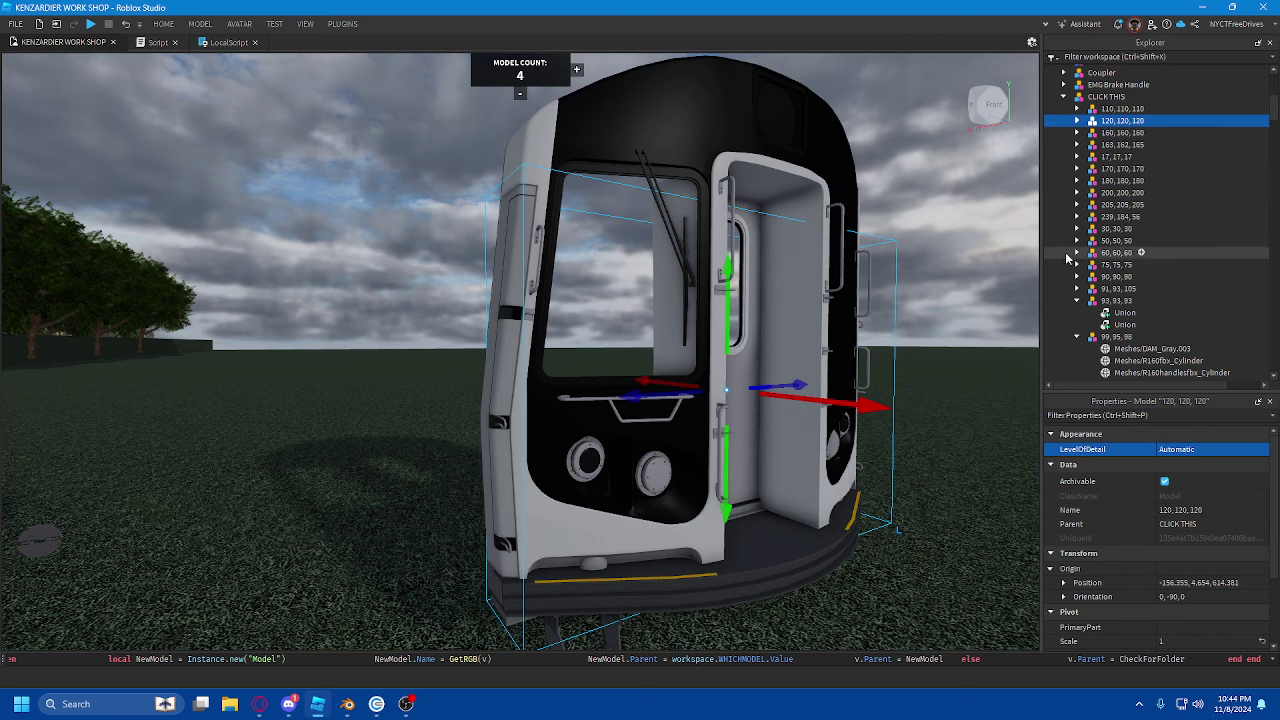
- Compare the 200, 200, 200 and 205, 205, 205 groups and view the latter from the train's front
click(1110, 205)
click(1112, 193)
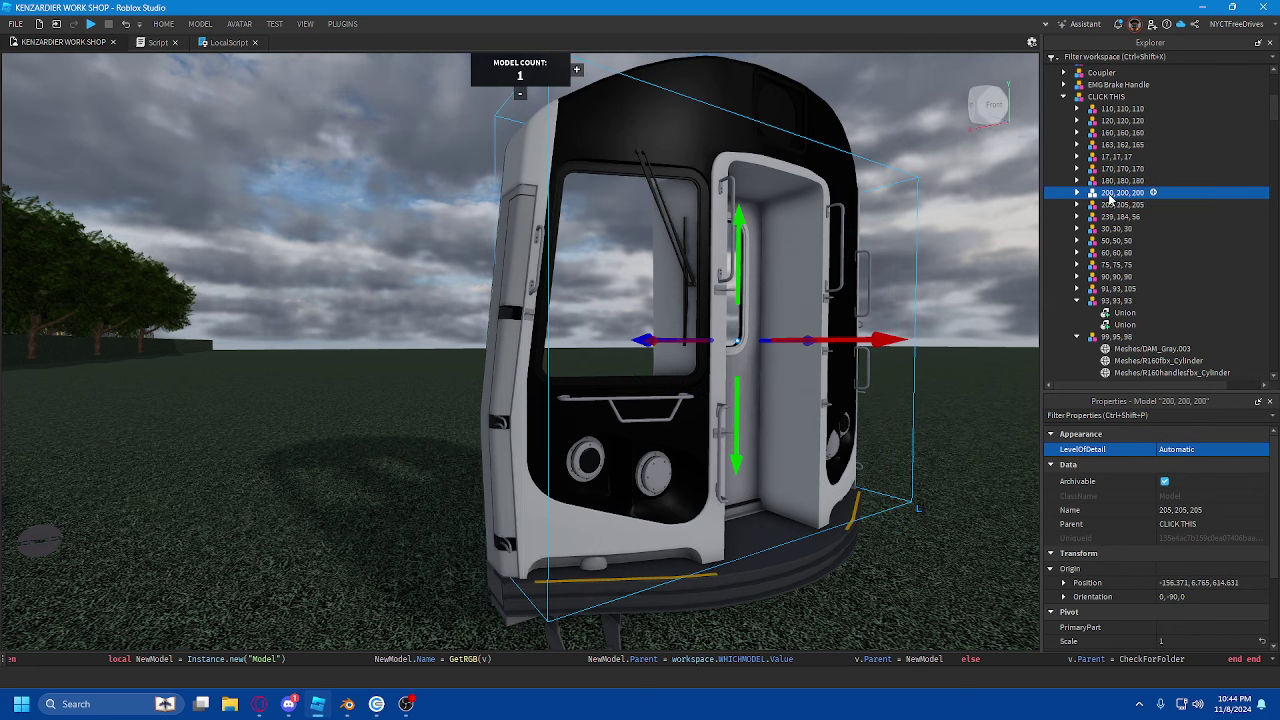
click(1110, 205)
click(1112, 193)
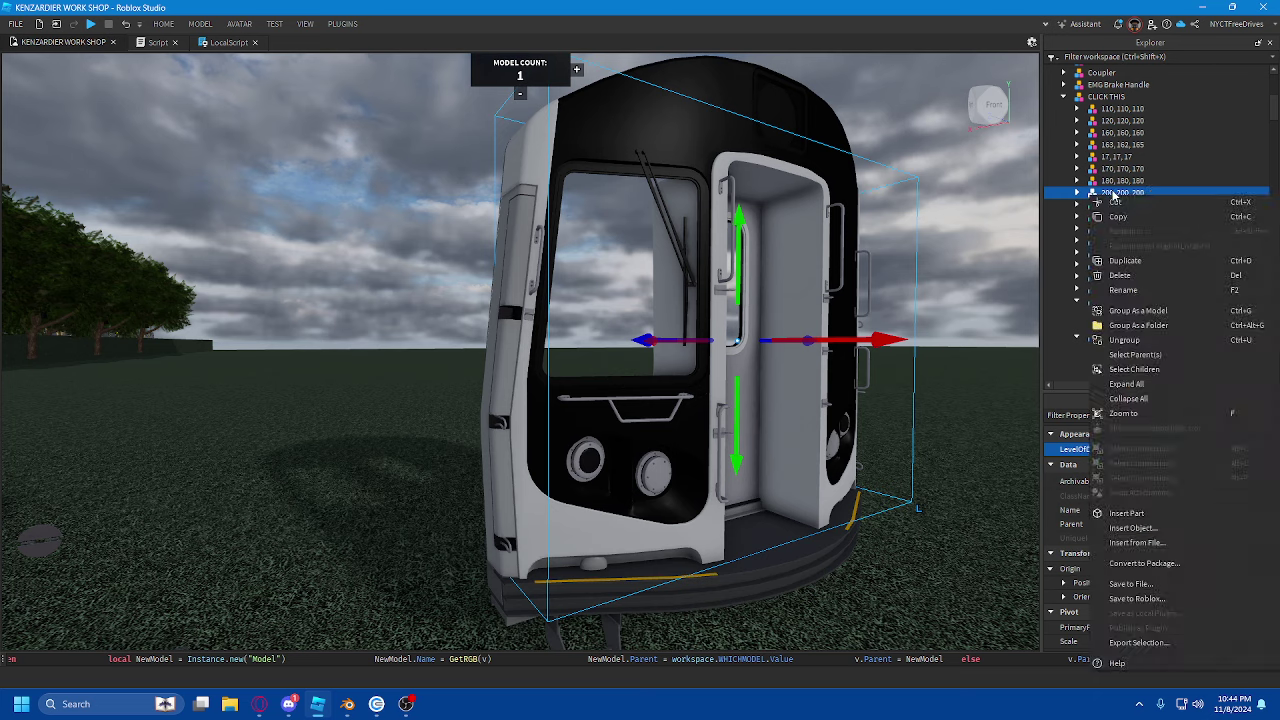
click(1110, 205)
key(f)
right_drag(961, 224, 958, 219)
key(s)
key(a)
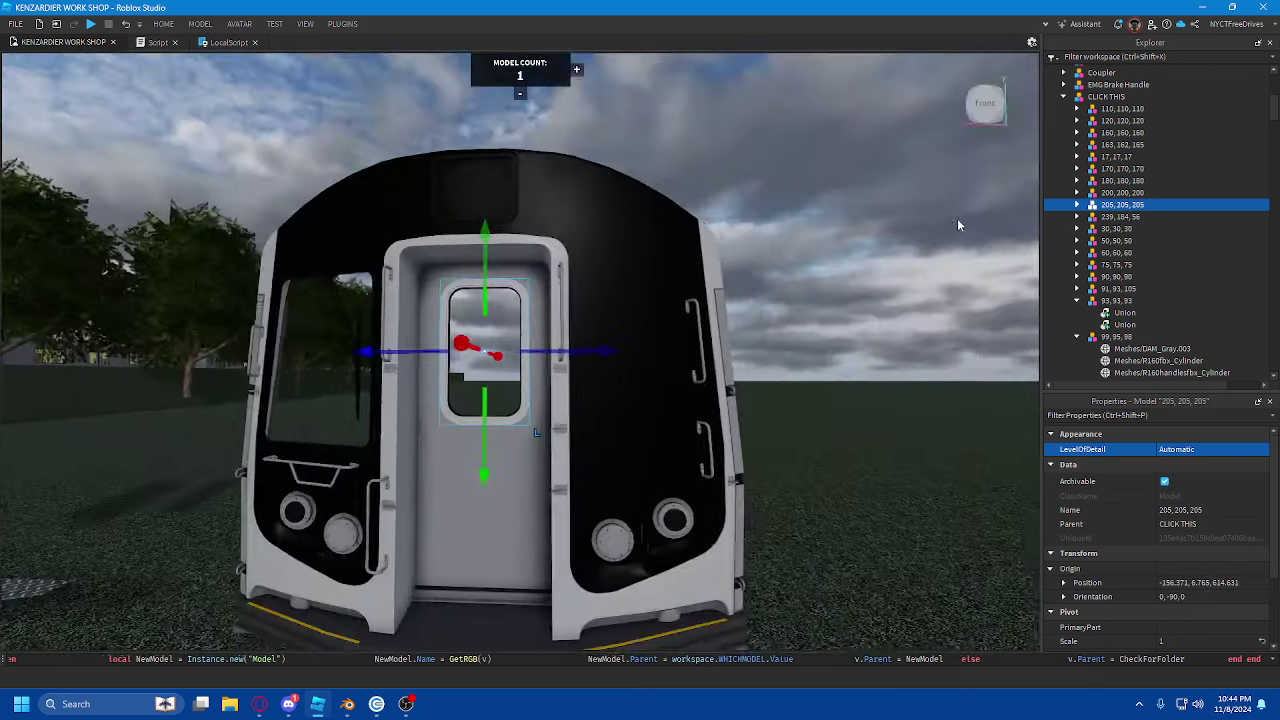
- Examine the 93, 93, 93 and 99, 95, 98 groups together, temporarily pulling their parts off the train front
click(1077, 300)
click(1077, 313)
click(1097, 302)
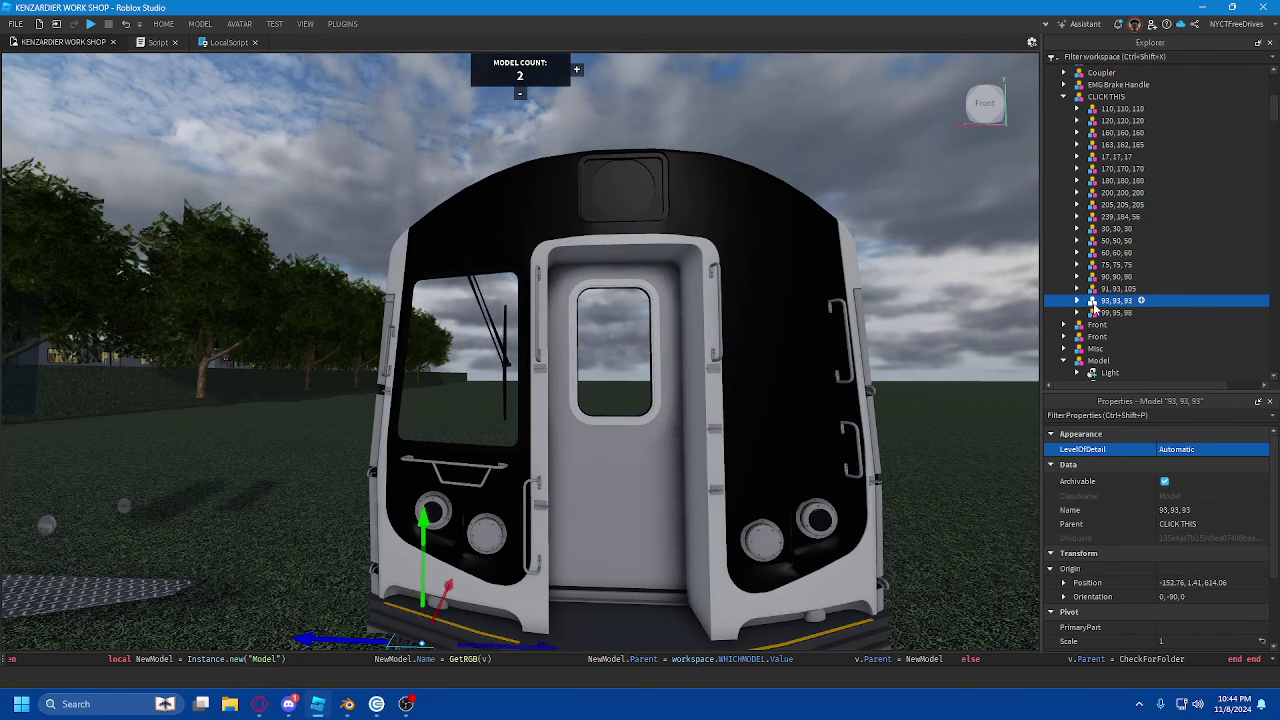
ctrl+click(1101, 313)
key(f)
right_drag(686, 369, 687, 369)
drag(622, 354, 868, 401)
key(f)
right_drag(868, 401, 868, 401)
scroll(868, 401, up, 3)
key(d)
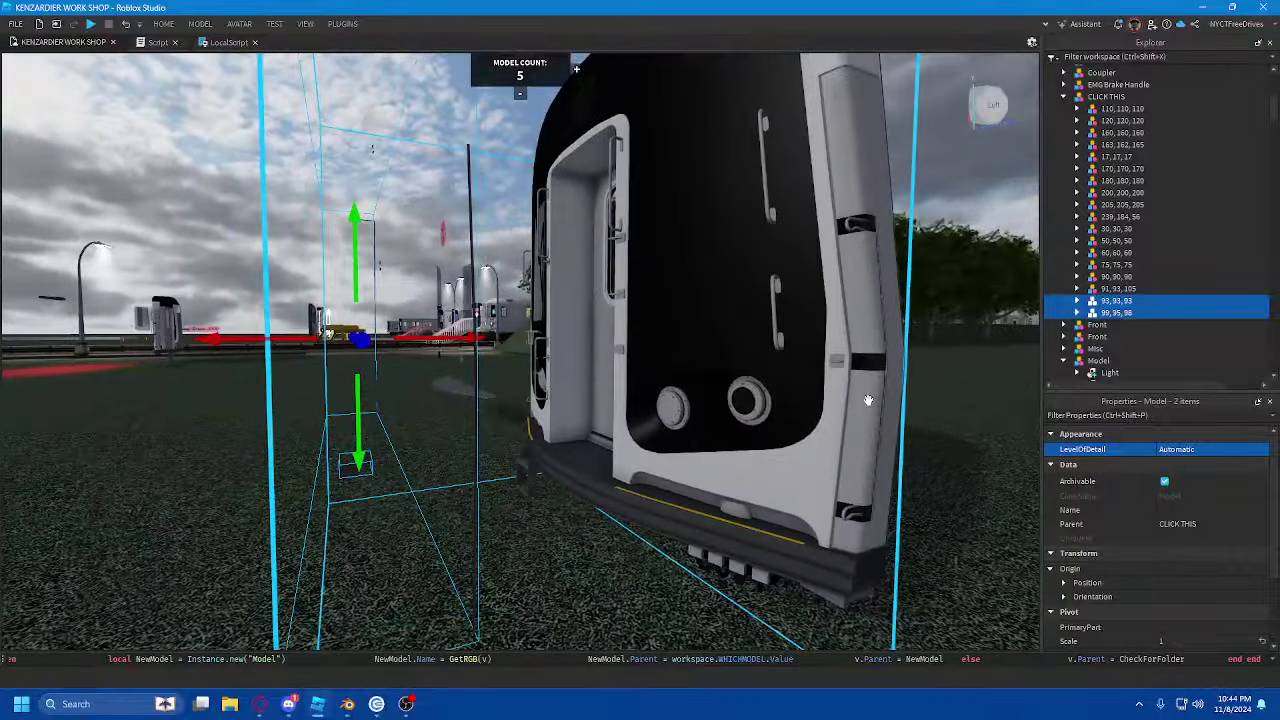
key(ctrl+z)
key(f)
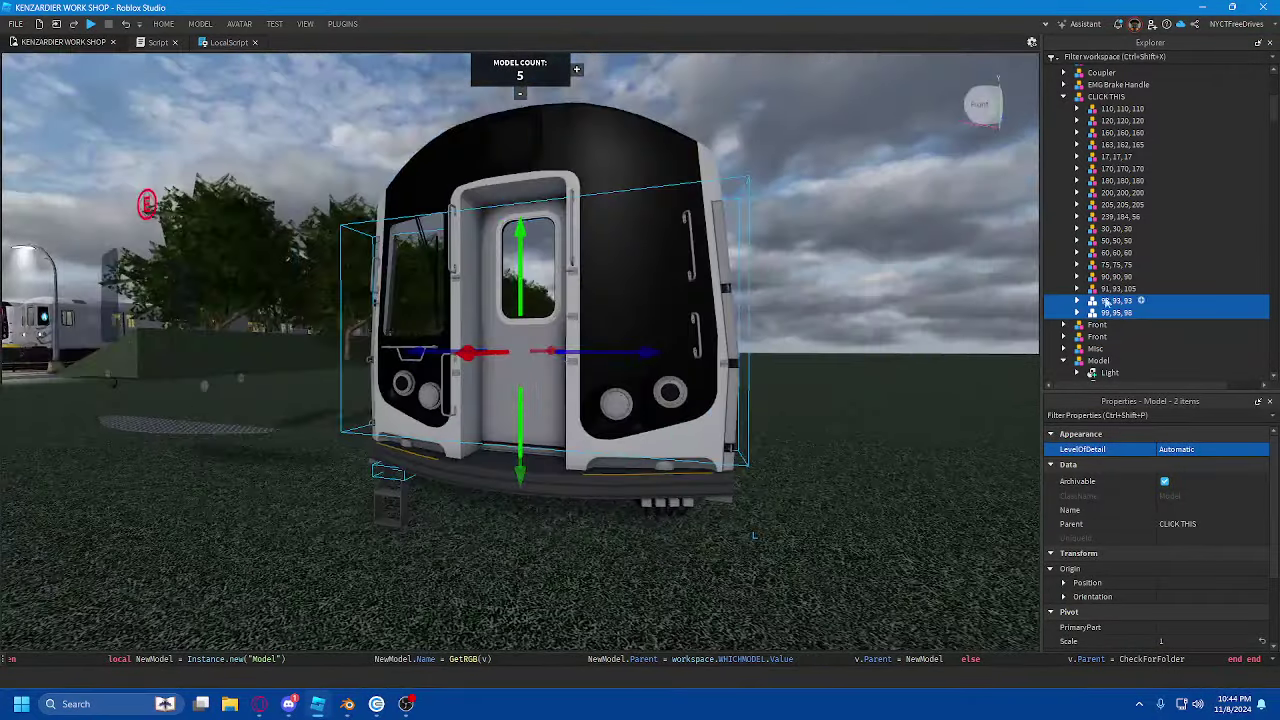
- Move both Unions from the 93, 93, 93 group into the 99, 95, 98 group
click(1077, 300)
click(1077, 336)
scroll(1125, 330, down, 2)
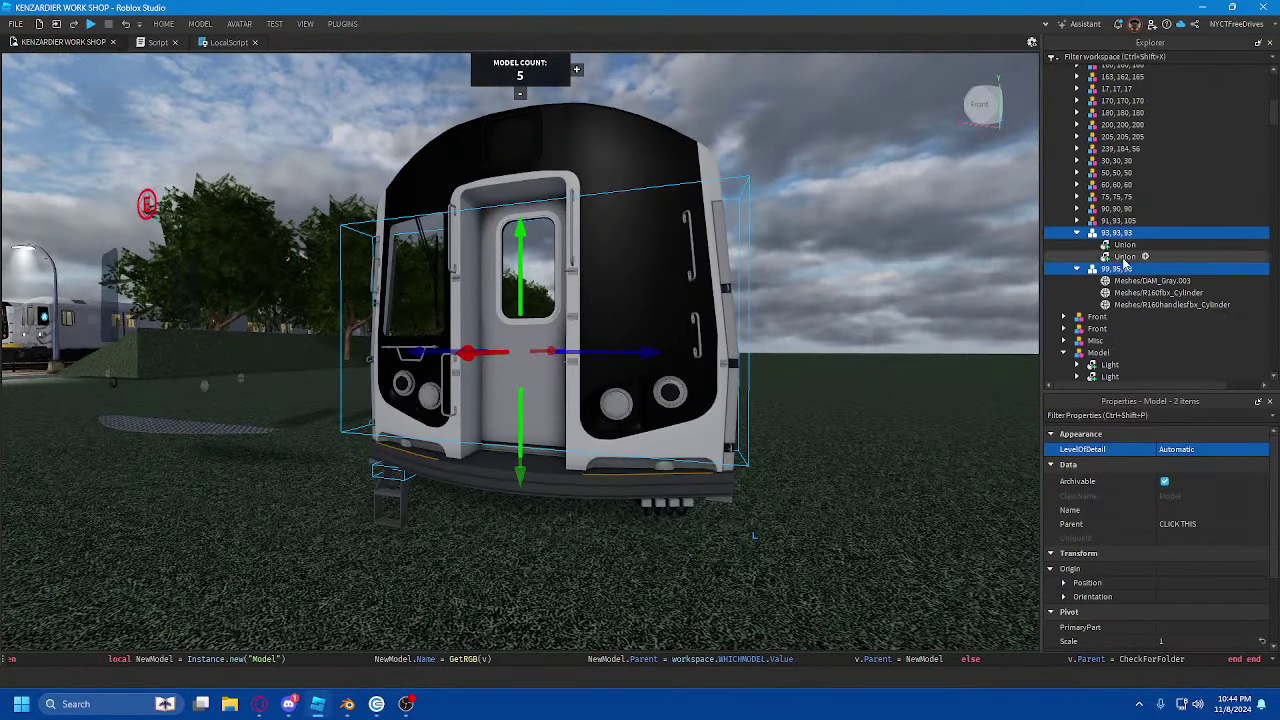
click(1124, 258)
shift+click(1124, 246)
drag(1124, 246, 1136, 270)
- Set the Color of both moved Unions to 99, 95, 98, copied from Meshes/R160fbx_Cylinder
click(1136, 270)
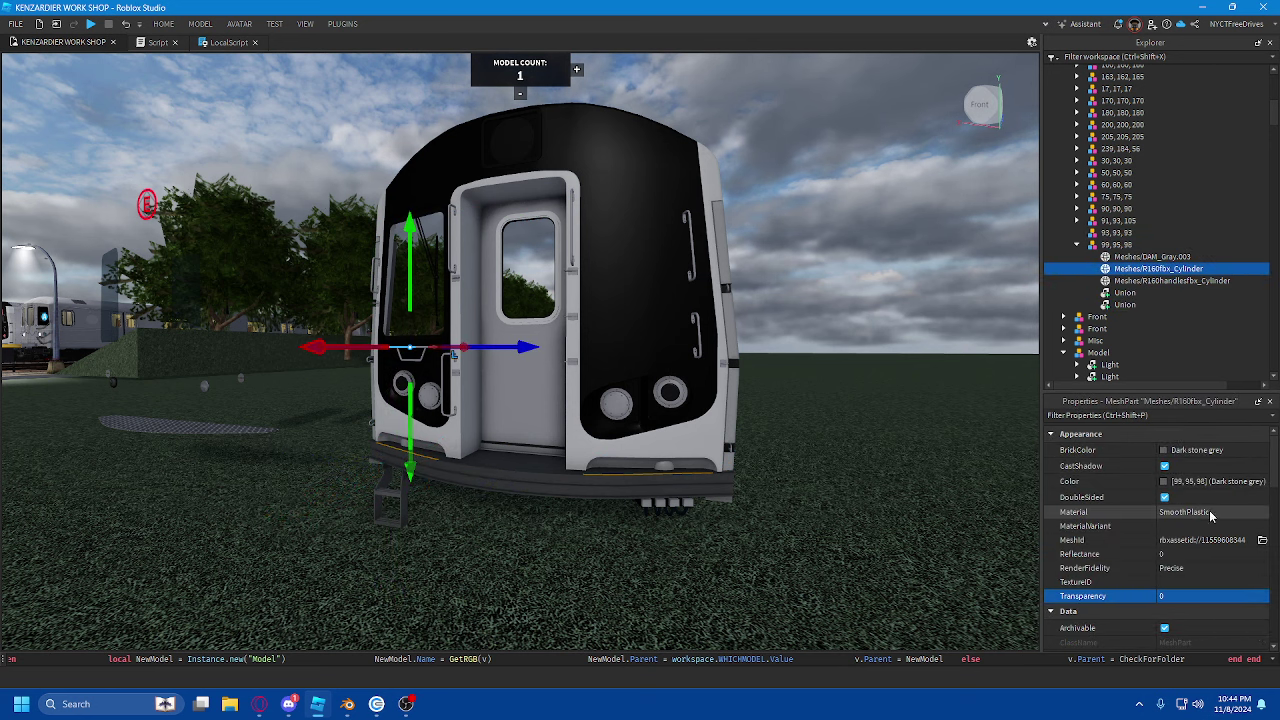
click(1208, 481)
click(1131, 293)
shift+click(1132, 304)
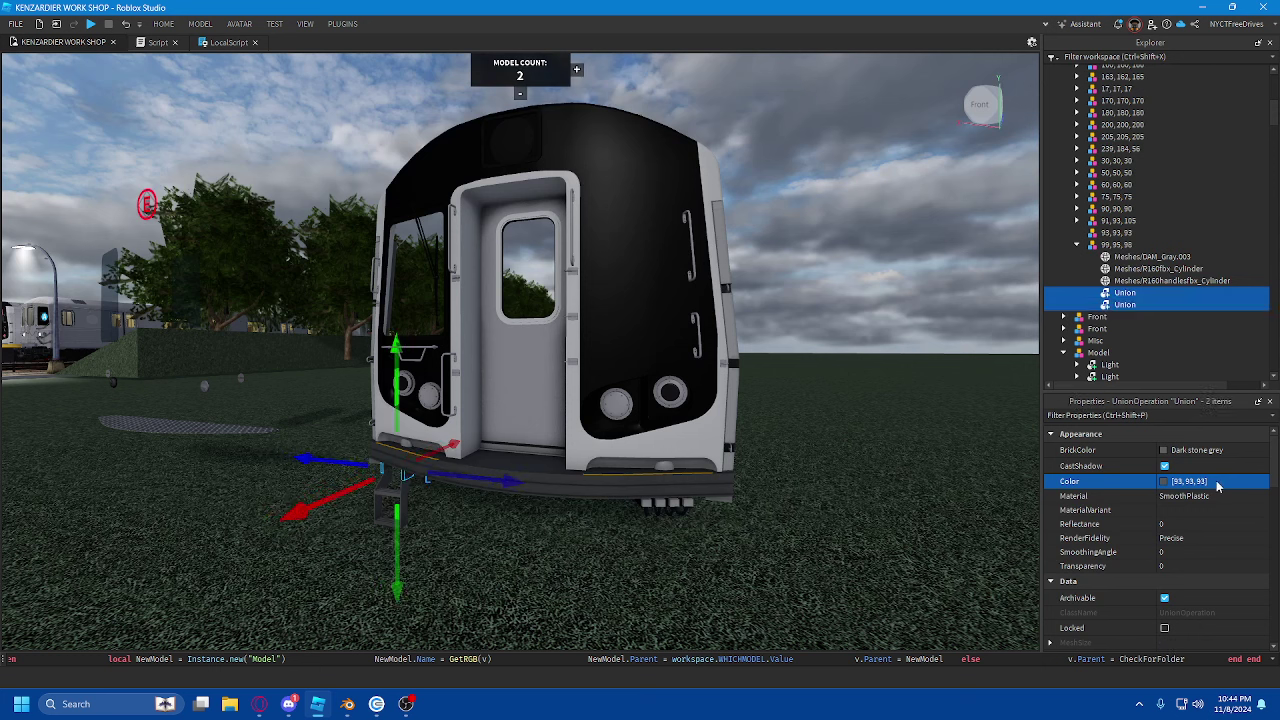
click(1216, 481)
key(ctrl+v)
- Delete the emptied 93, 93, 93 group and collapse the 99, 95, 98 group
click(1115, 232)
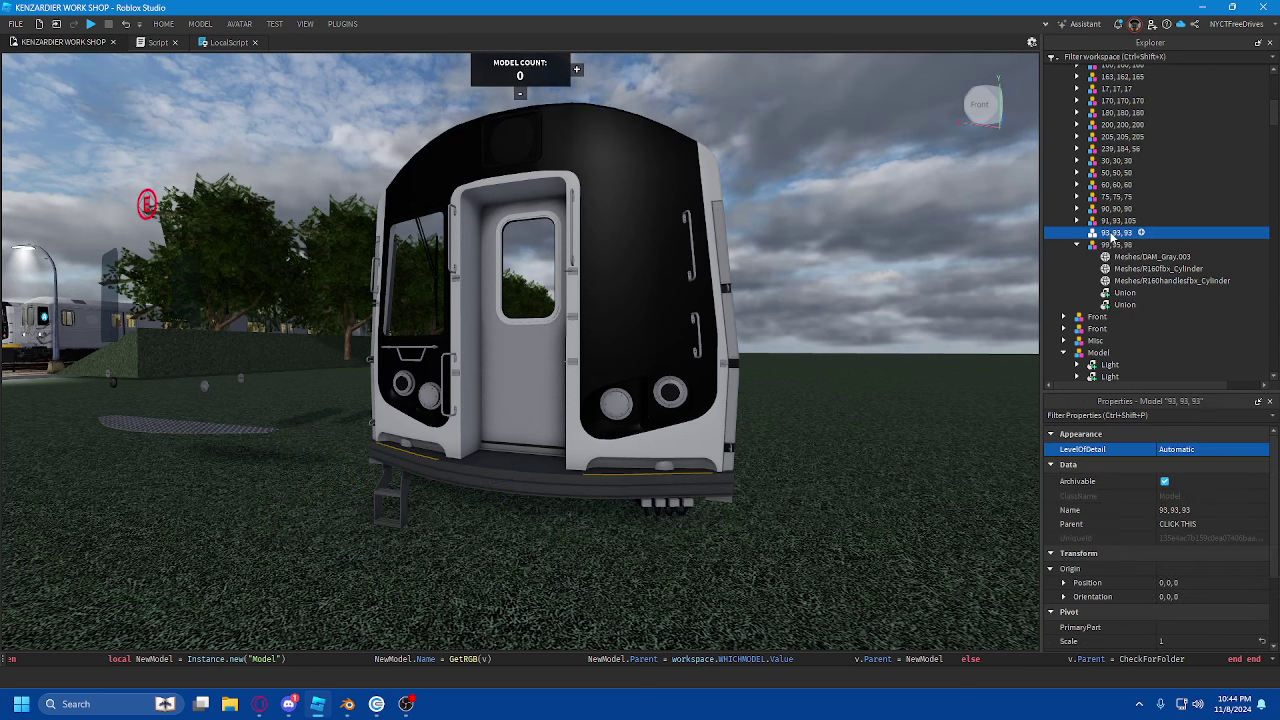
key(Delete)
click(1078, 232)
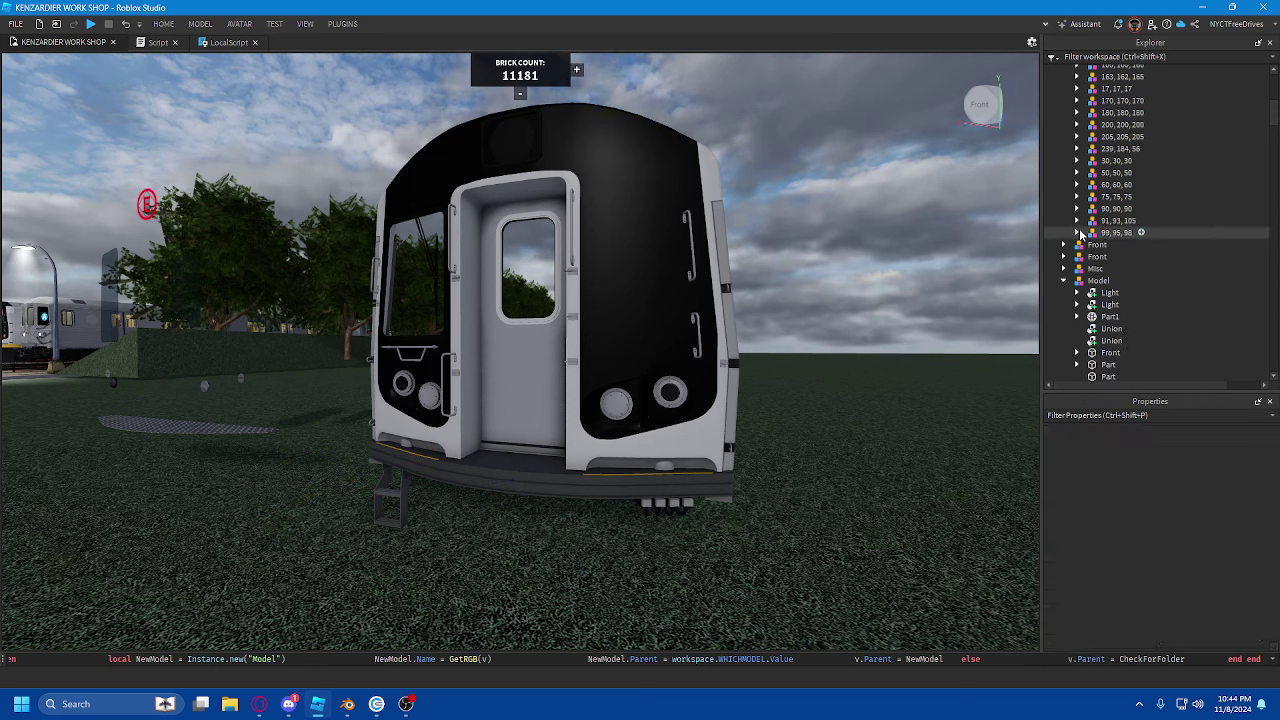
- Examine the first Union of the 91, 93, 105 group up close at the train's headlight
click(1077, 220)
click(1124, 232)
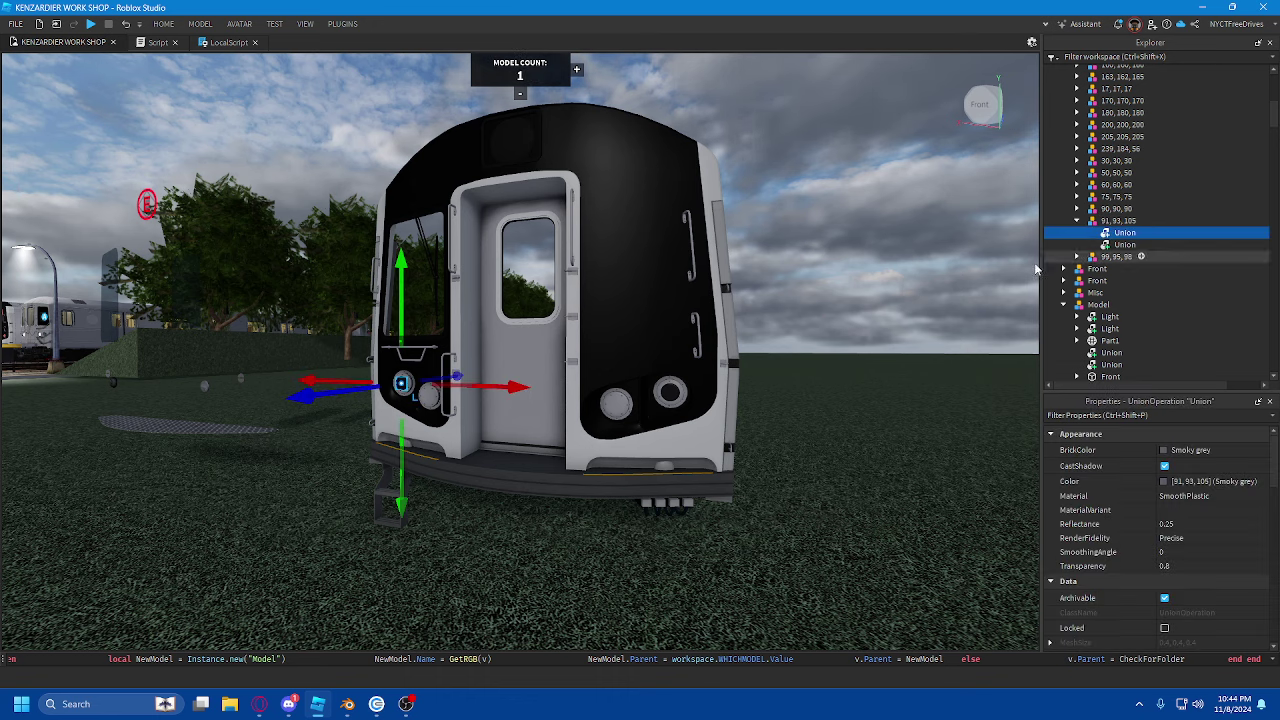
key(f)
right_drag(875, 300, 589, 318)
scroll(589, 318, down, 5)
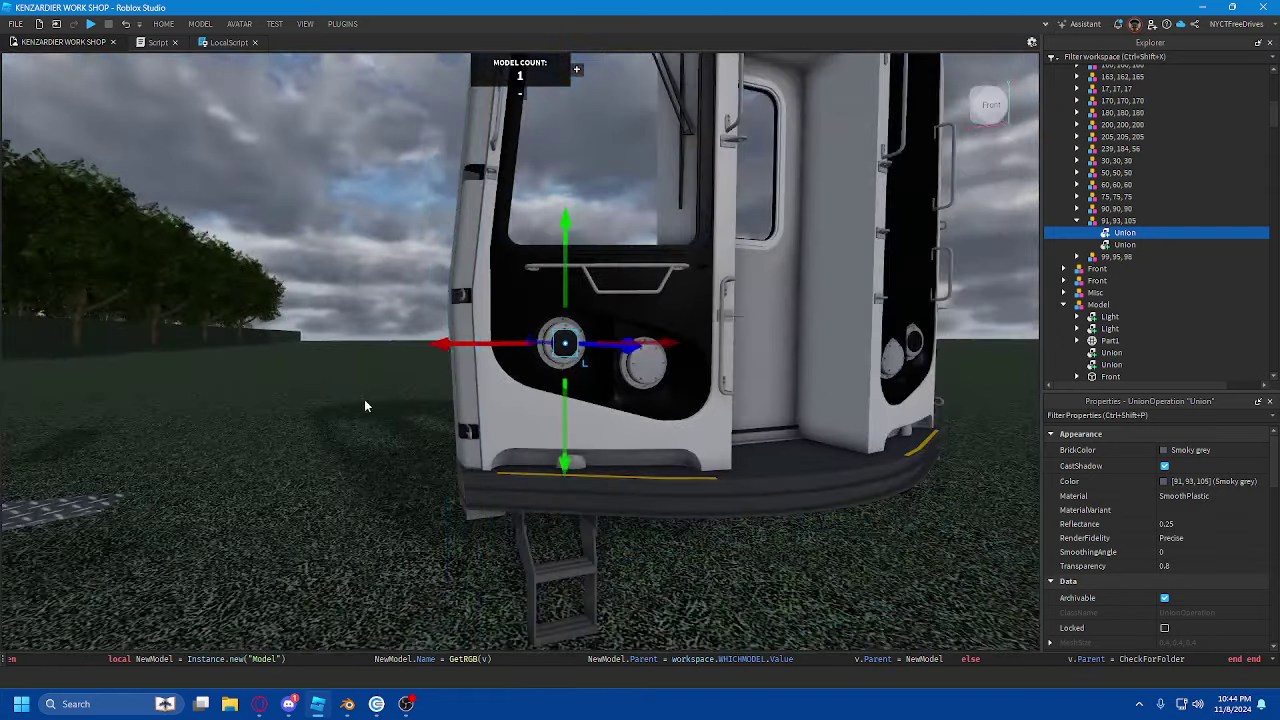
- Examine the headlights on both sides of the train front and the list of colour groups in the CLICK THIS model
click(363, 398)
right_drag(363, 398, 371, 343)
scroll(371, 343, up, 2)
key(d)
right_drag(891, 320, 666, 354)
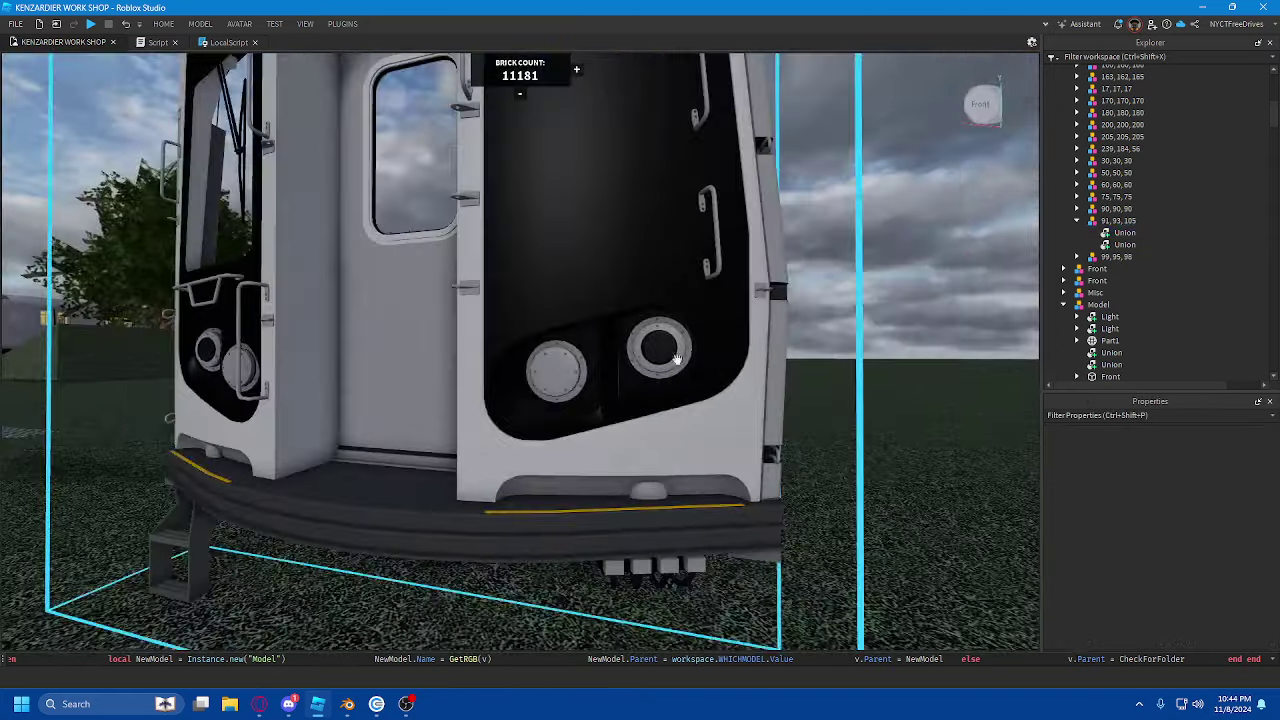
scroll(990, 300, down, 2)
key(a)
scroll(991, 257, down, 5)
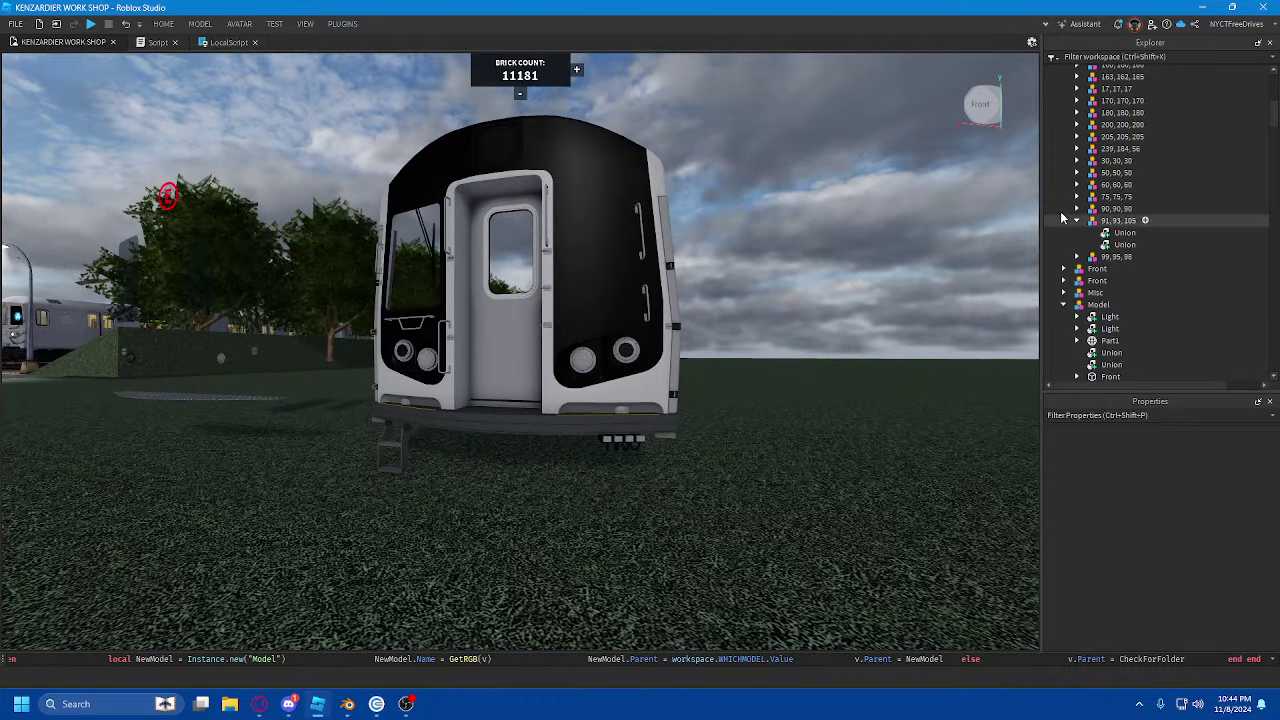
scroll(1038, 214, up, 5)
scroll(1074, 208, up, 4)
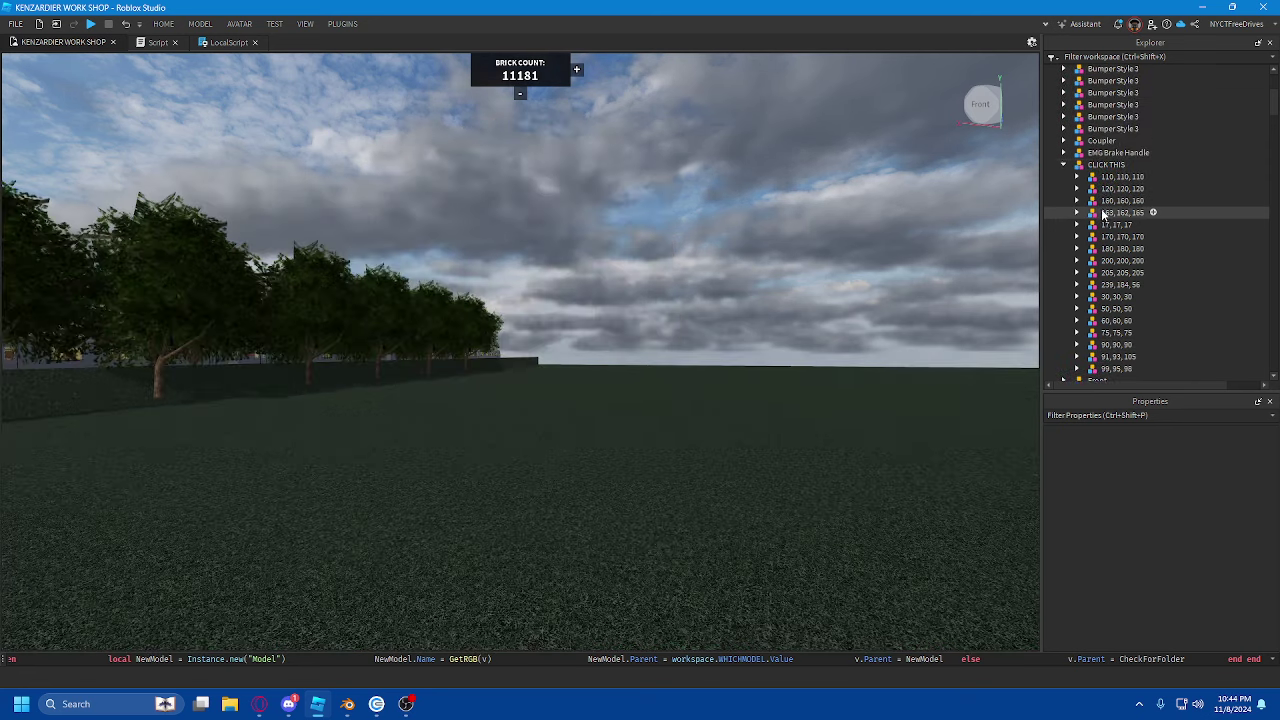
scroll(1111, 206, down, 2)
right_drag(732, 252, 787, 283)
scroll(787, 283, down, 8)
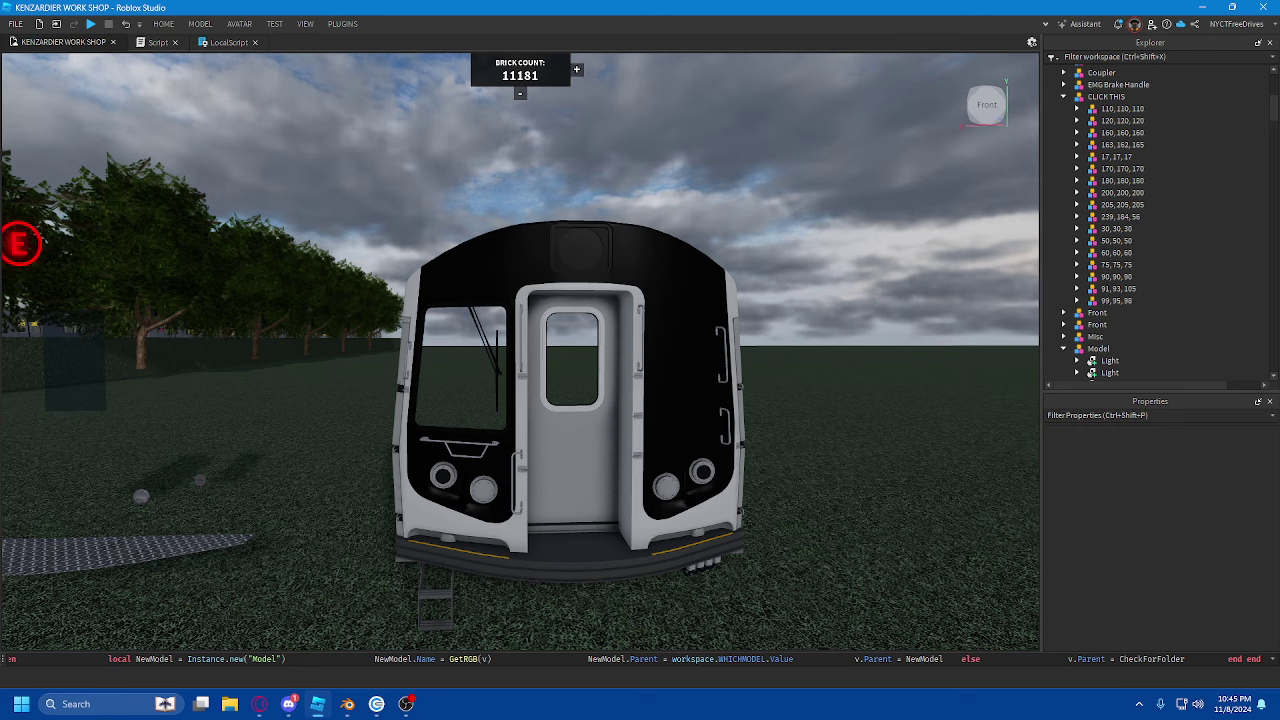
- Run a command that sets the name of every BasePart, MeshPart and UnionOperation in the WHICHMODEL model to its parent's name (v.Name = v.Parent.Name)
key(alt+Tab)
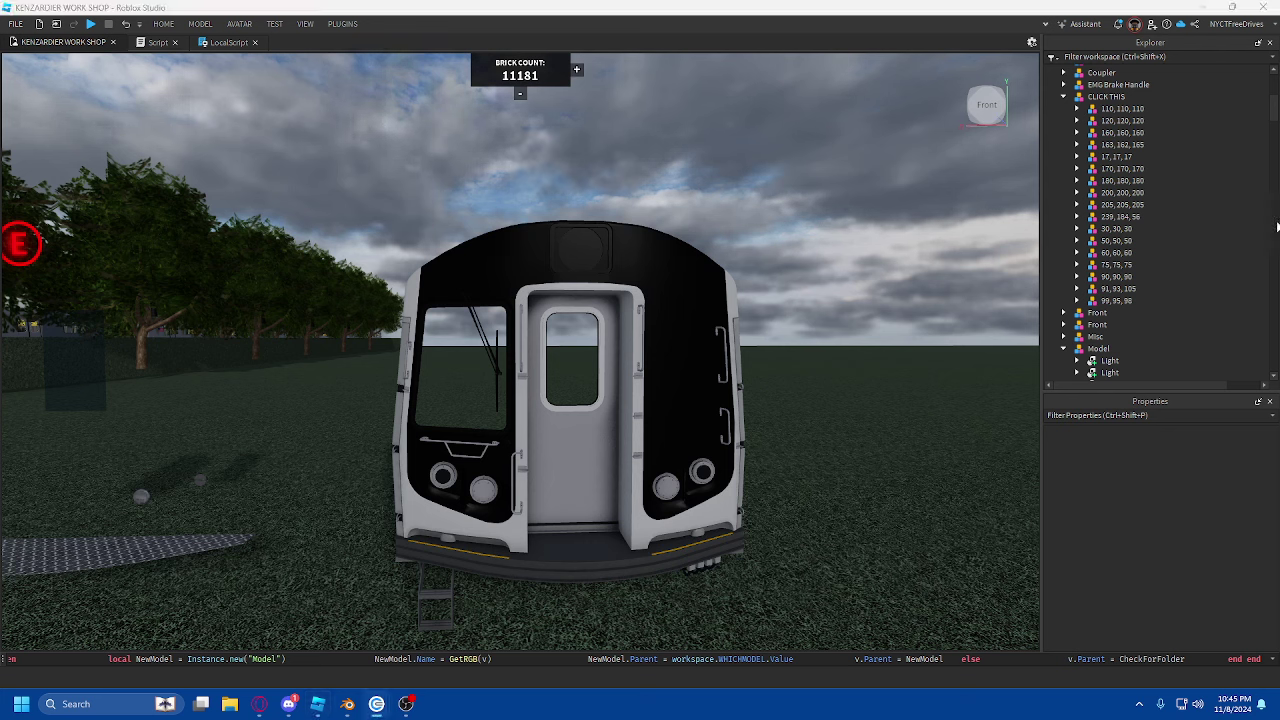
click(1077, 108)
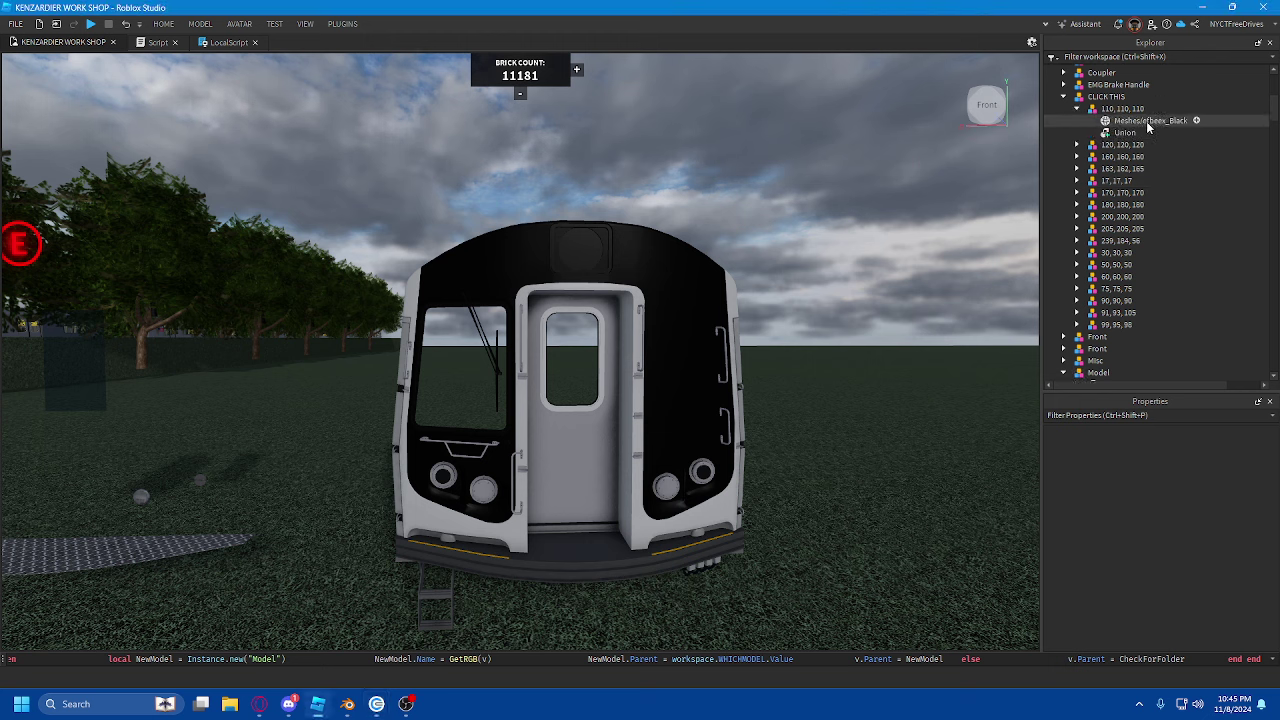
click(1202, 657)
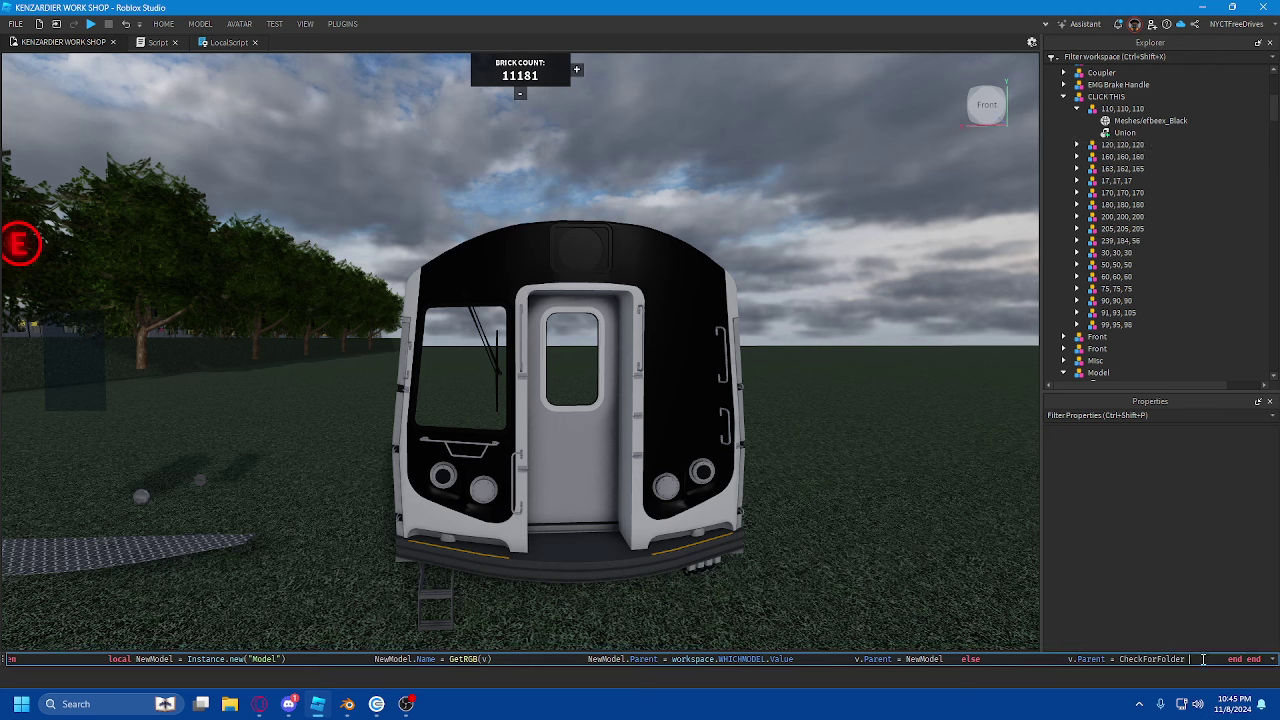
key(ctrl+a)
key(ctrl+v)
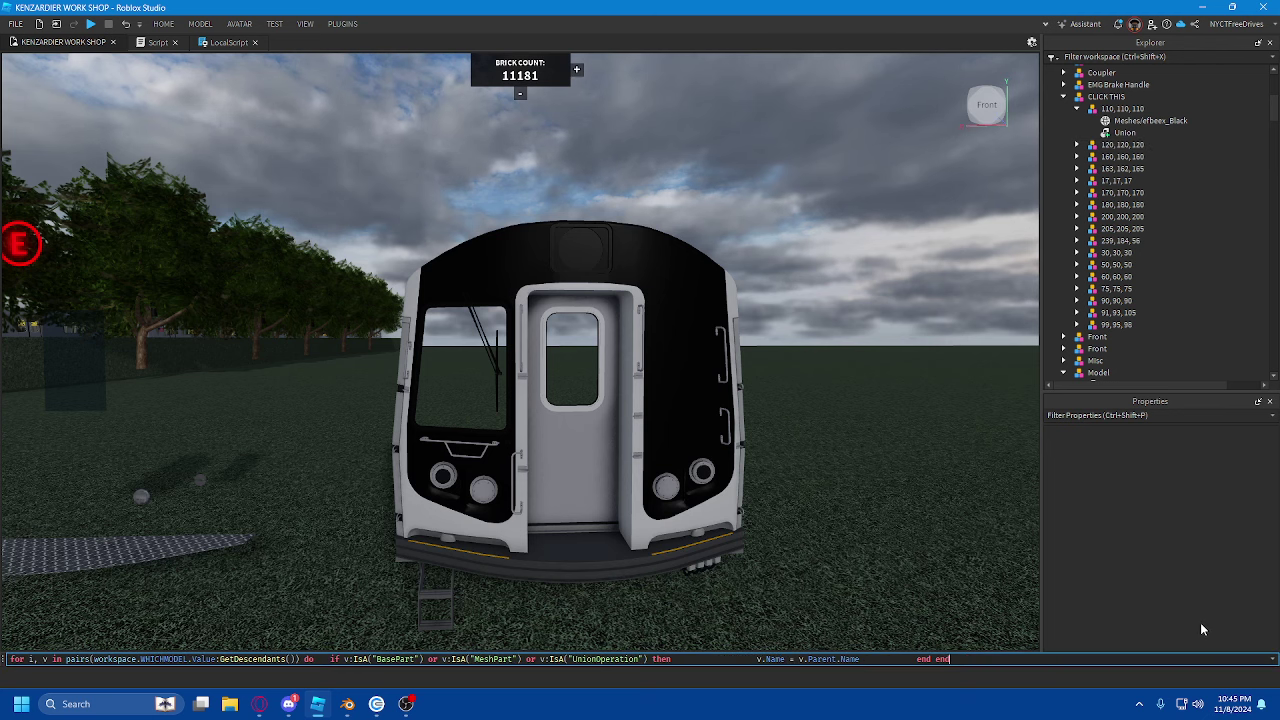
key(Return)
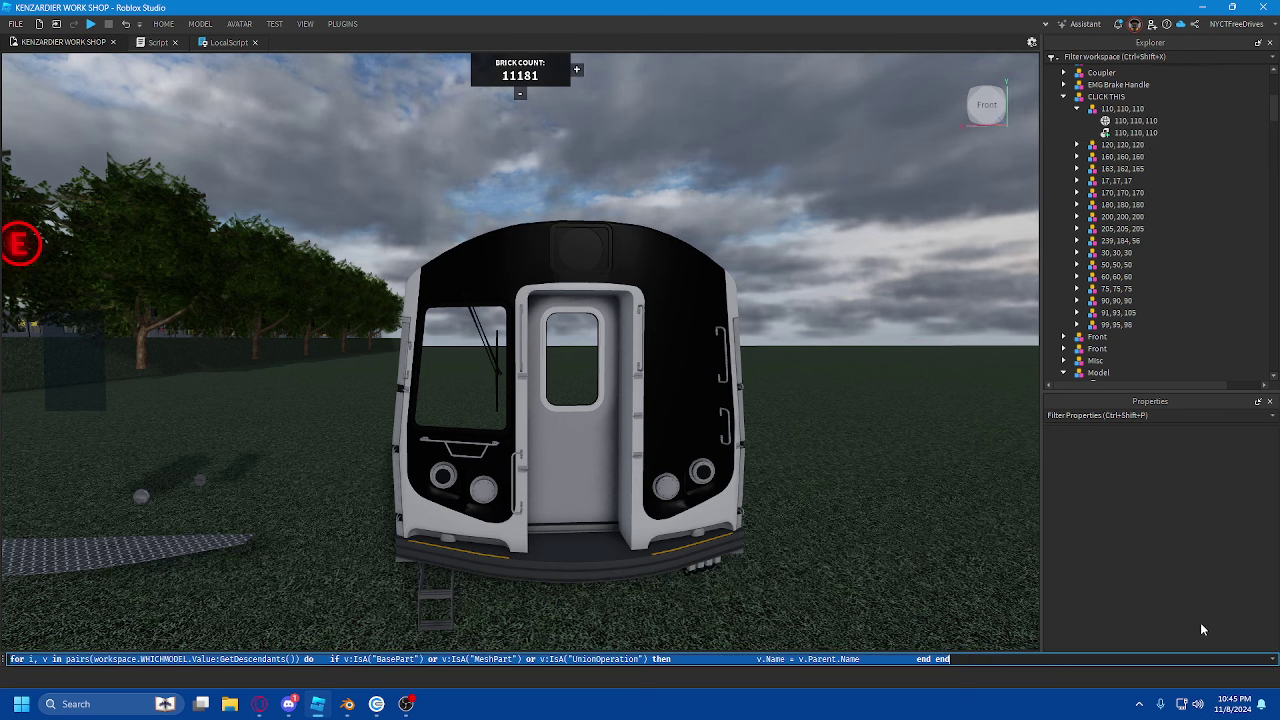
- Check the part names inside the 110, 110, 110, the 120, 120, 120 and the 99, 95, 98 groups, collapsing each group
click(1130, 145)
click(1077, 145)
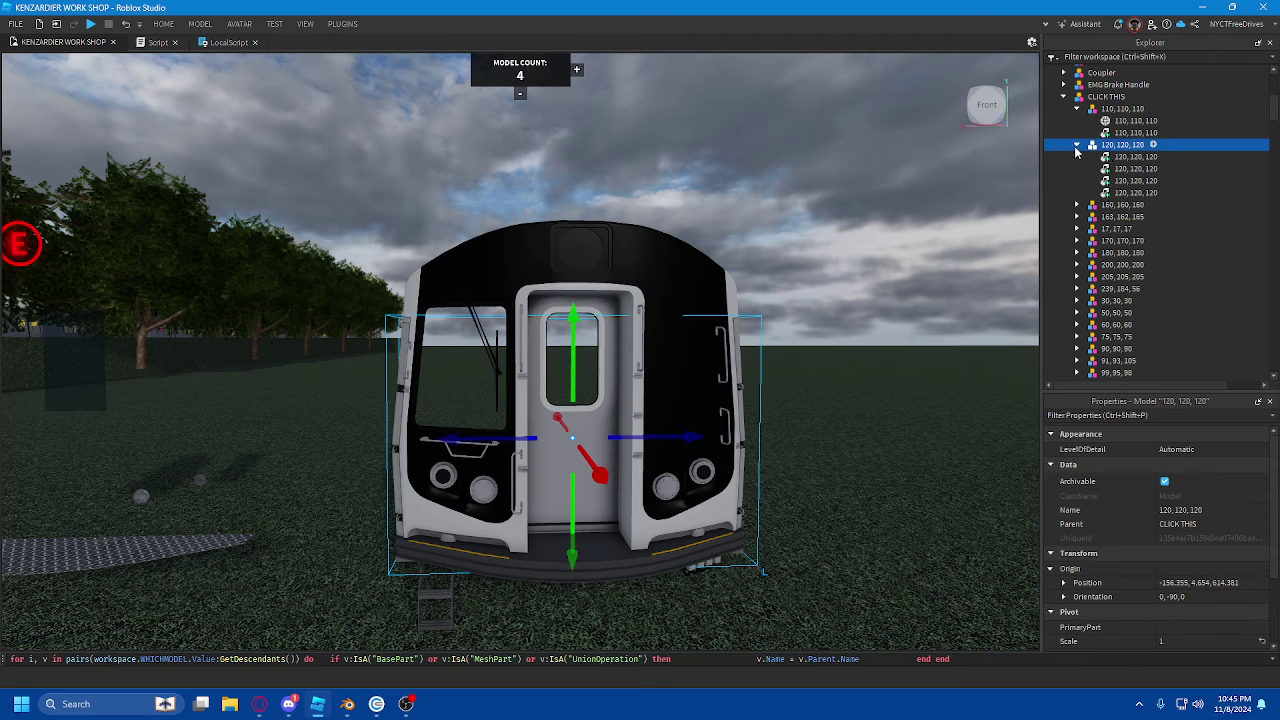
click(1071, 109)
click(1080, 120)
click(1077, 108)
click(1085, 132)
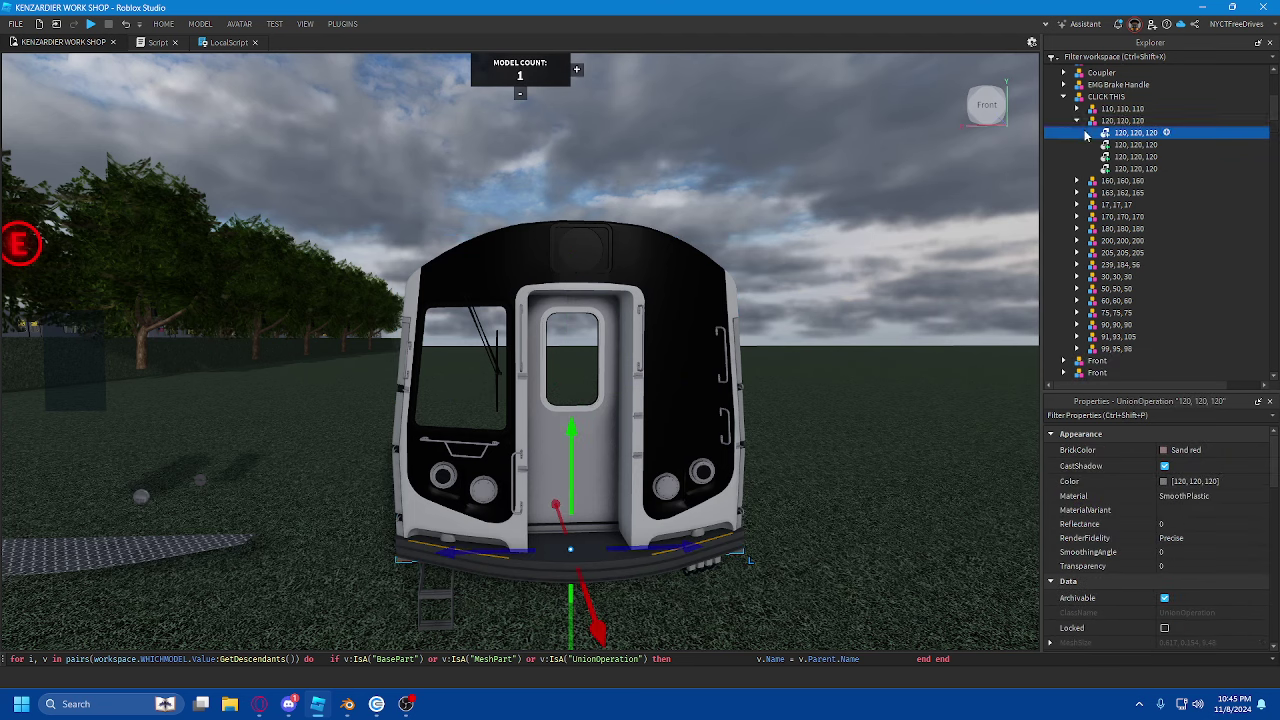
click(1077, 120)
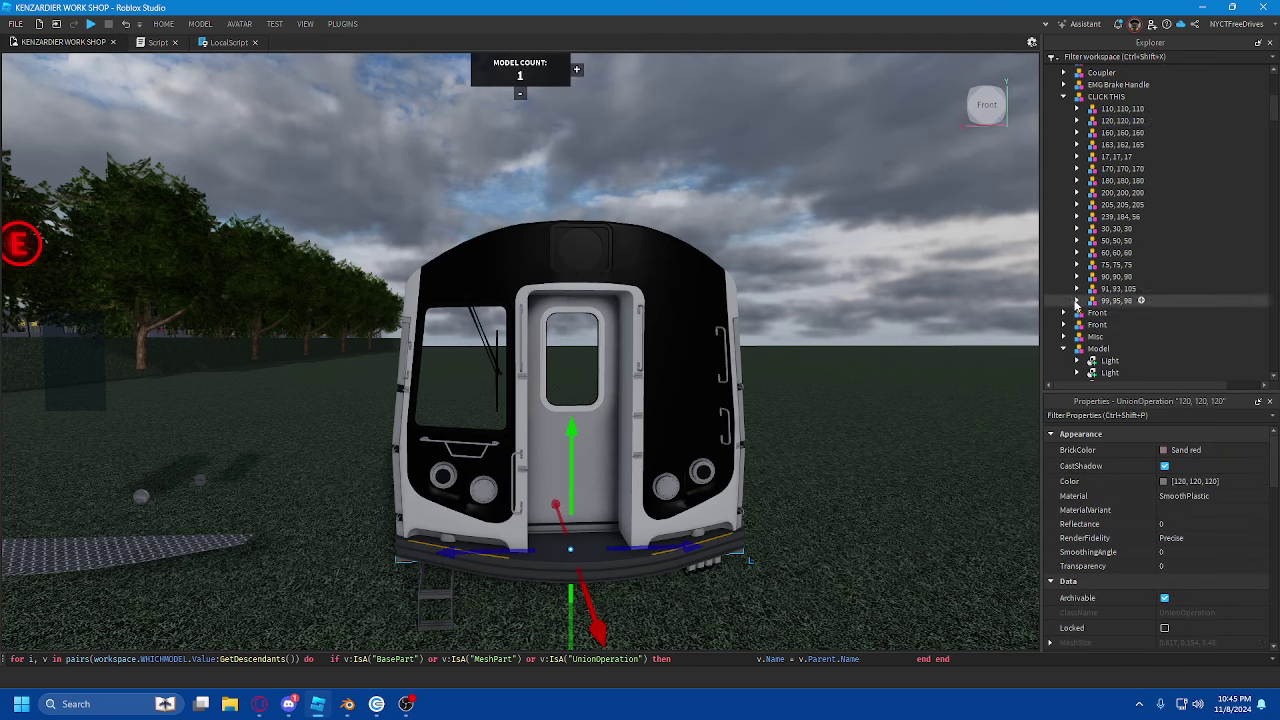
click(1077, 301)
click(1077, 301)
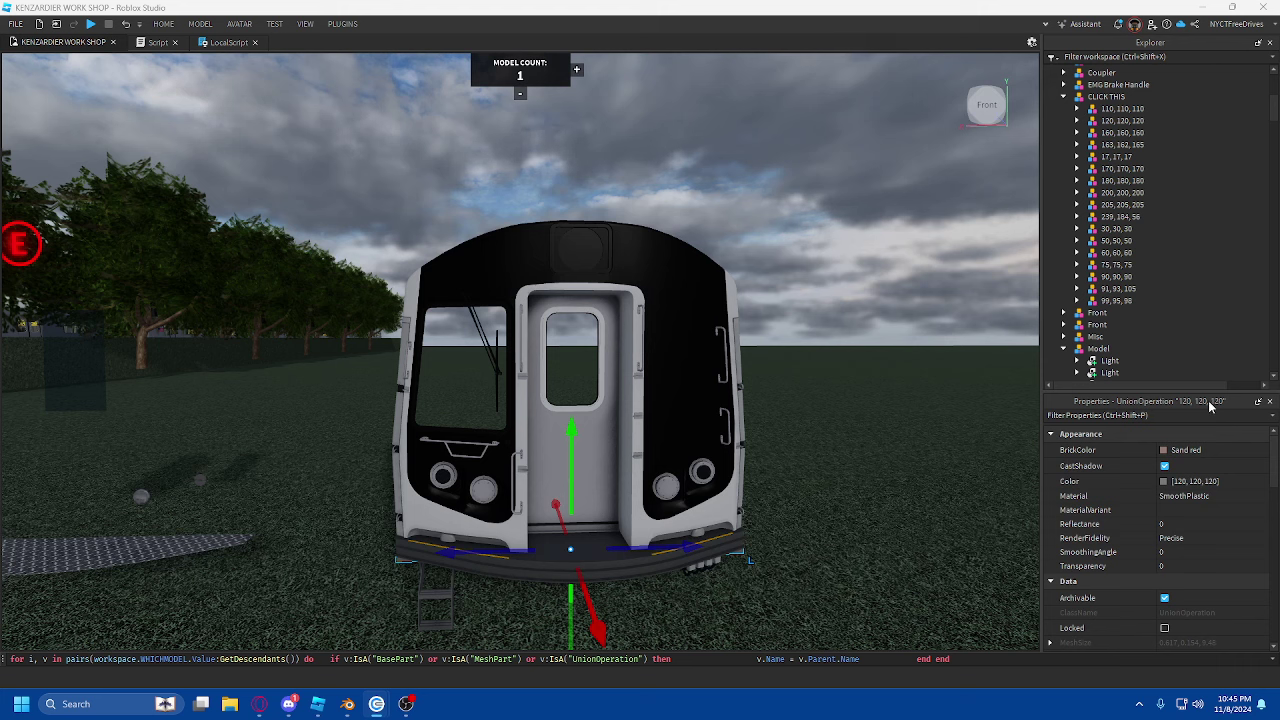
- Hide the command bar and enable the ScreenGui under StarterGui
click(986, 666)
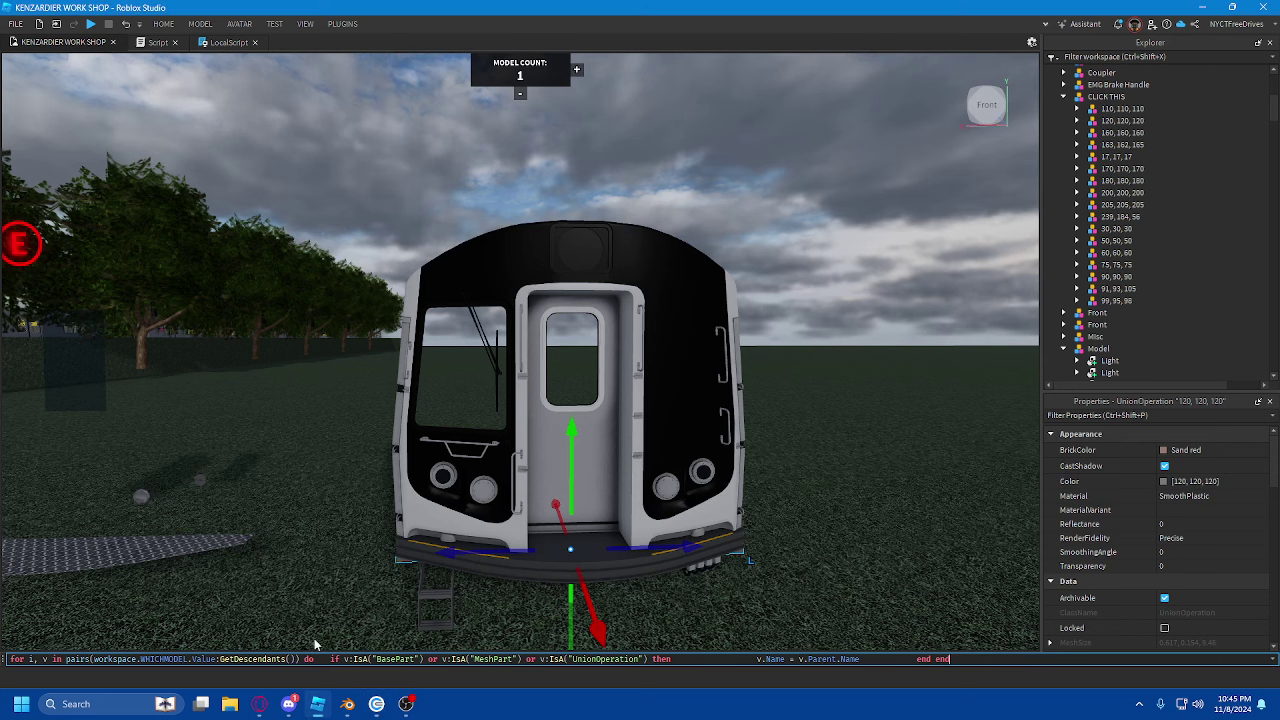
drag(5, 660, 1279, 666)
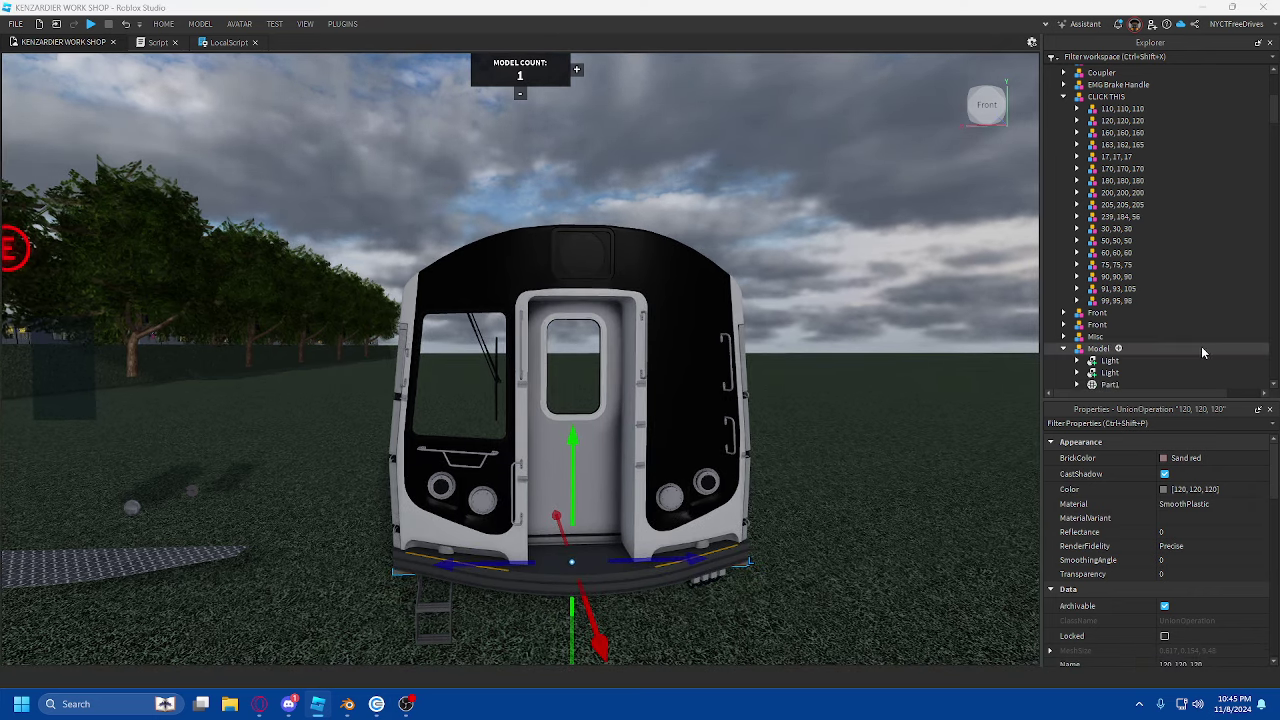
scroll(1122, 170, down, 10)
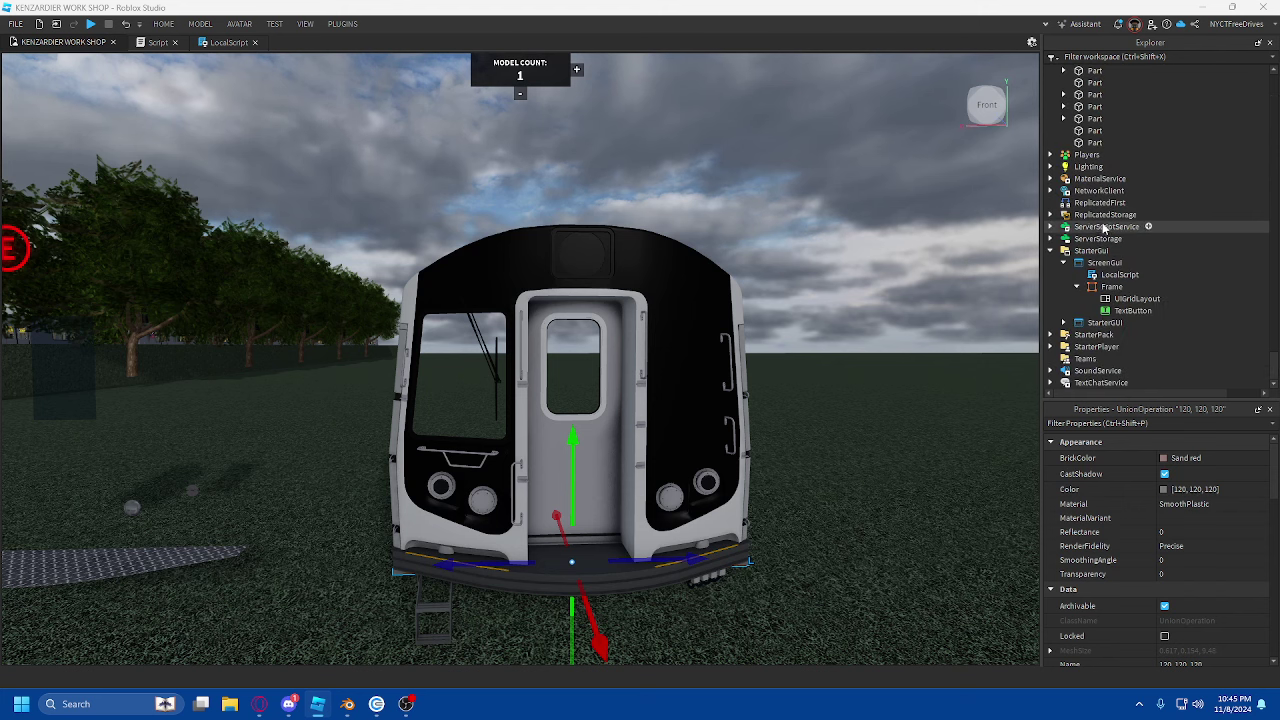
click(1106, 263)
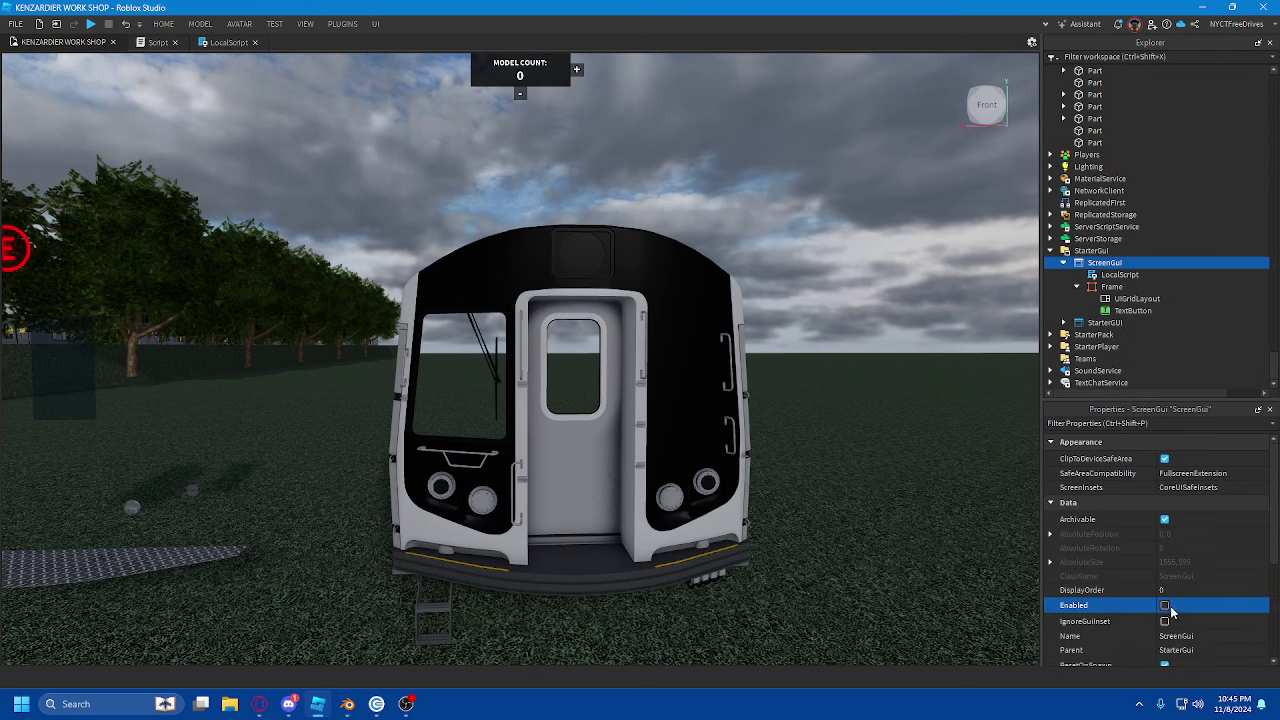
click(1164, 605)
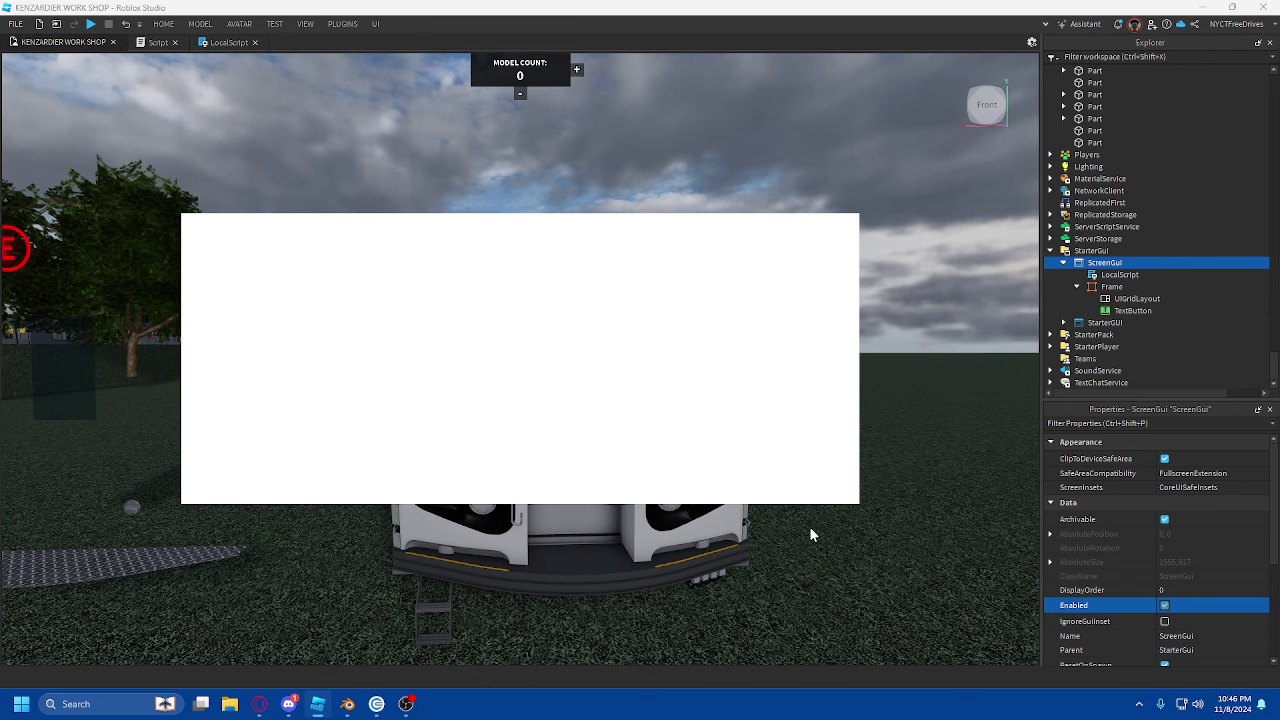
- Open paint.net, and back in Roblox Studio select the CLICK THIS model in the workspace
click(21, 704)
click(21, 704)
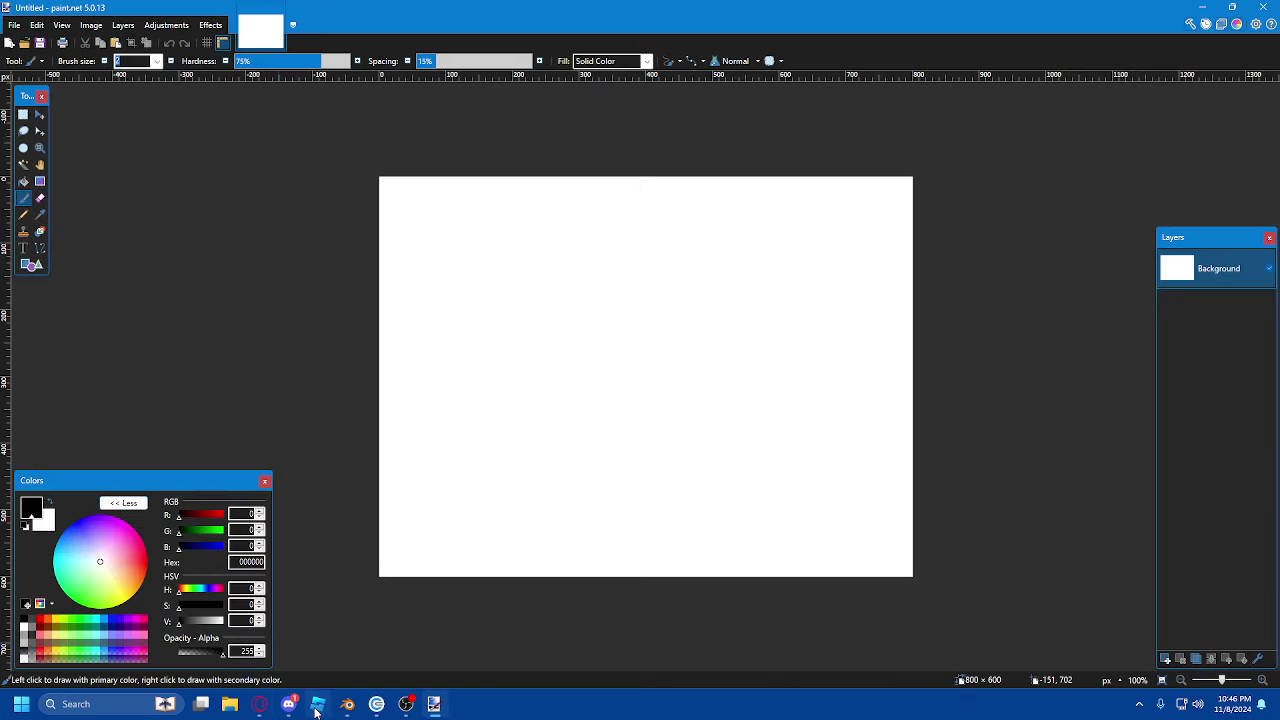
click(317, 704)
scroll(1128, 233, down, 10)
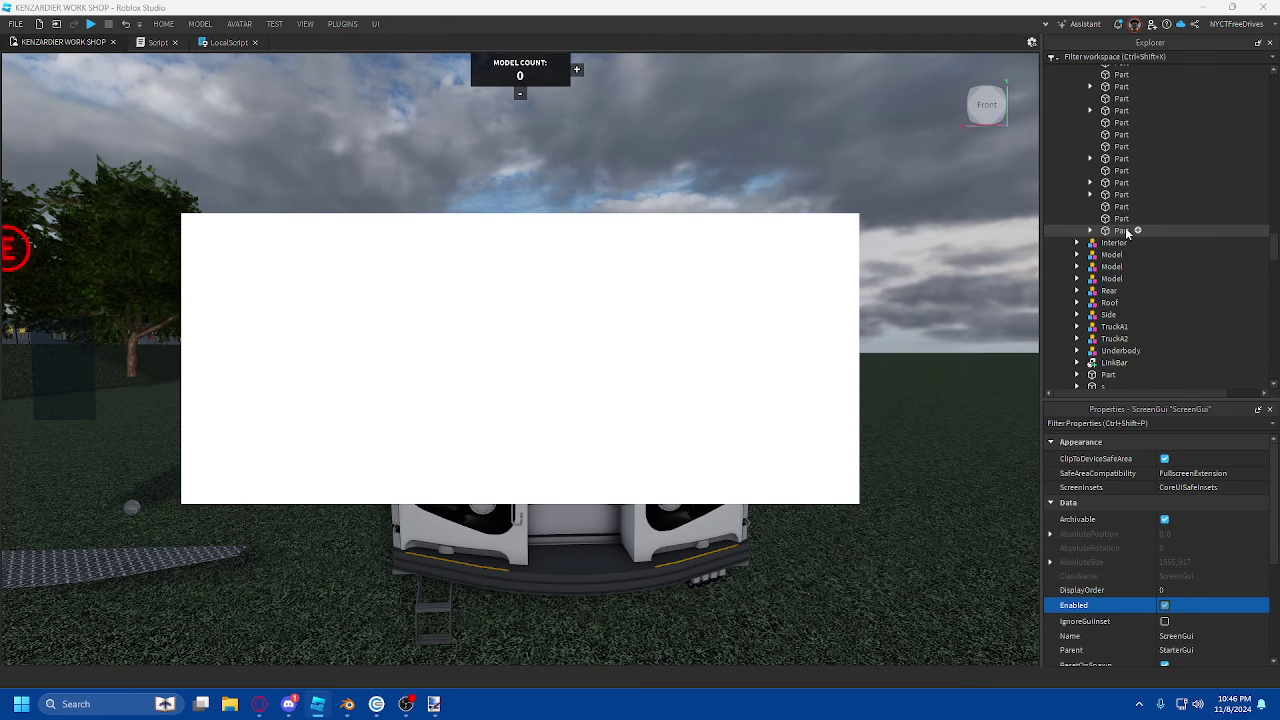
click(737, 540)
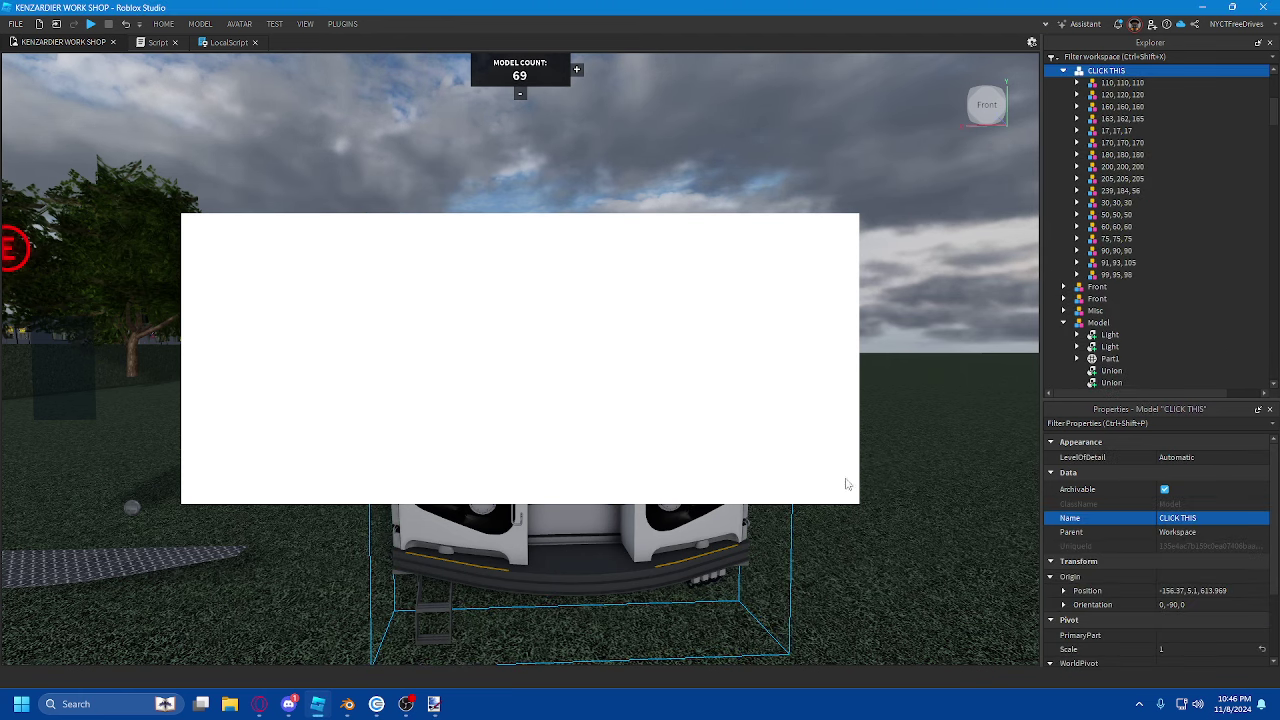
- Copy the hex colour code 6e6e6e of the mesh in the 110, 110, 110 group
click(1127, 84)
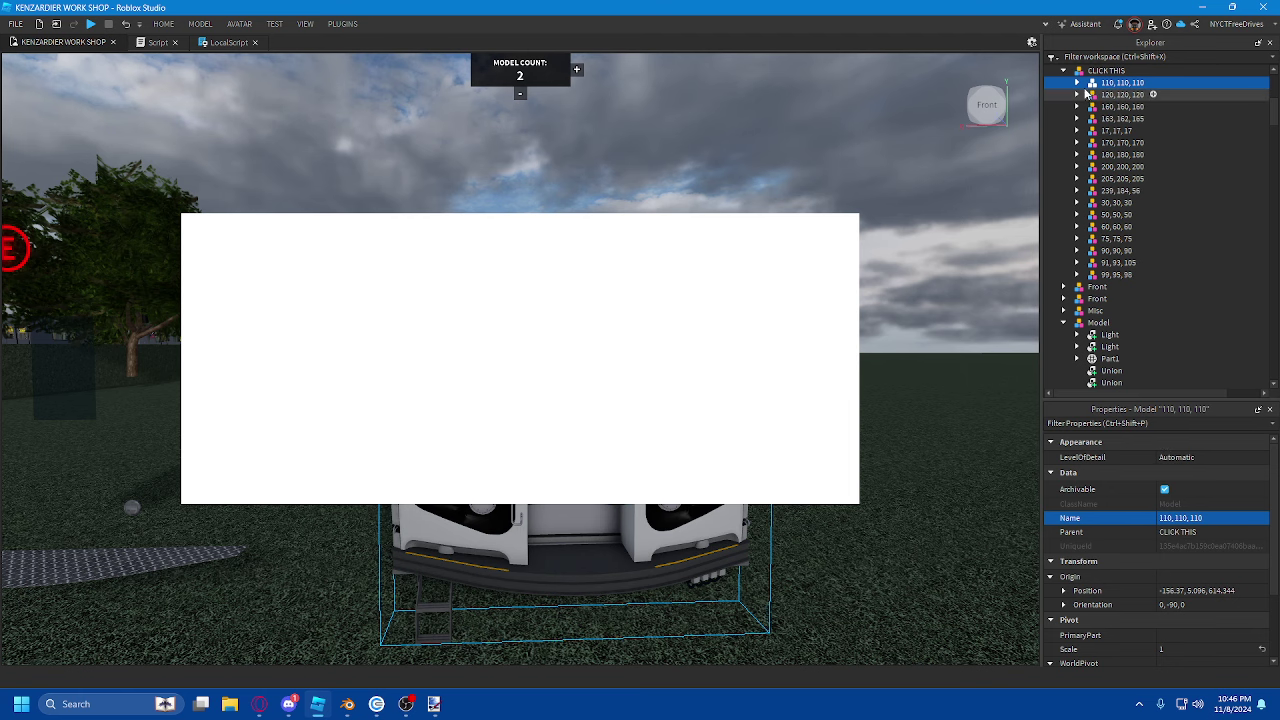
click(1077, 82)
click(1135, 94)
click(1164, 489)
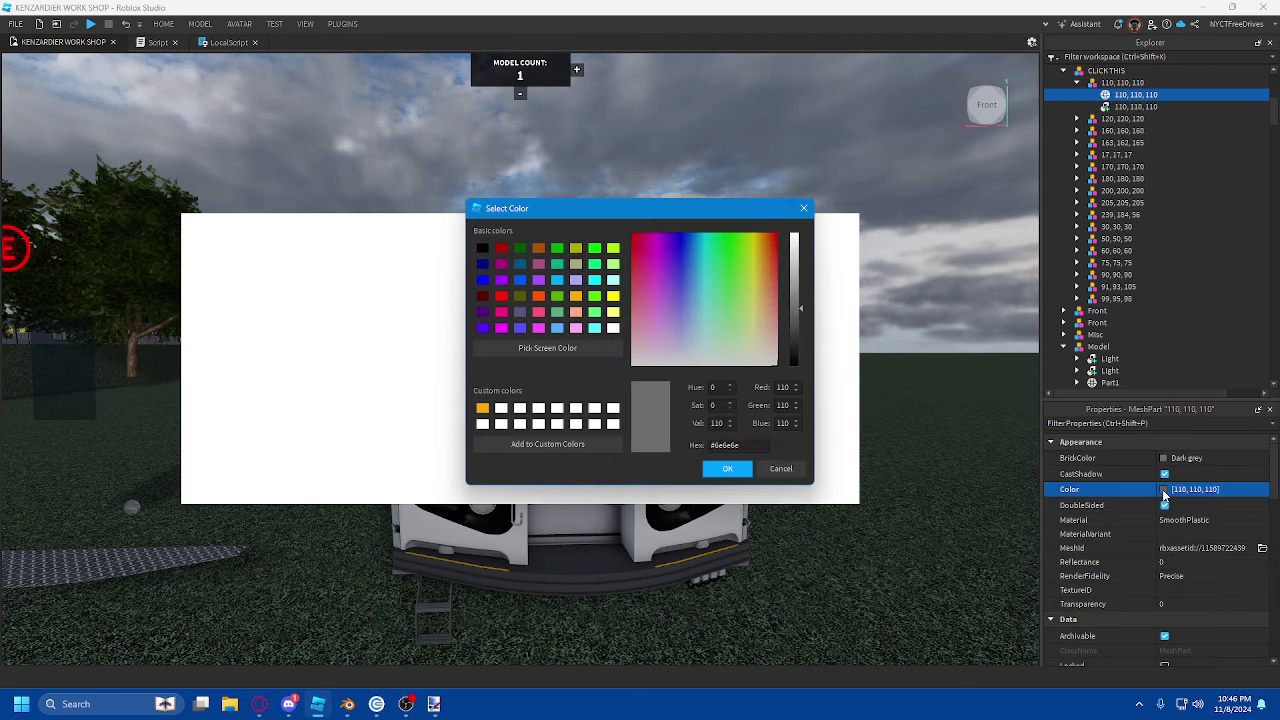
double_click(722, 446)
key(ctrl+c)
click(738, 470)
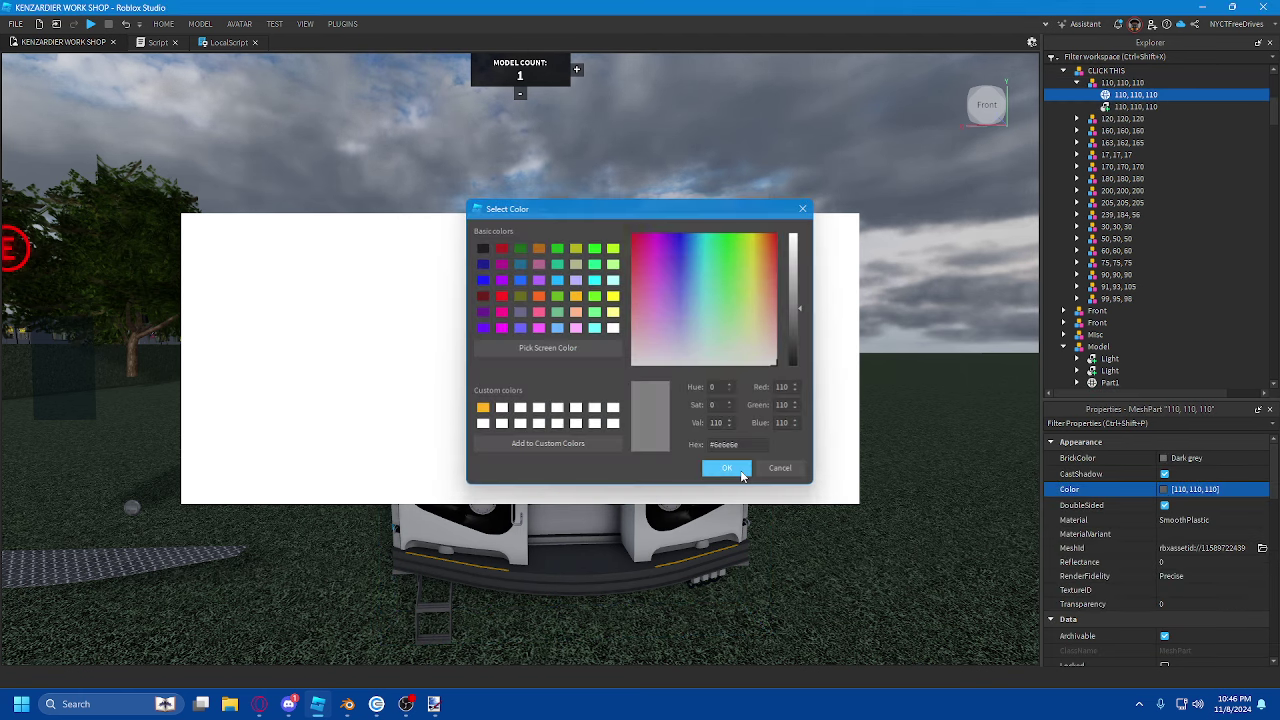
- In paint.net, draw a filled 40 × 40 pixel square in colour 6e6e6e at the canvas's upper-left corner
click(434, 704)
click(32, 265)
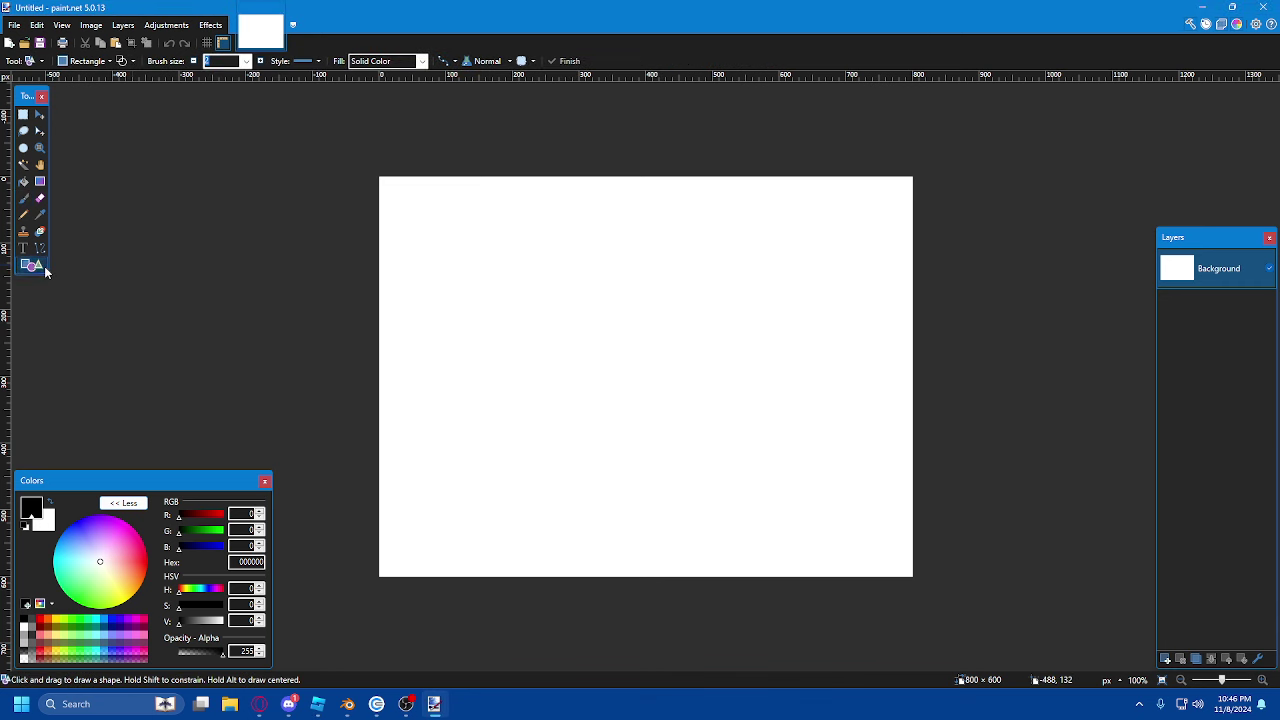
double_click(250, 562)
key(ctrl+v)
ctrl+scroll(380, 194, up, 5)
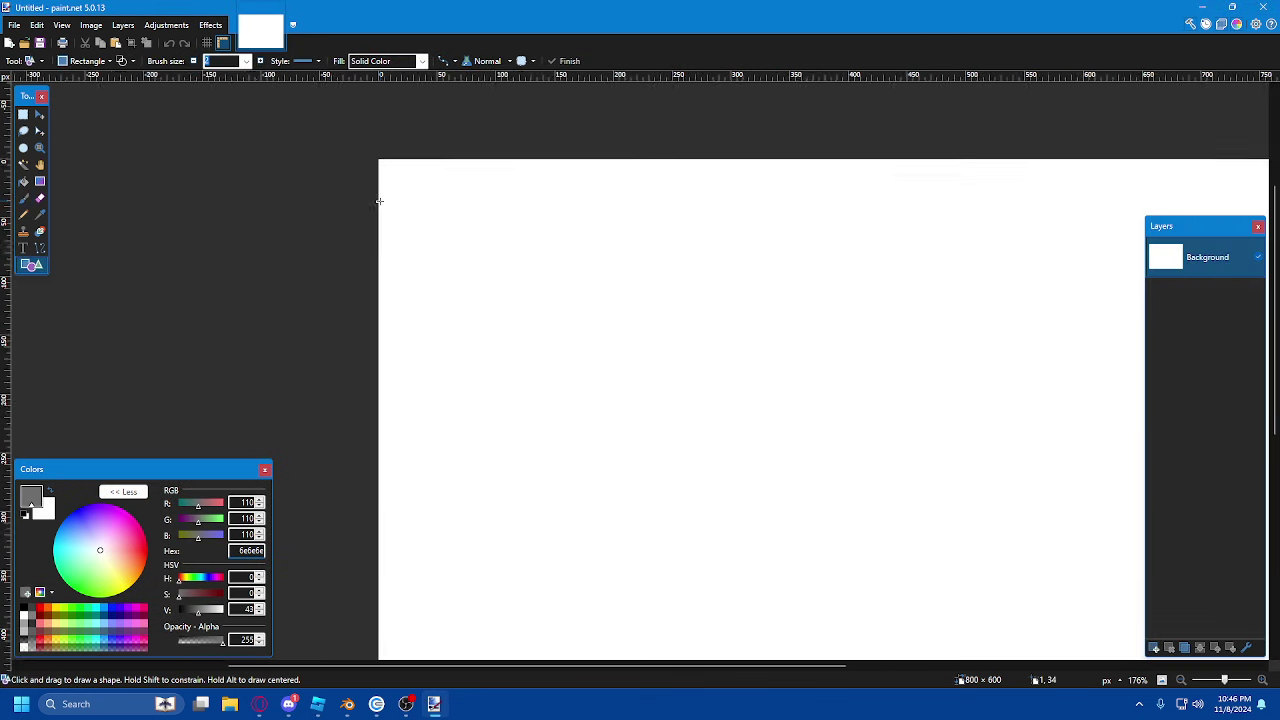
drag(377, 133, 486, 240)
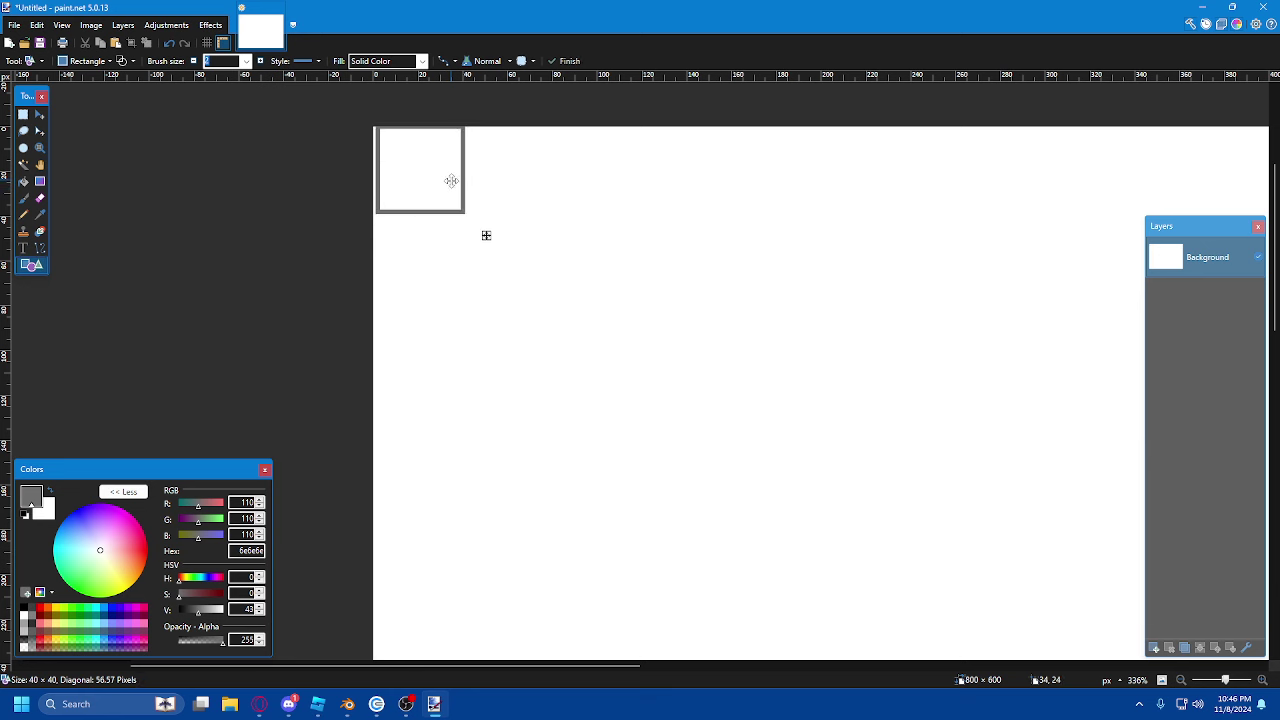
click(121, 61)
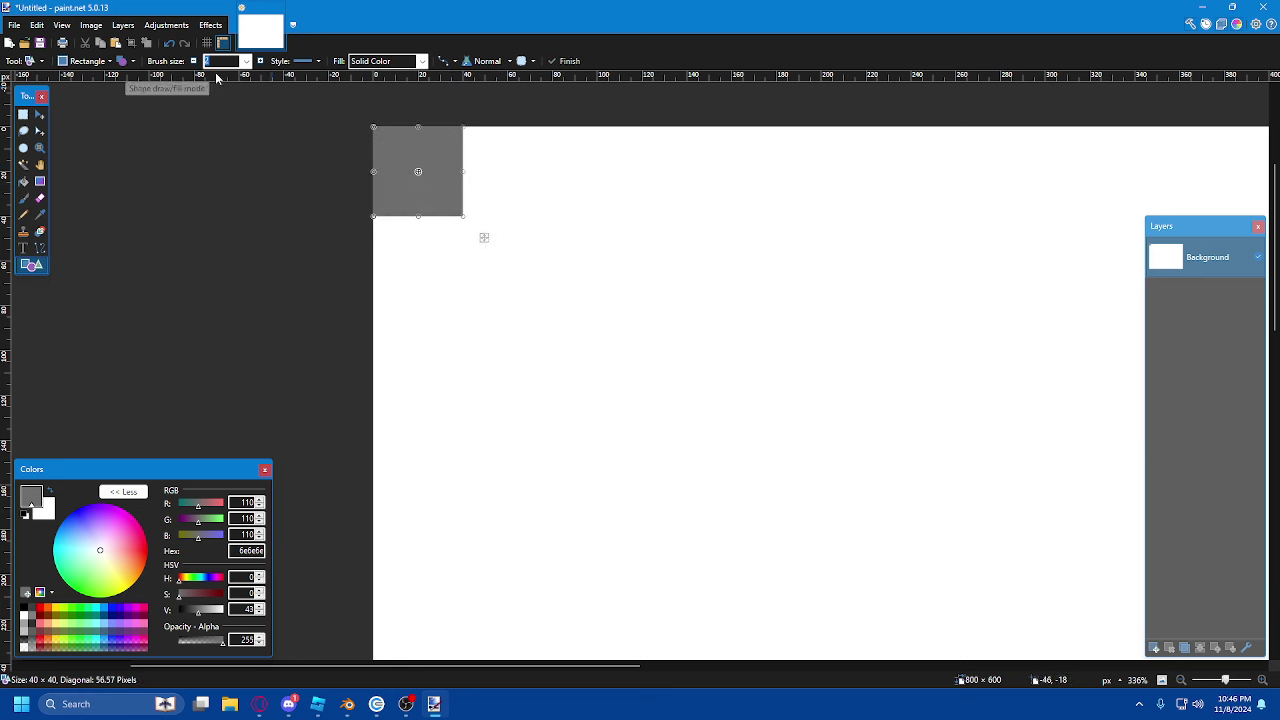
click(558, 188)
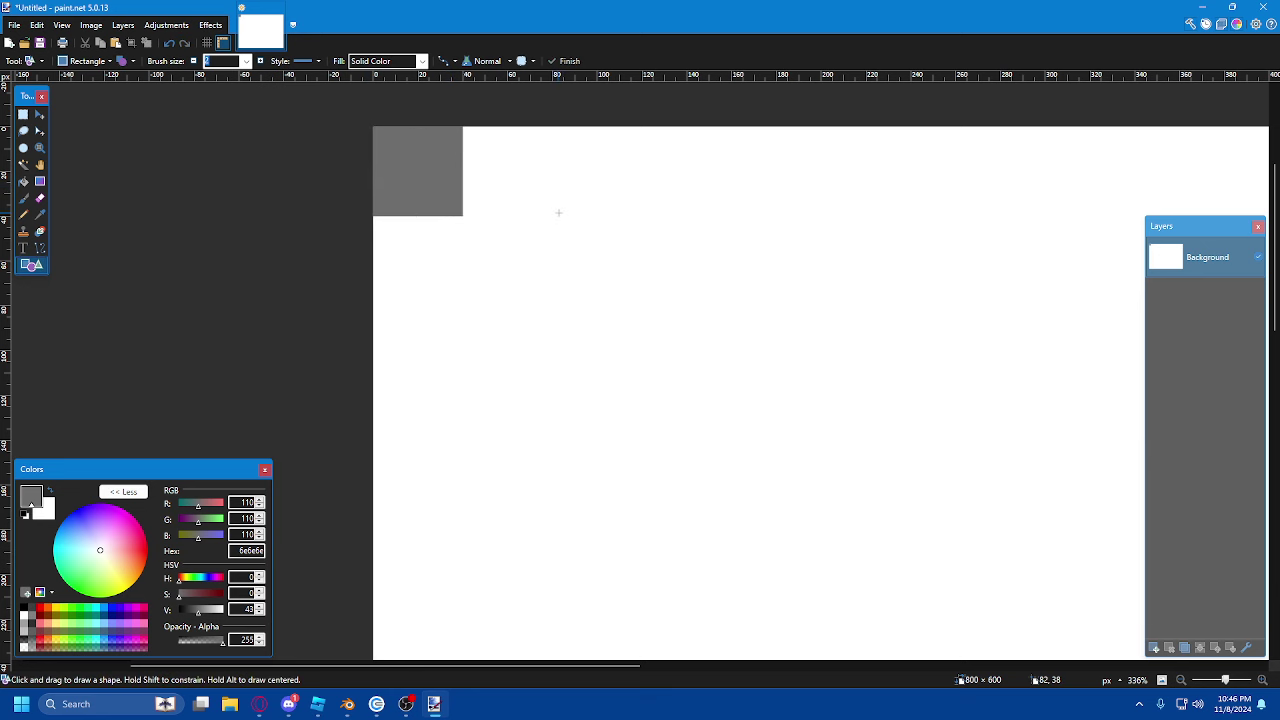
- Back in Roblox Studio, copy the hex colour code 787878 of the first union in the 120, 120, 120 group
click(350, 705)
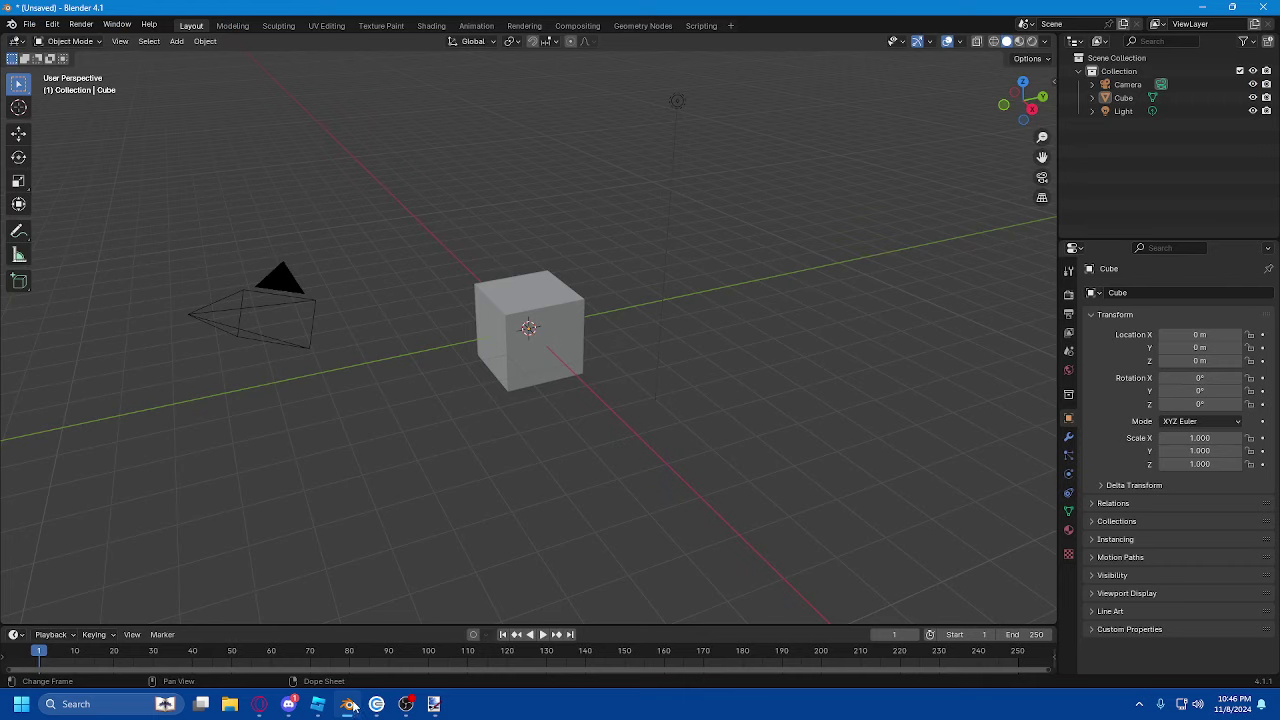
click(325, 708)
click(1135, 119)
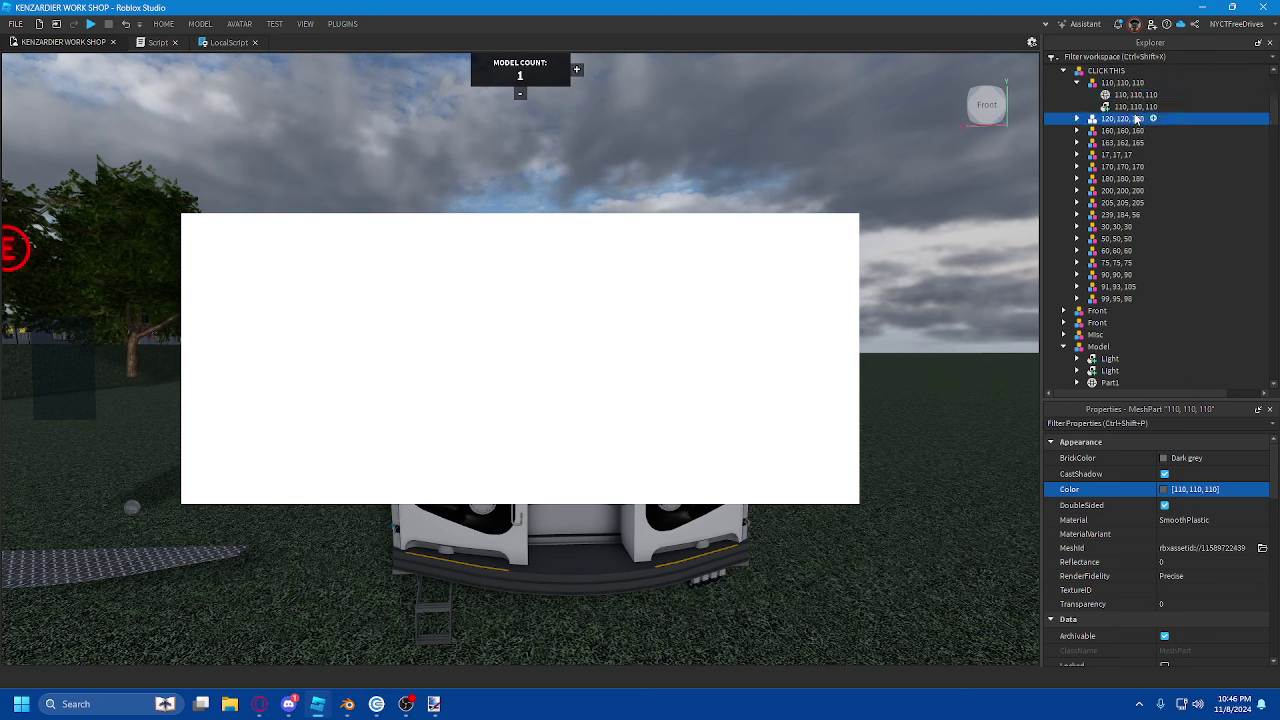
click(1077, 119)
click(1121, 131)
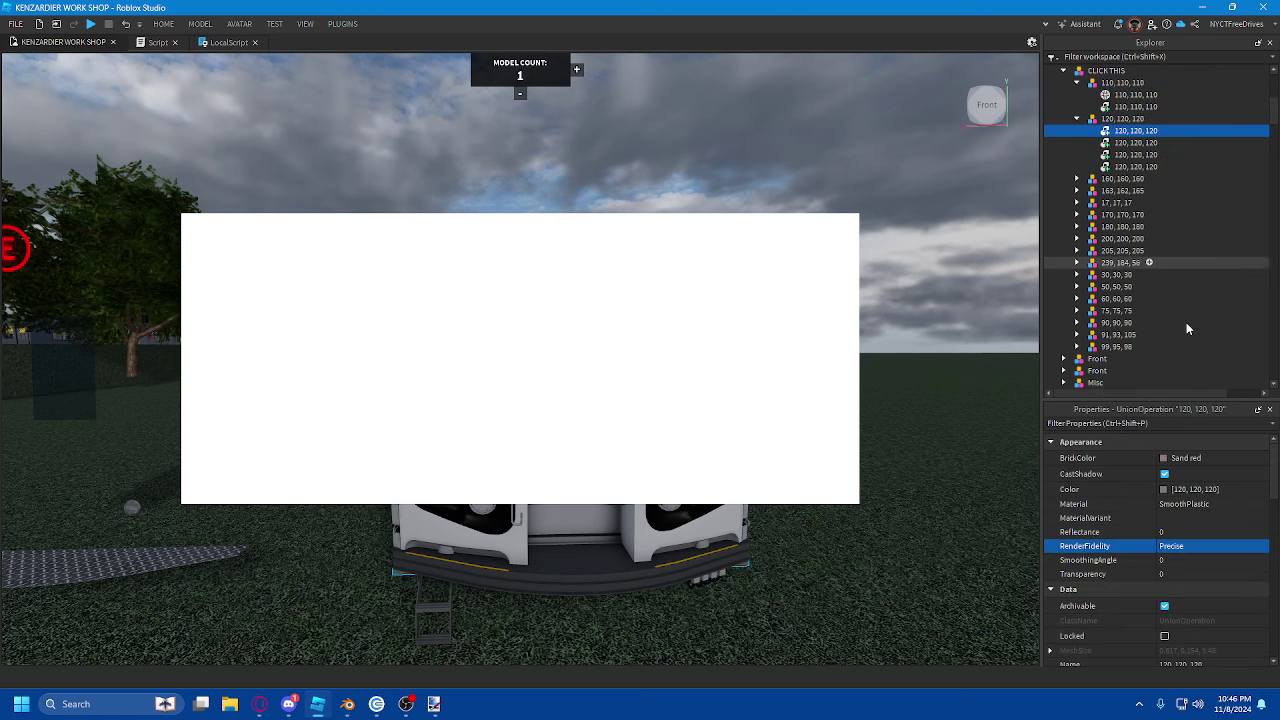
click(1163, 491)
right_click(757, 446)
double_click(732, 446)
key(ctrl+c)
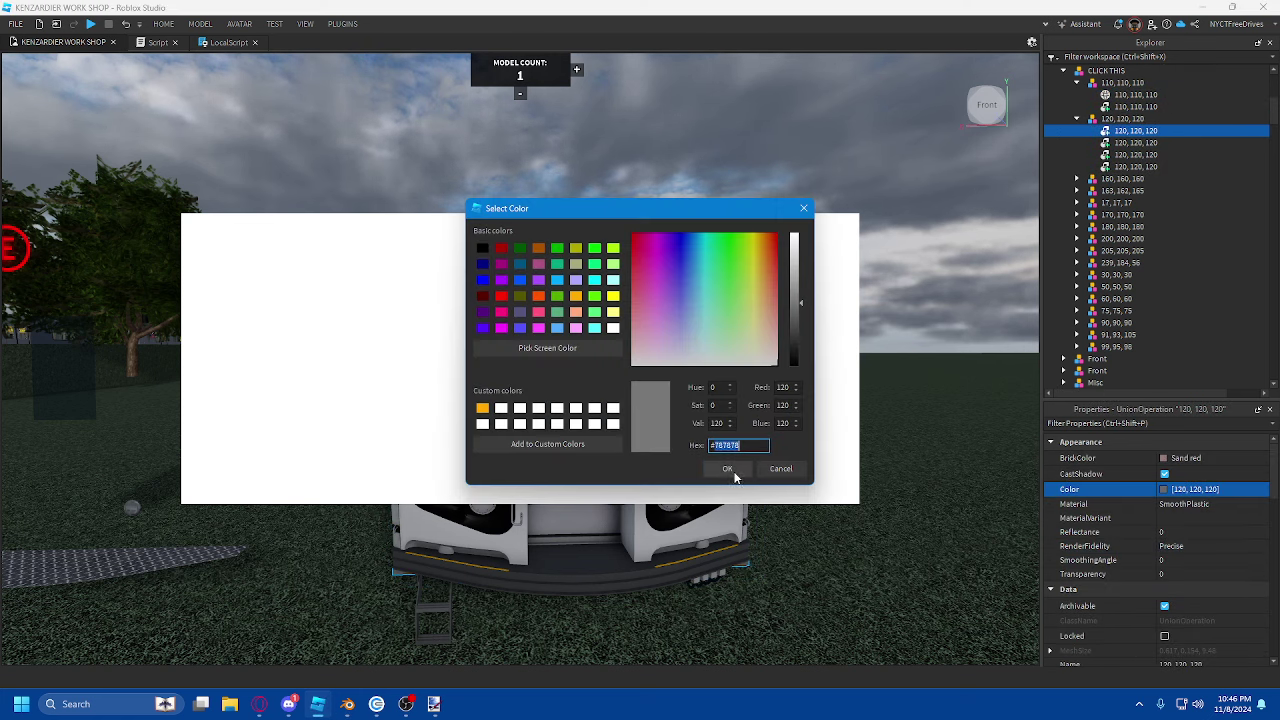
click(729, 470)
- In paint.net, draw a filled 40 × 40 pixel square in colour 787878 directly beside the 6e6e6e square
click(433, 704)
key(ctrl+v)
drag(465, 126, 583, 211)
ctrl+scroll(511, 140, up, 2)
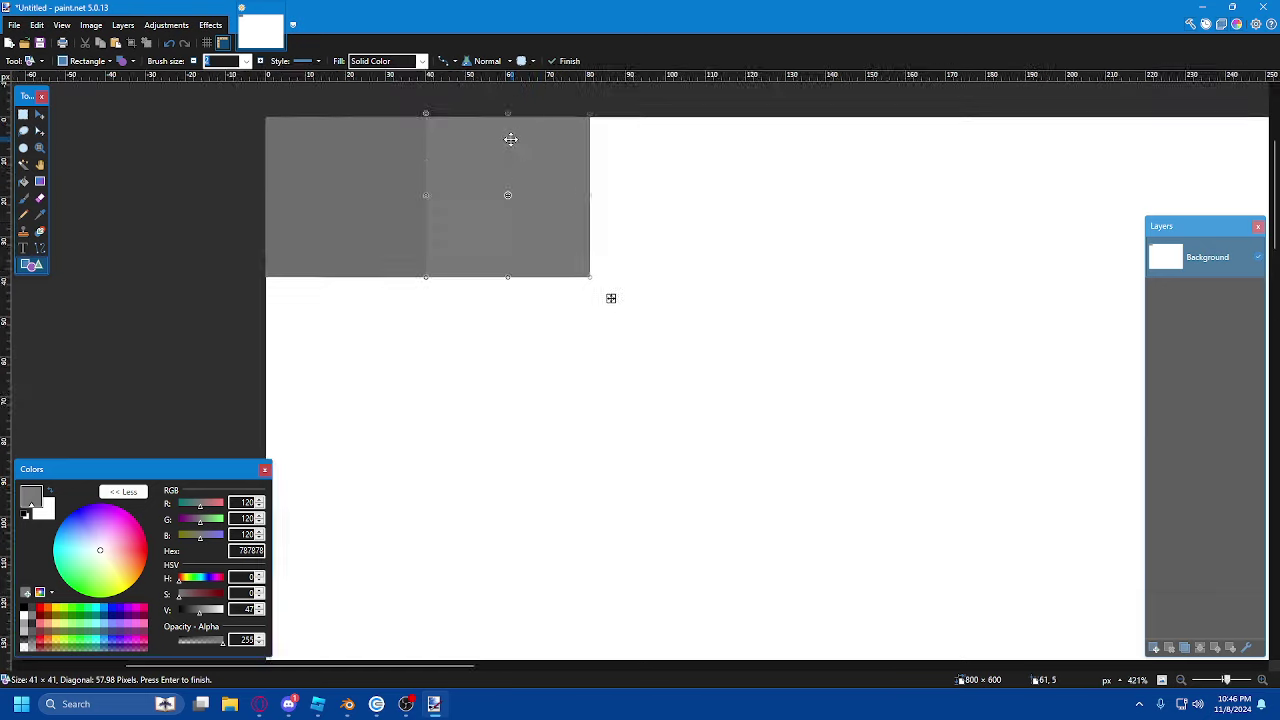
ctrl+scroll(511, 140, up, 2)
mouse_move(598, 137)
mouse_down()
mouse_move(602, 149)
mouse_move(599, 138)
mouse_up()
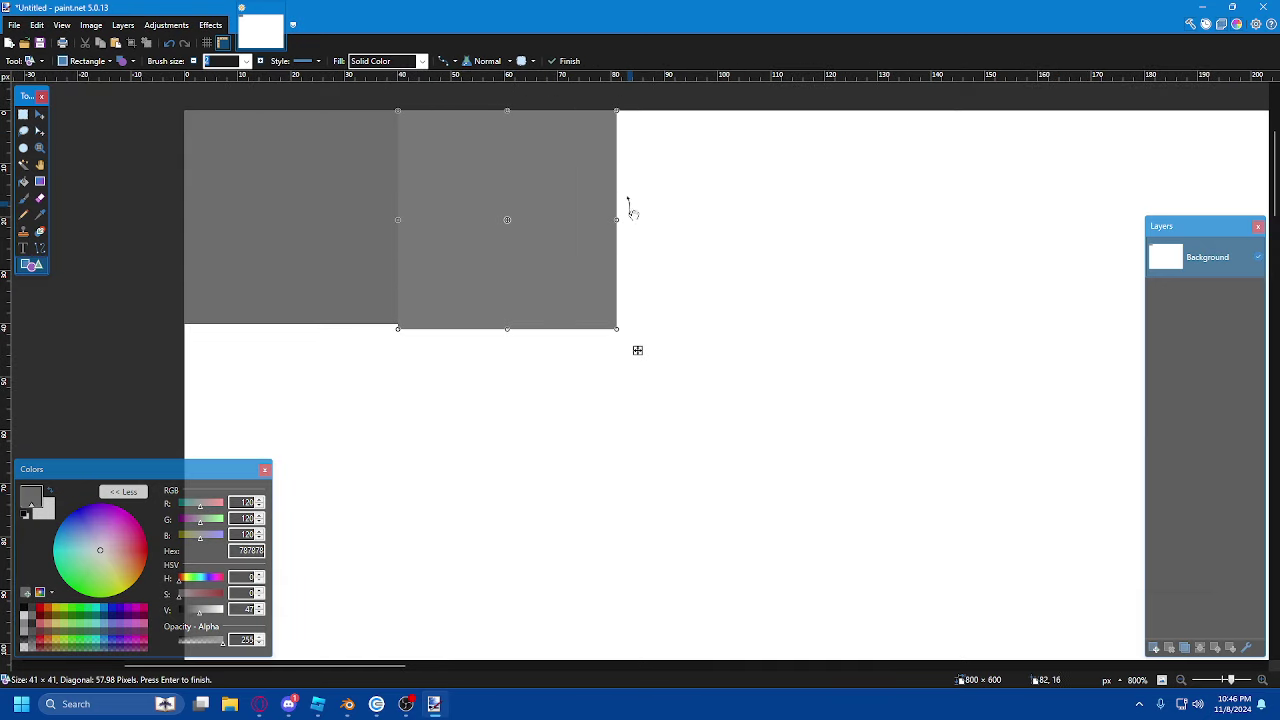
drag(618, 330, 611, 323)
key(Return)
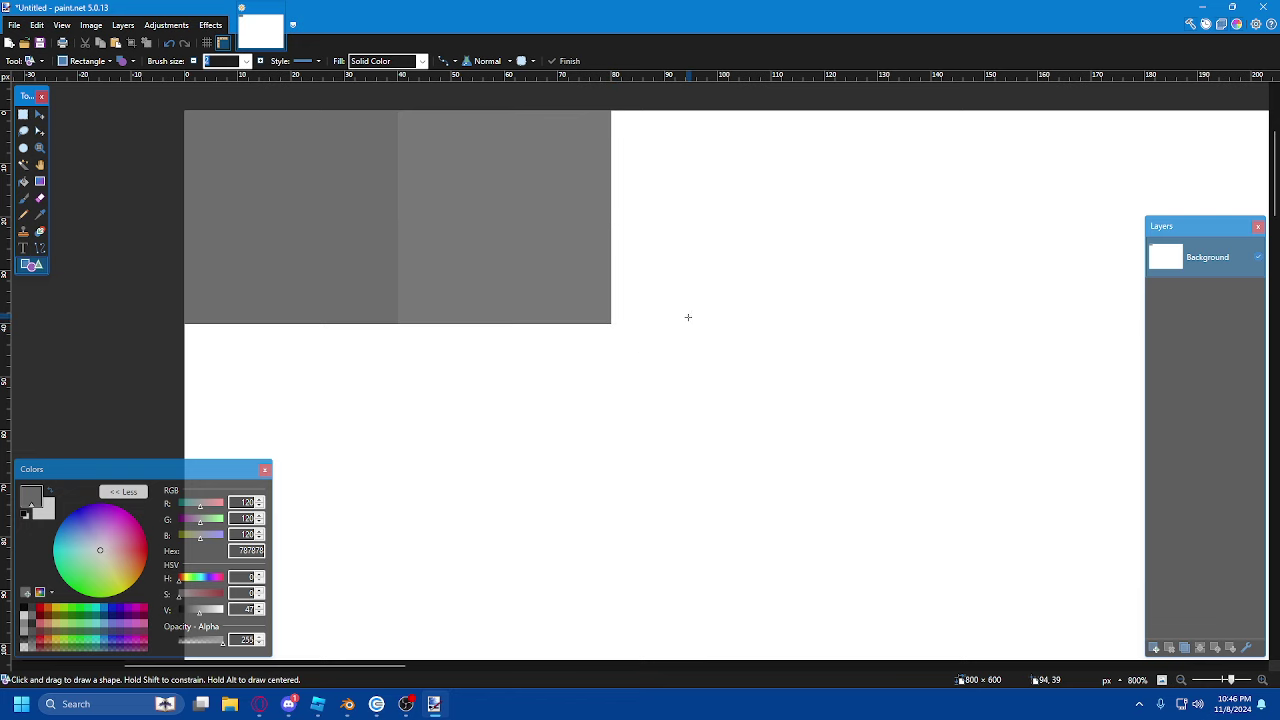
ctrl+scroll(688, 317, down, 3)
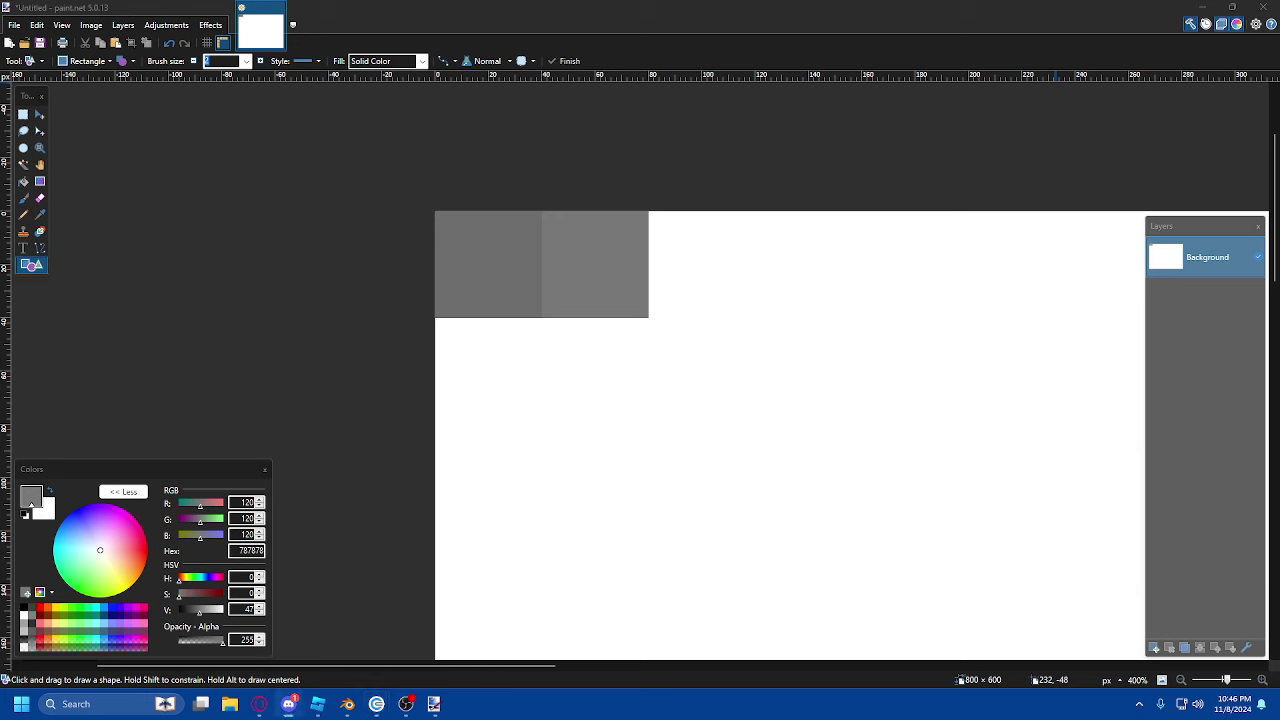
- Back in Roblox Studio, collapse the 120, 120, 120 and 110, 110, 110 groups and bring StarterGui into view in the Explorer
key(alt+Tab)
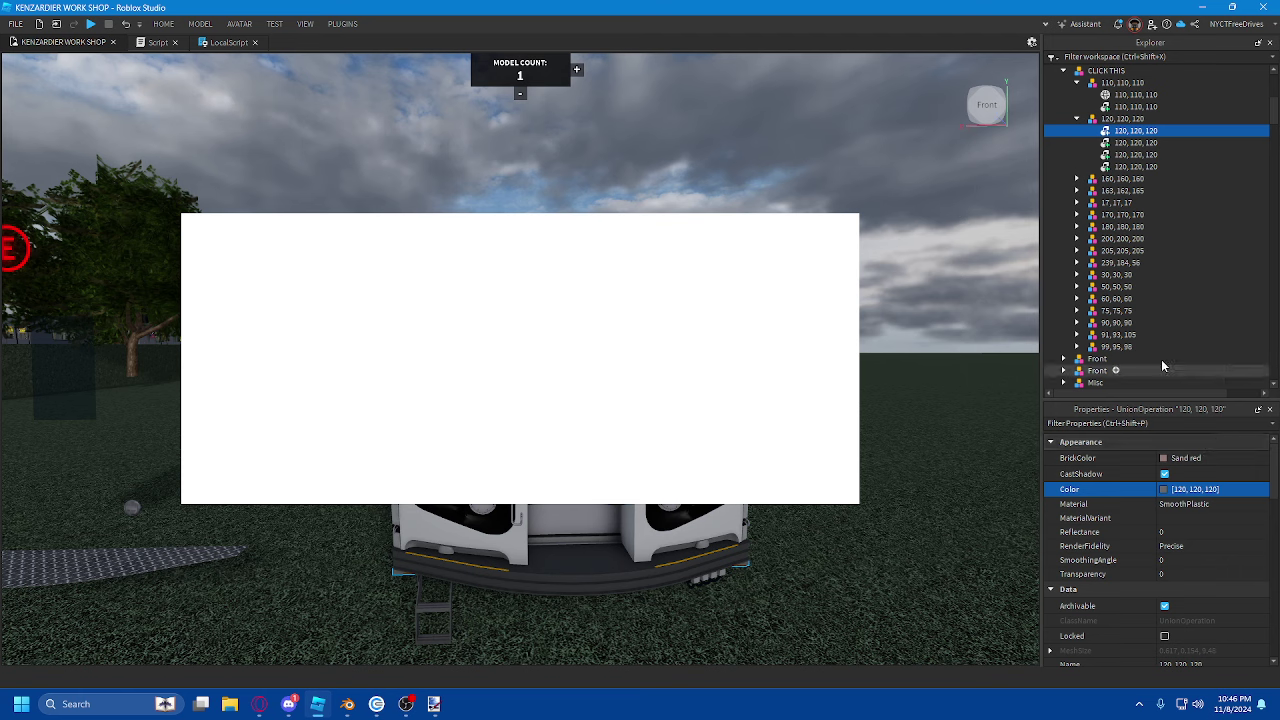
click(1077, 118)
click(1076, 83)
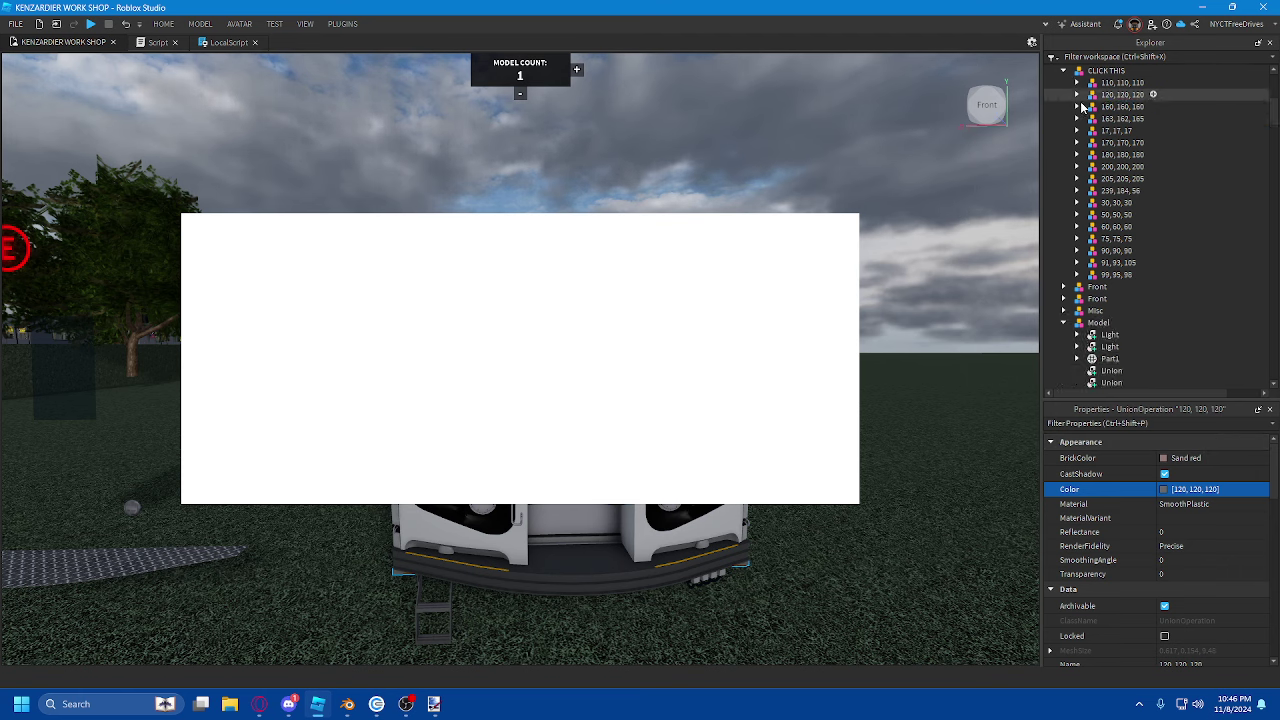
scroll(1100, 200, down, 15)
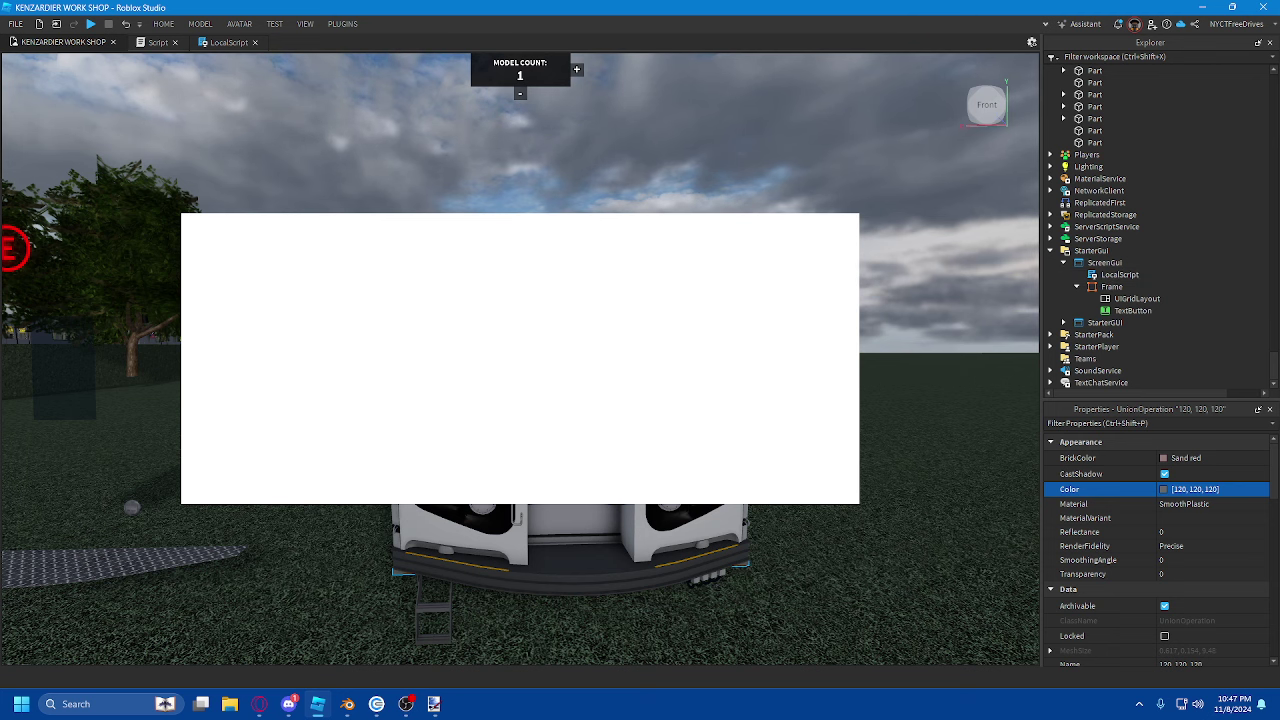
click(165, 704)
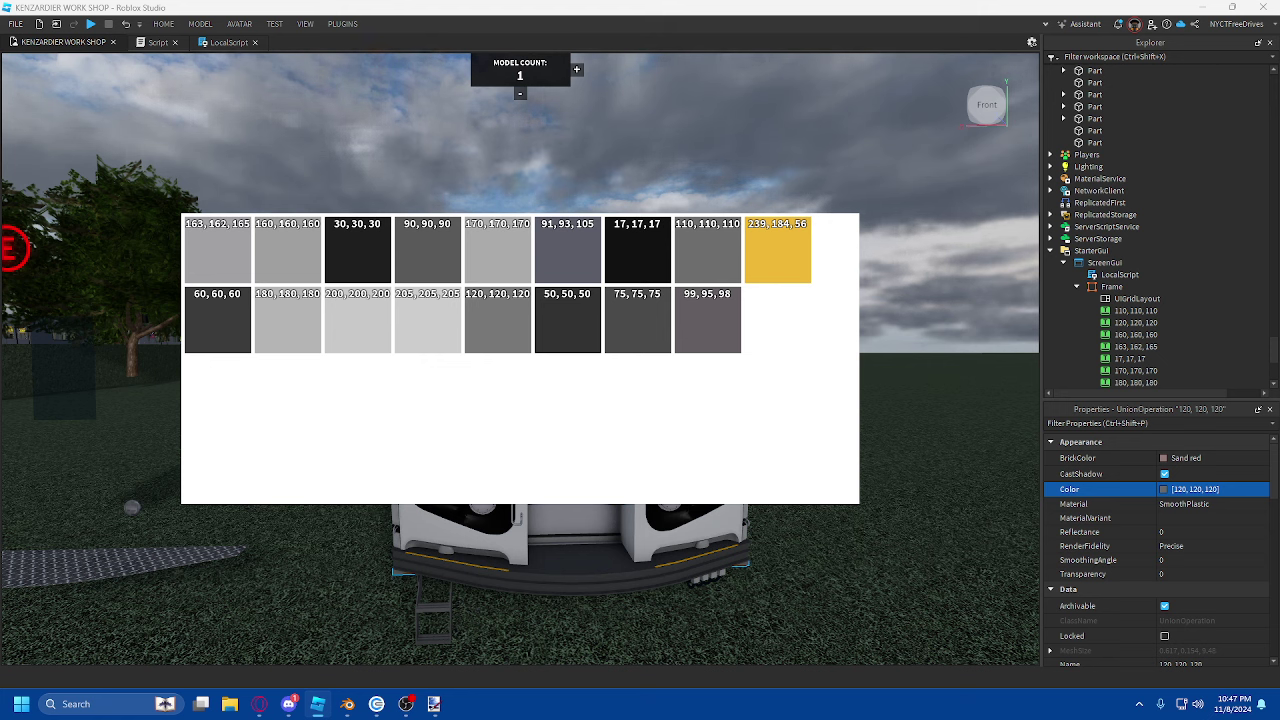
- Capture a screen snip of the two rows of labelled colour swatches shown in the Roblox Studio viewport
key(alt+Tab)
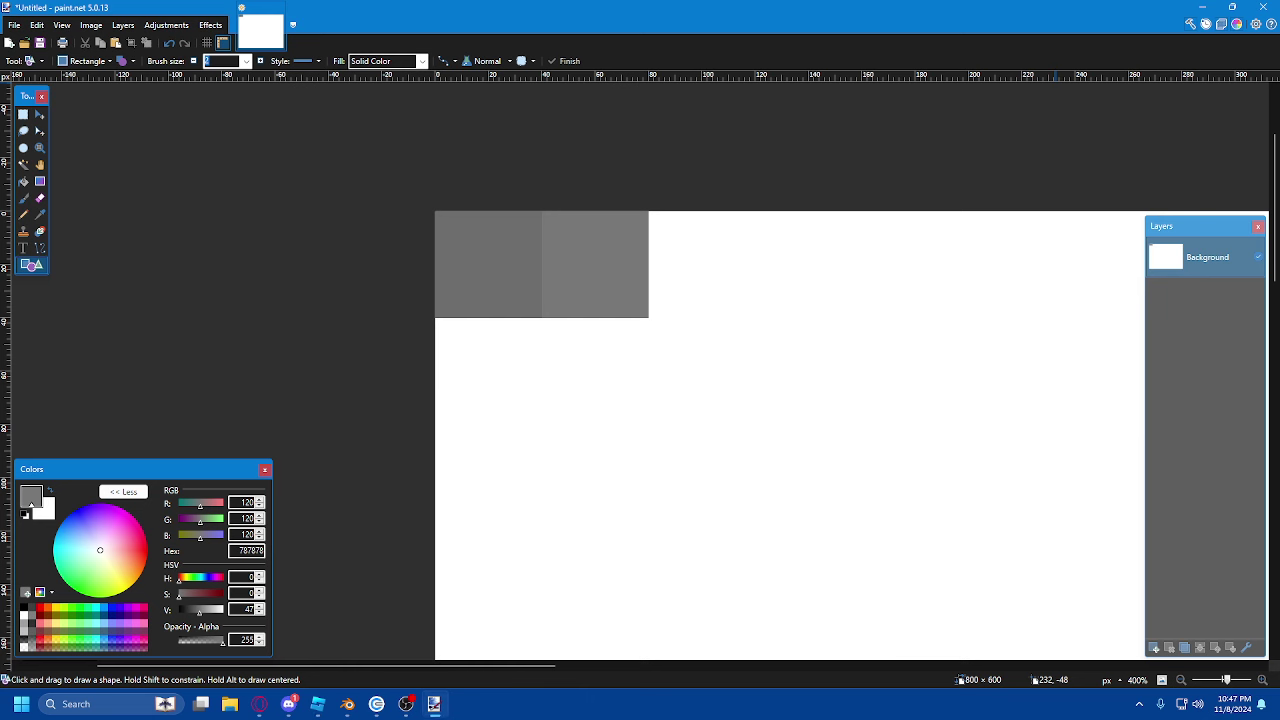
key(alt+Tab)
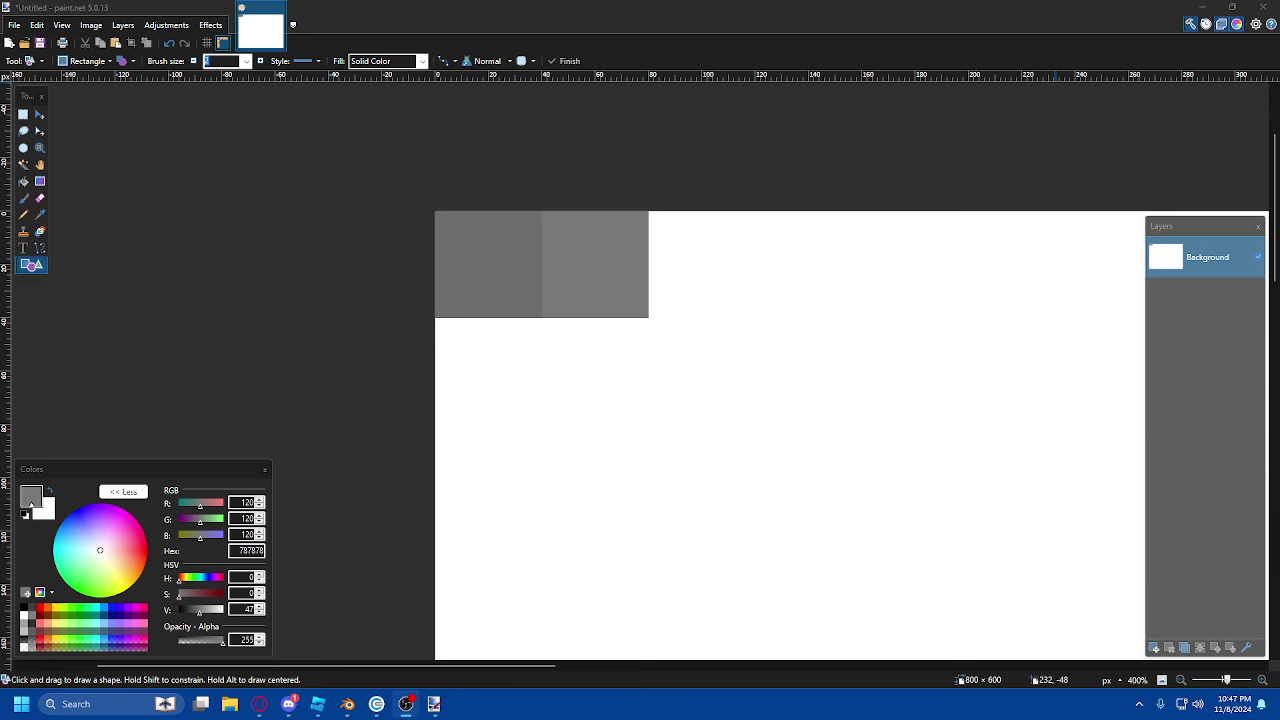
key(alt+Tab)
key(alt+Tab)
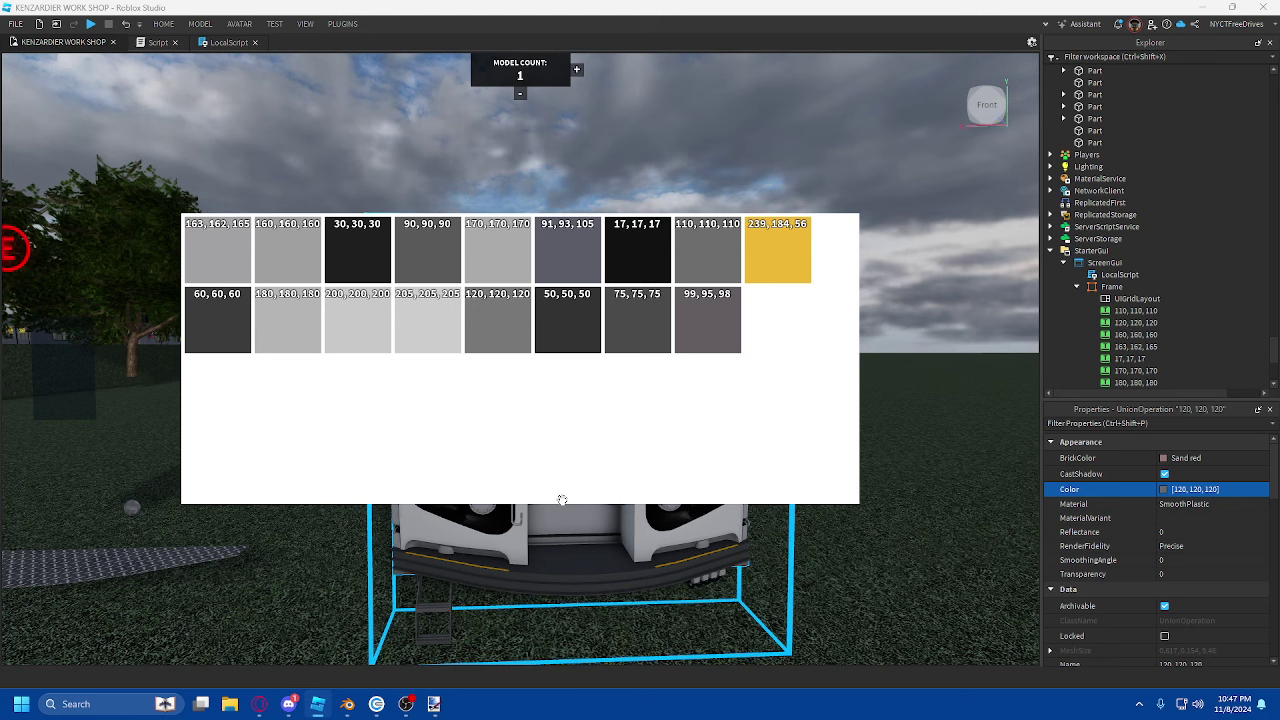
key(super+shift+s)
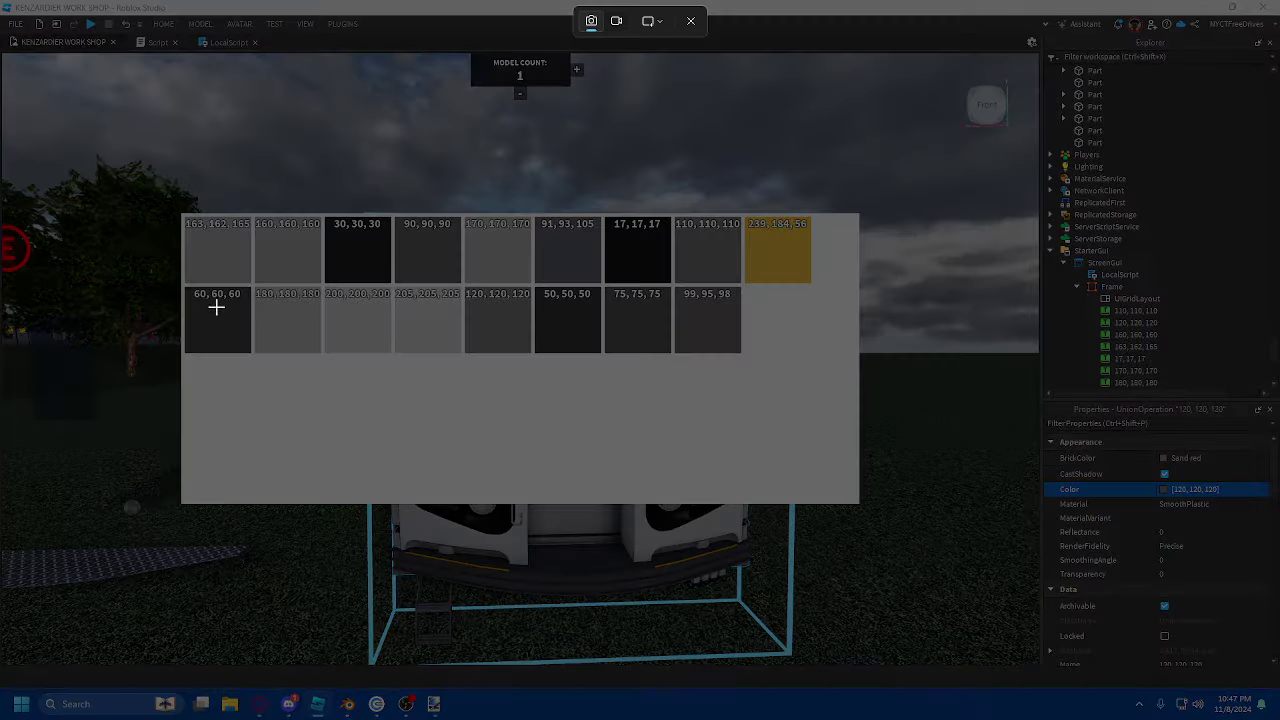
drag(178, 211, 821, 356)
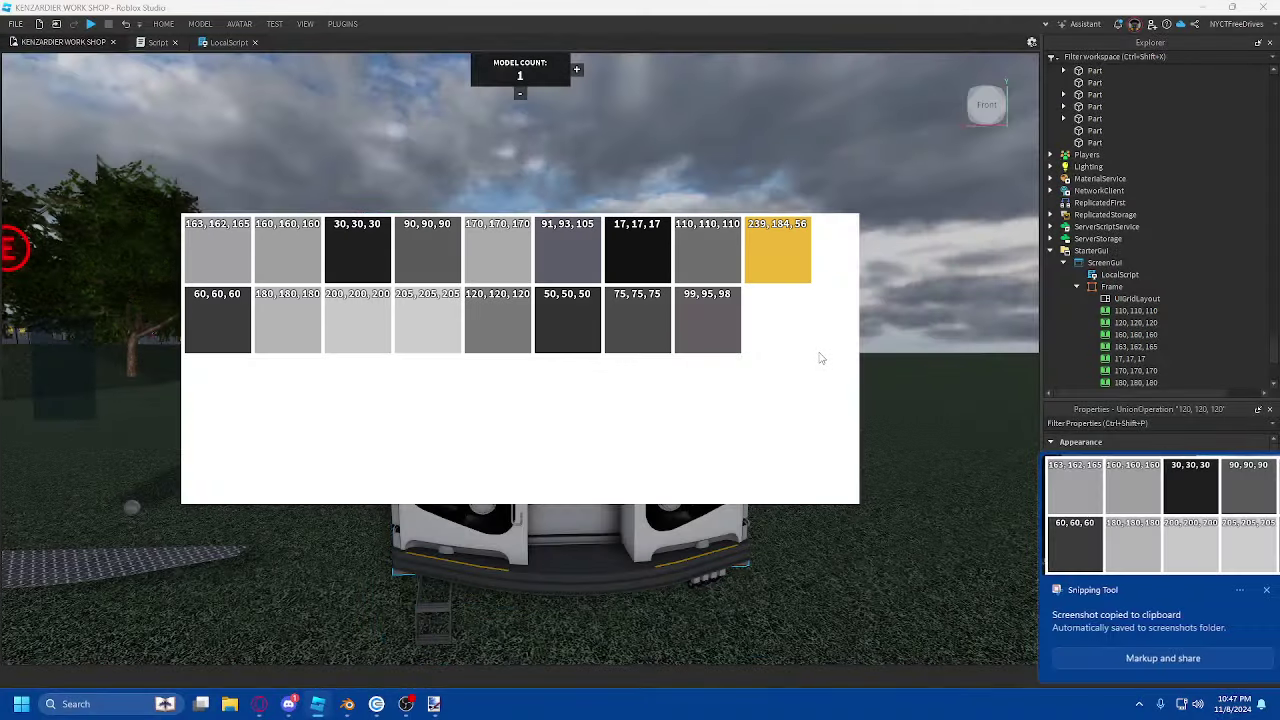
- Paste the swatch snip into the paint.net image with the canvas expanded to fit, and align it to the canvas's upper-left corner
click(433, 704)
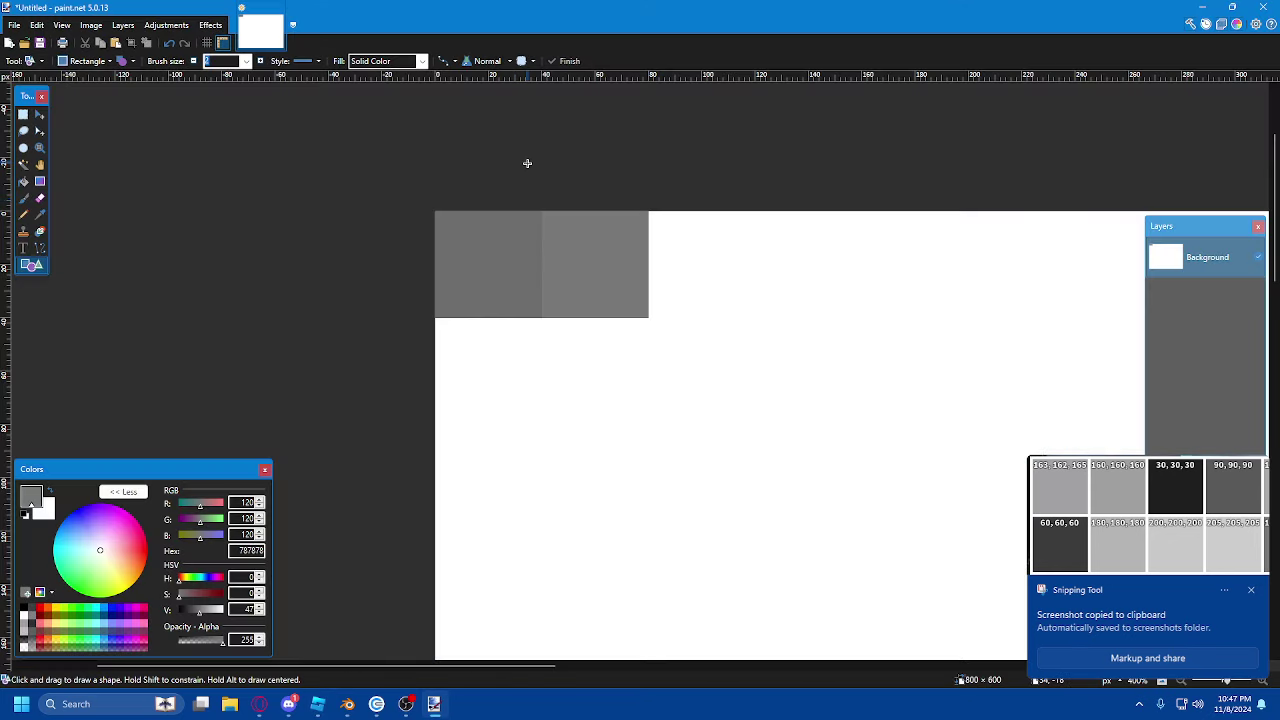
key(ctrl+v)
click(598, 384)
drag(594, 377, 584, 366)
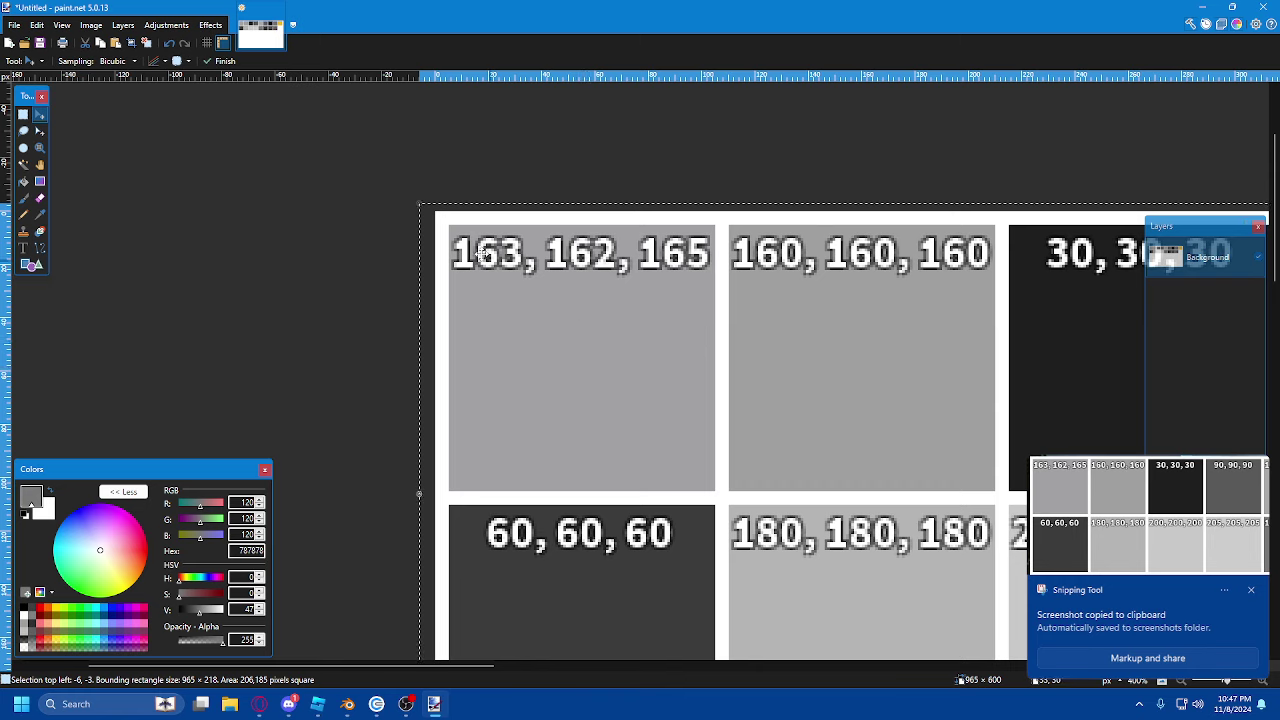
- Crop the image to a 950 × 214 pixel rectangular selection enclosing the two swatch rows and their white border
ctrl+scroll(444, 232, down, 2)
click(23, 115)
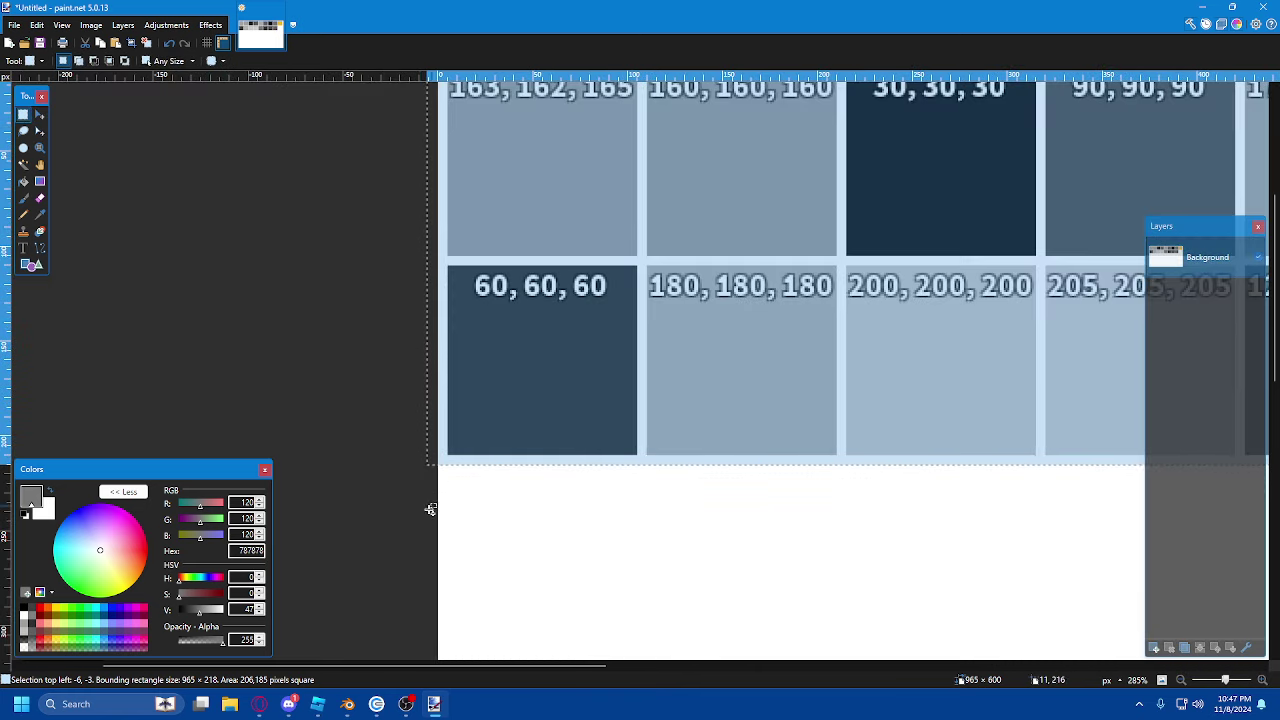
ctrl+scroll(440, 391, up, 8)
ctrl+scroll(543, 331, down, 5)
drag(432, 384, 885, 88)
click(523, 338)
ctrl+scroll(513, 344, up, 5)
ctrl+scroll(810, 110, down, 5)
ctrl+scroll(823, 92, down, 4)
shift+scroll(840, 152, down, 8)
ctrl+scroll(857, 99, up, 6)
ctrl+scroll(885, 88, up, 4)
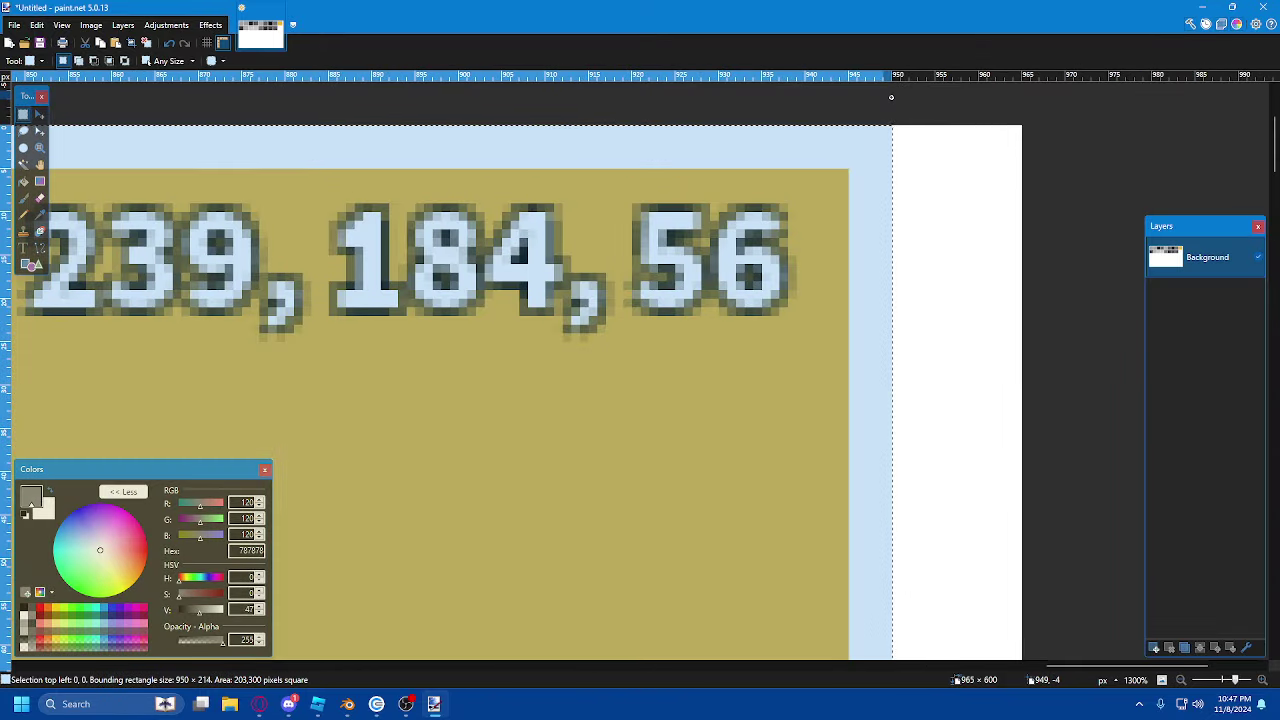
click(91, 25)
click(118, 37)
ctrl+scroll(600, 135, down, 12)
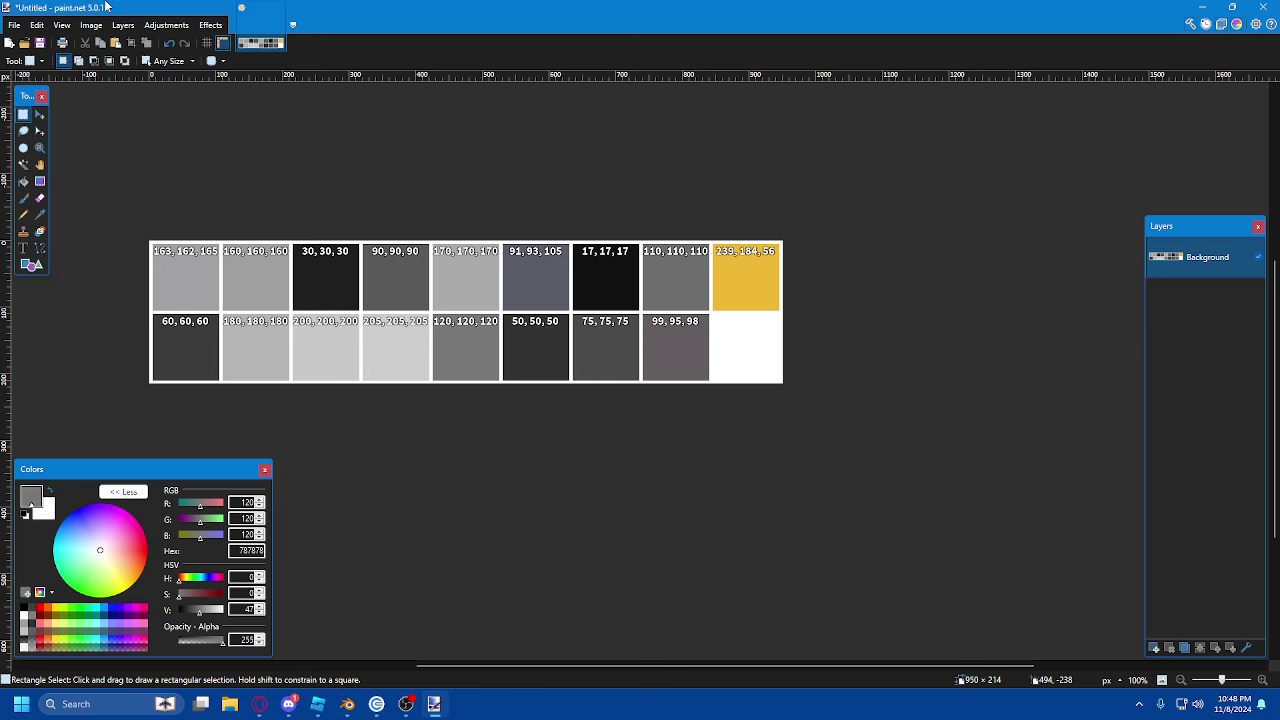
- Try to erase the yellow 239, 184, 56 swatch from the palette image with a rectangular selection, and undo the deletion
ctrl+scroll(782, 258, up, 5)
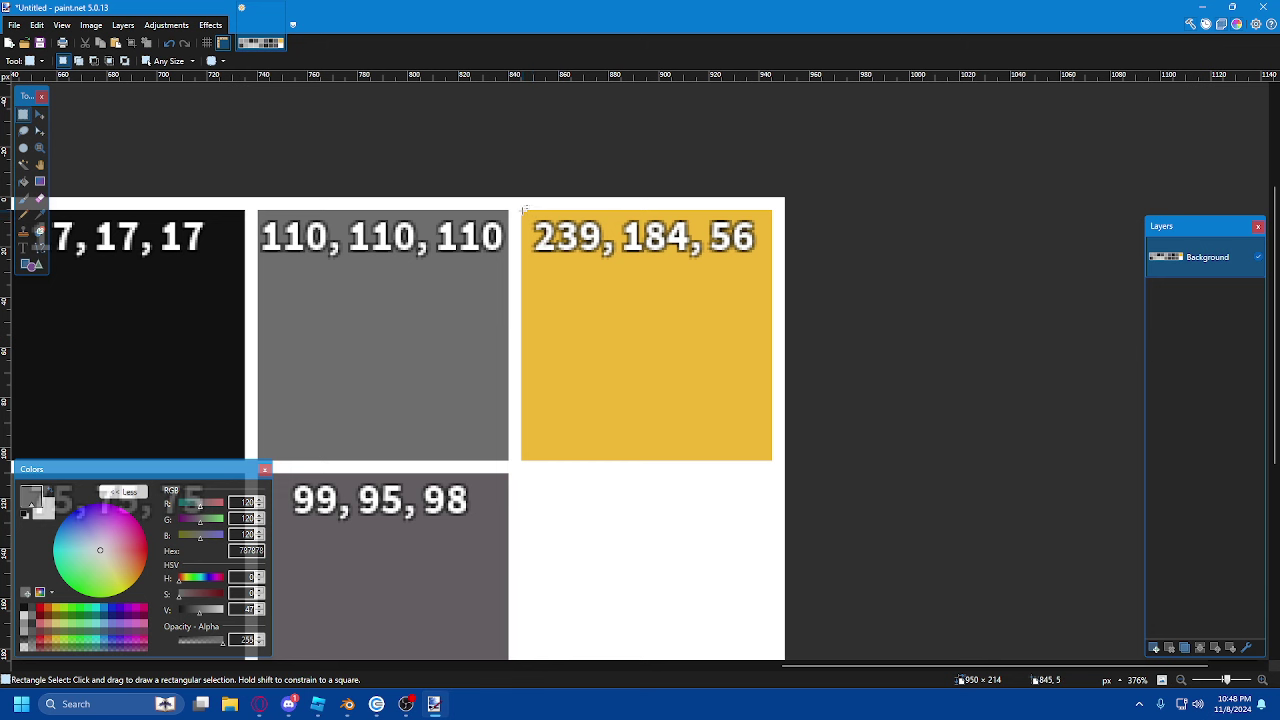
ctrl+scroll(714, 309, up, 3)
ctrl+scroll(560, 386, down, 2)
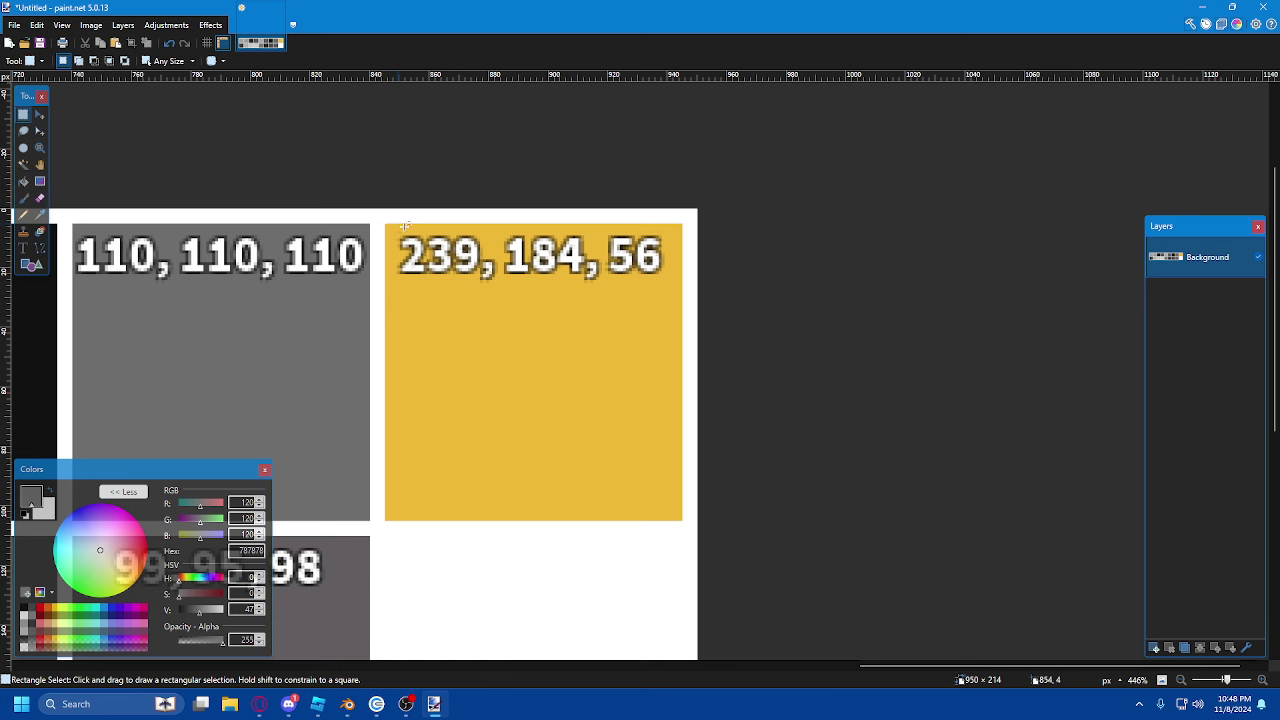
drag(436, 287, 615, 438)
ctrl+scroll(395, 232, up, 3)
scroll(486, 314, down, 1)
mouse_move(378, 218)
mouse_down()
mouse_move(746, 469)
mouse_move(922, 418)
mouse_move(910, 428)
mouse_up()
scroll(746, 469, down, 3)
key(Delete)
scroll(902, 415, up, 5)
ctrl+scroll(902, 413, down, 5)
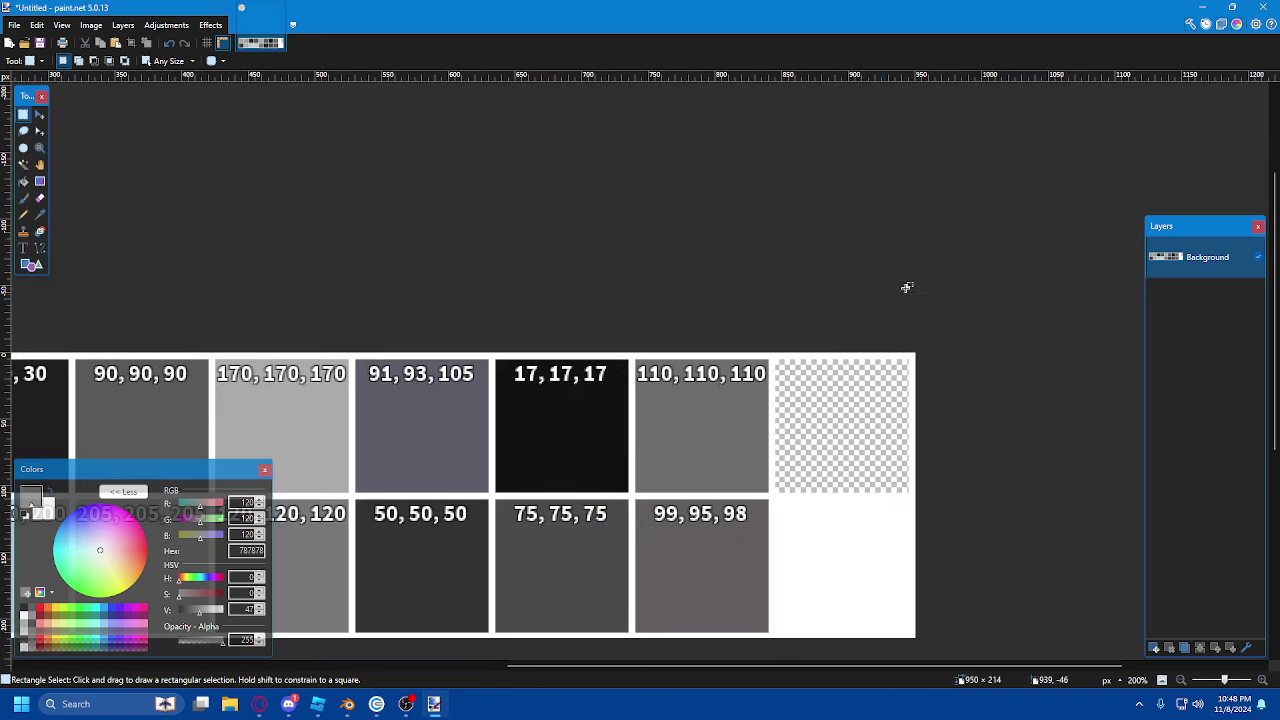
key(ctrl+z)
click(906, 325)
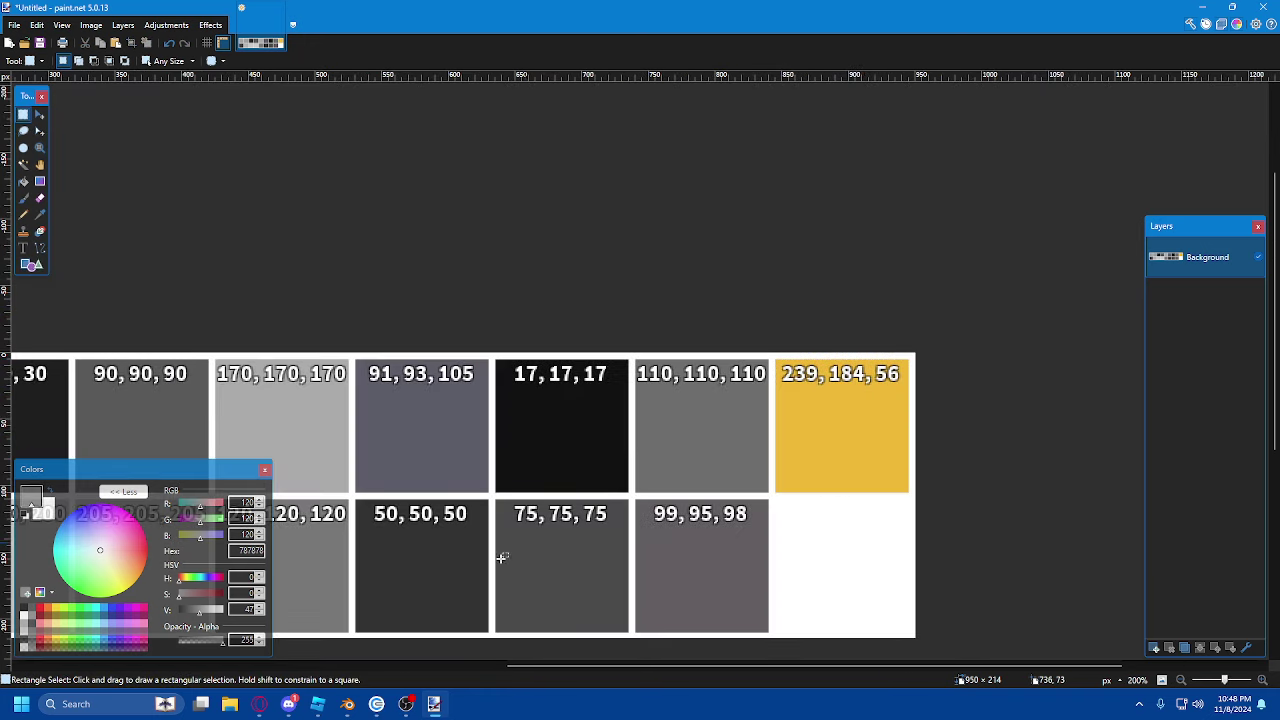
- Switch to Roblox Studio and disable the ScreenGui under StarterGui
click(318, 704)
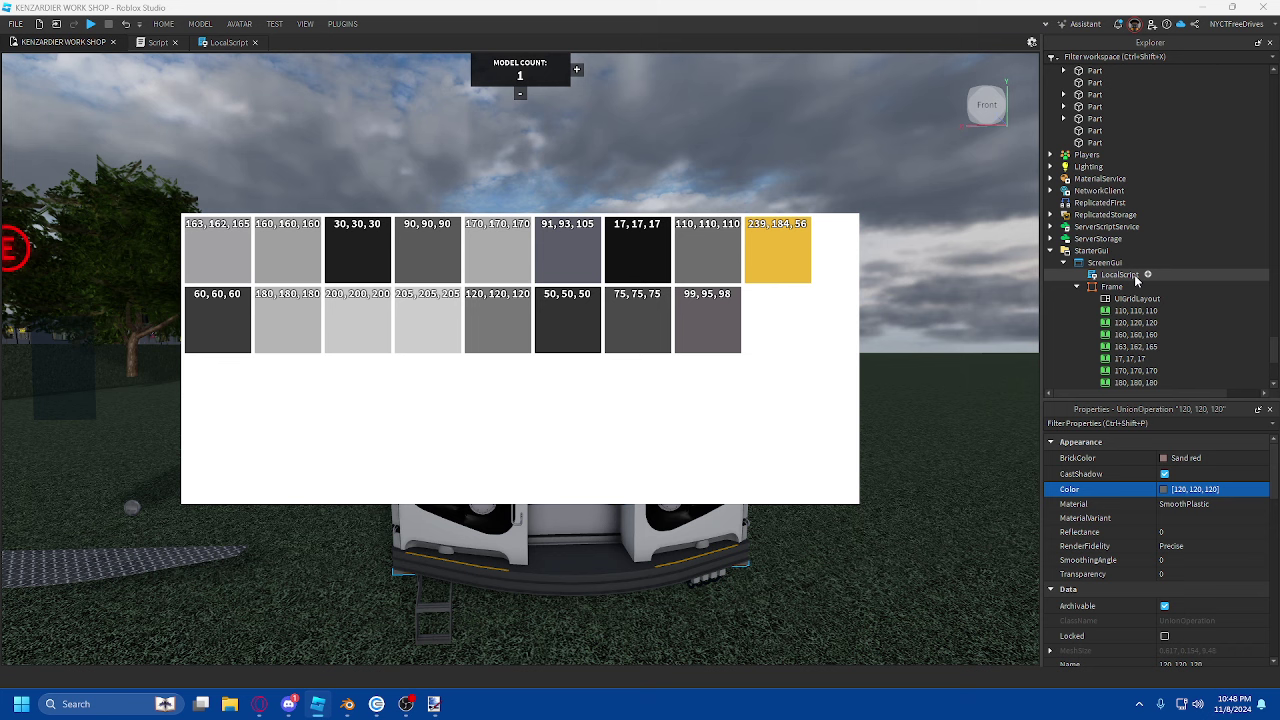
click(1105, 262)
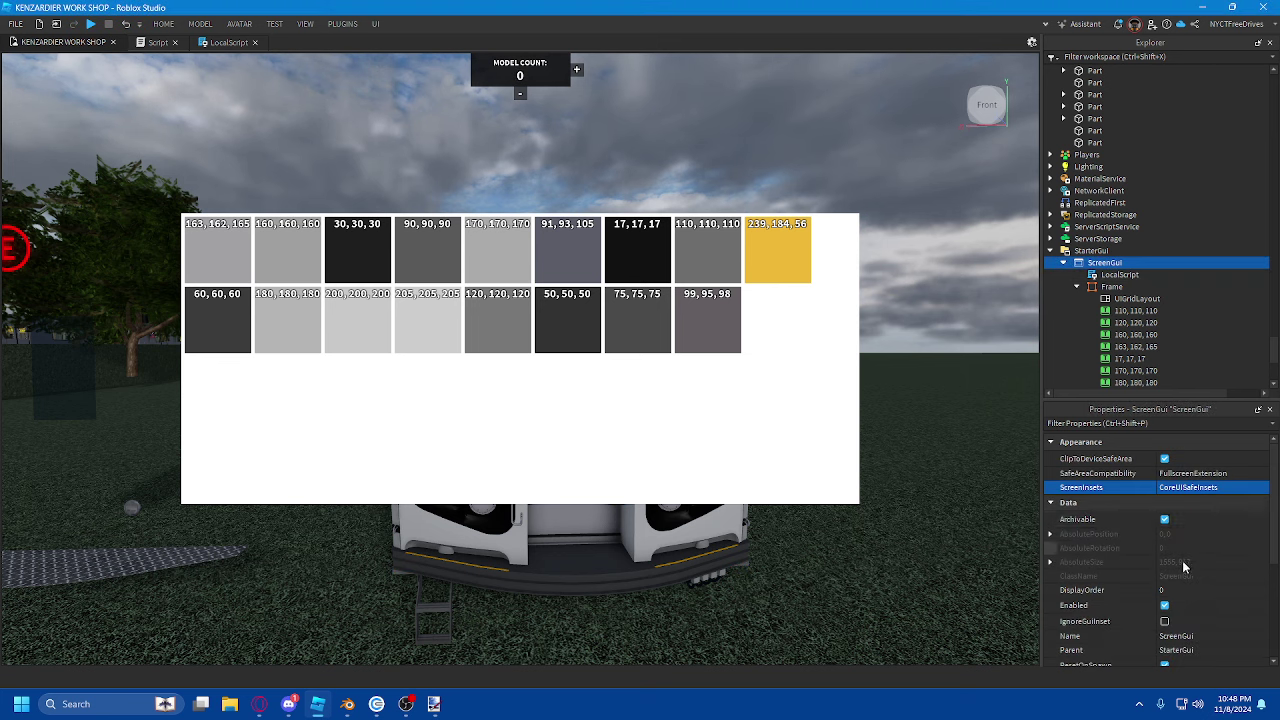
click(1164, 605)
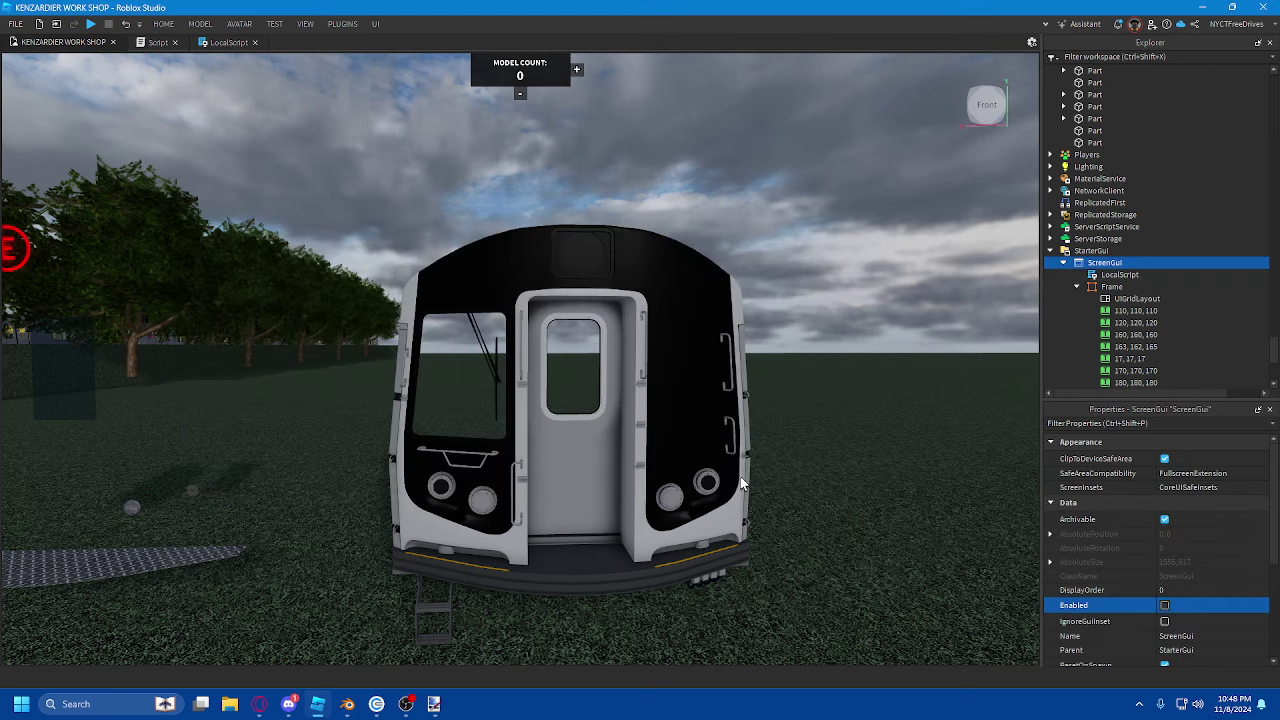
- Return to paint.net, save the swatch image as R160 Texture Face Option.png in Downloads, and close the program
click(433, 704)
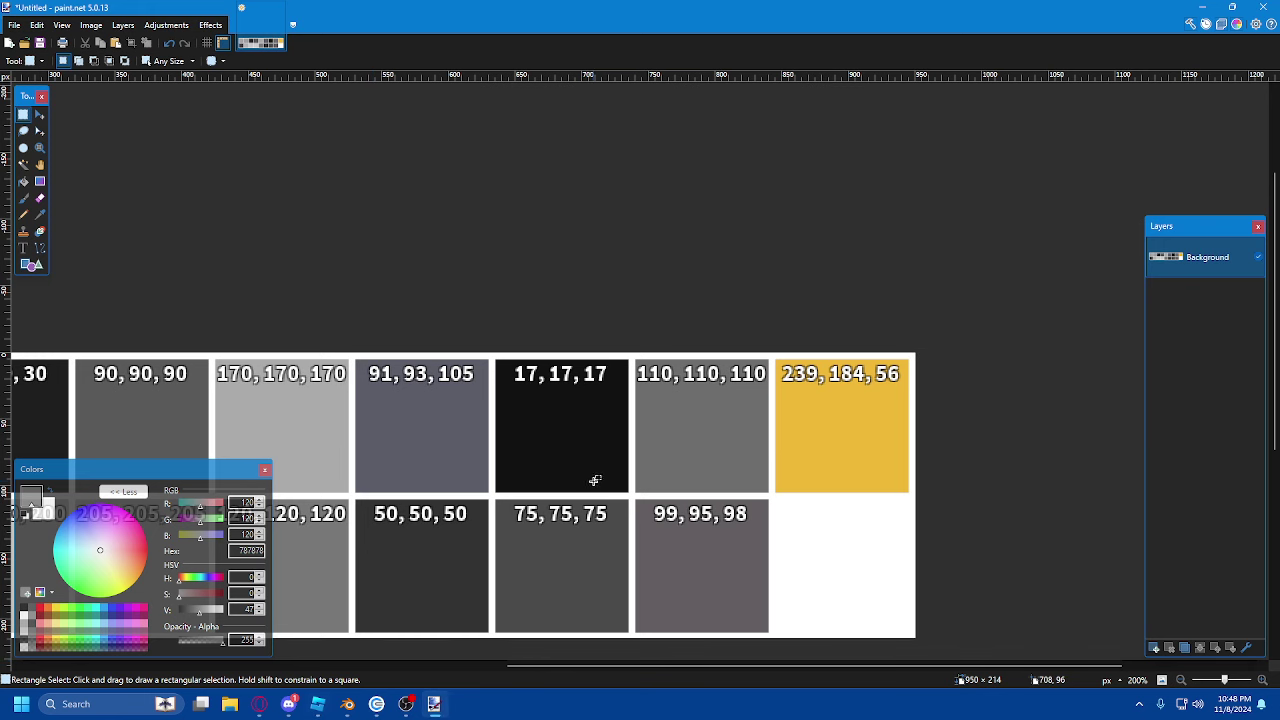
scroll(594, 481, down, 1)
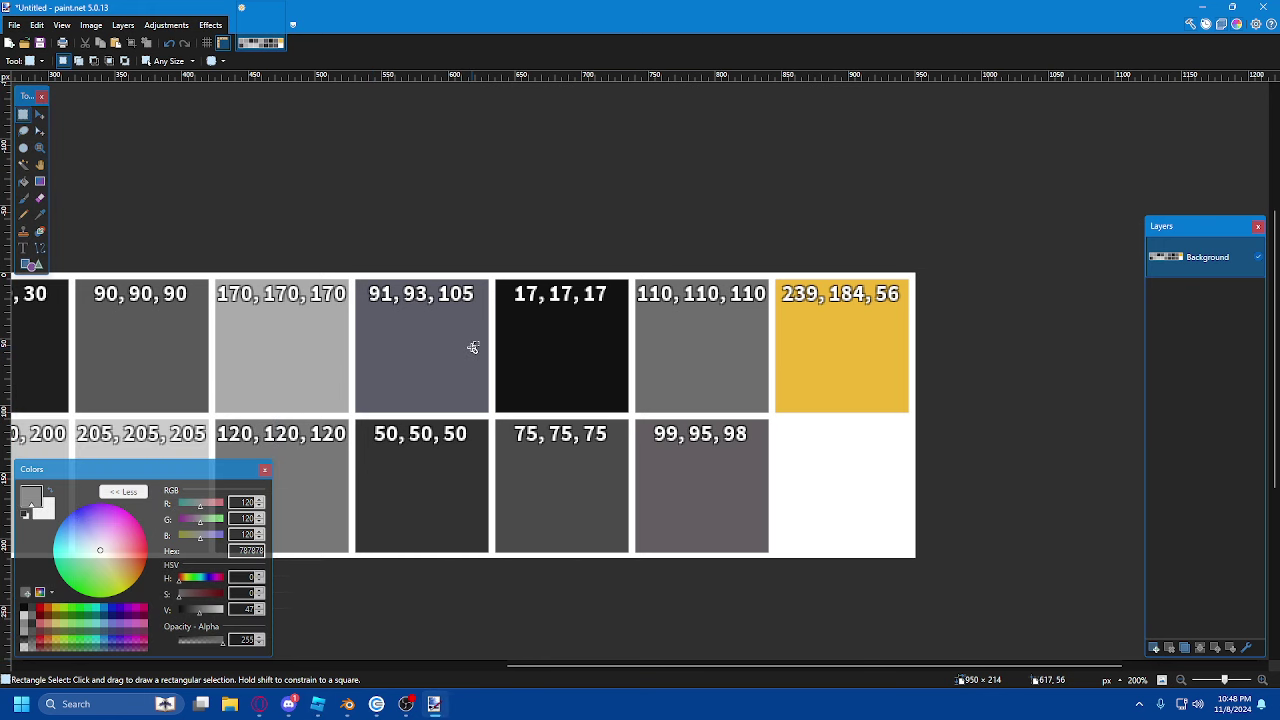
key(ctrl+s)
text(R16)
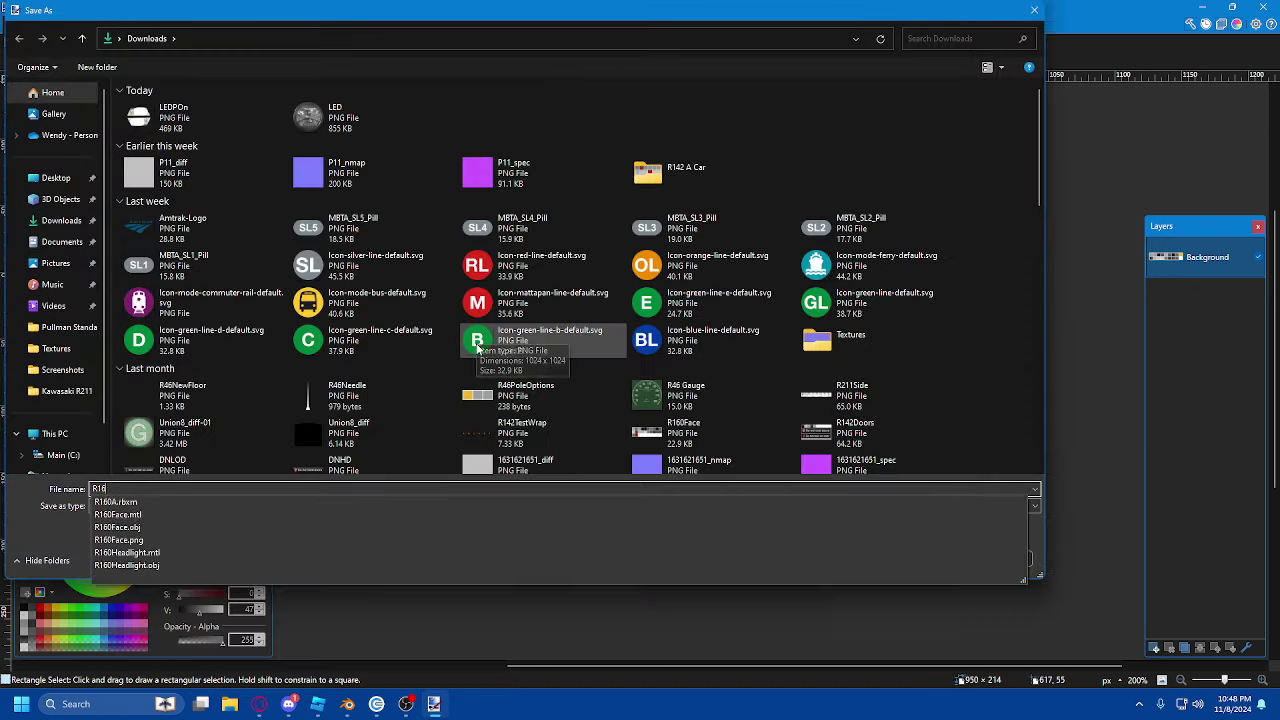
text(0 Tec)
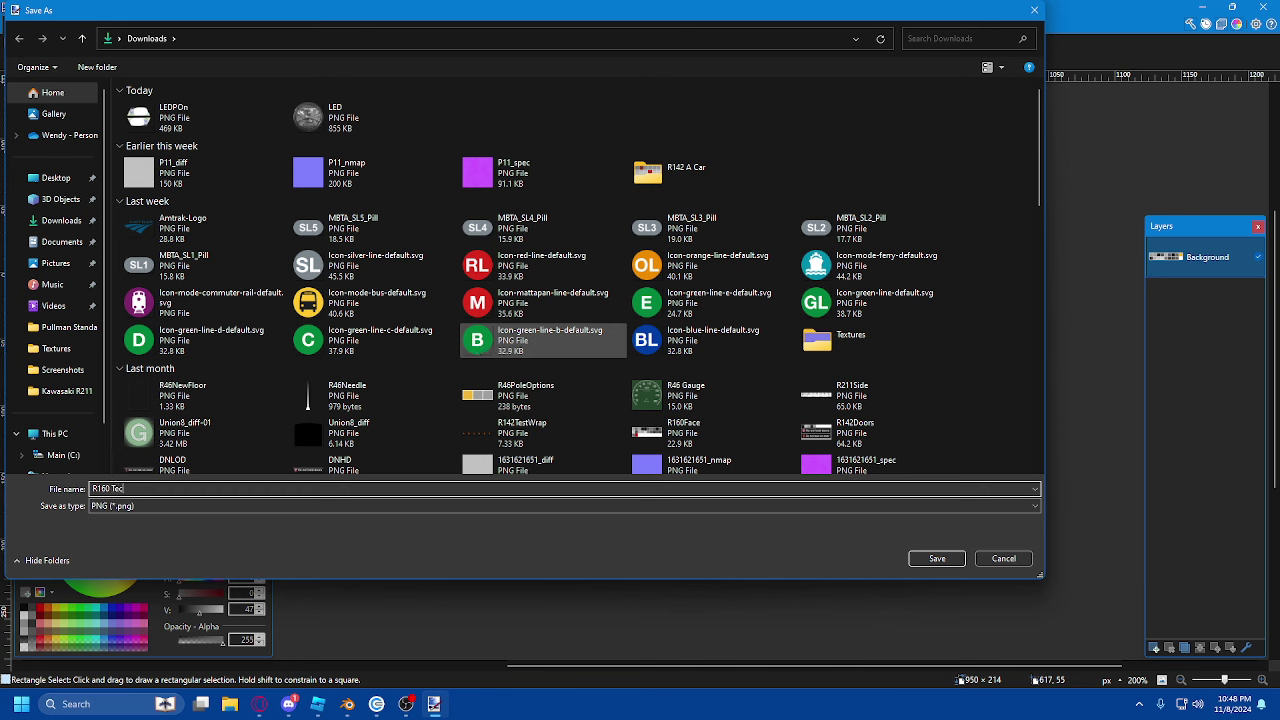
key(BackSpace)
text(xtr)
key(BackSpace)
text(ure Face Options)
key(Return)
key(Return)
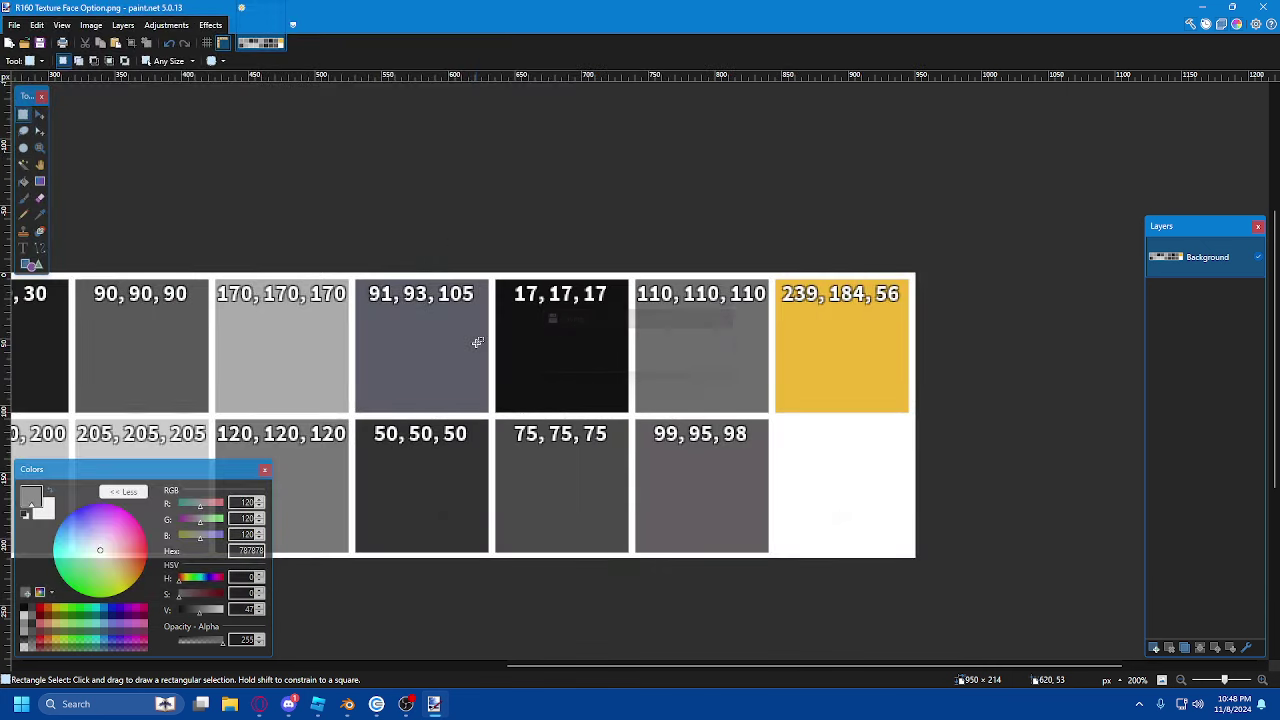
click(1272, 7)
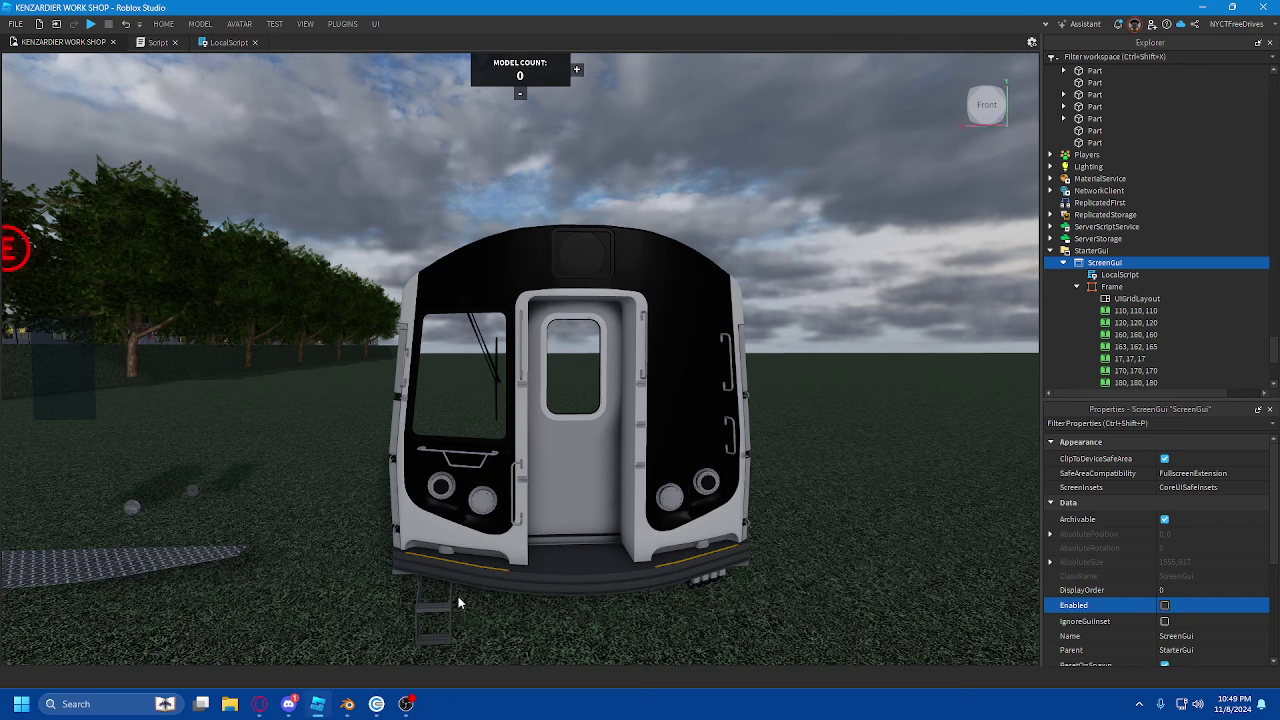
- Select the train front model named CLICK THIS and reset its pivot
click(668, 519)
right_click(1104, 140)
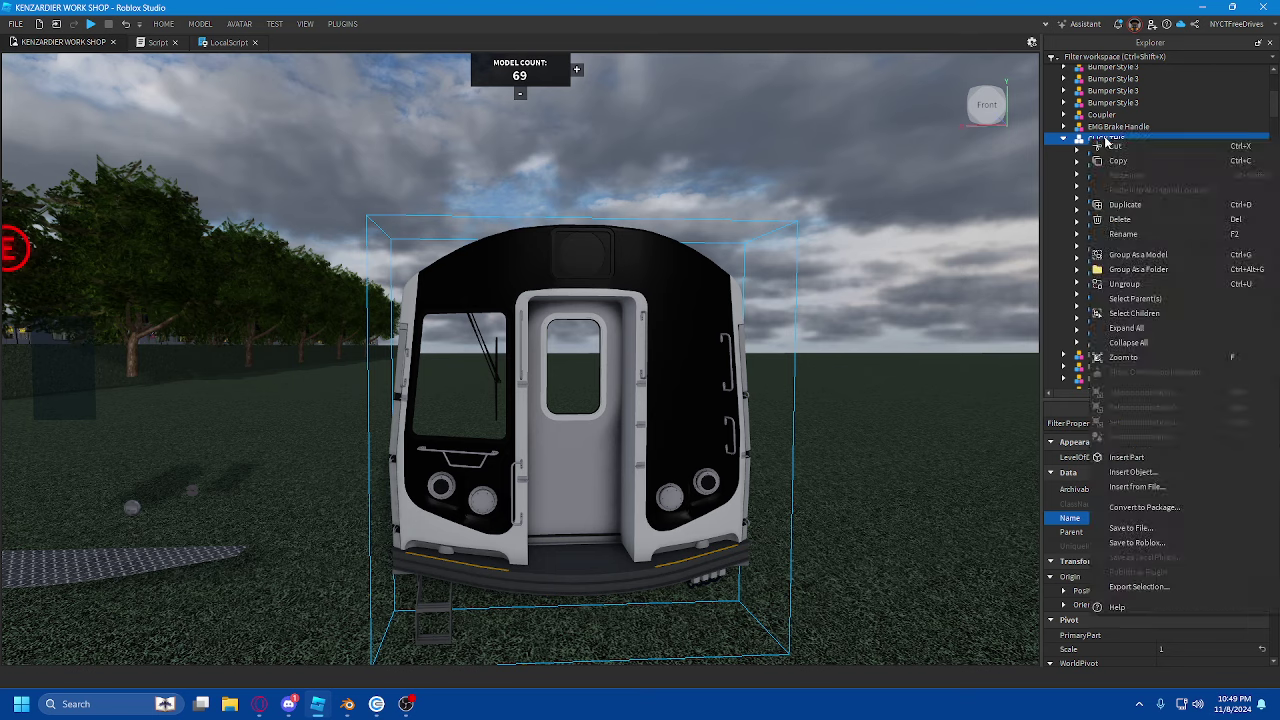
right_drag(838, 257, 839, 256)
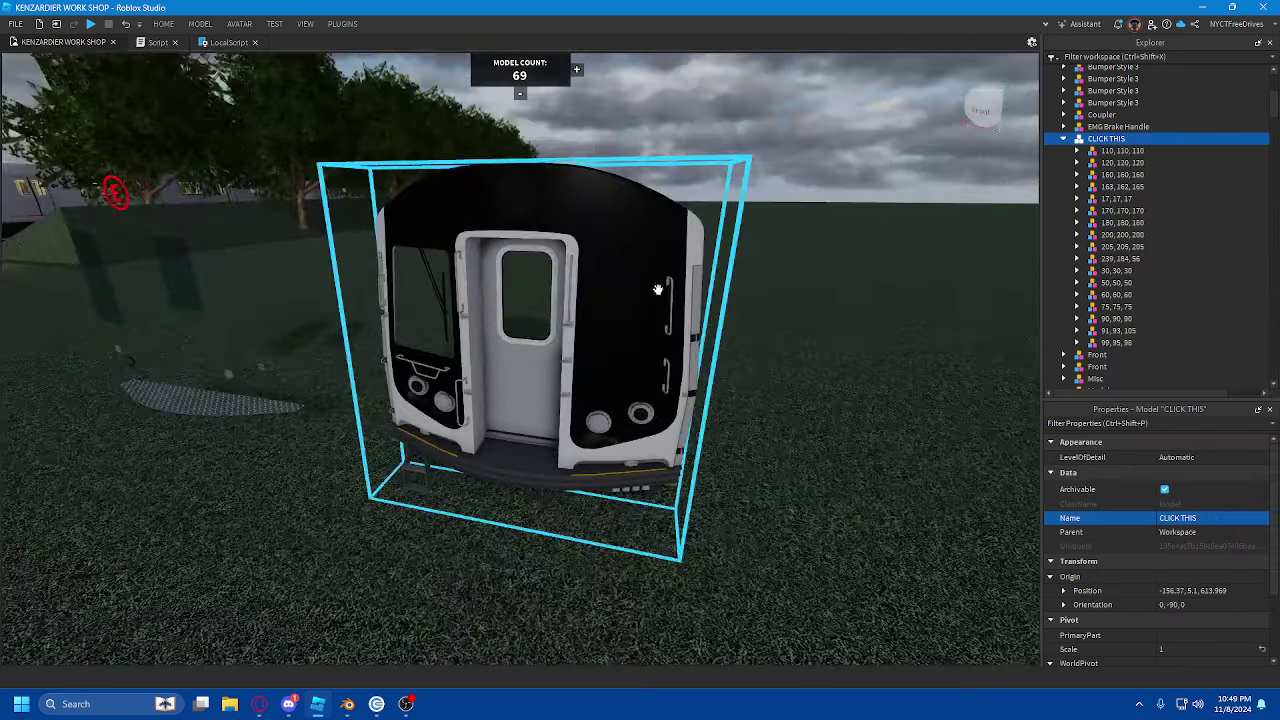
right_drag(634, 280, 654, 251)
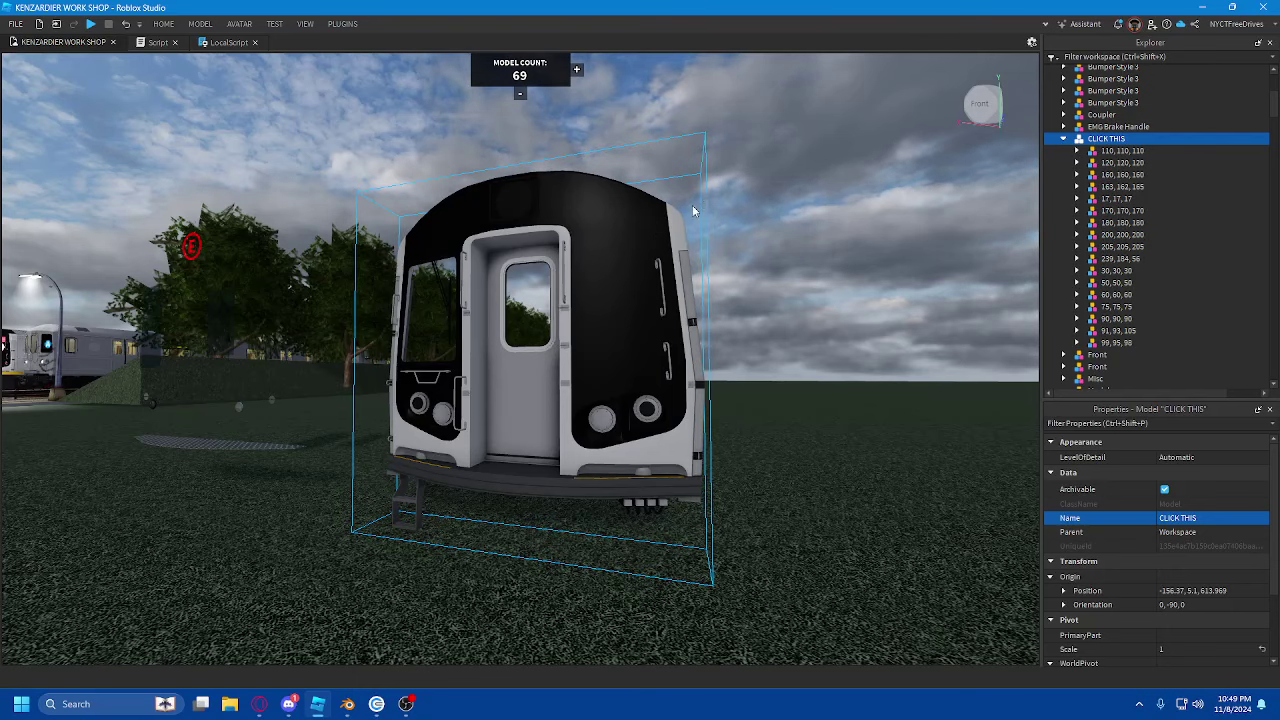
right_drag(703, 195, 703, 196)
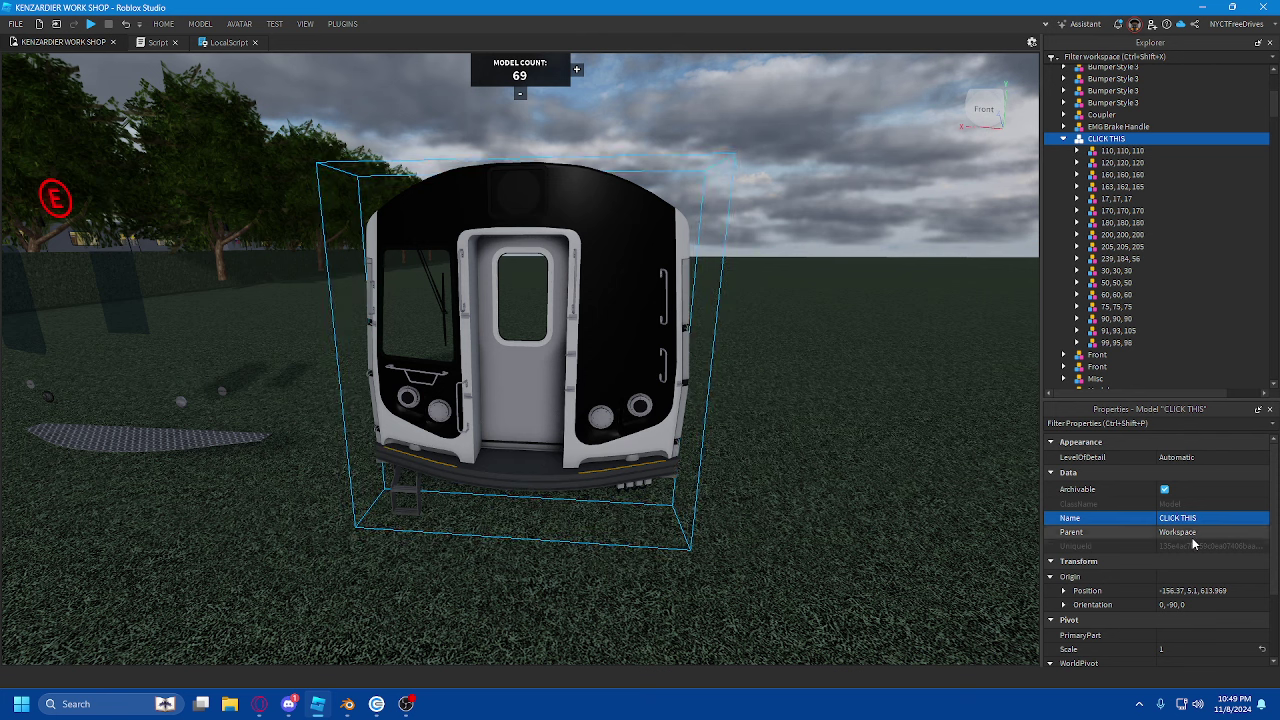
click(210, 27)
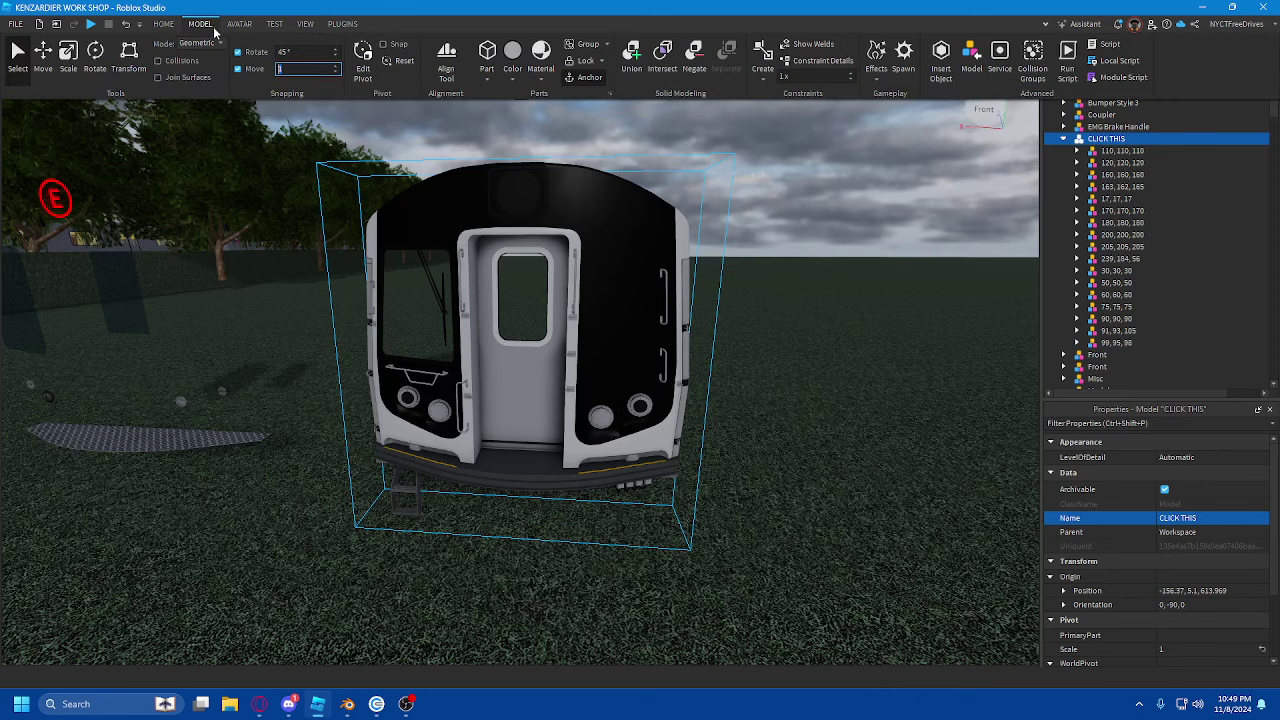
click(410, 64)
click(364, 62)
click(364, 62)
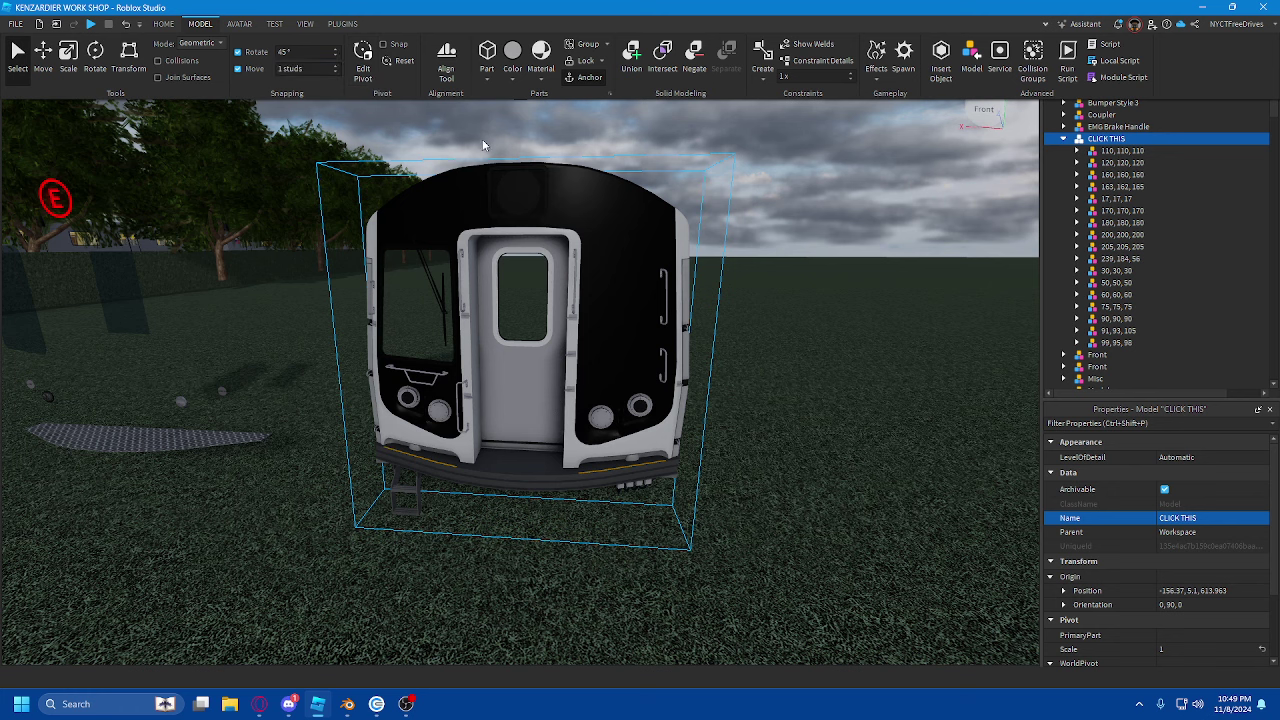
click(777, 209)
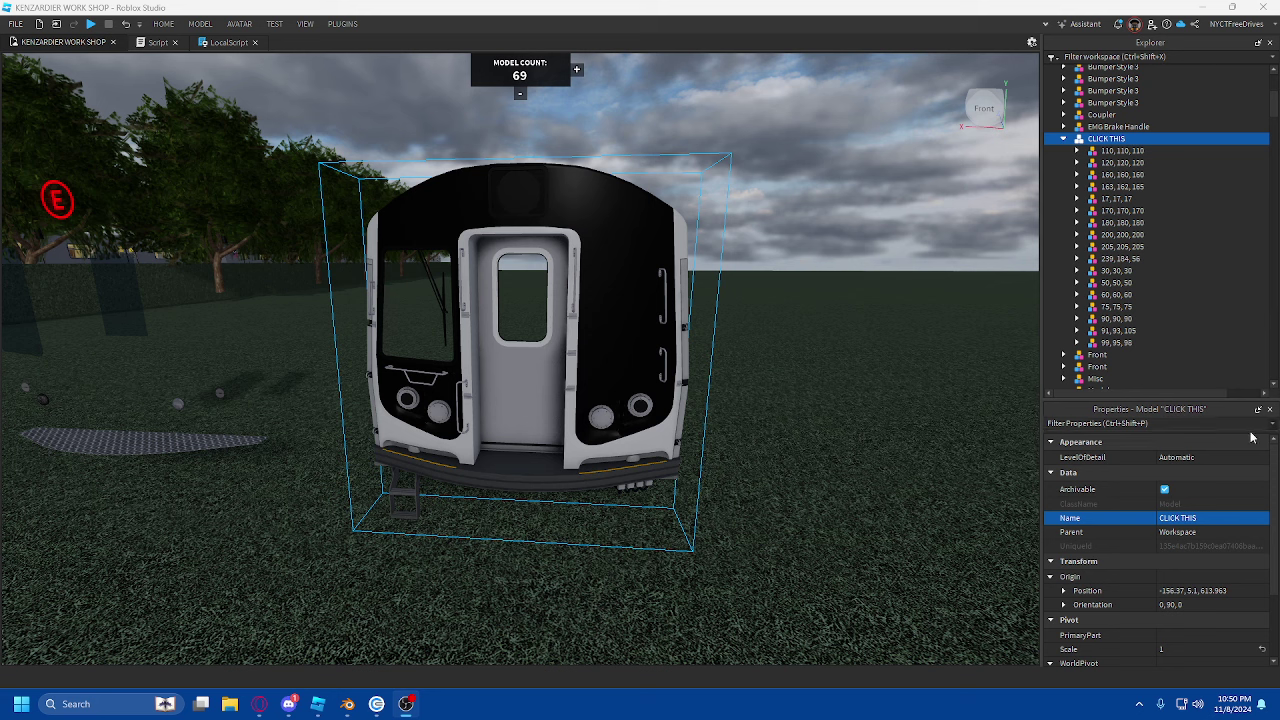
- Set the CLICK THIS model's origin position to 0, 0, 0 and focus the view on it
click(1114, 591)
click(1192, 590)
text(0,0,0)
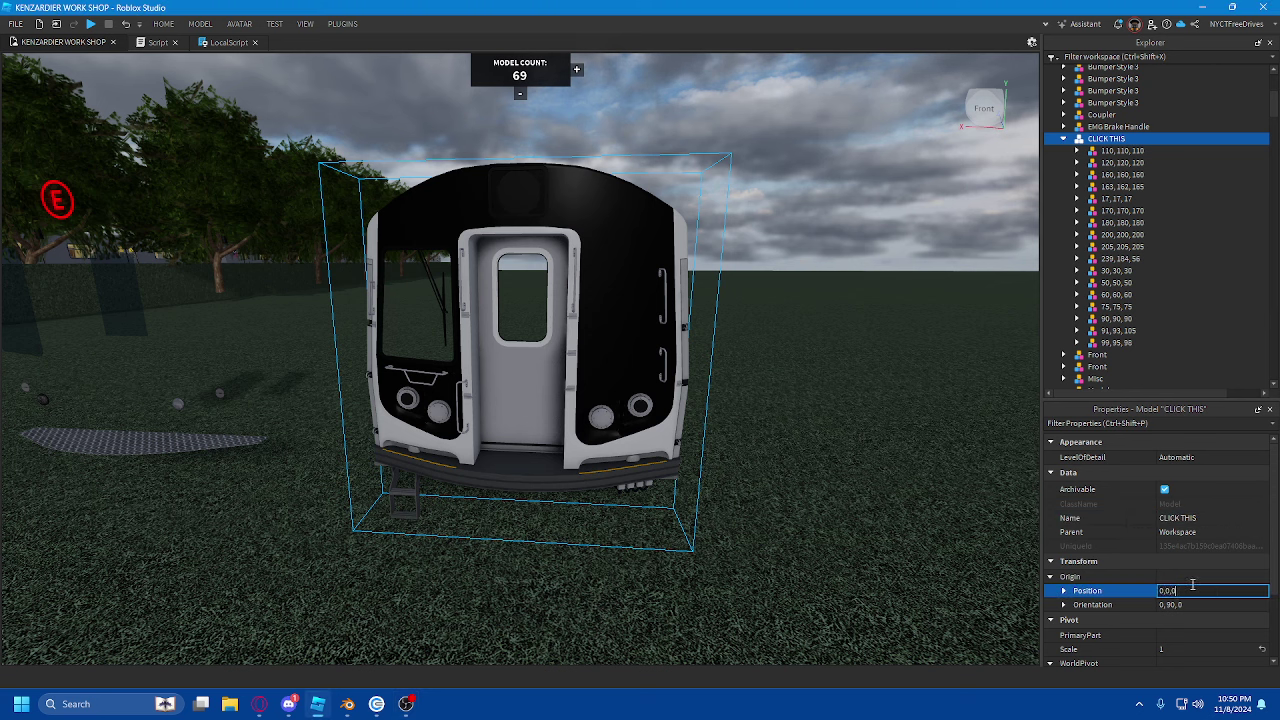
key(Return)
key(f)
right_drag(893, 412, 875, 396)
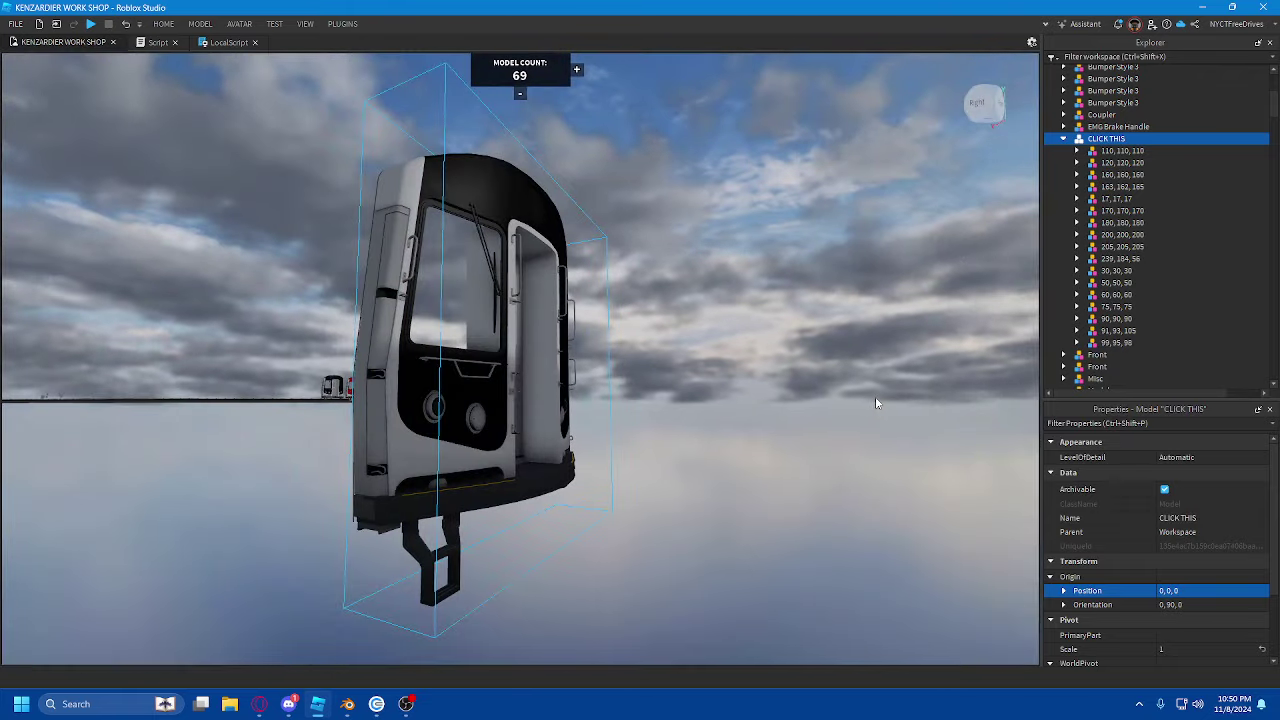
- Shift the CLICK THIS model with the Move tool along the X axis to position -8, 0, 0
click(165, 25)
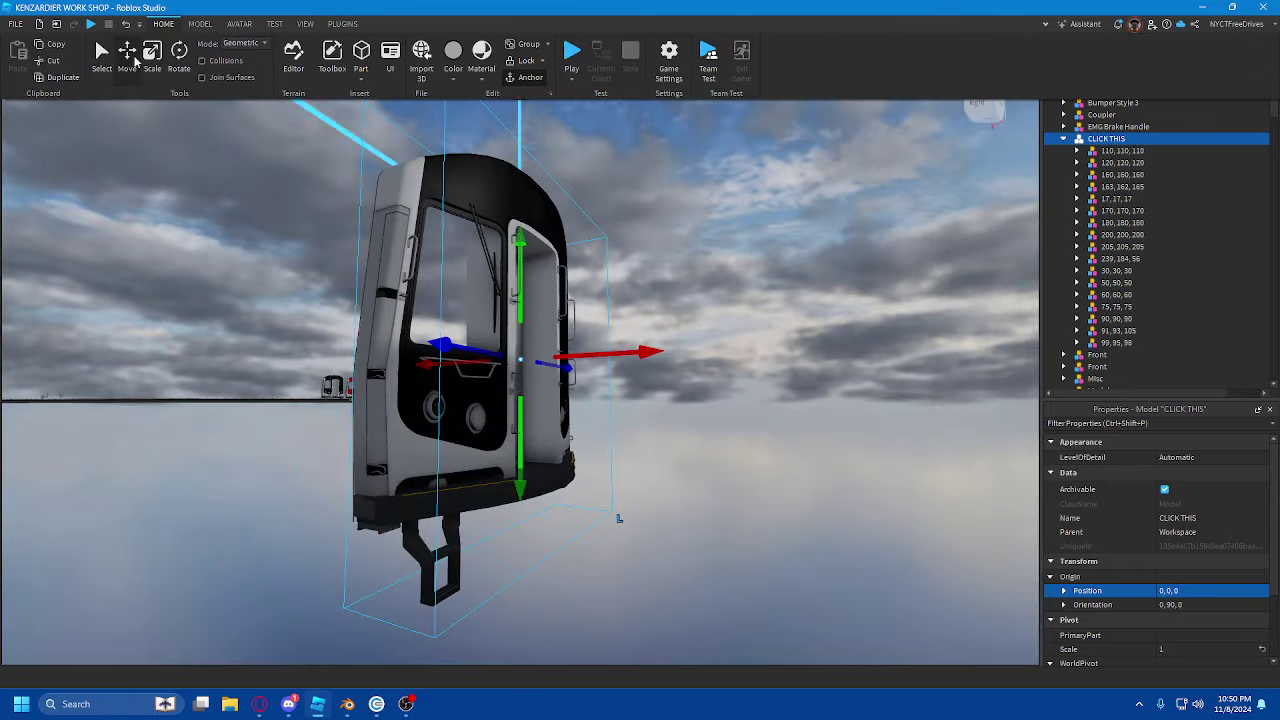
click(129, 60)
right_drag(605, 318, 617, 329)
mouse_move(627, 358)
mouse_down()
mouse_move(760, 377)
mouse_move(750, 360)
mouse_move(635, 357)
mouse_up()
- Delete the stray Front model near the origin and reselect the CLICK THIS model
click(529, 257)
key(f)
key(Delete)
click(680, 406)
right_drag(635, 357, 703, 392)
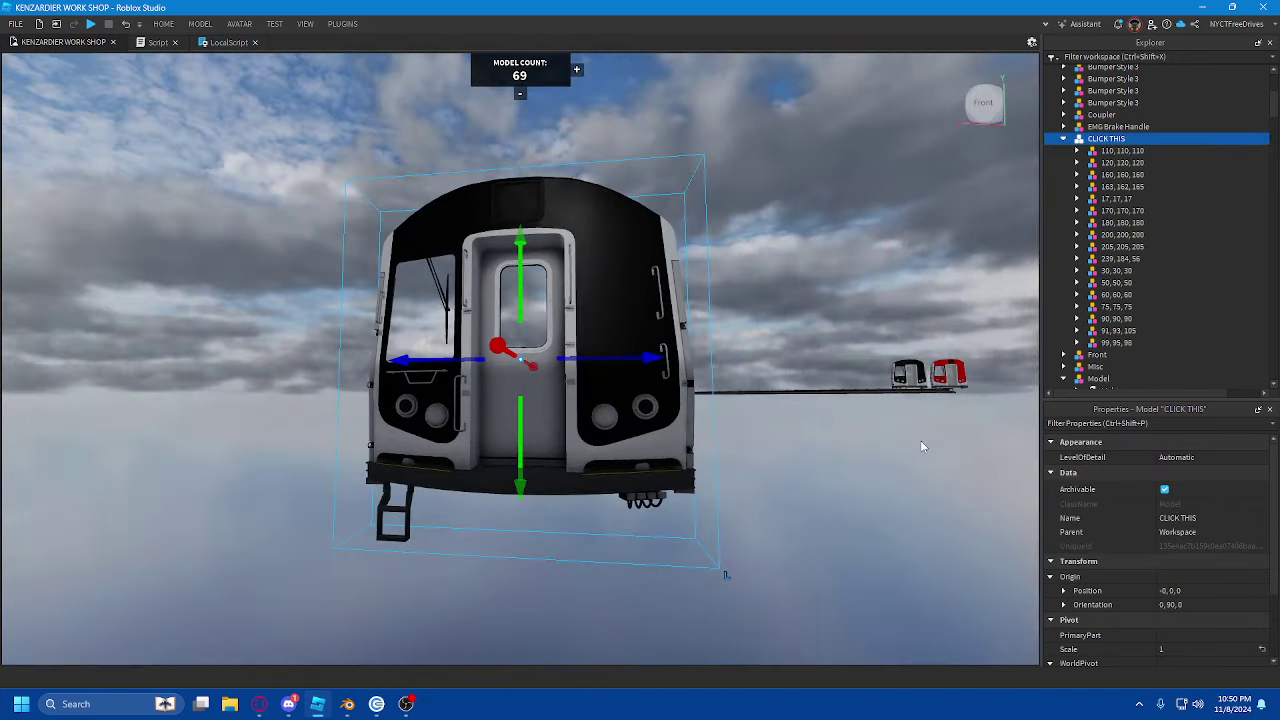
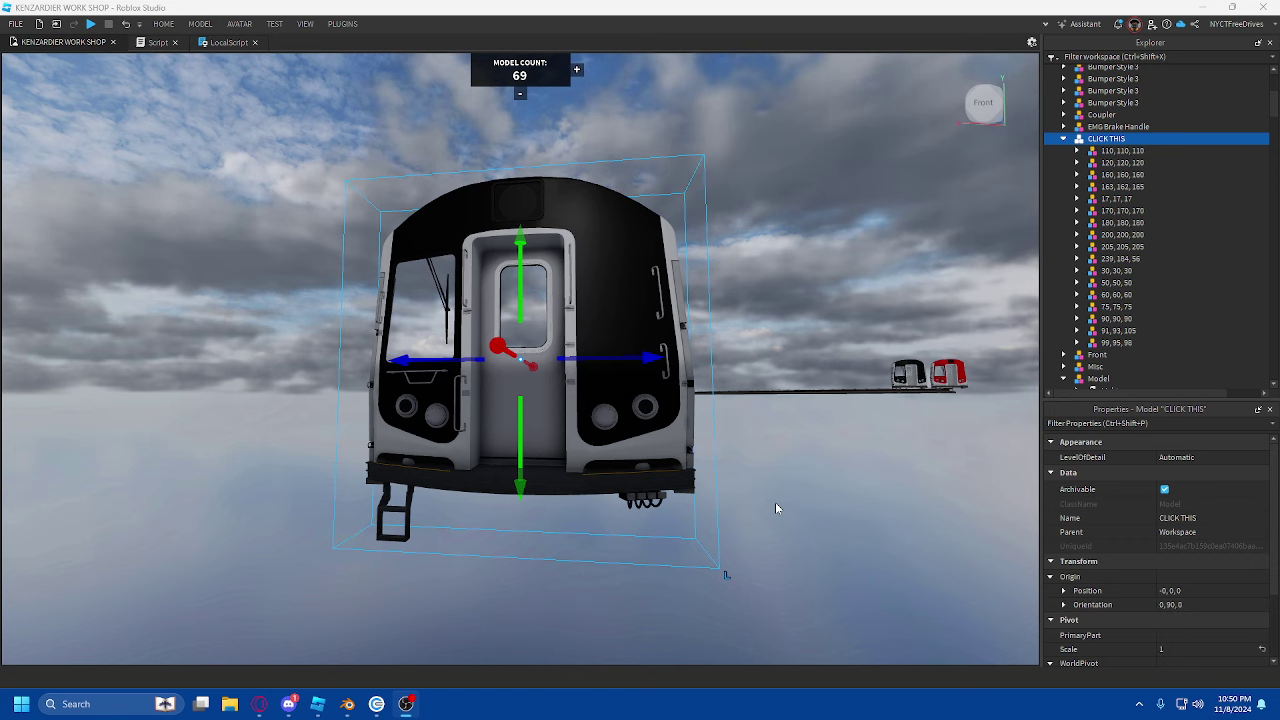
- Export the CLICK THIS model to the Downloads folder as an OBJ file named R160Front
right_drag(792, 404, 718, 382)
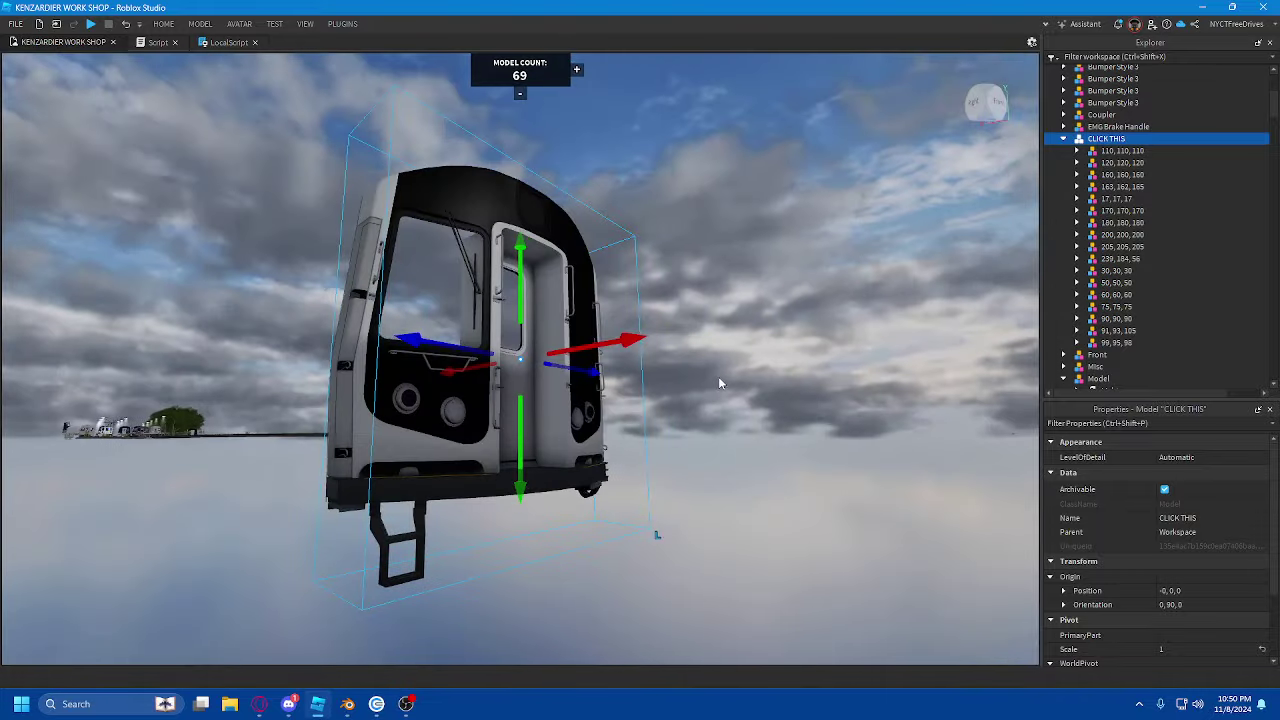
right_drag(626, 282, 612, 290)
right_click(1110, 138)
click(1177, 586)
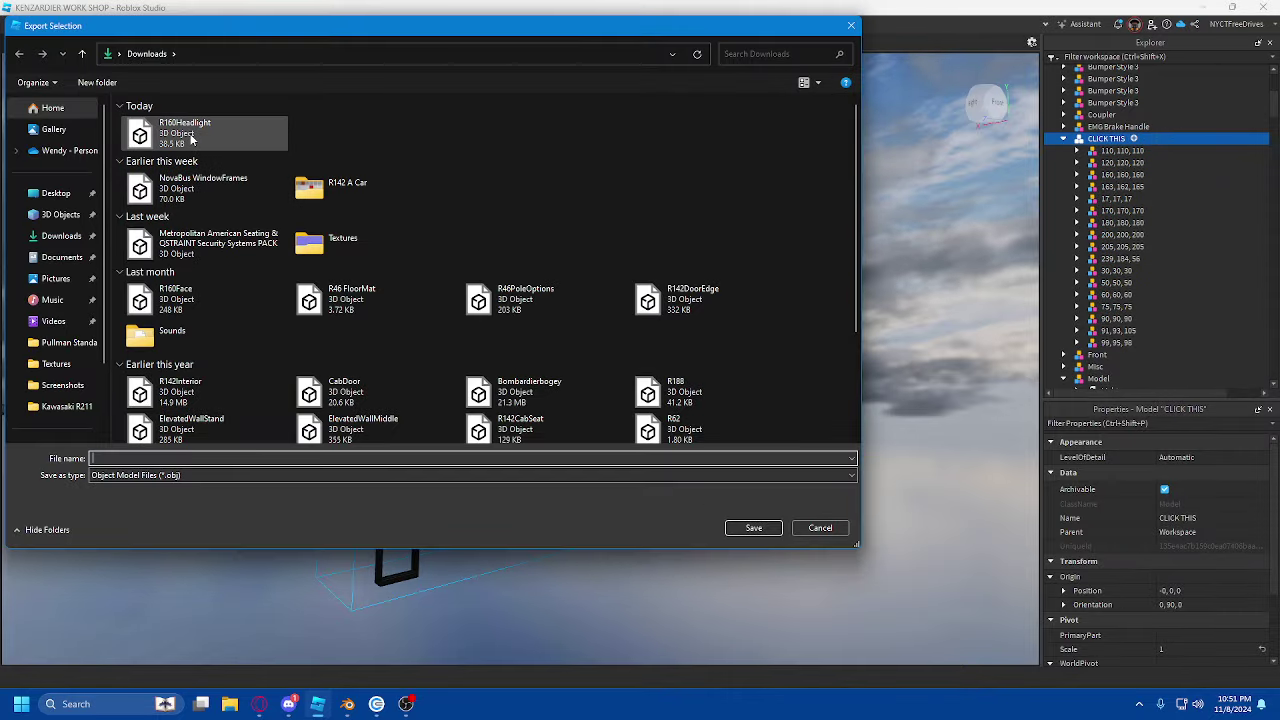
click(192, 140)
double_click(251, 457)
text(R)
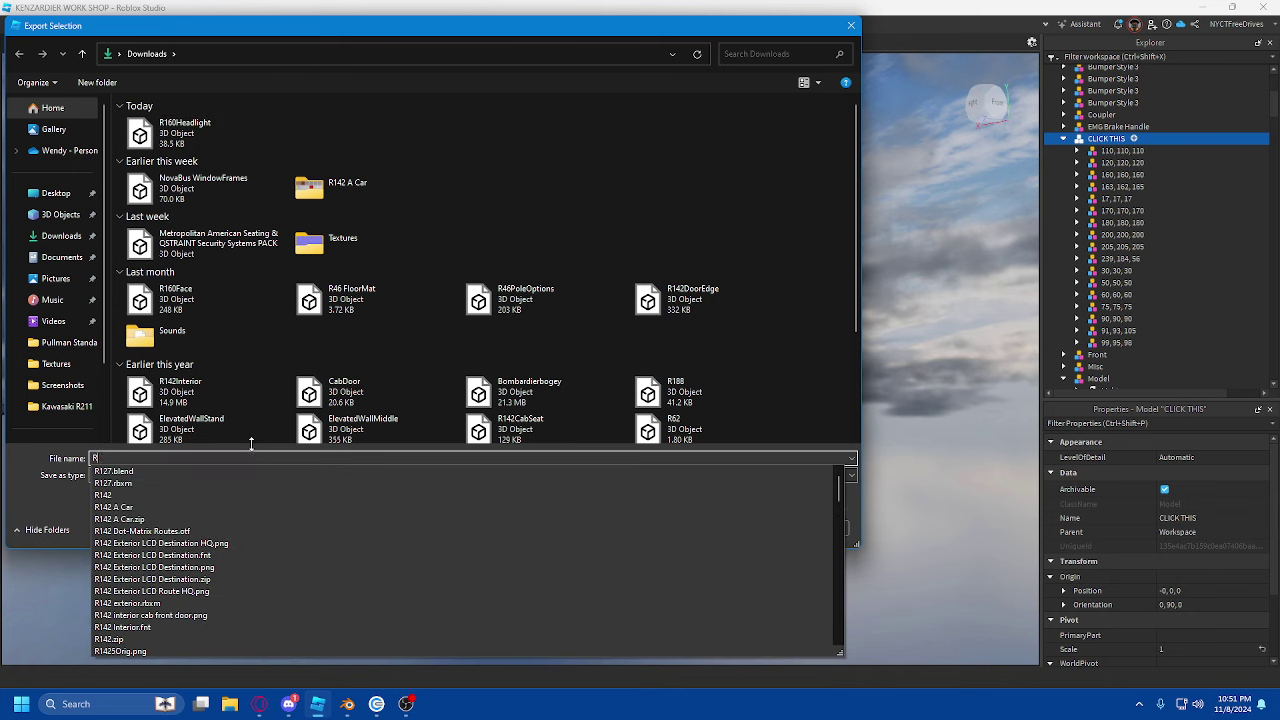
text(160Front)
key(Return)
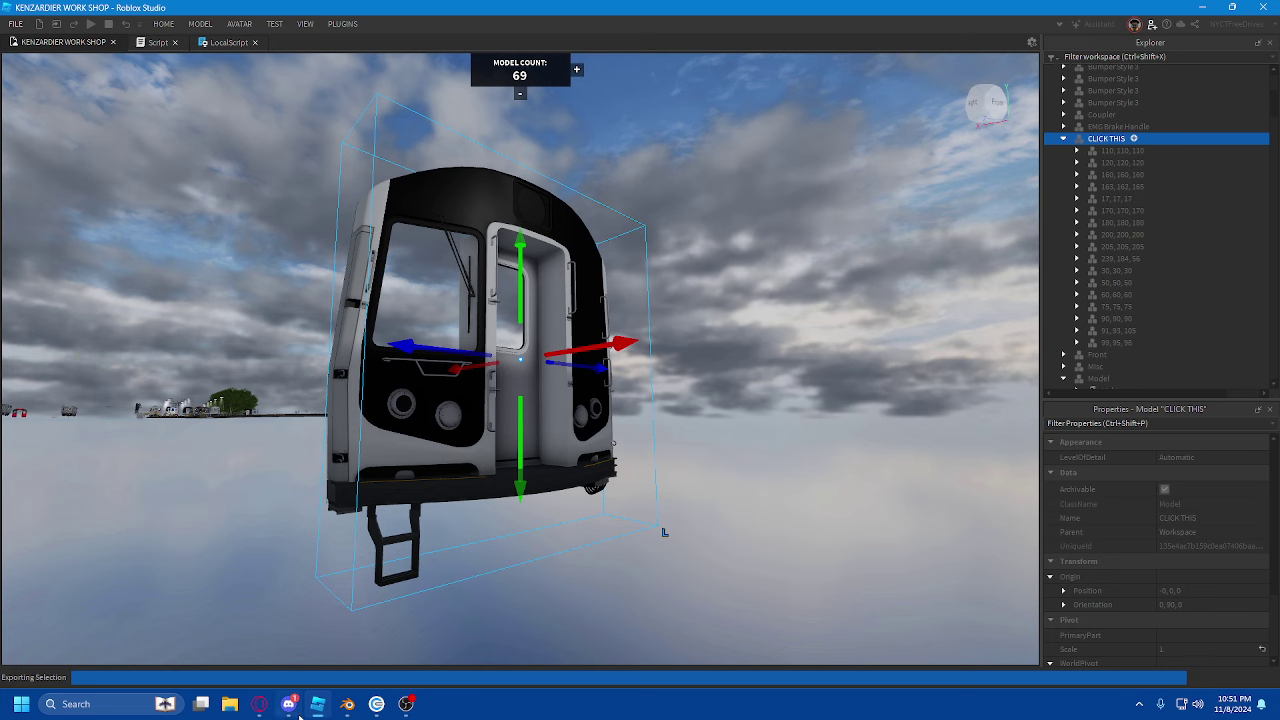
- Switch to Blender and delete the default cube, camera and light from the scene
mouse_move(348, 706)
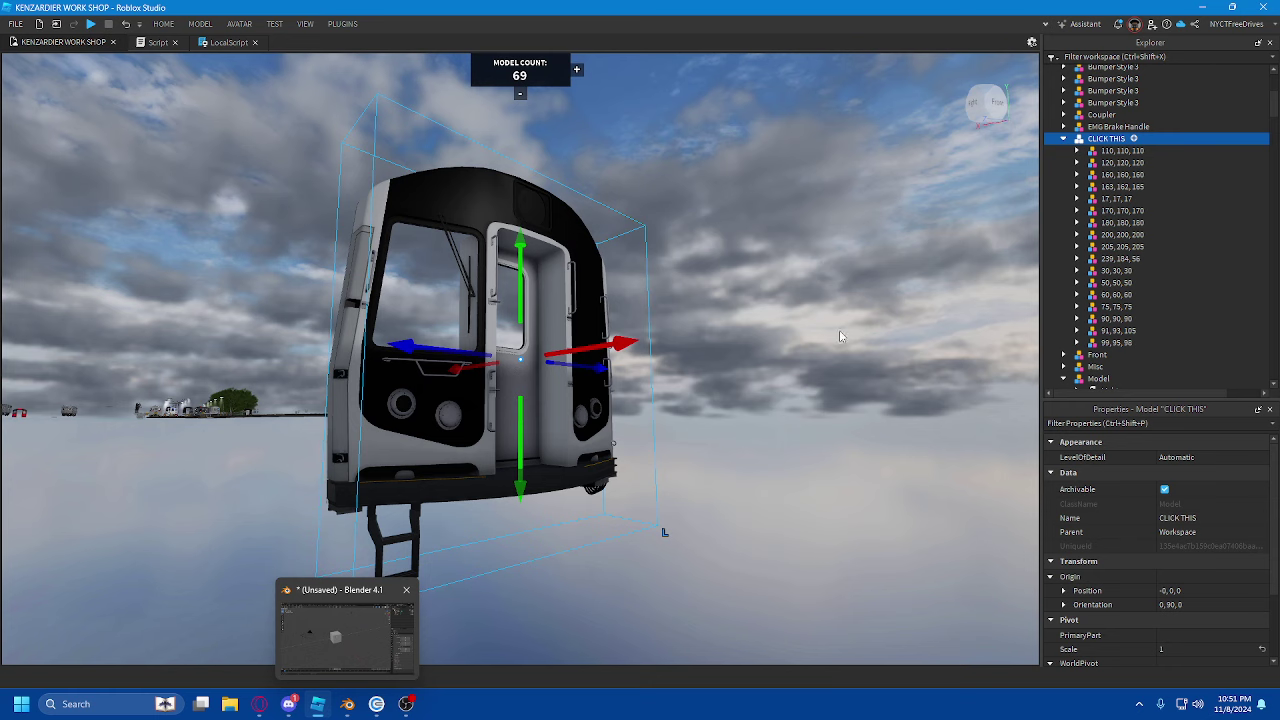
click(348, 705)
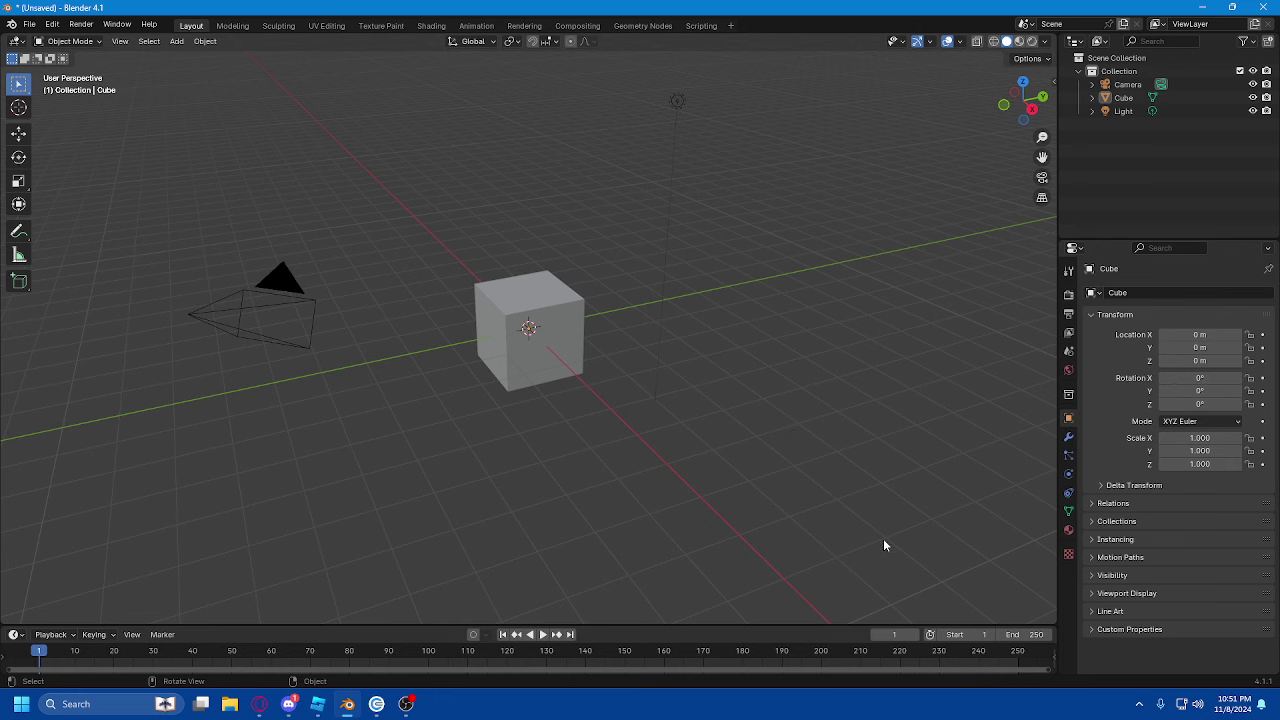
key(a)
key(Delete)
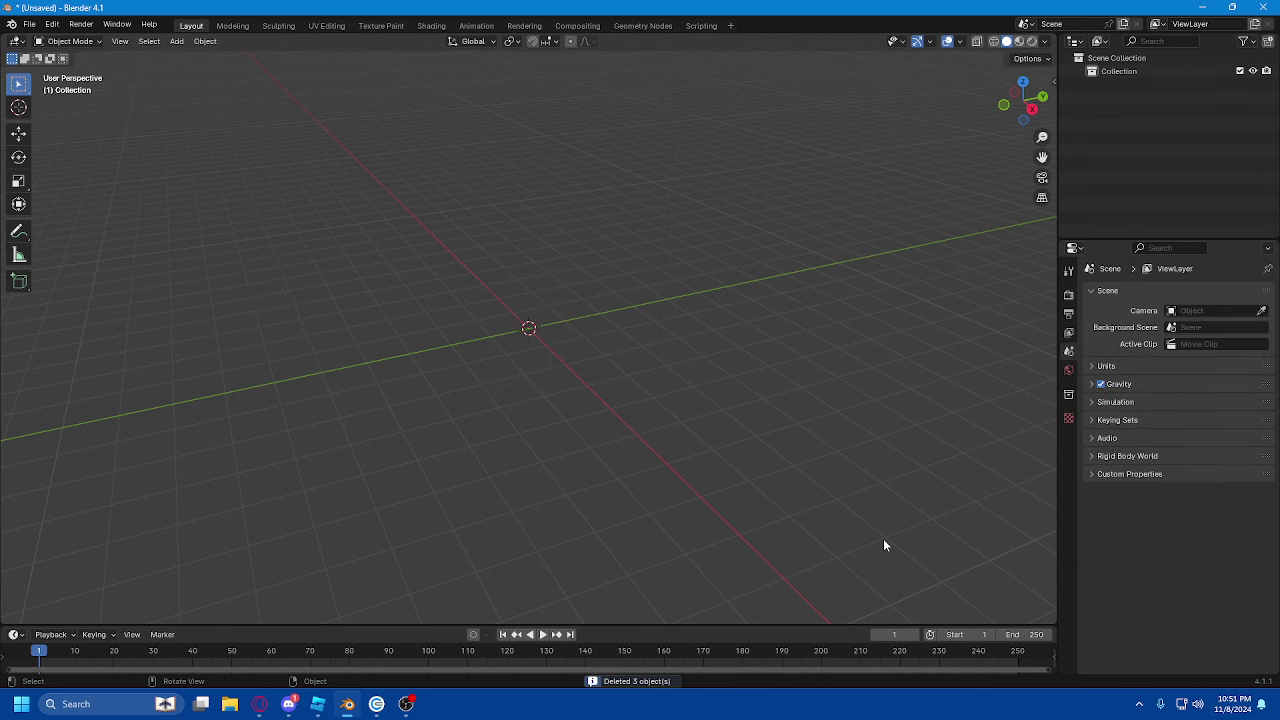
- Import R160 Face.obj from the Downloads folder as a Wavefront OBJ with Split By Group enabled
click(29, 24)
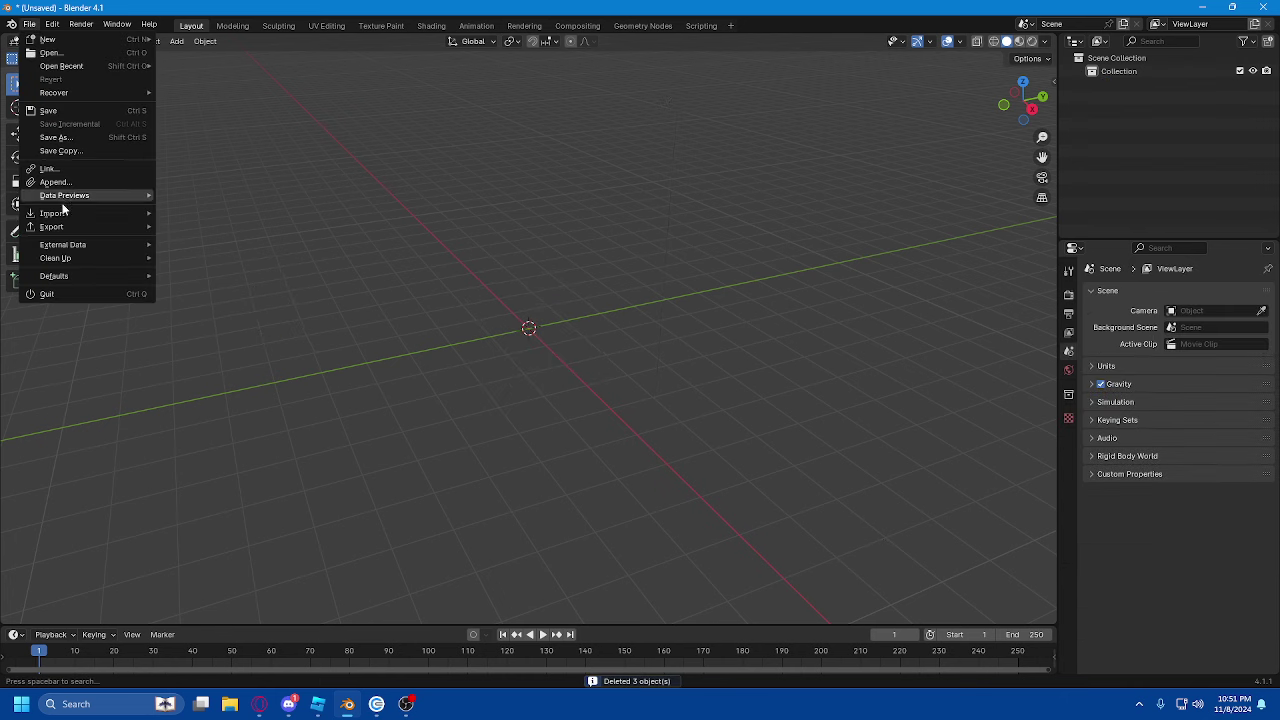
mouse_move(60, 213)
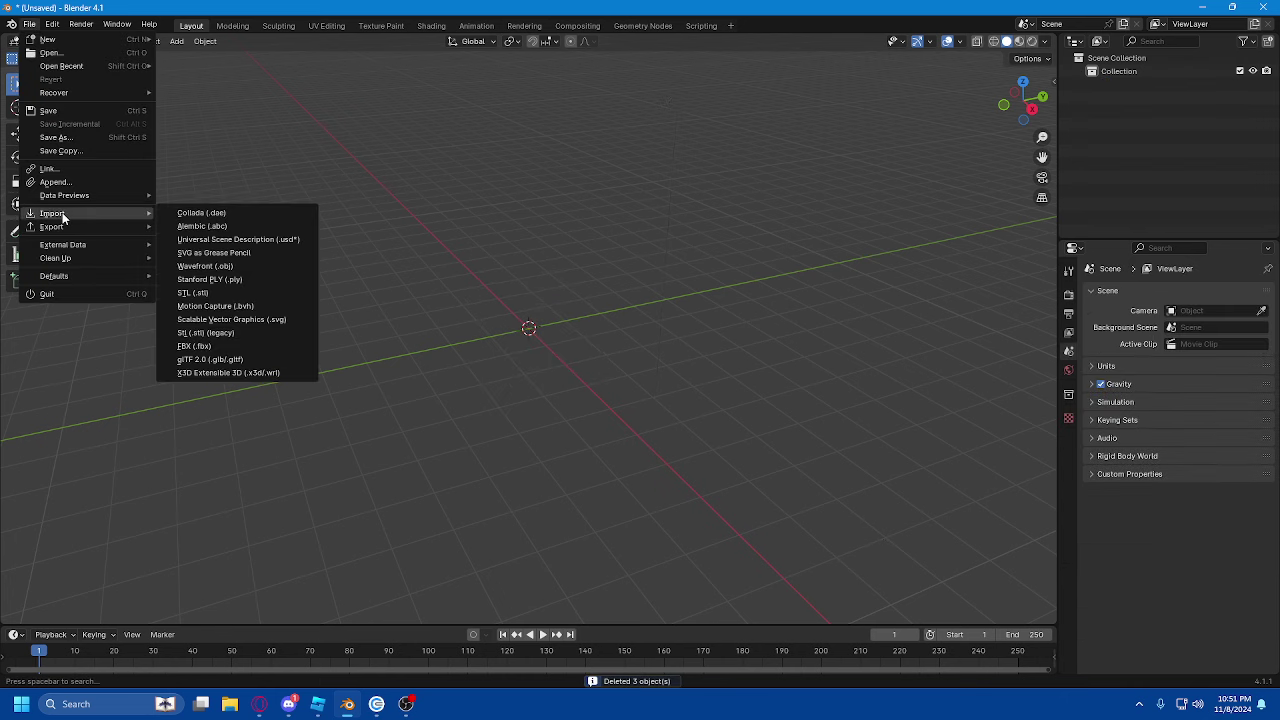
click(243, 267)
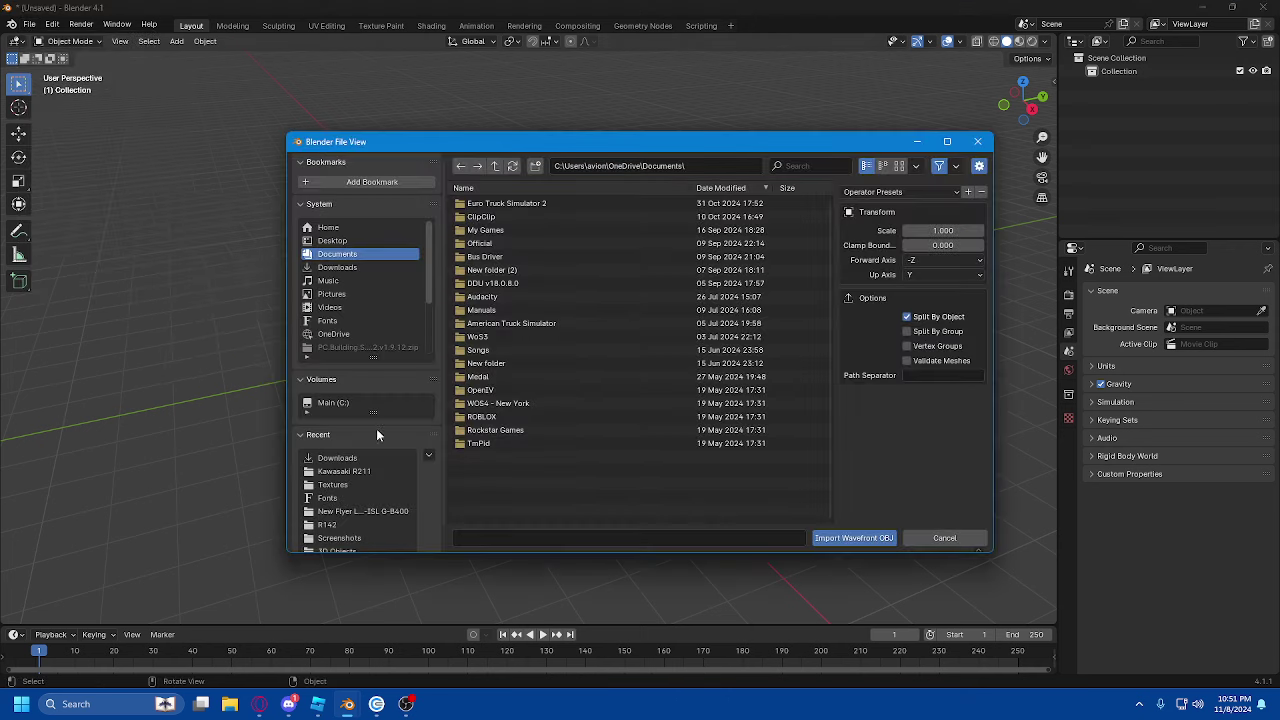
click(367, 266)
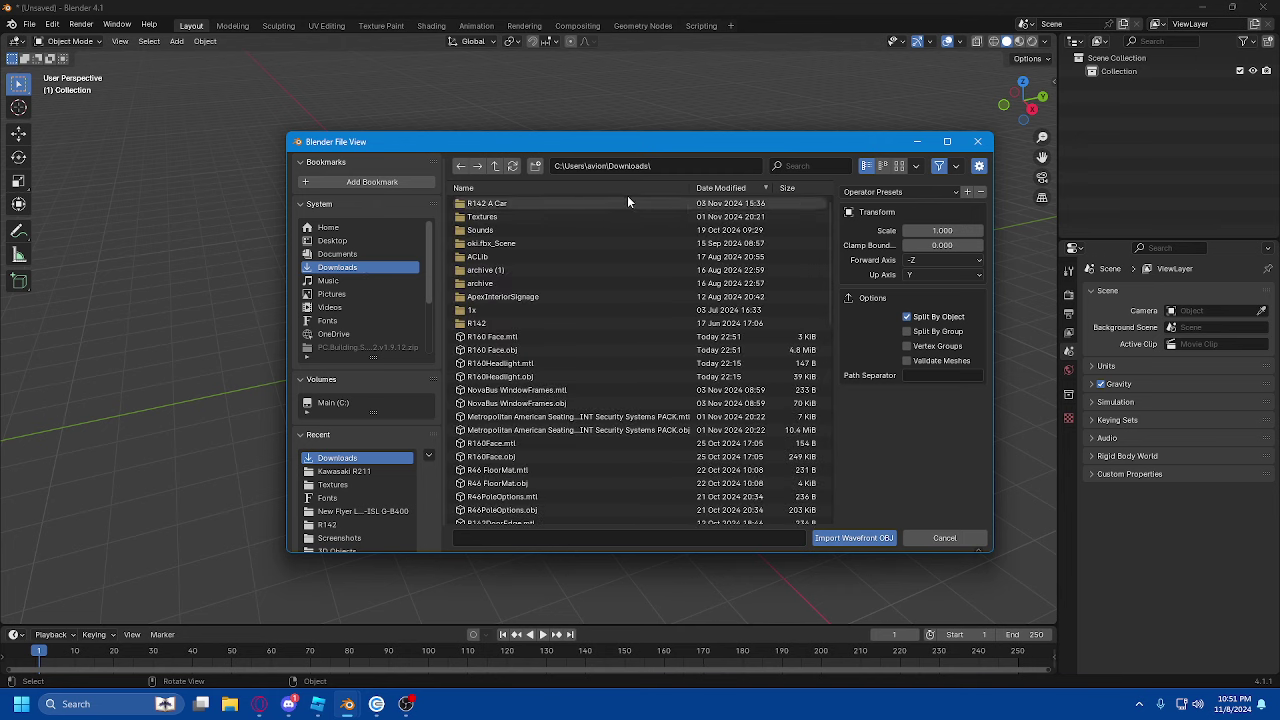
click(493, 350)
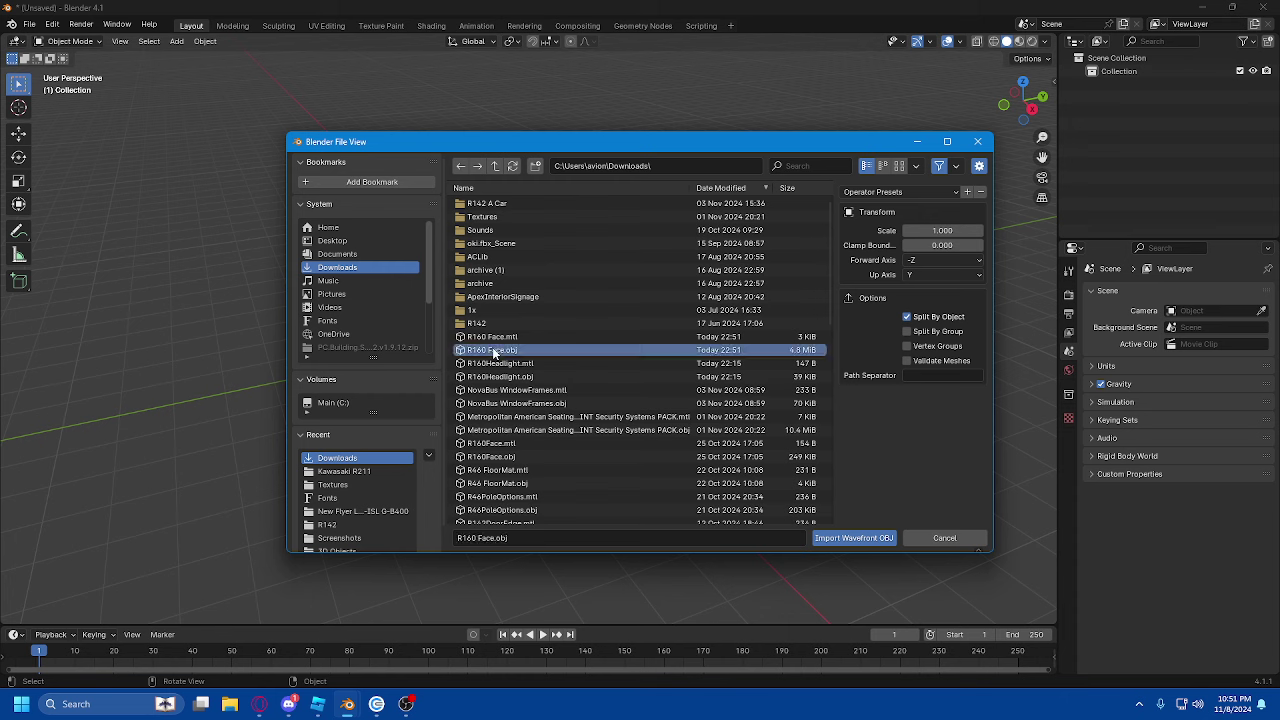
click(907, 331)
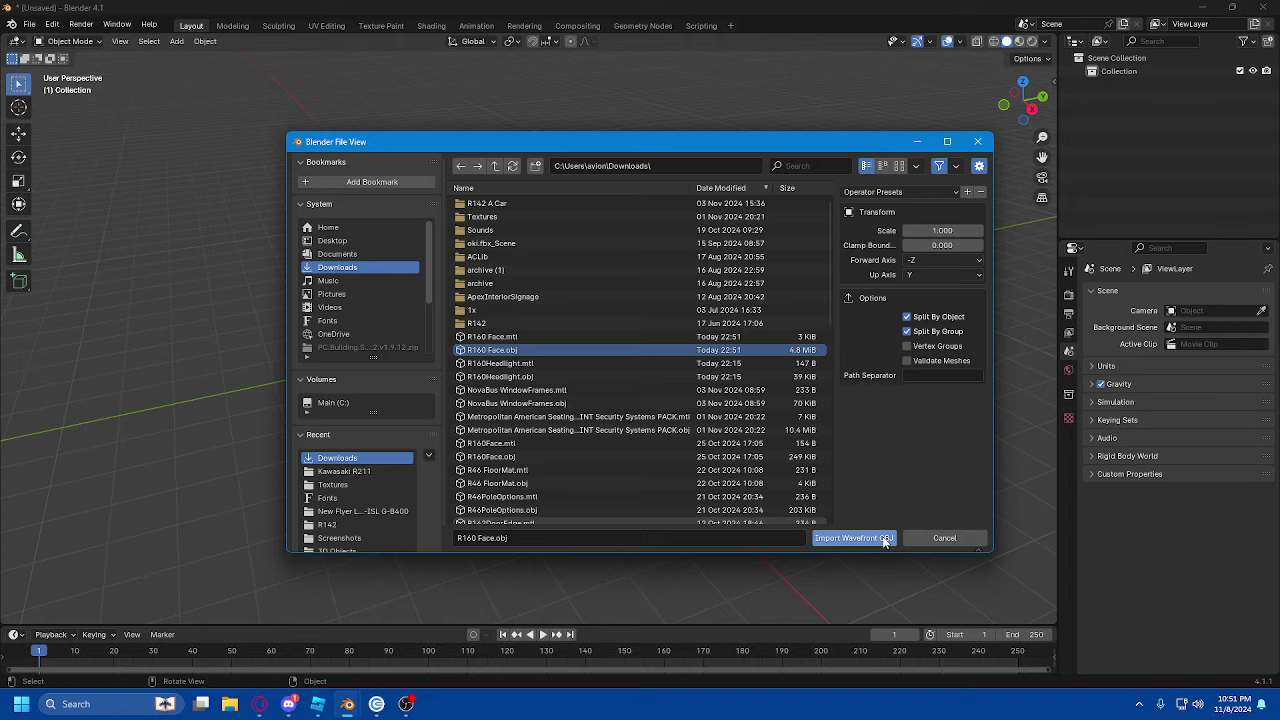
click(884, 539)
- Examine how the imported train front is split by selecting individual pieces around the black face panel and bumper
drag(1020, 100, 1007, 99)
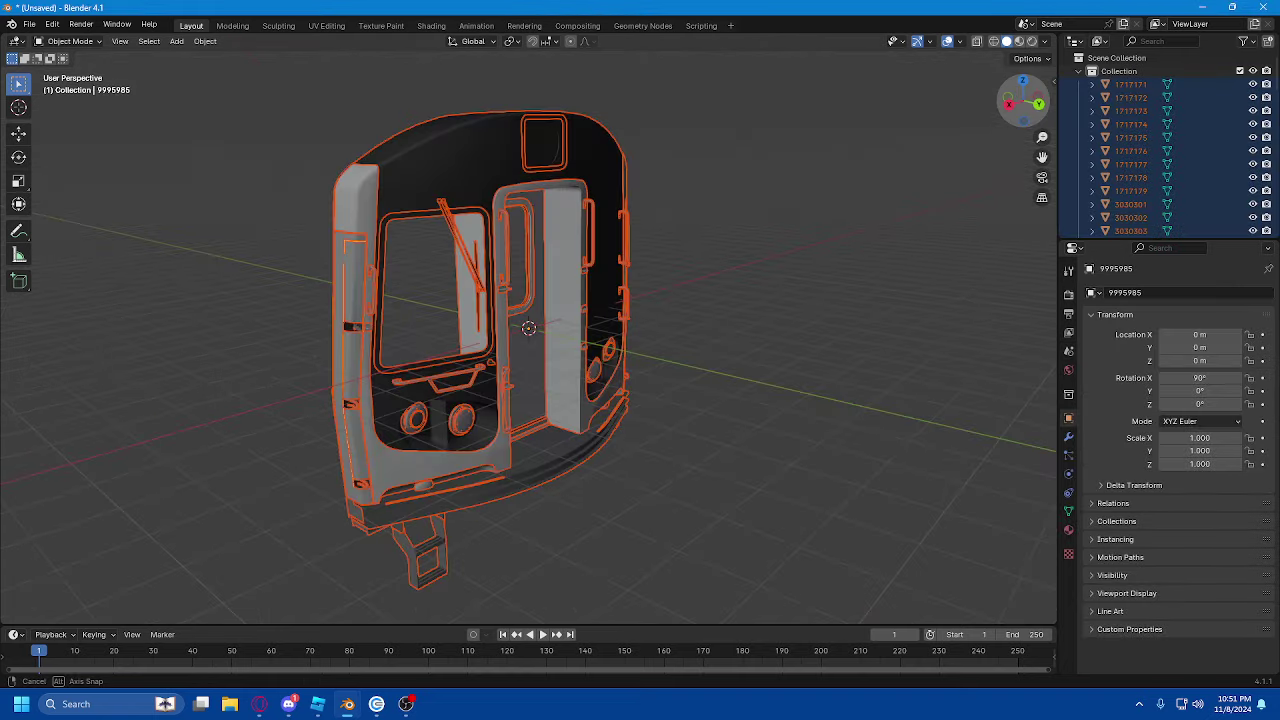
click(474, 170)
click(396, 416)
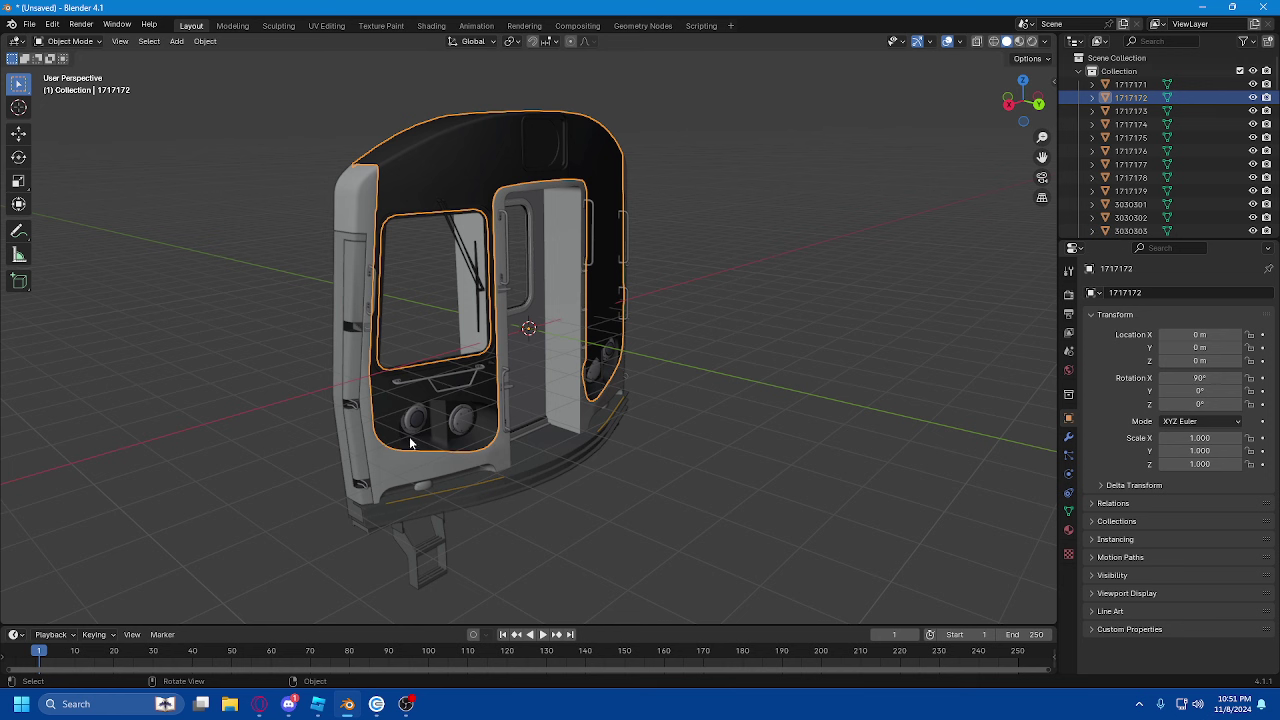
click(460, 430)
click(496, 460)
click(566, 469)
click(711, 485)
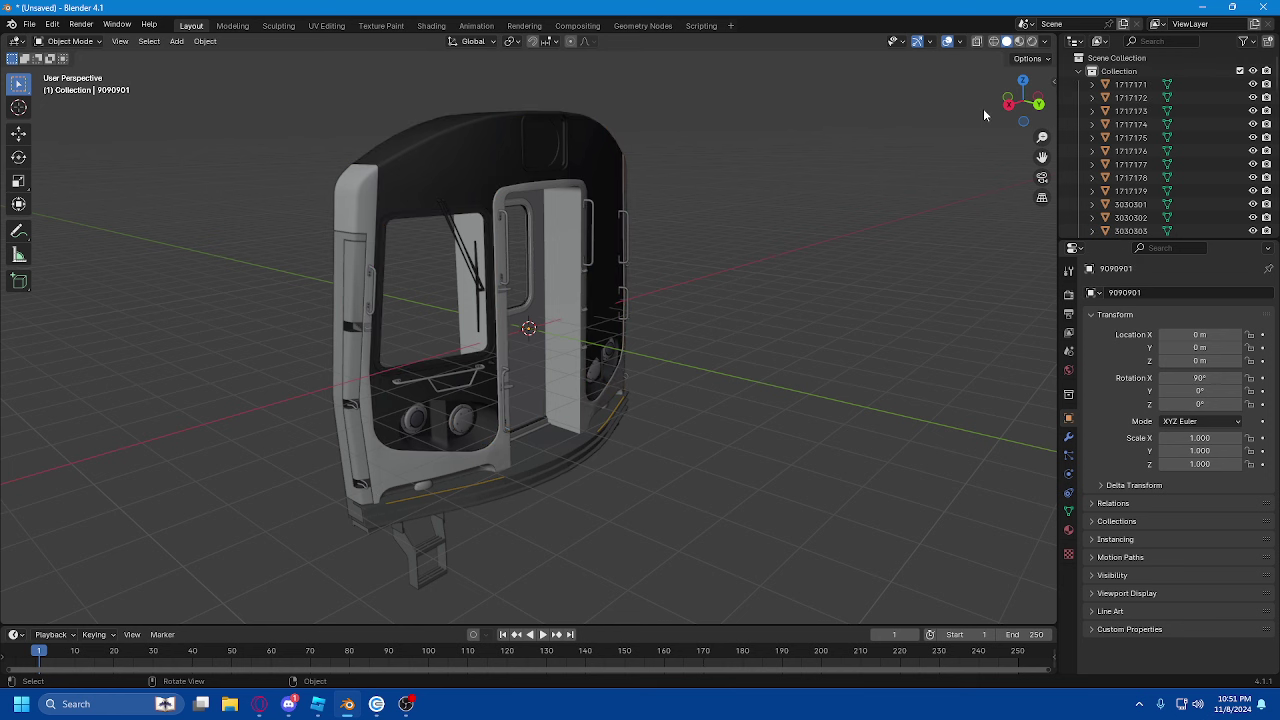
mouse_move(1022, 104)
mouse_down()
mouse_move(885, 70)
mouse_move(680, 72)
mouse_move(760, 8)
mouse_move(865, 14)
mouse_move(912, 40)
mouse_move(922, 88)
mouse_move(1005, 60)
mouse_move(785, 62)
mouse_move(872, 60)
mouse_move(1002, 112)
mouse_up()
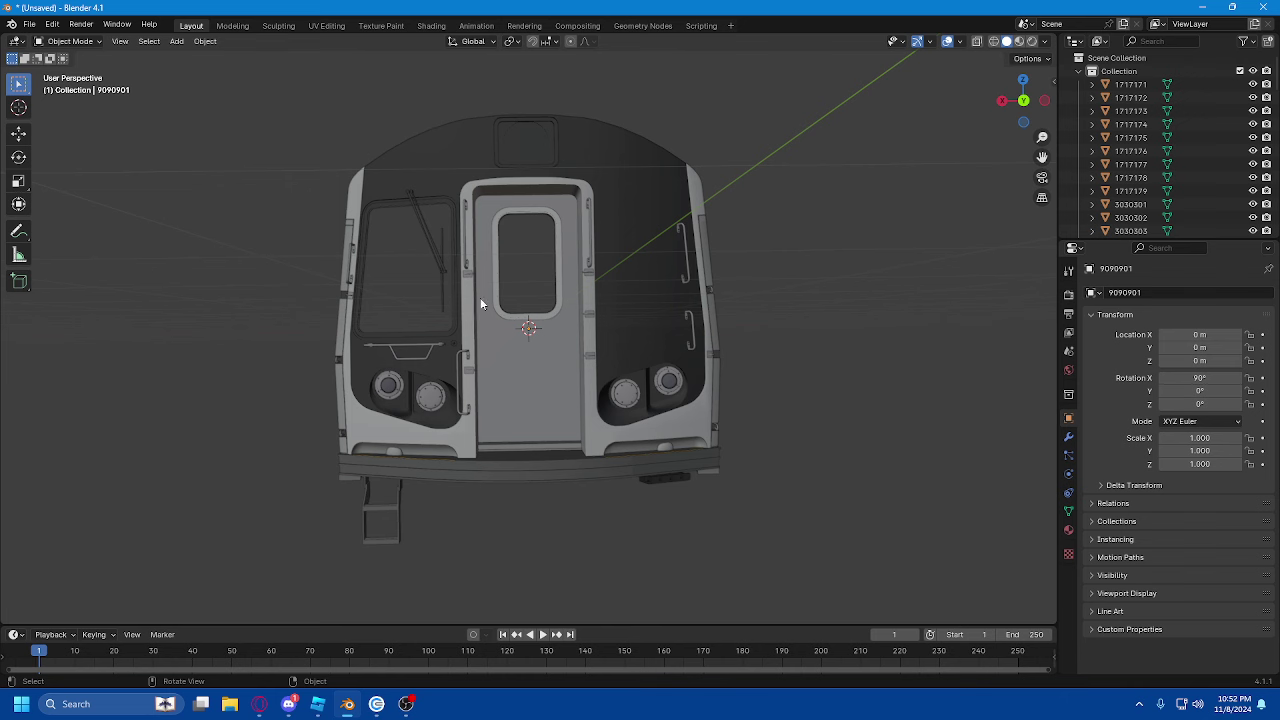
mouse_move(1022, 104)
mouse_down()
mouse_move(998, 104)
mouse_move(1022, 104)
mouse_up()
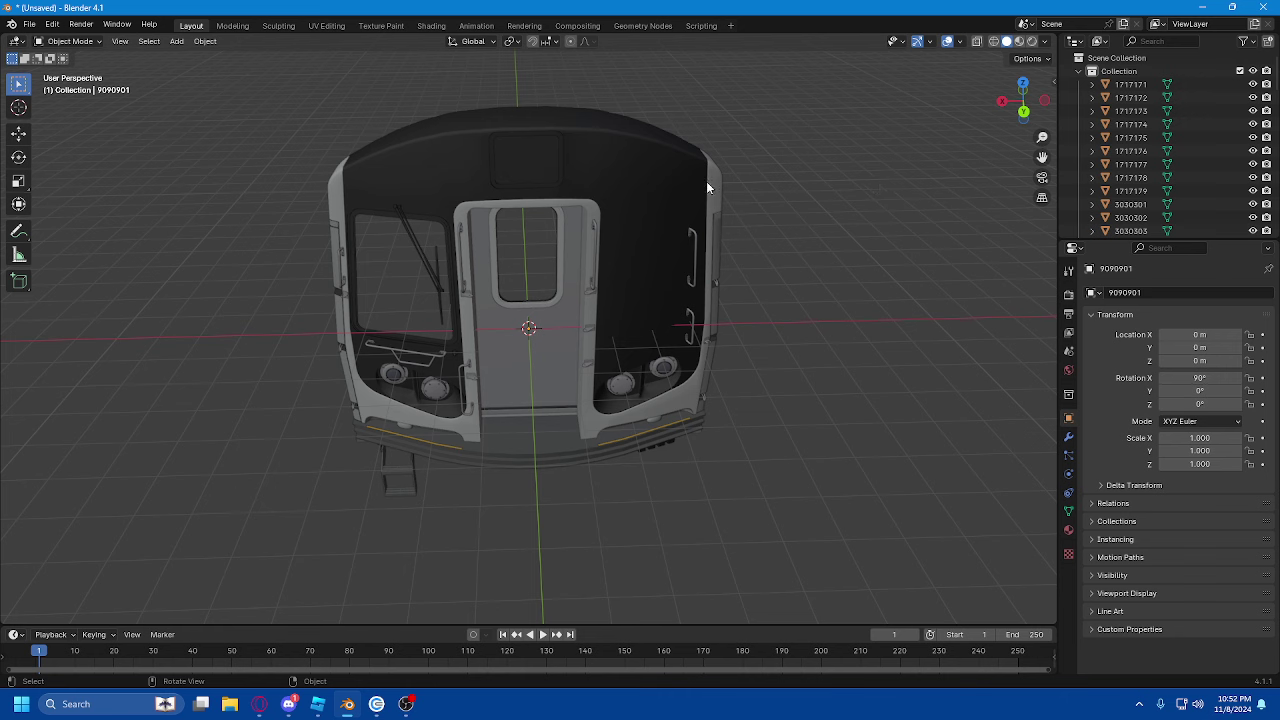
- Try to move the black face panel sideways away from the rest of the train front
click(488, 168)
click(776, 152)
click(544, 153)
click(579, 121)
click(675, 101)
click(664, 167)
key(g)
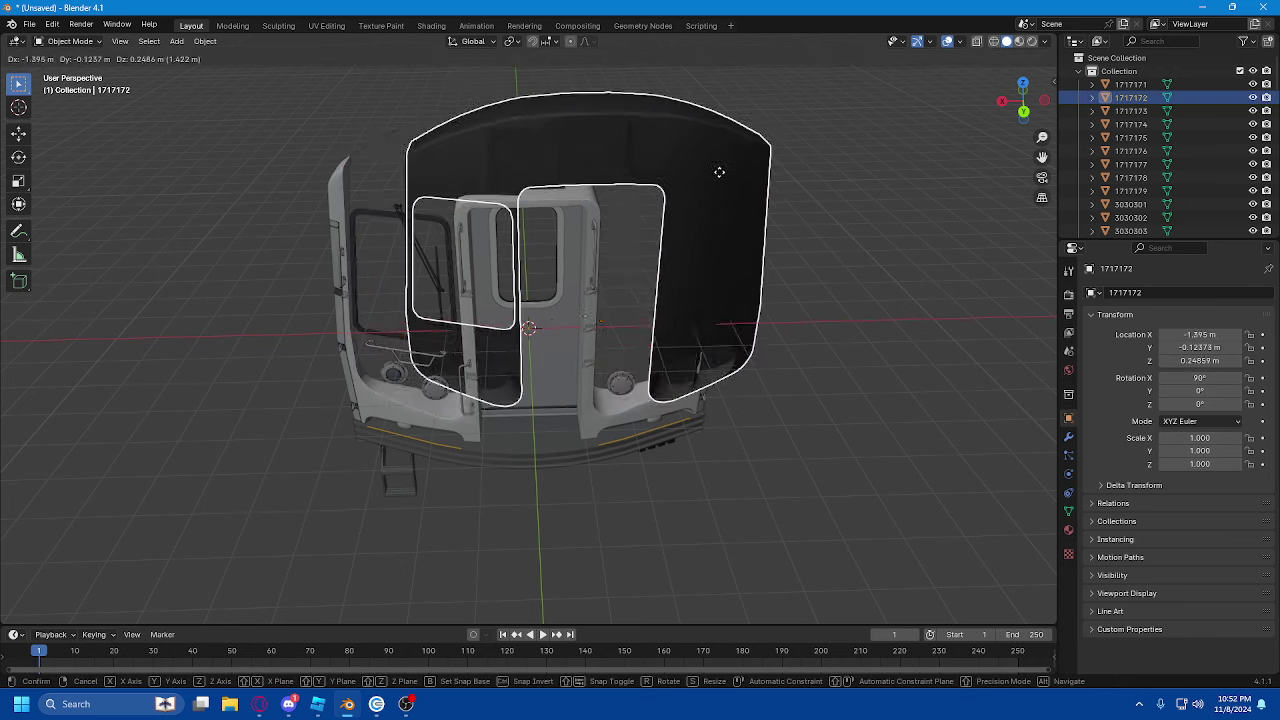
click(791, 162)
key(ctrl+z)
click(708, 523)
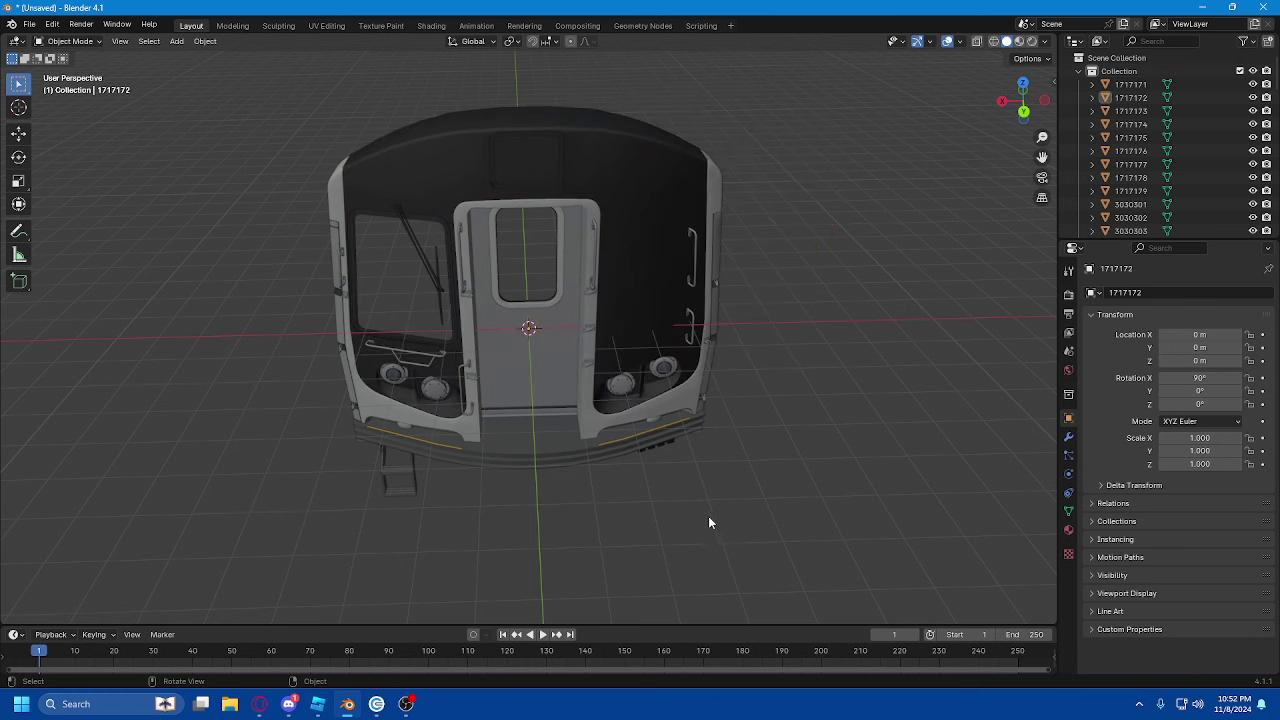
- Inspect the train front from several angles, including the connector box beneath the bumper
mouse_move(1020, 104)
mouse_down()
mouse_move(975, 106)
mouse_move(1022, 106)
mouse_up()
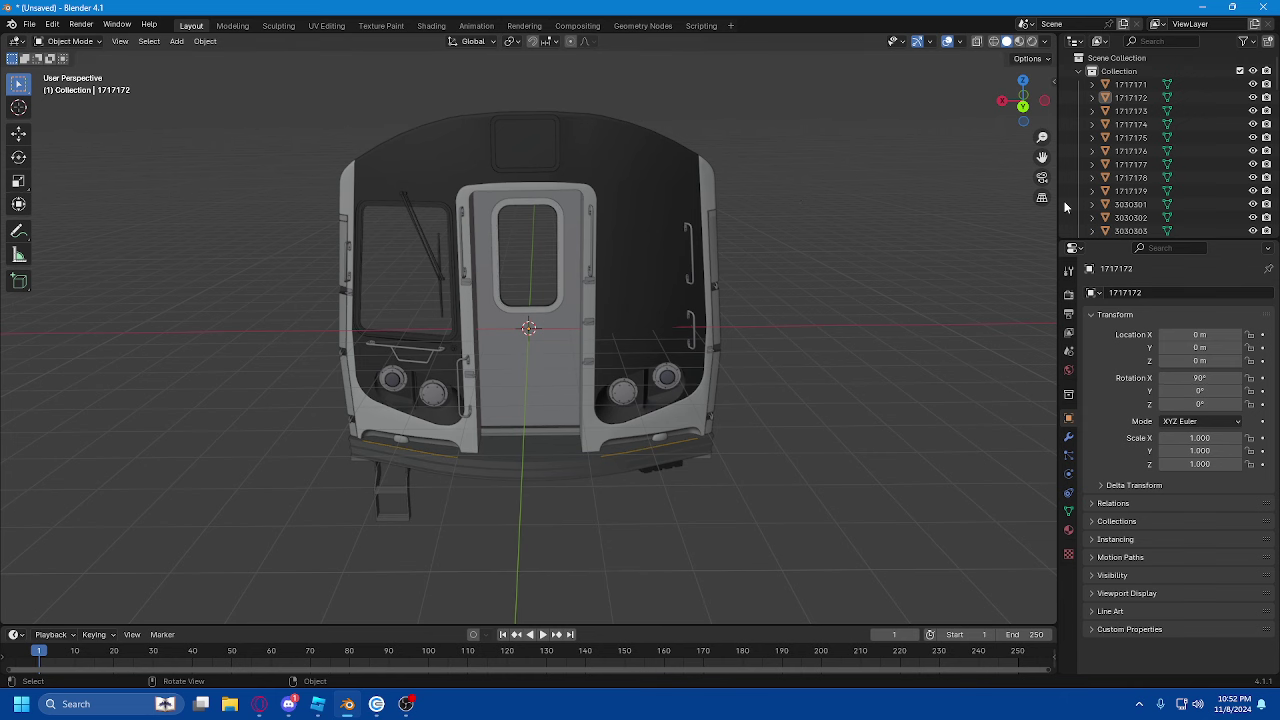
drag(1022, 100, 1015, 112)
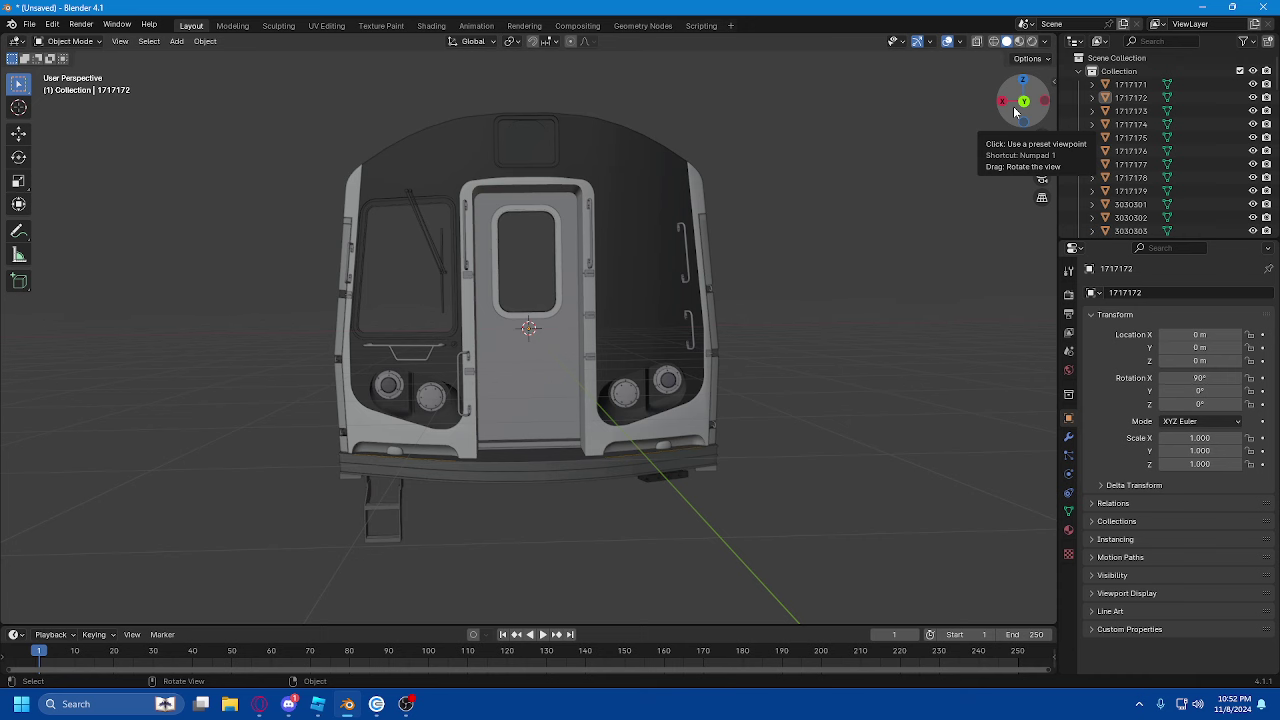
drag(1015, 112, 1038, 100)
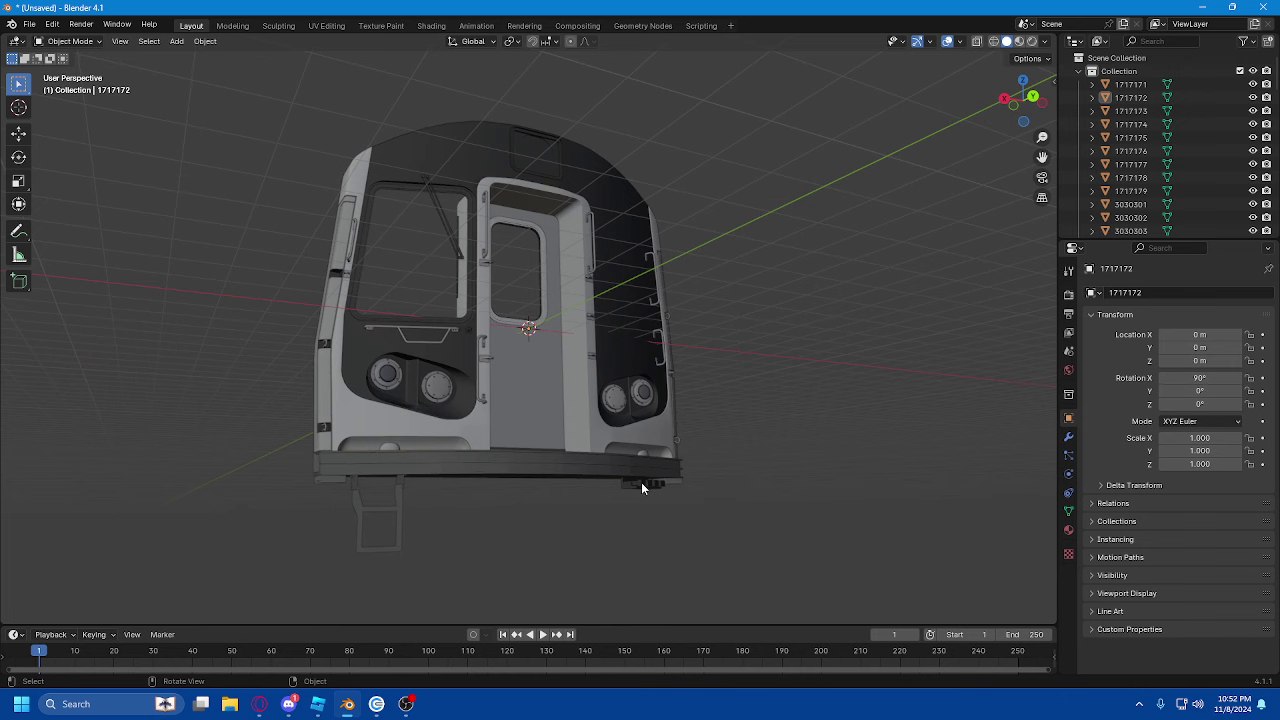
drag(1028, 108, 840, 50)
scroll(676, 398, up, 3)
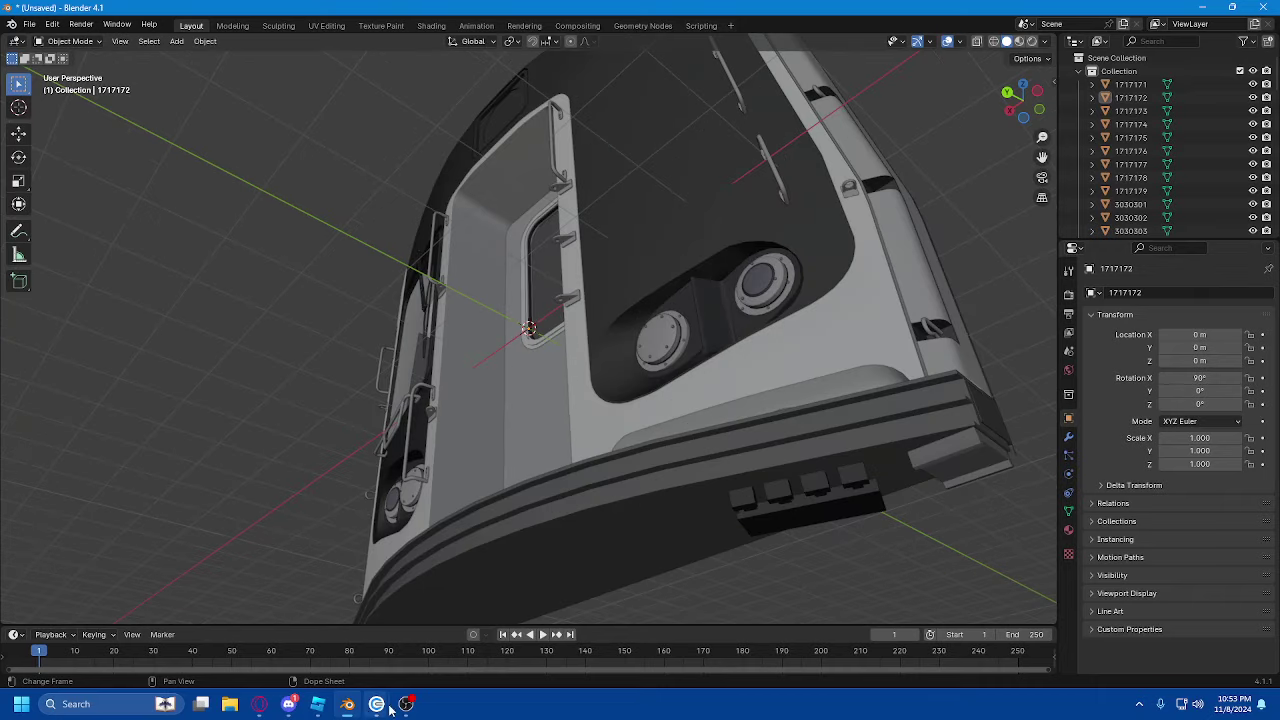
- Switch to Roblox Studio and ungroup the cable connector model beneath the train front's bumper
right_click(320, 710)
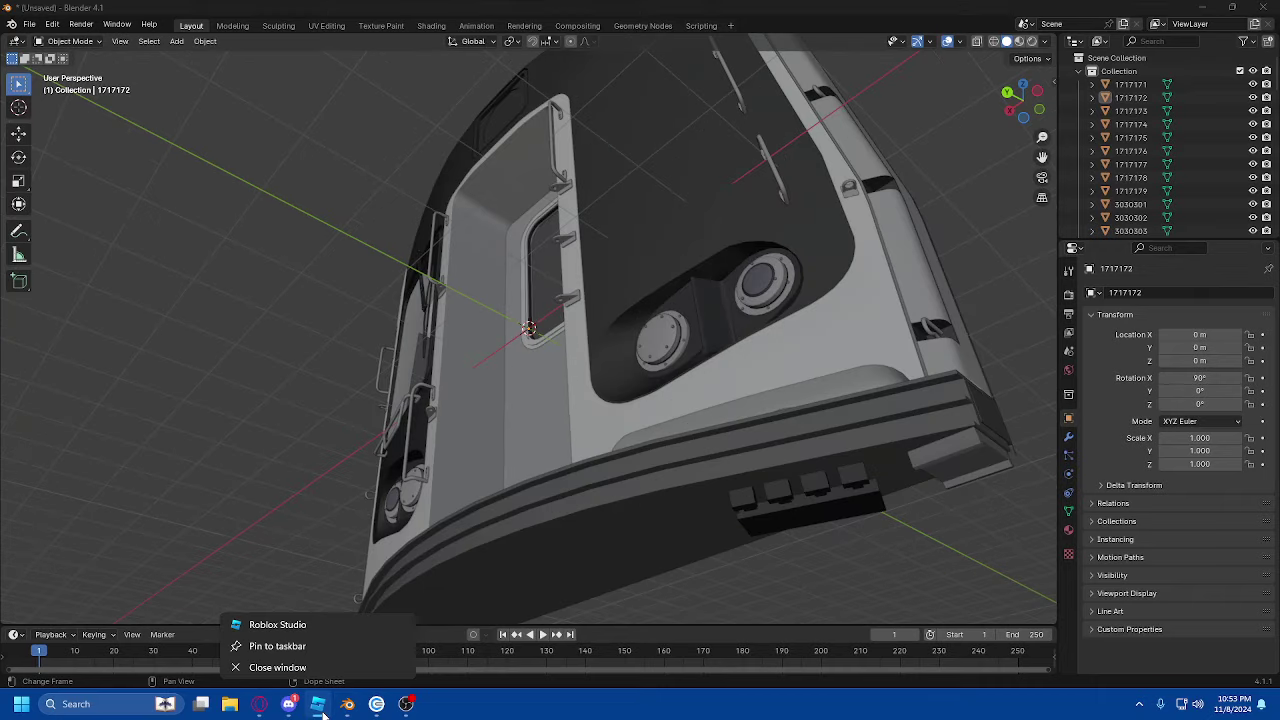
click(325, 711)
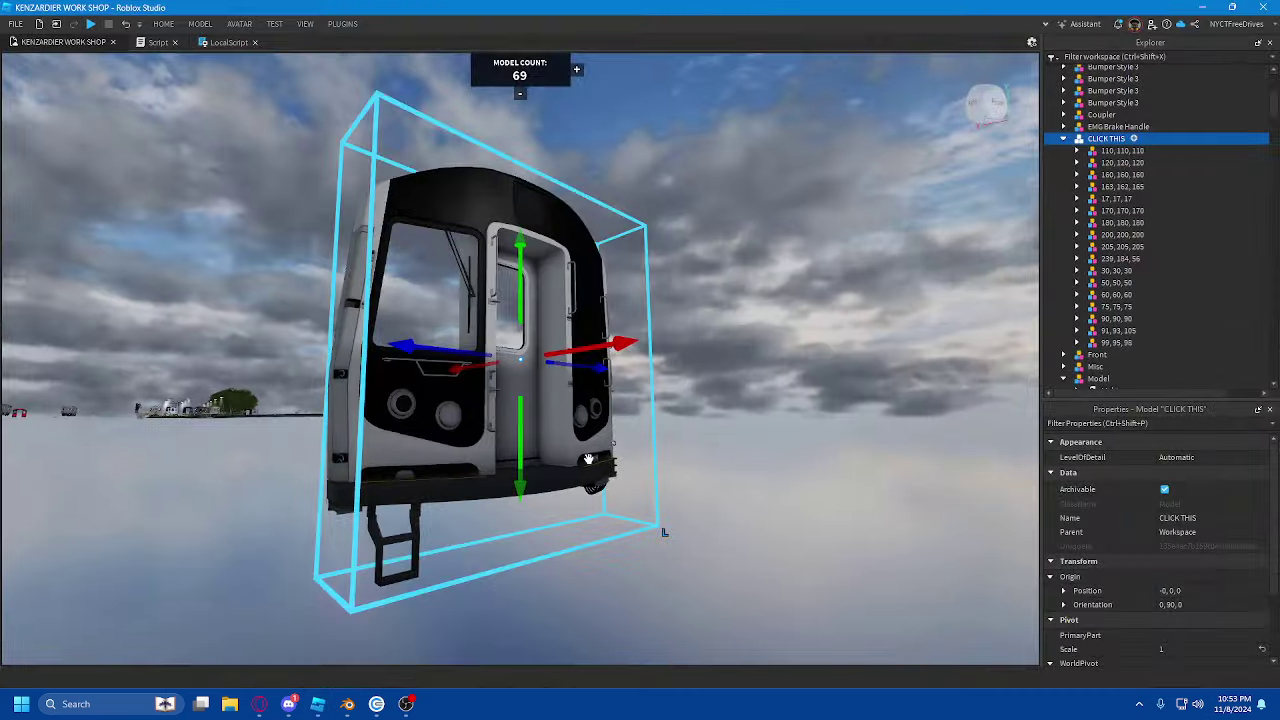
key(q)
right_drag(600, 455, 624, 451)
key(a)
key(w)
alt+click(521, 376)
key(ctrl+shift+u)
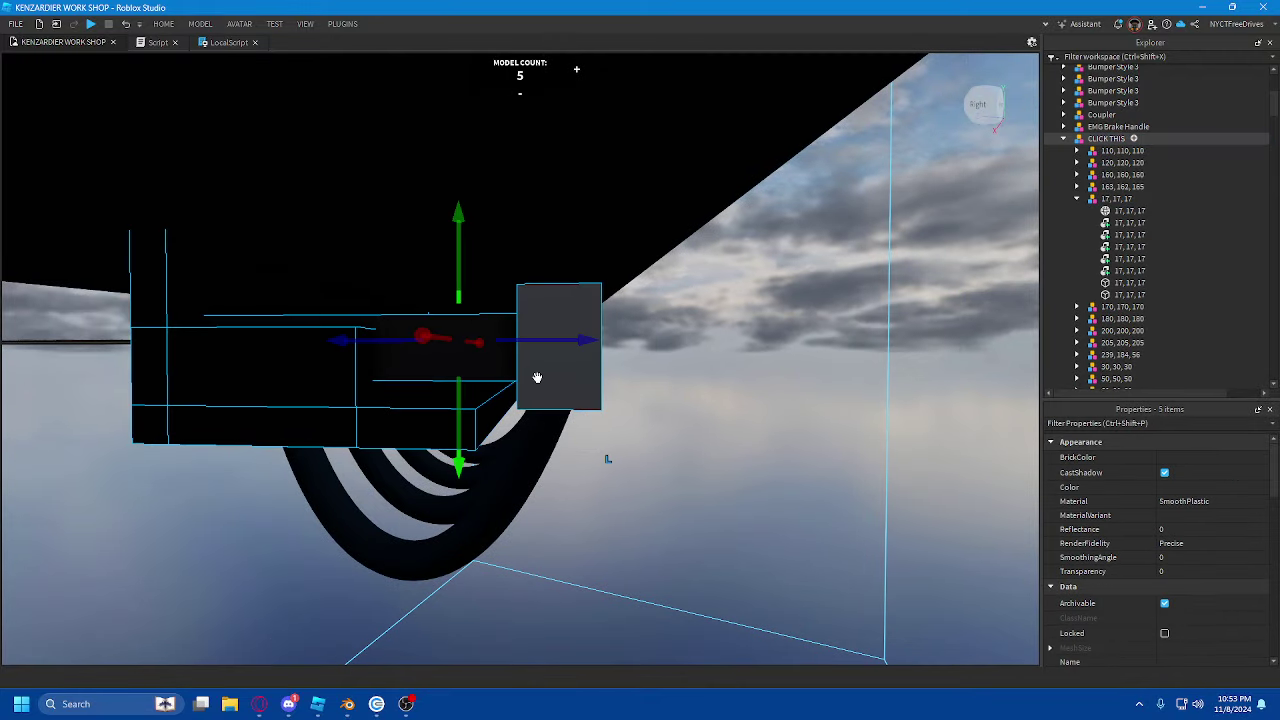
- Union the connector's black box pieces into one part and rename it 17, 17, 17
key(d)
right_drag(742, 350, 743, 351)
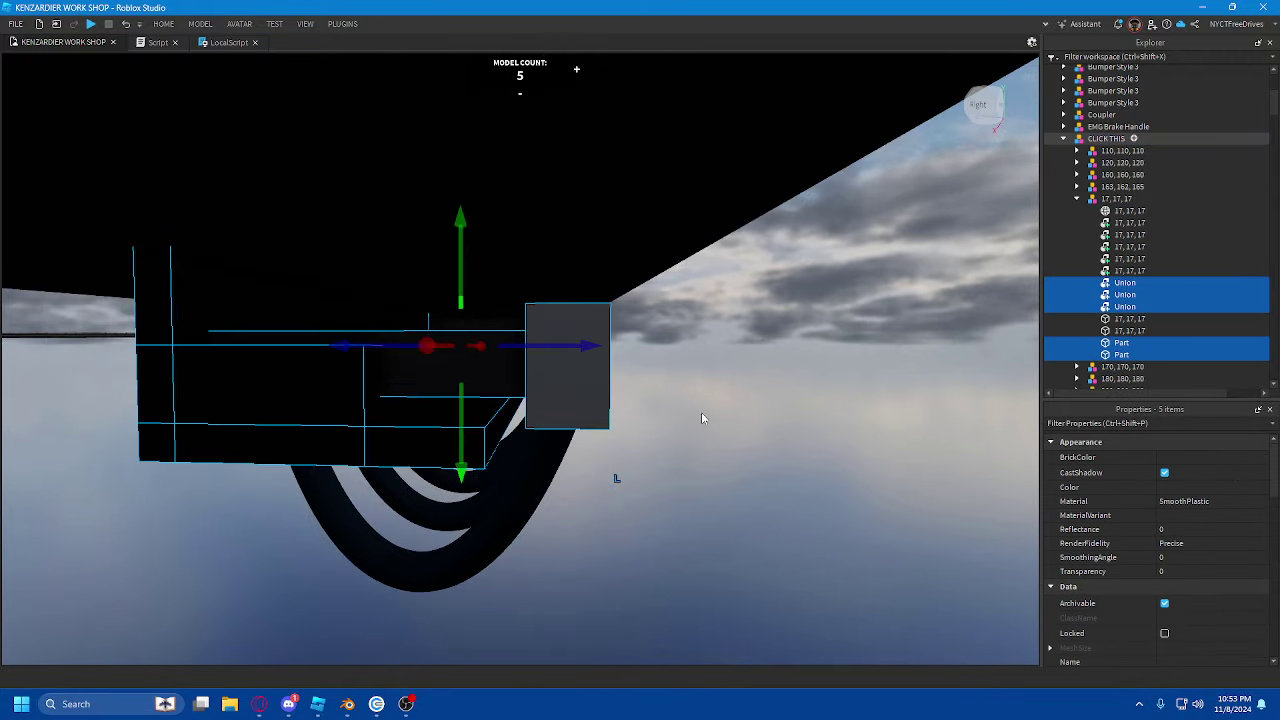
key(d)
right_drag(701, 412, 618, 419)
ctrl+click(343, 354)
ctrl+click(446, 371)
key(a)
key(ctrl+shift+g)
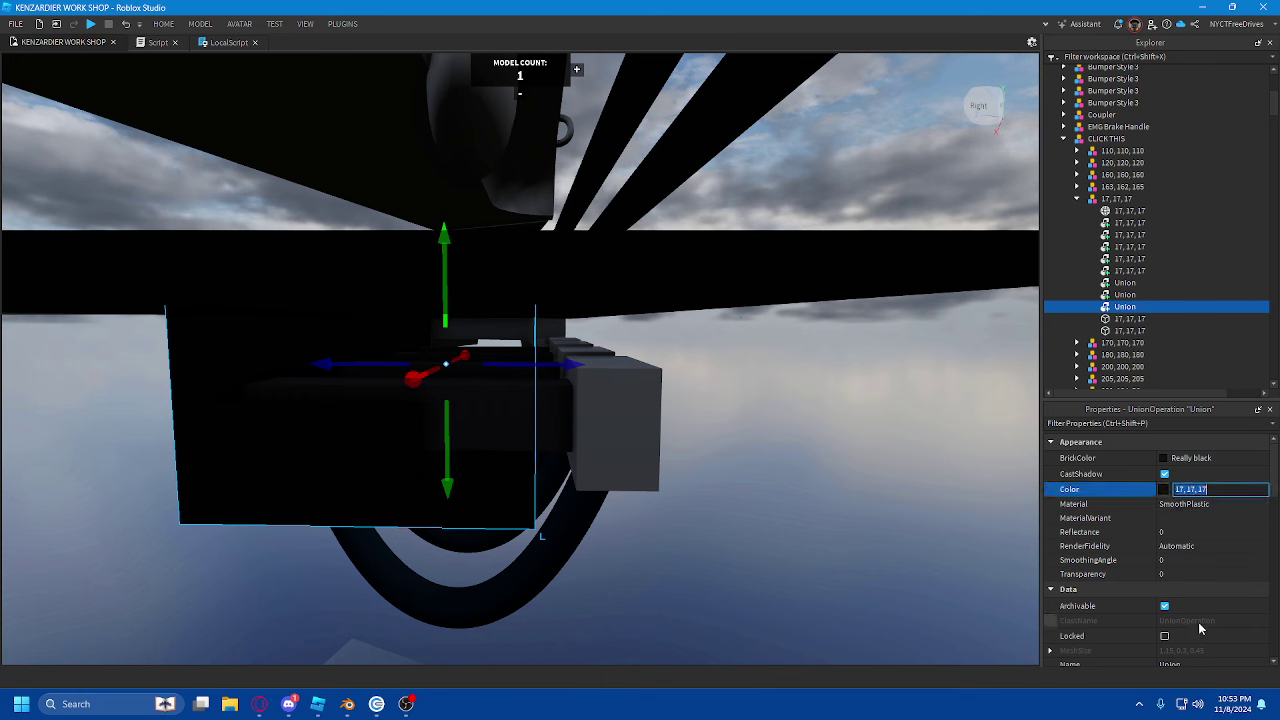
scroll(1200, 614, down, 2)
click(1201, 580)
- Move the connector's dark union with colour 63, 60, 62 into the 60, 60, 60 model
click(1125, 282)
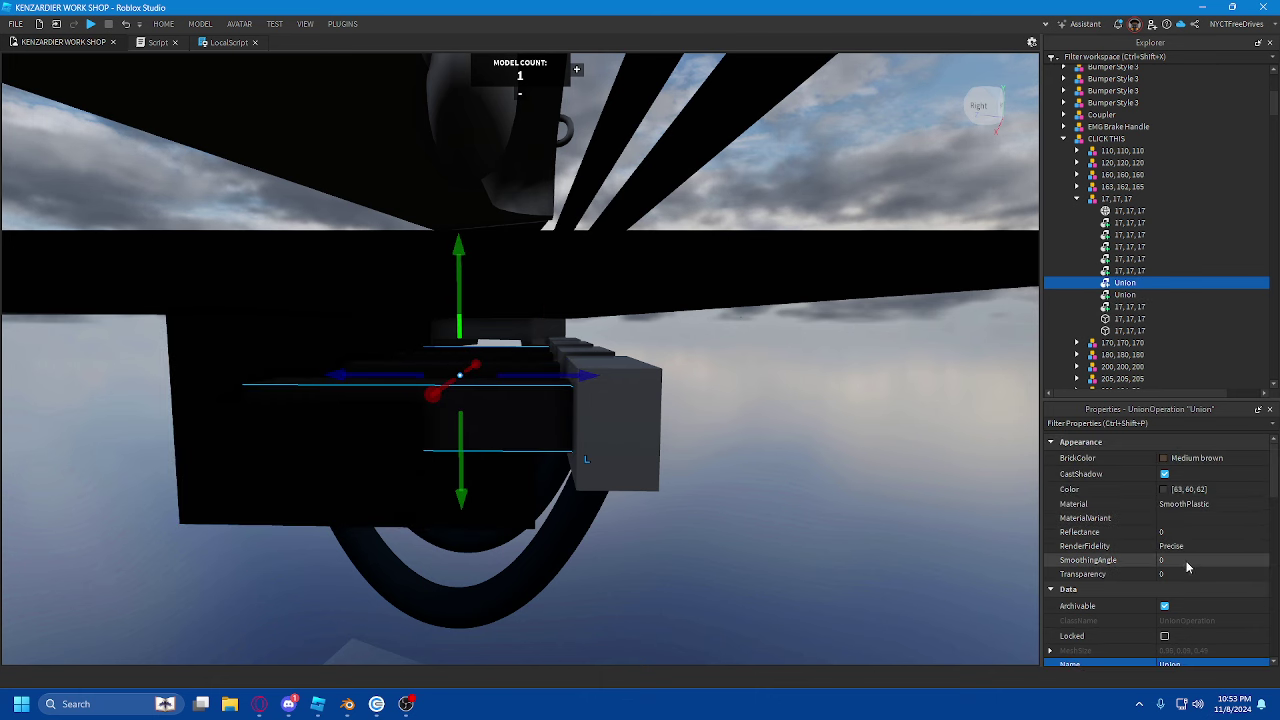
click(1200, 489)
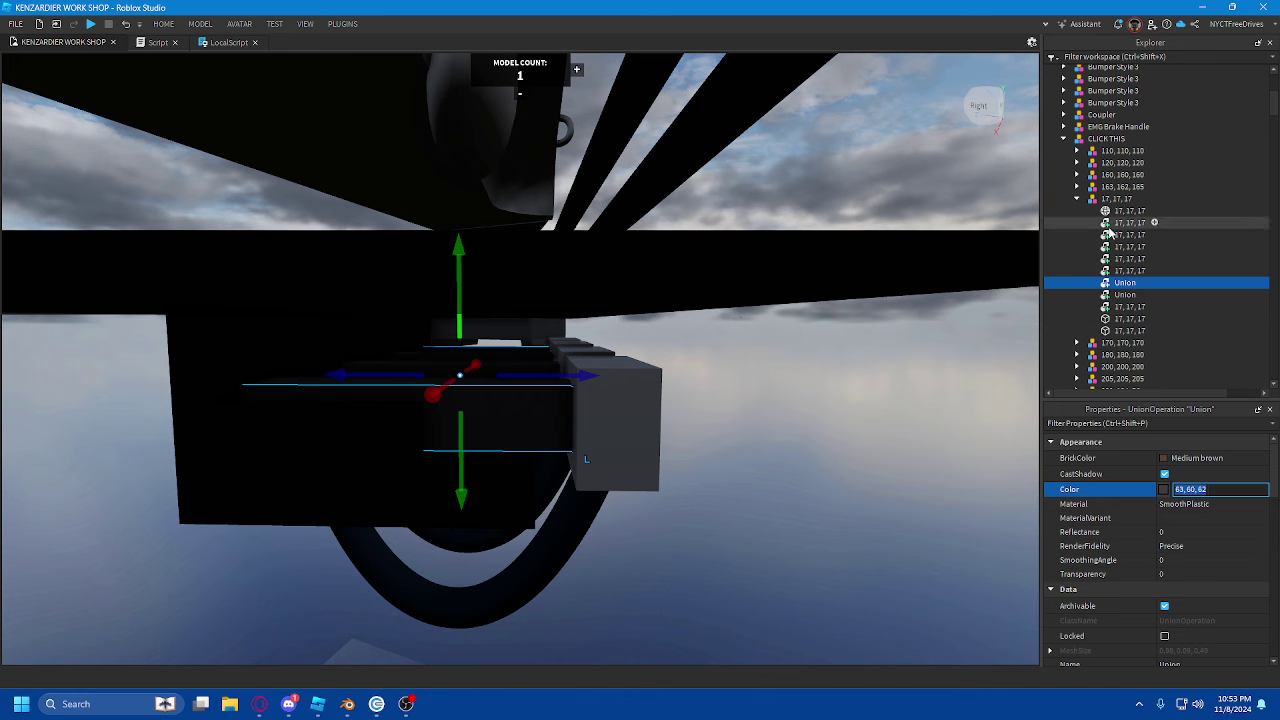
scroll(1118, 284, down, 3)
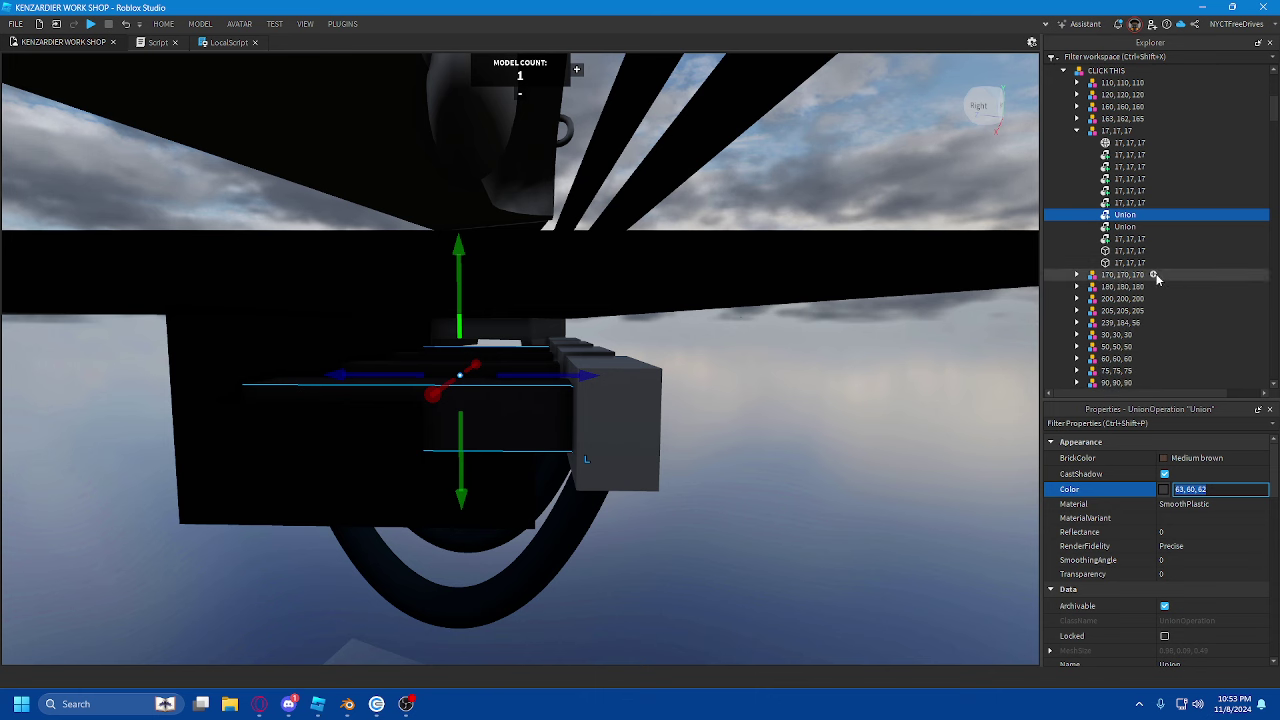
scroll(1120, 280, up, 1)
drag(1133, 256, 1154, 358)
- Rename the union in the 60, 60, 60 model to 60, 60, 60, matching its neighbouring parts
click(1130, 370)
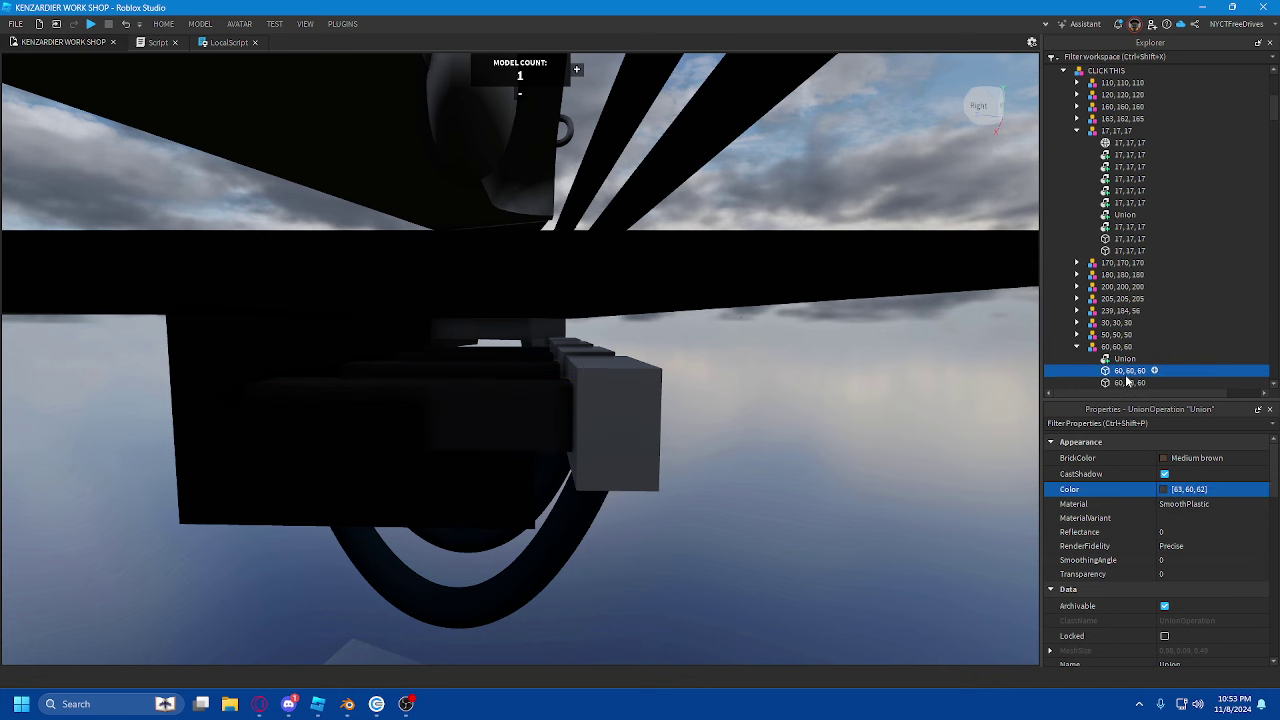
click(1188, 490)
click(1178, 622)
key(ctrl+c)
mouse_move(1022, 560)
right_down()
mouse_move(997, 523)
mouse_move(1006, 543)
right_up()
click(1125, 360)
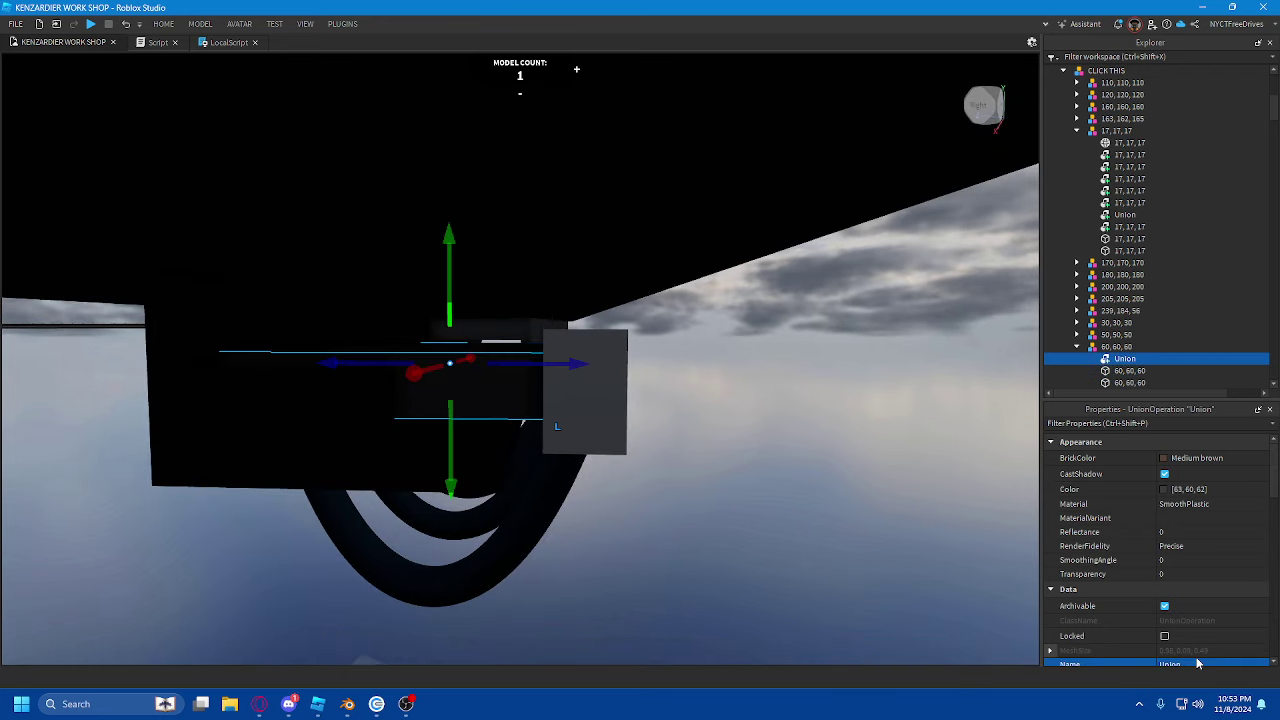
click(1197, 663)
key(ctrl+v)
right_drag(975, 492, 943, 472)
scroll(942, 467, up, 1)
scroll(509, 423, down, 1)
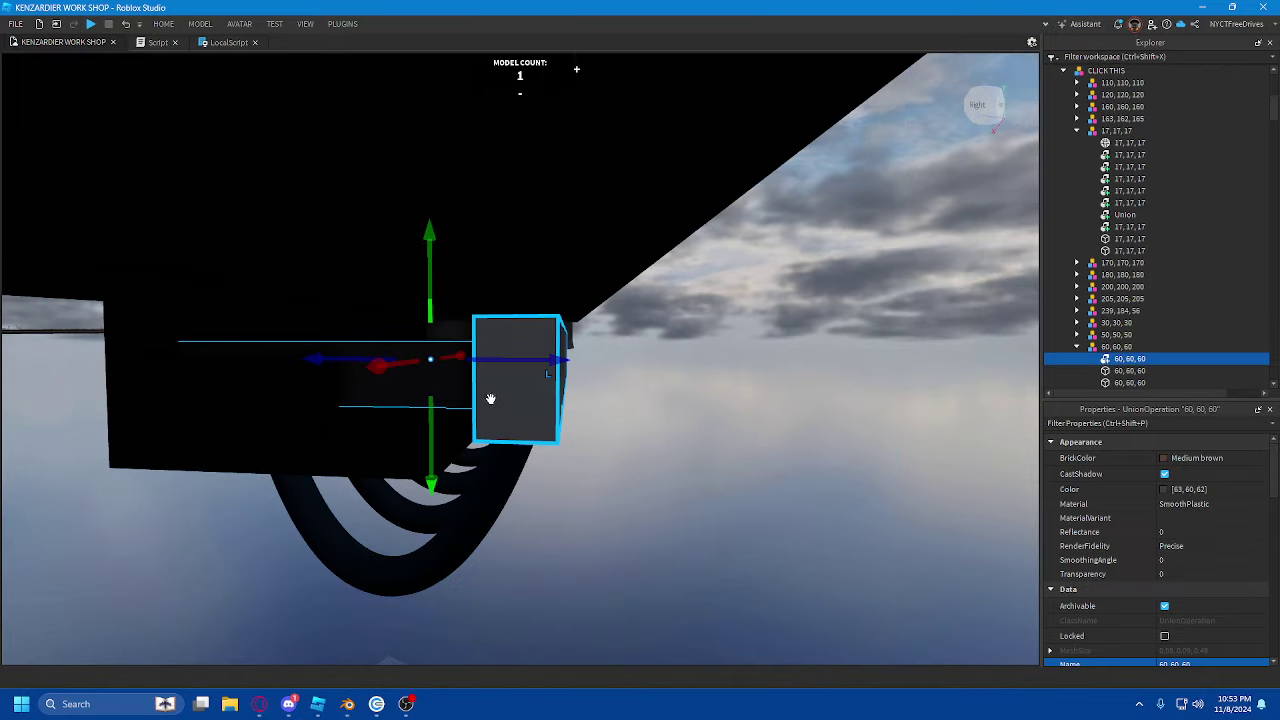
- Move the connector's grey block union with colour 160, 160, 160 into the 160, 160, 160 model
click(490, 400)
click(1211, 490)
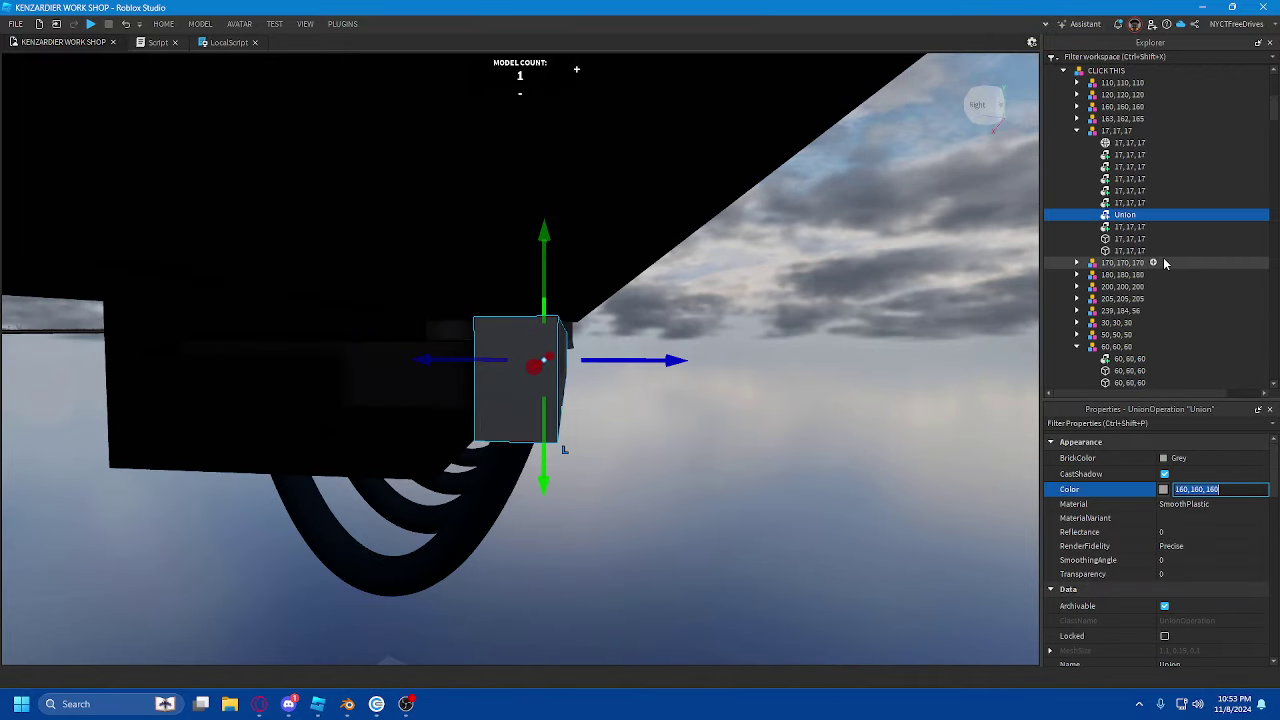
scroll(1174, 241, down, 6)
drag(1126, 216, 1170, 108)
scroll(1188, 222, up, 5)
- Rename the grey block union to 160, 160, 160 using its colour value
click(1203, 488)
key(ctrl+c)
scroll(1197, 560, down, 1)
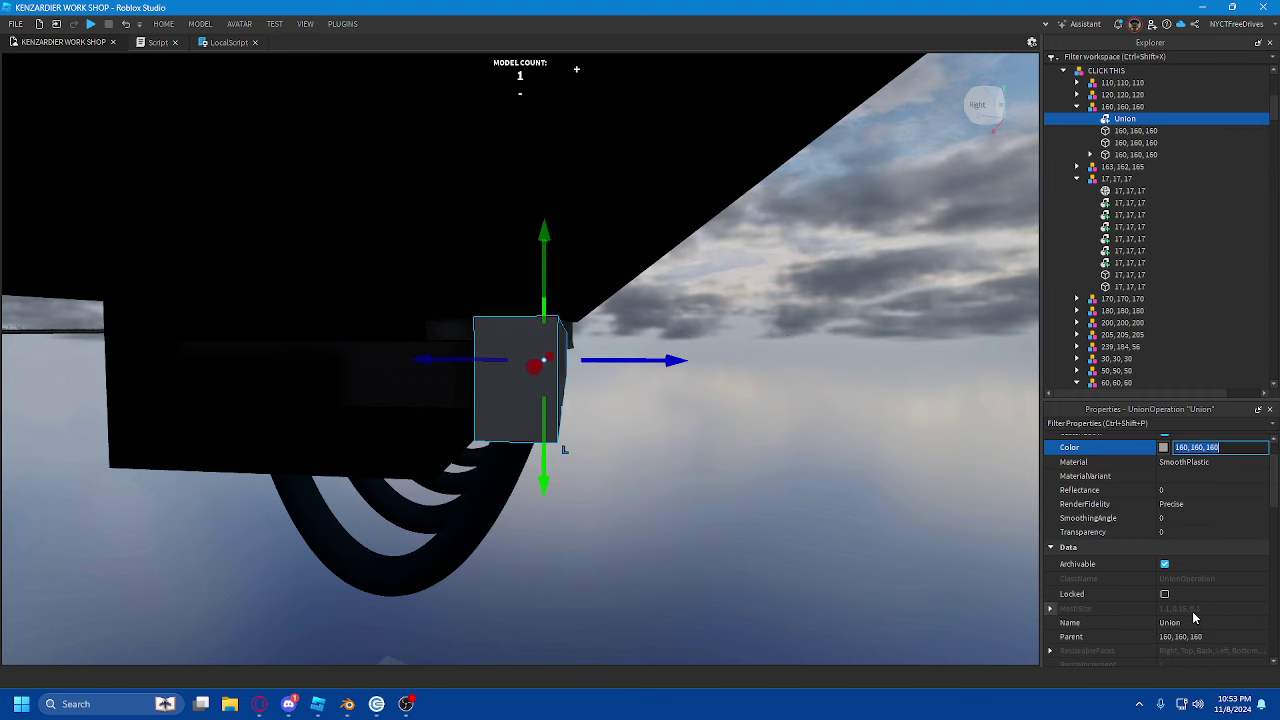
click(1191, 621)
key(ctrl+v)
- Export the CLICK THIS model as an OBJ to the Downloads folder, overwriting the existing R160 Face file
right_drag(917, 450, 917, 455)
scroll(917, 455, down, 3)
click(811, 443)
right_drag(811, 443, 817, 415)
scroll(817, 415, down, 4)
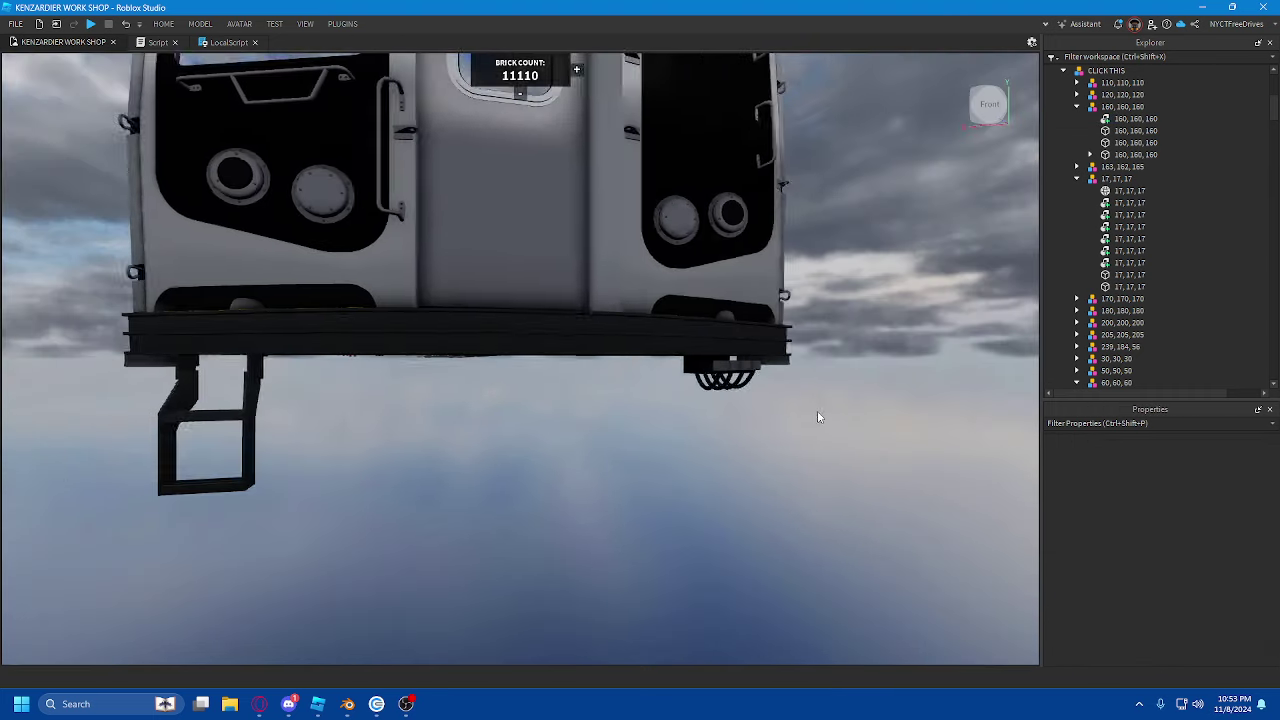
click(708, 347)
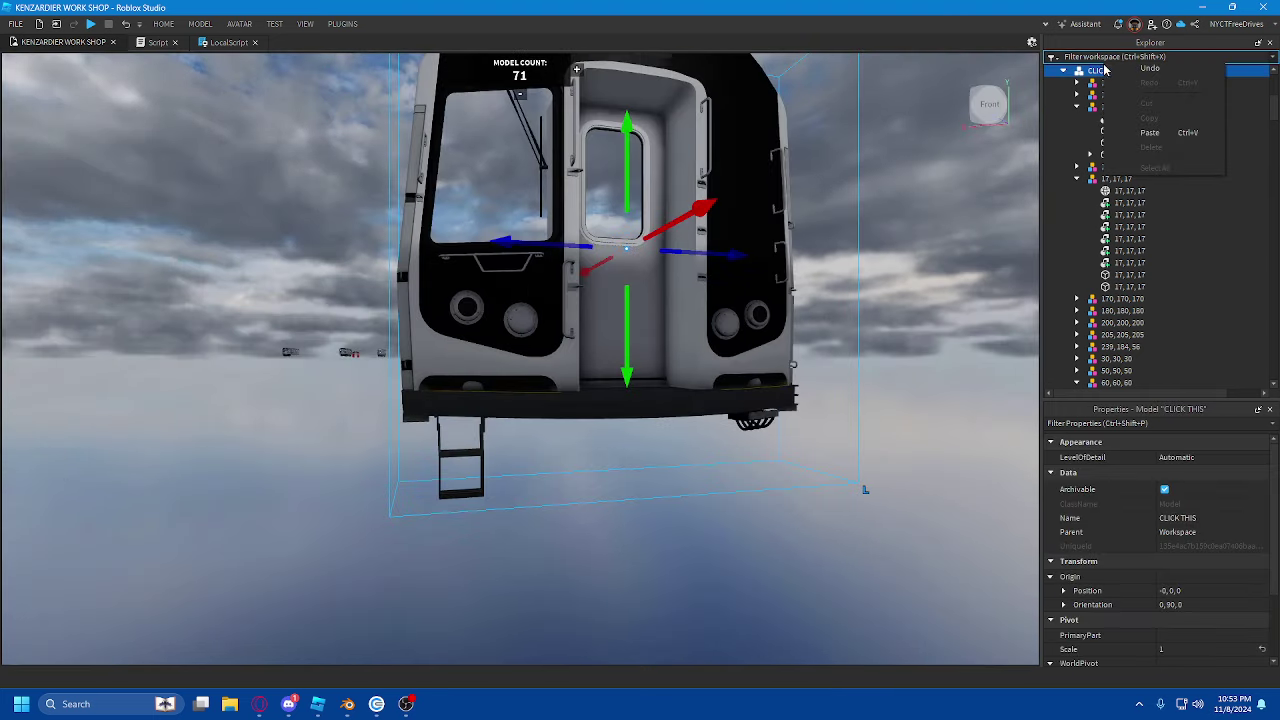
right_click(1107, 71)
click(1162, 518)
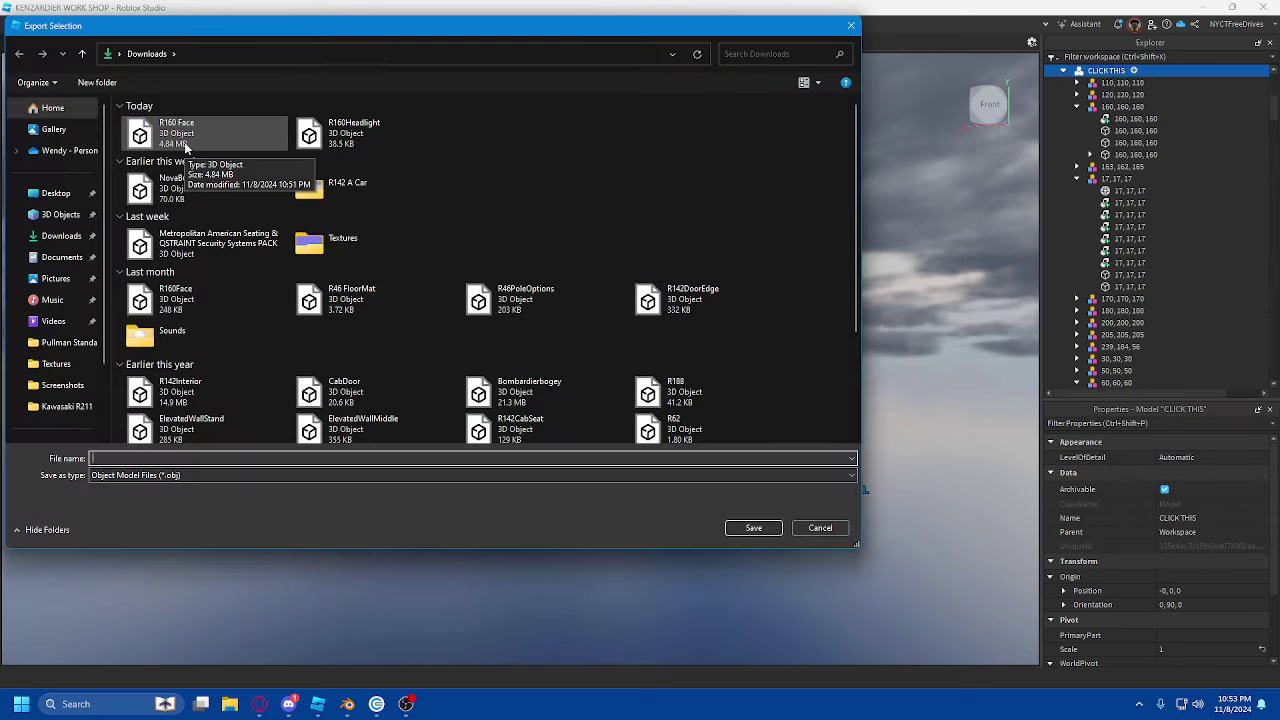
double_click(184, 140)
click(666, 349)
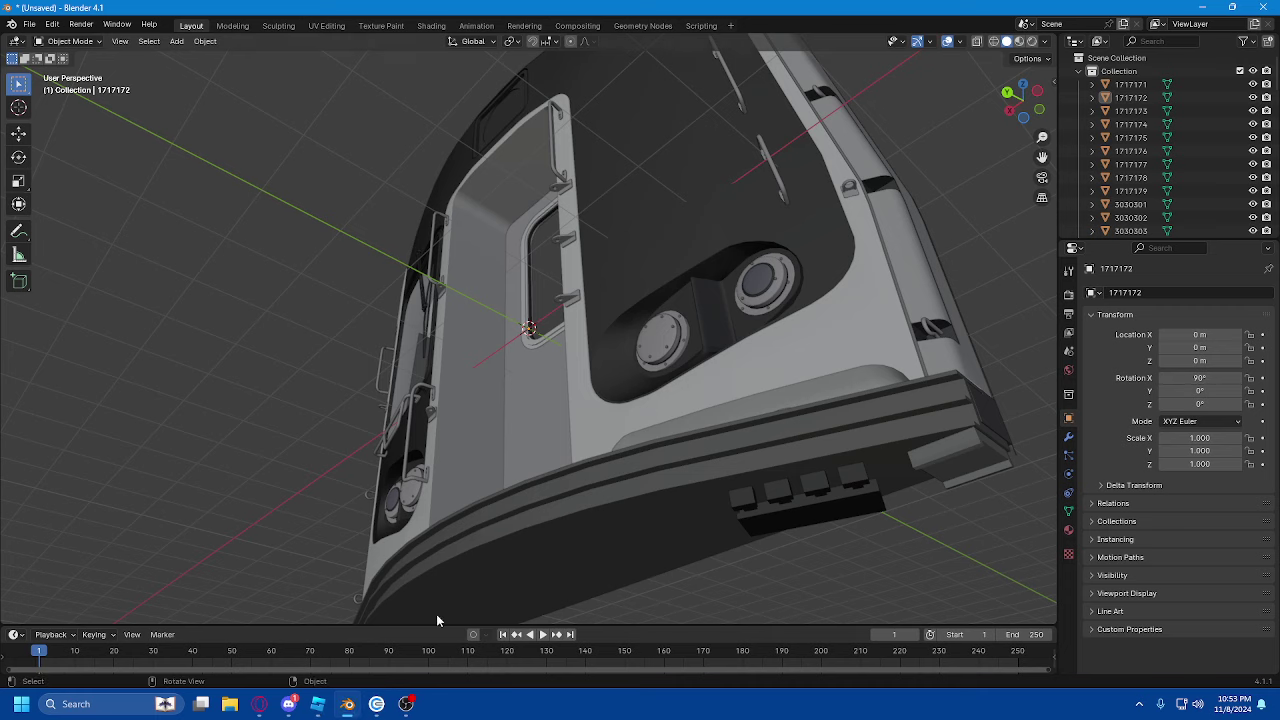
- Delete all the existing train-front objects from the scene
click(668, 443)
middle_drag(668, 443, 709, 466)
key(a)
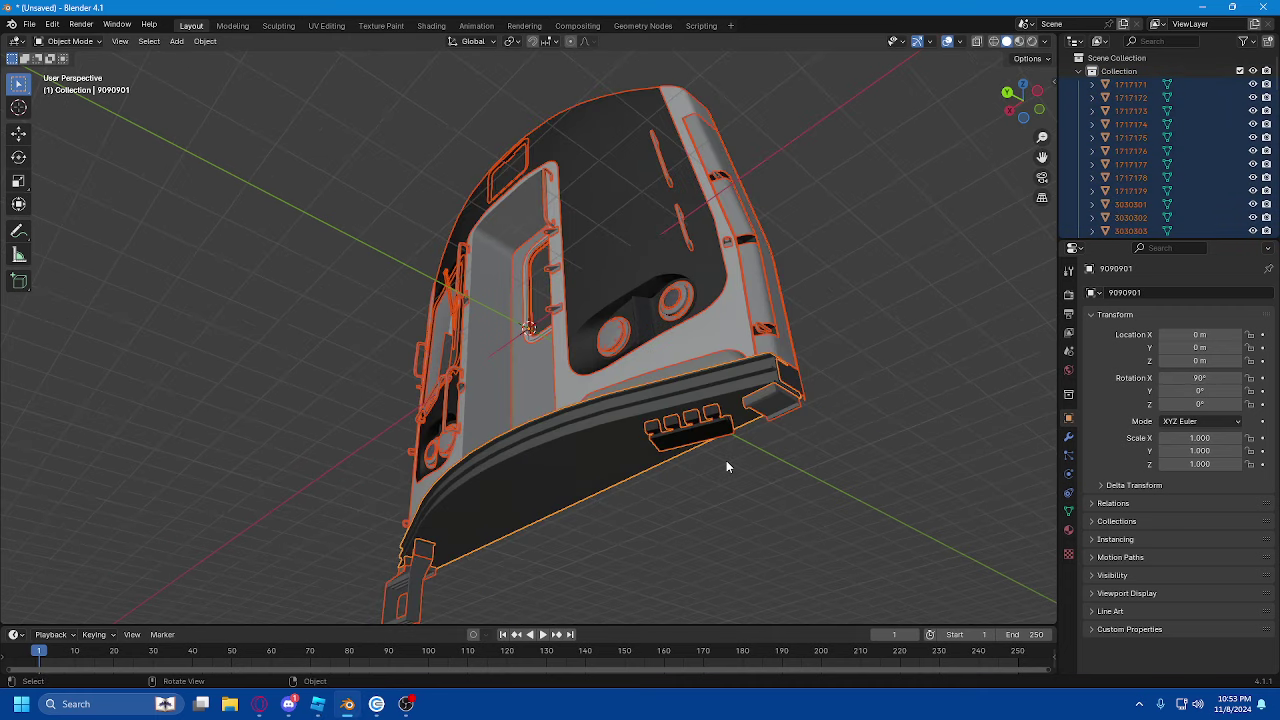
key(Delete)
click(29, 23)
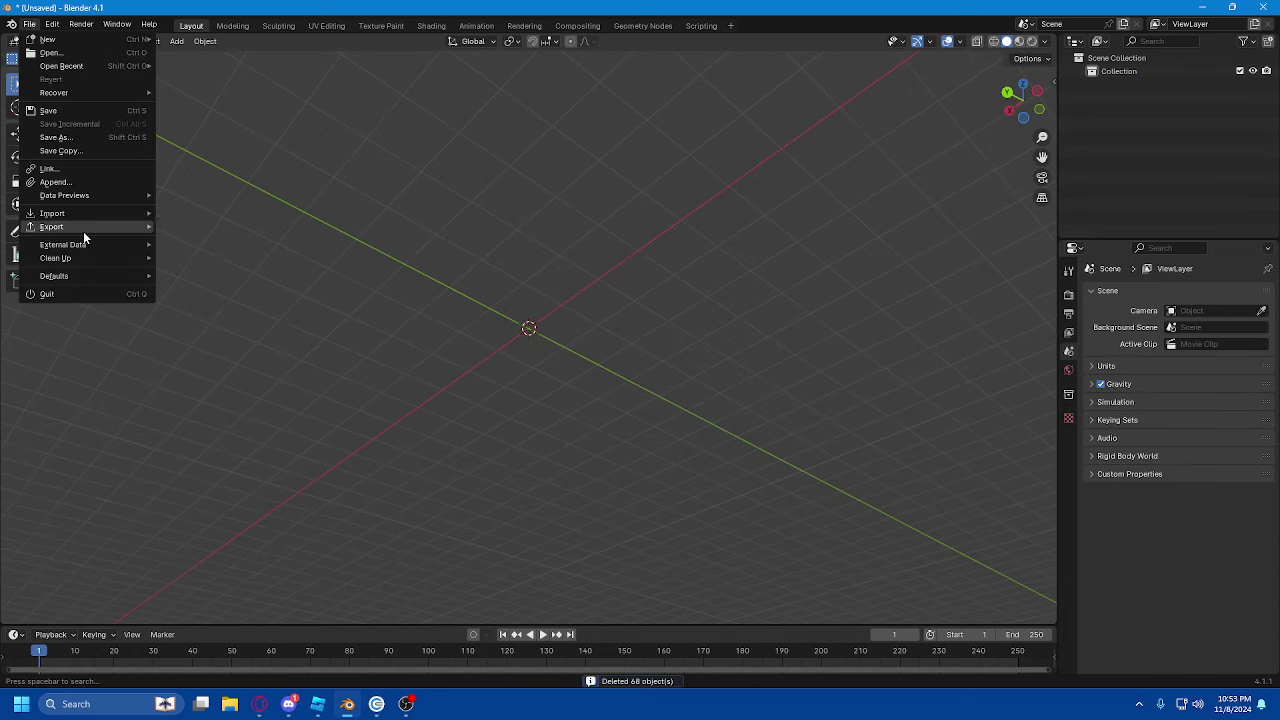
mouse_move(85, 228)
click(274, 293)
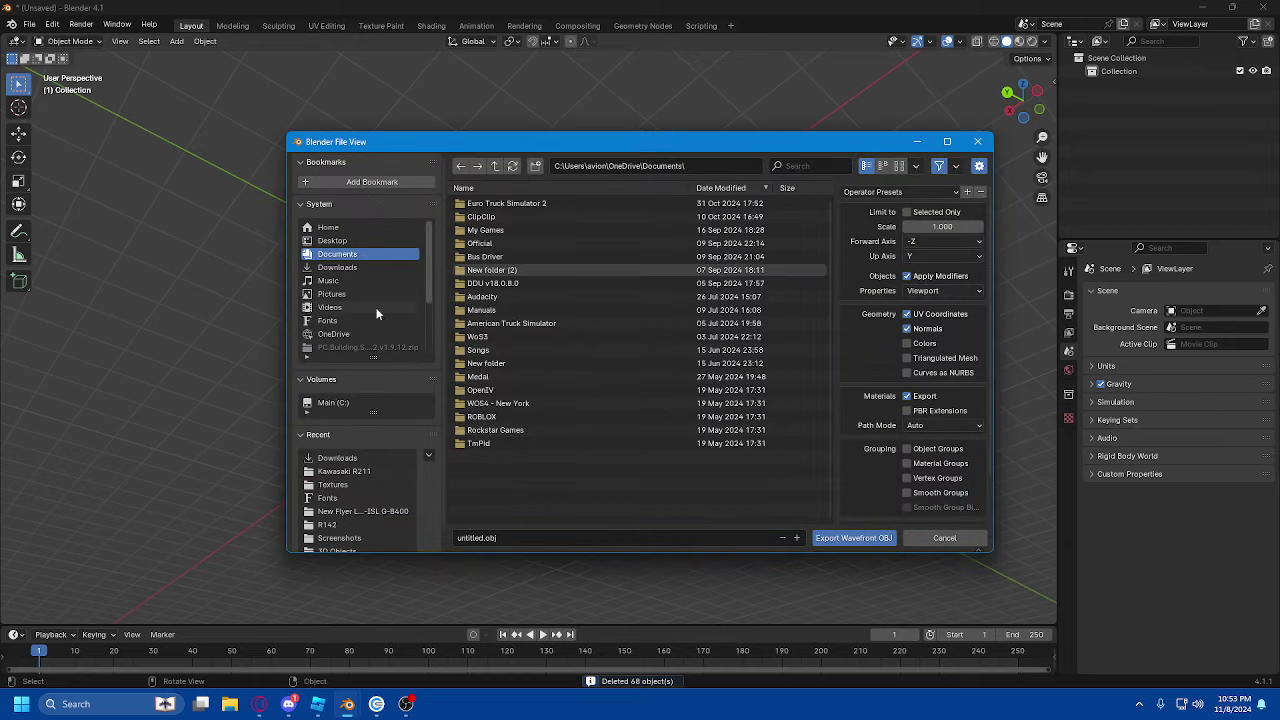
click(345, 267)
click(492, 350)
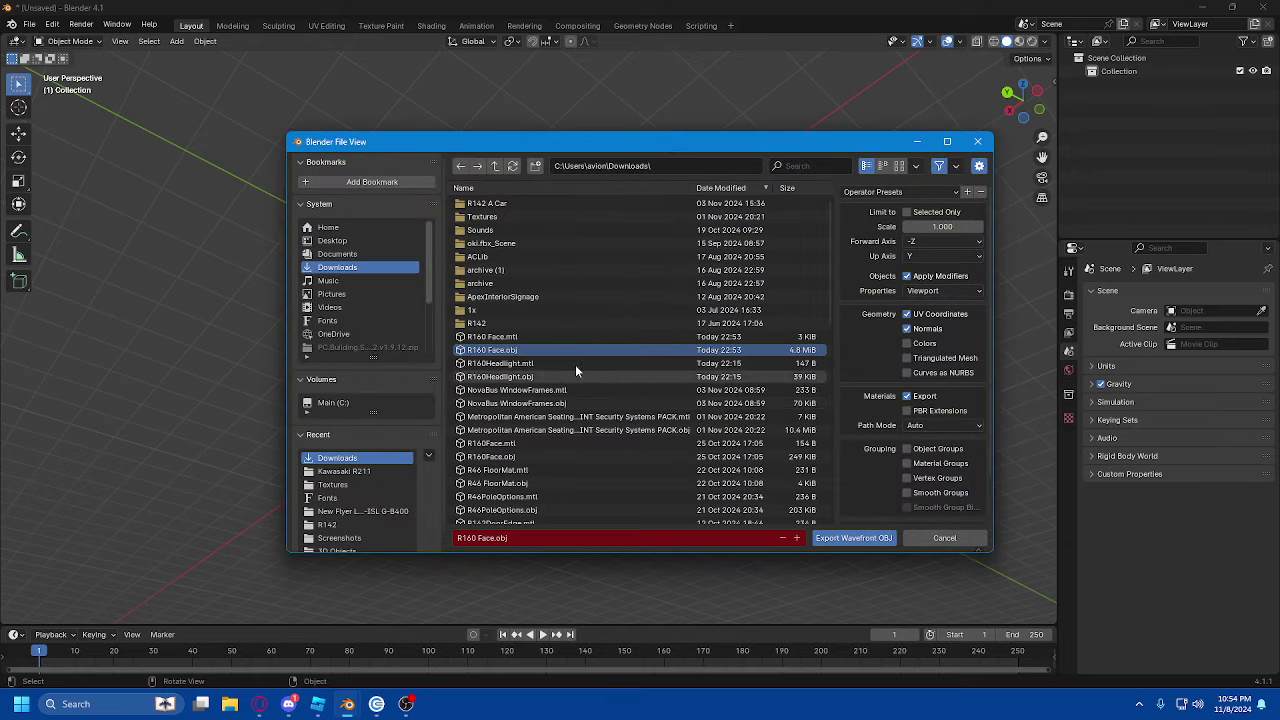
click(945, 539)
- Import R160 Face.obj from the Downloads folder as a Wavefront OBJ
click(30, 24)
mouse_move(80, 200)
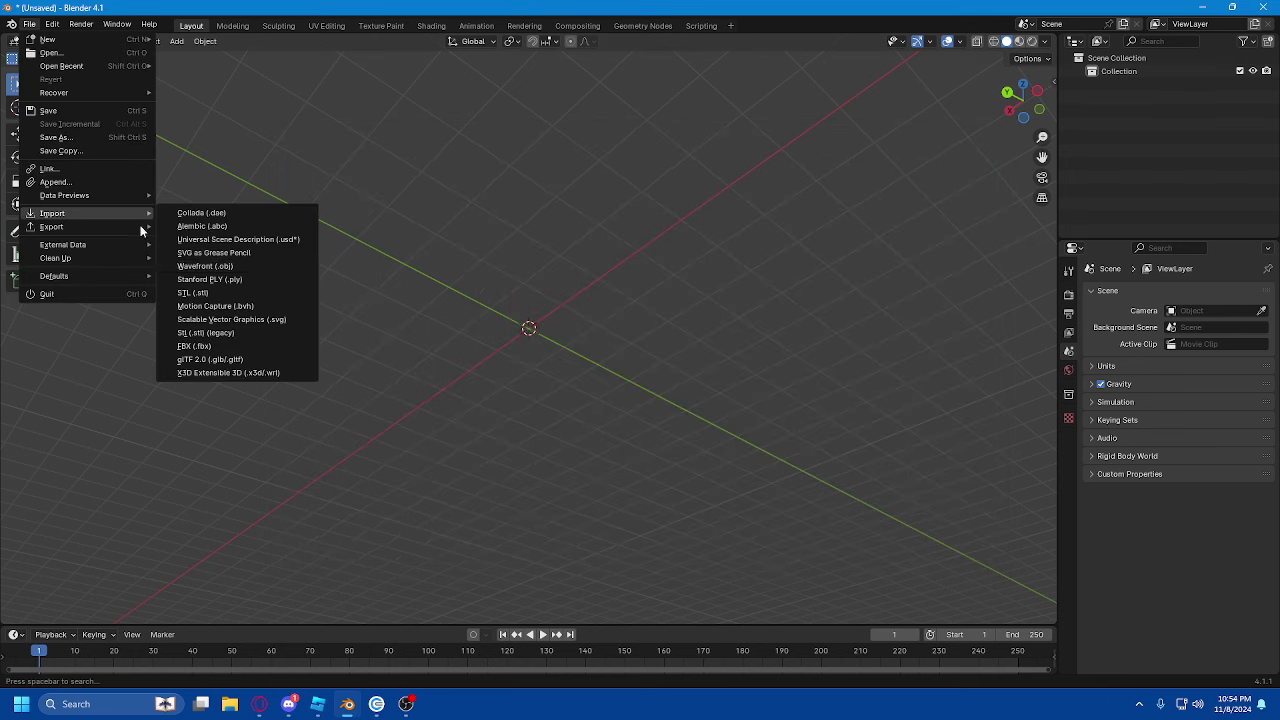
click(200, 270)
click(500, 352)
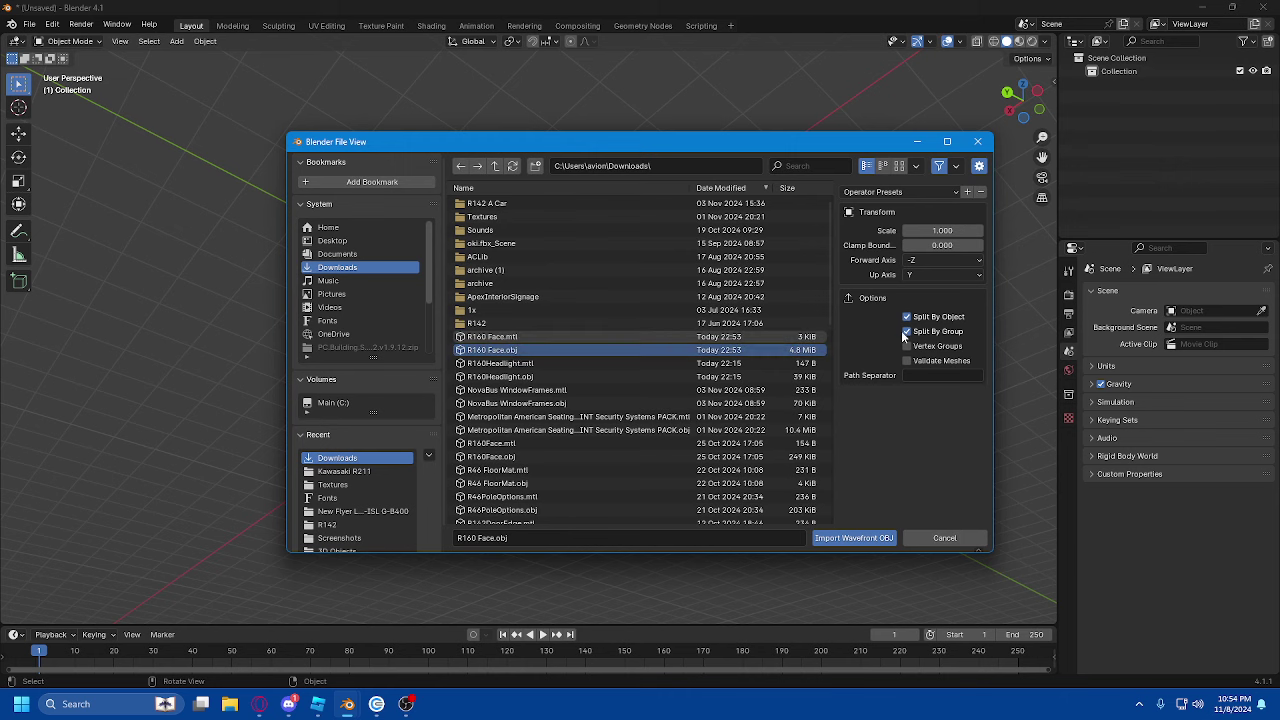
click(853, 538)
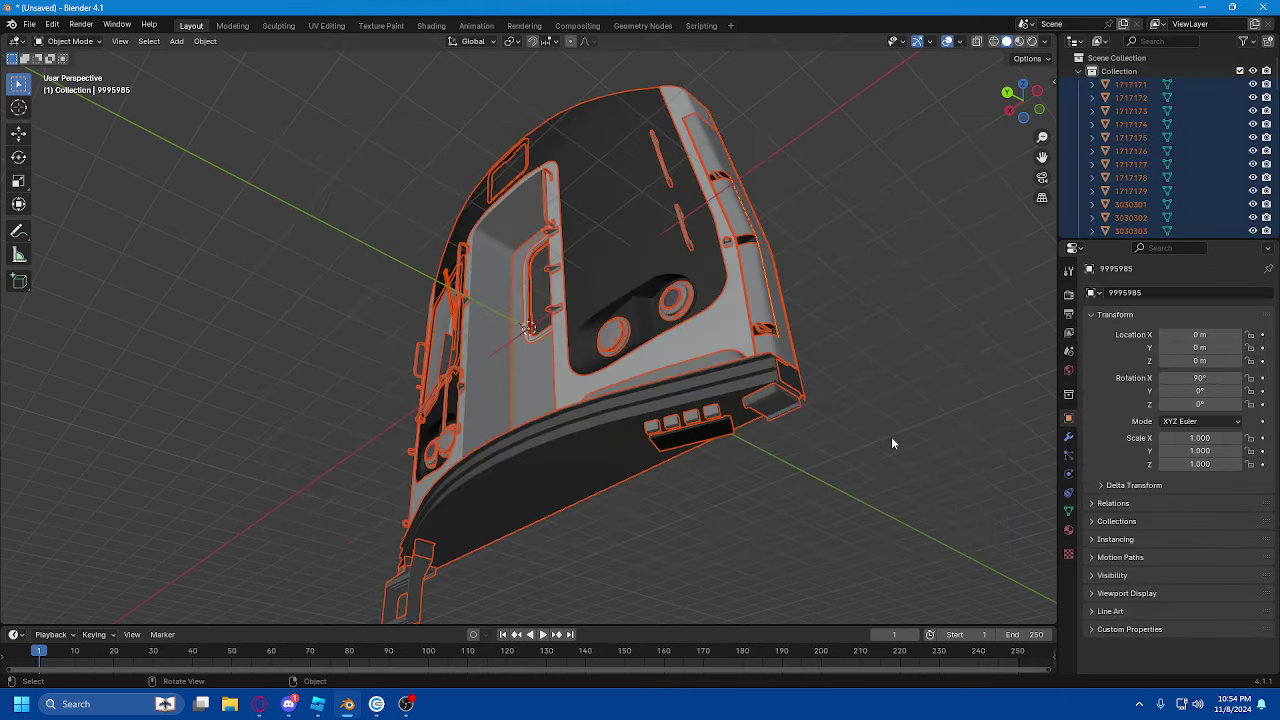
click(727, 440)
drag(1056, 105, 1115, 103)
drag(1000, 103, 1250, 115)
middle_click(928, 344)
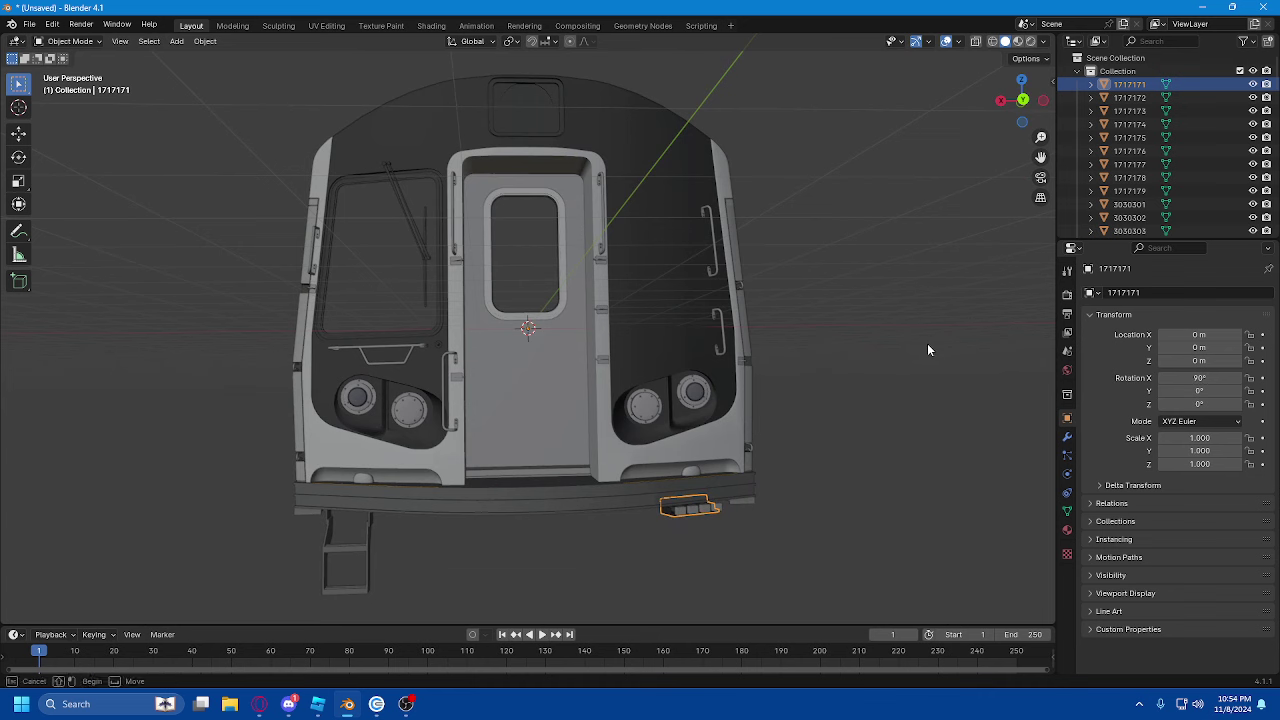
click(991, 113)
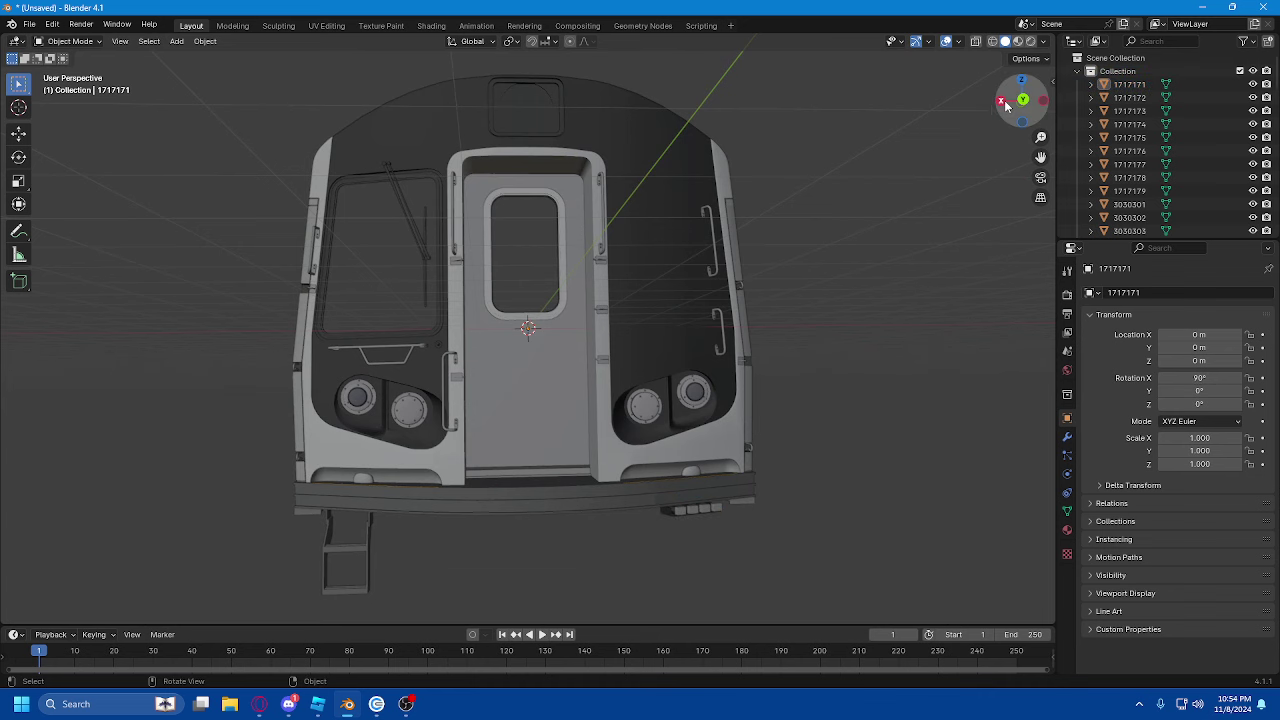
drag(1006, 103, 1075, 106)
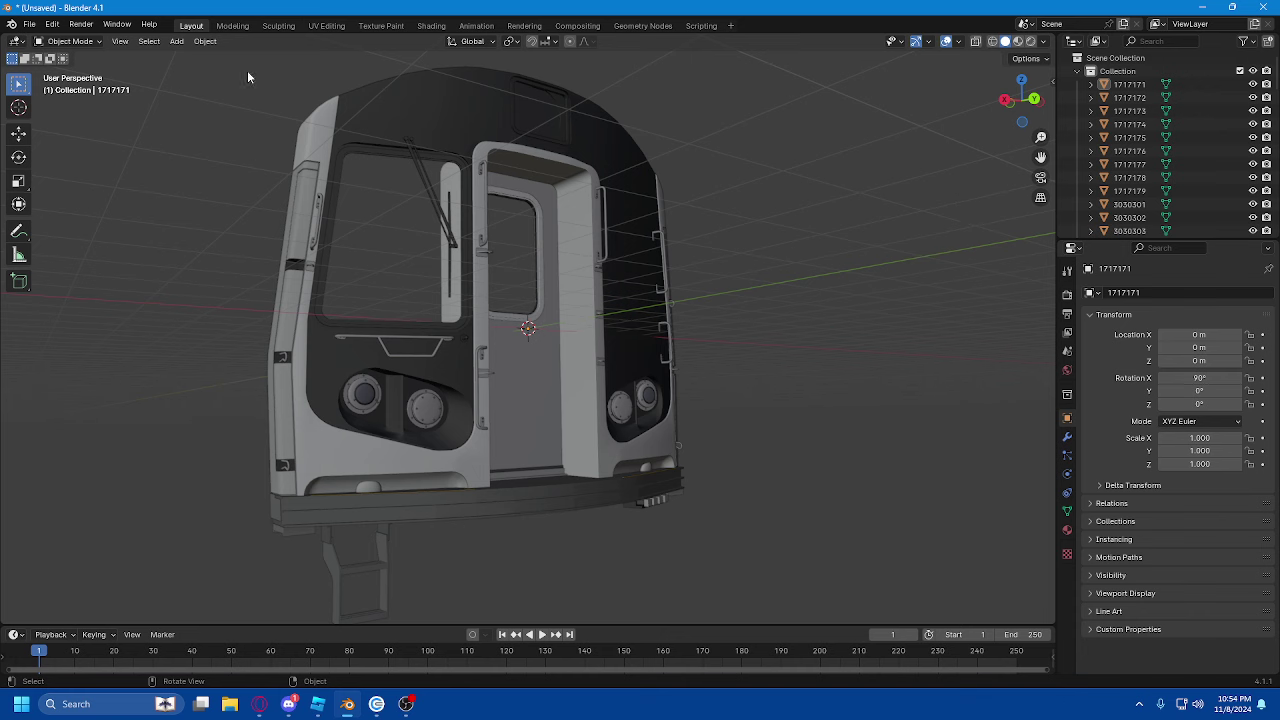
- Switch to the UV Editing workspace and load R160 Texture Face Option.png from the Downloads folder into the UV editor
click(324, 26)
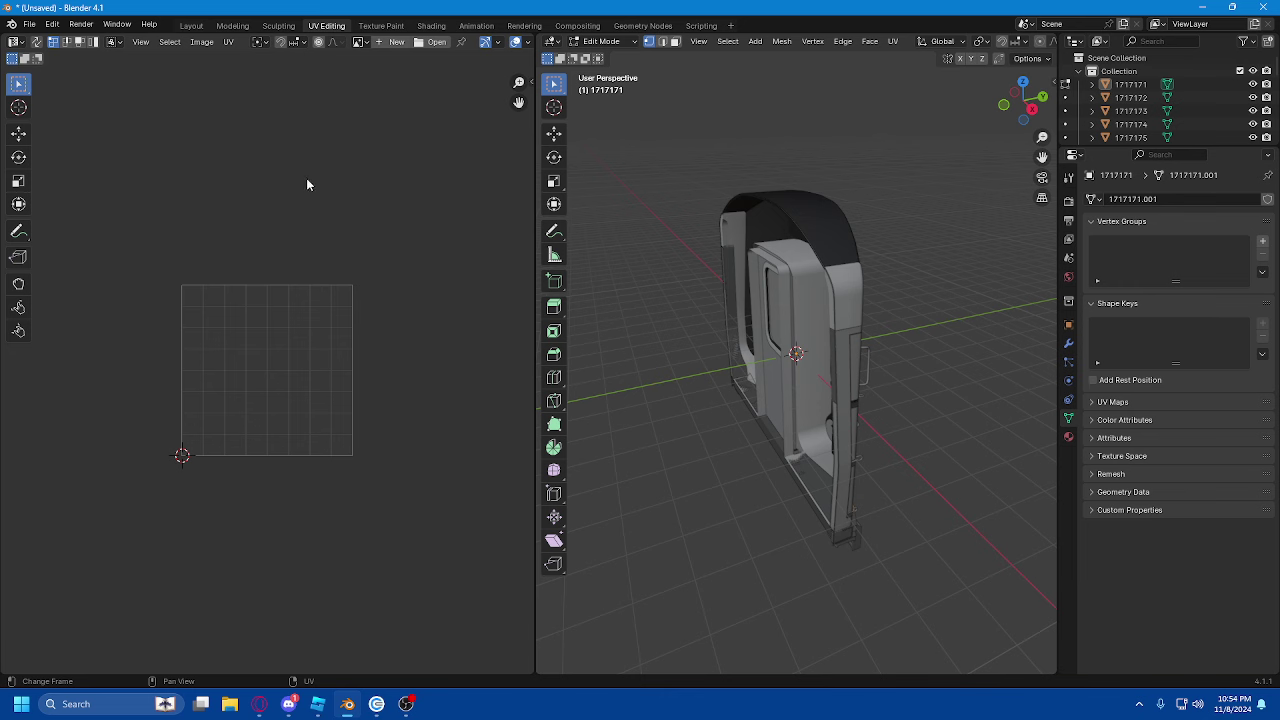
click(431, 44)
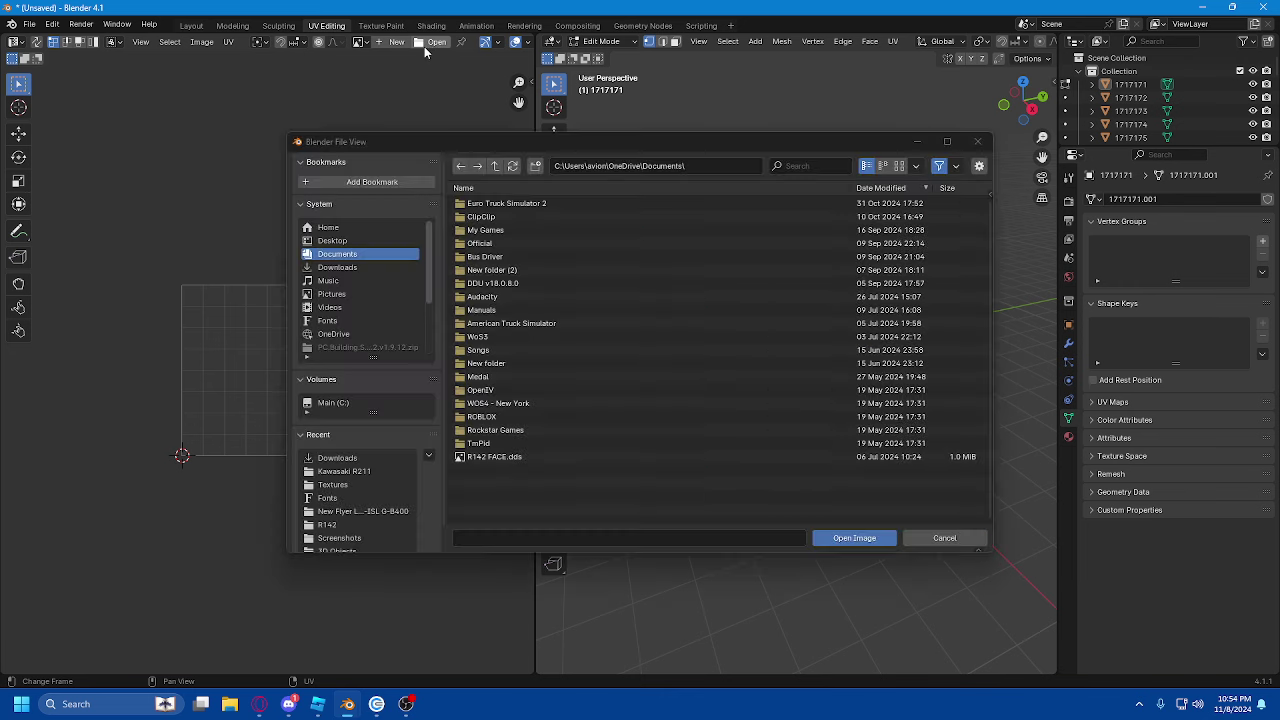
click(340, 267)
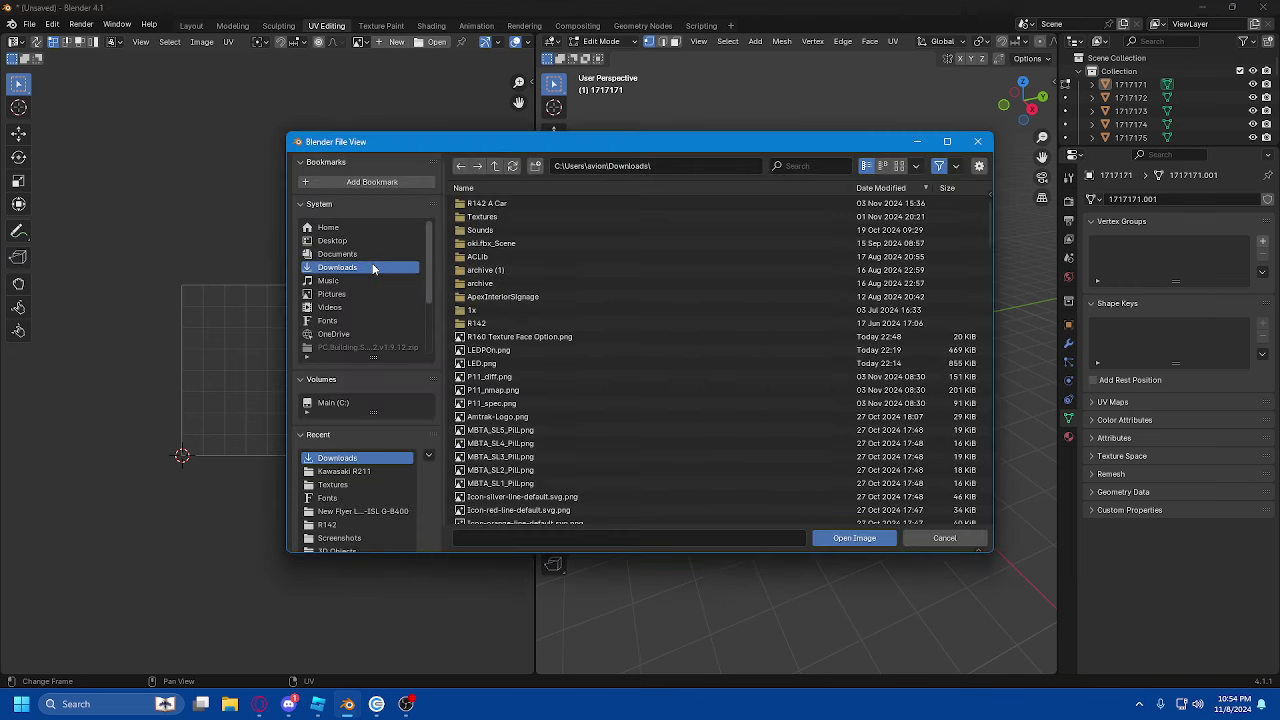
double_click(547, 341)
scroll(325, 338, down, 2)
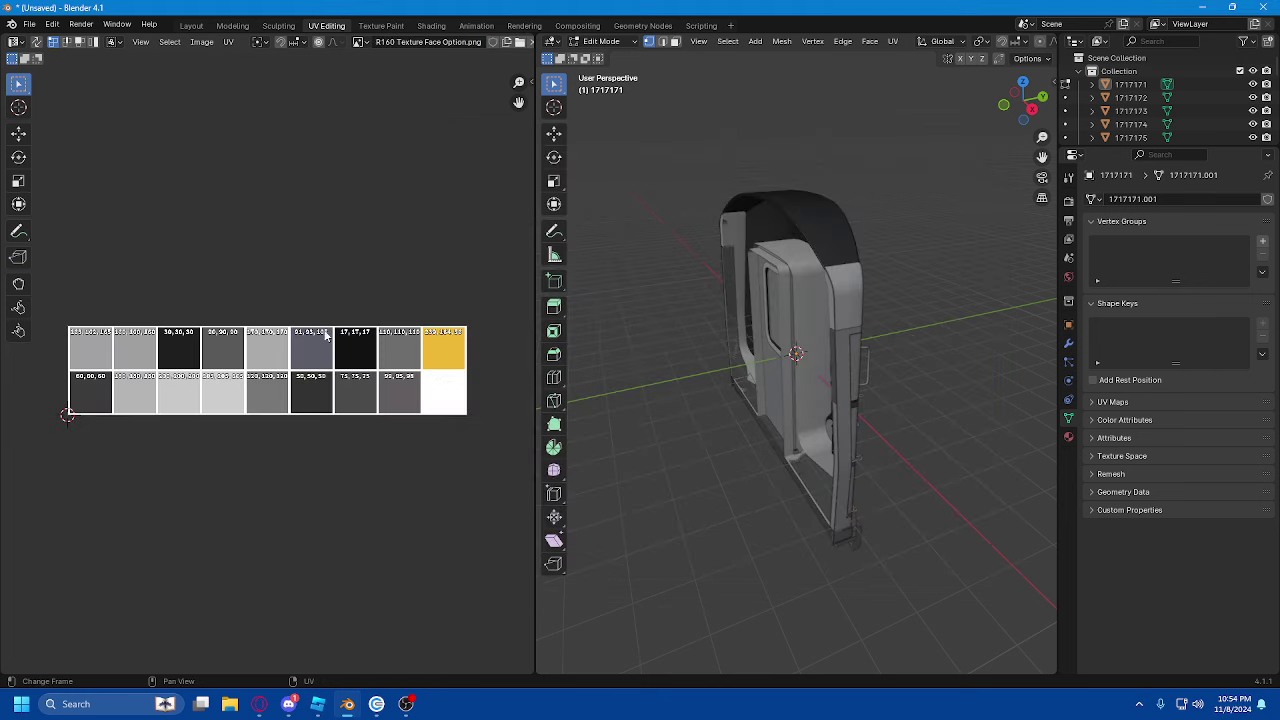
drag(57, 292, 478, 432)
- Return to Object Mode and enlarge the outliner so more of the object list fits
drag(1022, 100, 671, 202)
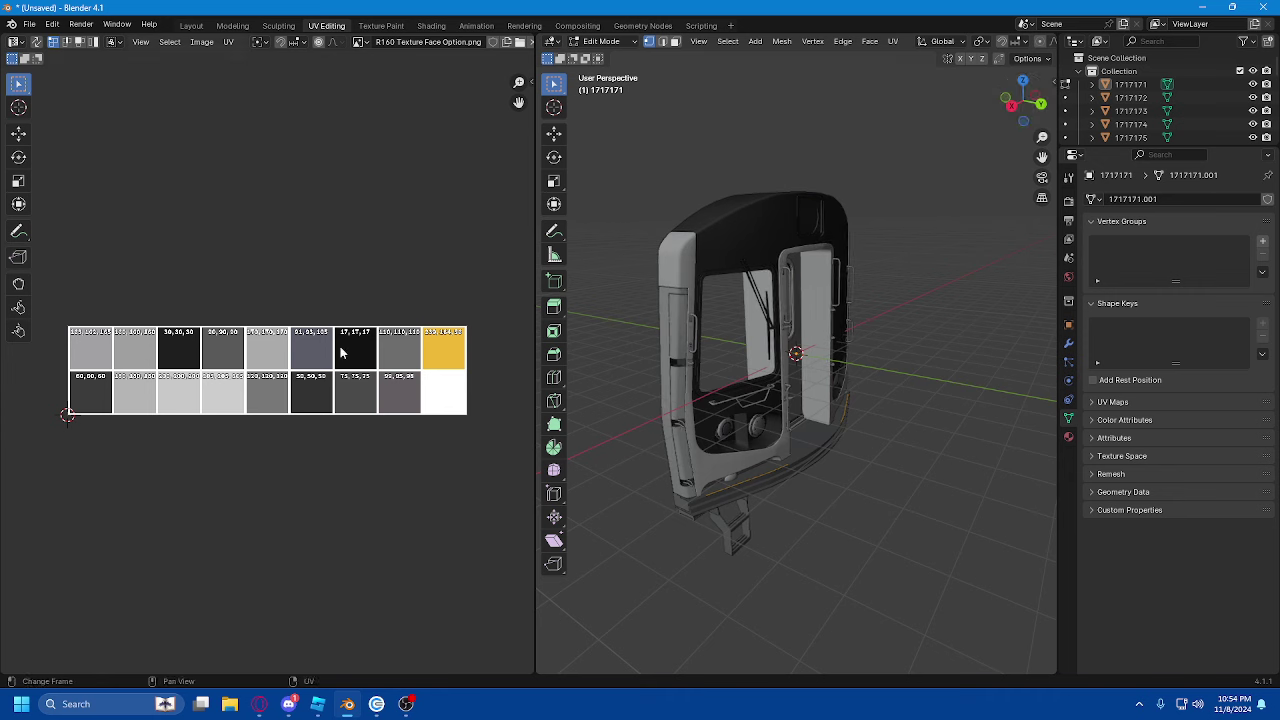
click(617, 43)
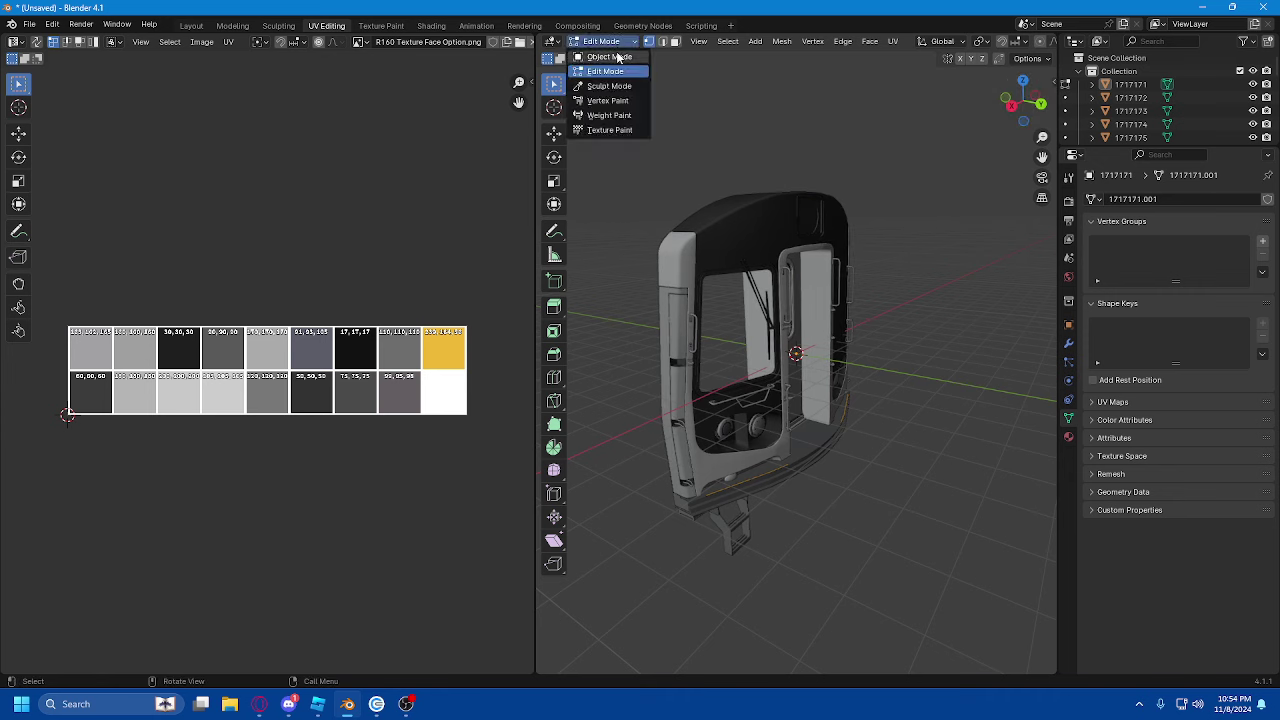
click(605, 56)
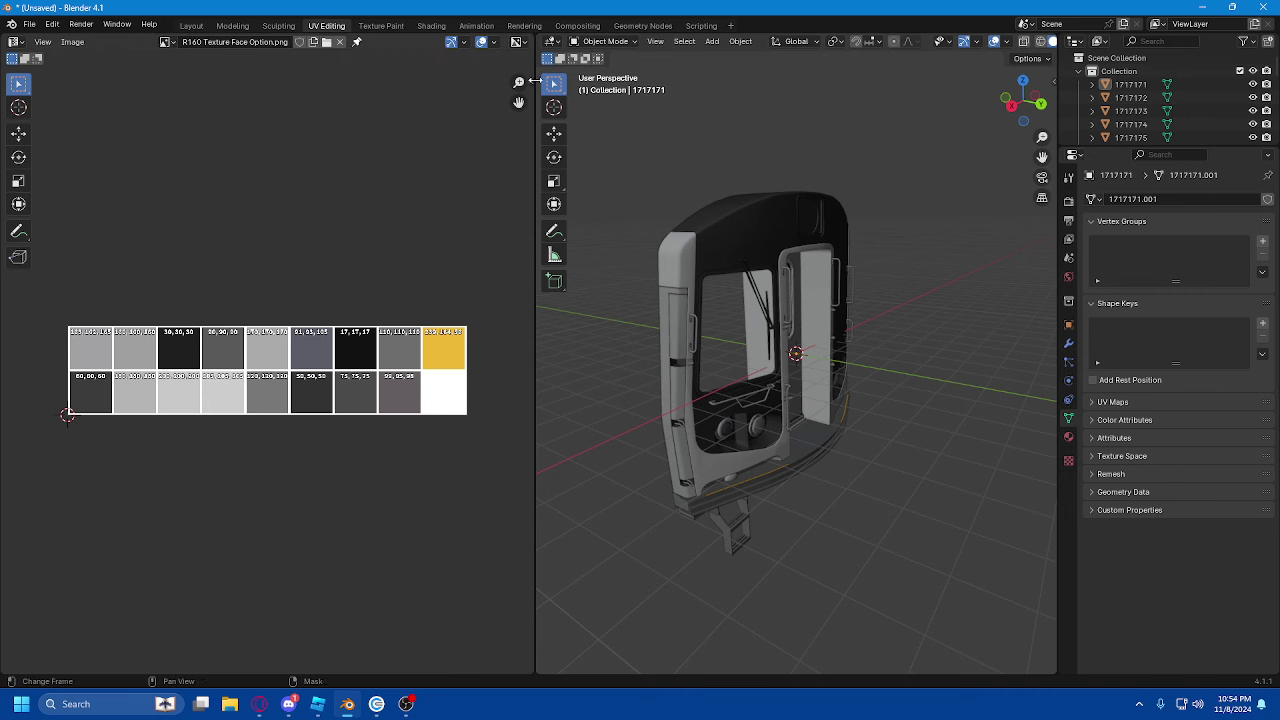
scroll(243, 314, up, 1)
scroll(357, 237, up, 1)
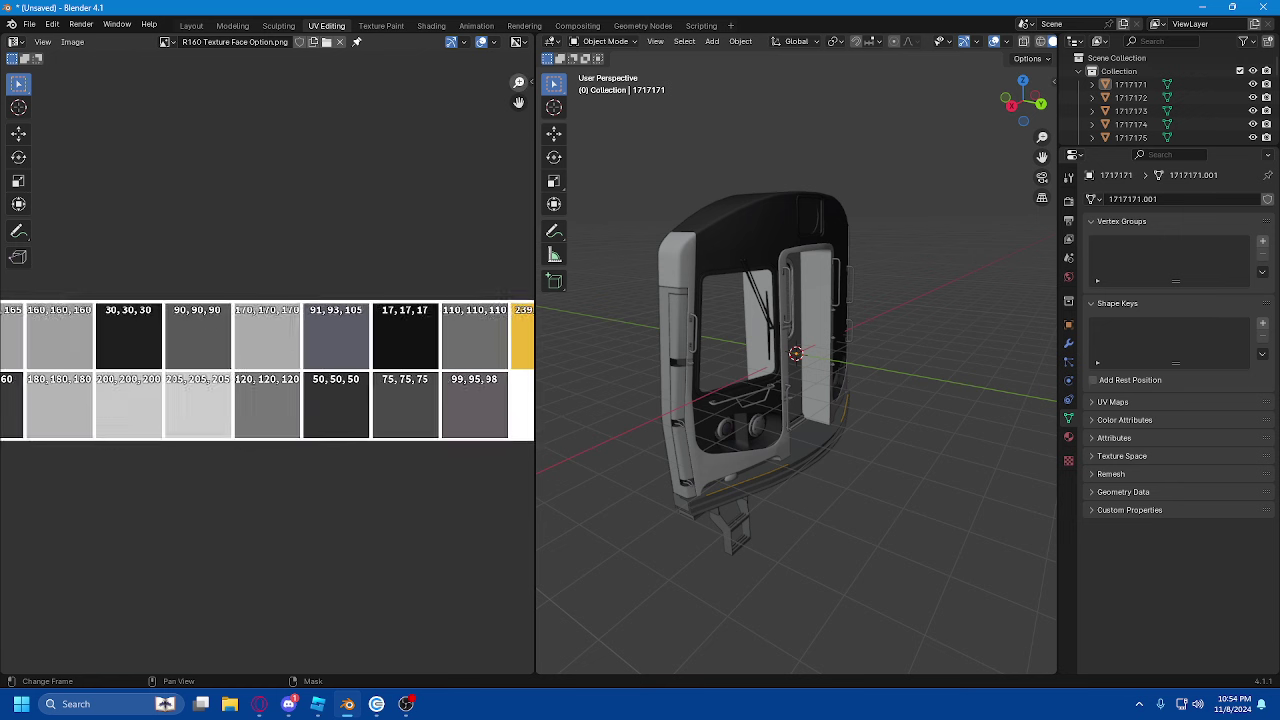
drag(518, 82, 722, 59)
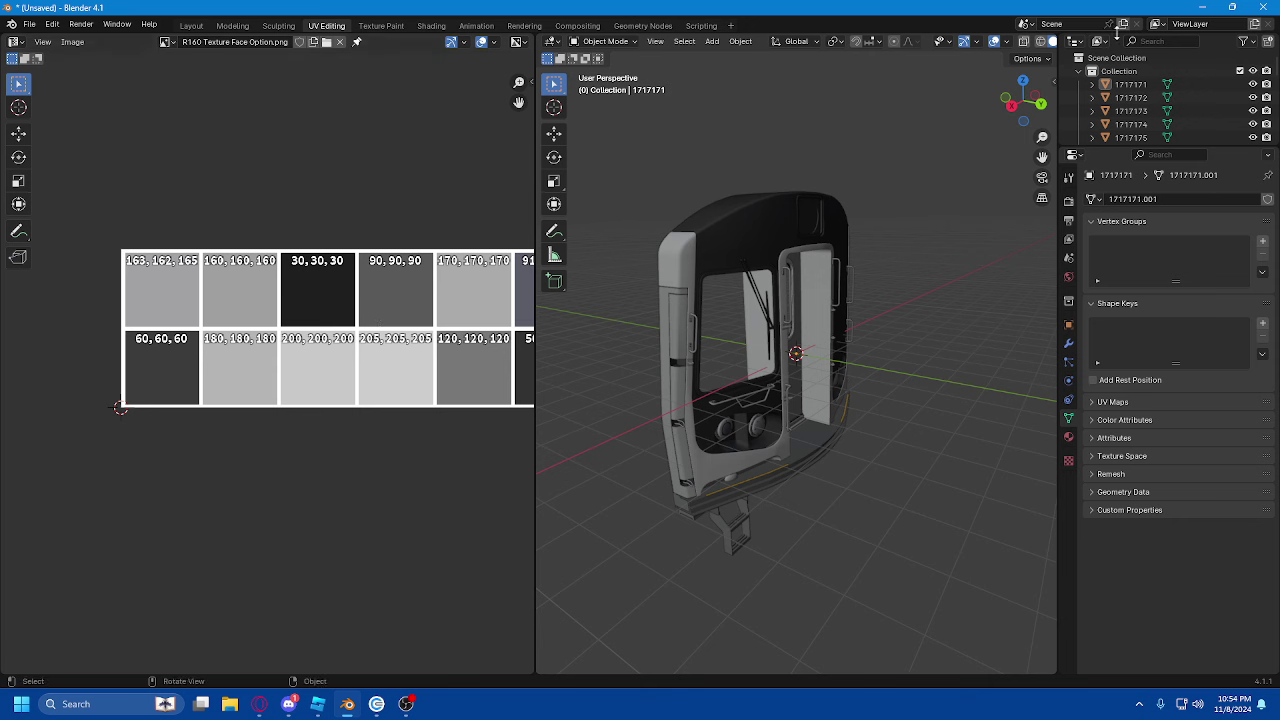
drag(1133, 146, 1134, 266)
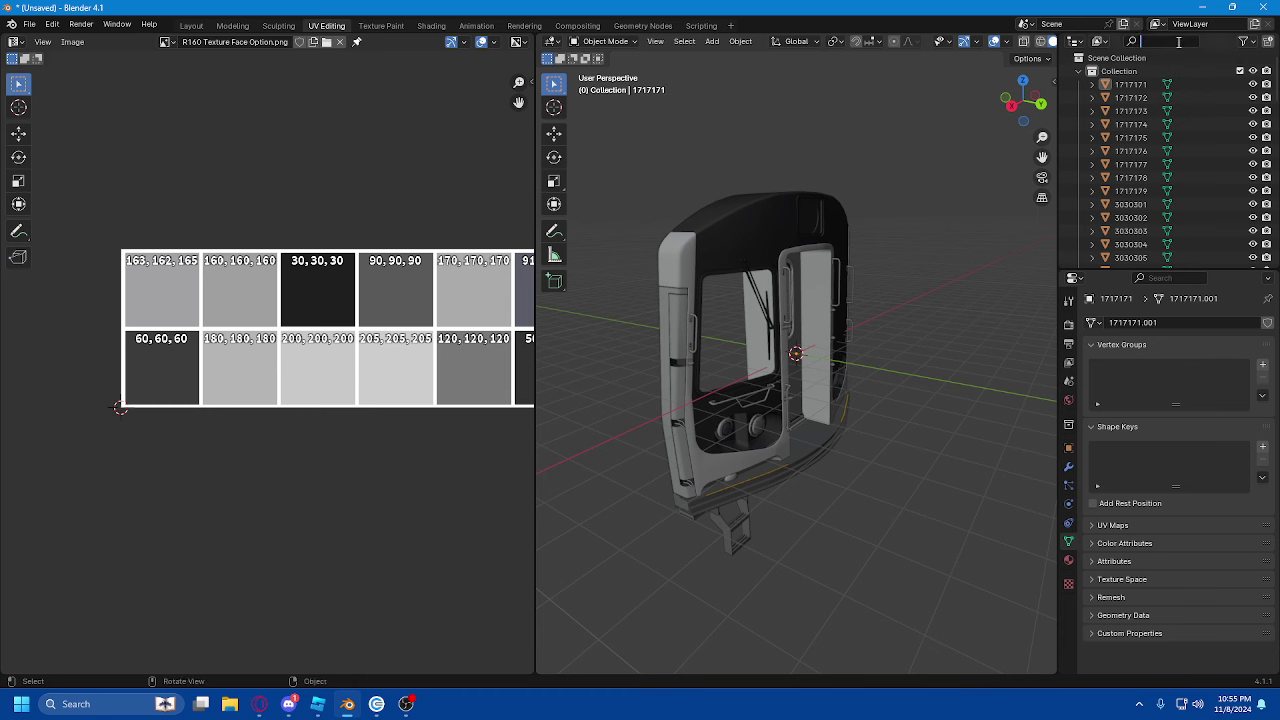
text(163162165)
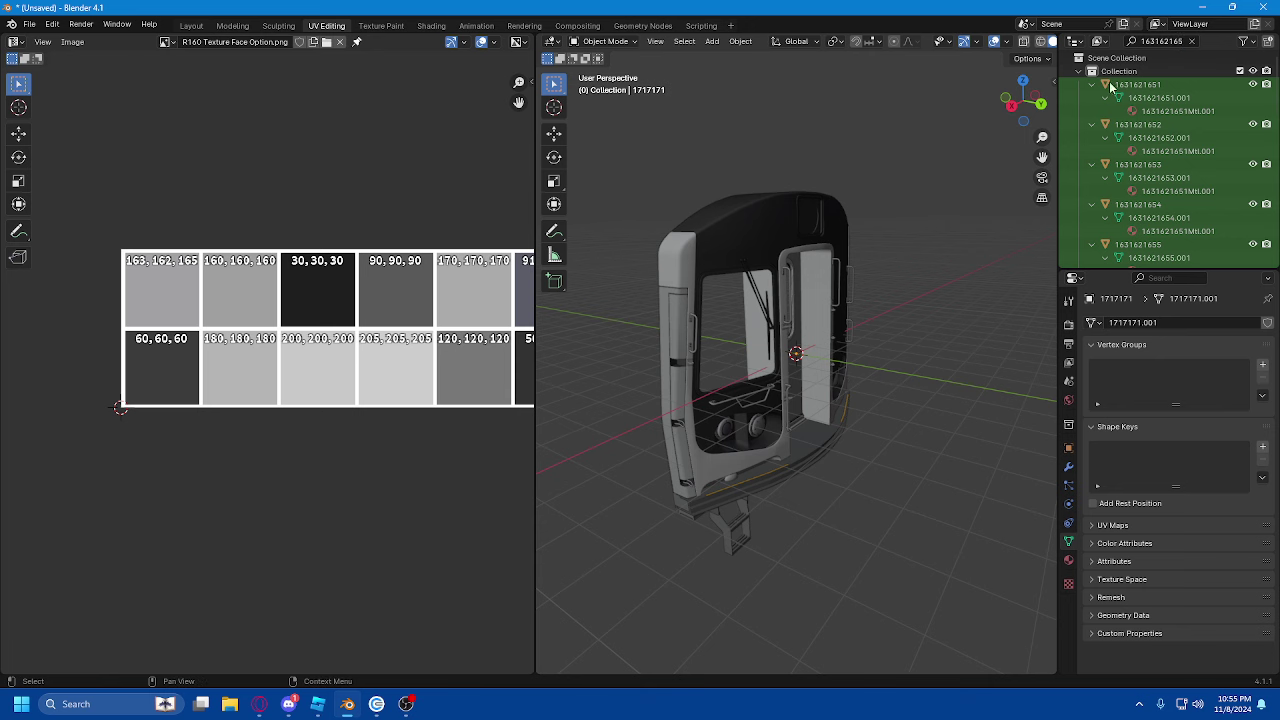
click(1108, 85)
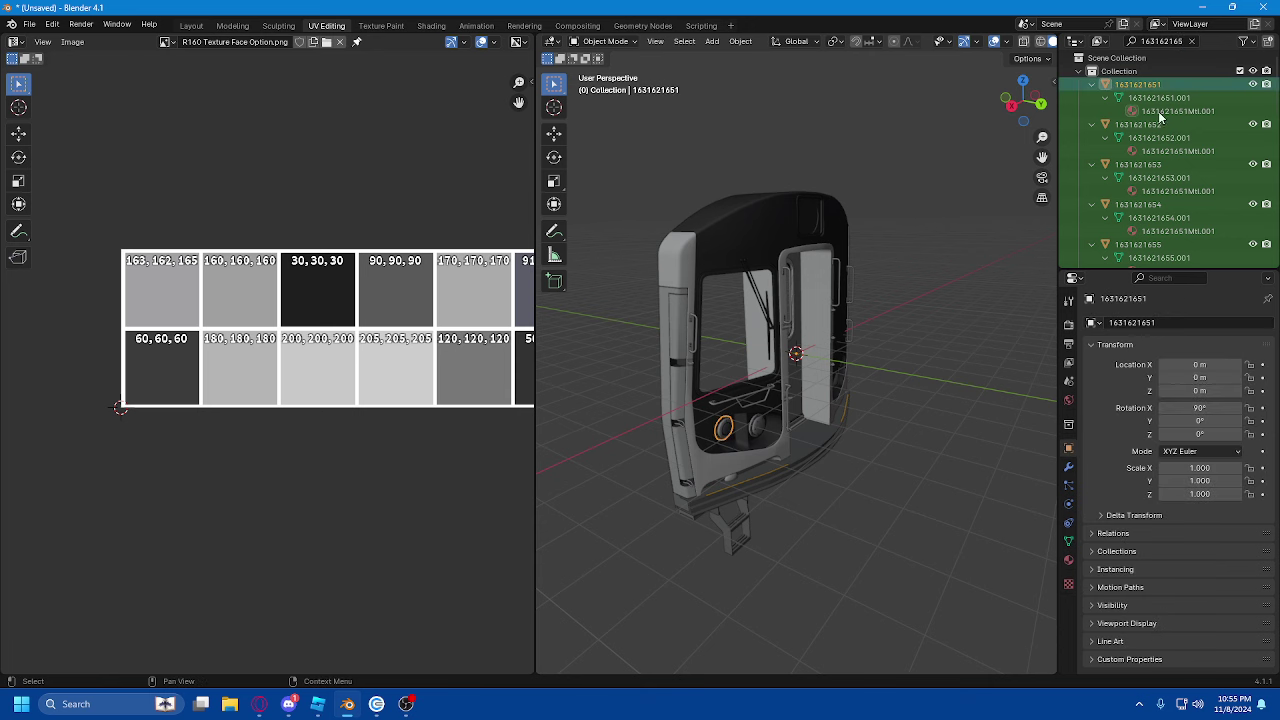
scroll(1148, 207, down, 10)
shift+click(1145, 228)
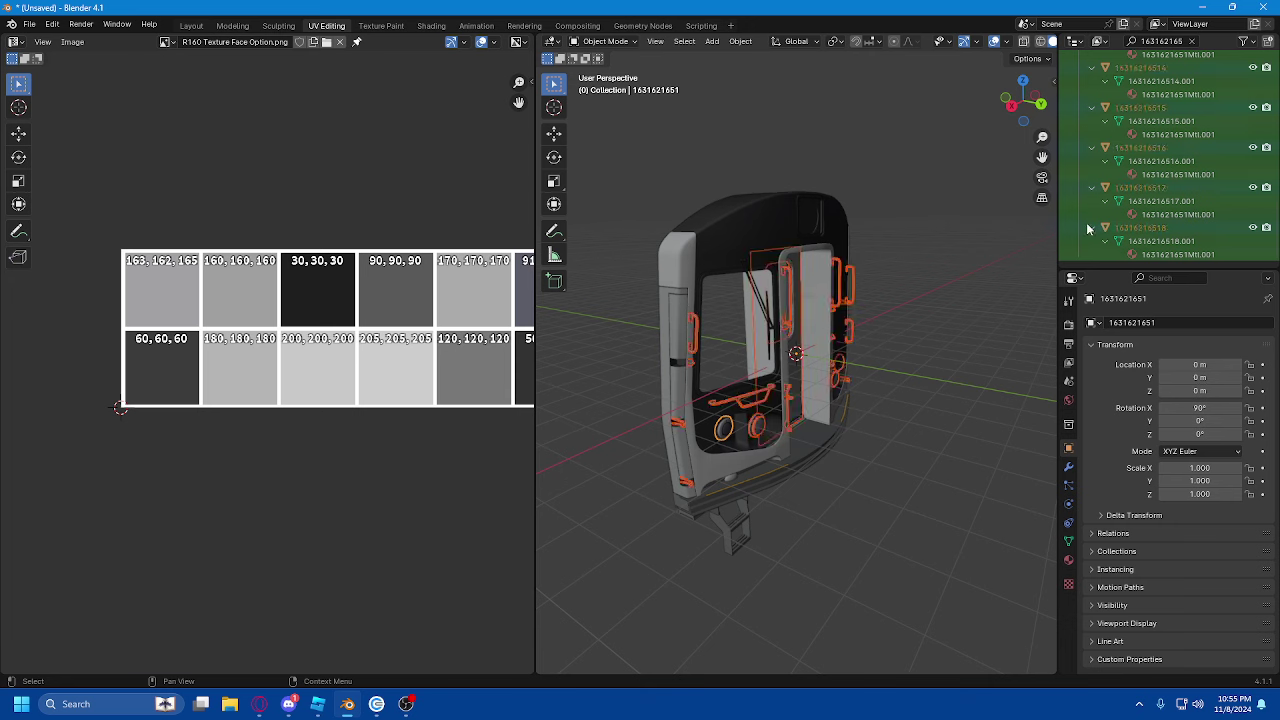
- Put the selected 163, 162, 165 objects into Edit Mode and project their UVs from the back orthographic view
click(603, 42)
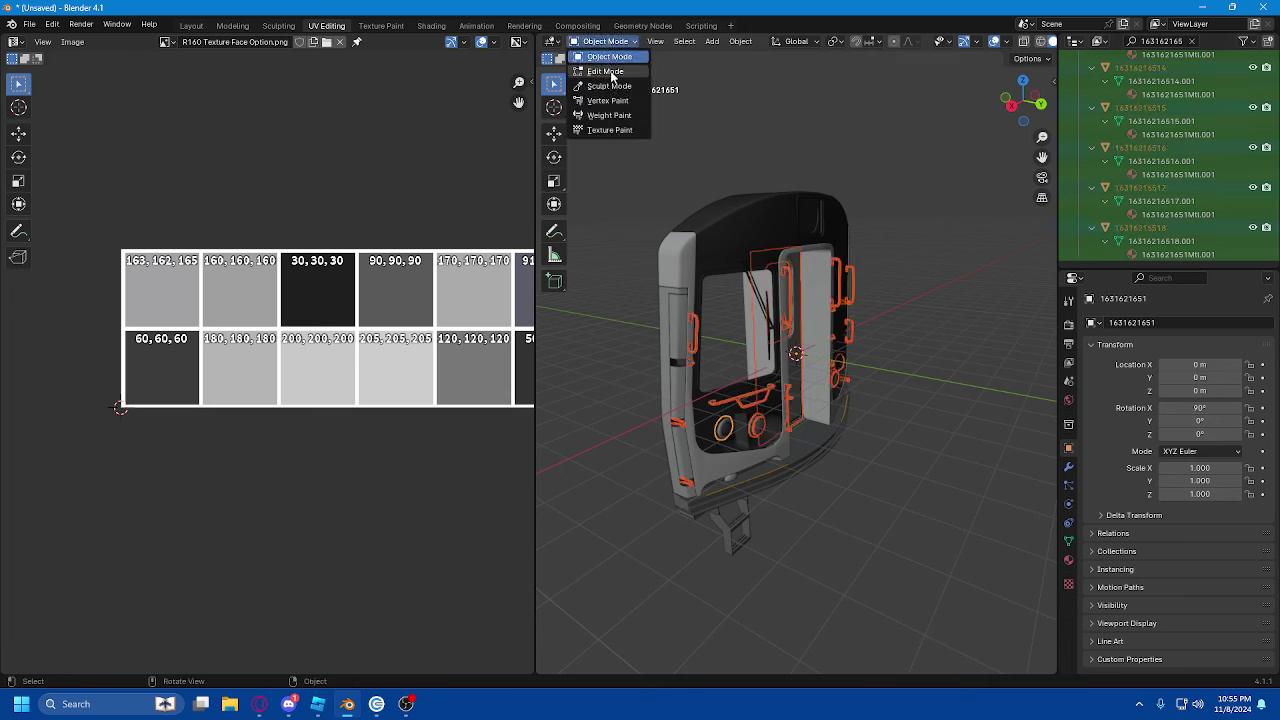
click(610, 69)
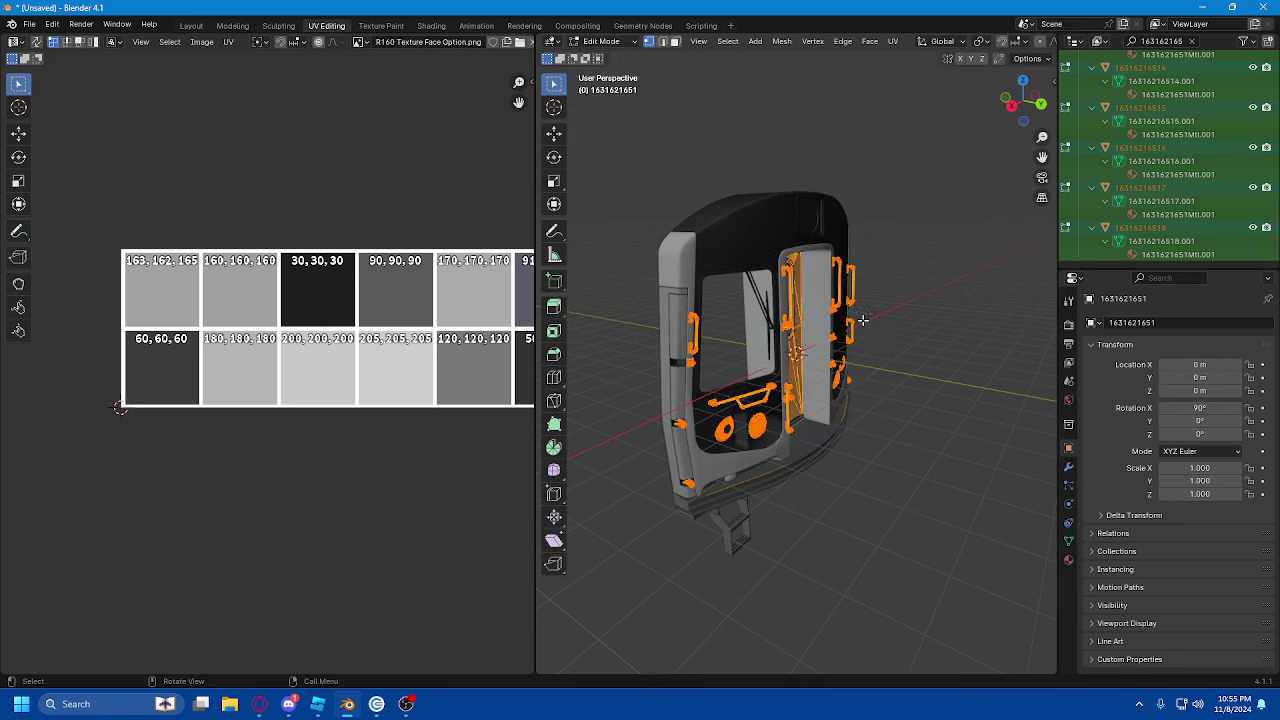
drag(1028, 101, 932, 65)
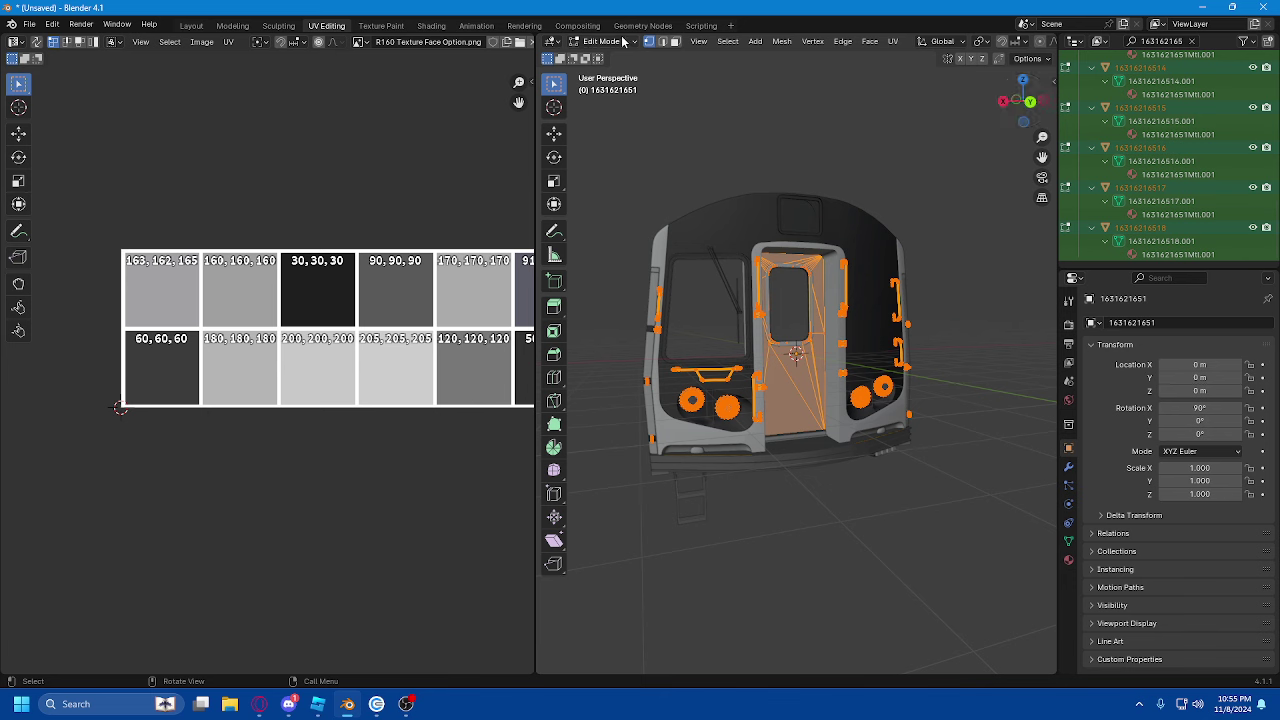
click(896, 42)
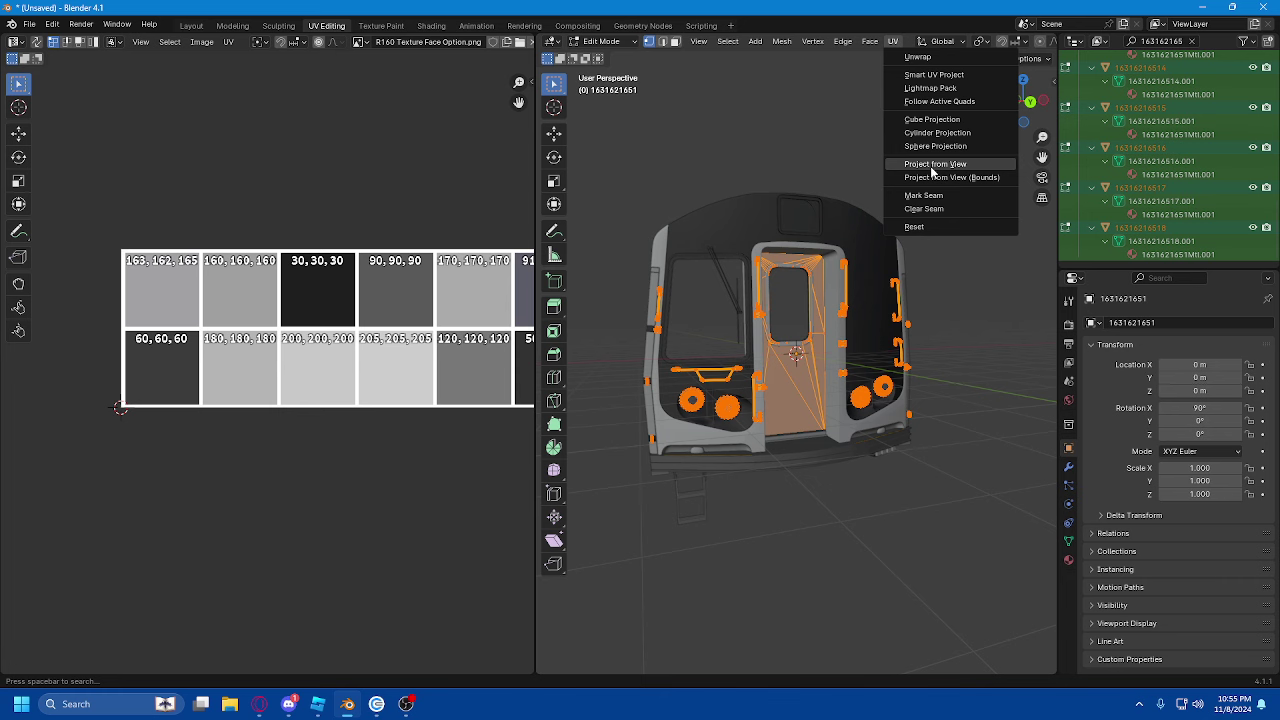
click(1029, 101)
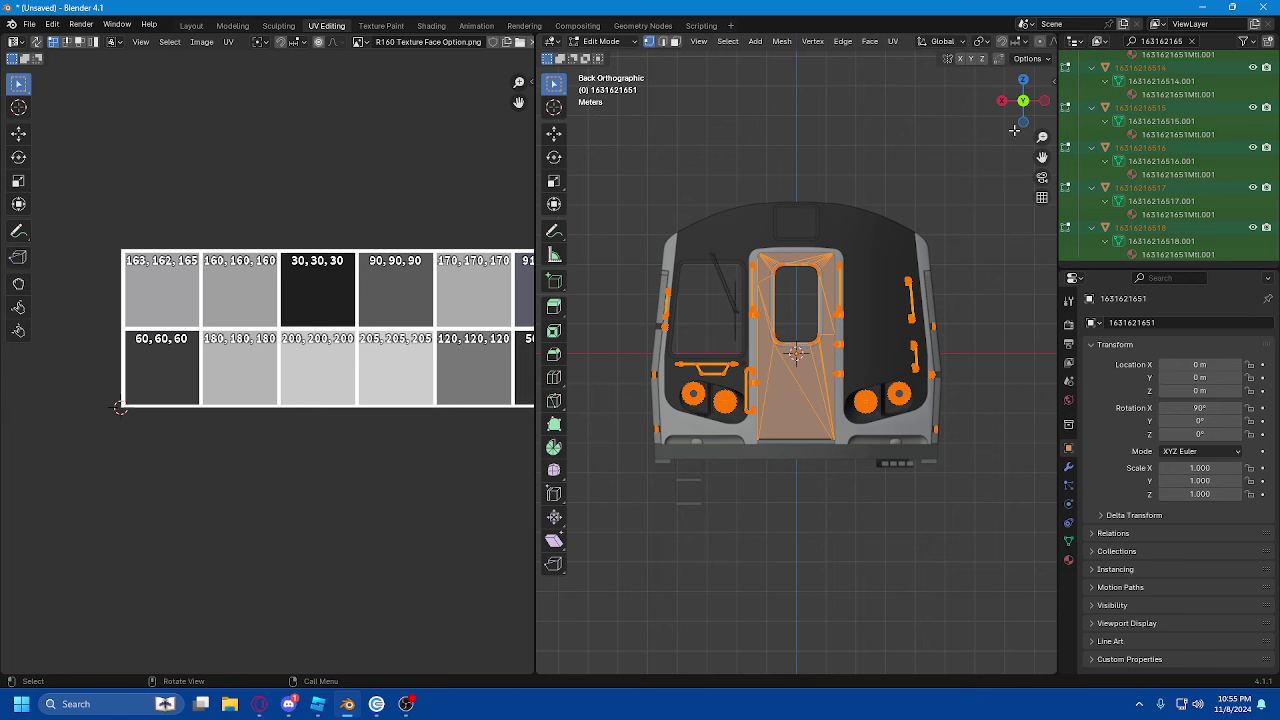
click(891, 43)
click(978, 165)
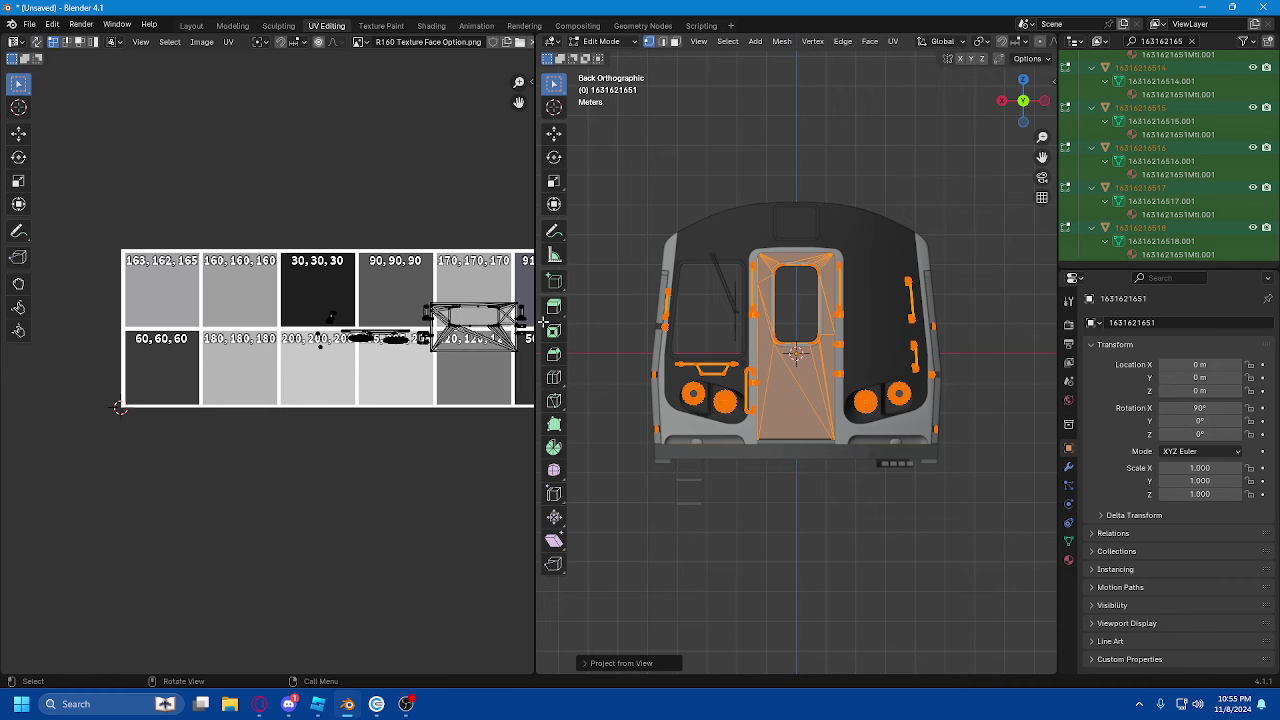
- Select all the projected UVs and scale them down to about 0.08 so they fit within one colour swatch
scroll(413, 380, down, 2)
scroll(420, 376, up, 3)
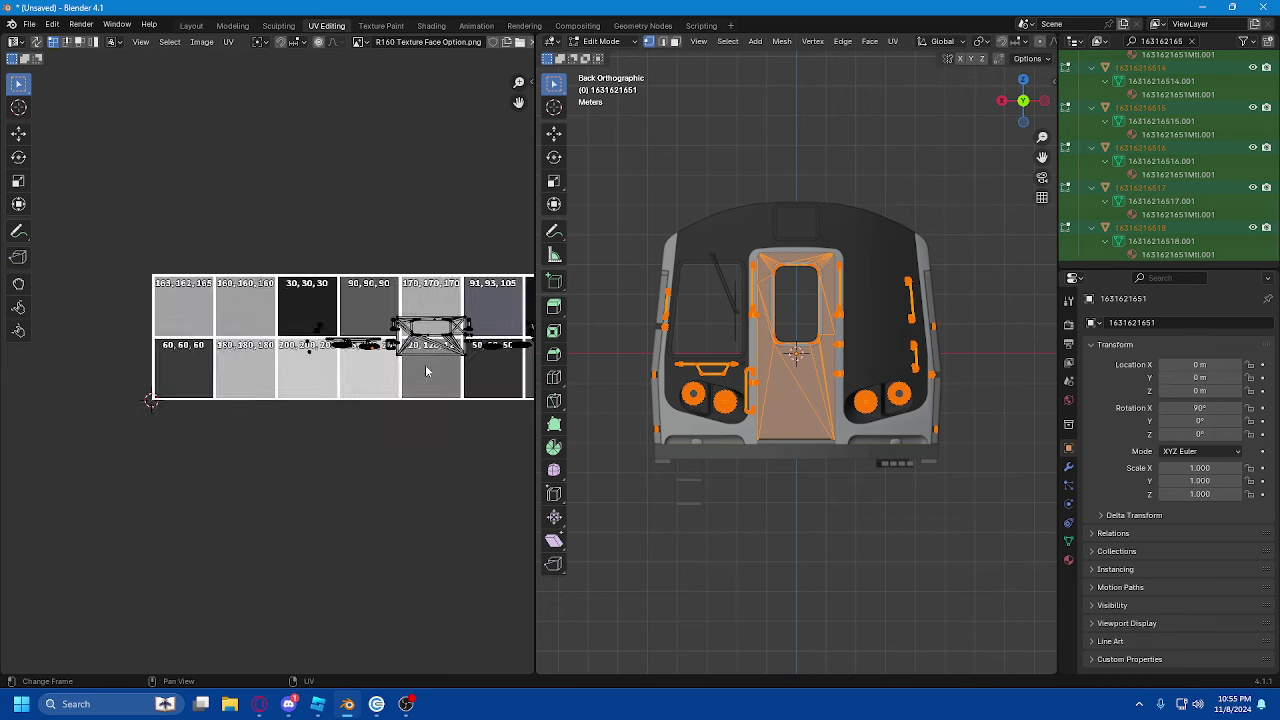
scroll(426, 371, down, 3)
drag(519, 103, 487, 85)
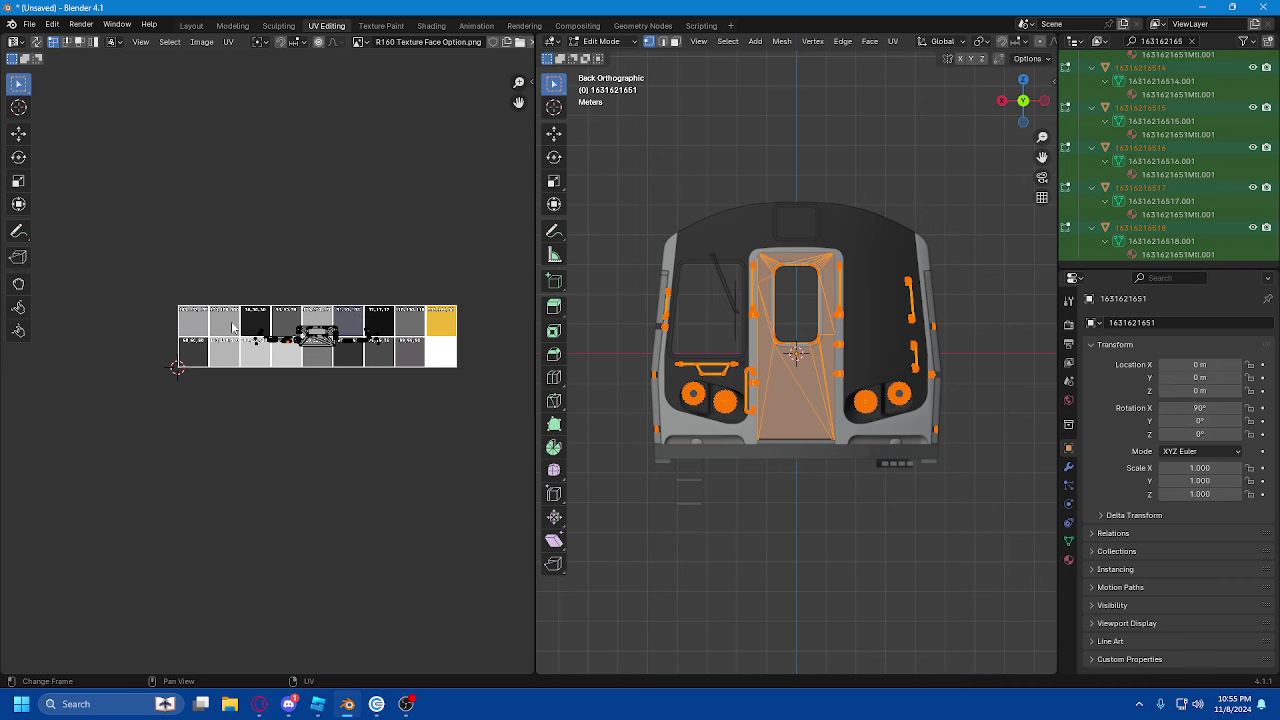
scroll(370, 345, up, 2)
scroll(436, 322, down, 1)
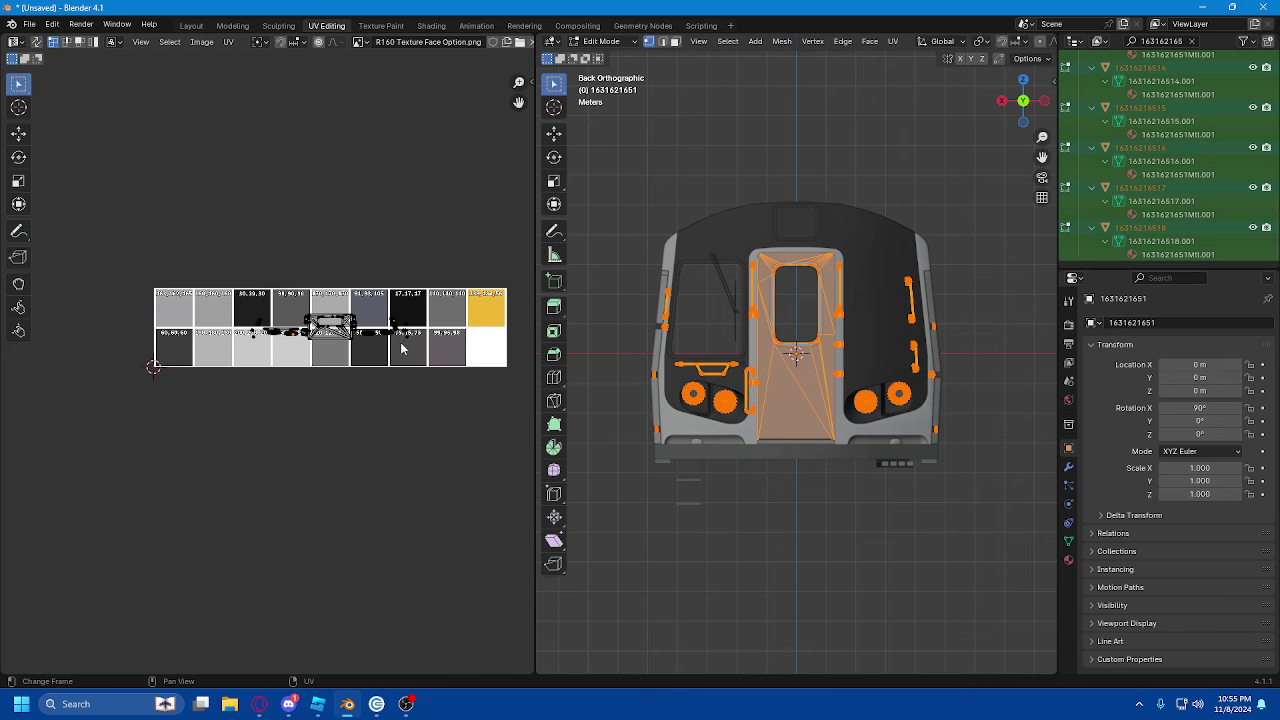
key(a)
key(s)
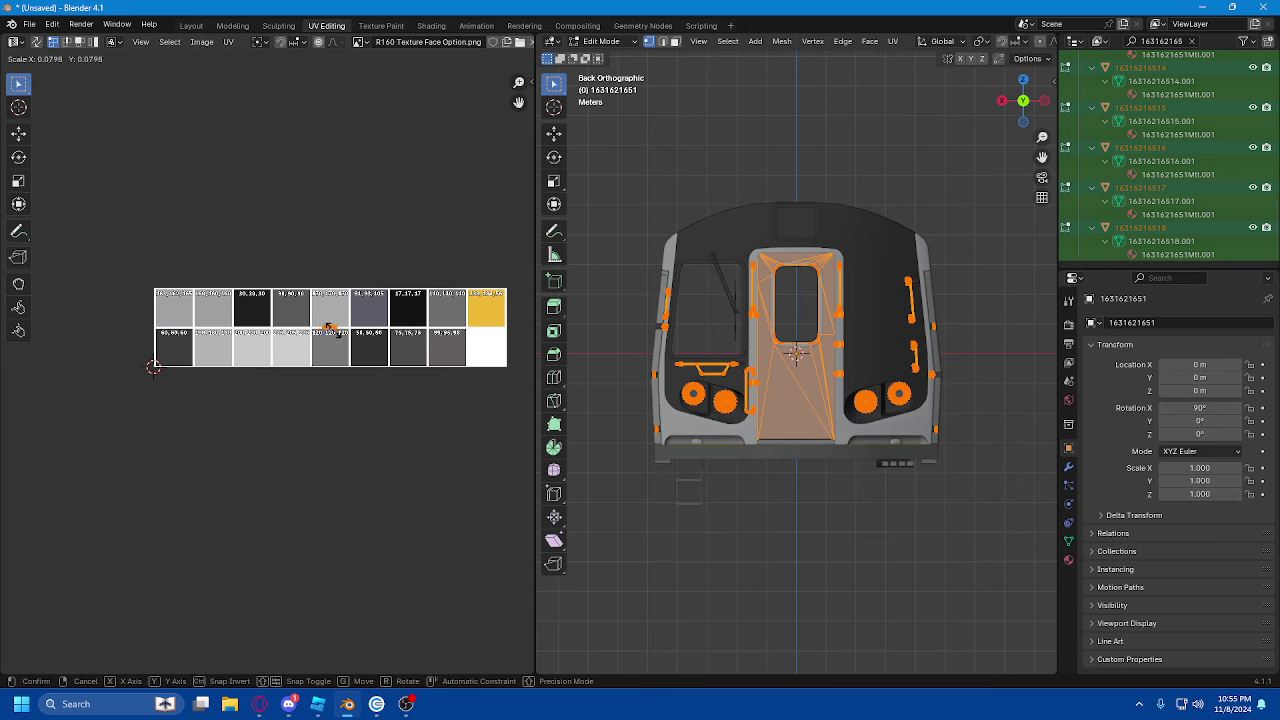
click(333, 335)
- Move the shrunken UVs onto the 163, 162, 165 swatch of the texture
key(g)
click(172, 315)
scroll(180, 325, up, 8)
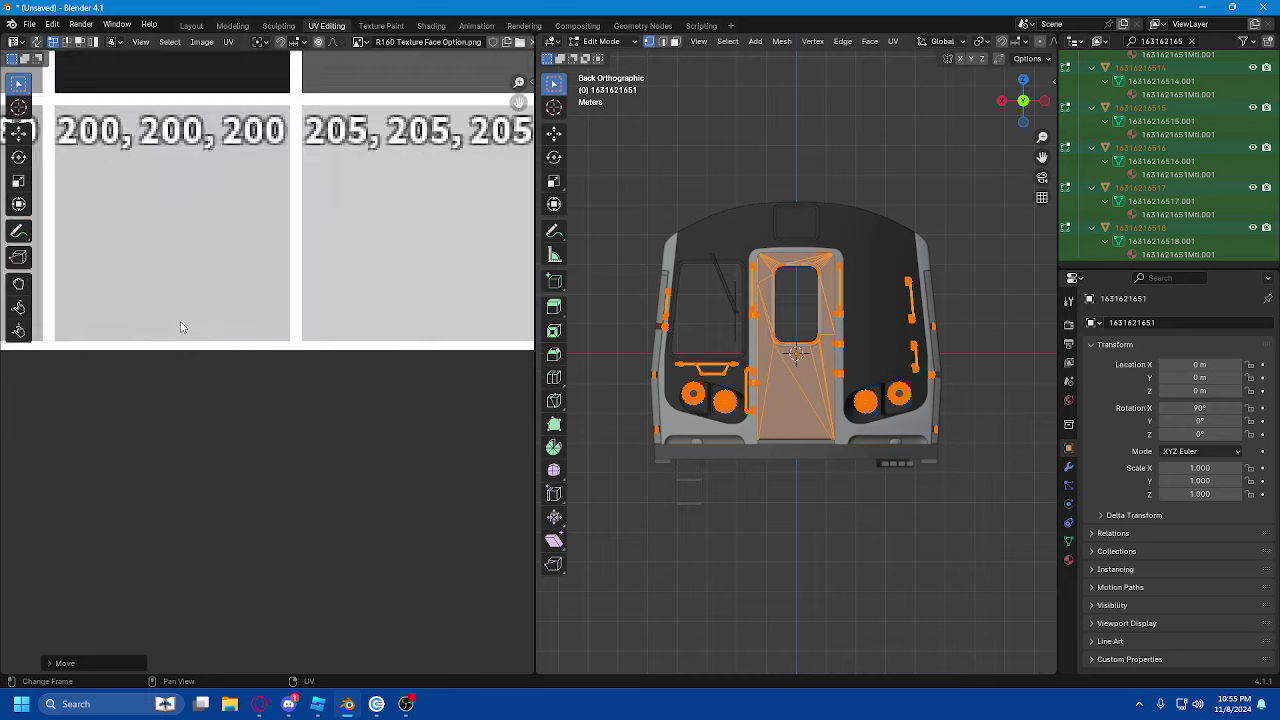
scroll(170, 295, down, 3)
scroll(160, 262, down, 2)
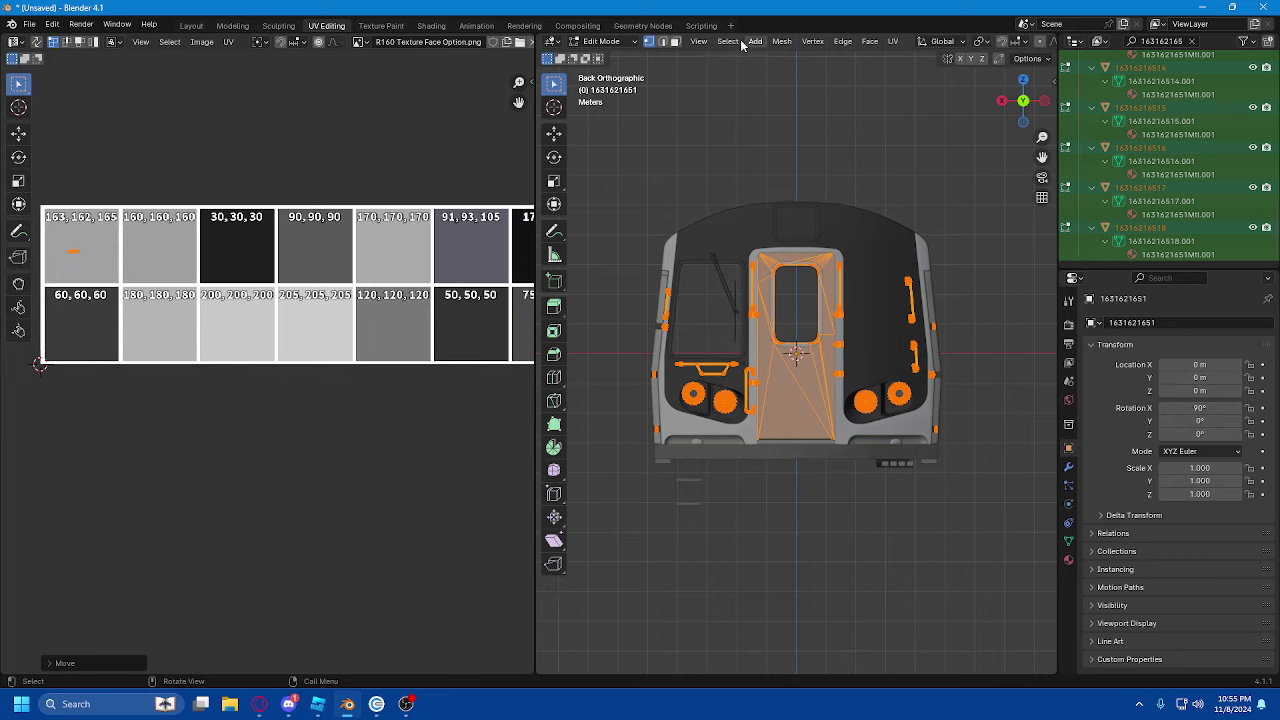
- Return to Object Mode and hide the finished 163, 162, 165 objects
click(604, 41)
click(625, 61)
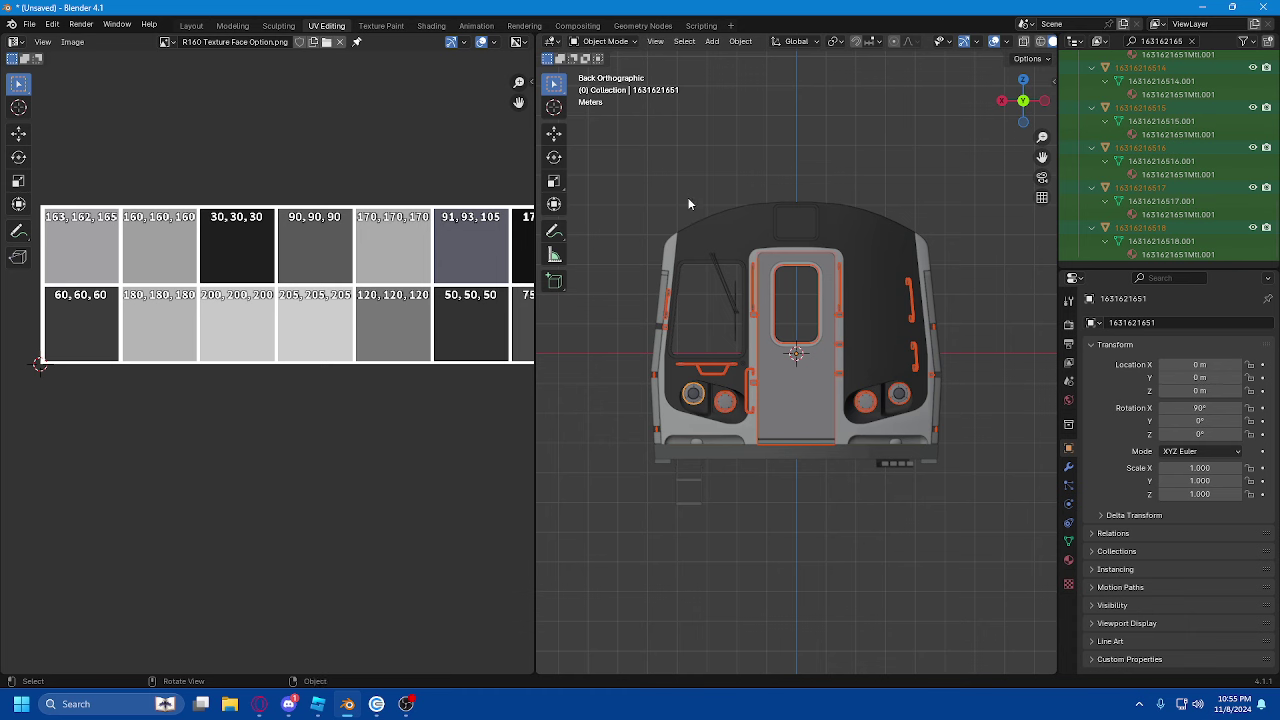
click(730, 190)
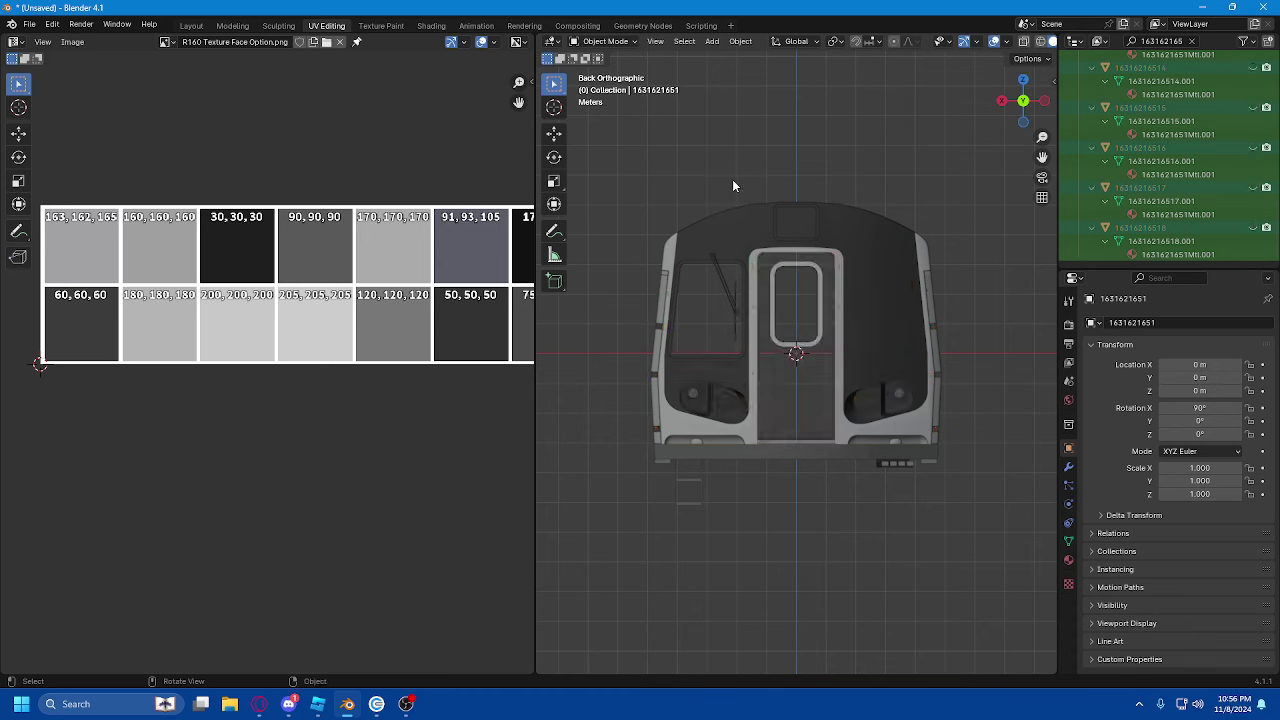
click(1177, 41)
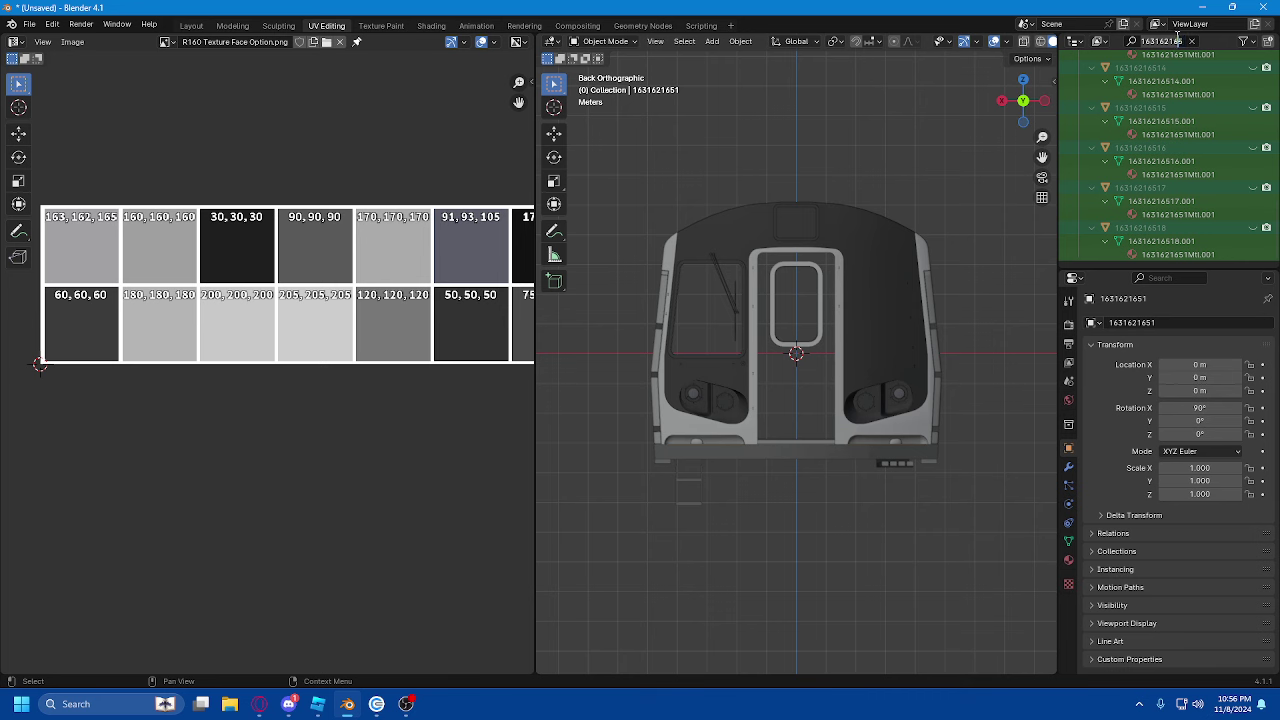
text(160)
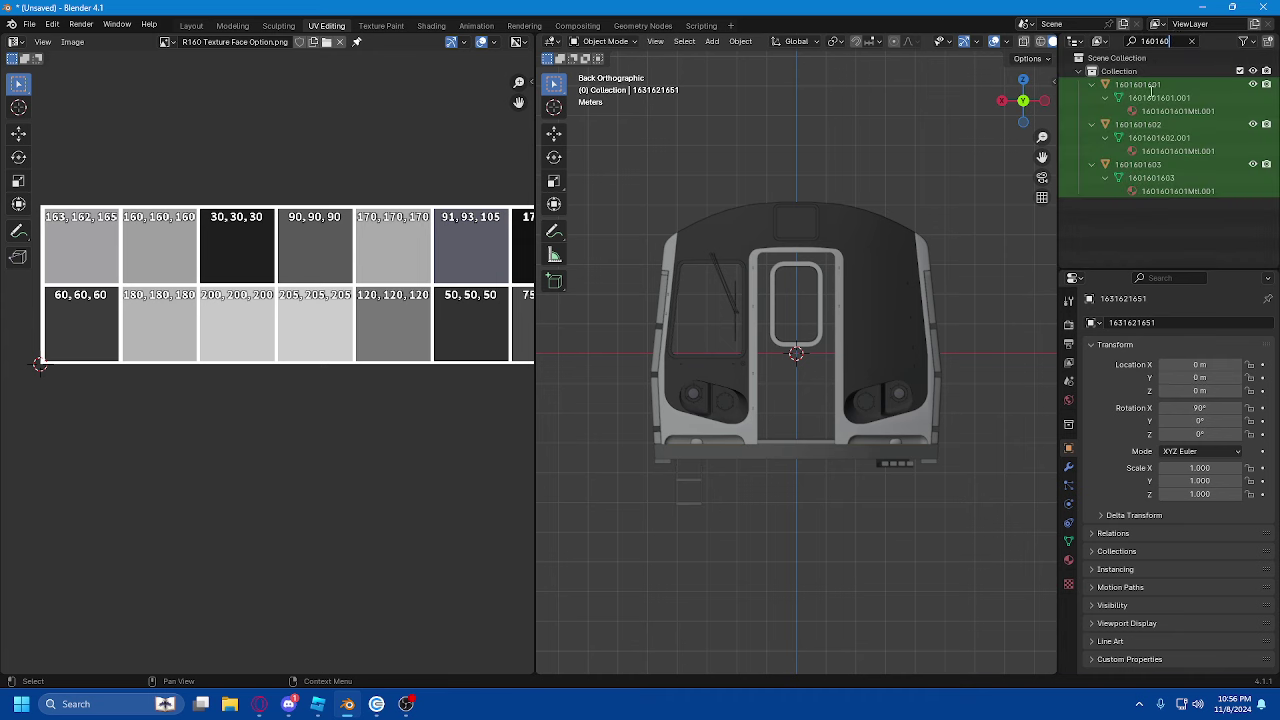
text(160)
click(1151, 86)
shift+click(1127, 162)
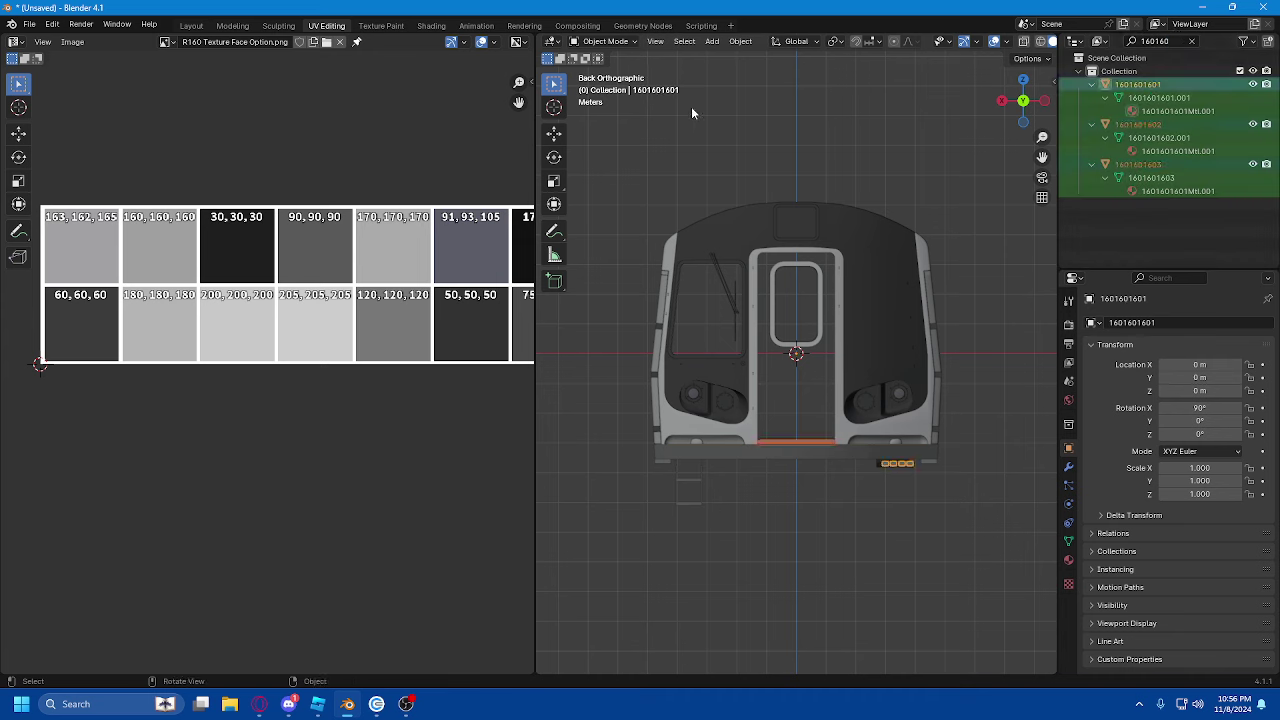
- Put the selected 160, 160, 160 objects into Edit Mode and project their UVs from the back orthographic view
click(606, 42)
click(611, 73)
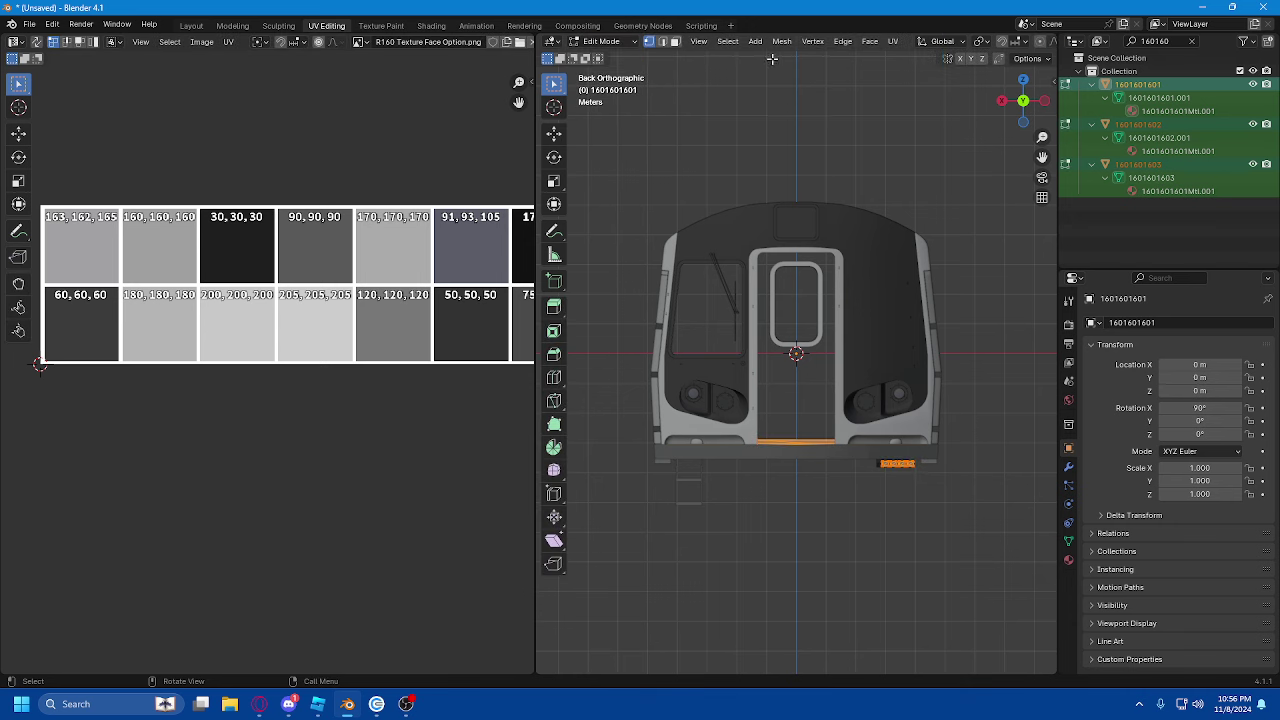
click(892, 42)
click(935, 163)
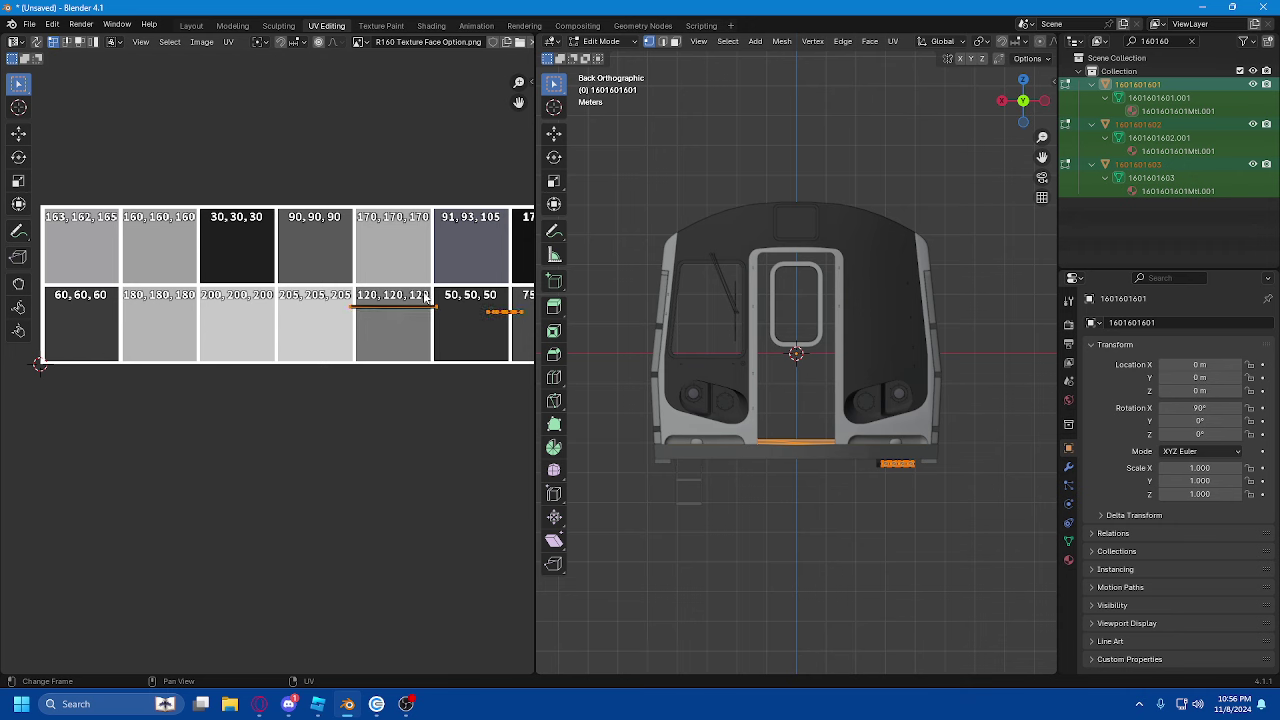
- Shrink the projected UVs onto the 160, 160, 160 swatch of the texture and return to Object Mode
key(s)
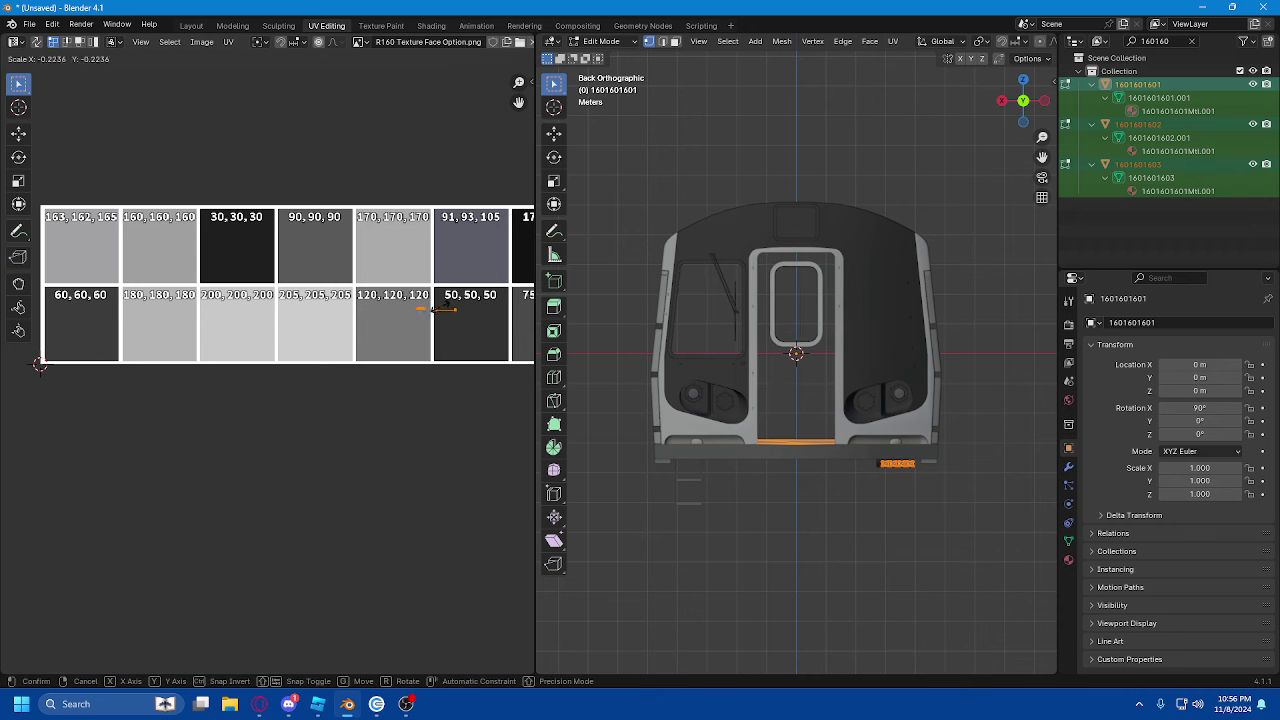
click(436, 311)
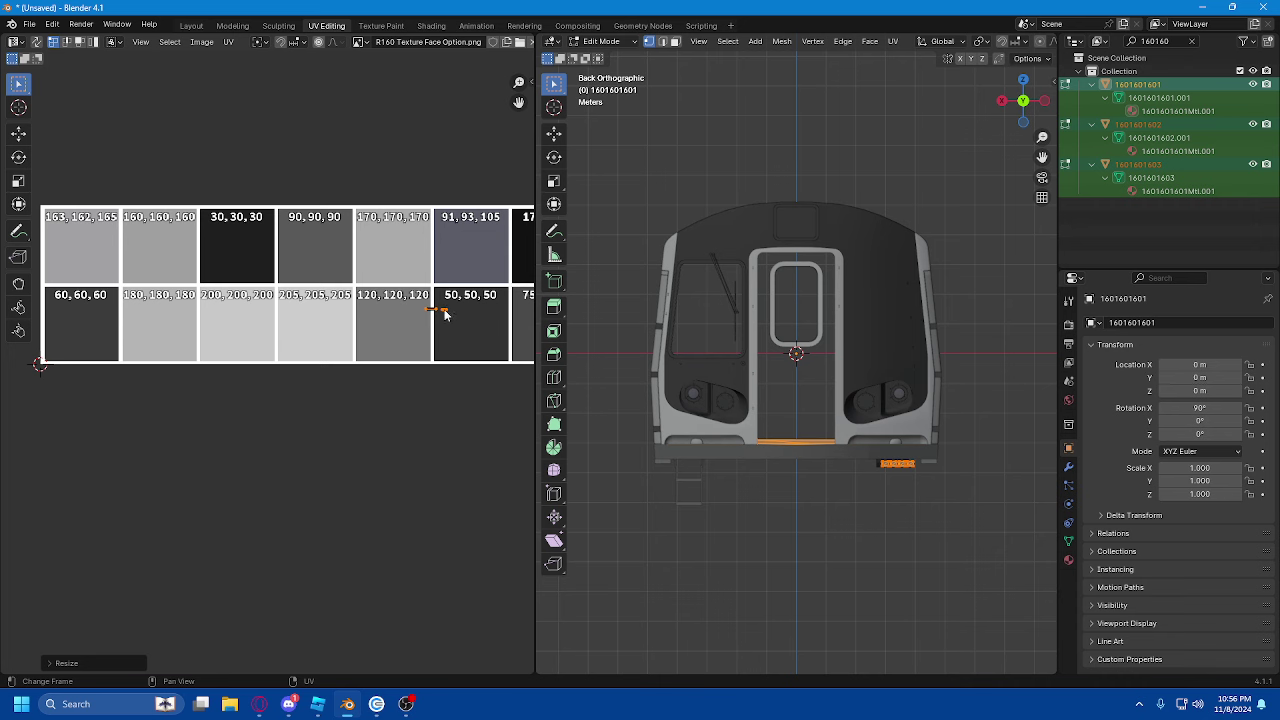
key(g)
click(200, 256)
click(603, 42)
click(608, 57)
- Filter the outliner by 303030 and select every matching object from 3030301 through 30303011
click(1165, 41)
text(303030)
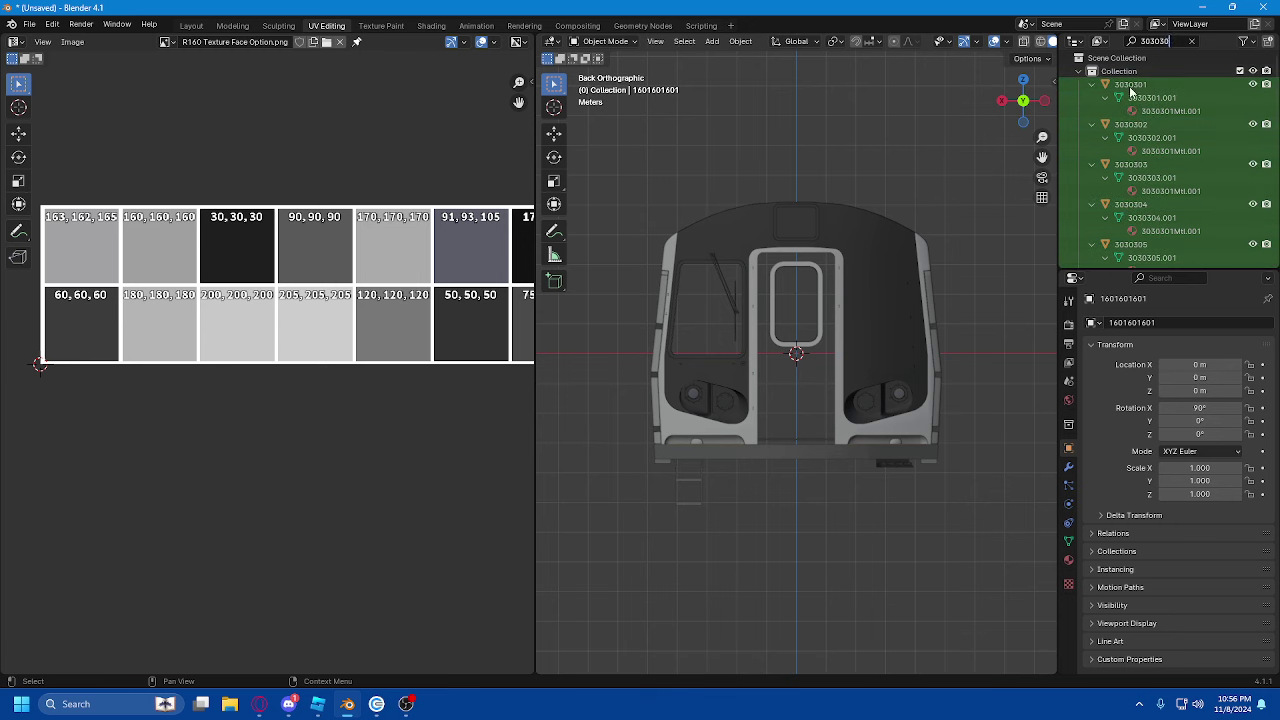
key(Return)
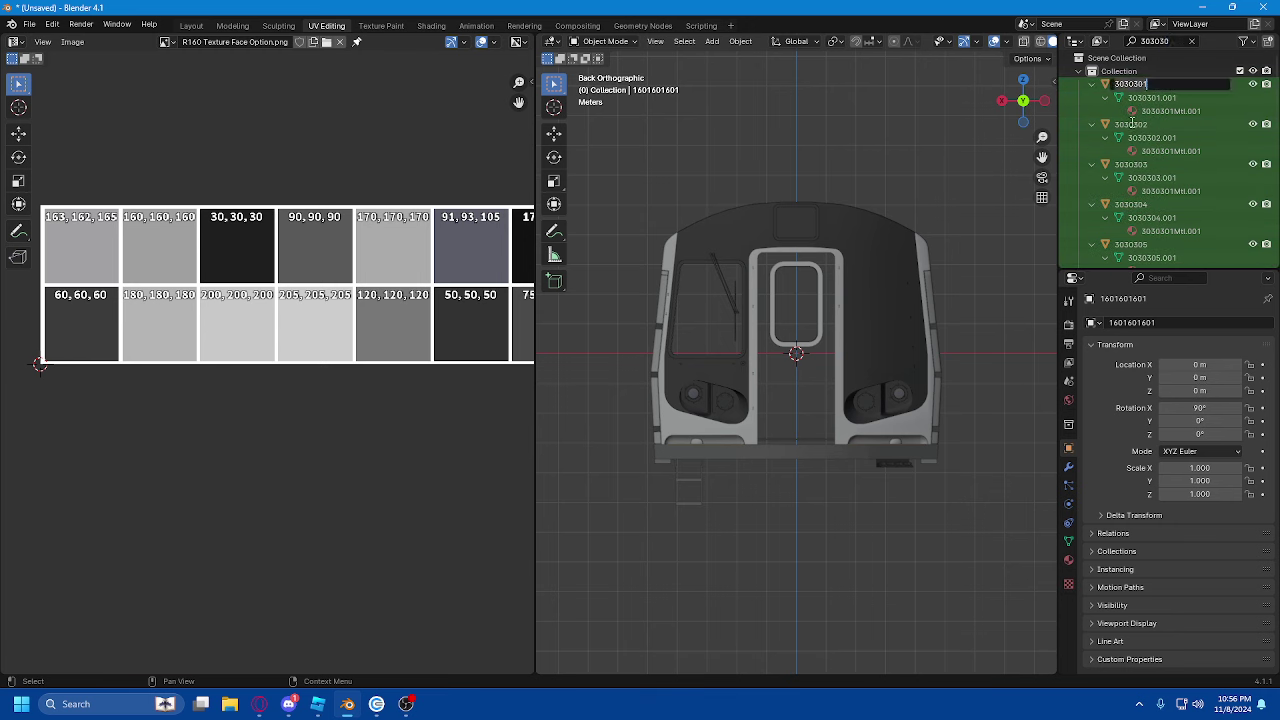
click(1105, 88)
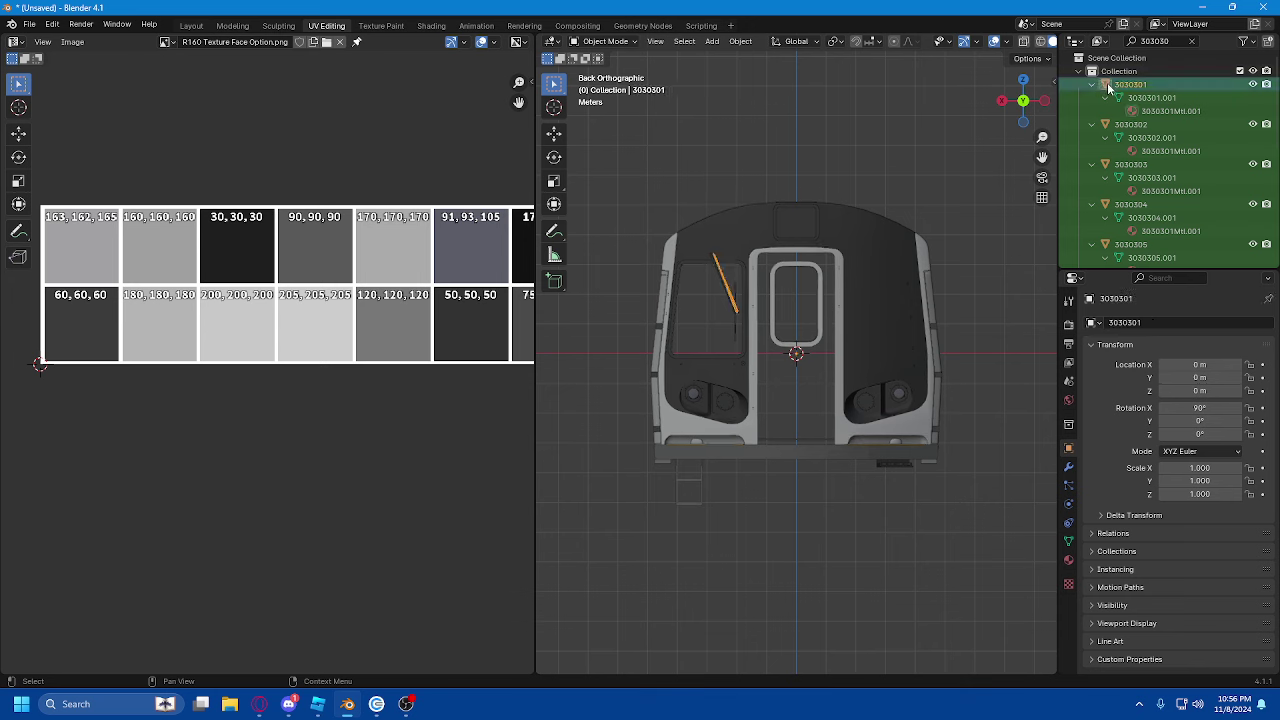
scroll(1112, 200, down, 5)
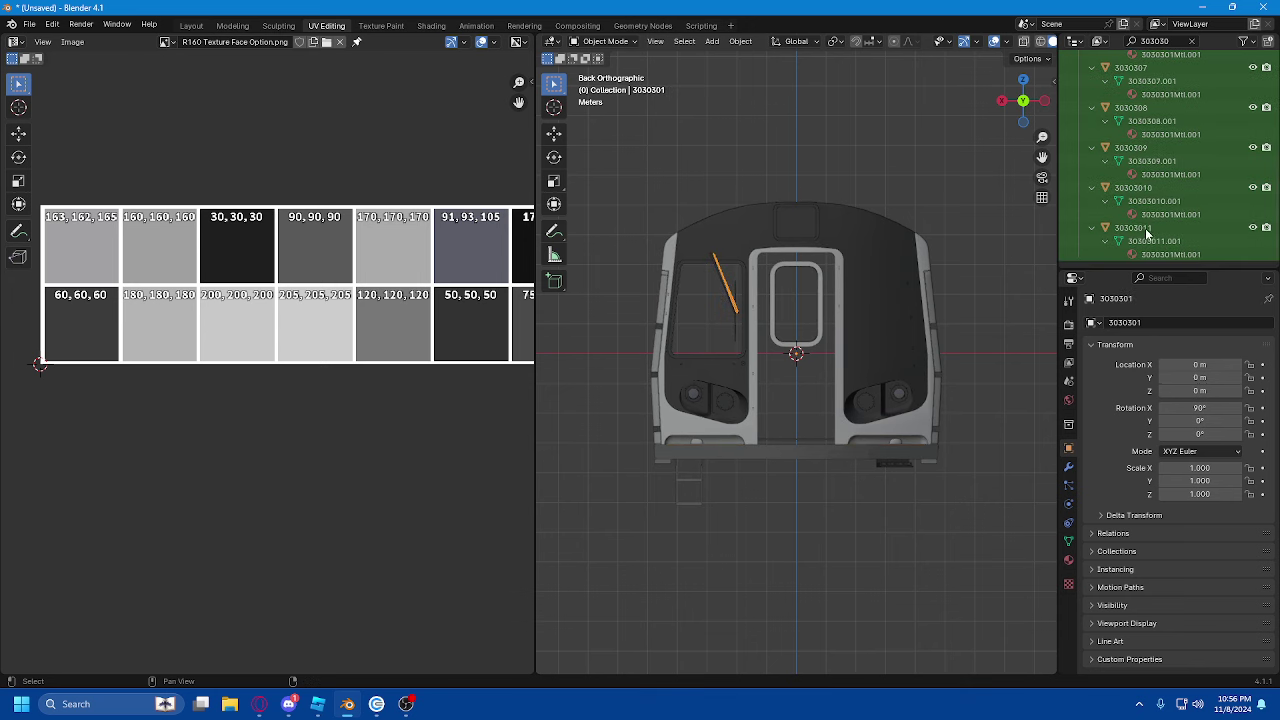
shift+click(1147, 232)
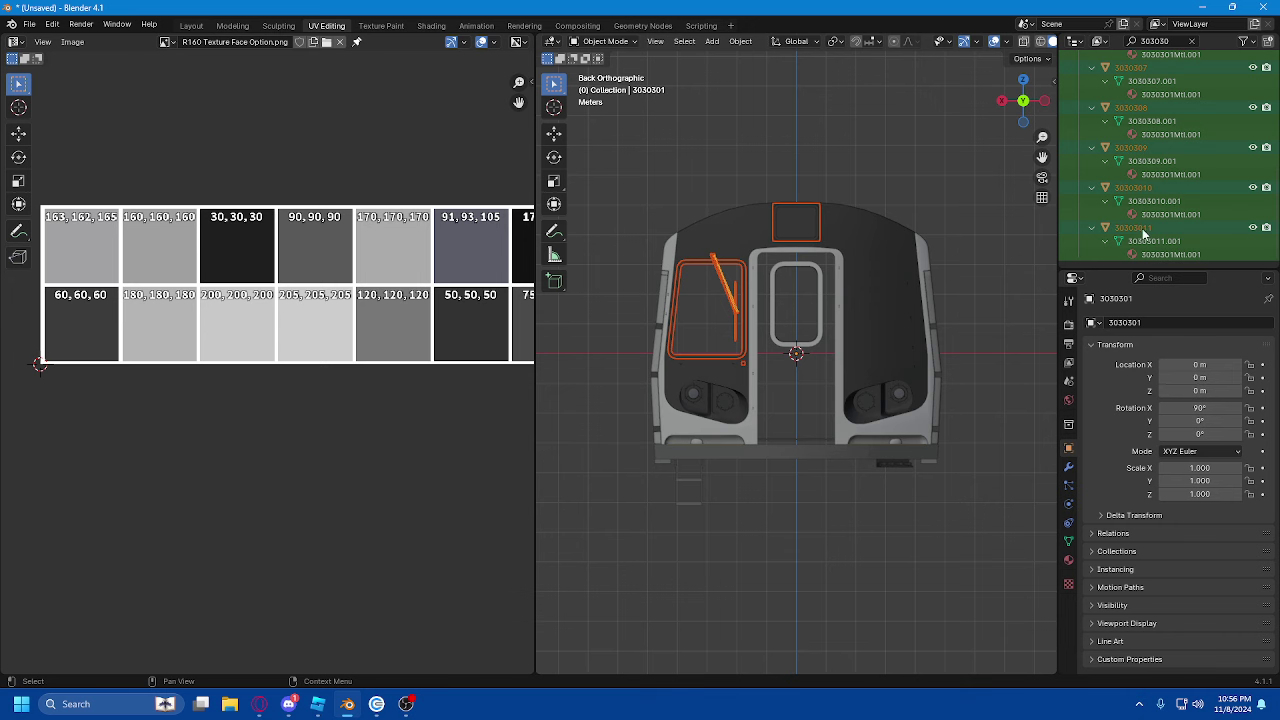
- Put the selected 30, 30, 30 objects into Edit Mode and project all their geometry's UVs from the back orthographic view
click(605, 41)
click(630, 71)
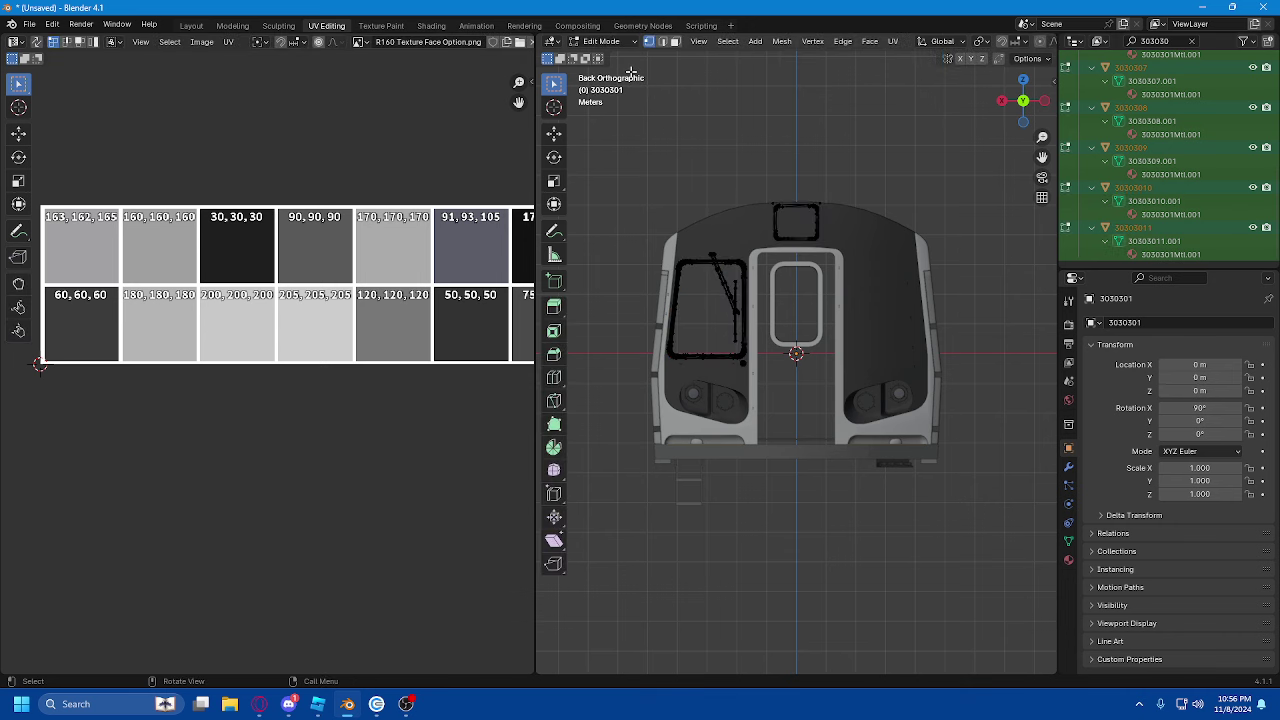
key(a)
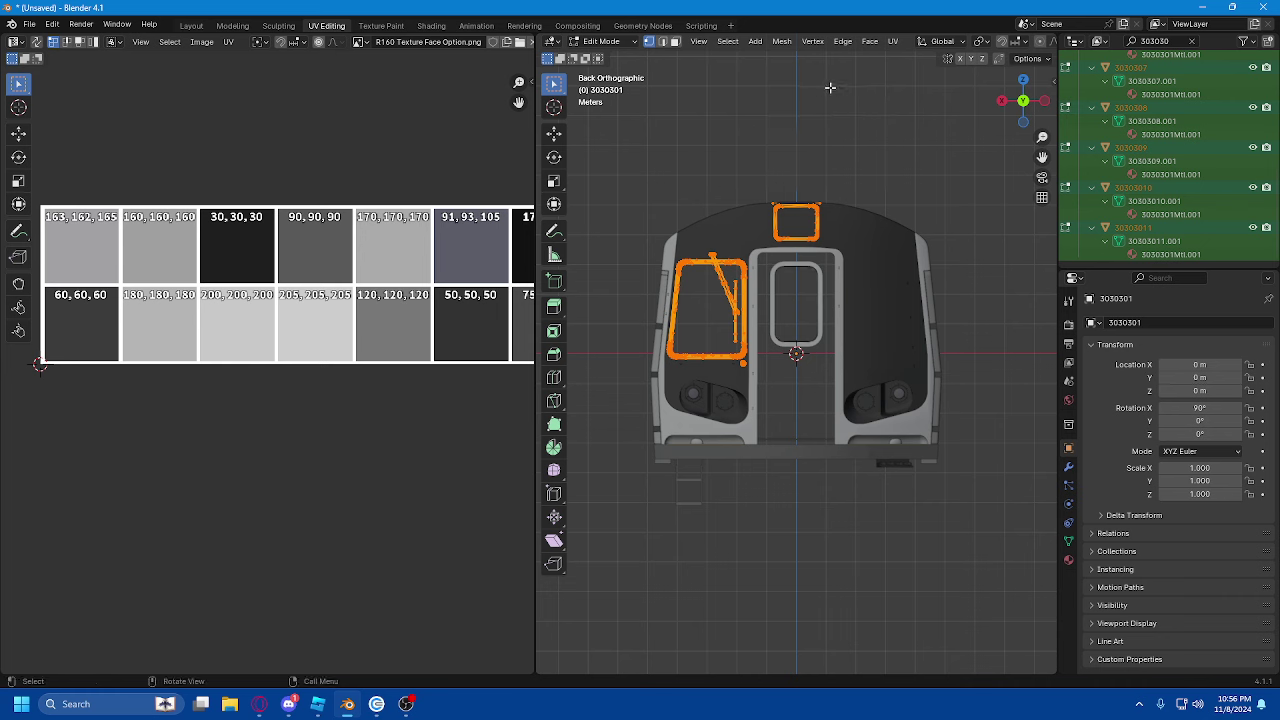
click(892, 41)
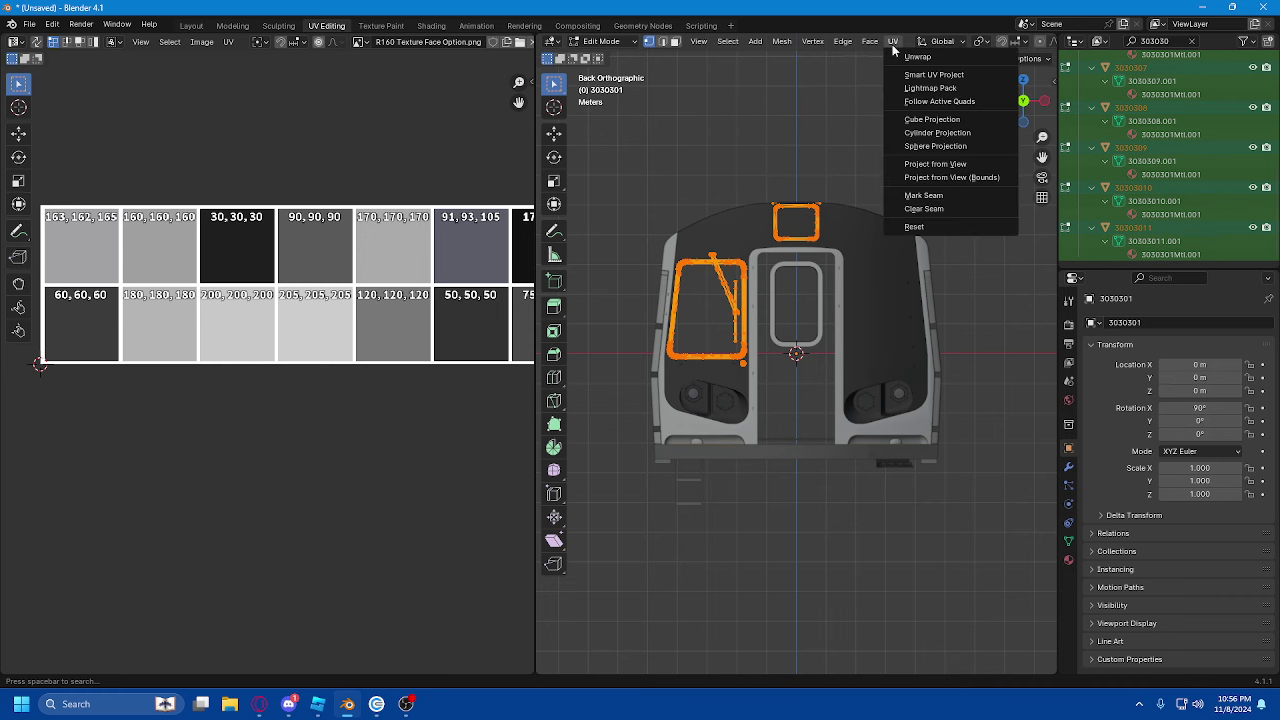
click(935, 163)
- Shrink the projected UVs onto the 30, 30, 30 swatch of the texture and return to Object Mode
key(s)
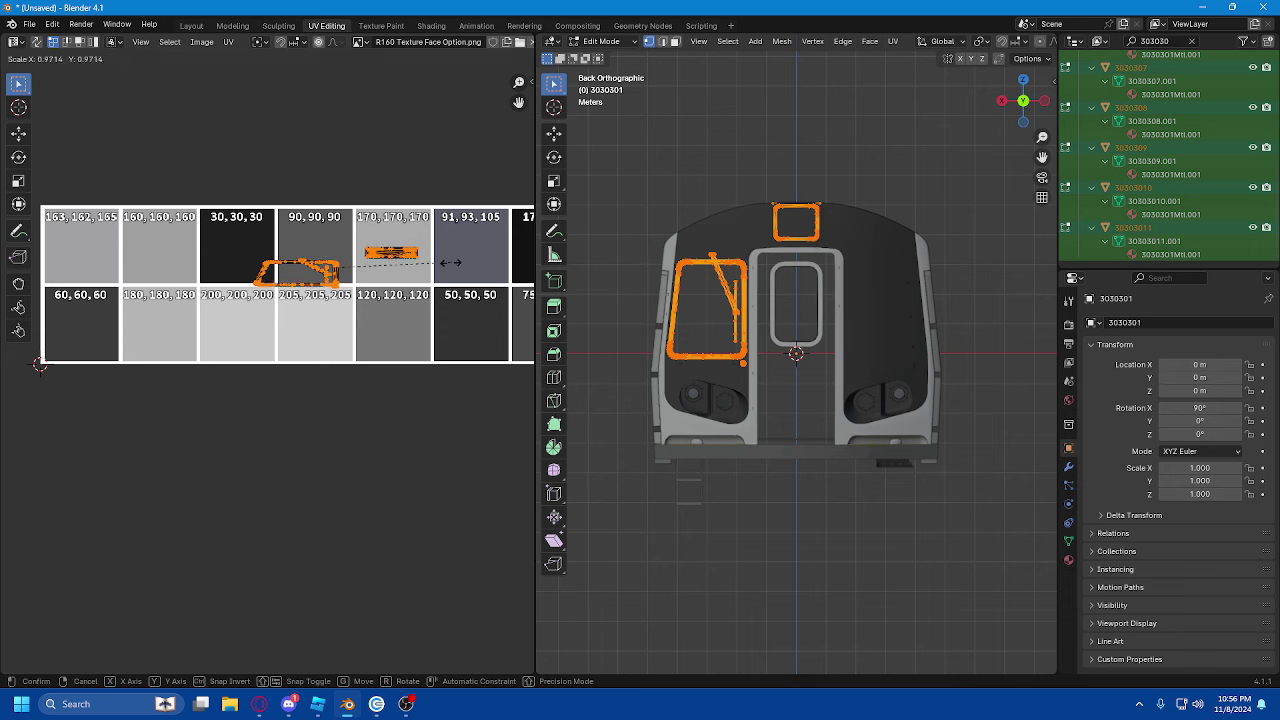
click(345, 266)
key(g)
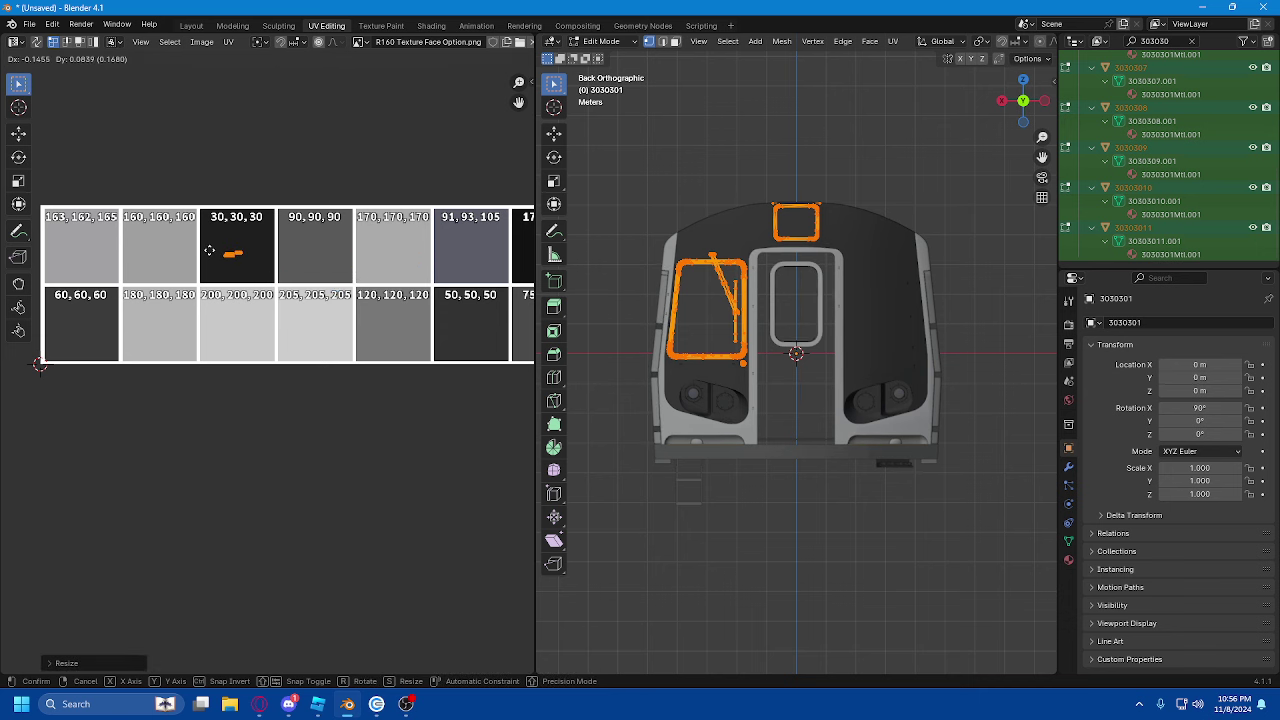
click(209, 250)
click(612, 42)
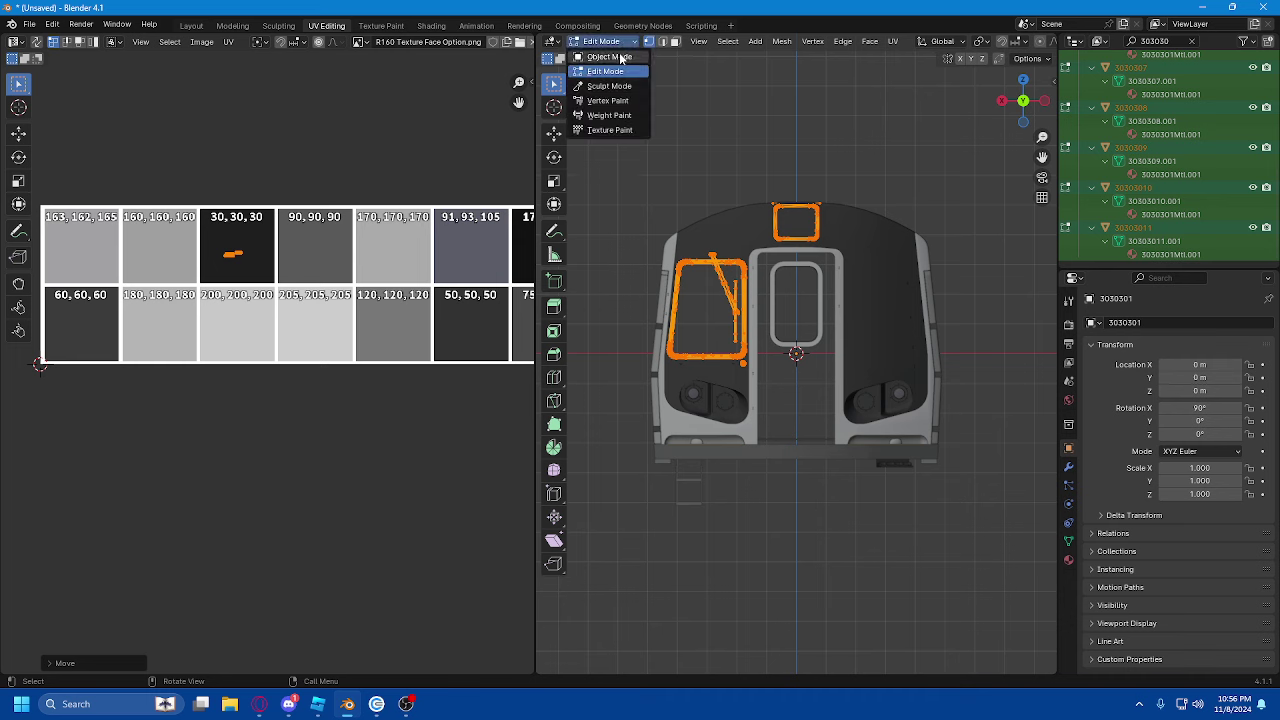
click(619, 57)
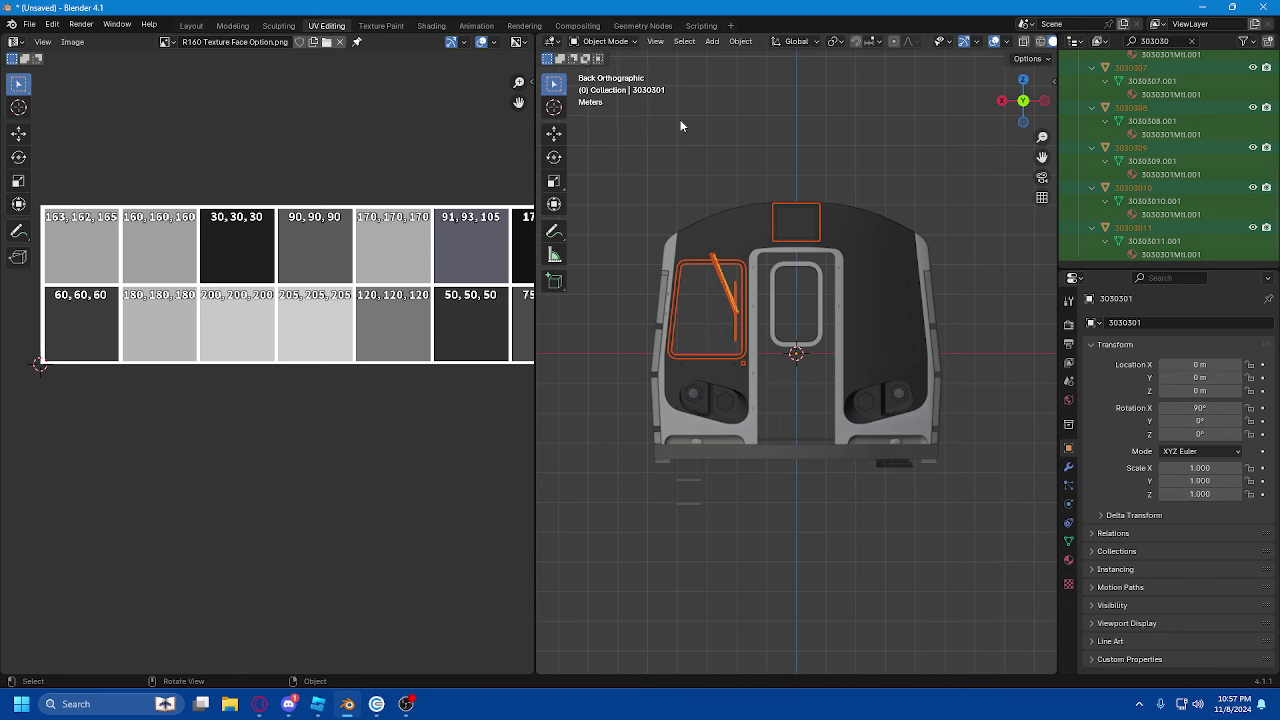
- Reselect the objects from 3030301 through 30303011 in the outliner and hide them
click(799, 152)
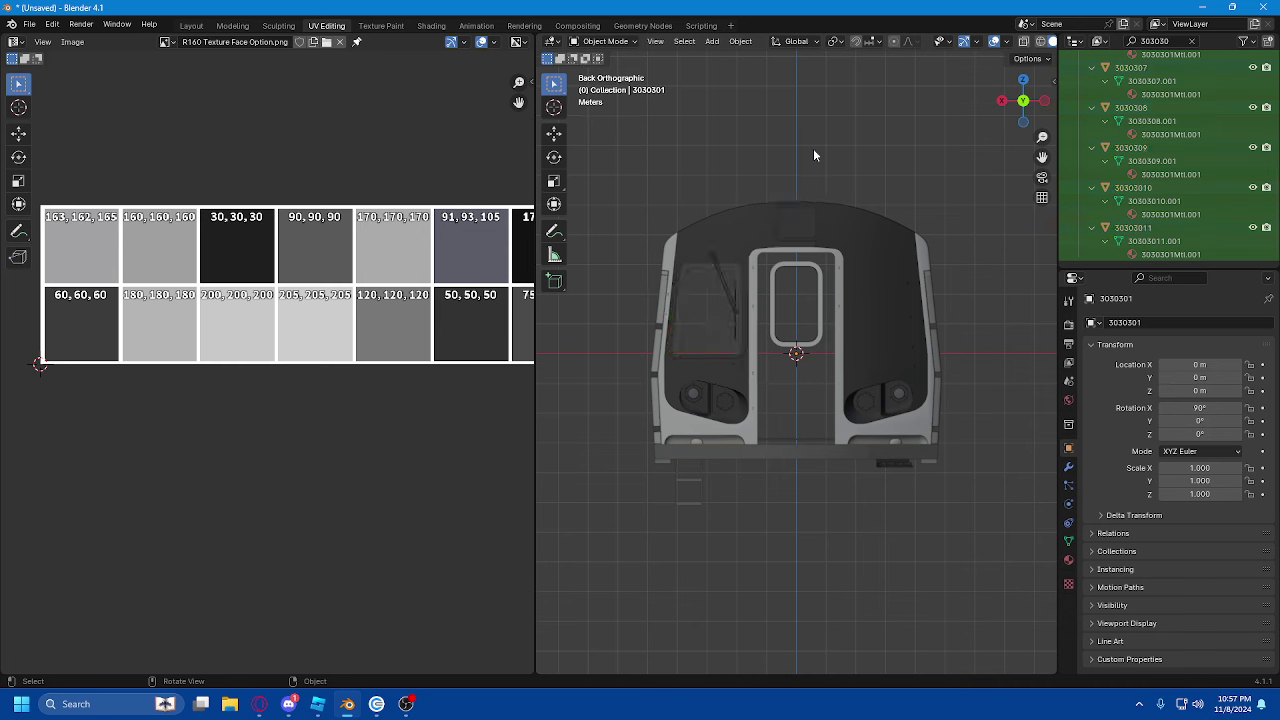
scroll(1120, 100, up, 10)
click(1114, 89)
scroll(1117, 95, down, 7)
shift+click(1143, 228)
click(967, 300)
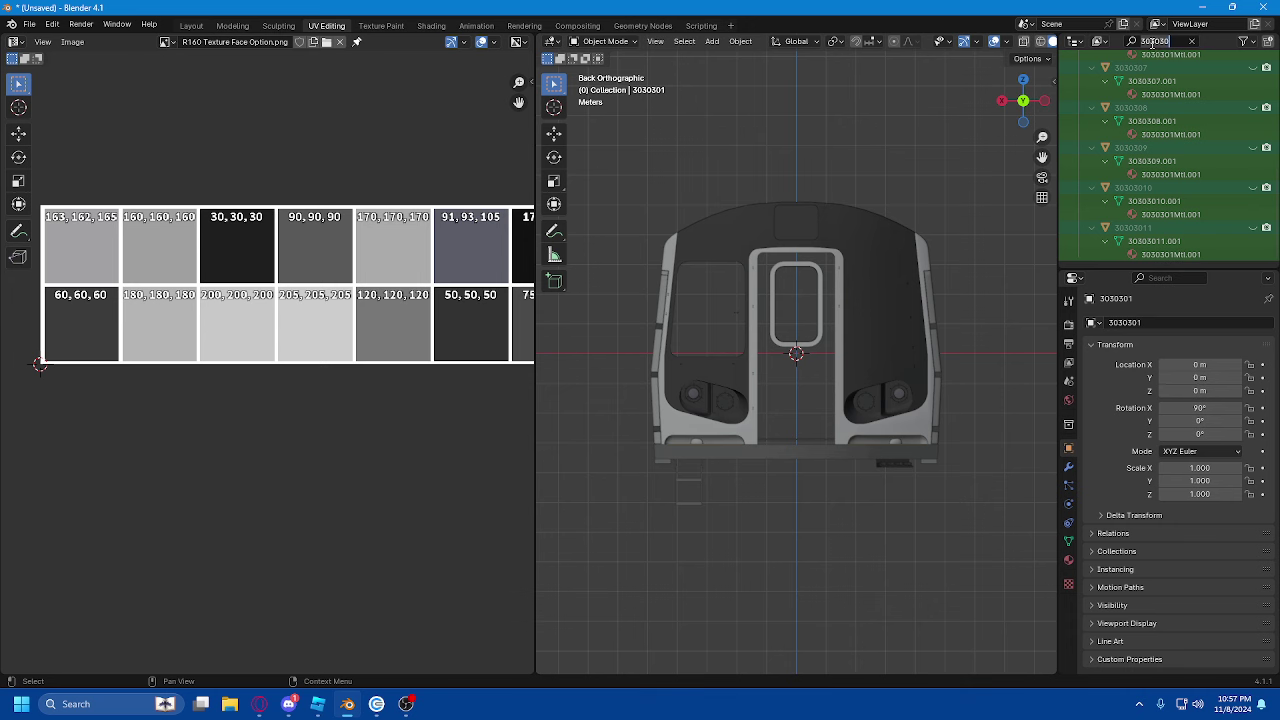
- Filter the outliner by 9090 and put the object 9090901 into Edit Mode
text(9090)
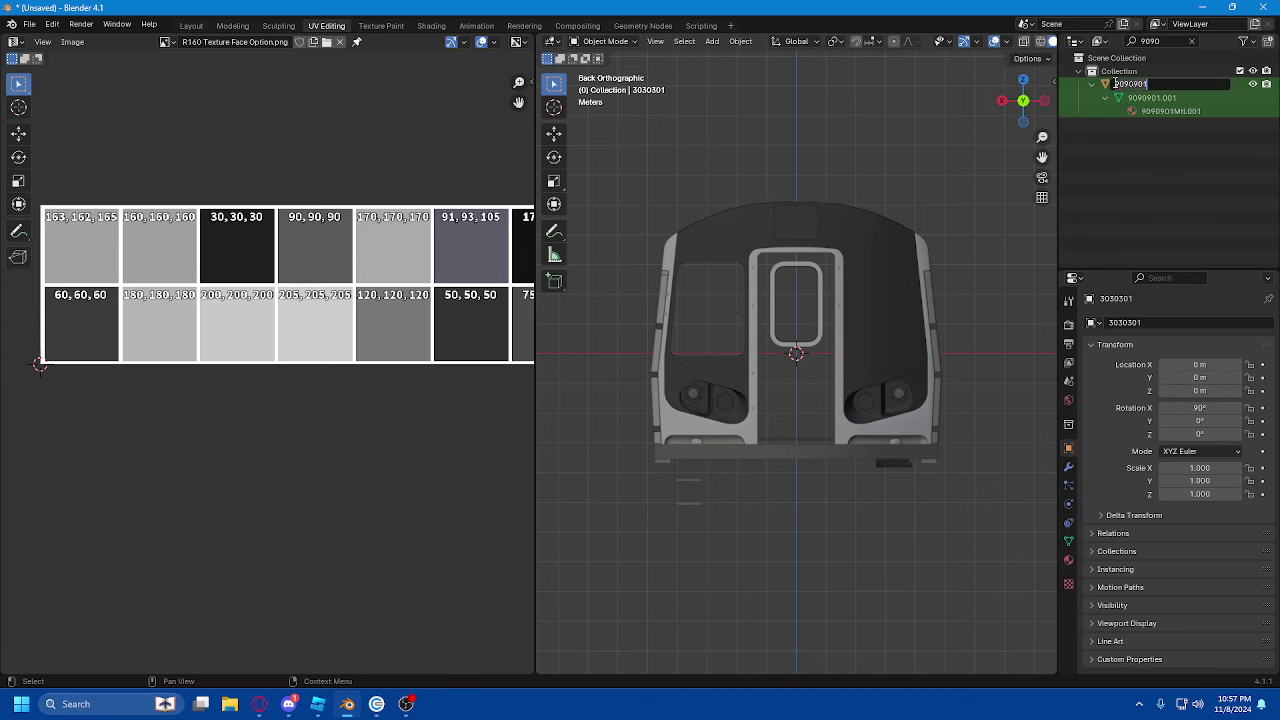
click(1110, 84)
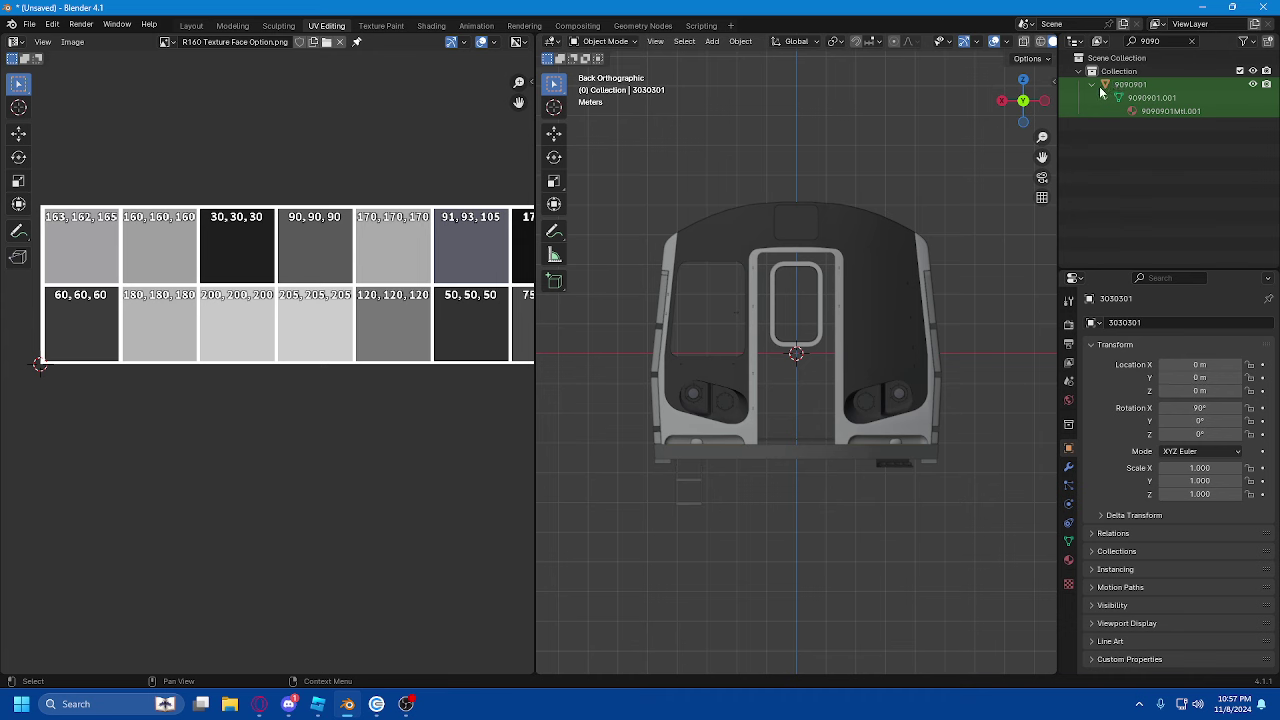
click(605, 41)
click(600, 68)
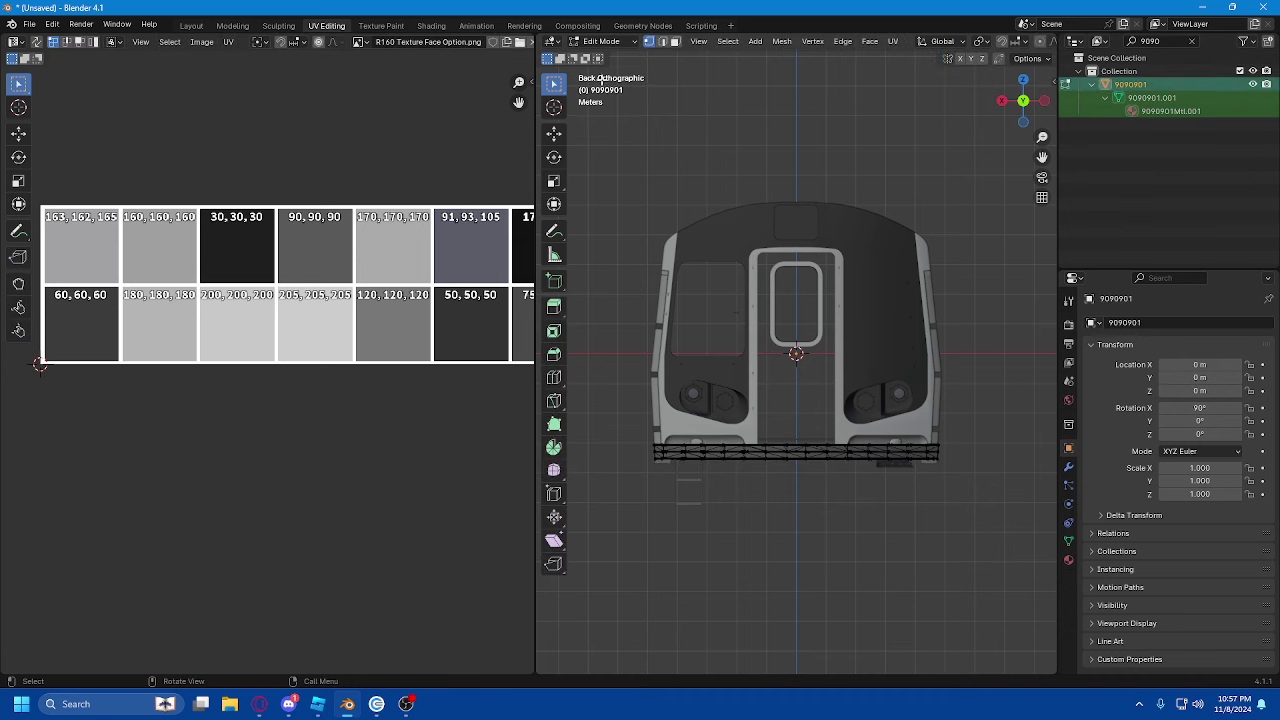
- Select all geometry of 9090901 and project its UVs from the back orthographic view
key(a)
click(892, 41)
click(935, 163)
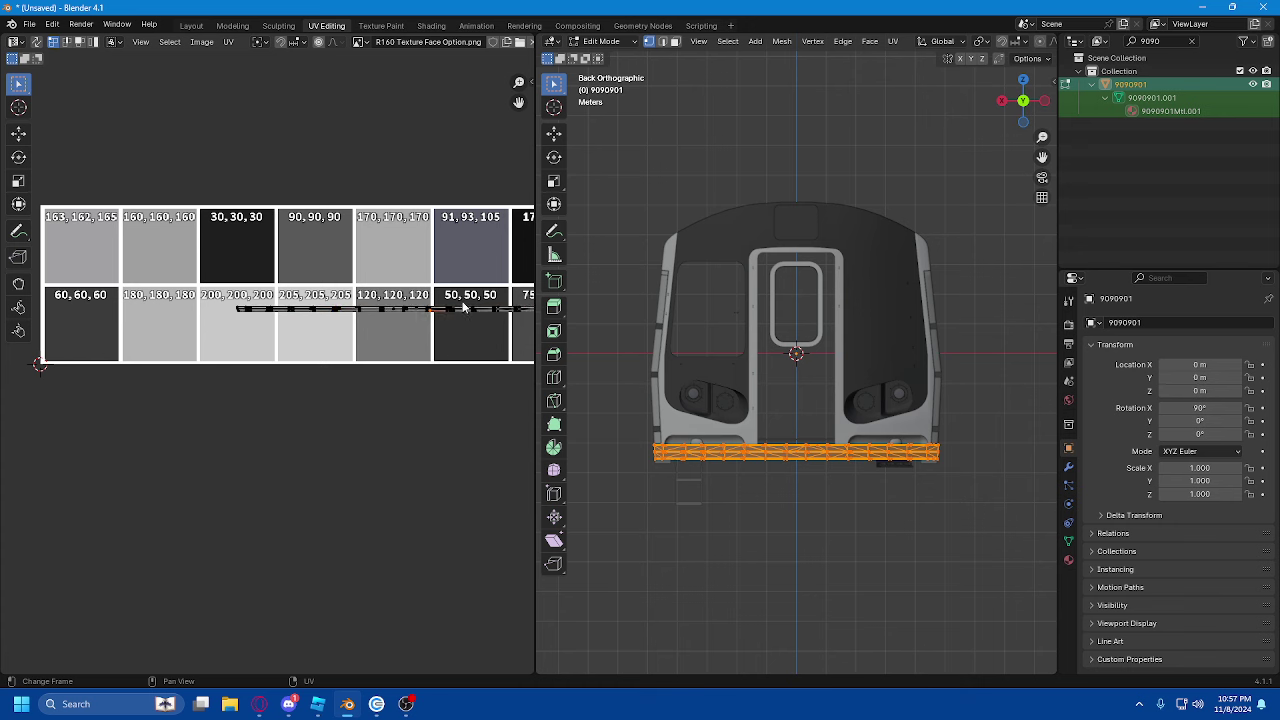
- Scale down the UVs of 9090901 and move them onto the 90, 90, 90 swatch
key(s)
click(386, 318)
key(g)
click(311, 262)
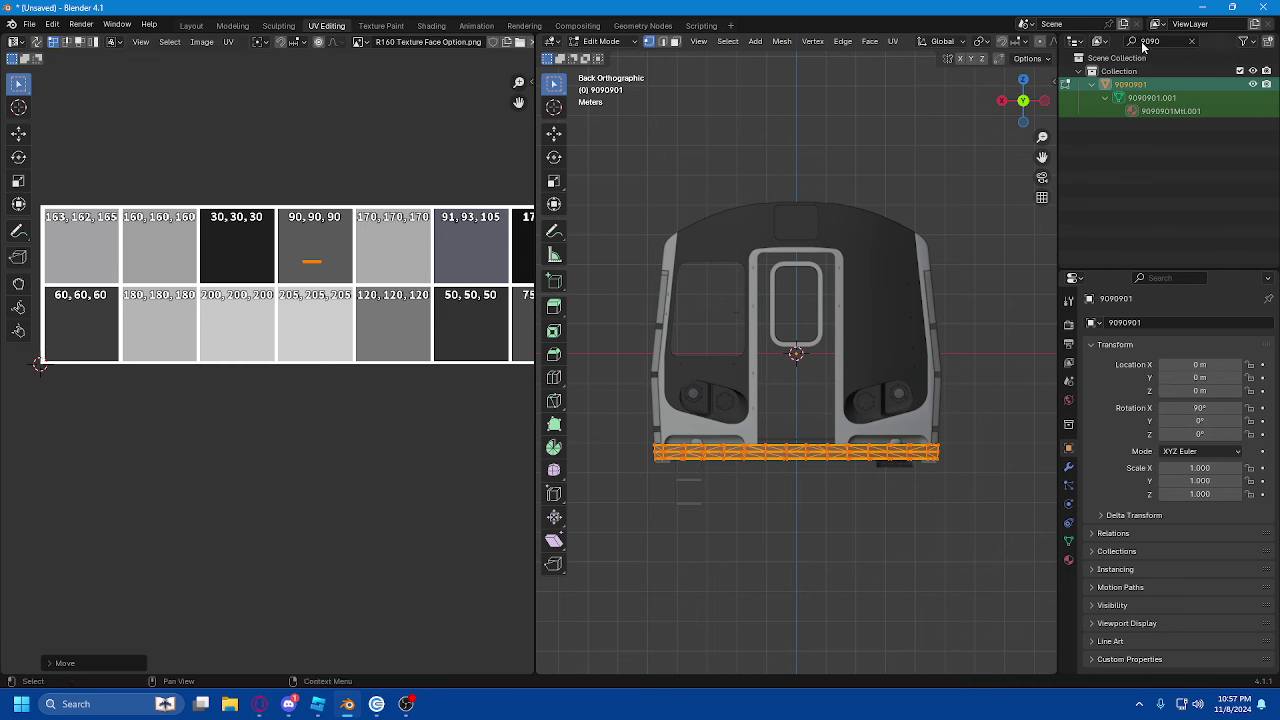
key(BackSpace)
key(BackSpace)
key(BackSpace)
text(1701701)
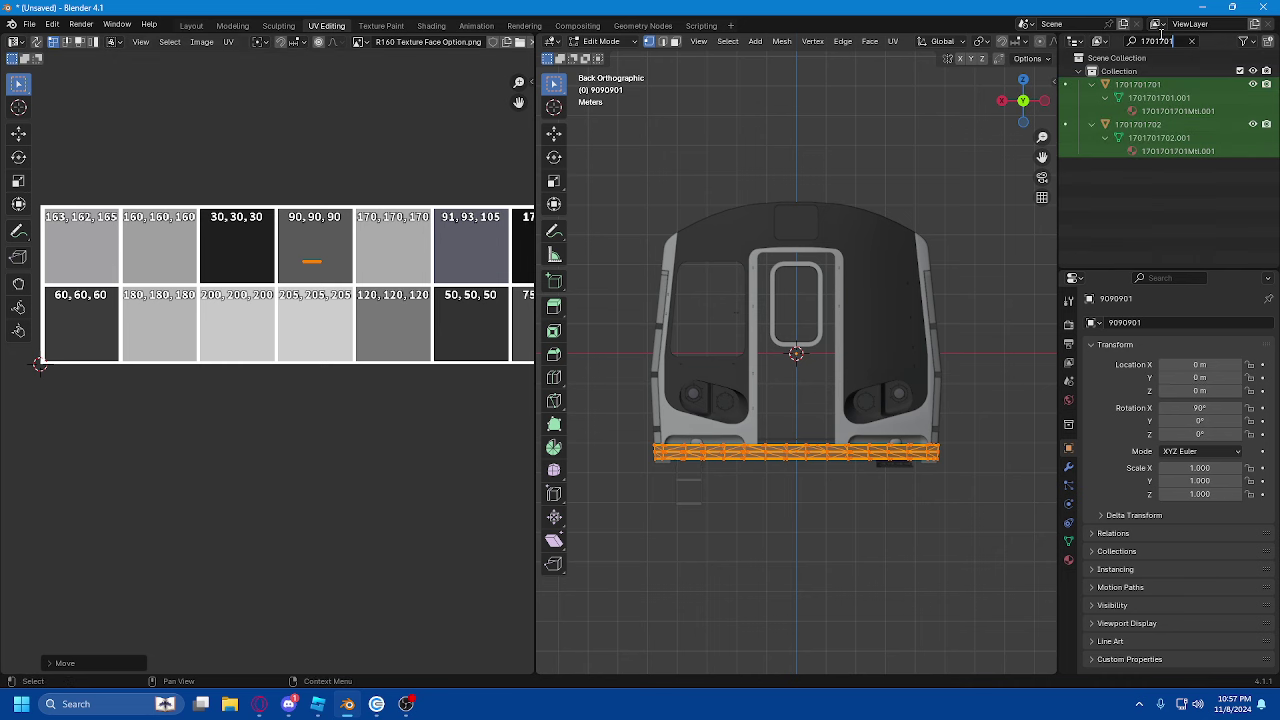
click(1122, 89)
ctrl+click(1149, 125)
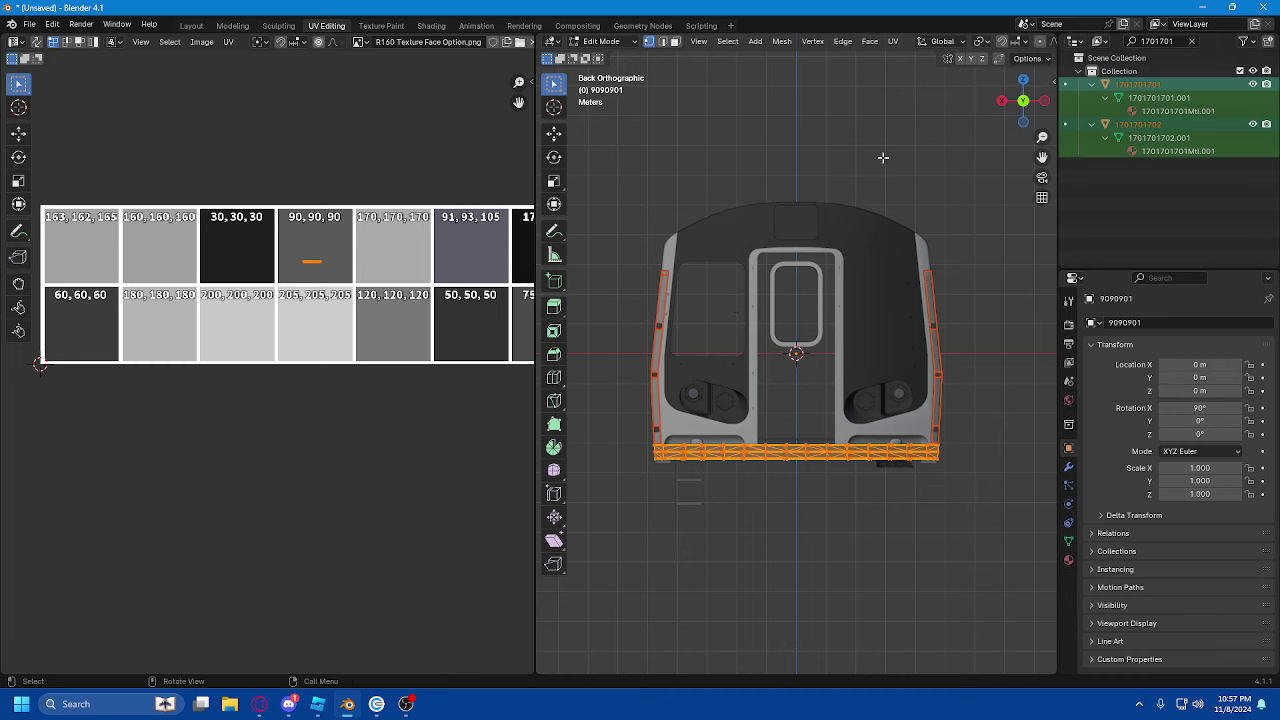
- Try to switch the 170, 170, 170 objects to Edit Mode, then return 9090901 to Object Mode
click(600, 41)
click(608, 70)
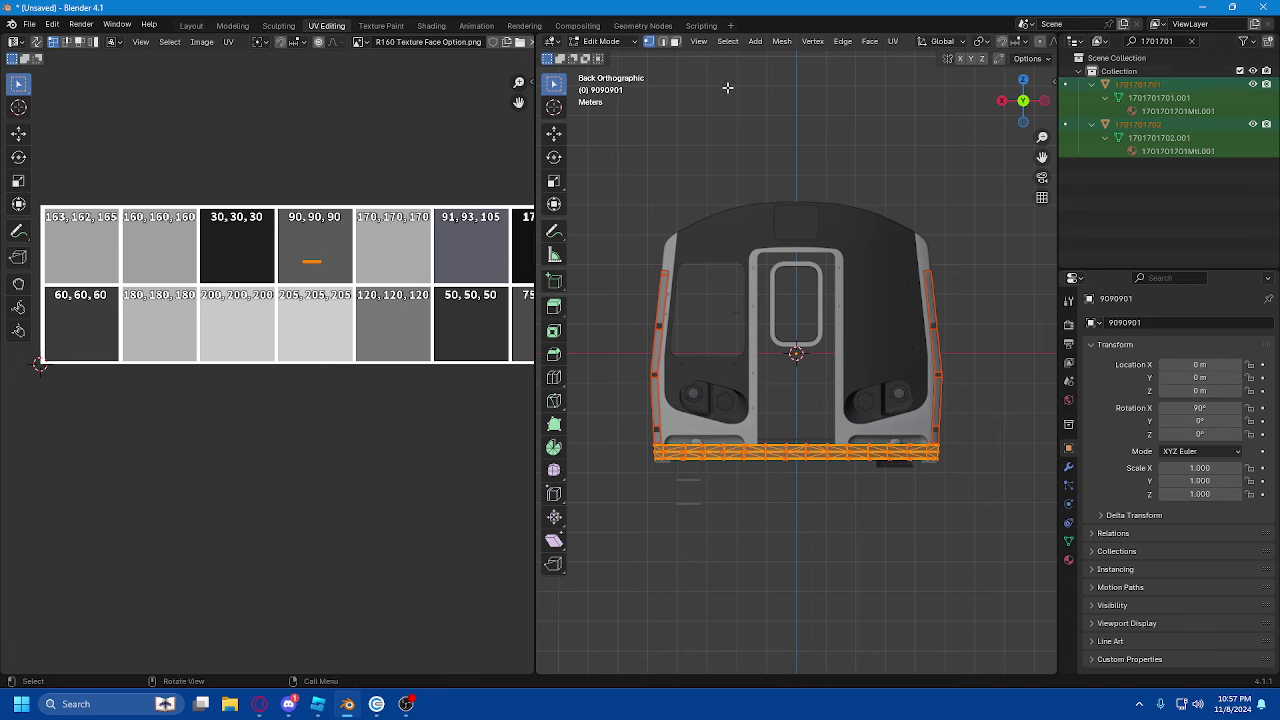
click(605, 41)
click(605, 55)
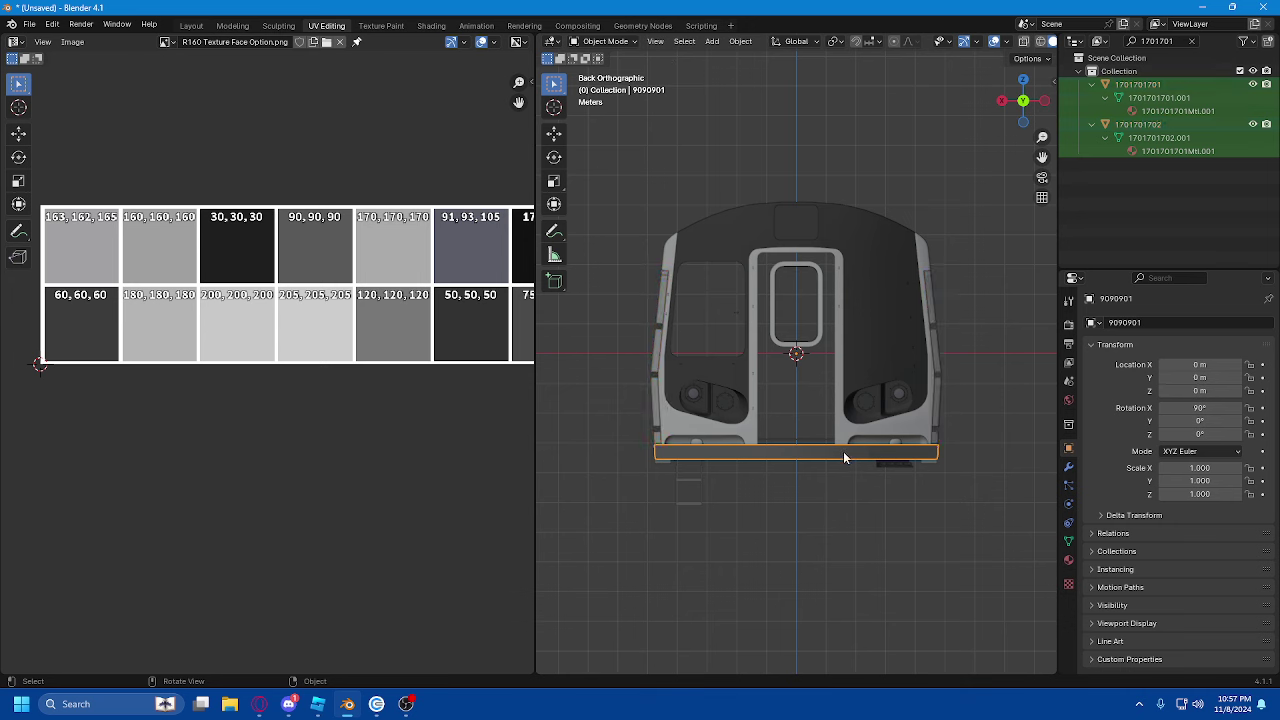
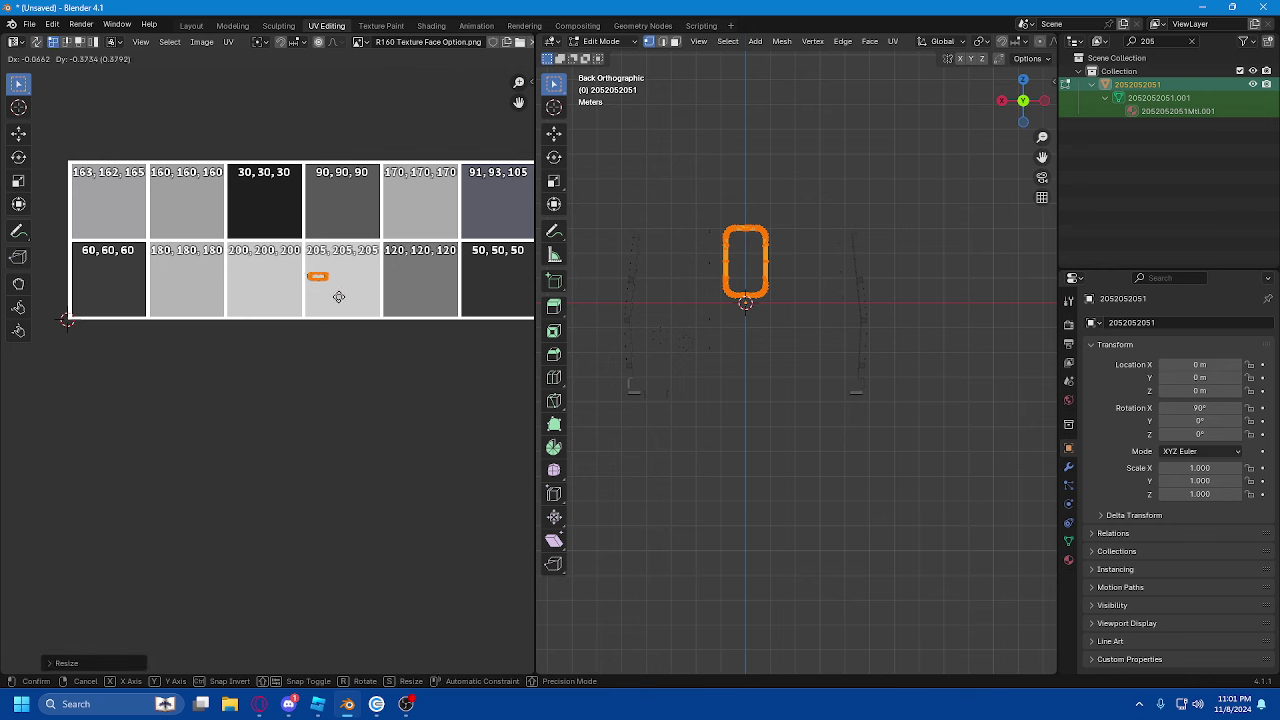
click(360, 308)
click(1172, 41)
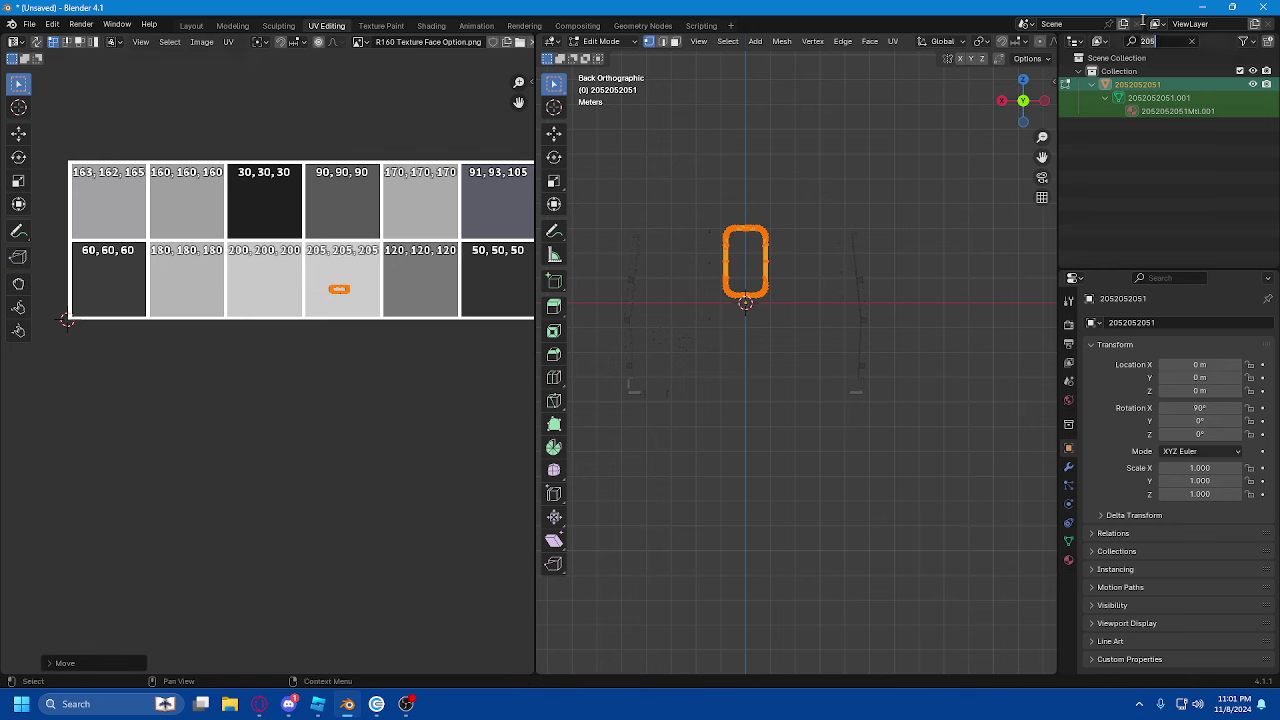
key(BackSpace)
key(BackSpace)
key(BackSpace)
text(120120)
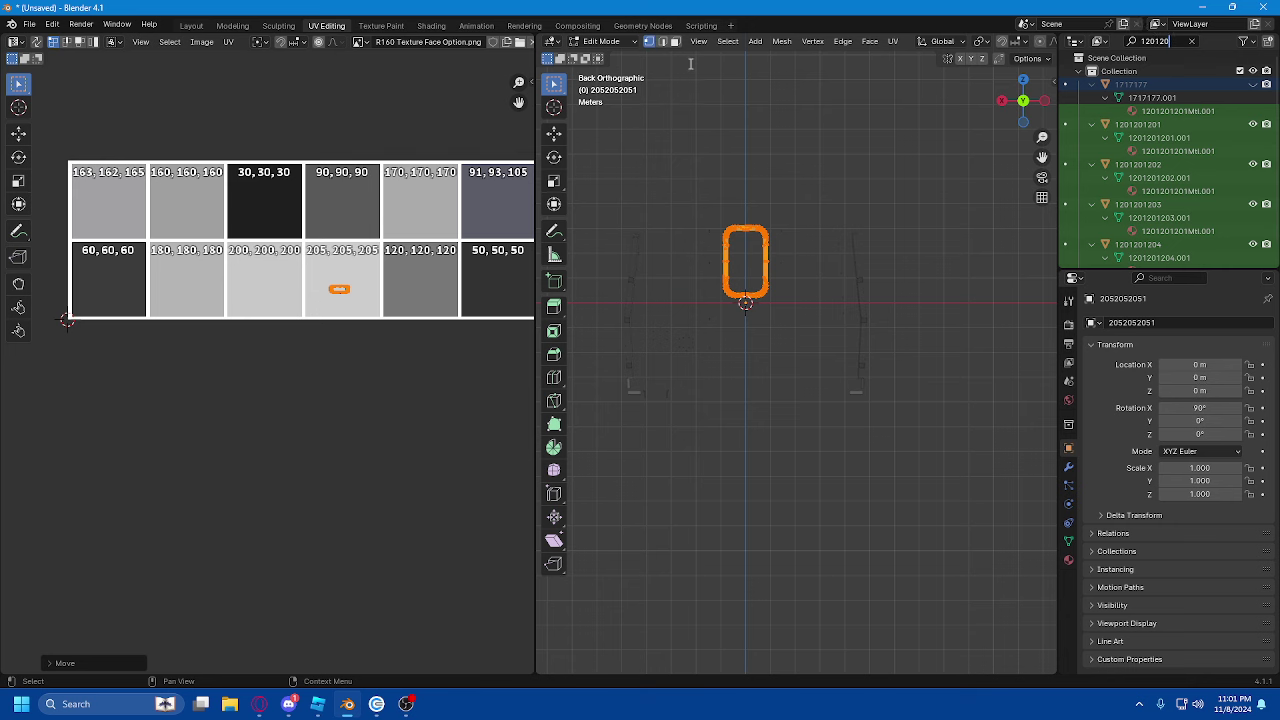
click(602, 41)
click(608, 54)
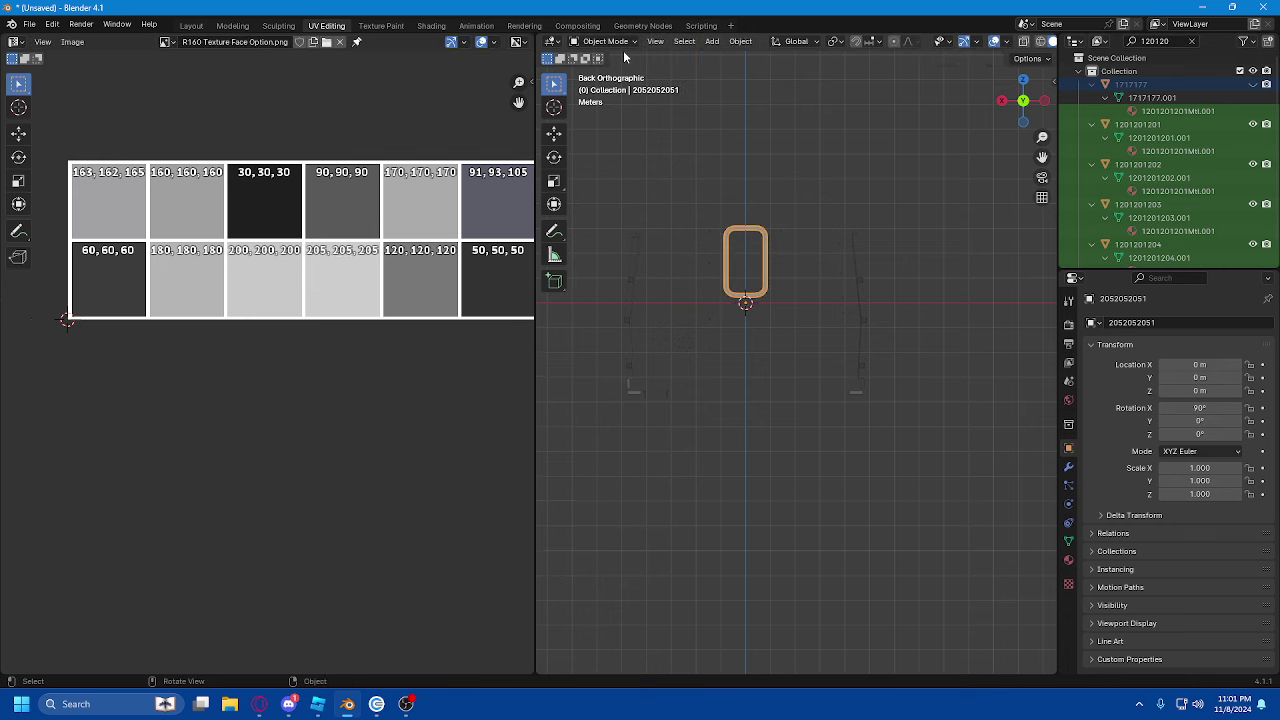
click(845, 157)
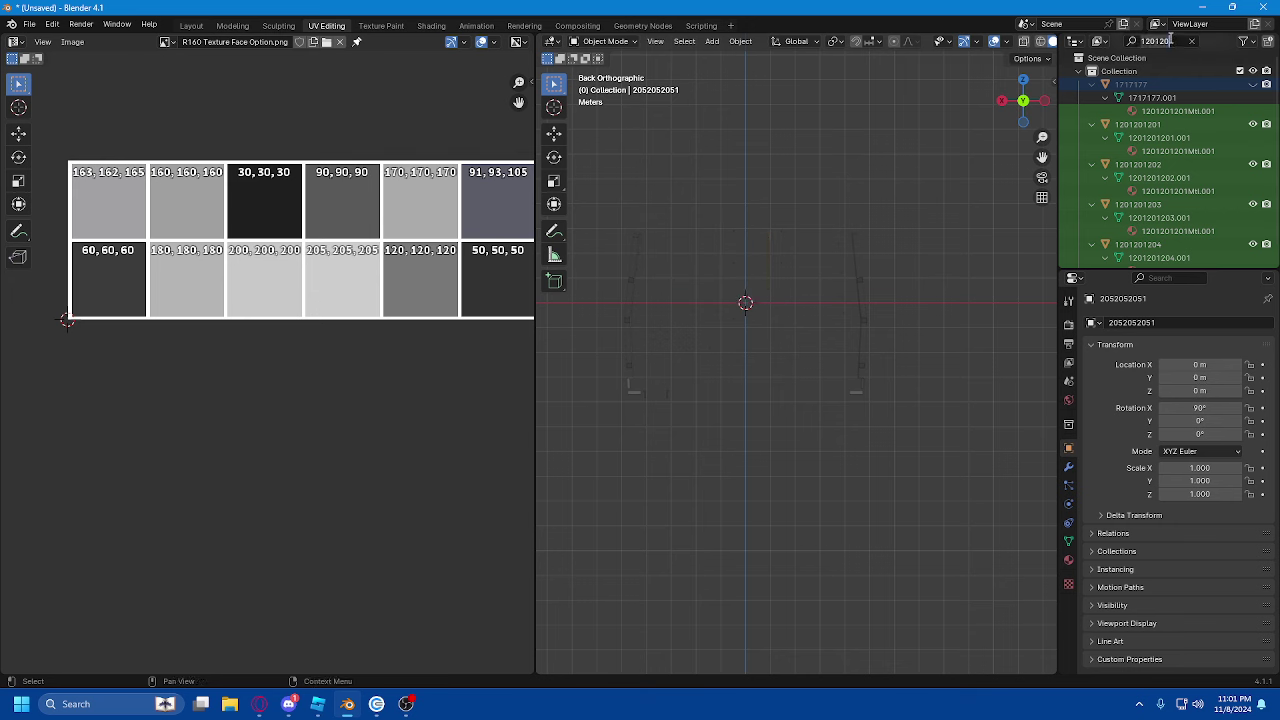
text(0120)
double_click(1140, 124)
click(1117, 124)
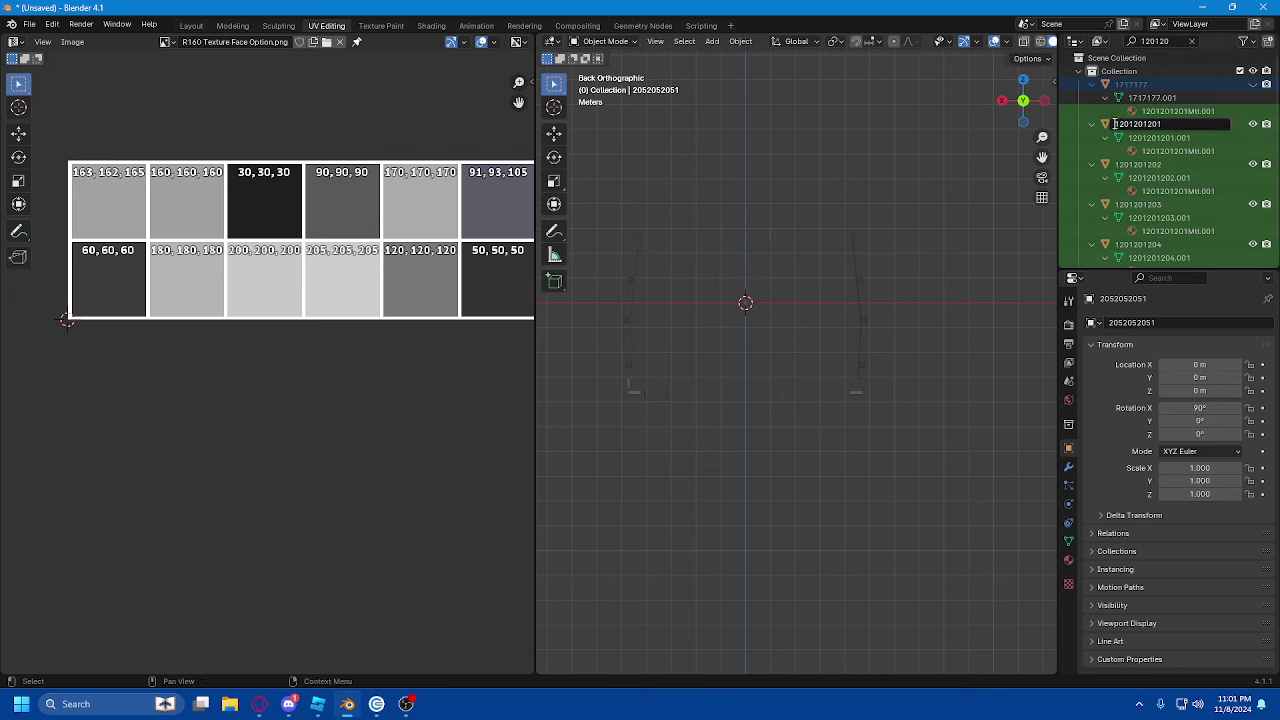
key(Return)
click(1140, 124)
scroll(1130, 228, down, 1)
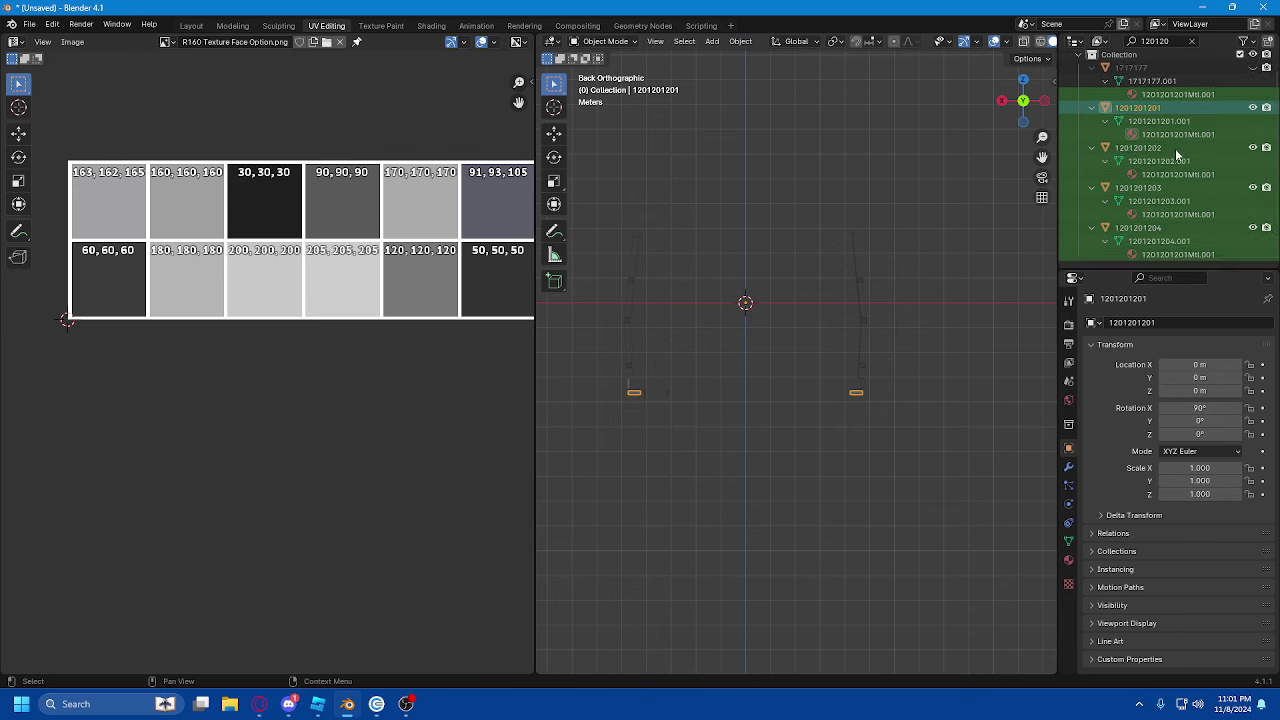
click(1105, 229)
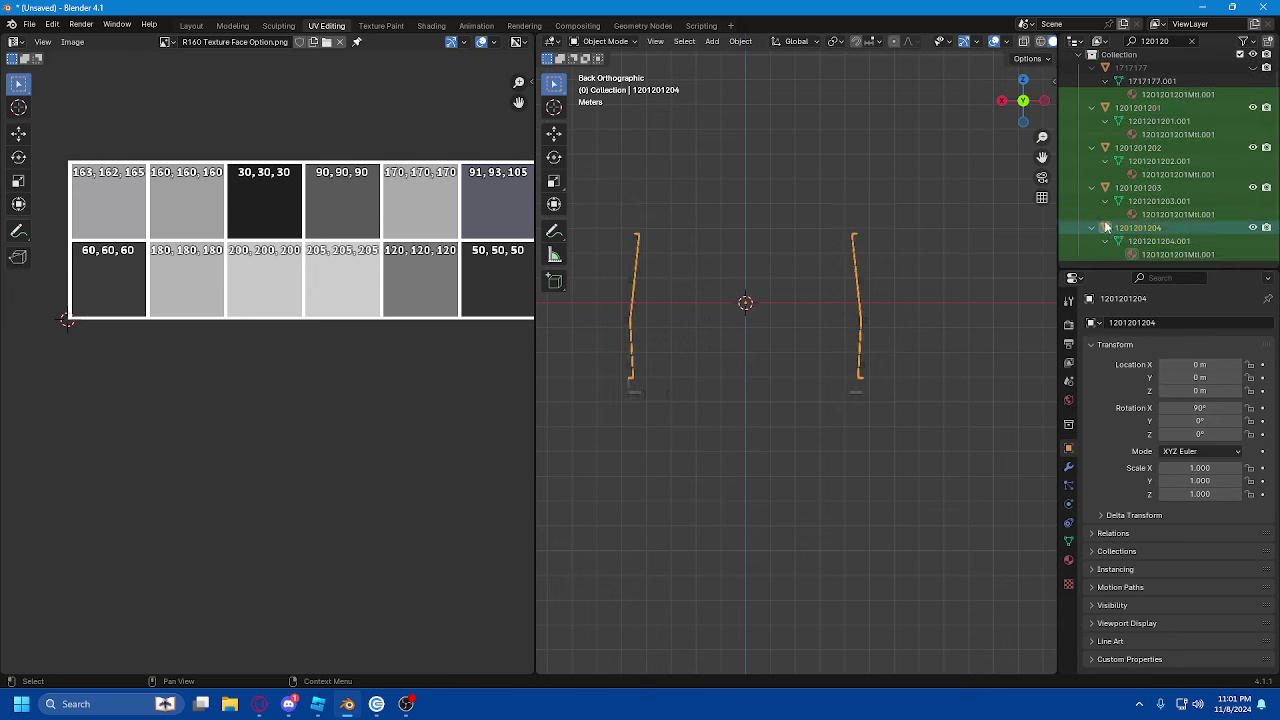
shift+click(1116, 110)
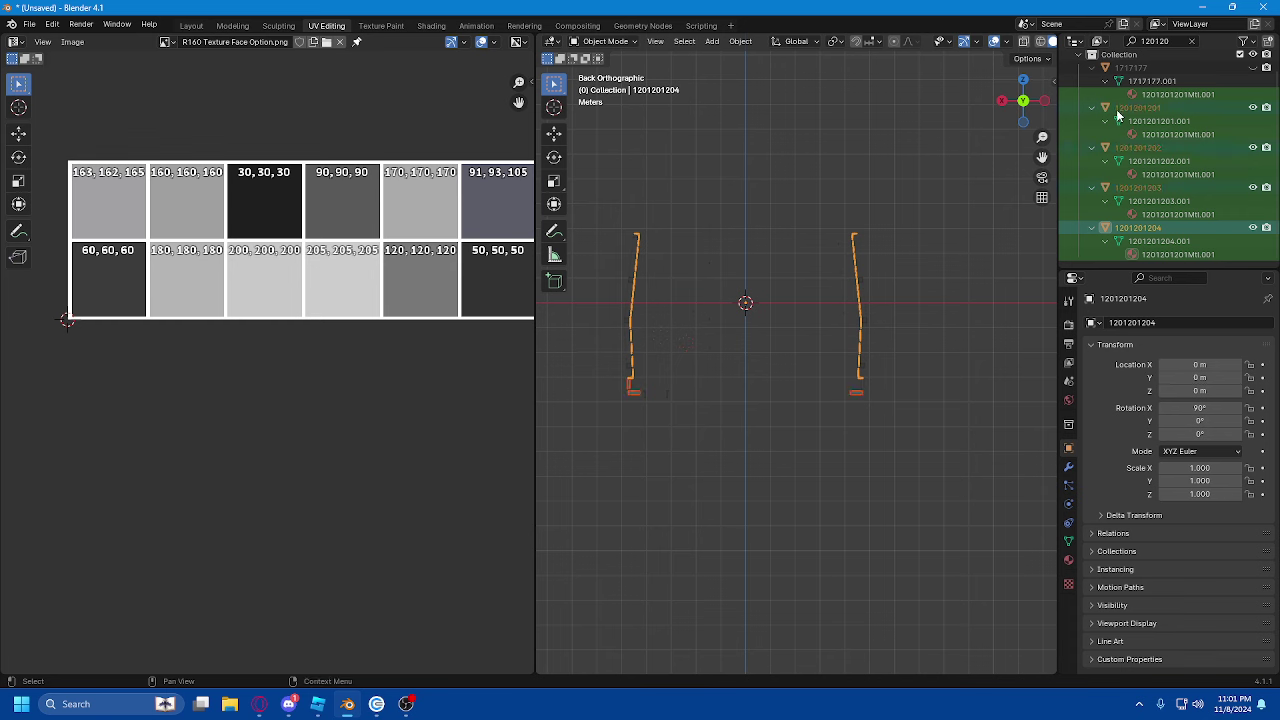
click(628, 42)
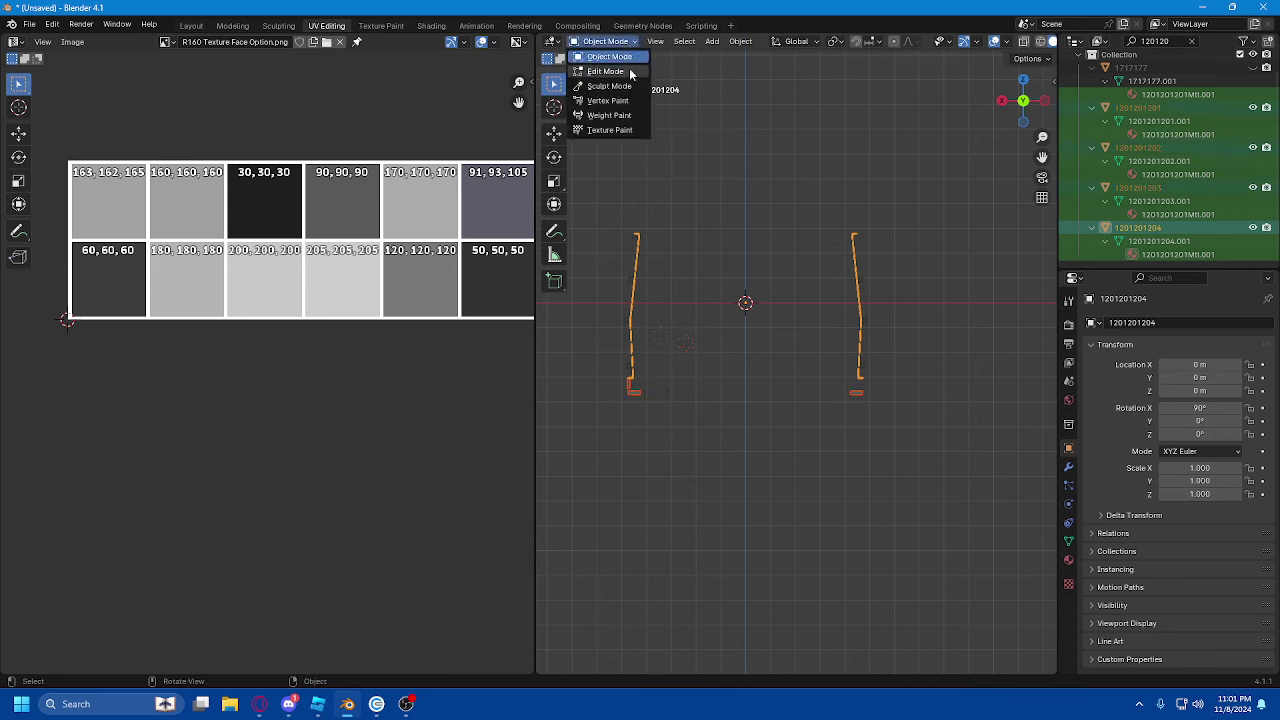
click(630, 72)
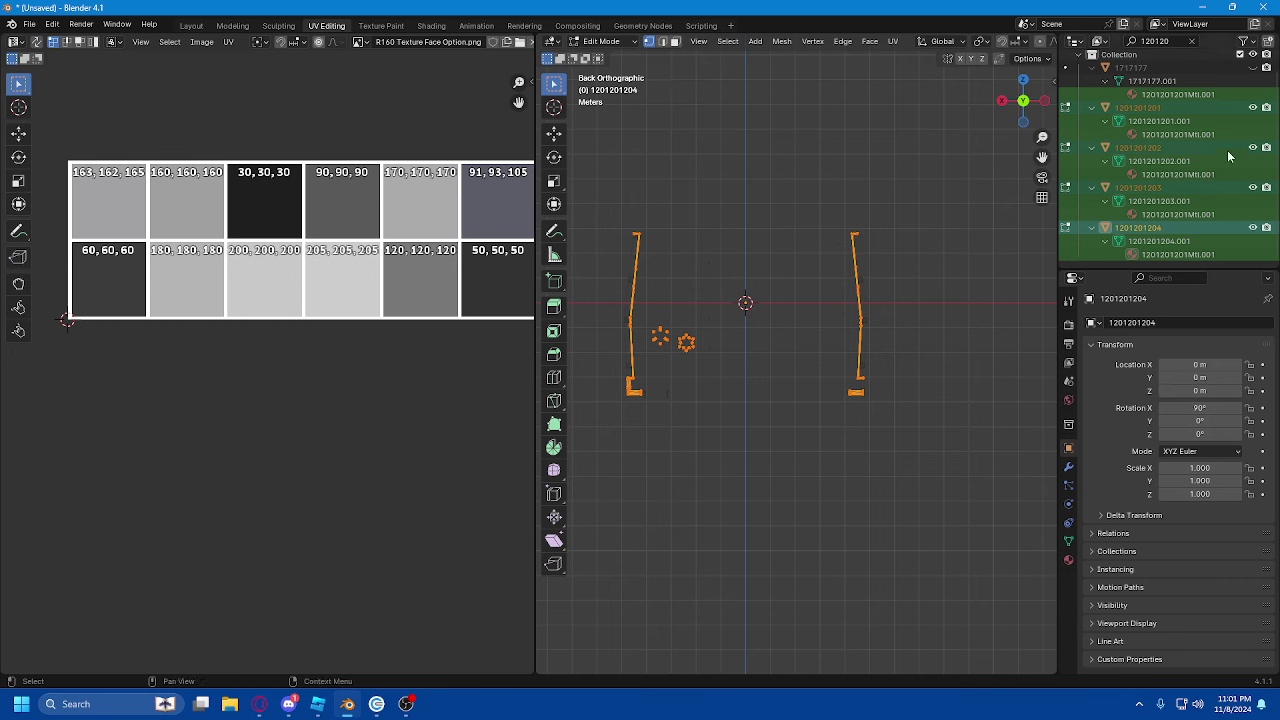
click(1143, 110)
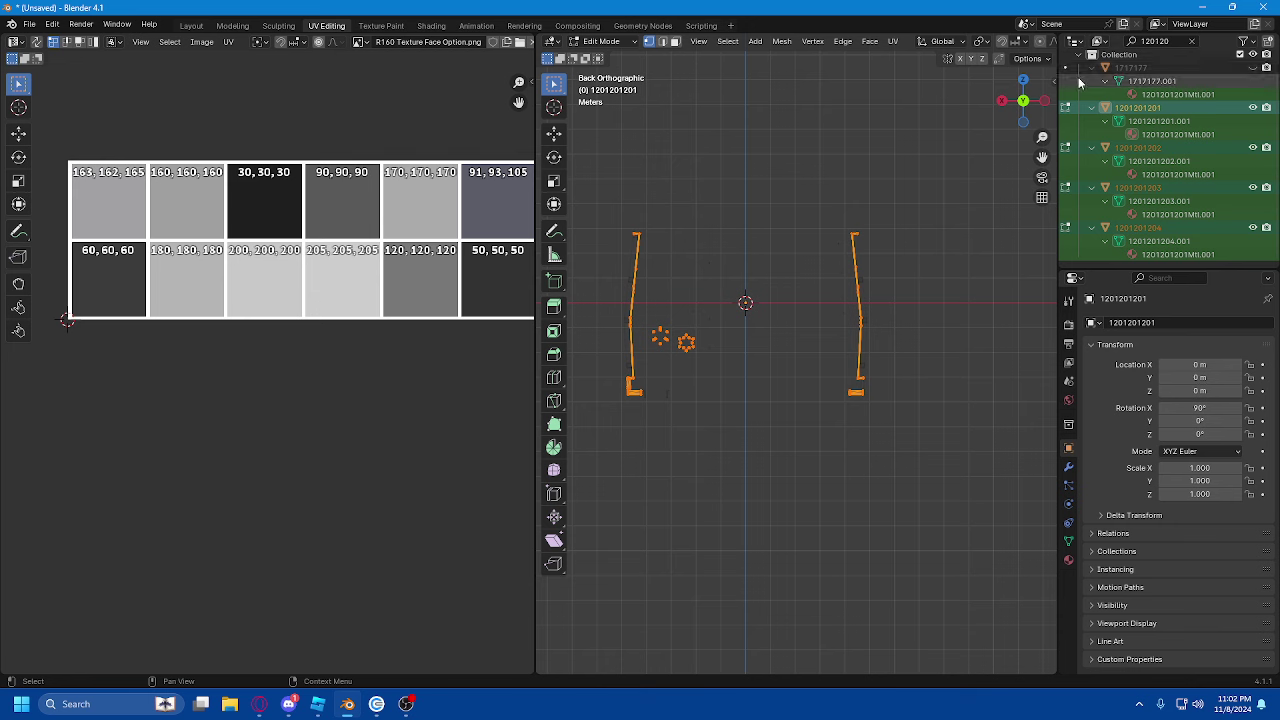
scroll(1108, 80, up, 1)
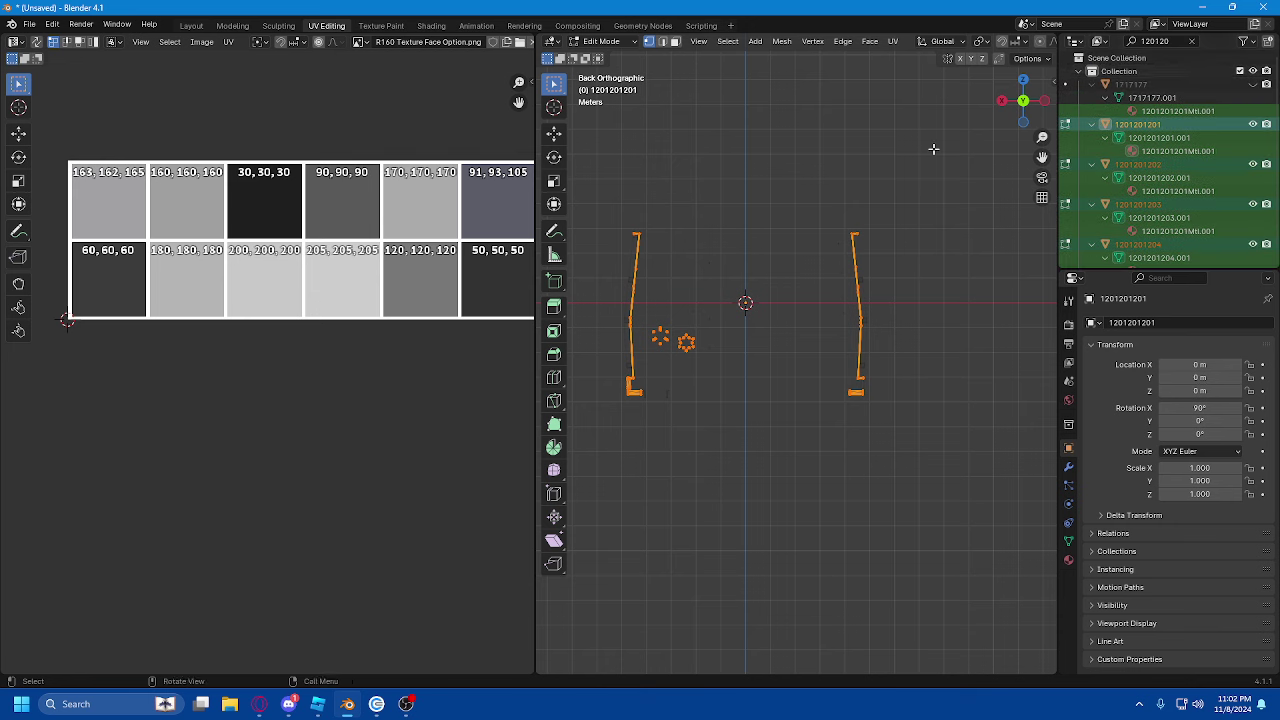
click(602, 41)
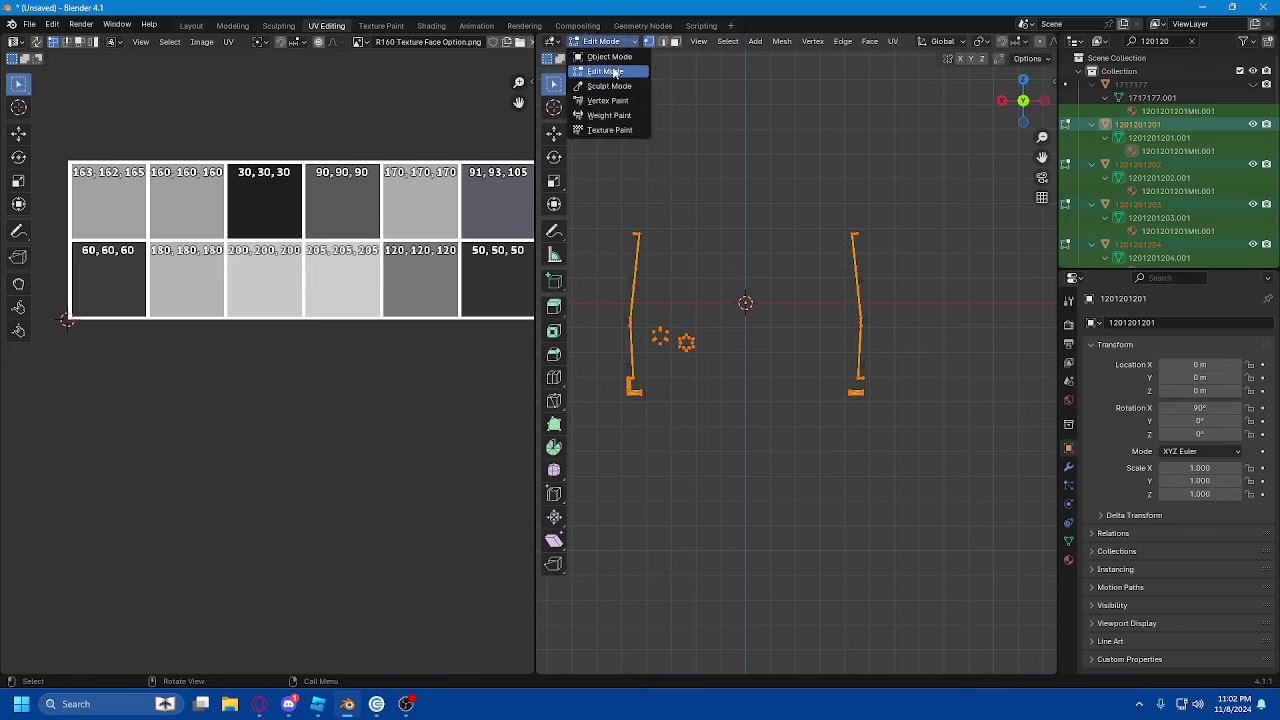
click(893, 41)
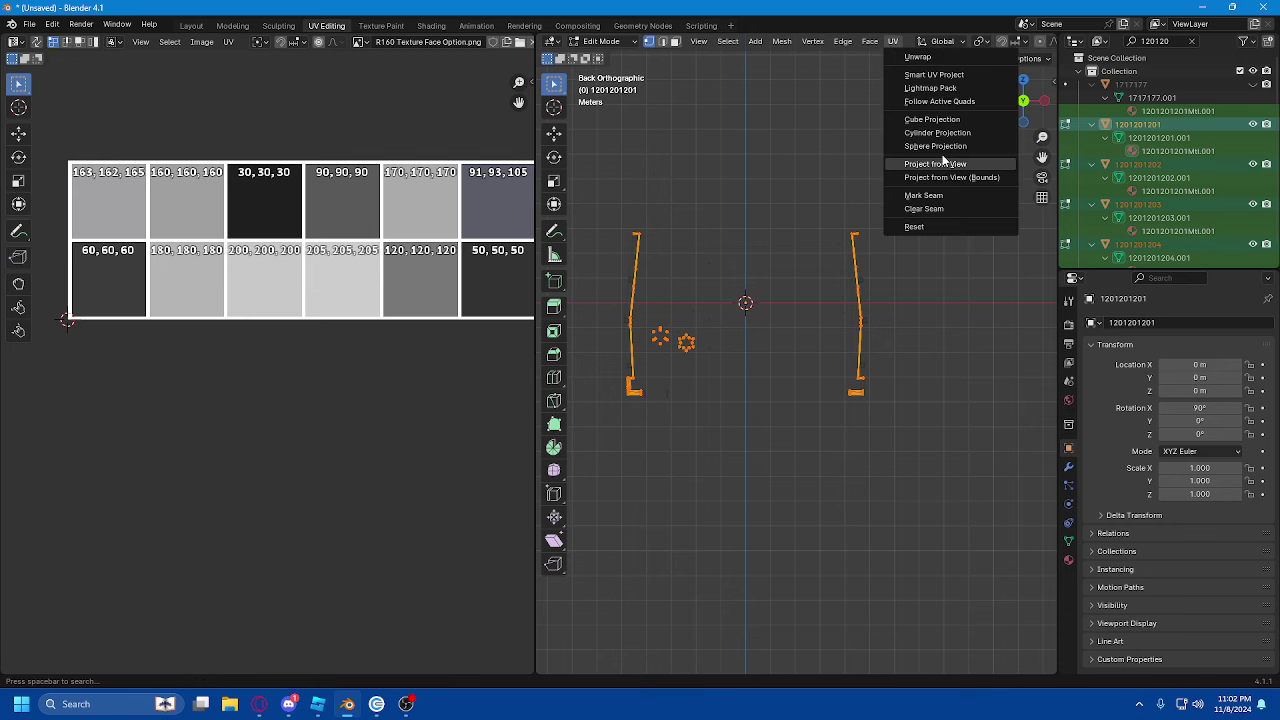
click(930, 163)
key(s)
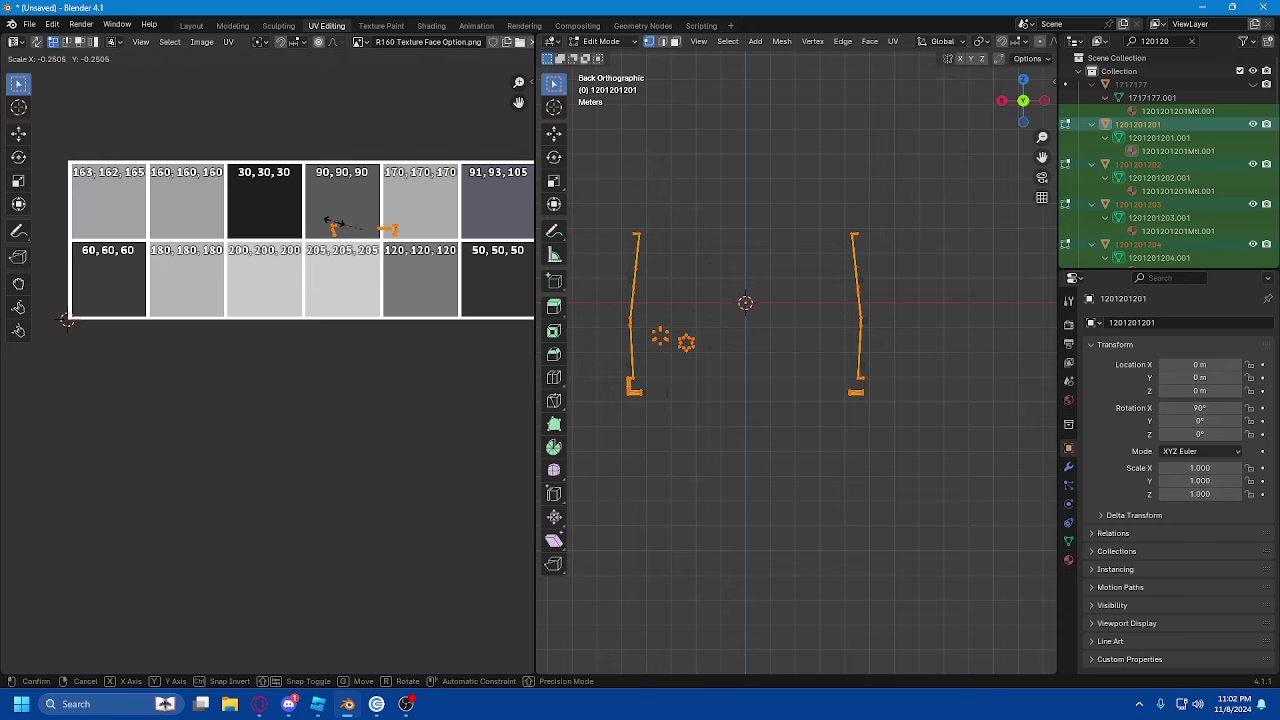
click(354, 231)
key(g)
click(413, 286)
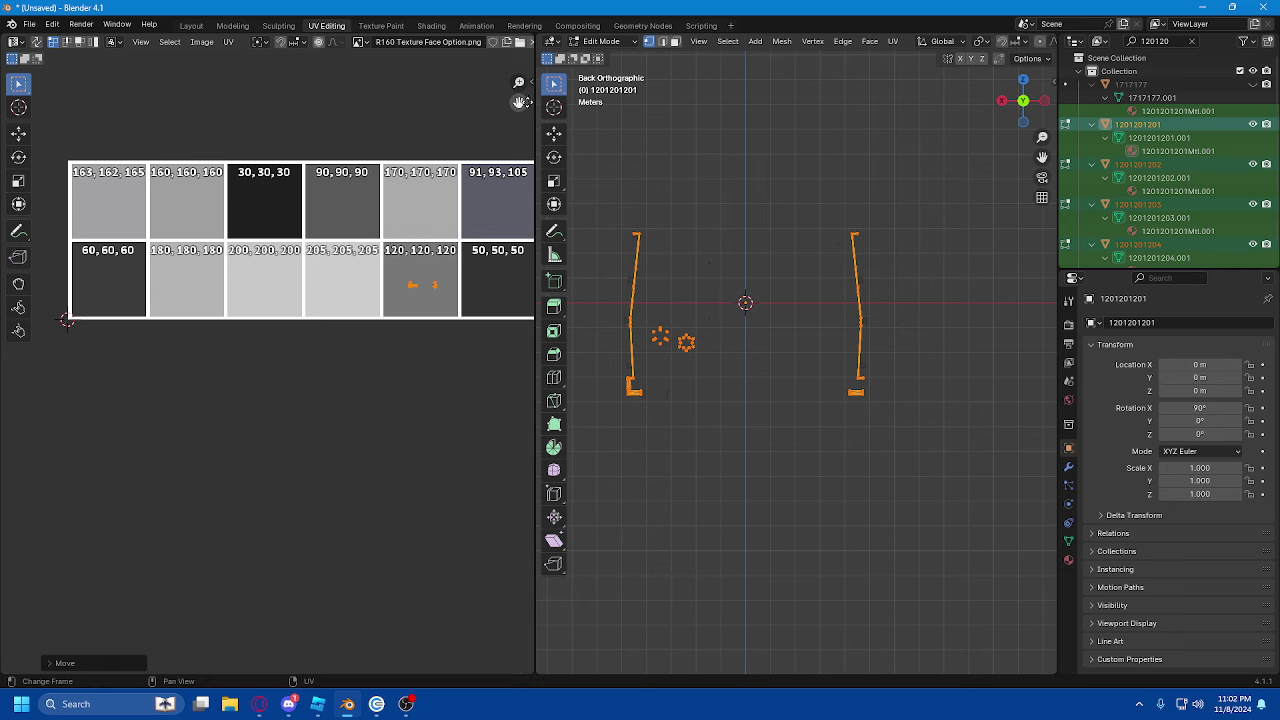
- Return the four 120, 120, 120 objects to Object Mode and hide them
drag(520, 101, 233, 94)
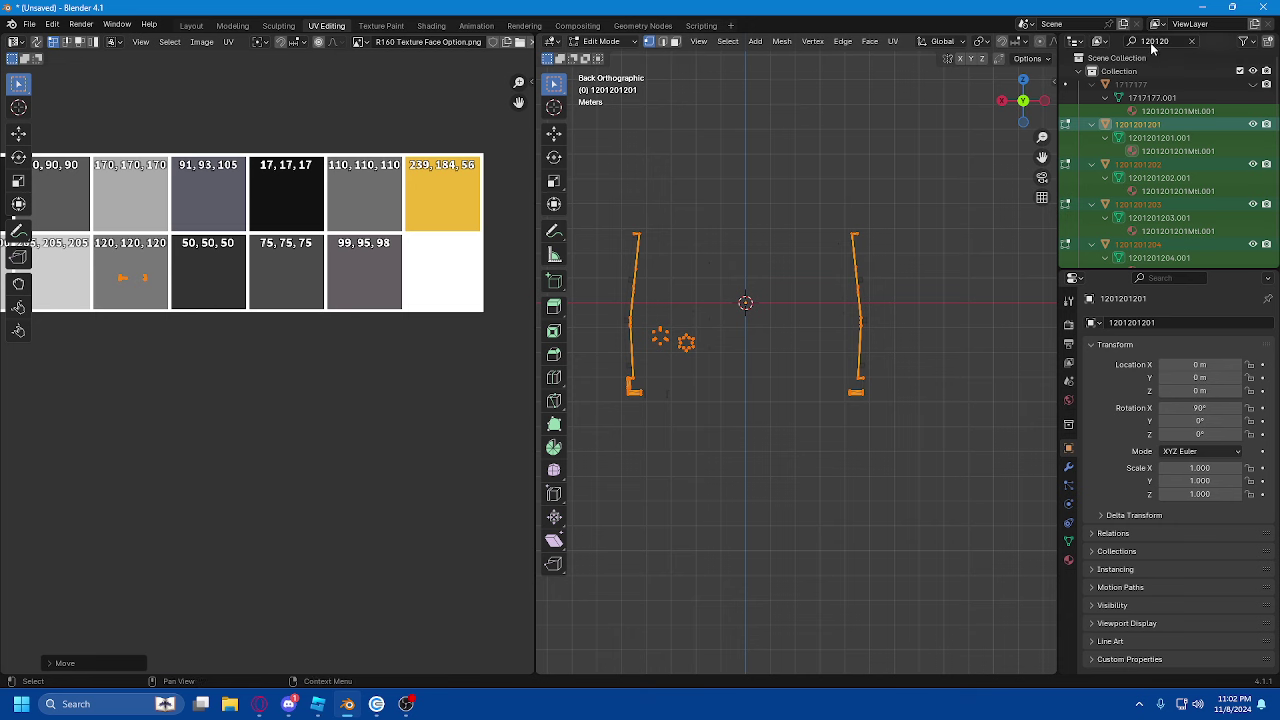
click(601, 41)
click(609, 56)
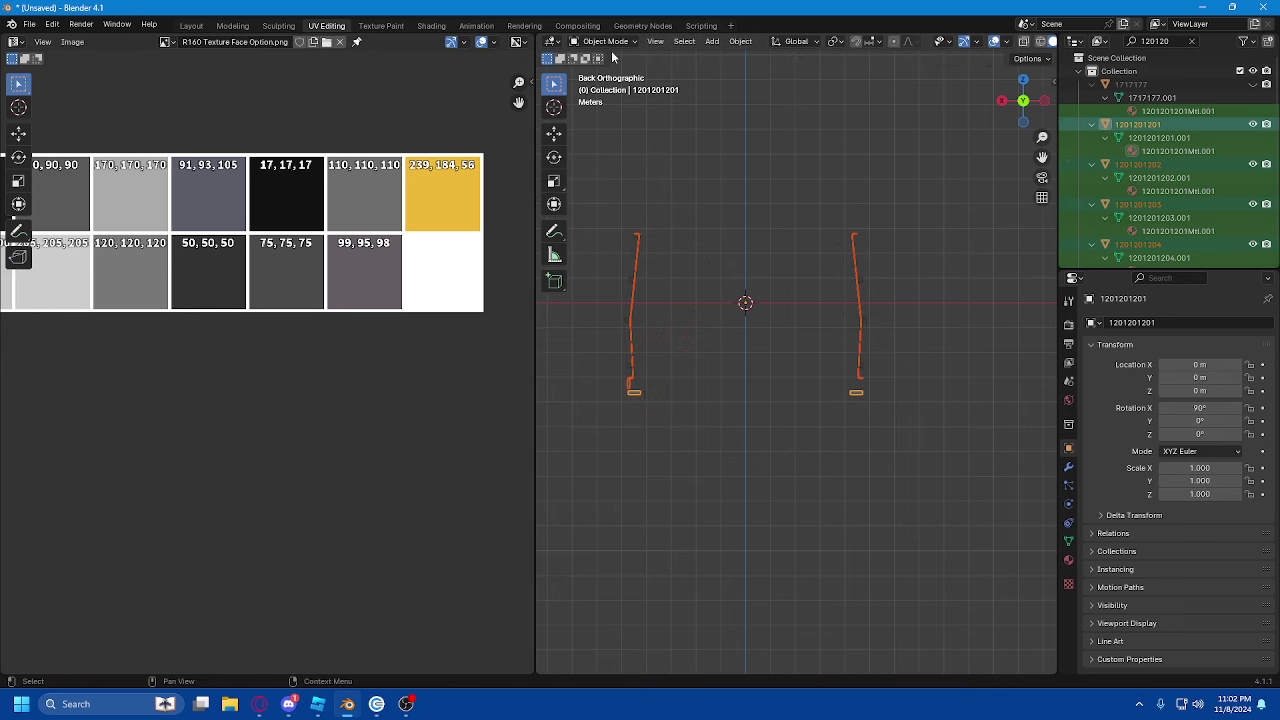
click(812, 153)
- Filter the outliner by 505050 and switch 5050501 to Edit Mode with all its geometry selected
click(1170, 41)
text(505050)
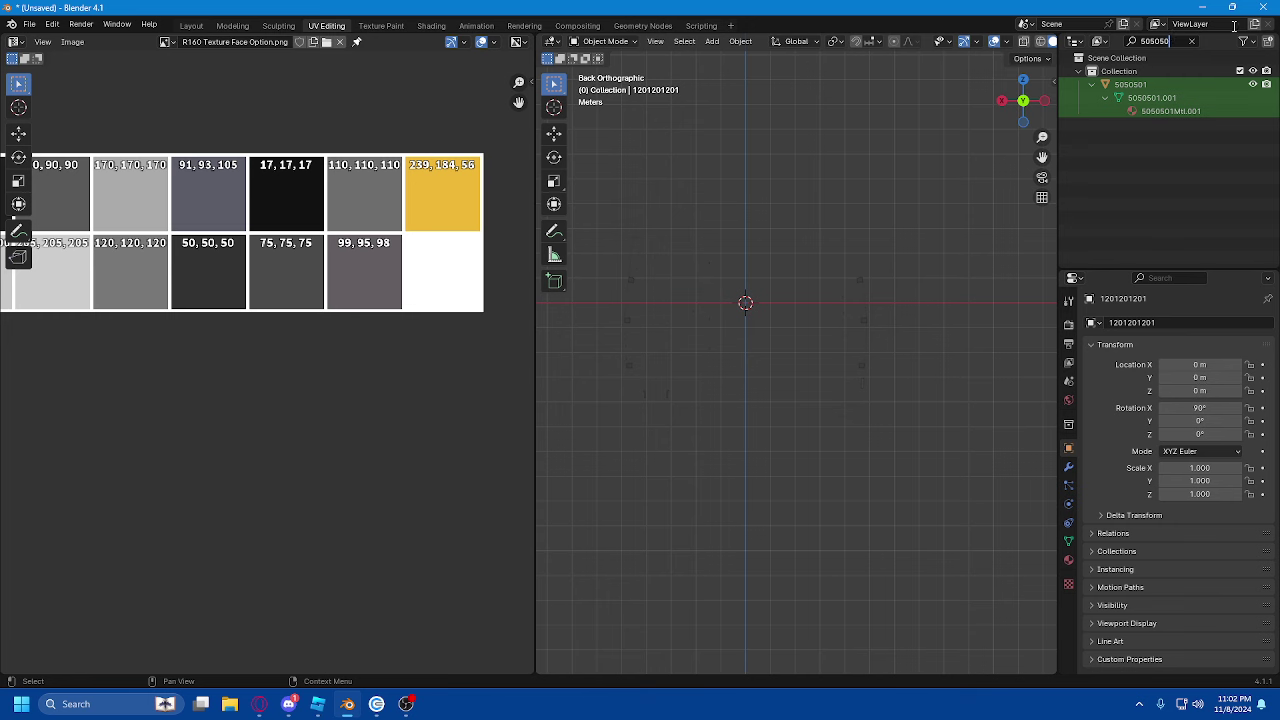
click(1131, 84)
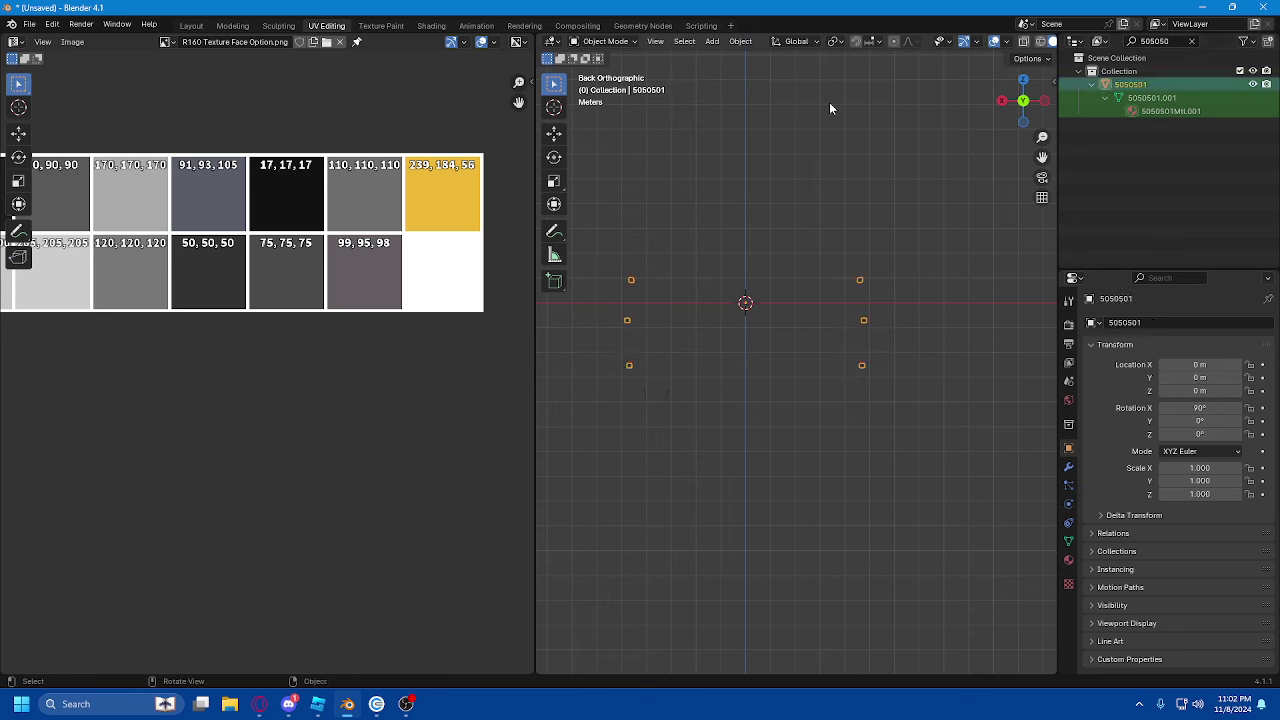
click(604, 41)
click(610, 73)
key(a)
key(s)
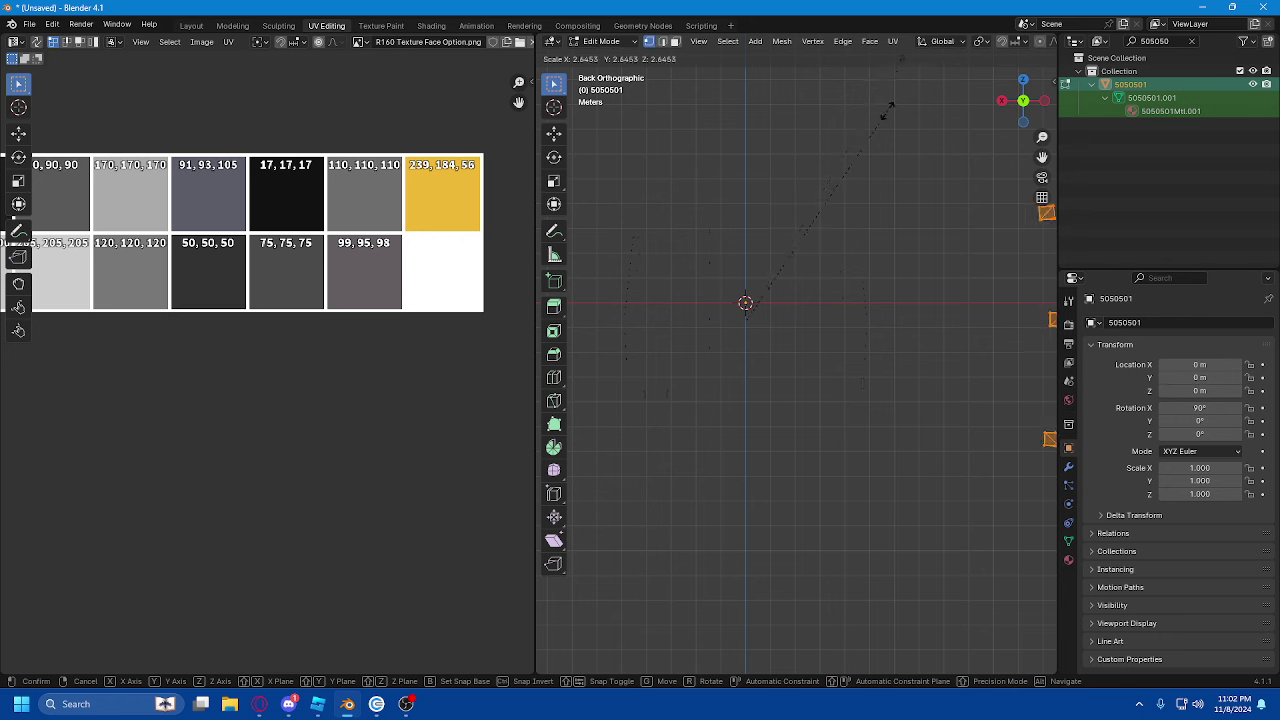
click(886, 109)
key(ctrl+z)
- Project the UVs of 5050501 from view, place them scaled down on the 50, 50, 50 swatch and return to Object Mode
click(890, 42)
click(935, 163)
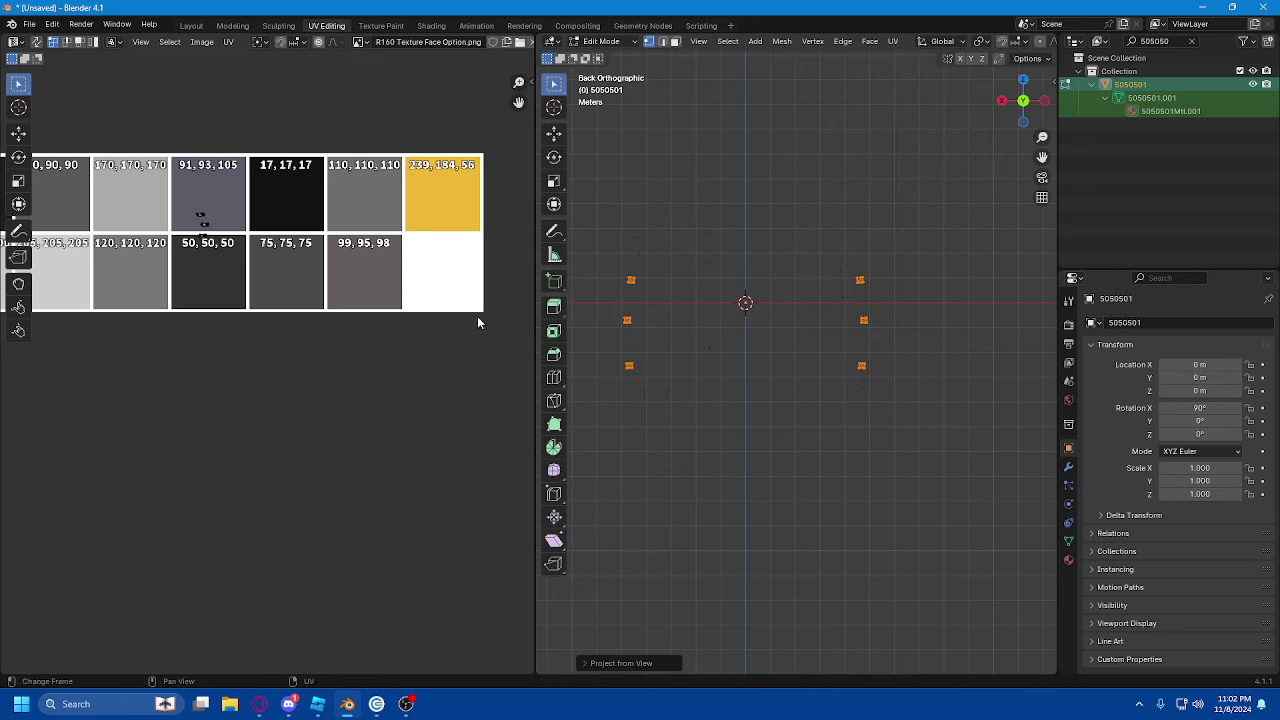
key(a)
key(s)
click(123, 246)
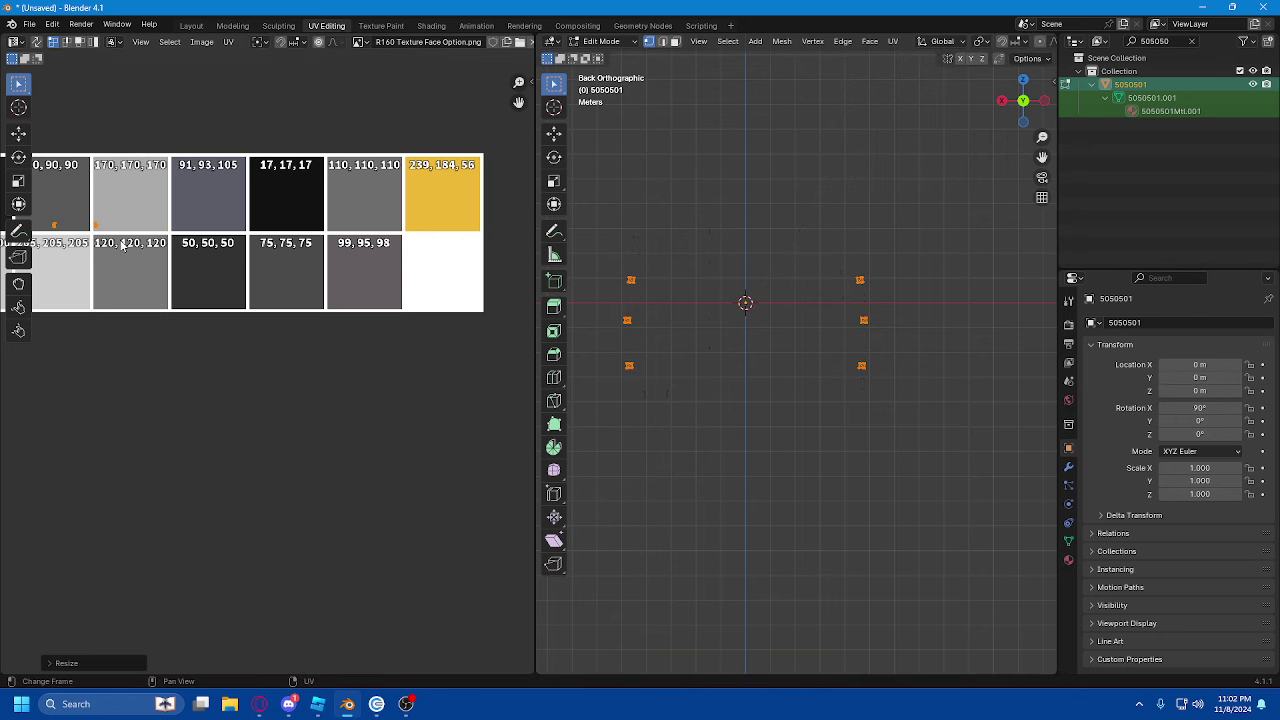
key(g)
click(232, 292)
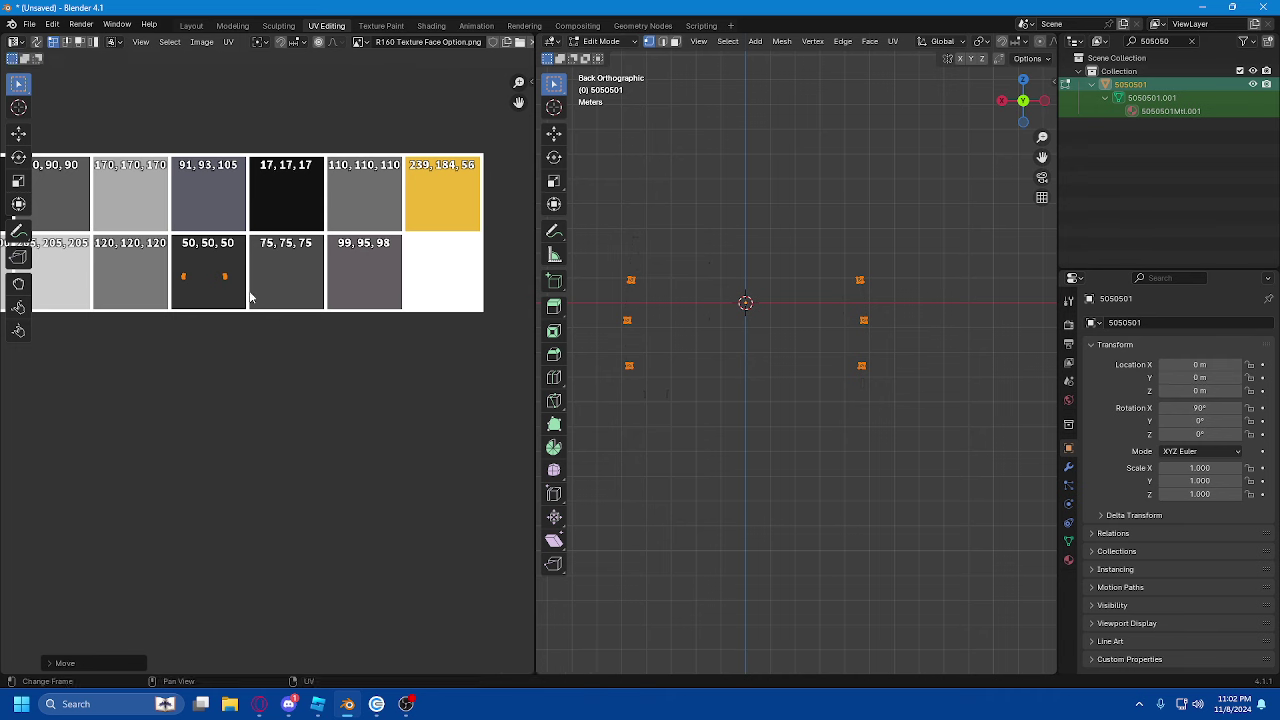
click(605, 41)
click(602, 59)
- Filter the outliner by 75757 and project the UVs of 7575751 from view
text(75757)
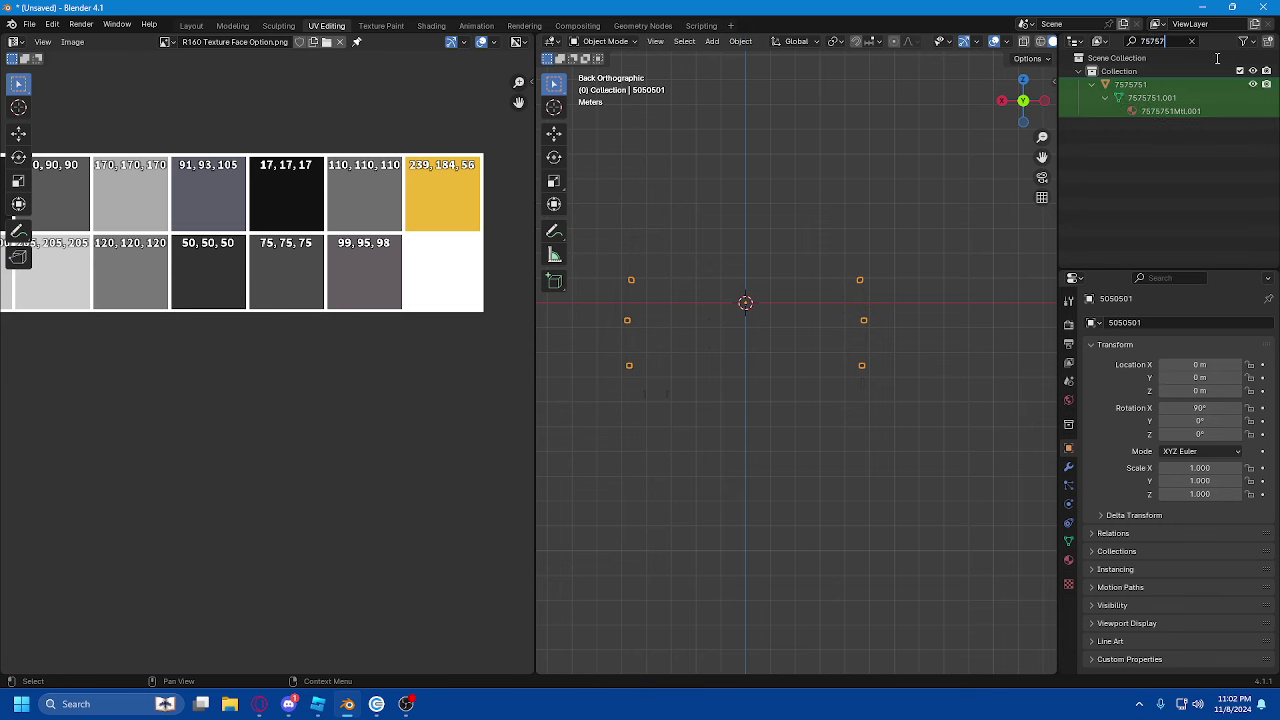
click(1130, 84)
click(605, 41)
click(612, 74)
key(a)
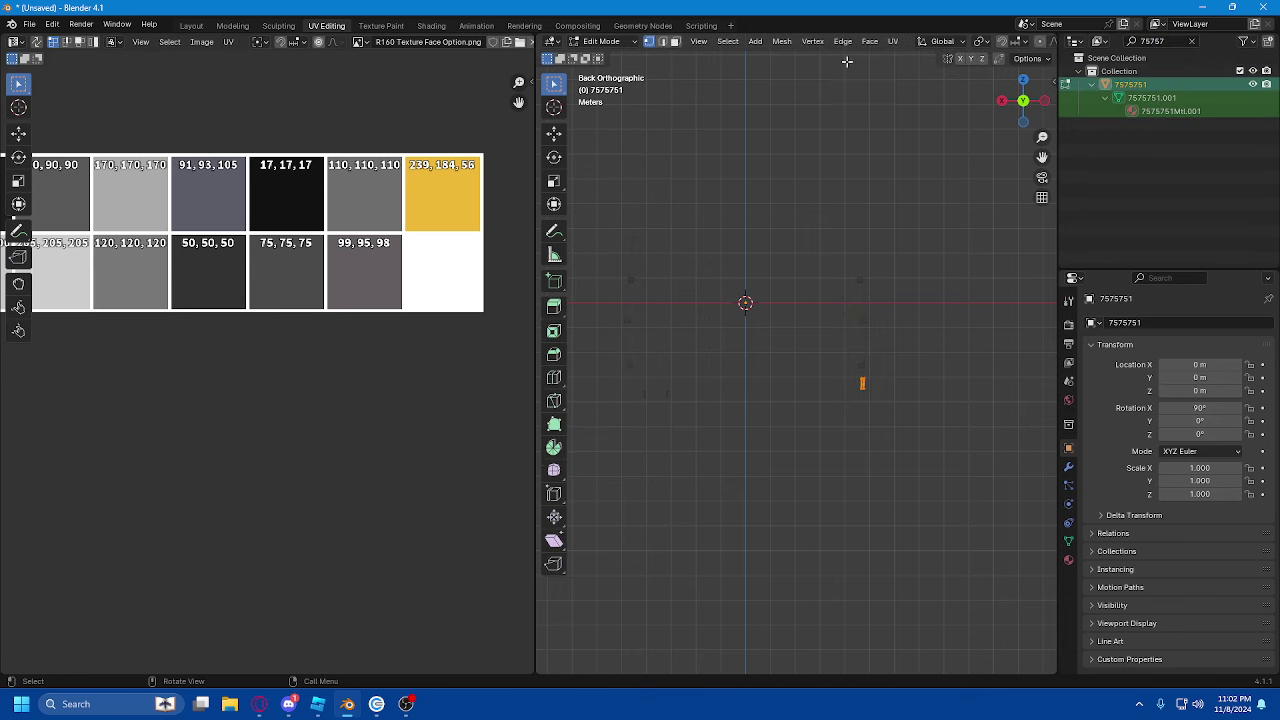
click(892, 41)
click(943, 166)
- Place the scaled-down UVs of 7575751 on the 75, 75, 75 swatch, then hide the object in Object Mode
key(s)
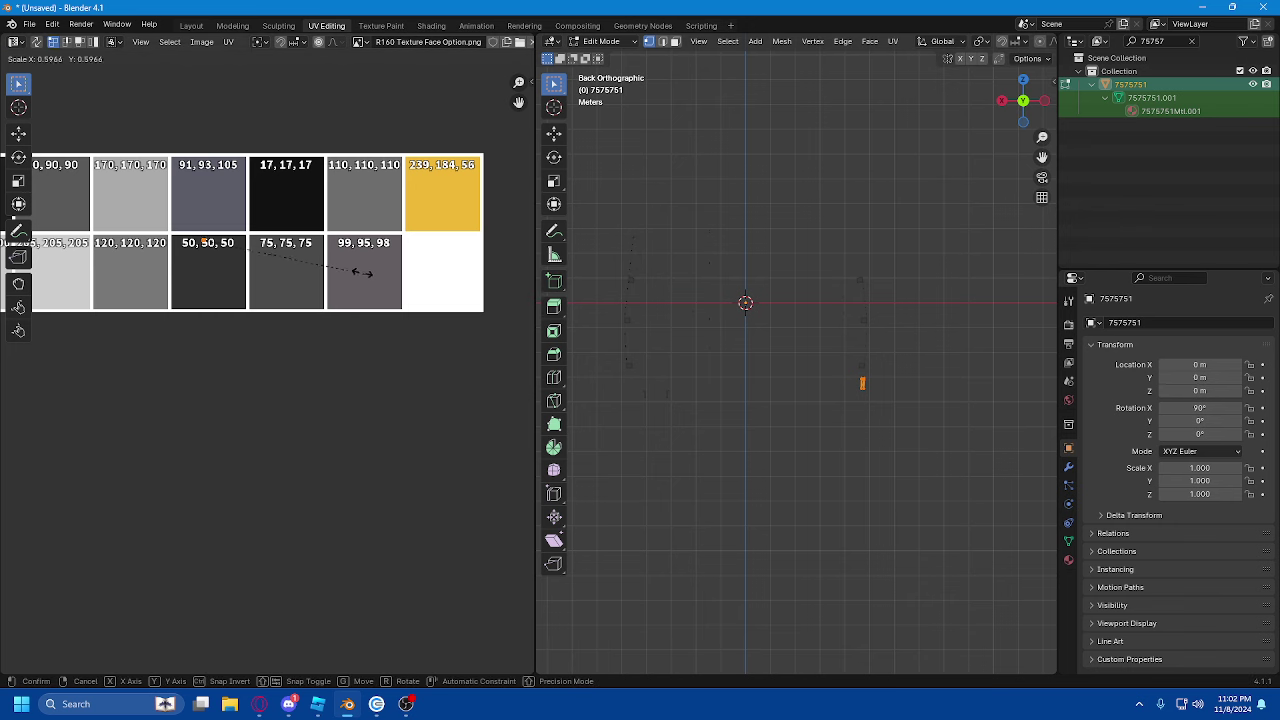
click(255, 234)
key(g)
click(337, 268)
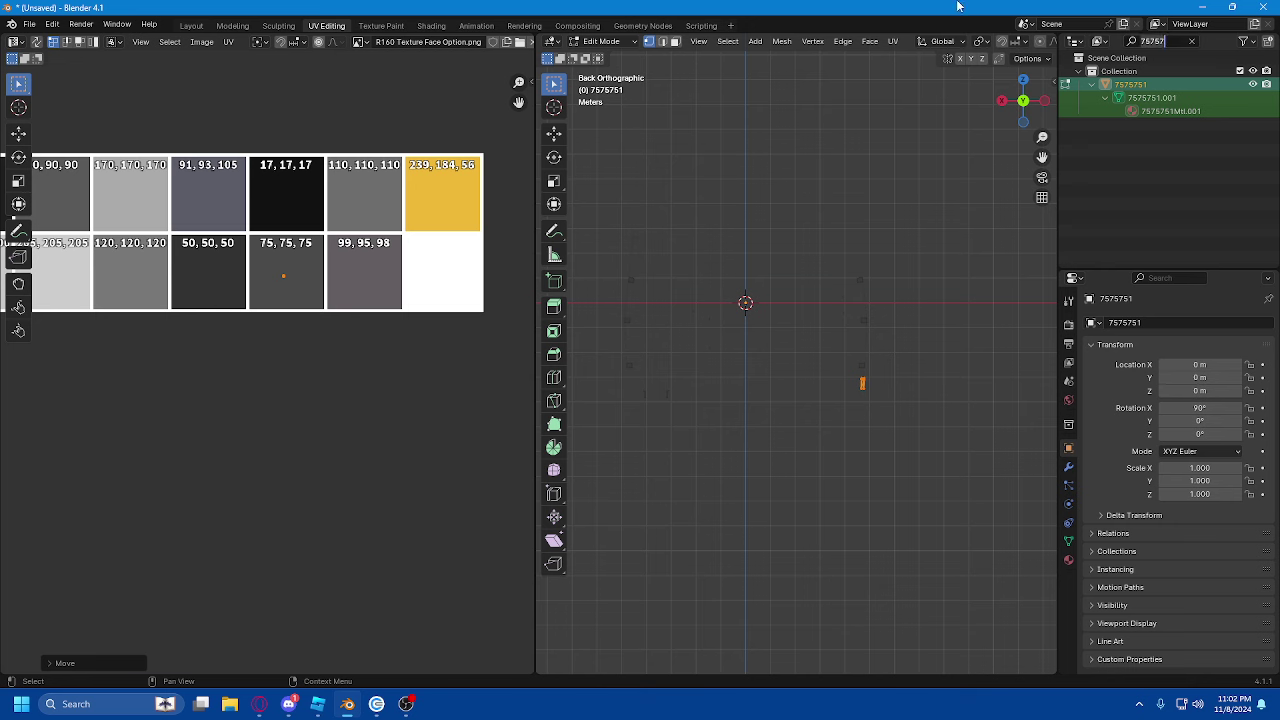
click(601, 41)
click(610, 57)
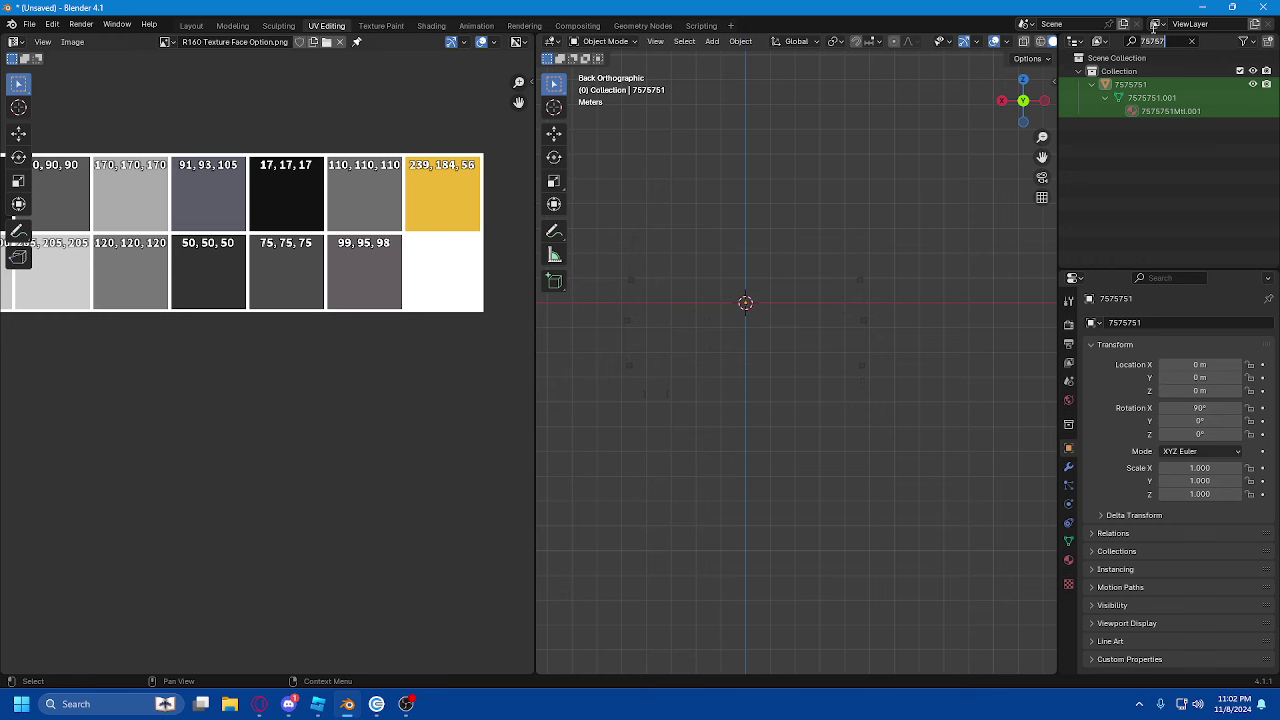
- Filter the outliner by 999598 and select the objects 9995981 through 9995985
text(99)
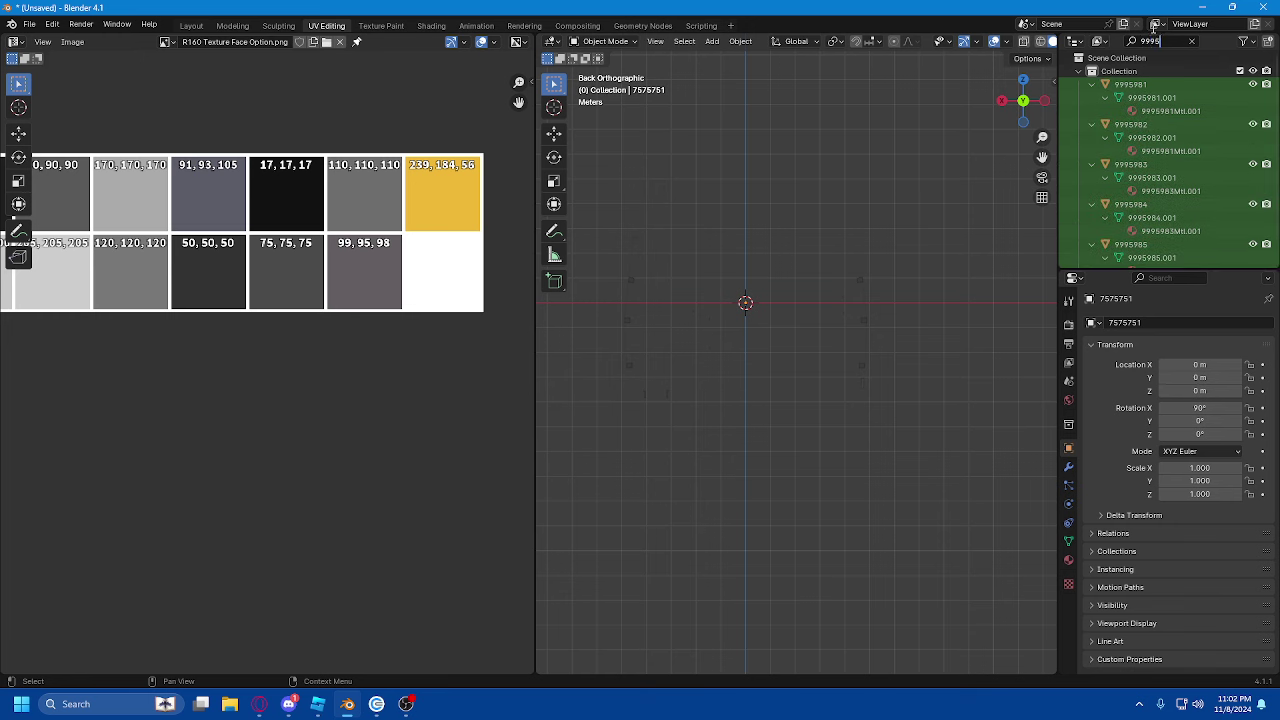
text(9598)
click(1126, 88)
scroll(1149, 110, down, 1)
shift+click(1137, 229)
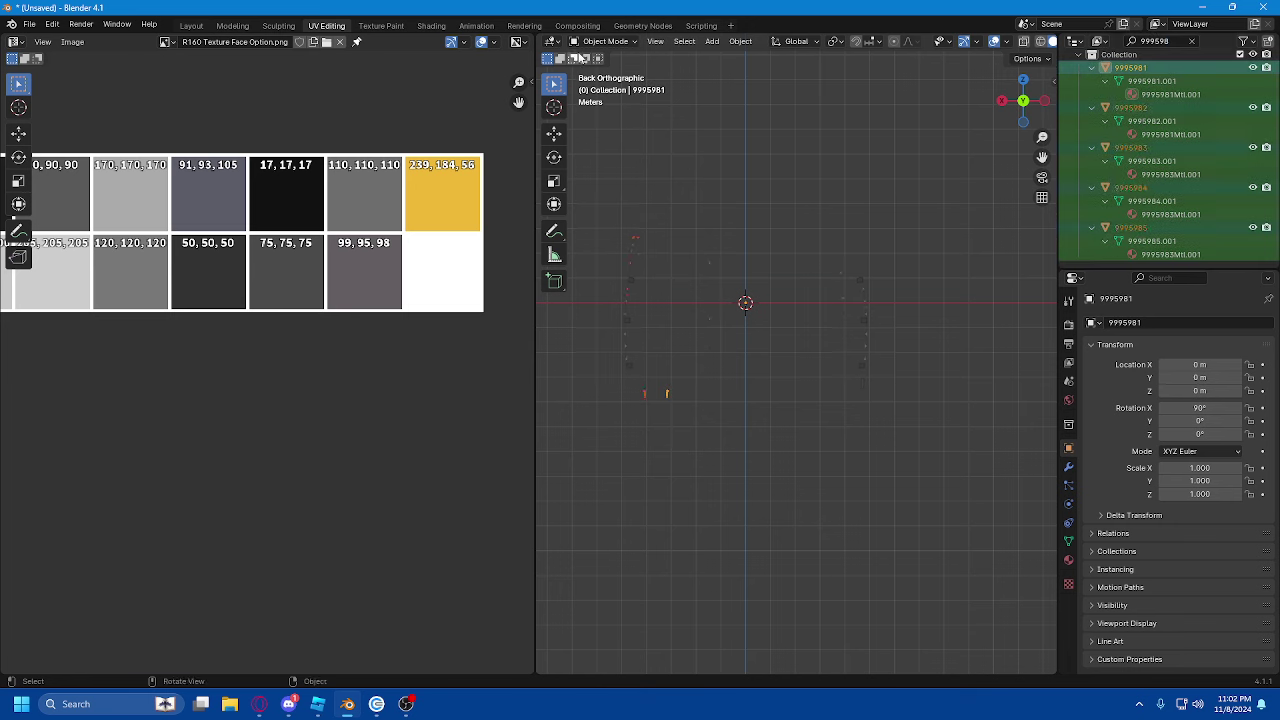
- Switch 9995981 through 9995985 to Edit Mode and project their UVs from view
click(600, 42)
click(605, 69)
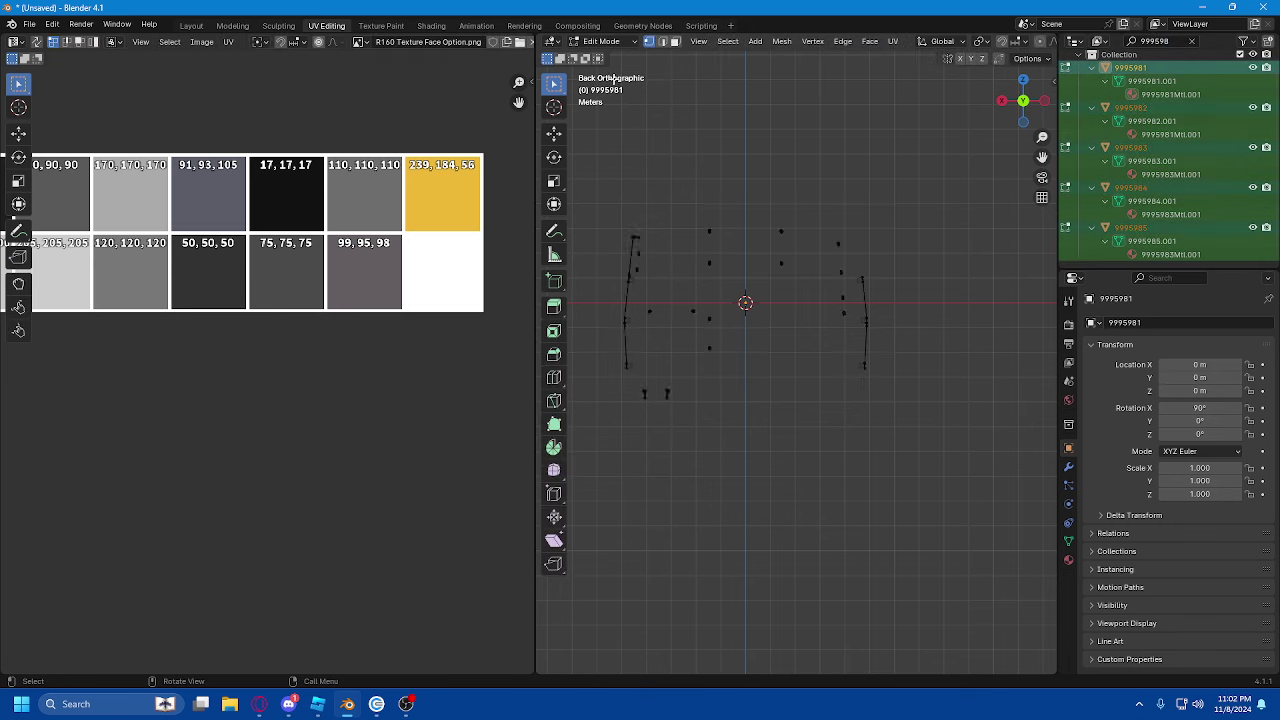
click(895, 49)
click(958, 164)
- Scale down the UVs of the 99, 95, 98 objects and move them onto the 99, 95, 98 swatch
key(g)
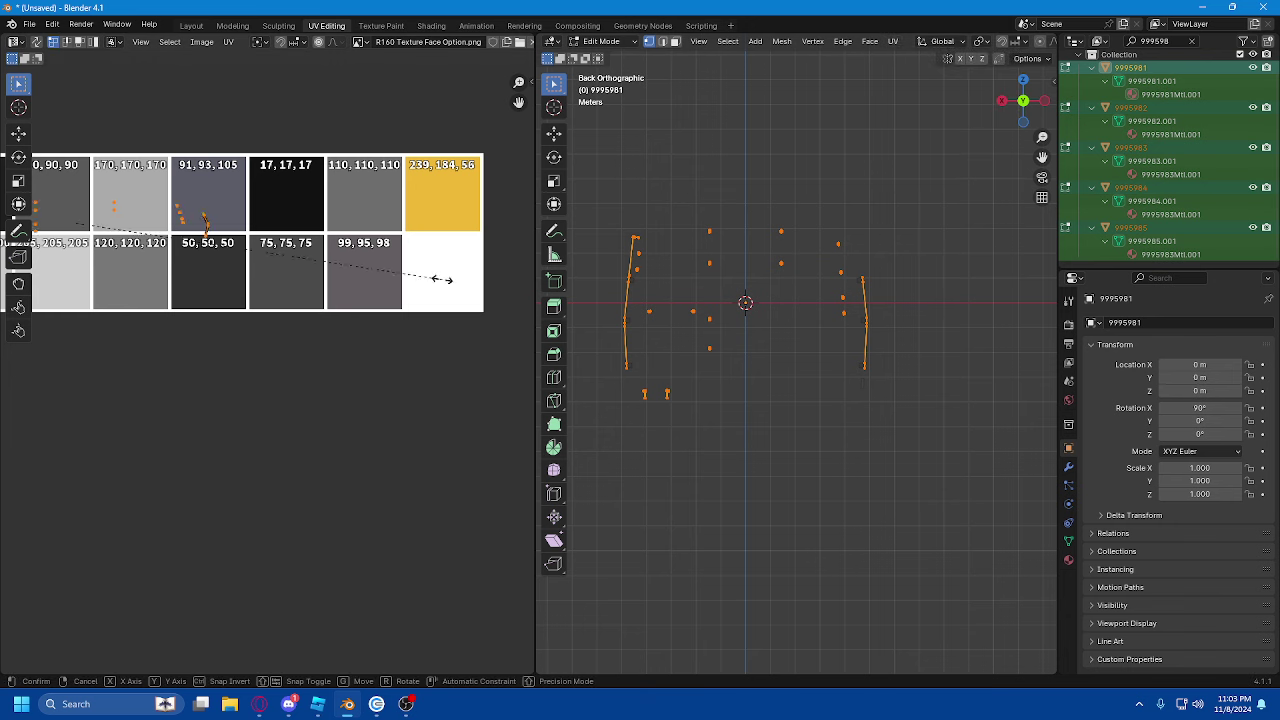
click(65, 222)
key(g)
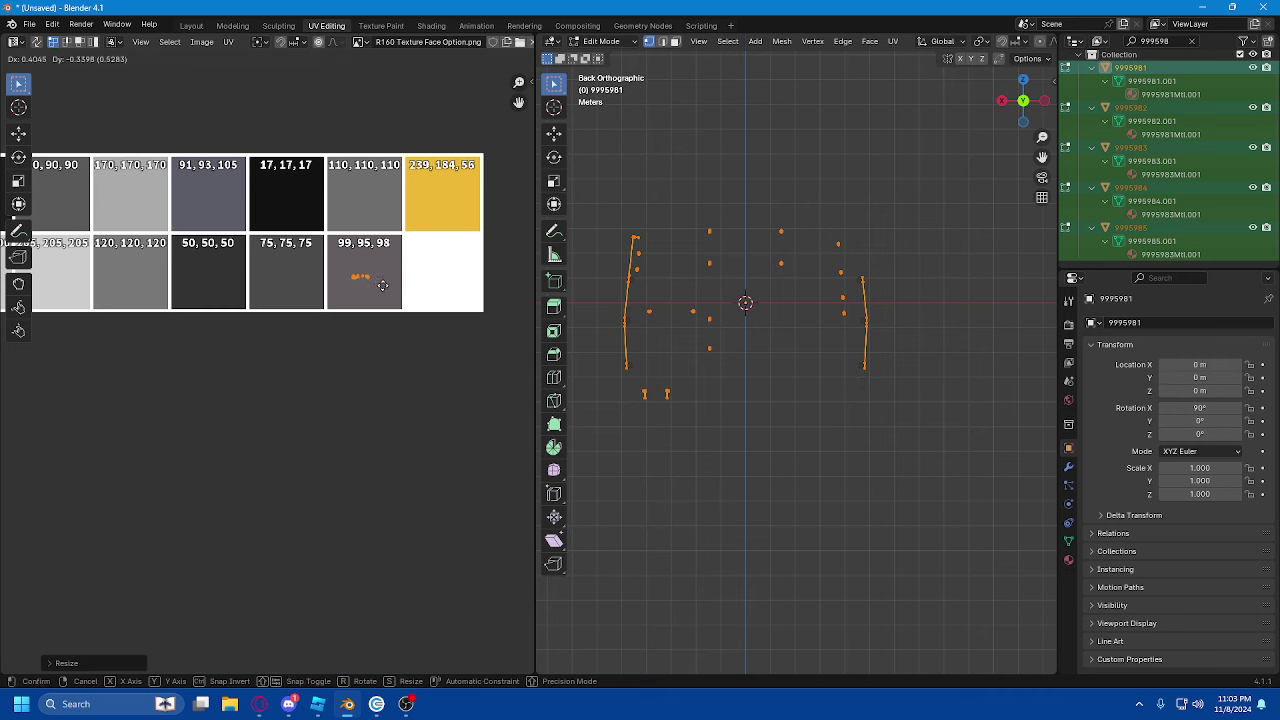
click(385, 290)
- Return the 99, 95, 98 objects to Object Mode and show all hidden objects in the Layout workspace
click(600, 42)
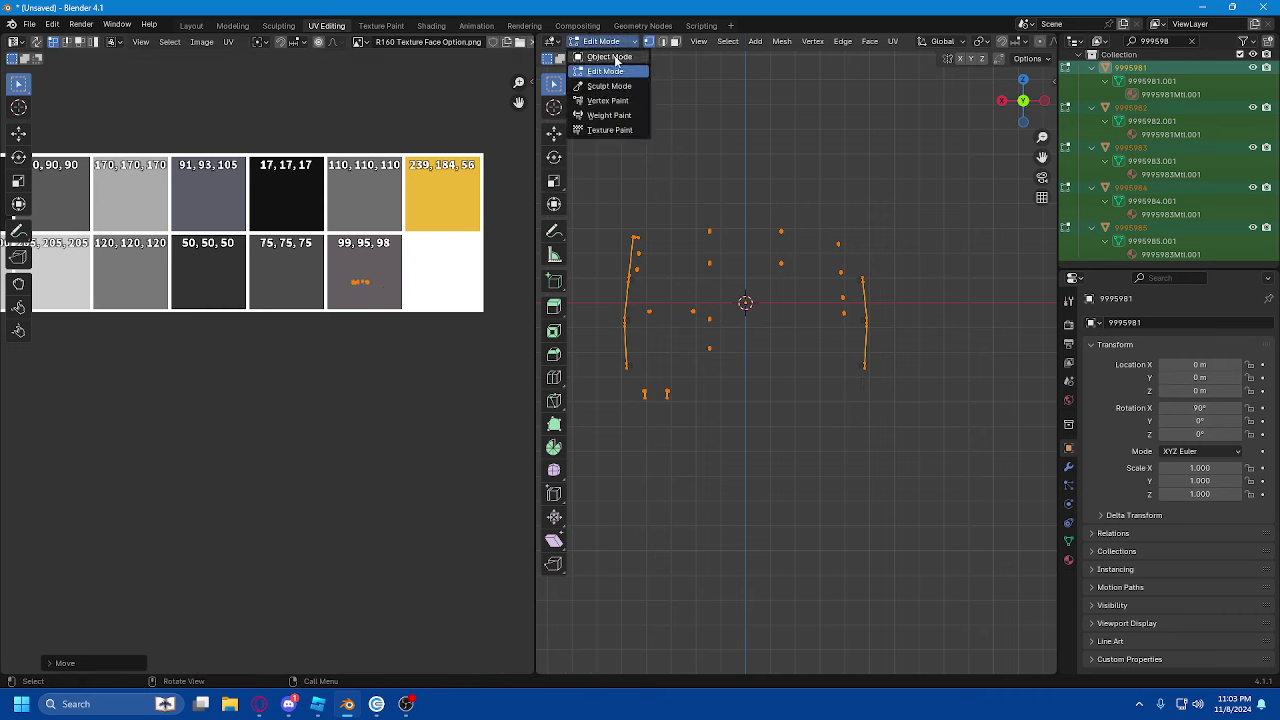
click(617, 57)
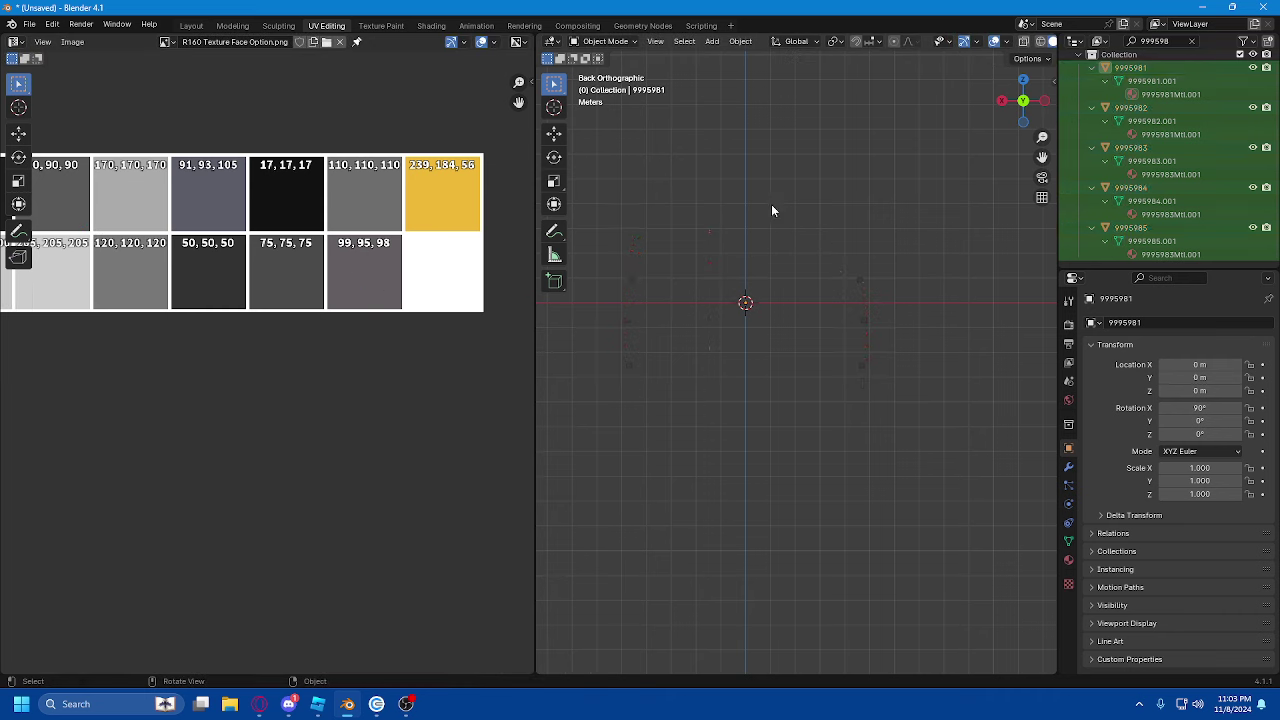
click(191, 25)
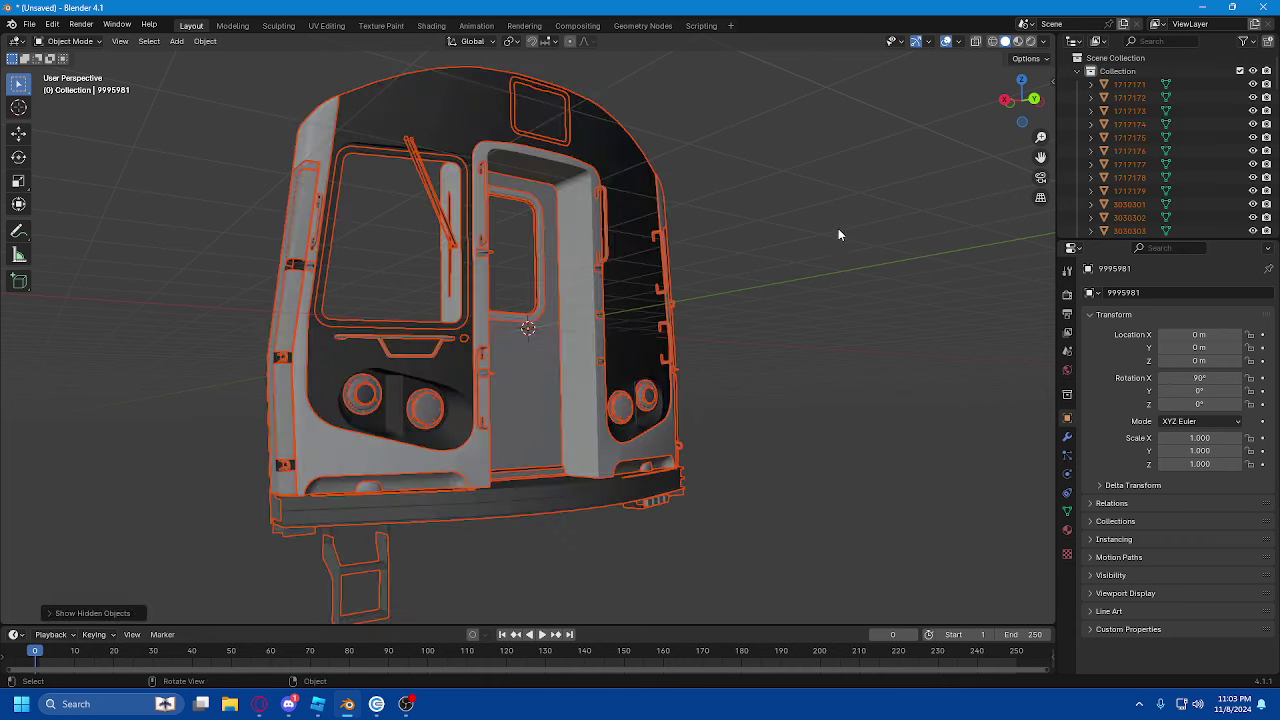
scroll(720, 395, down, 4)
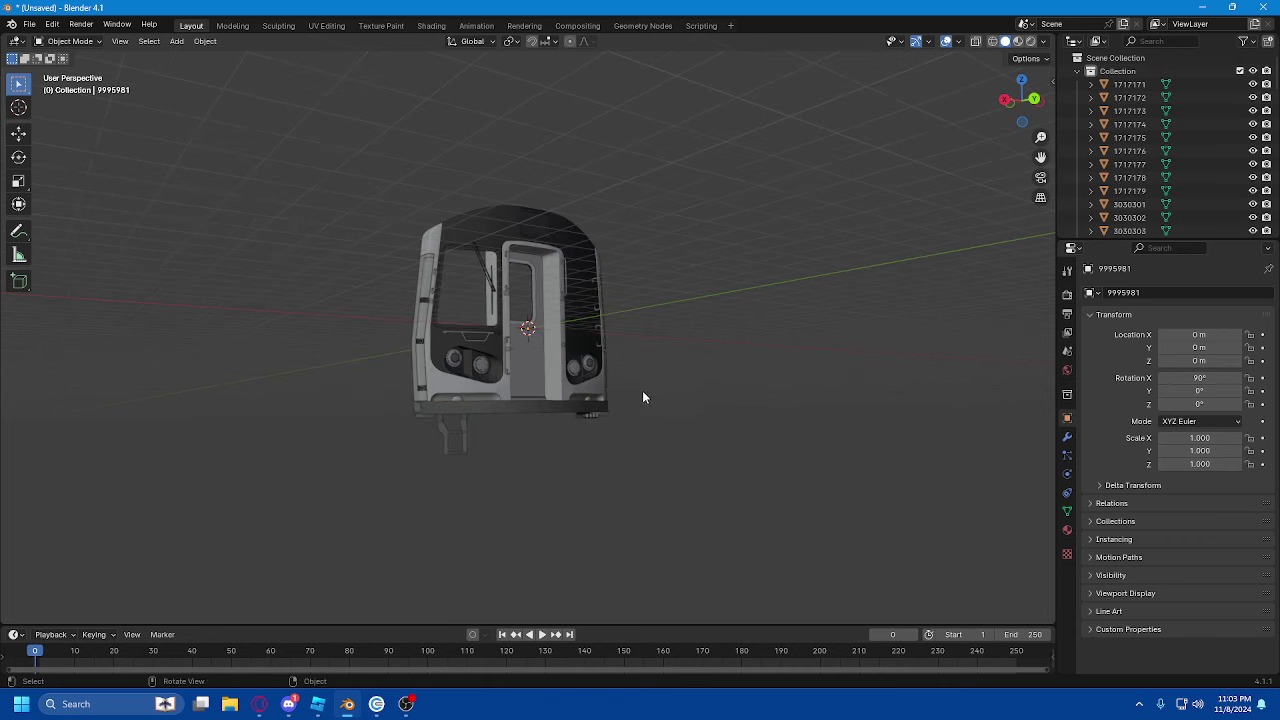
scroll(655, 370, up, 2)
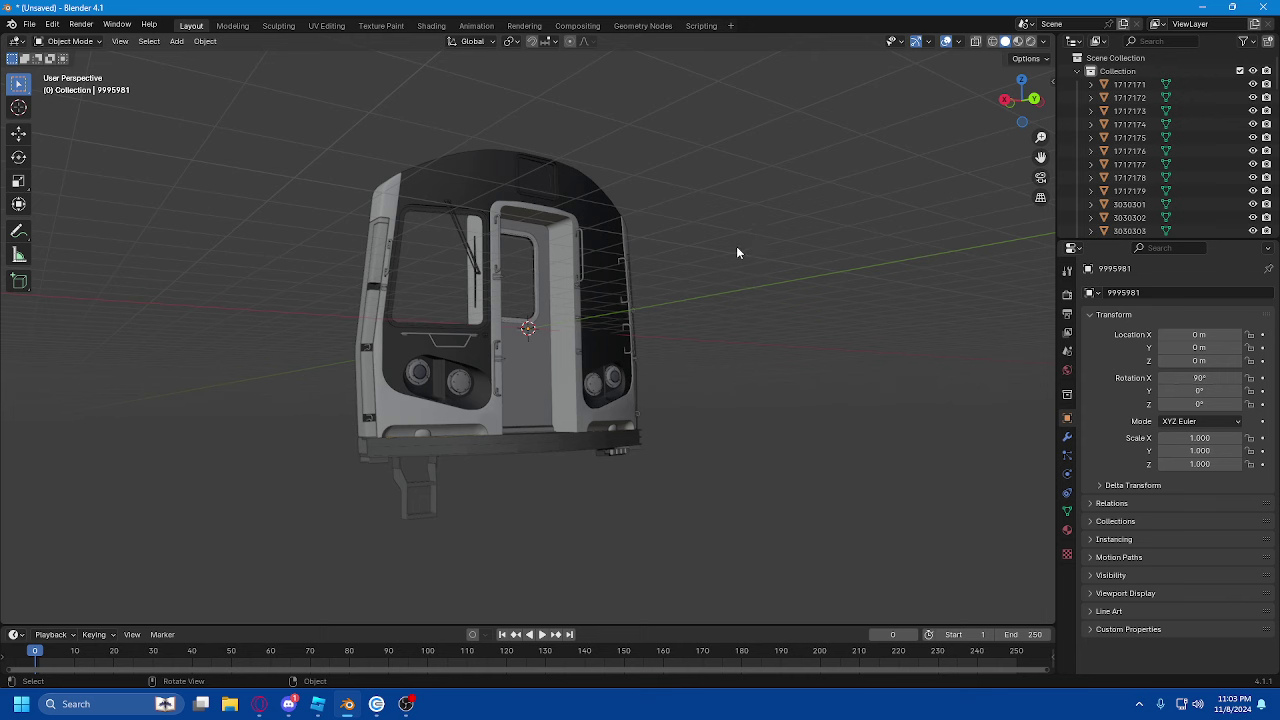
key(a)
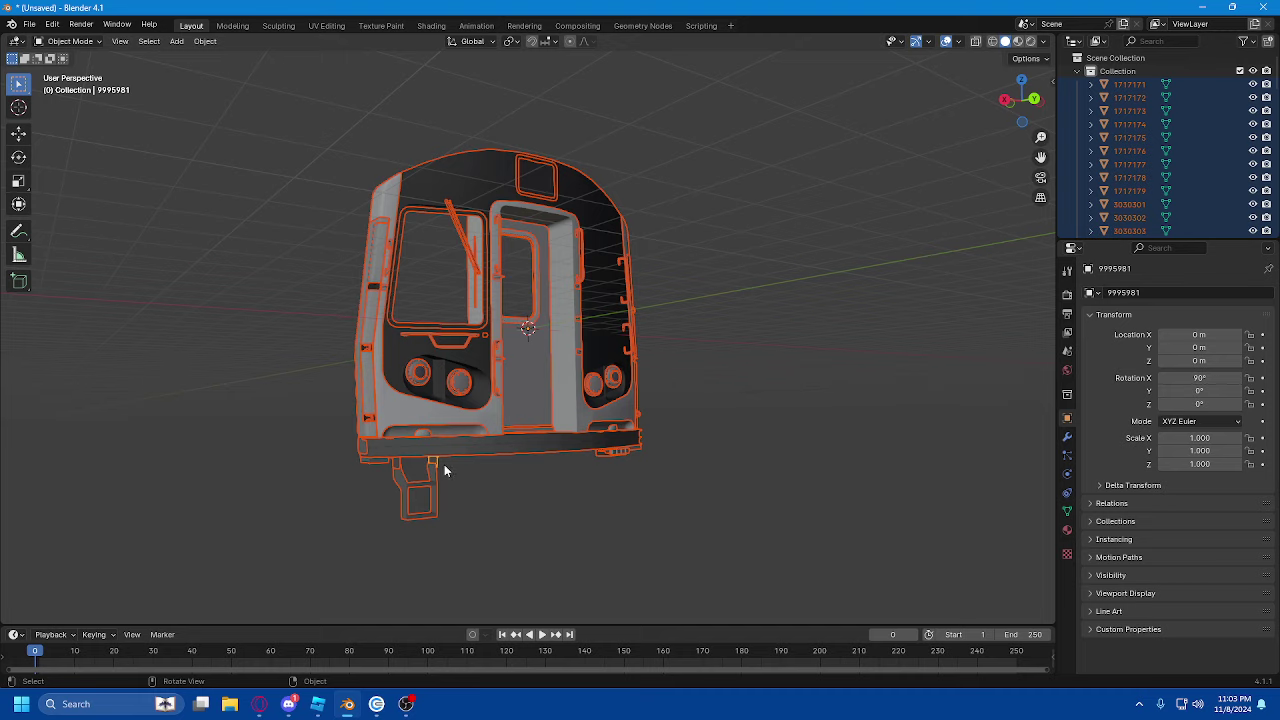
scroll(444, 470, up, 3)
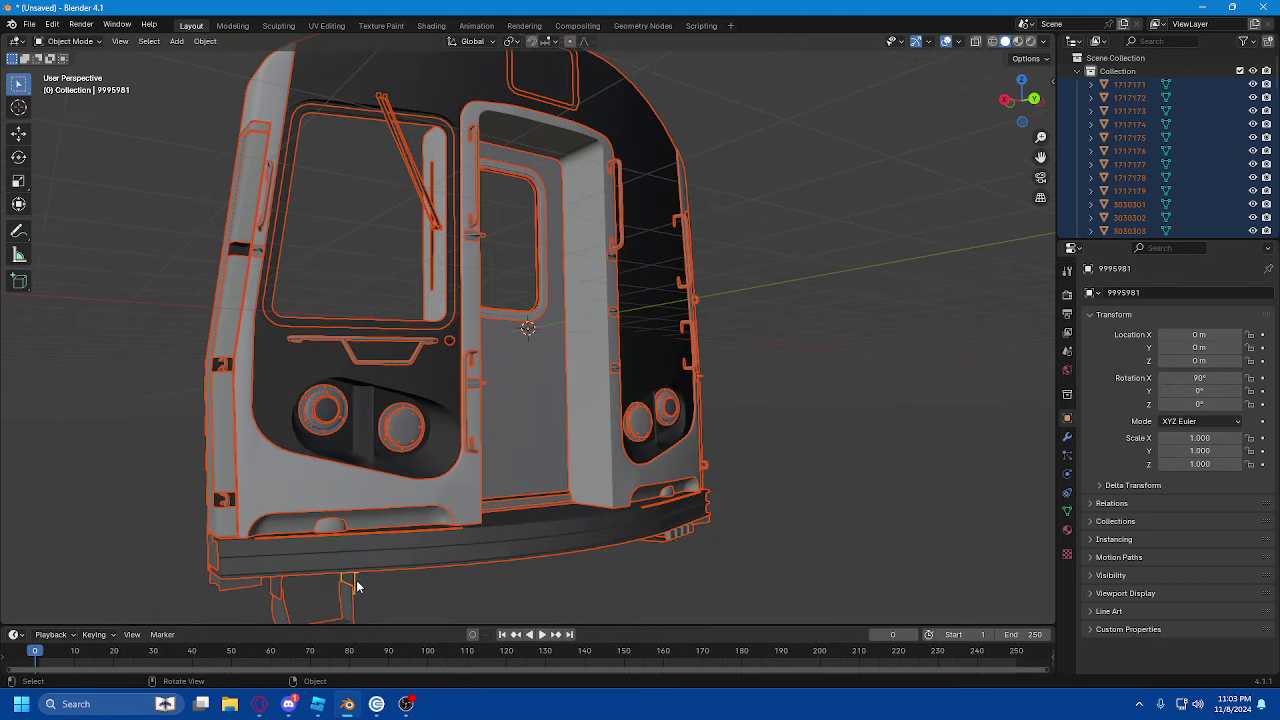
shift+click(465, 498)
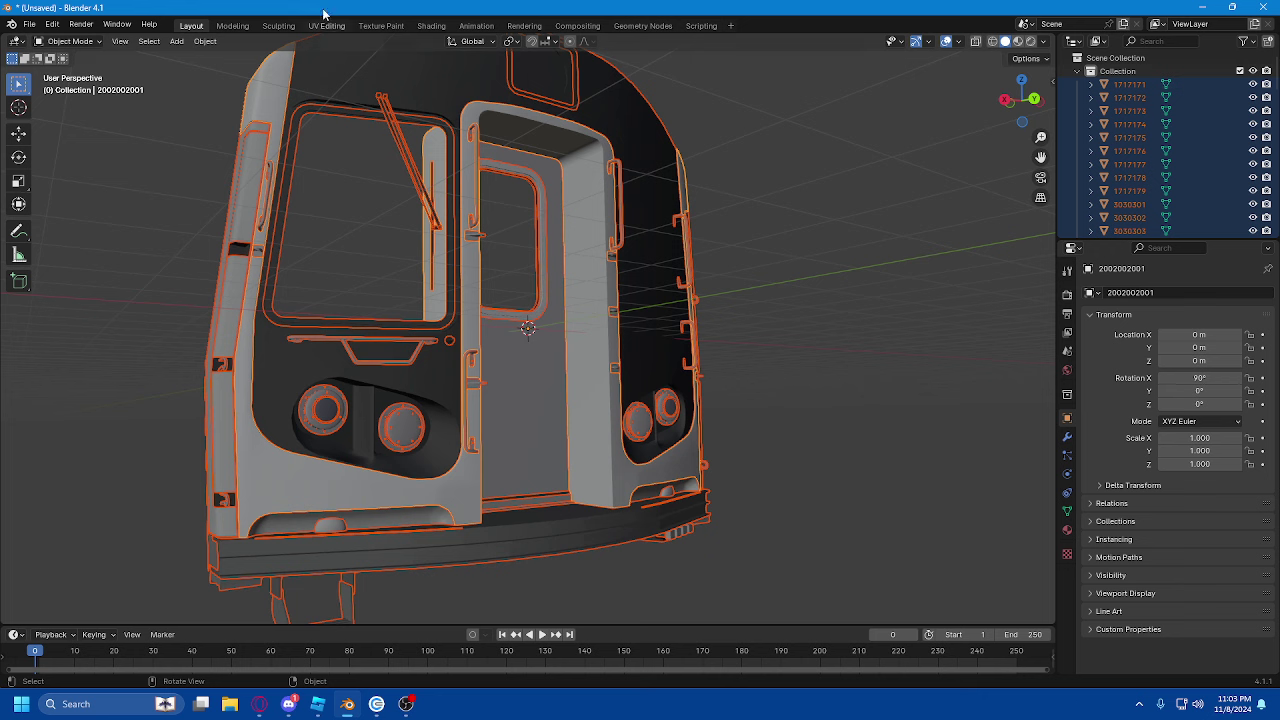
right_click(731, 208)
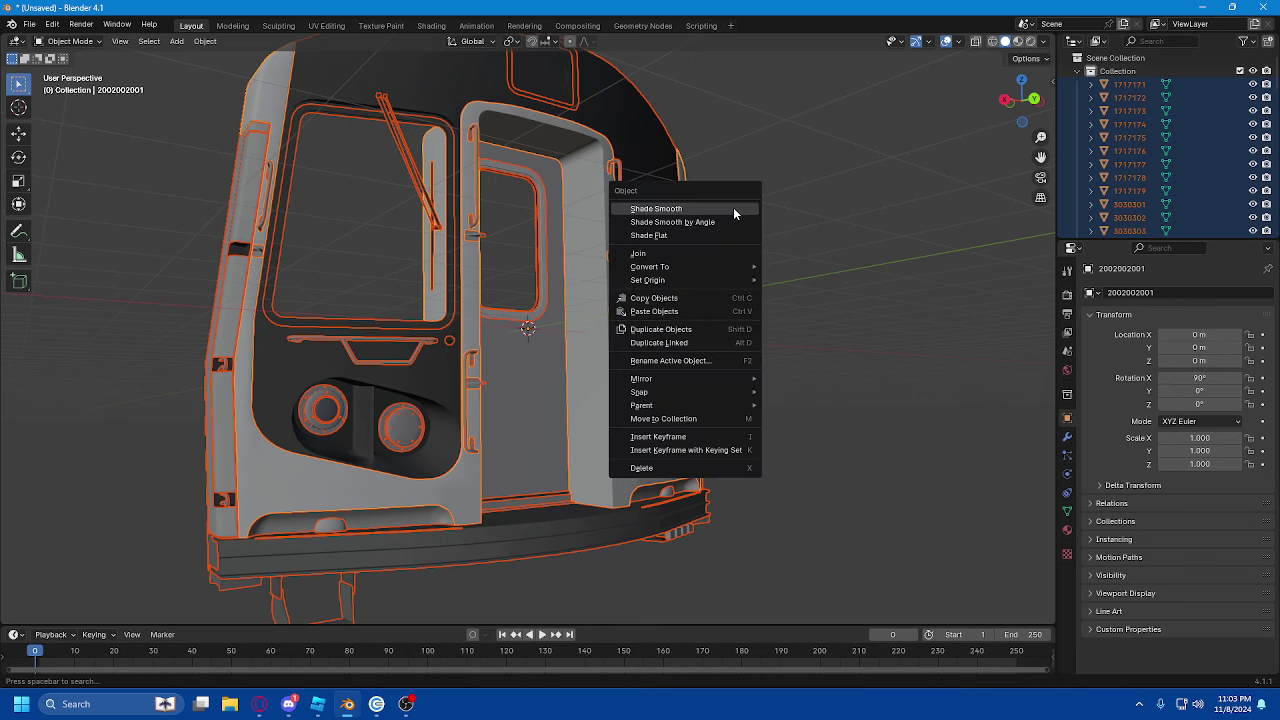
click(634, 257)
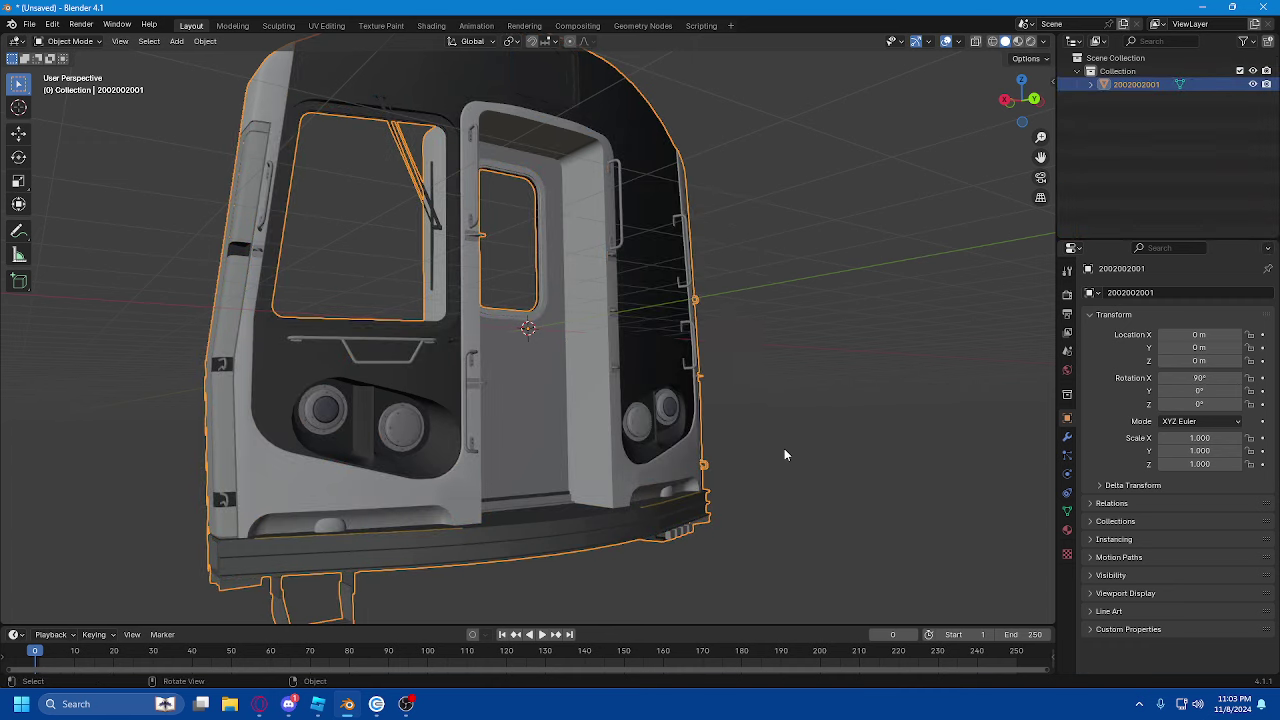
- Try moving the joined train front as one piece and undo the move
middle_drag(783, 451, 757, 364)
key(g)
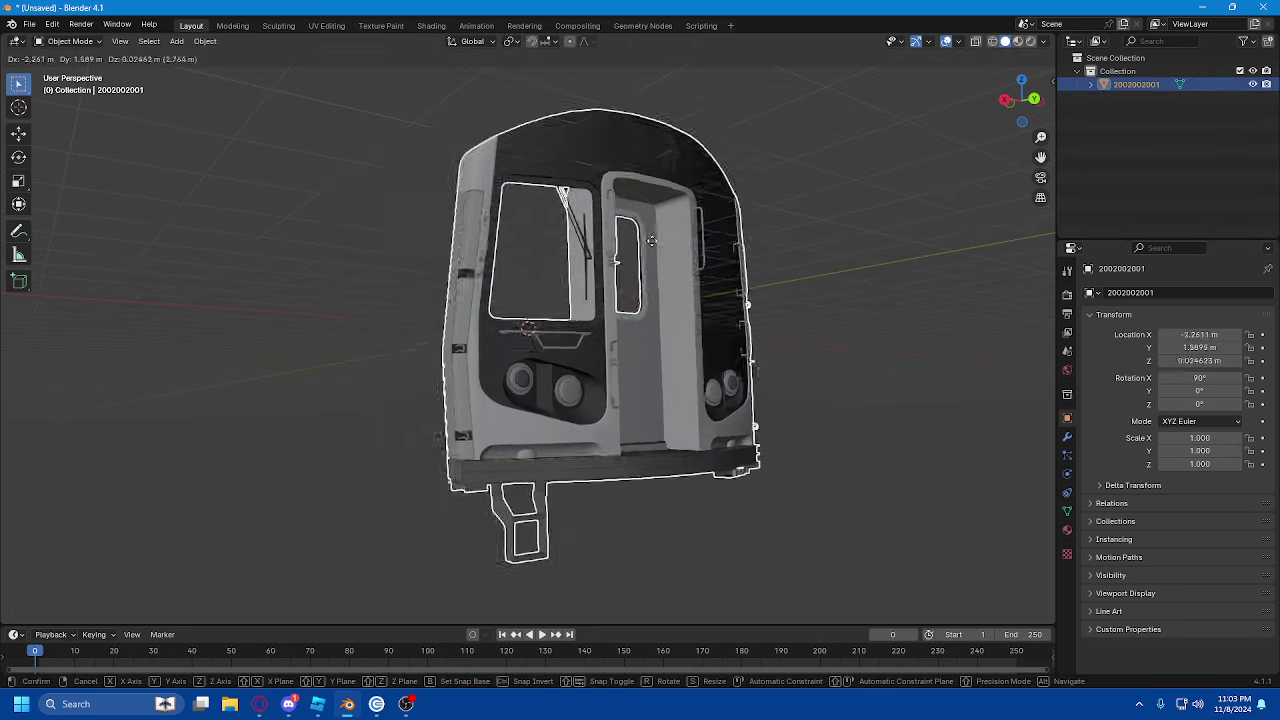
click(815, 267)
key(ctrl+z)
- Turn on the Statistics overlay in the 3D viewport
click(1043, 42)
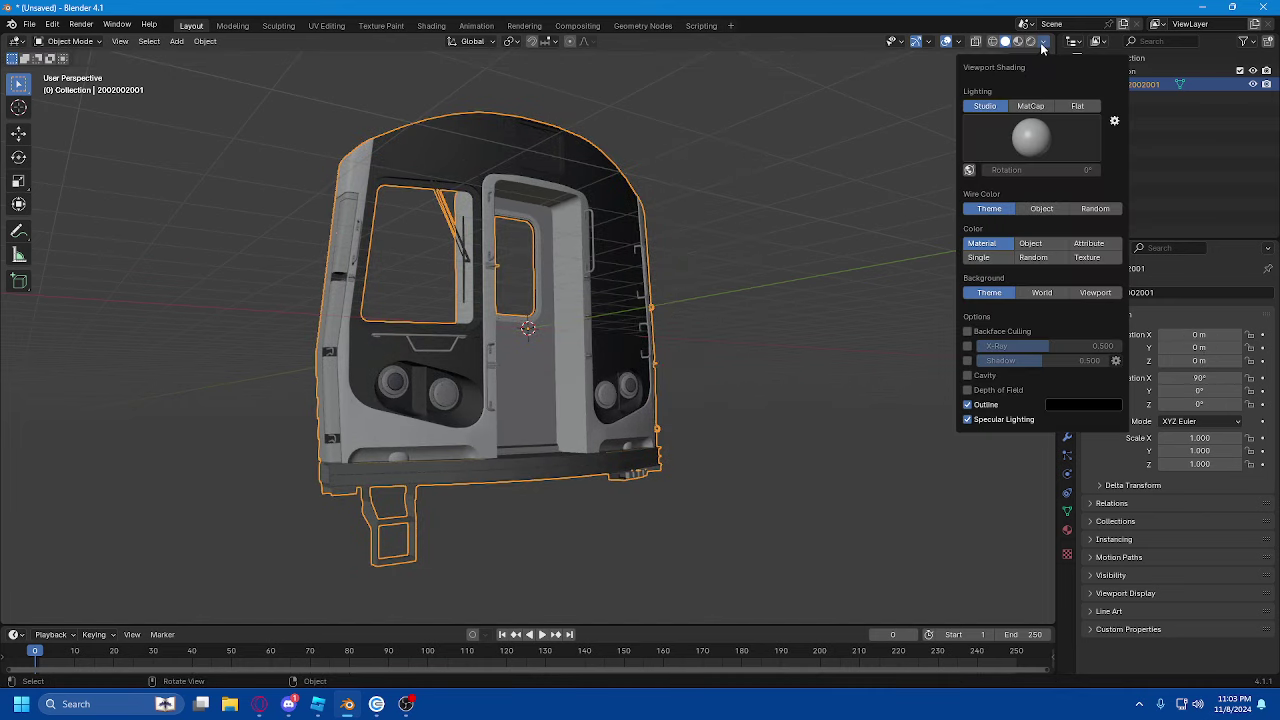
click(959, 42)
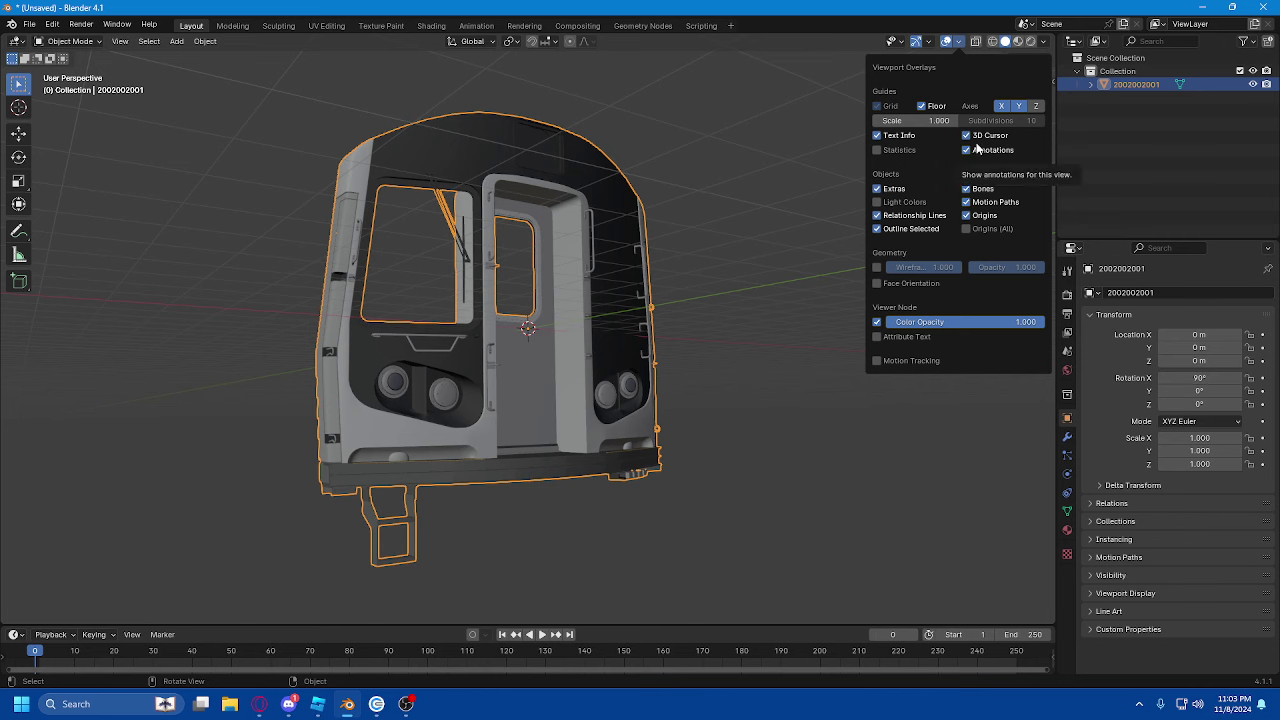
click(911, 148)
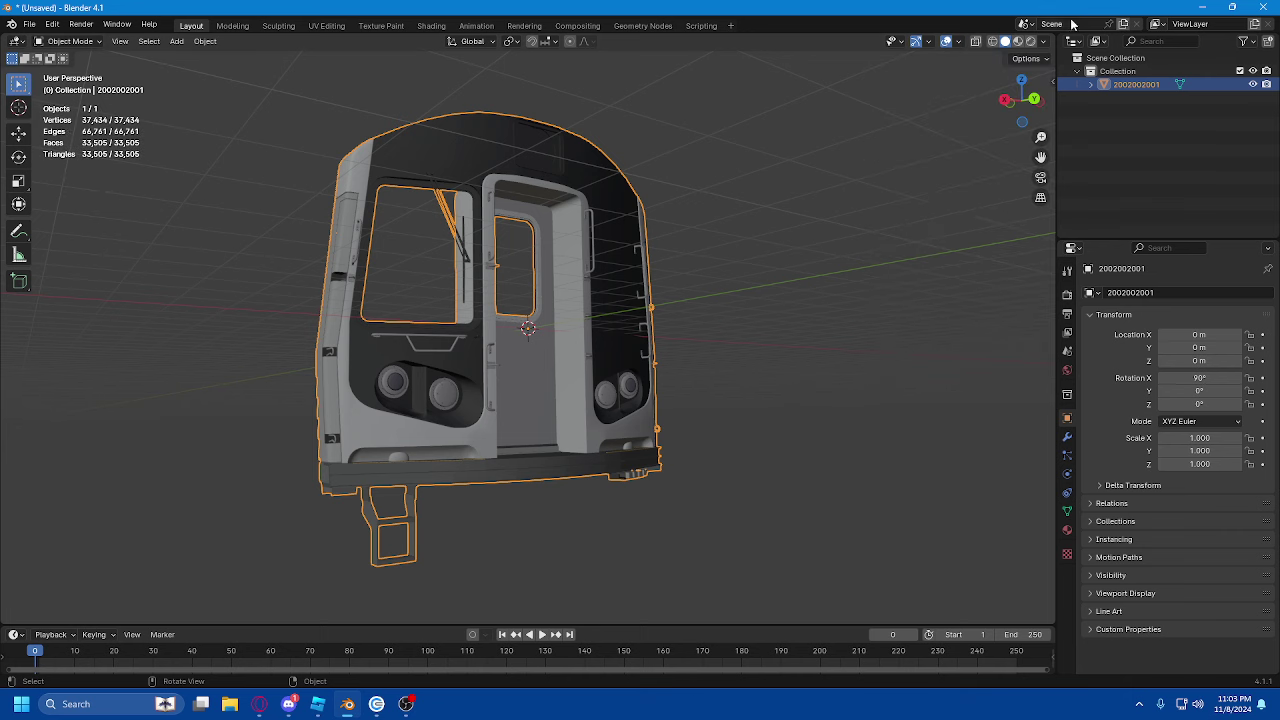
click(959, 43)
click(957, 43)
click(960, 43)
- From the back view in wireframe, separate the half without the windshield into its own object in Edit Mode, and return to Object Mode
click(1035, 99)
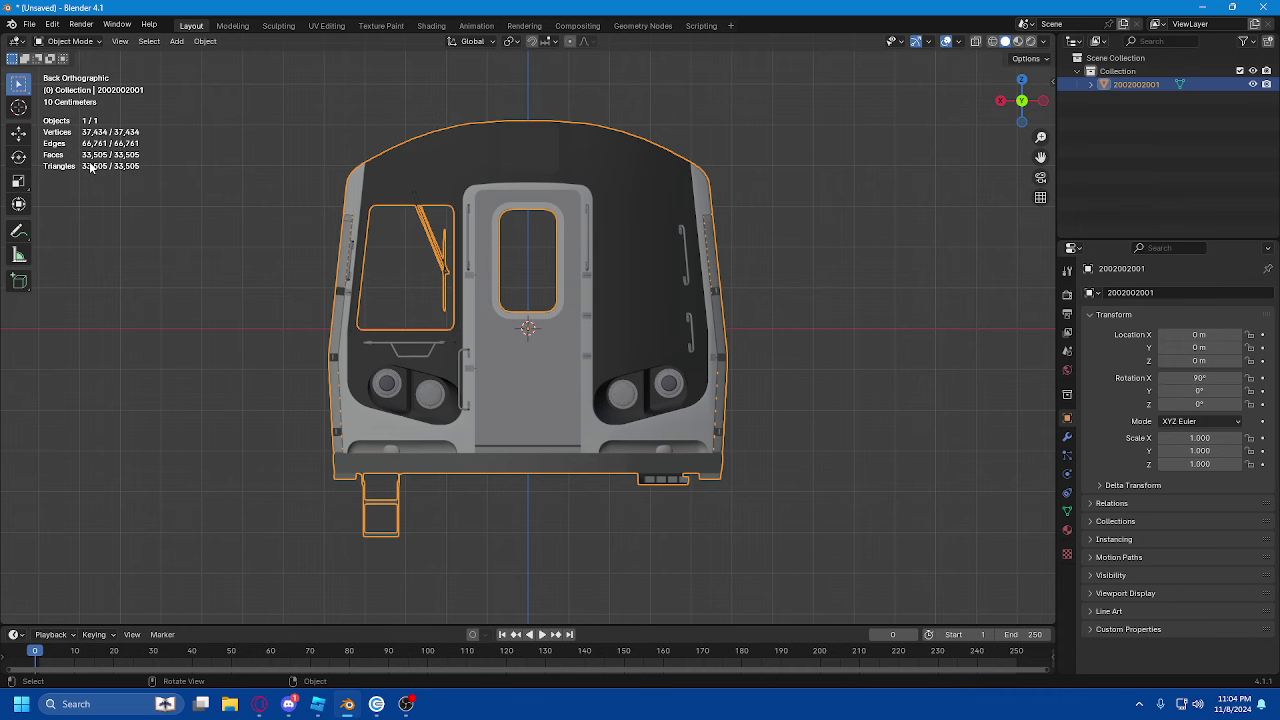
click(96, 42)
click(91, 67)
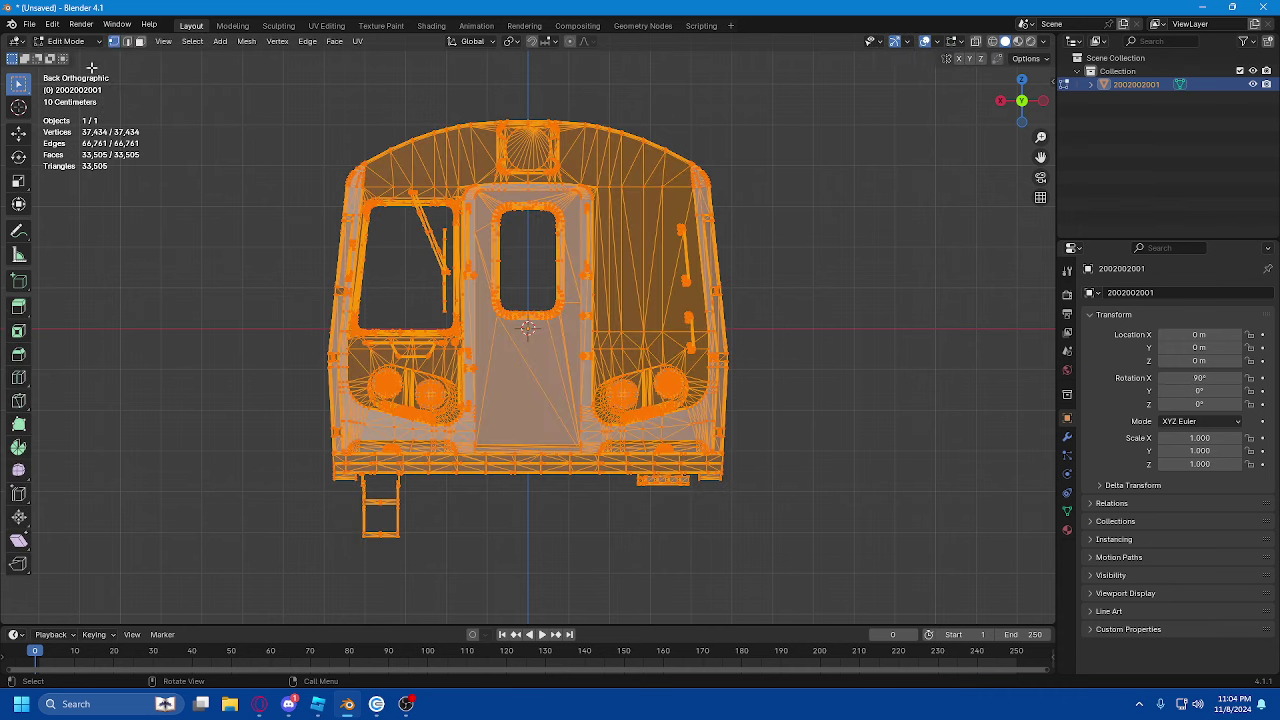
click(743, 63)
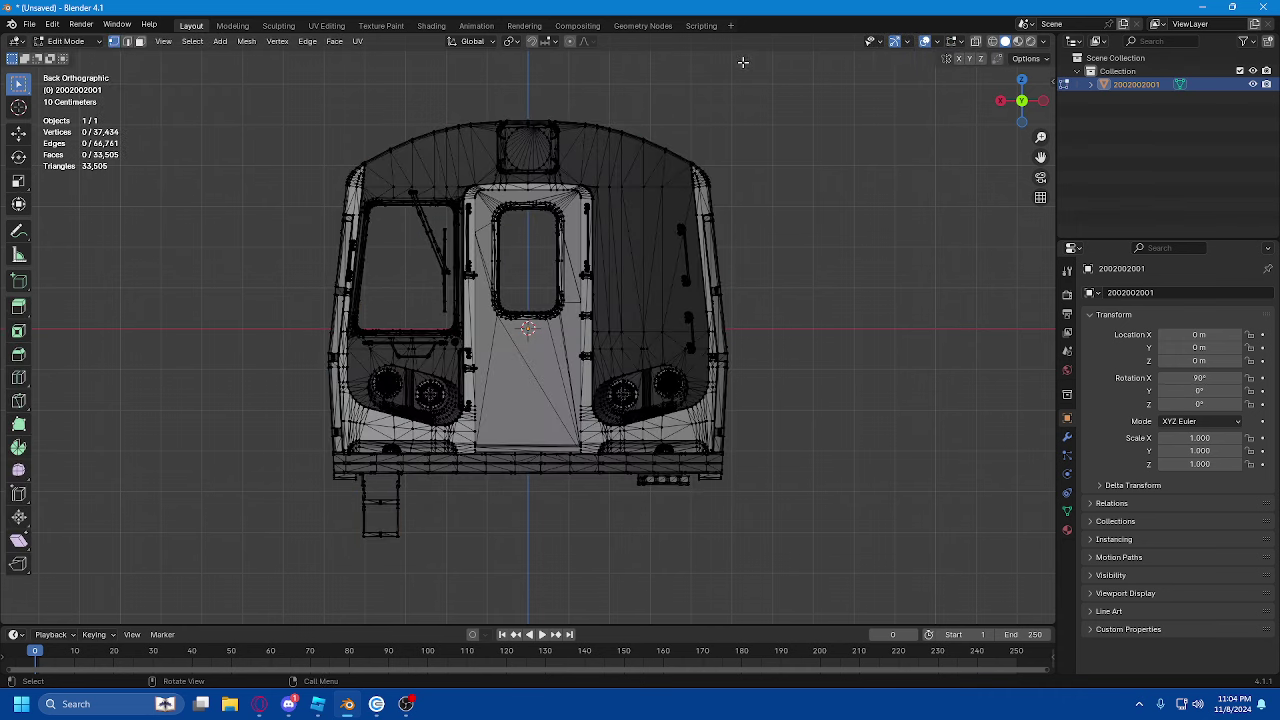
click(993, 41)
drag(829, 577, 530, 72)
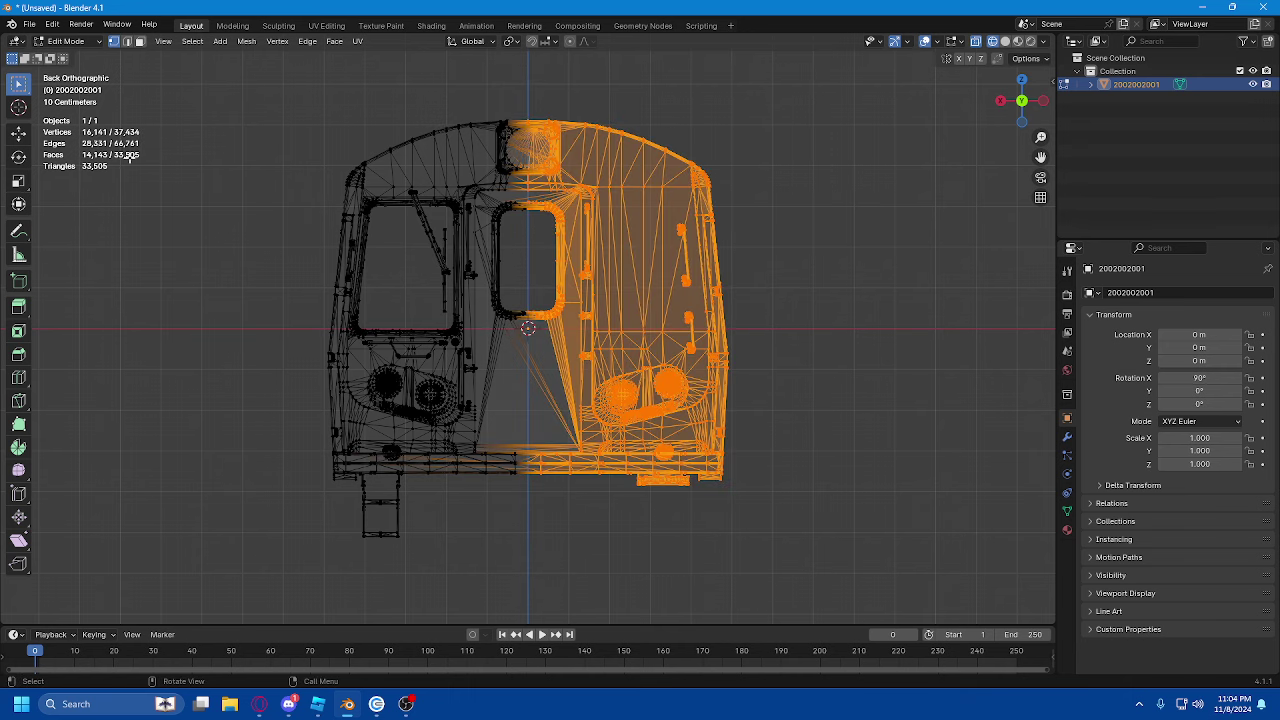
key(p)
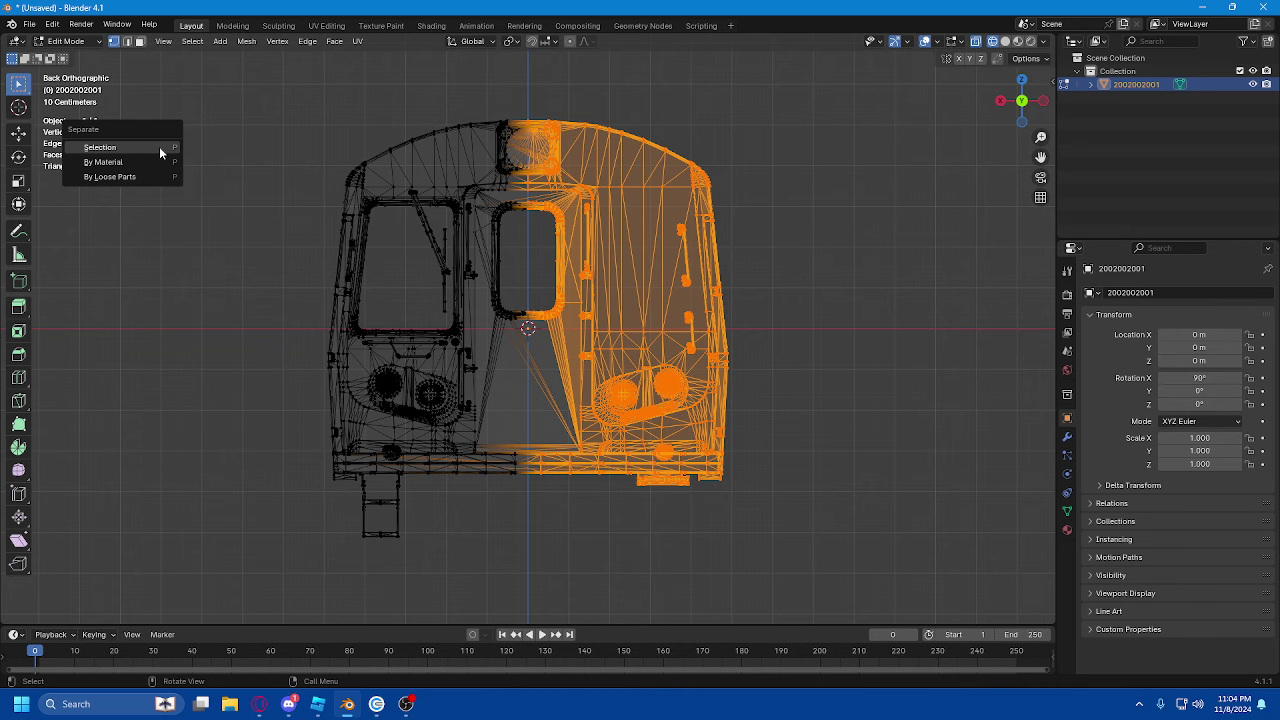
click(133, 148)
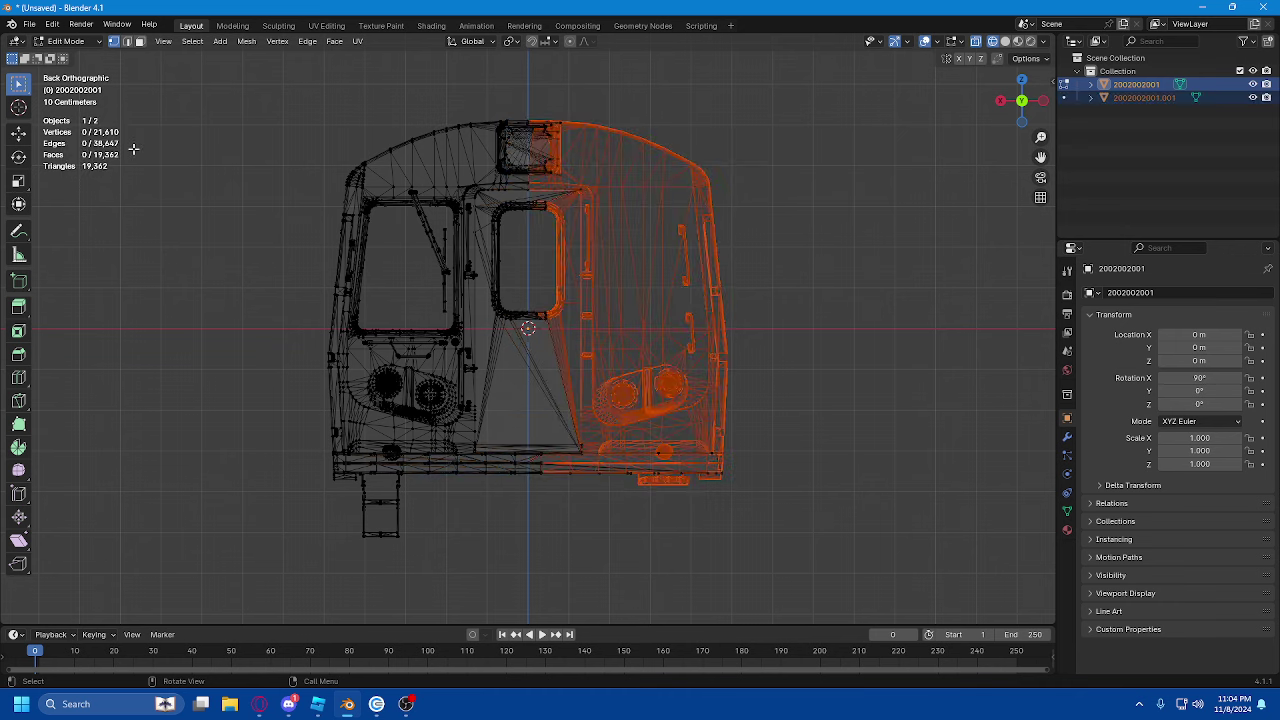
click(80, 42)
click(78, 57)
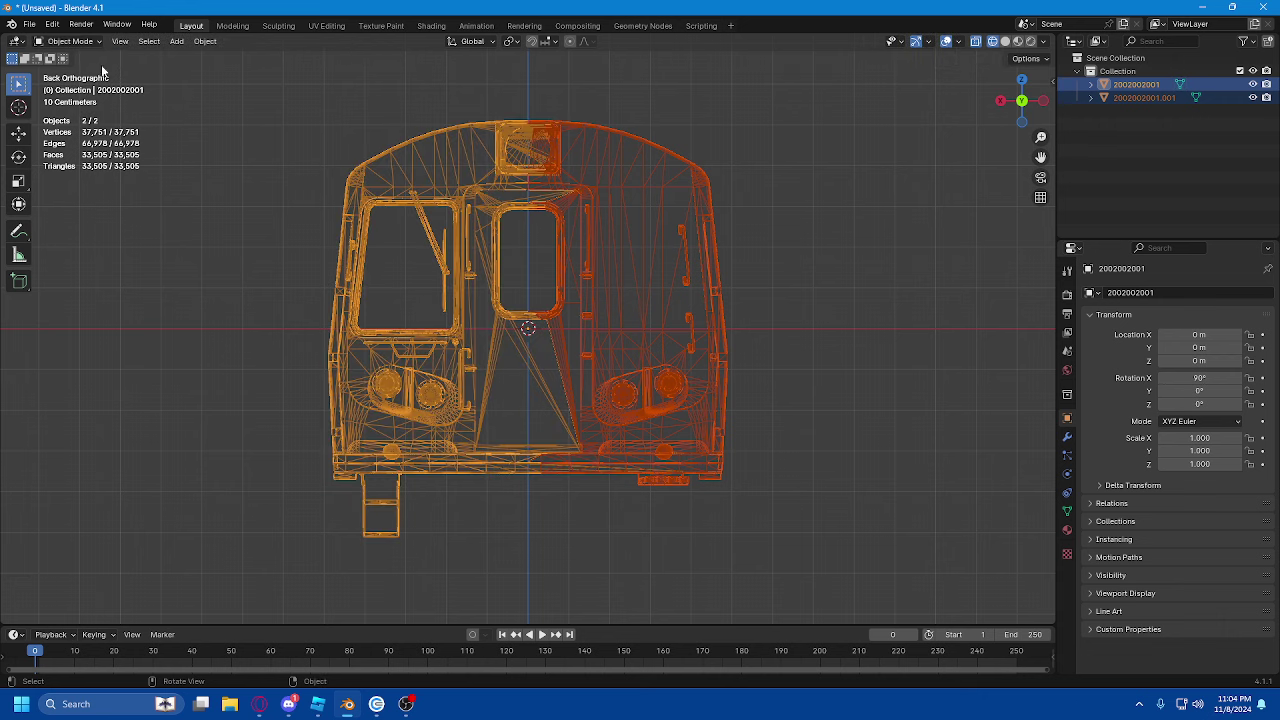
- Select each half of the train front in turn and compare their triangle counts
click(480, 100)
click(573, 170)
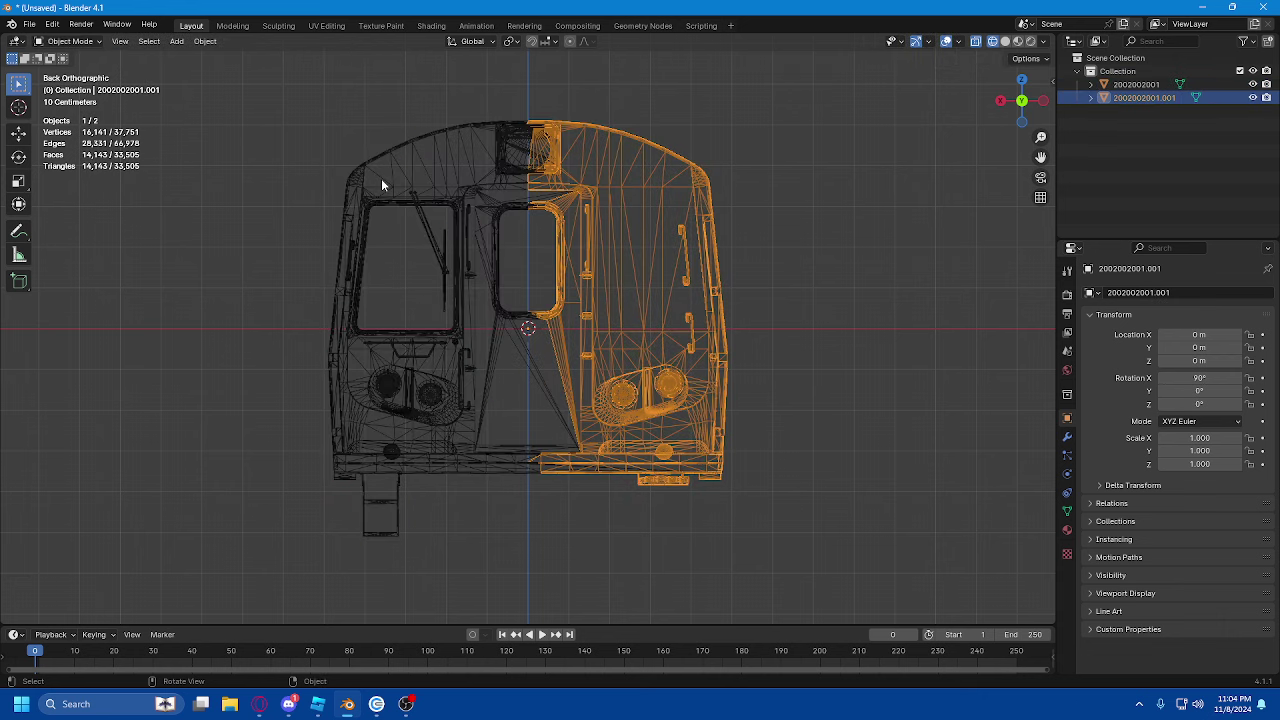
click(381, 184)
click(616, 146)
click(786, 148)
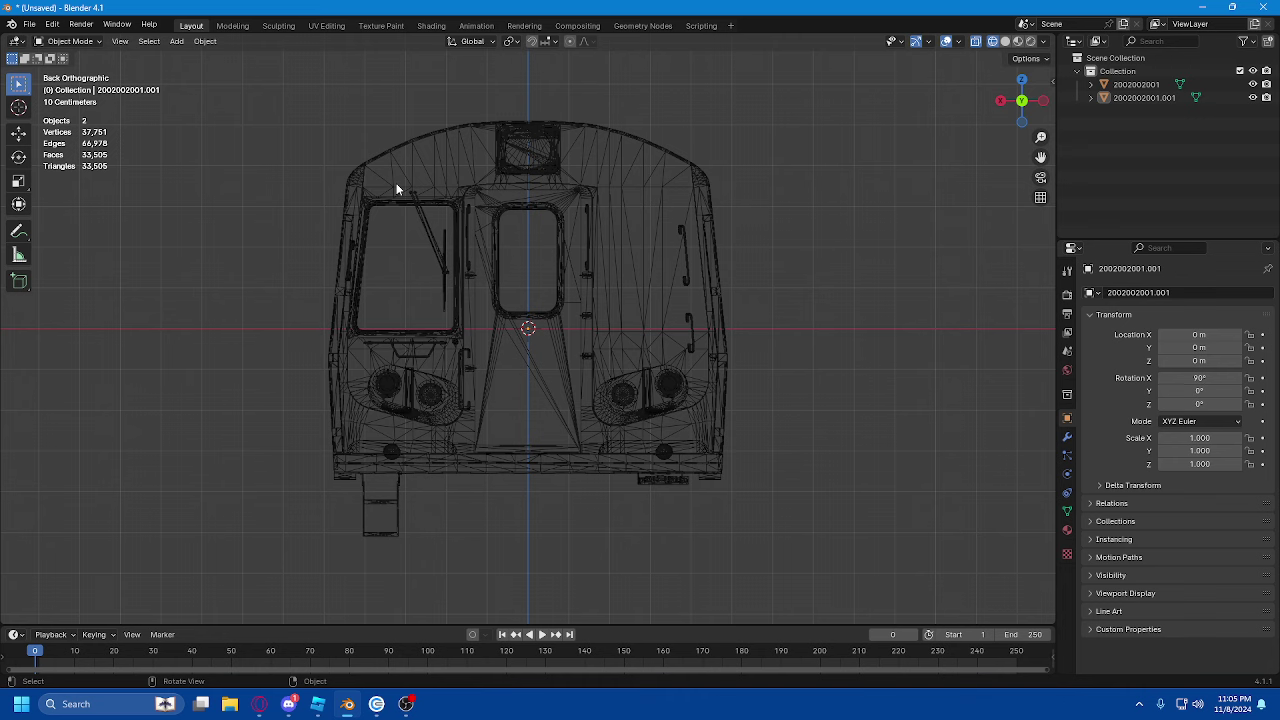
click(472, 206)
click(598, 182)
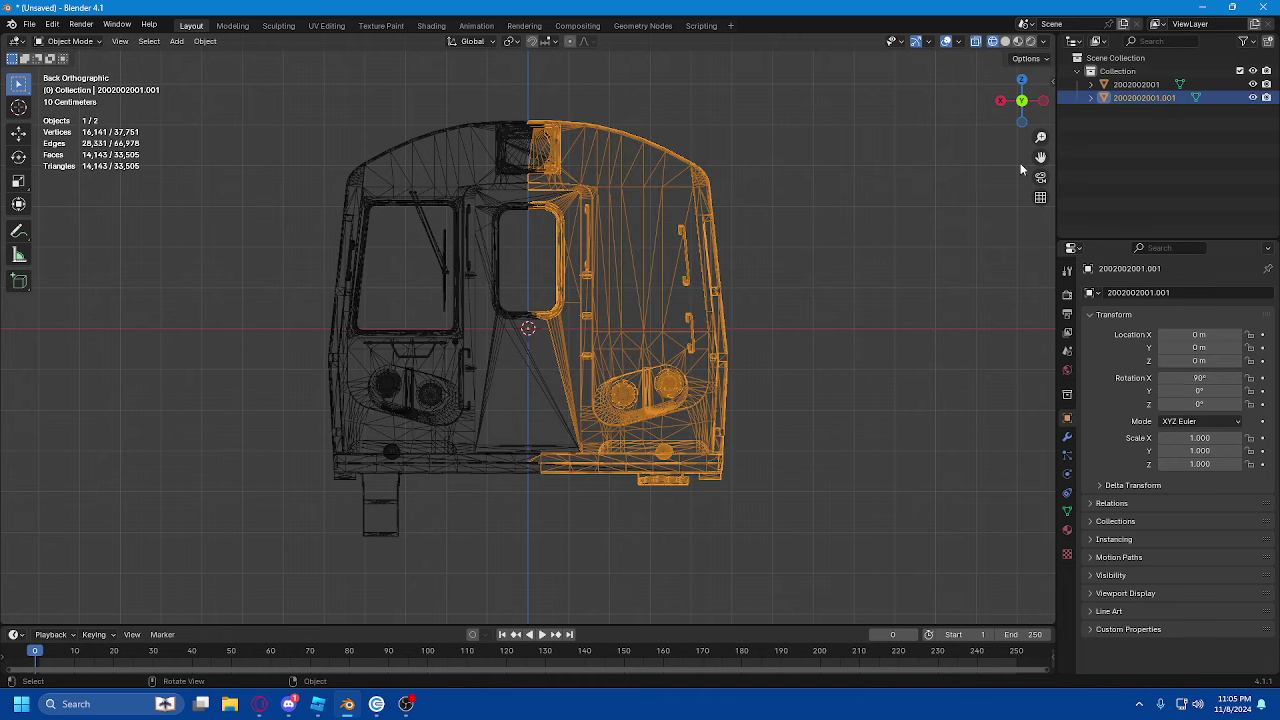
double_click(1136, 85)
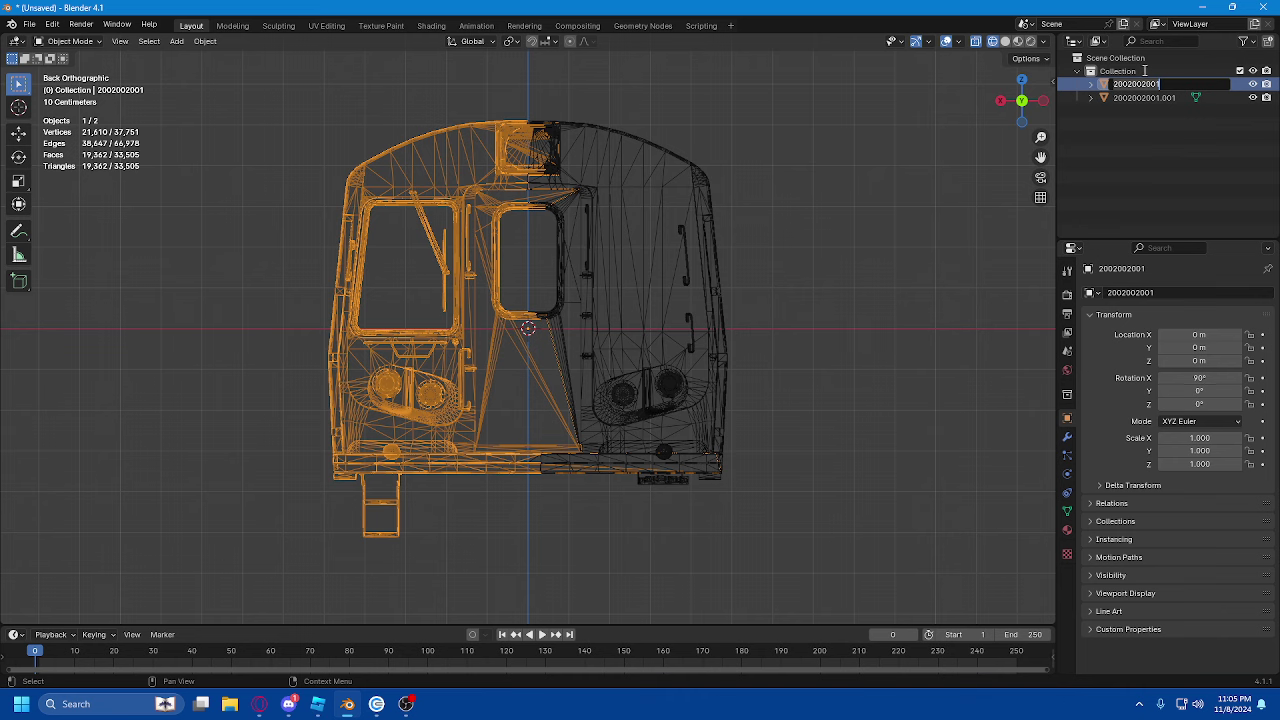
key(BackSpace)
text(Face1)
key(Return)
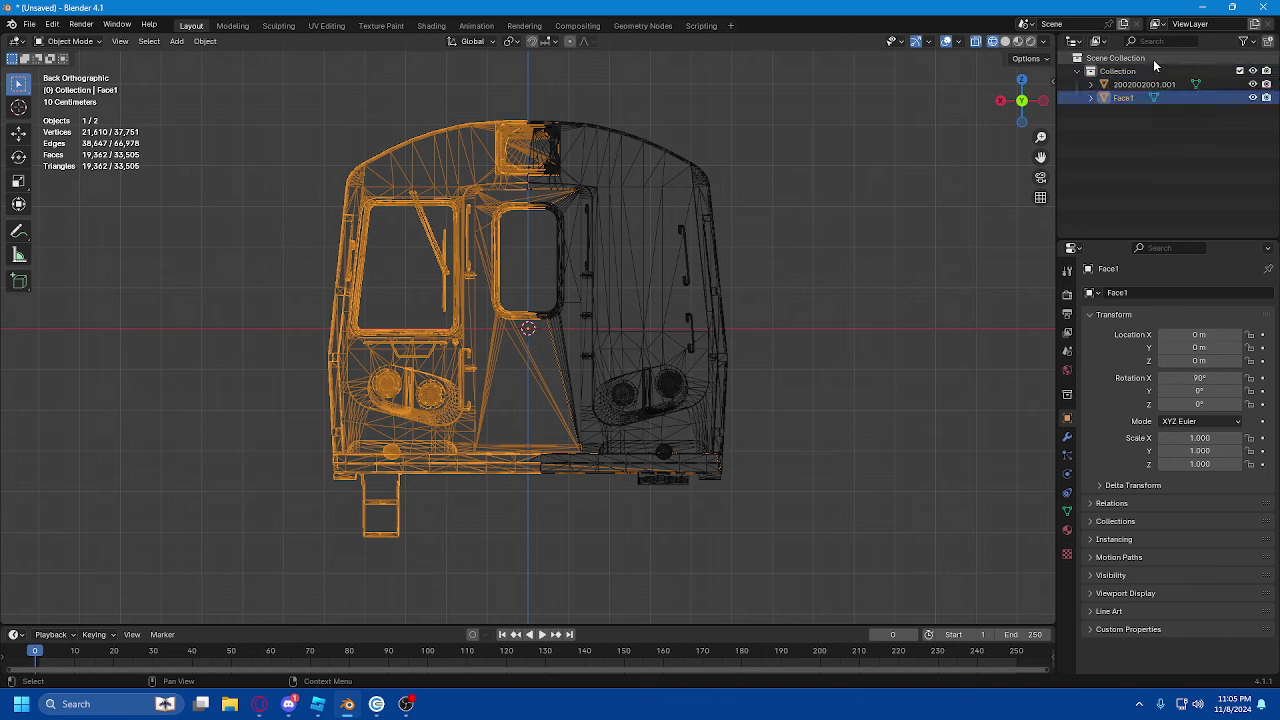
- Rename the separated half, 2002002001.001, to Face2
double_click(1145, 84)
text(Face)
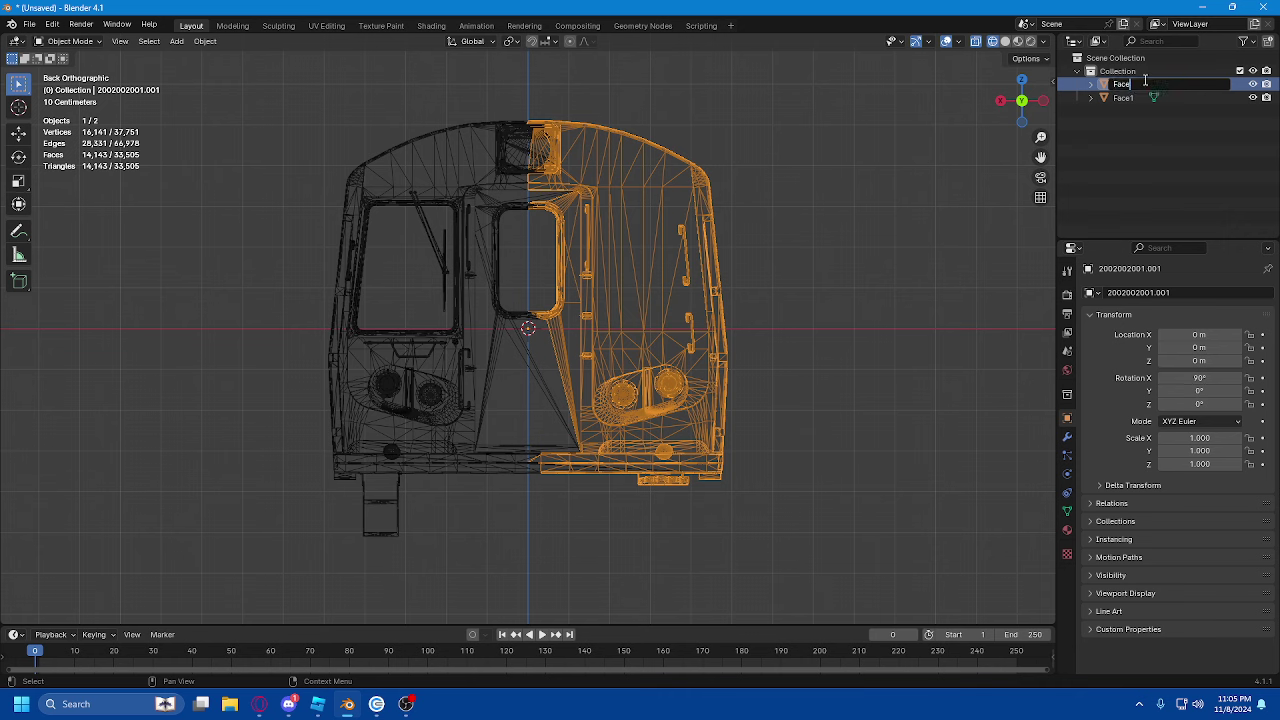
text(2\)
key(Return)
click(1135, 105)
double_click(1134, 98)
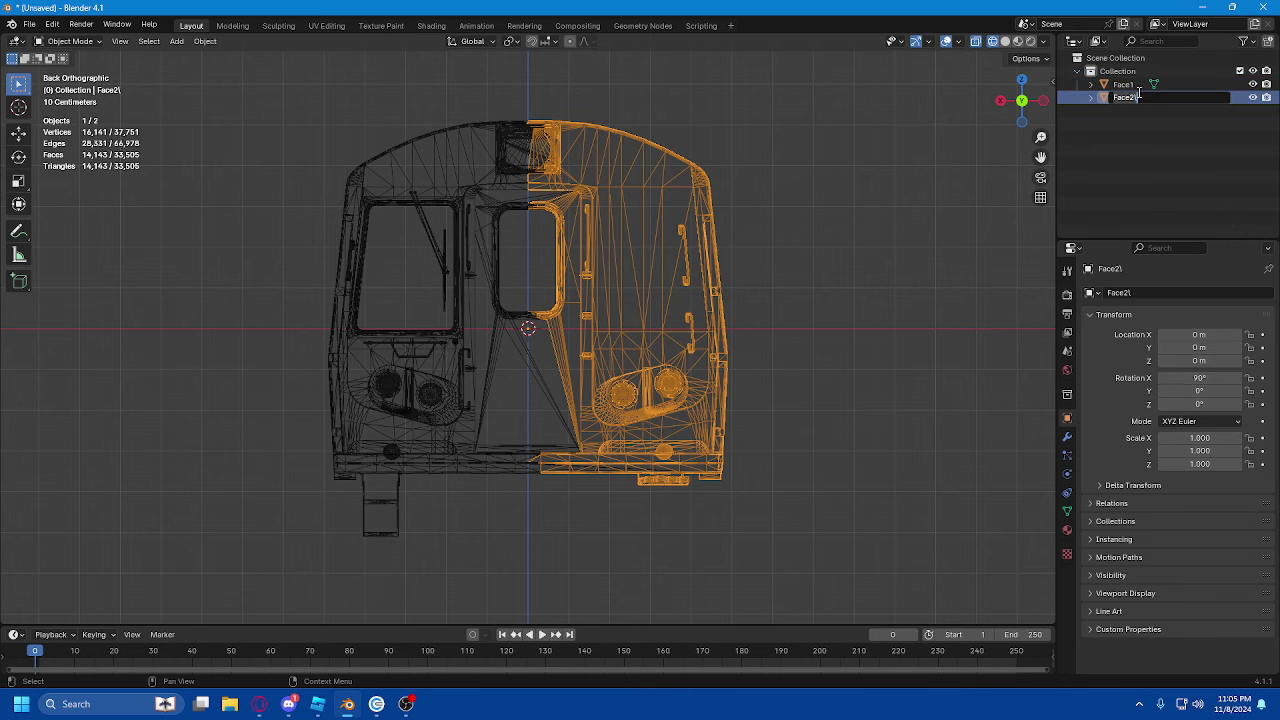
click(1139, 93)
click(1146, 84)
double_click(1136, 96)
key(BackSpace)
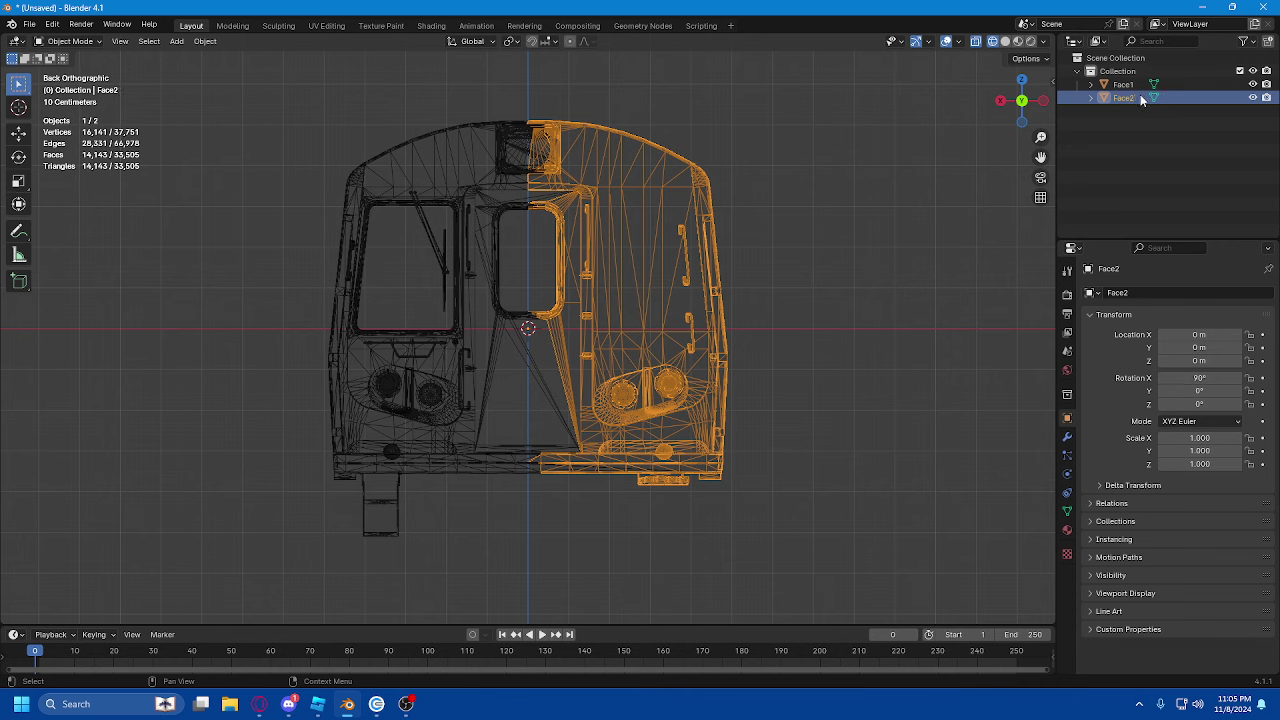
key(Return)
- Export the model as Wavefront OBJ with Object Groups enabled, overwriting R160 Face.obj in the Downloads folder
click(29, 24)
mouse_move(70, 224)
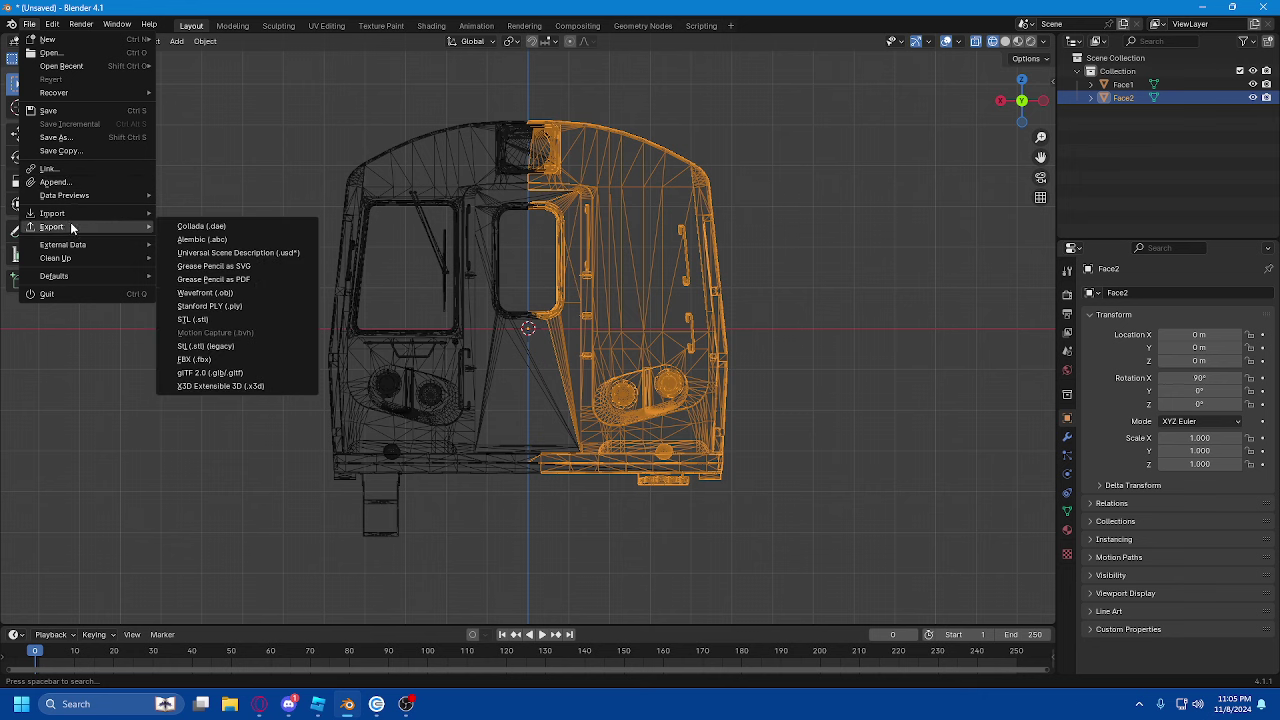
click(234, 298)
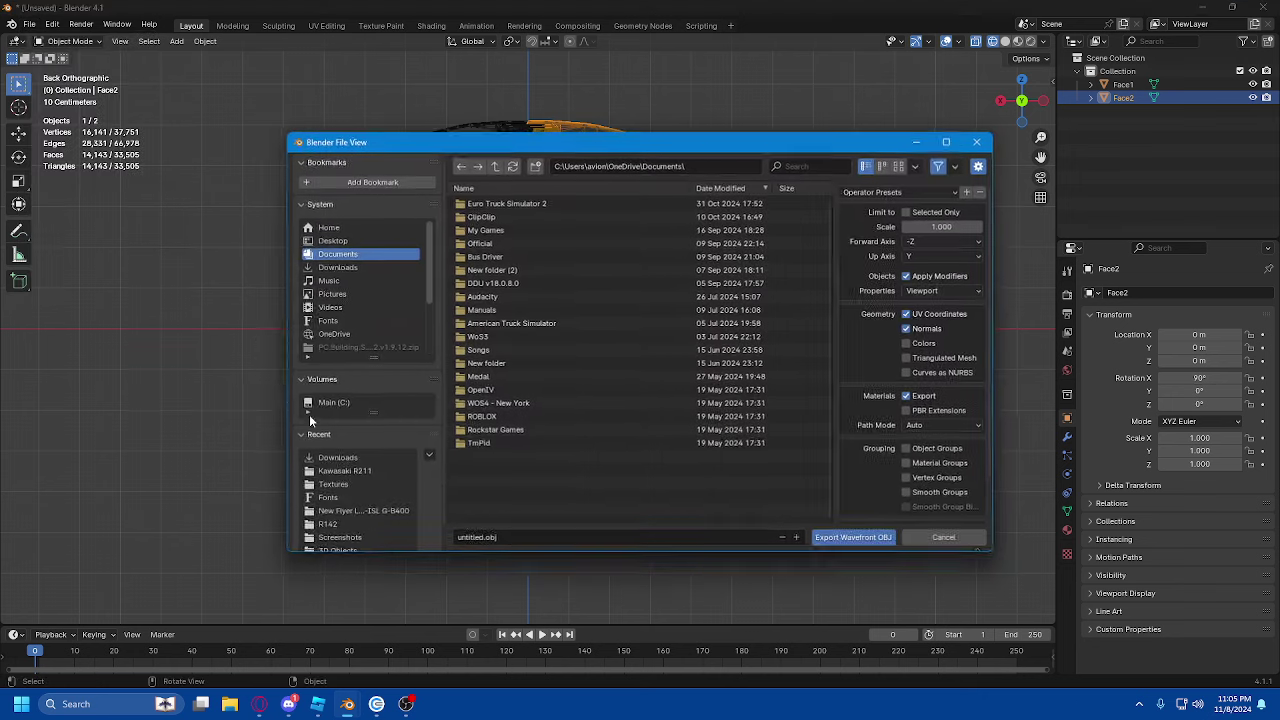
click(909, 450)
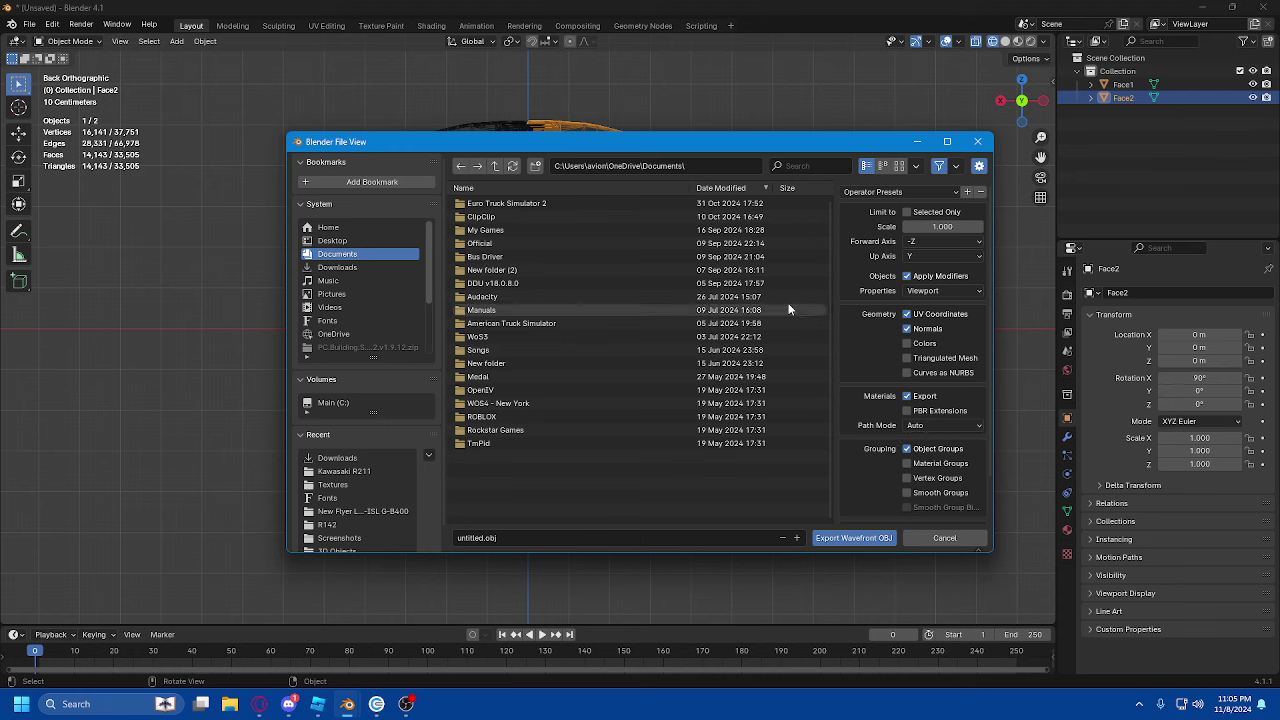
click(382, 268)
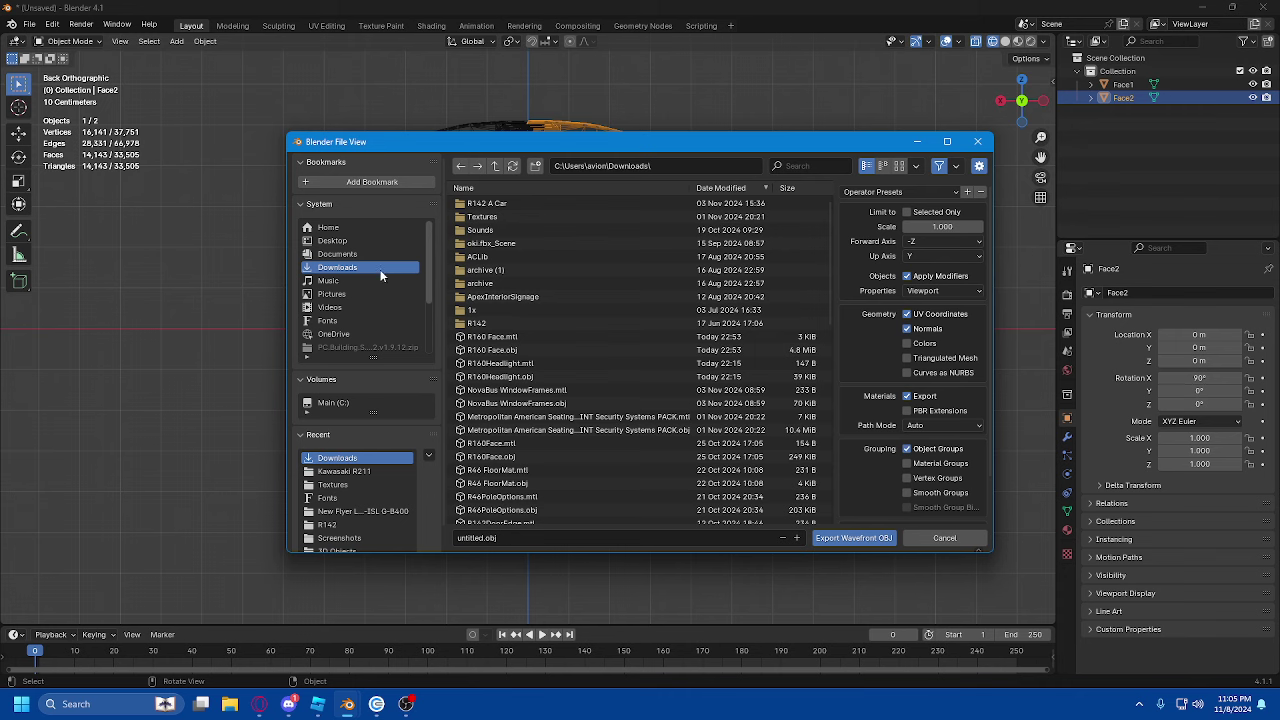
double_click(527, 352)
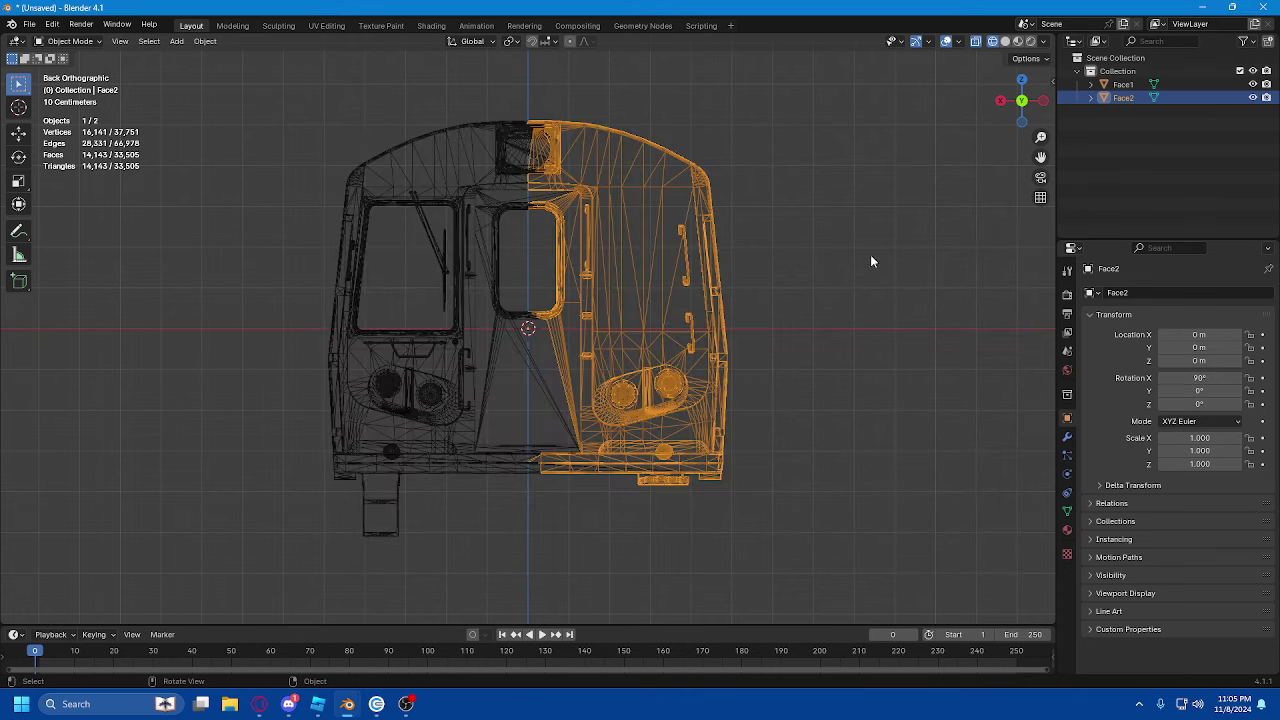
- Switch to Roblox Studio and undo the recent edits to the CLICK THIS train front model, back through its repositioning
click(317, 704)
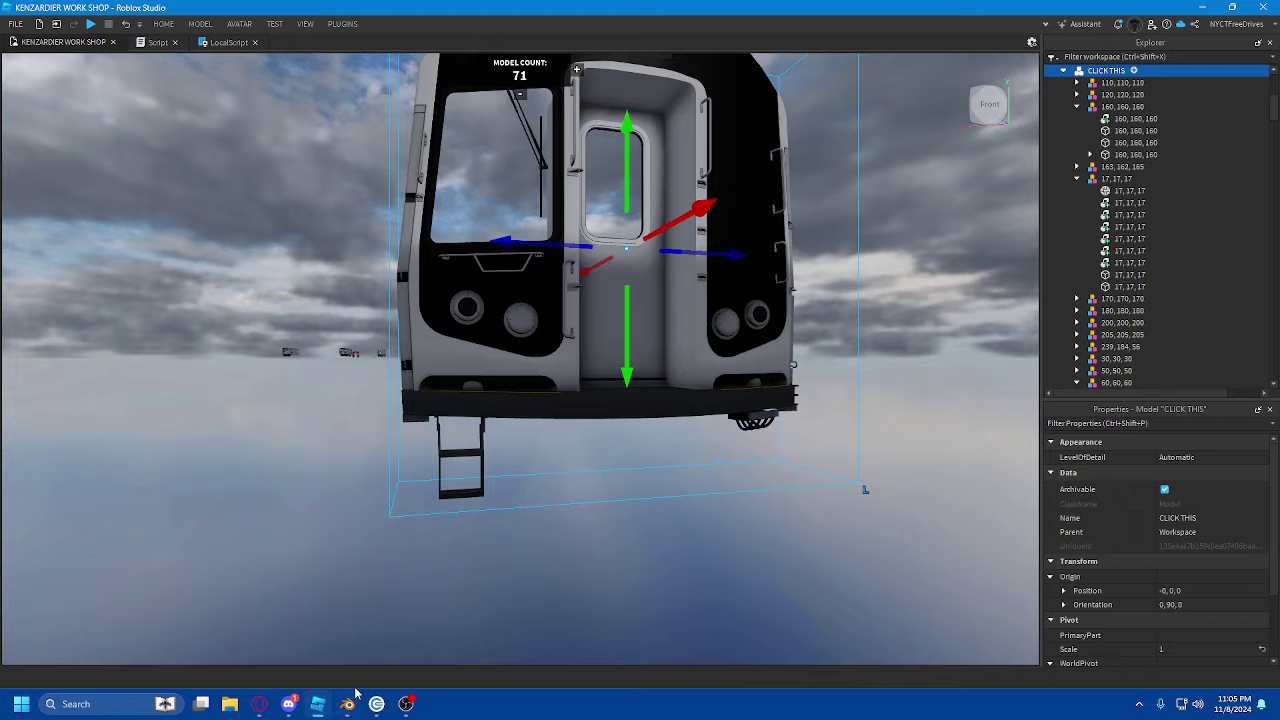
scroll(822, 350, down, 10)
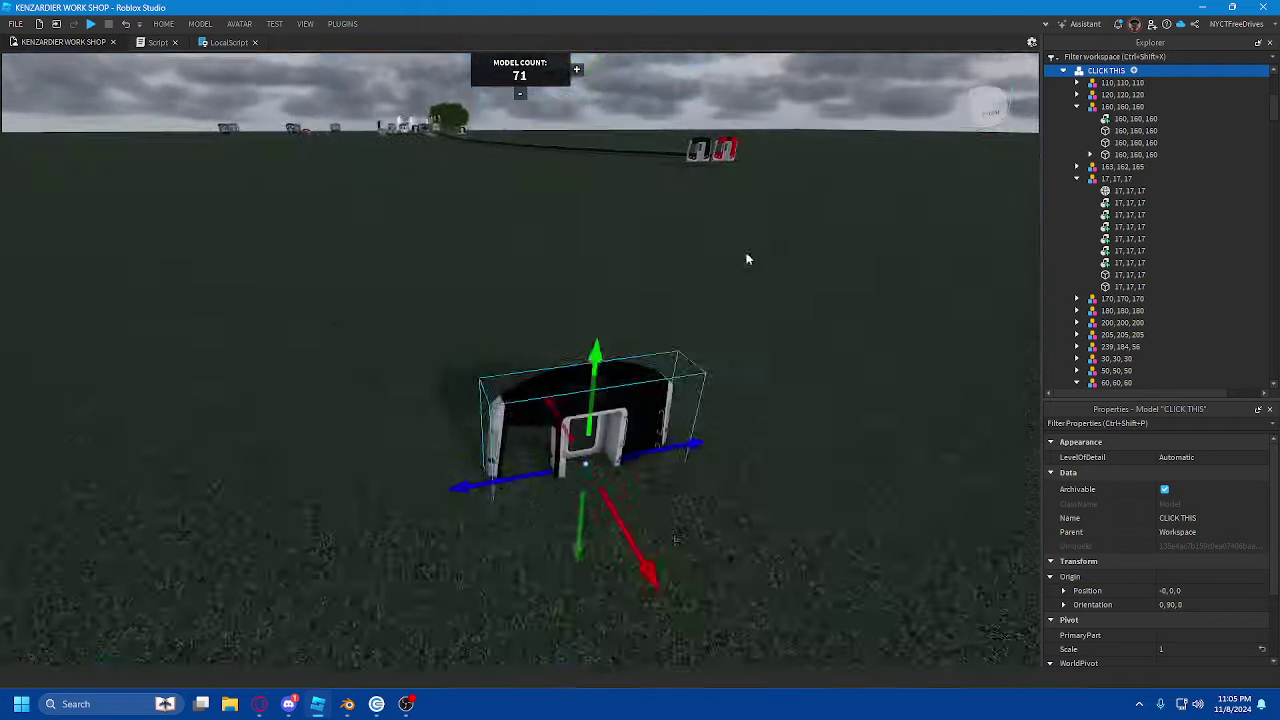
key(d)
click(672, 428)
click(444, 414)
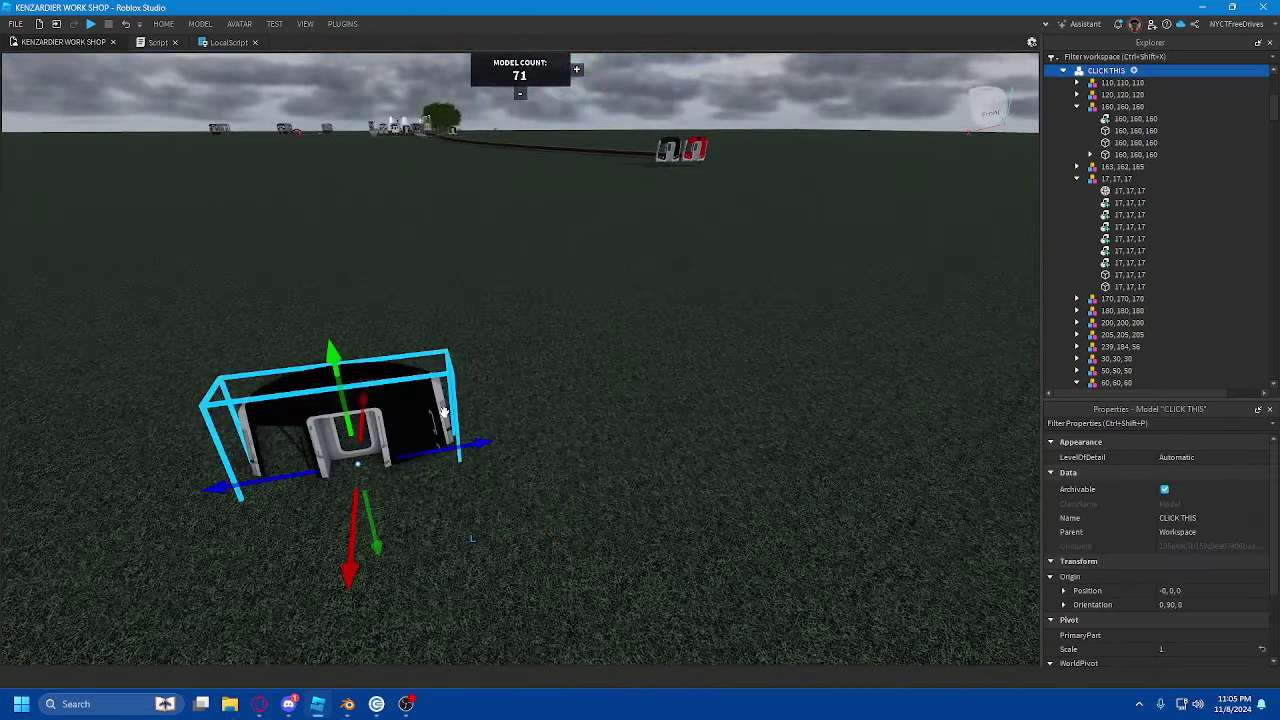
click(479, 382)
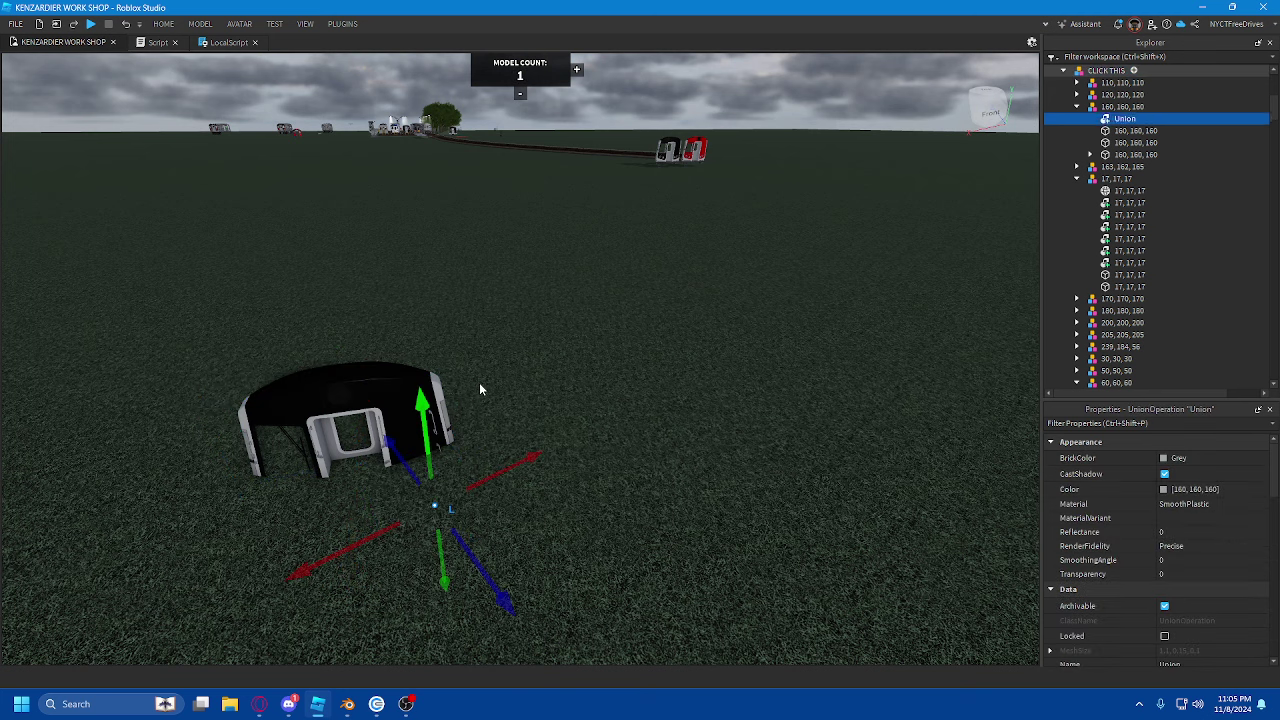
key(ctrl+z)
key(ctrl+z)
key(ctrl+z)
key(ctrl+z)
key(ctrl+z)
key(ctrl+z)
key(ctrl+z)
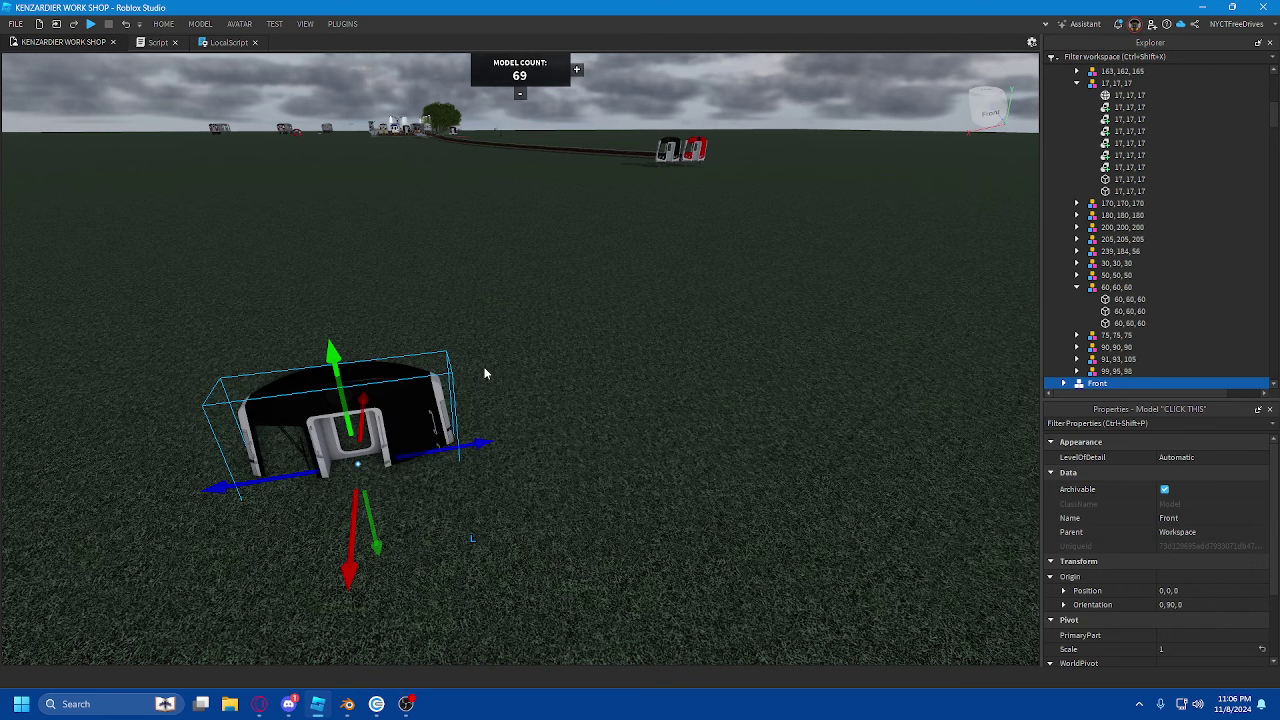
- Select the CLICK THIS train front model and toggle pivot editing on and back off
key(f)
right_drag(484, 369, 525, 320)
scroll(525, 320, down, 1)
click(771, 389)
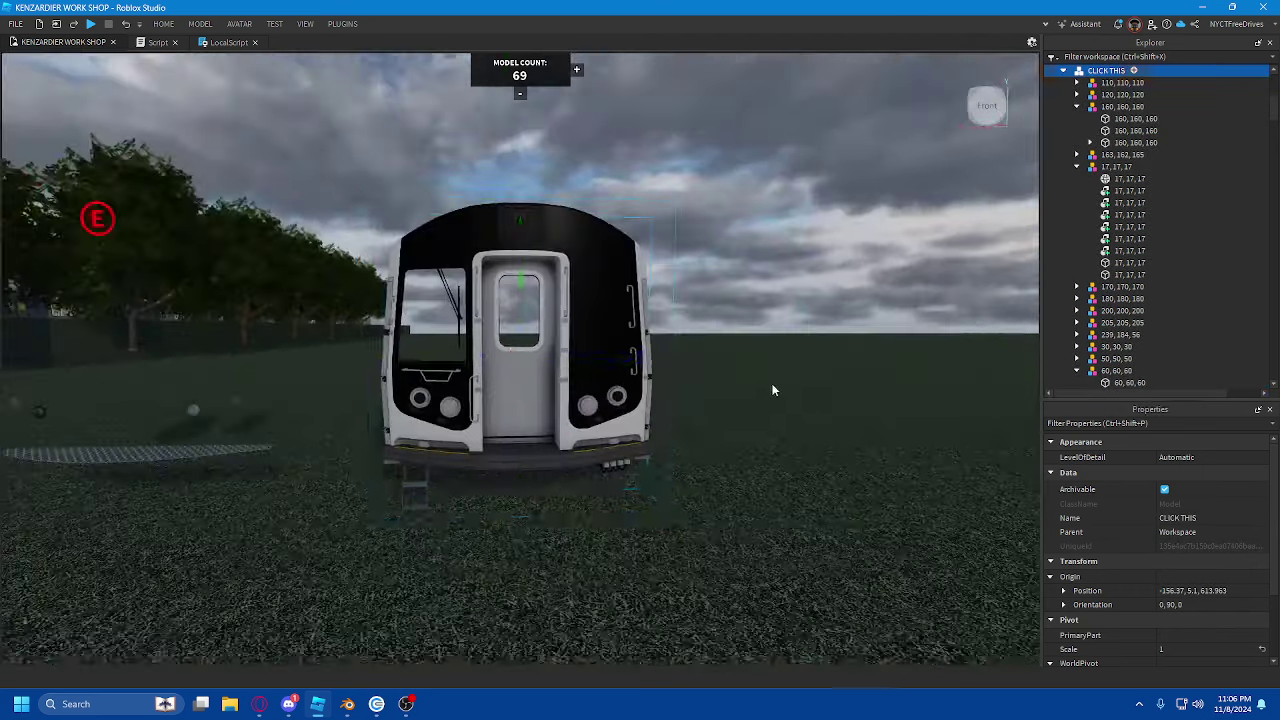
right_drag(771, 389, 753, 411)
click(753, 412)
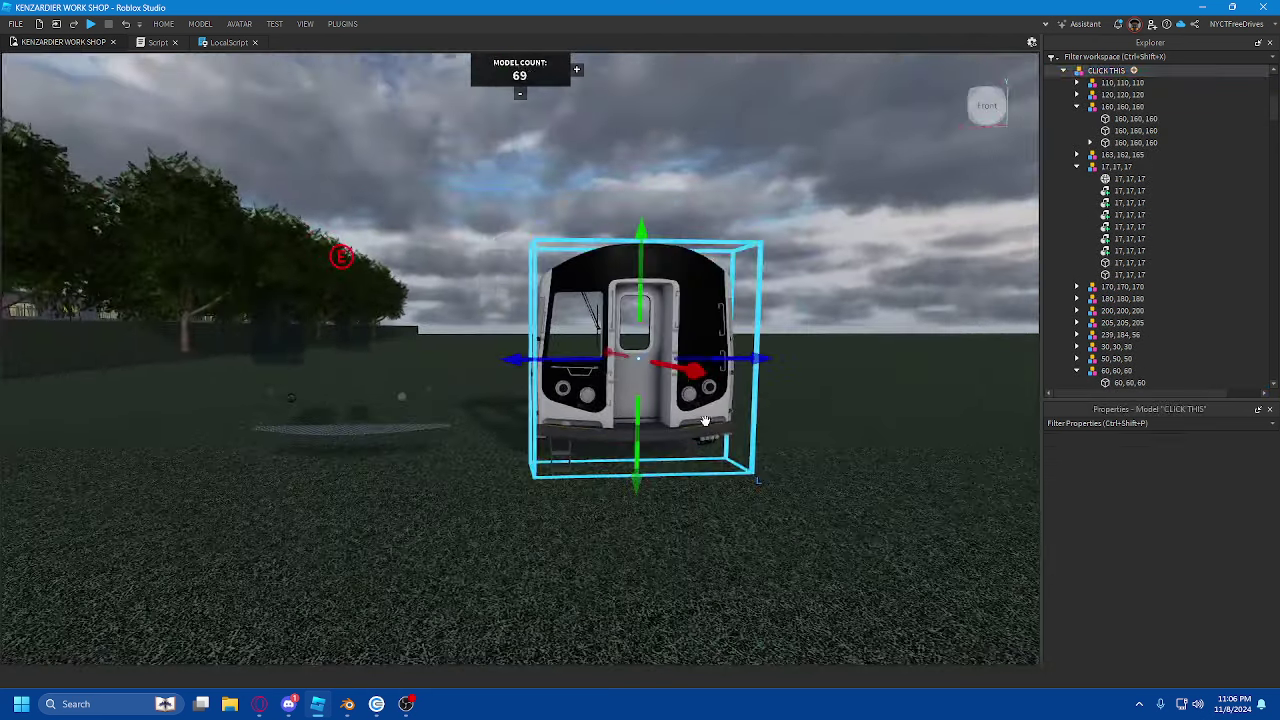
click(200, 23)
click(362, 52)
click(362, 52)
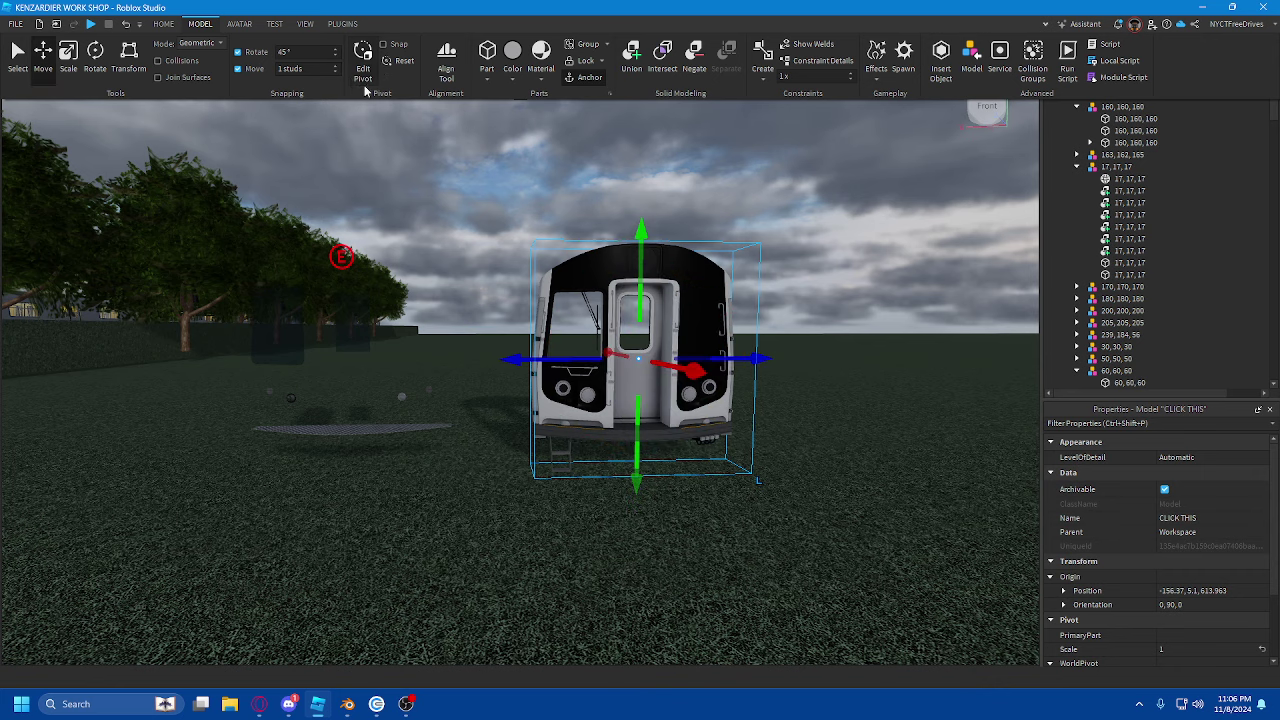
- Open R160 Face.obj from the Downloads folder for 3D import
right_drag(852, 249, 881, 339)
key(s)
click(881, 339)
key(e)
key(d)
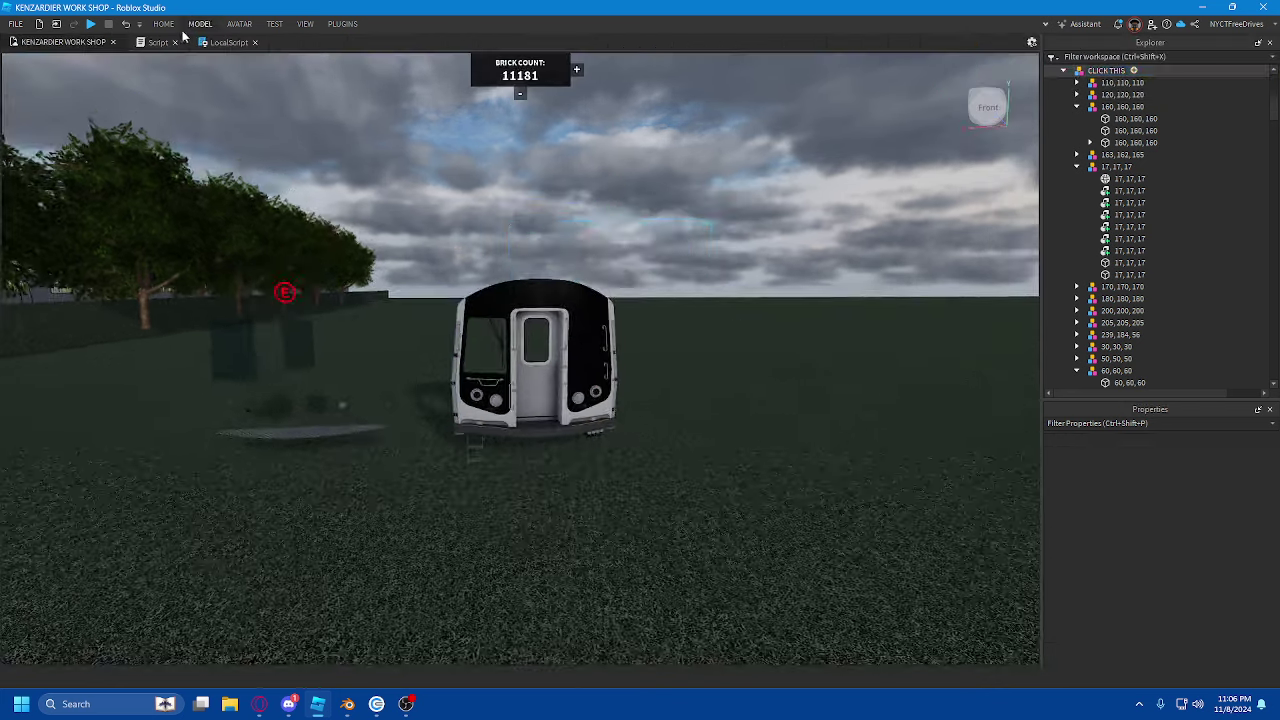
click(163, 23)
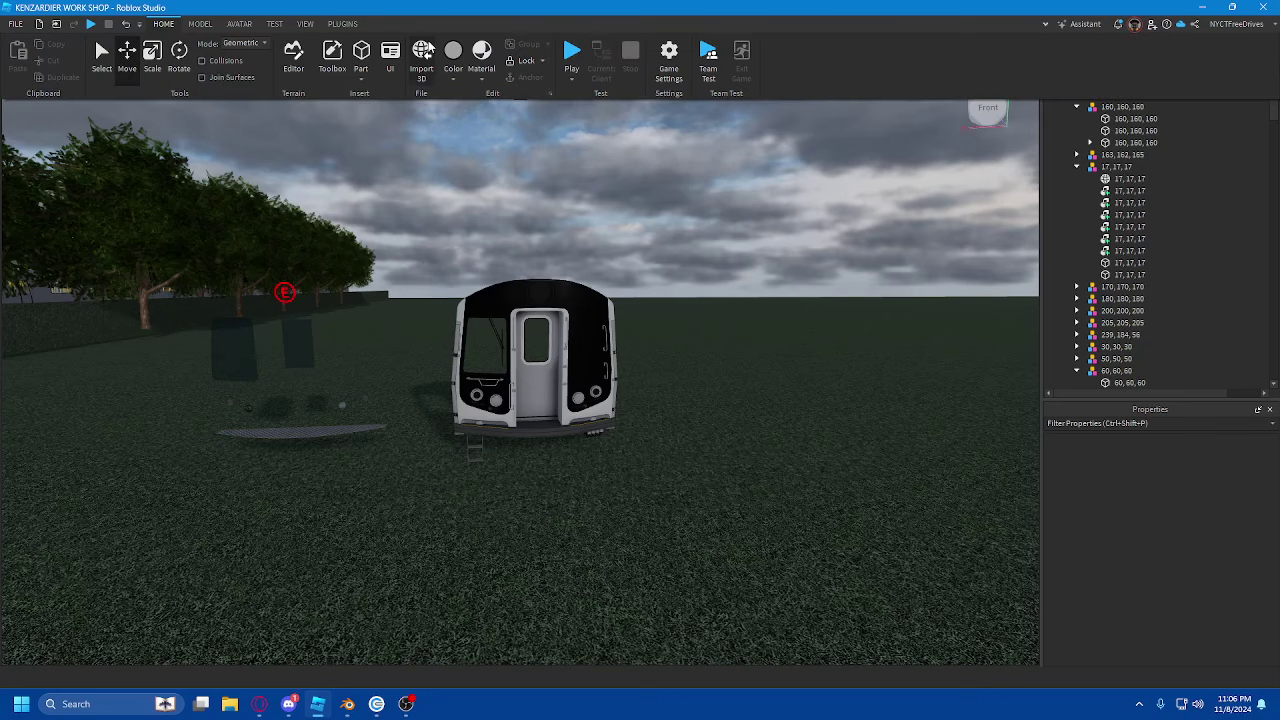
click(428, 62)
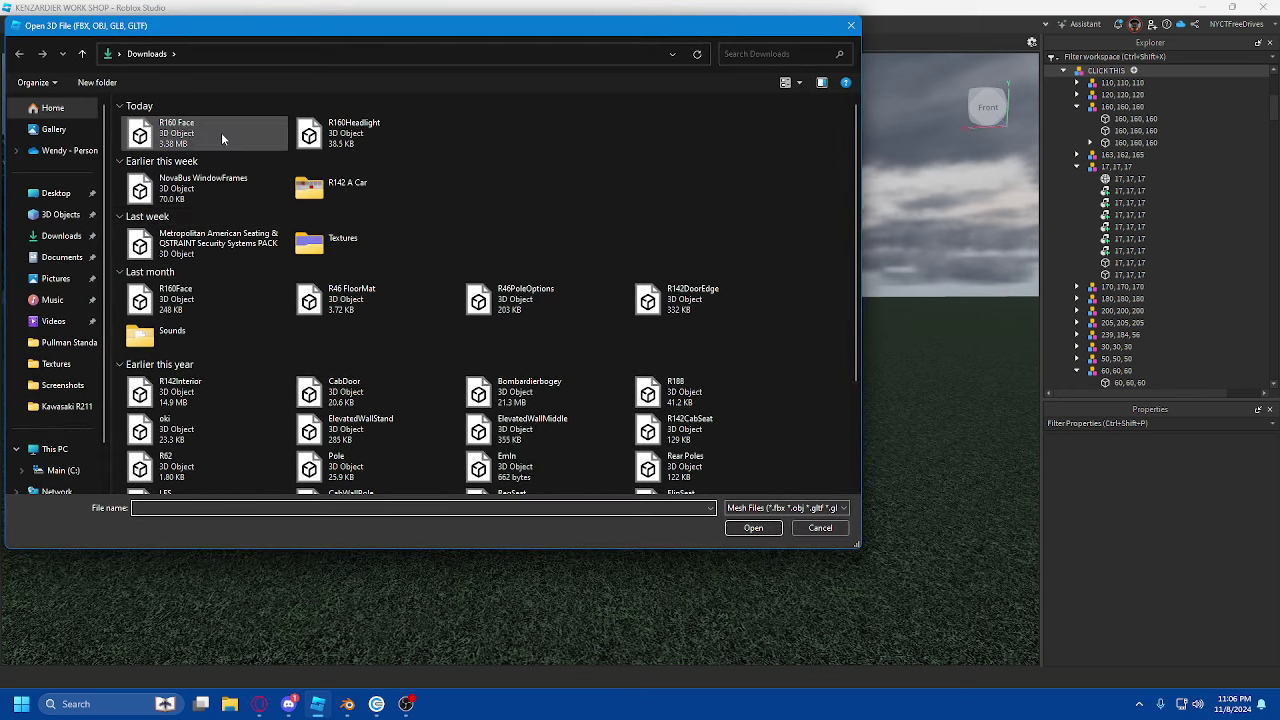
double_click(172, 140)
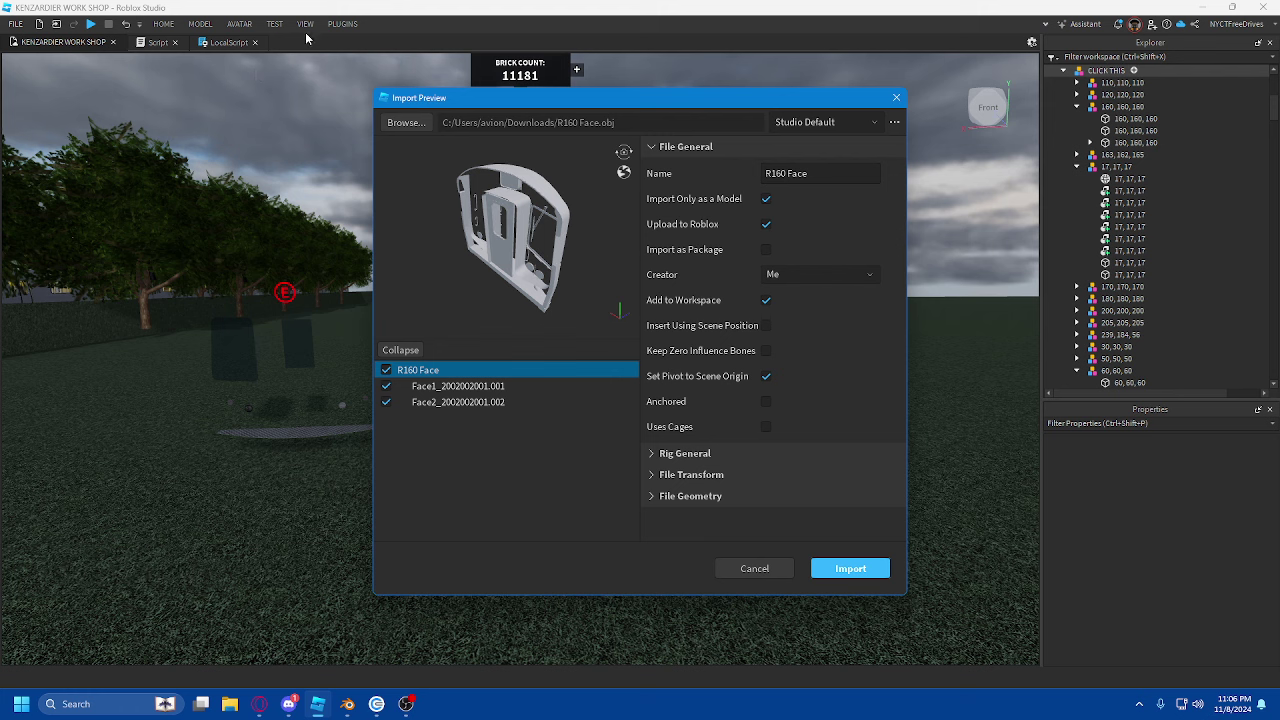
- Import R160 Face with Import Only as a Model turned off and Anchored turned on
click(846, 124)
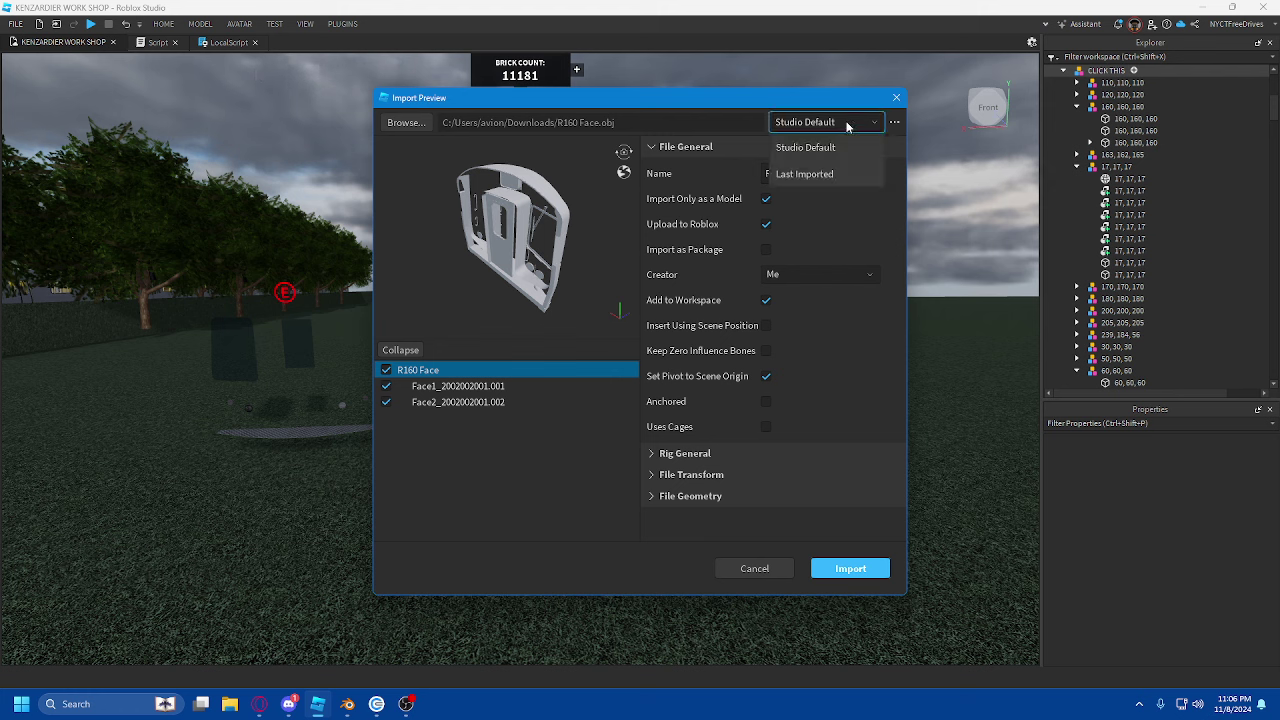
click(724, 128)
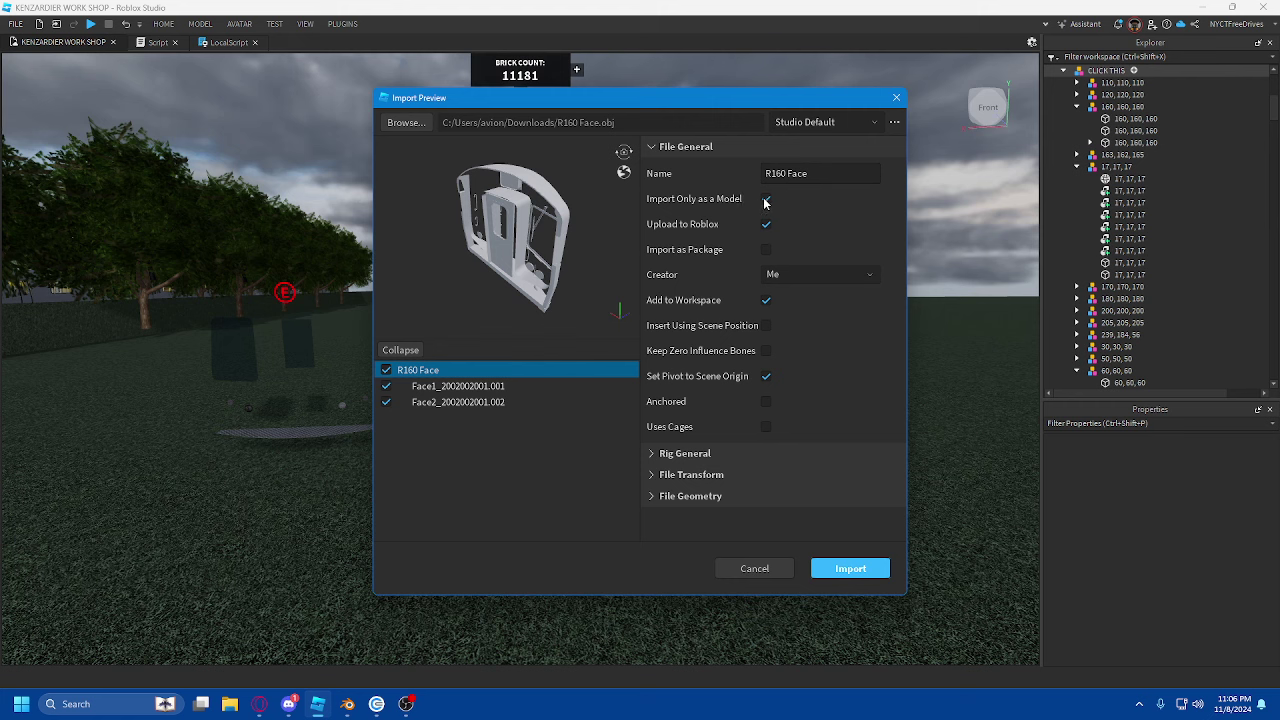
click(766, 199)
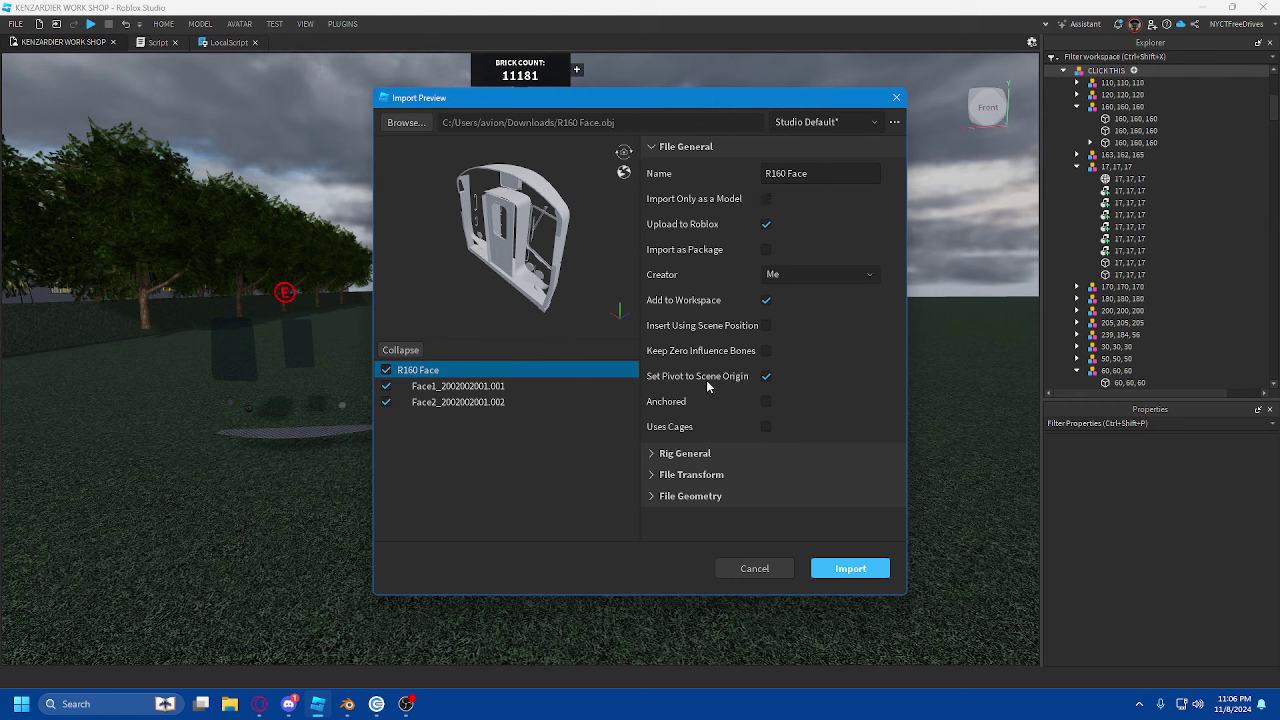
click(766, 401)
mouse_move(707, 207)
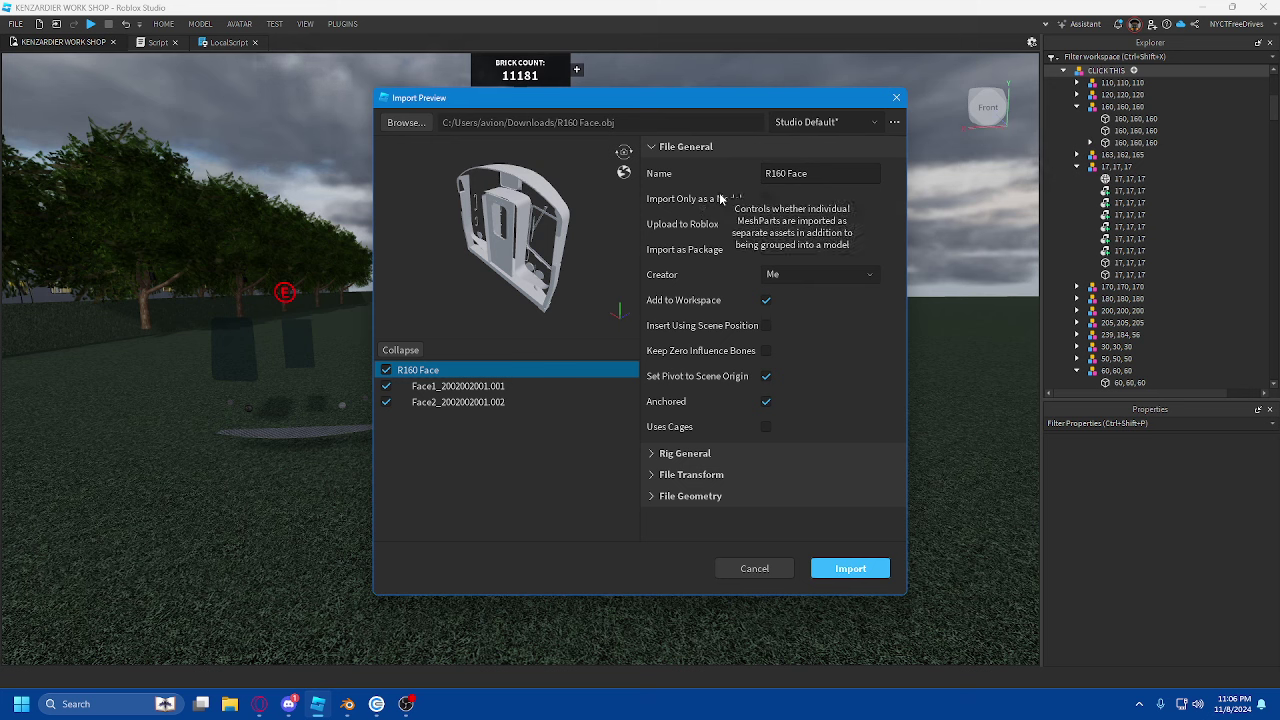
mouse_move(742, 172)
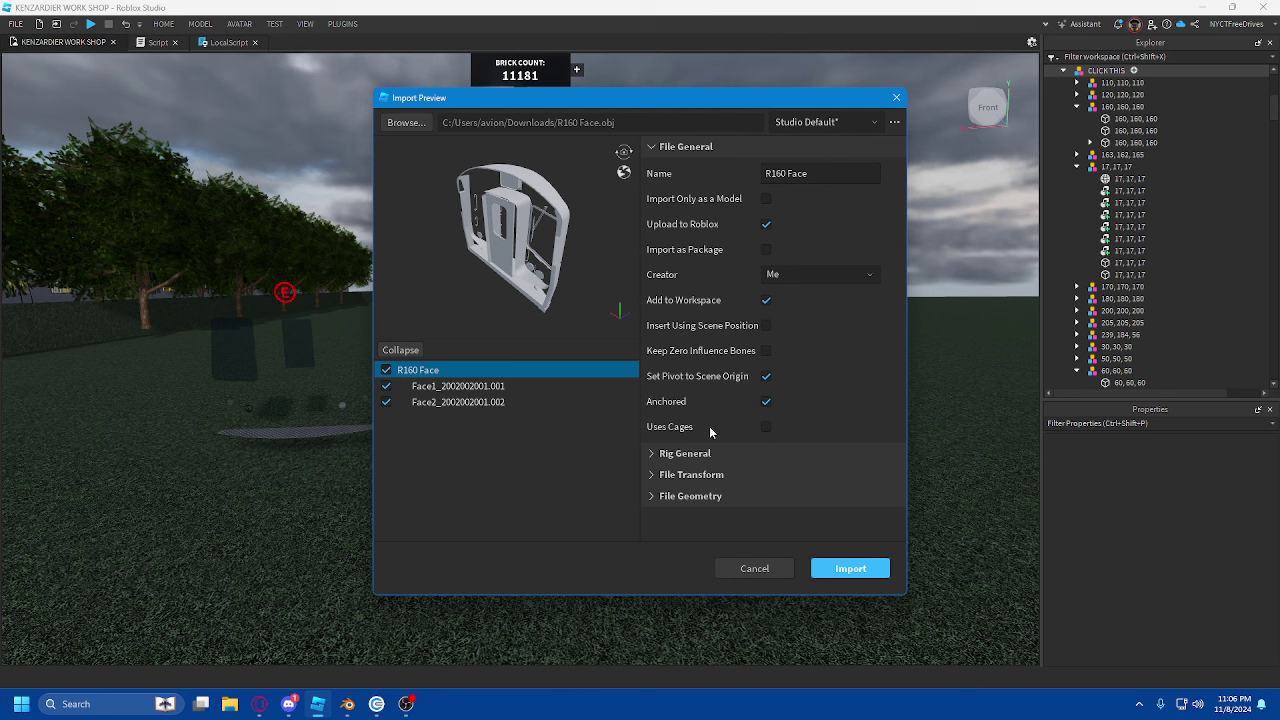
click(876, 571)
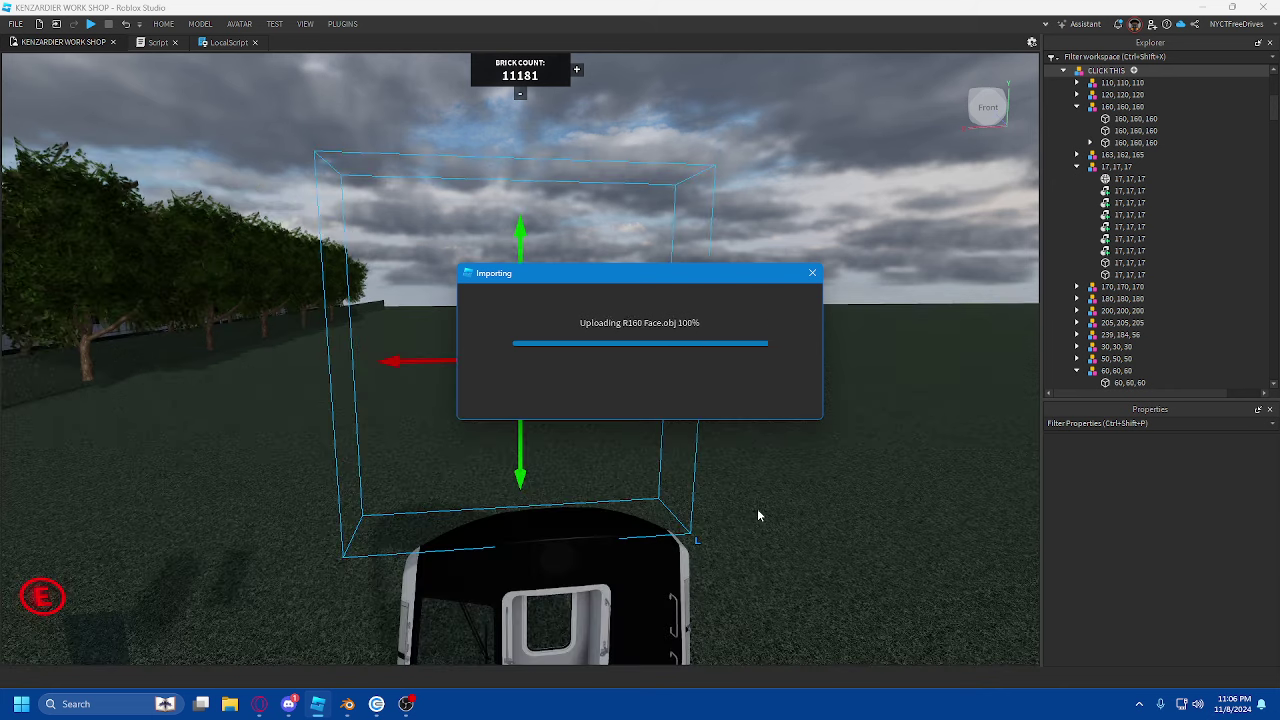
- Rotate the imported R160 Face model 180° about the vertical axis and move it down onto the grass beside the original train front
click(645, 390)
right_drag(754, 352, 739, 350)
key(ctrl+r)
key(ctrl+r)
drag(603, 348, 869, 470)
click(869, 472)
drag(760, 372, 744, 521)
right_drag(744, 521, 744, 521)
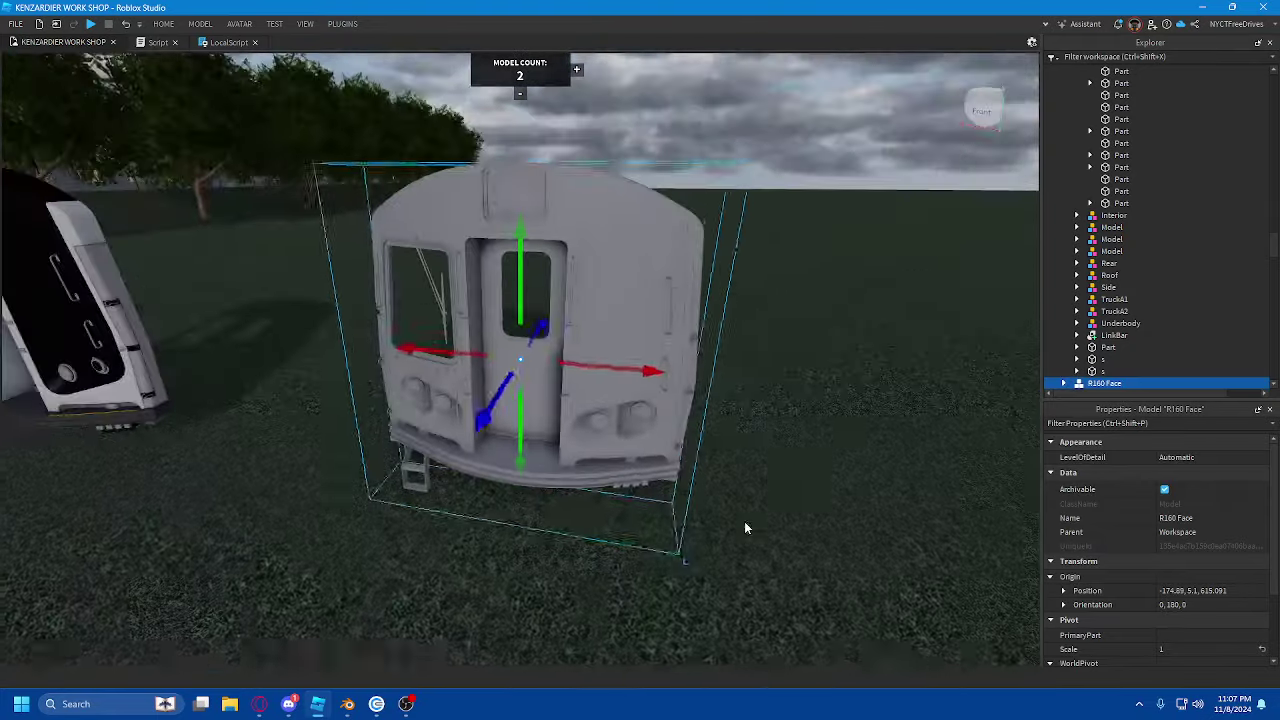
- Deselect the imported R160 Face model and examine its front from several angles
click(744, 521)
scroll(763, 437, up, 3)
right_drag(763, 439, 764, 398)
scroll(394, 226, down, 3)
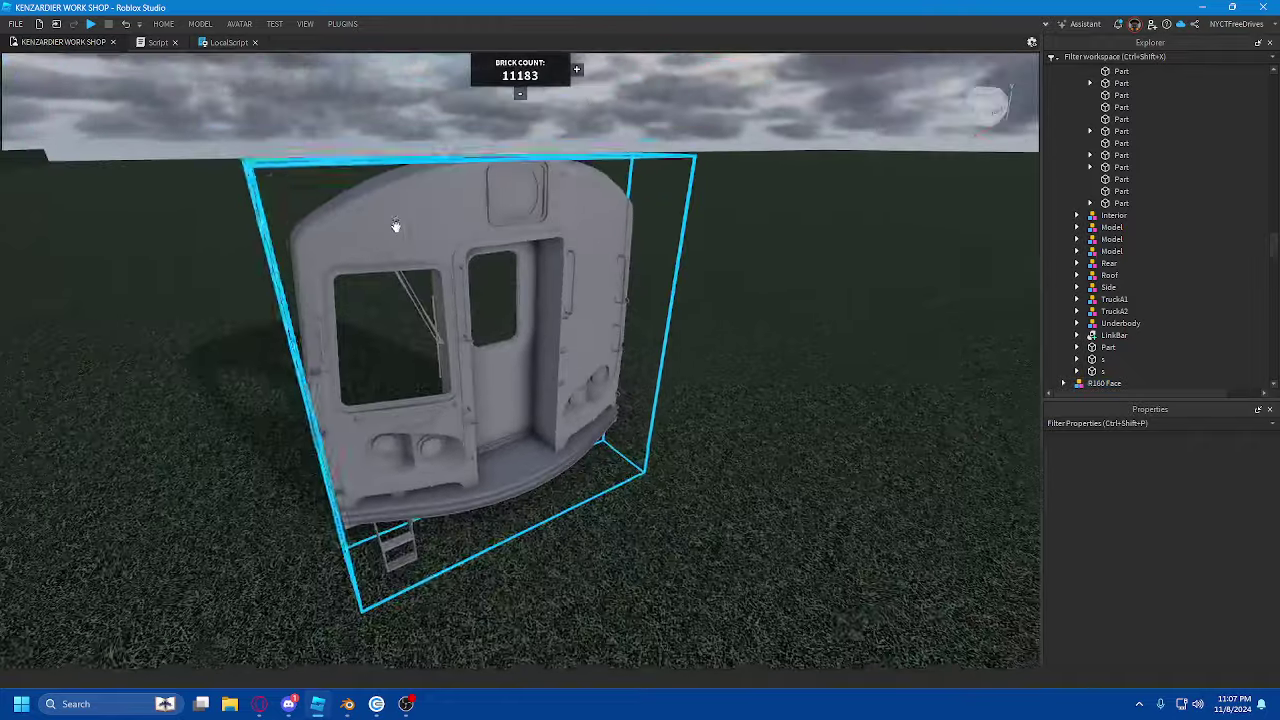
key(q)
right_drag(552, 312, 549, 309)
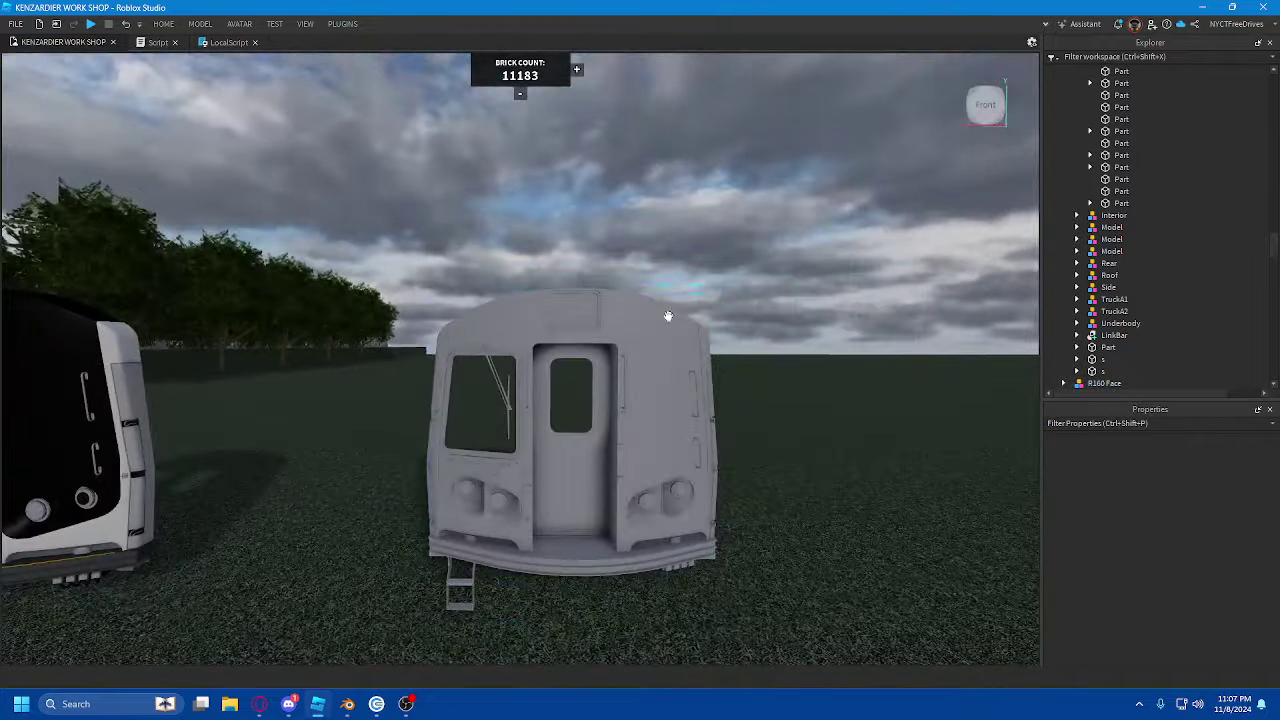